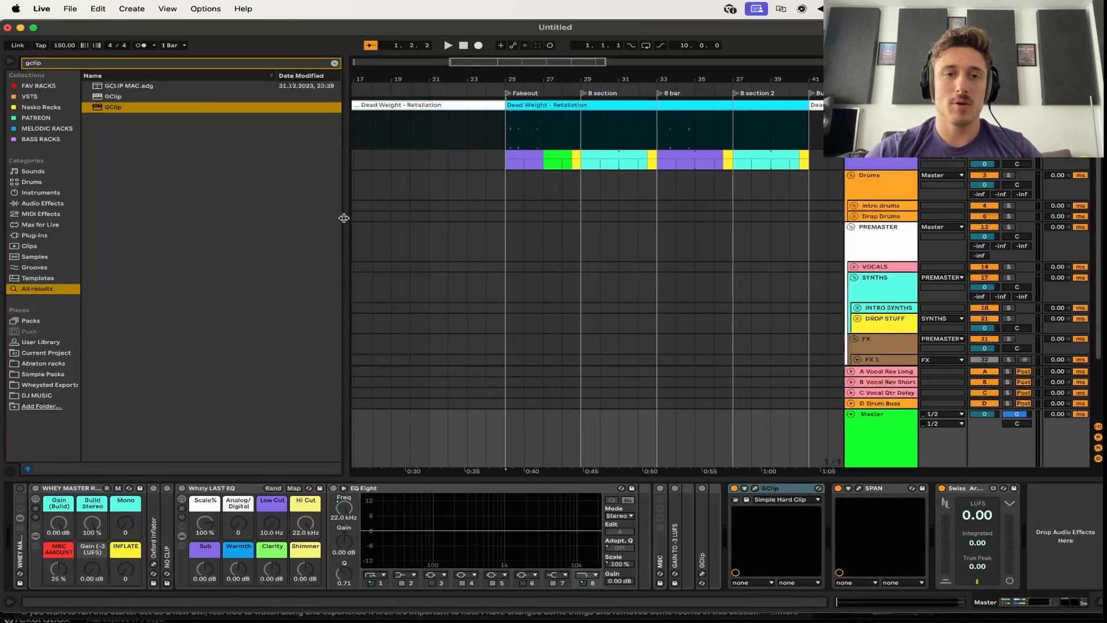
Narrow the browser and fold the WHEY master rack at the start of the Master track's device chain
drag(344, 217, 235, 219)
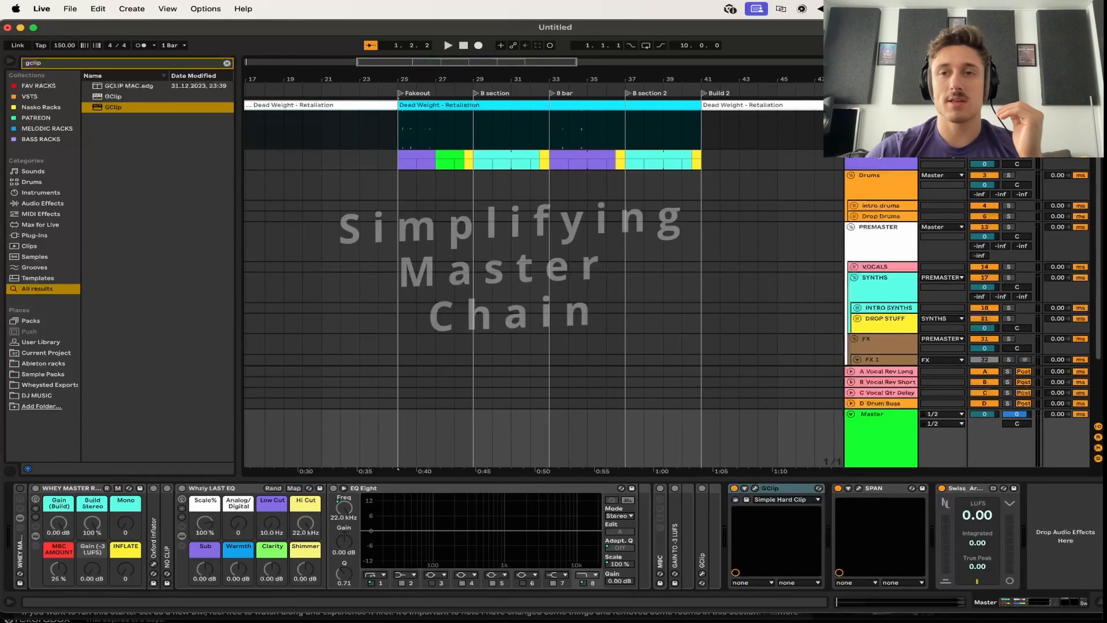
click(870, 431)
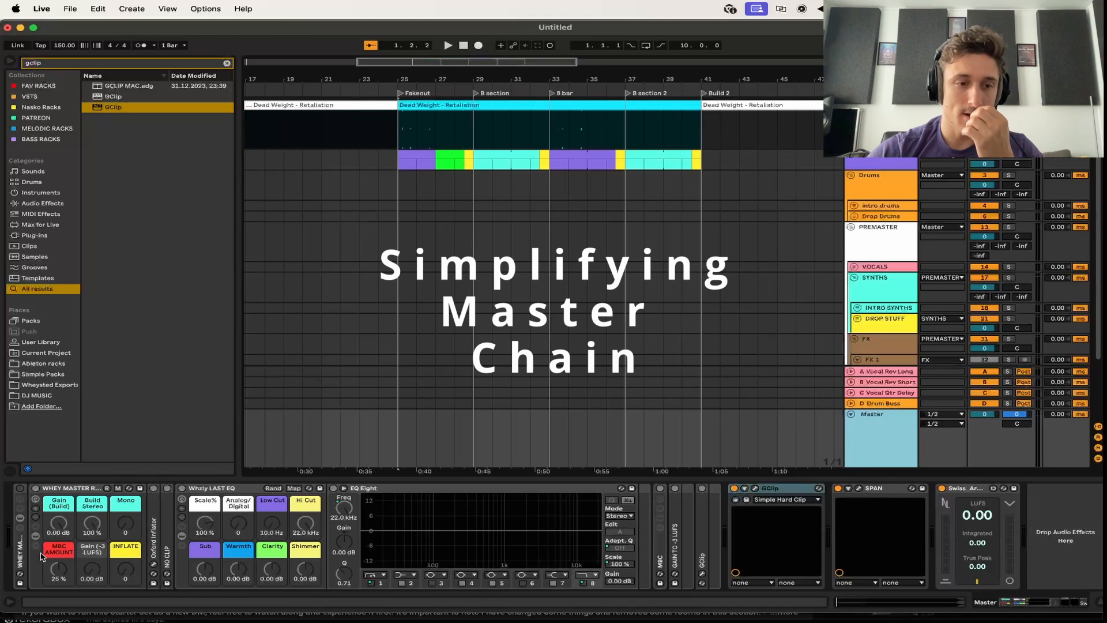
double_click(21, 561)
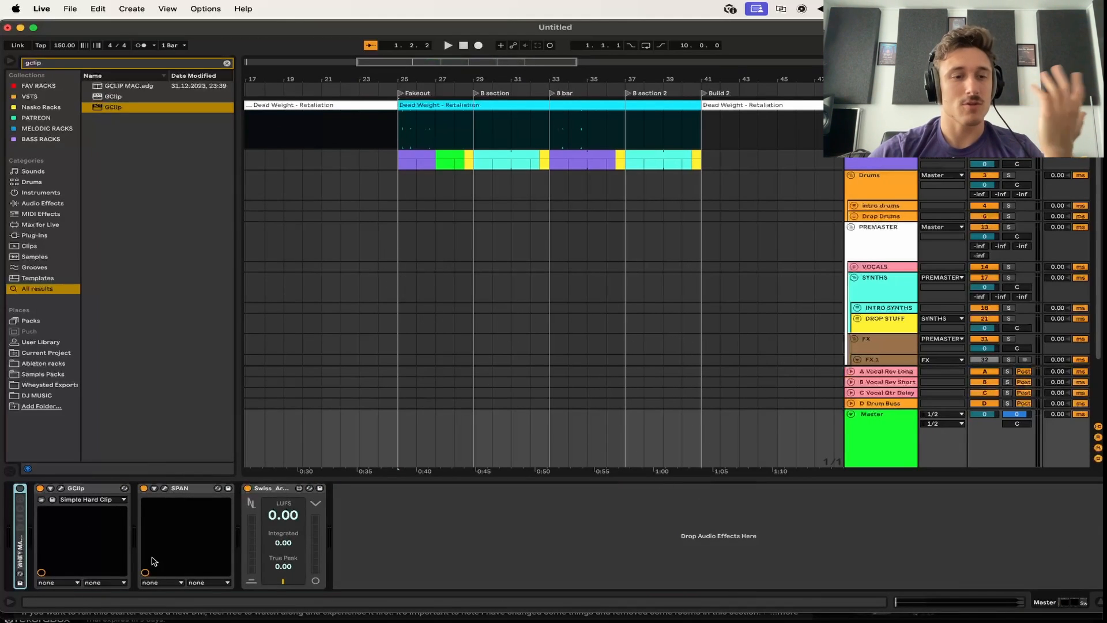
Try a Saturator before GClip on the Master with Soft Clip on and the Digital Clip curve, and delete it again
key(super+f)
text(sat)
drag(122, 87, 58, 507)
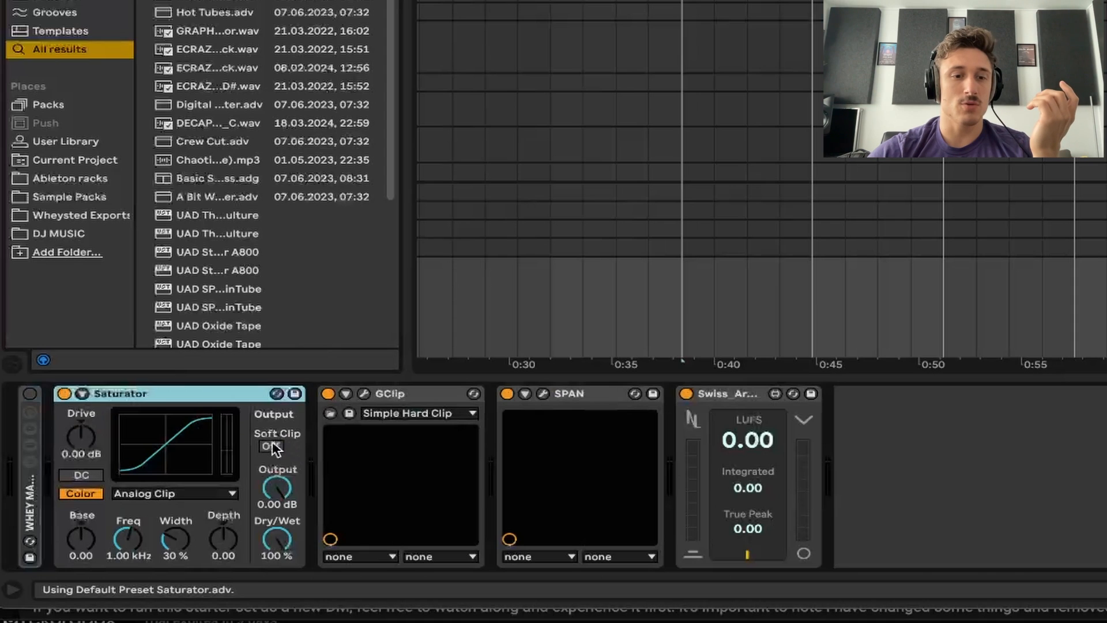
click(272, 447)
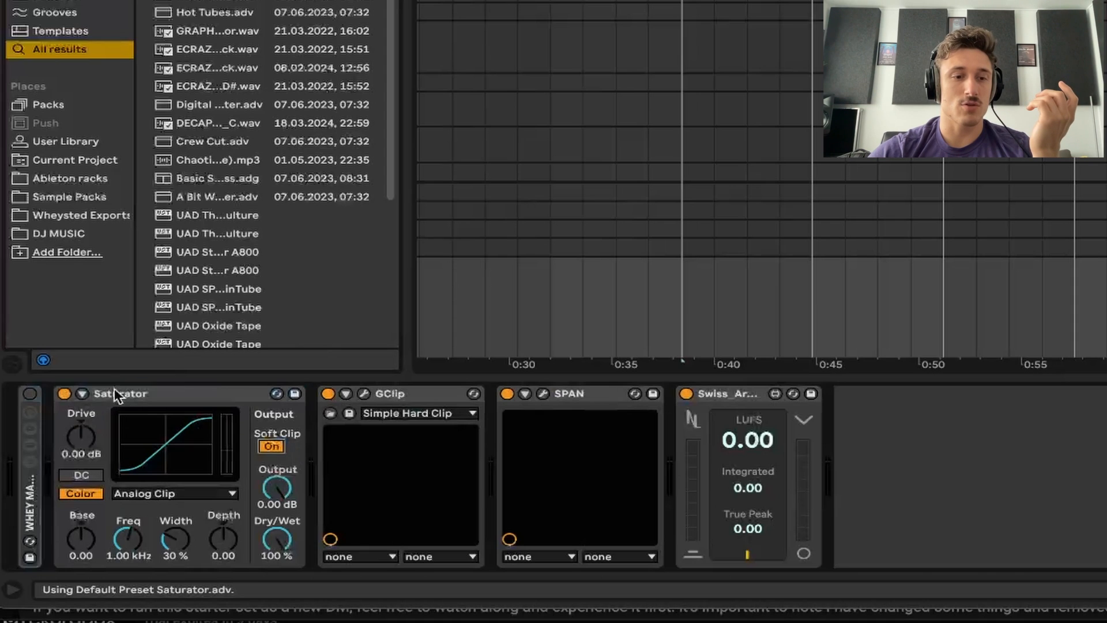
click(151, 491)
click(147, 578)
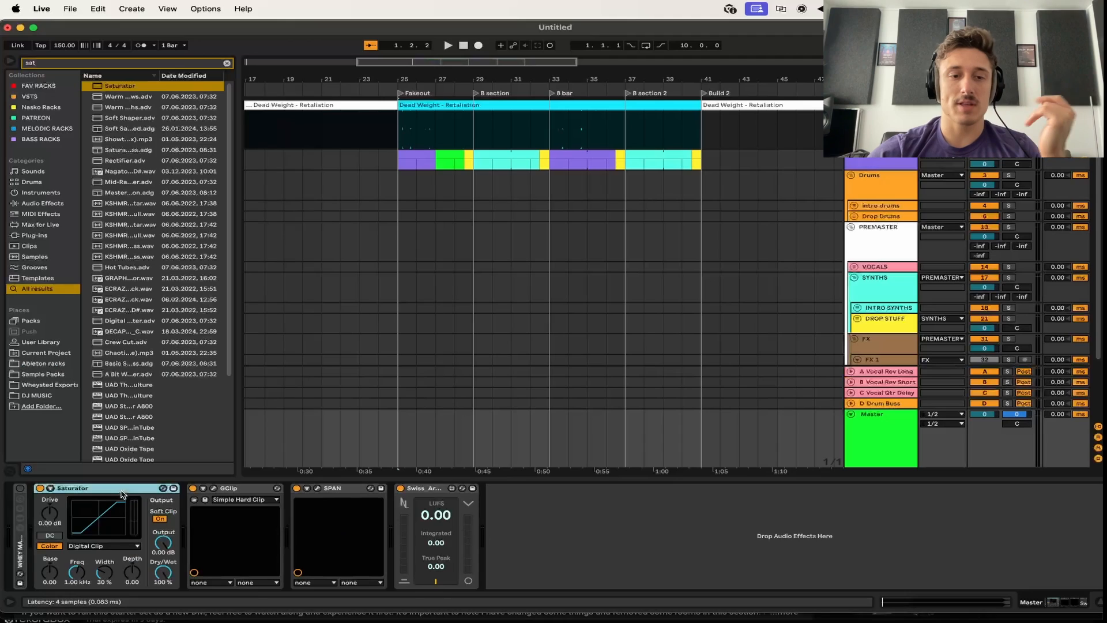
key(Delete)
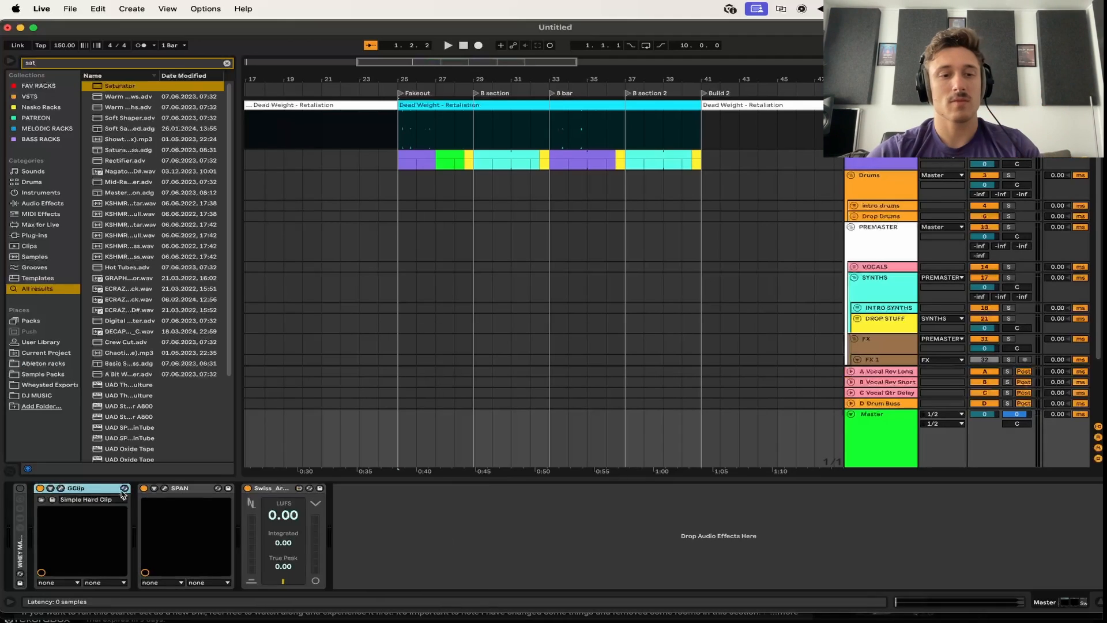
View the SPAN analyser on the Master and close its window
click(166, 488)
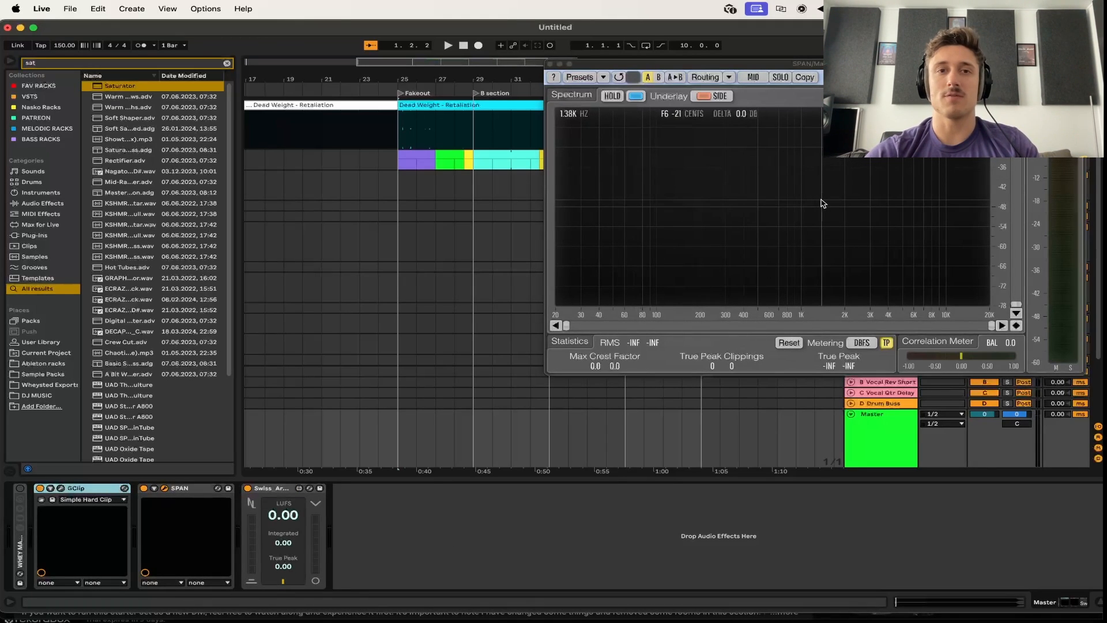
key(super+w)
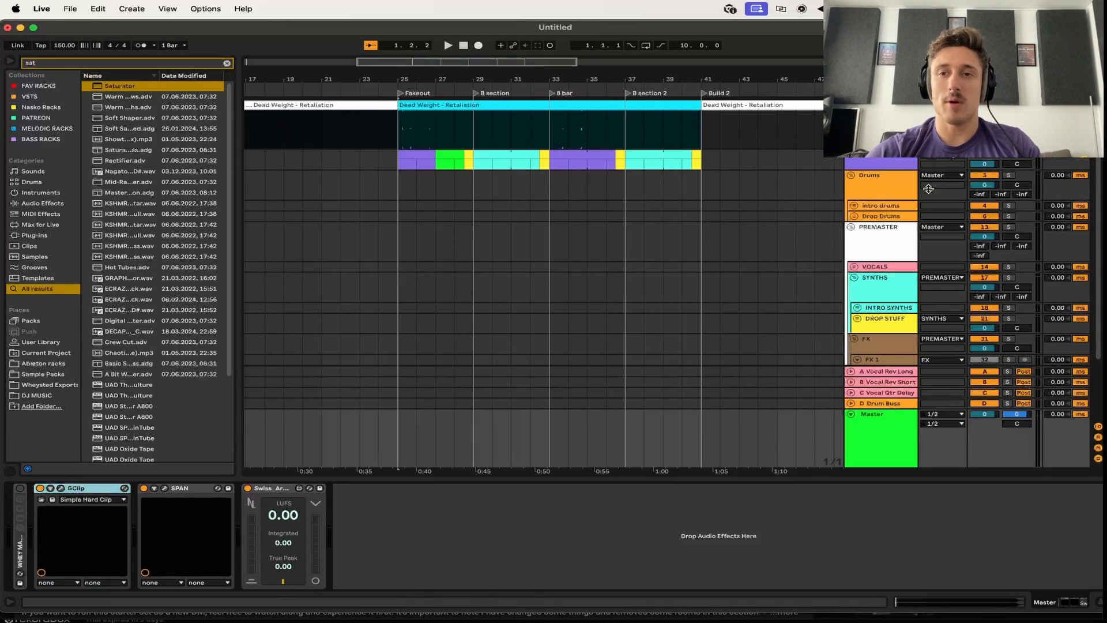
Shrink the browser further so the arrangement timeline gets more room
scroll(519, 232, up, 5)
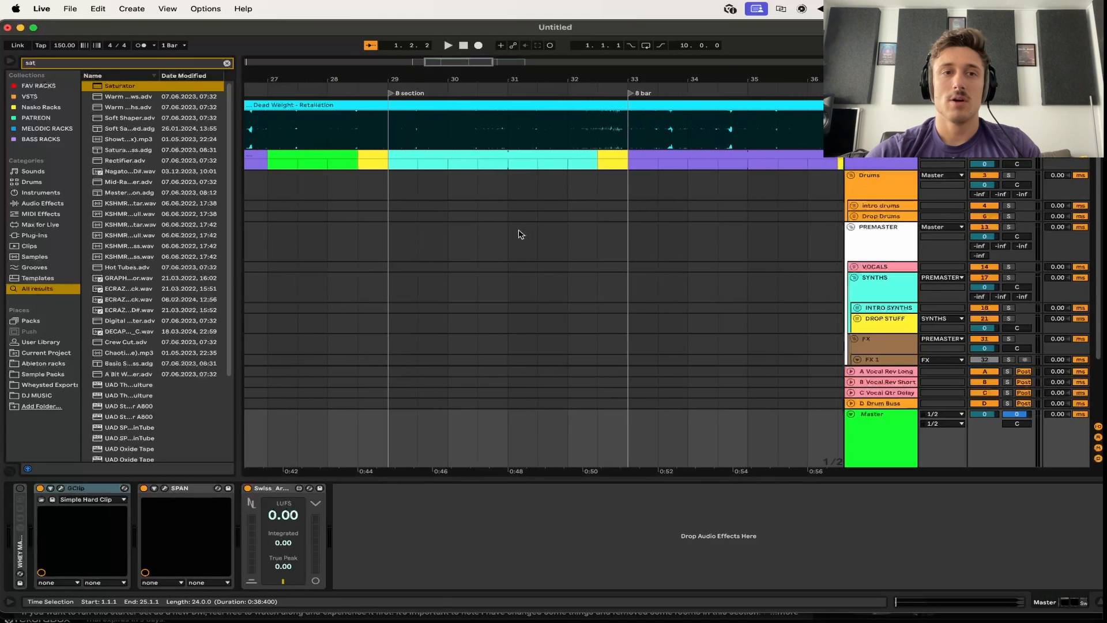
drag(239, 244, 119, 245)
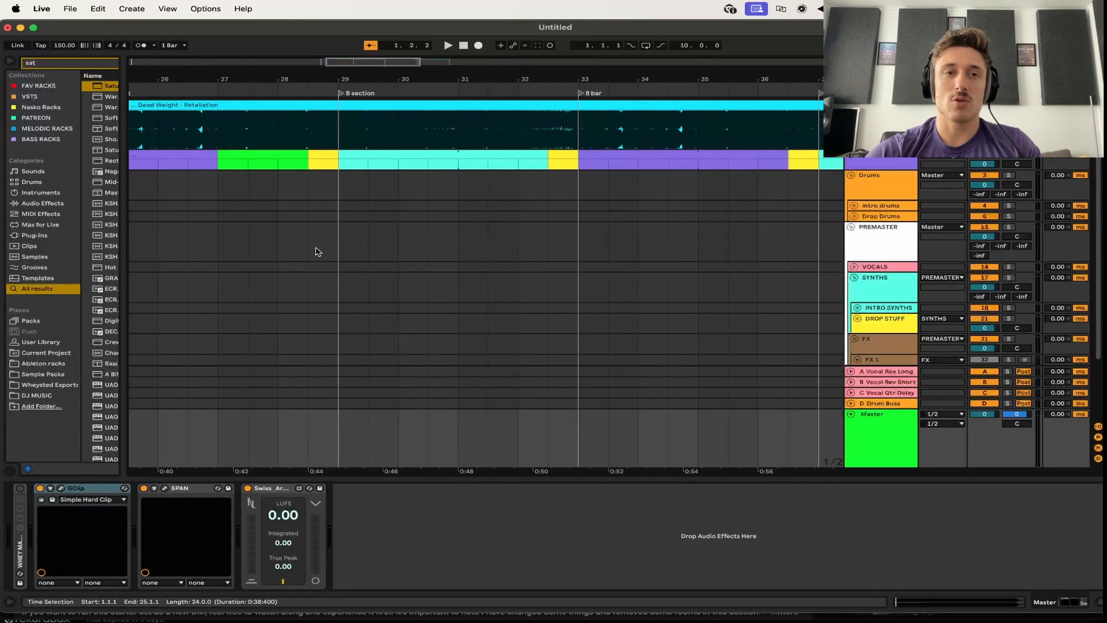
scroll(316, 247, down, 5)
Play the reference track from bar 23, and highlight bars 25 to 27 of the Fakeout and the eight bars before it
click(265, 135)
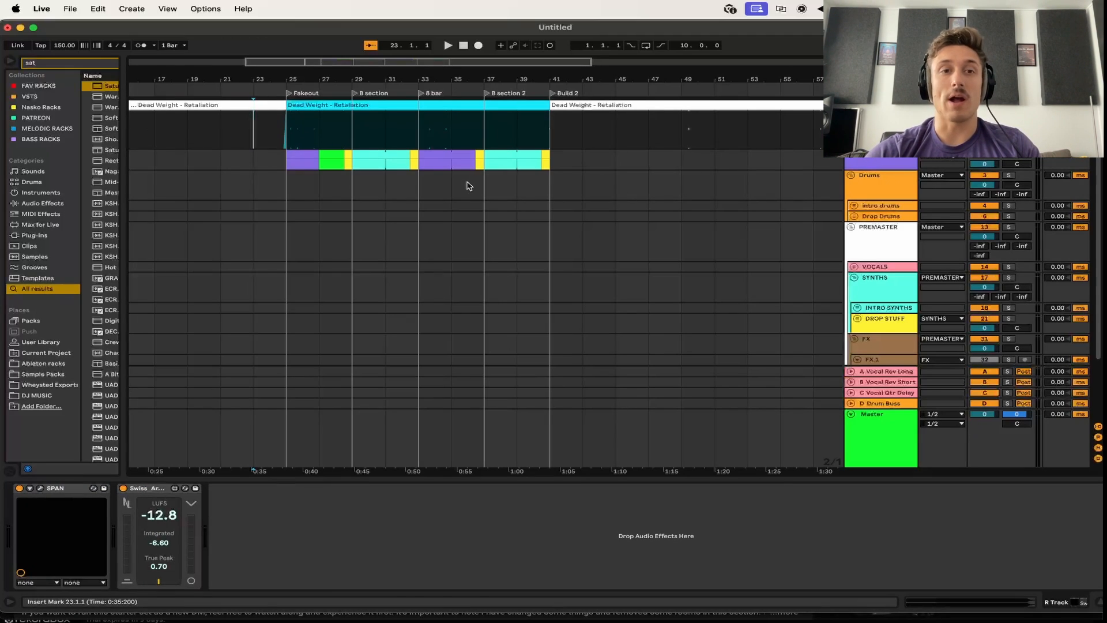
key(space)
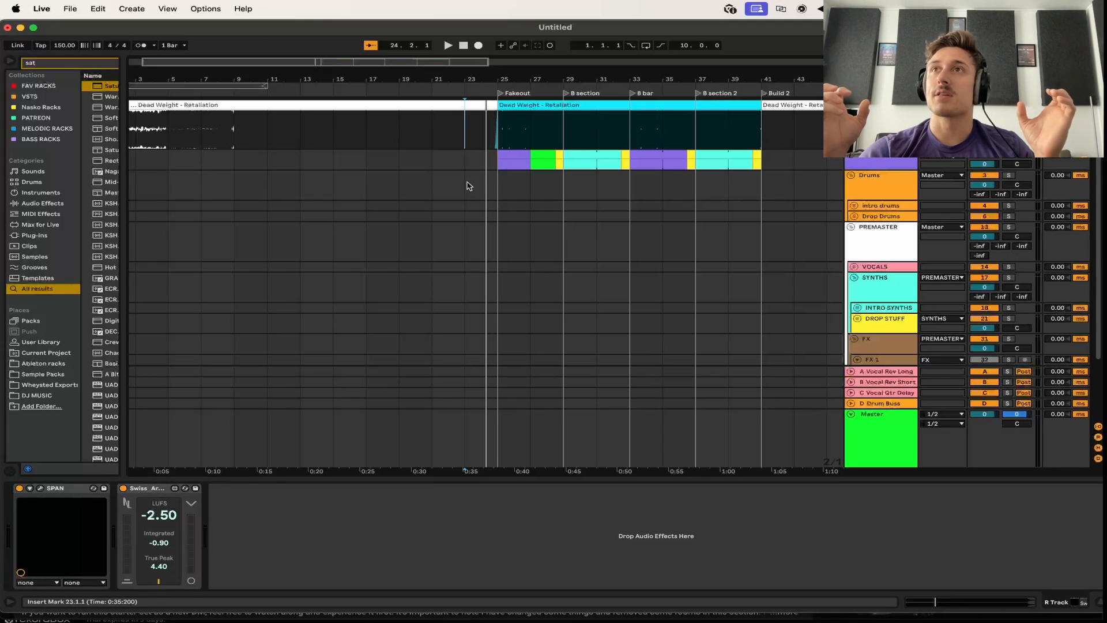
click(497, 128)
drag(497, 128, 545, 123)
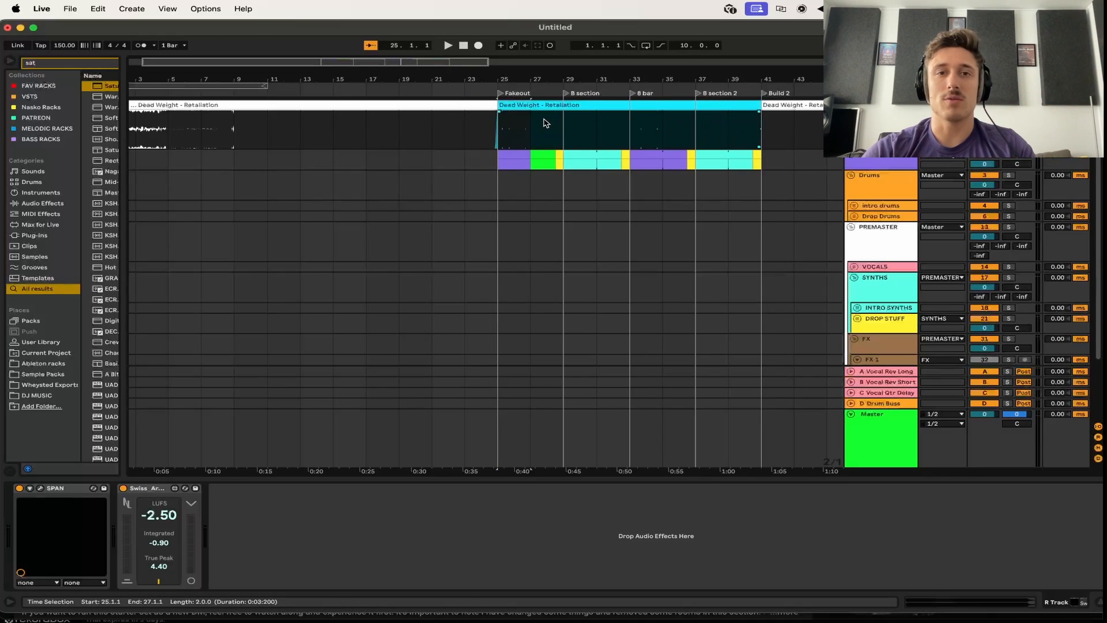
drag(374, 169, 496, 218)
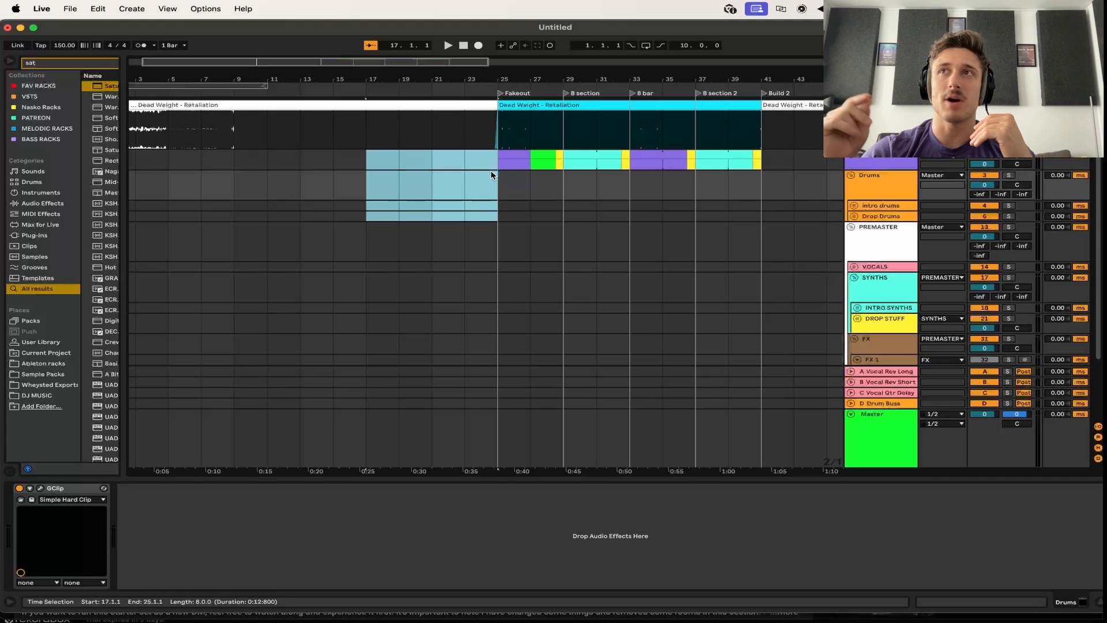
Listen to the reference track's drop from bar 23, skip to bar 27 and continue through the B section to the 8 bar marker
click(465, 129)
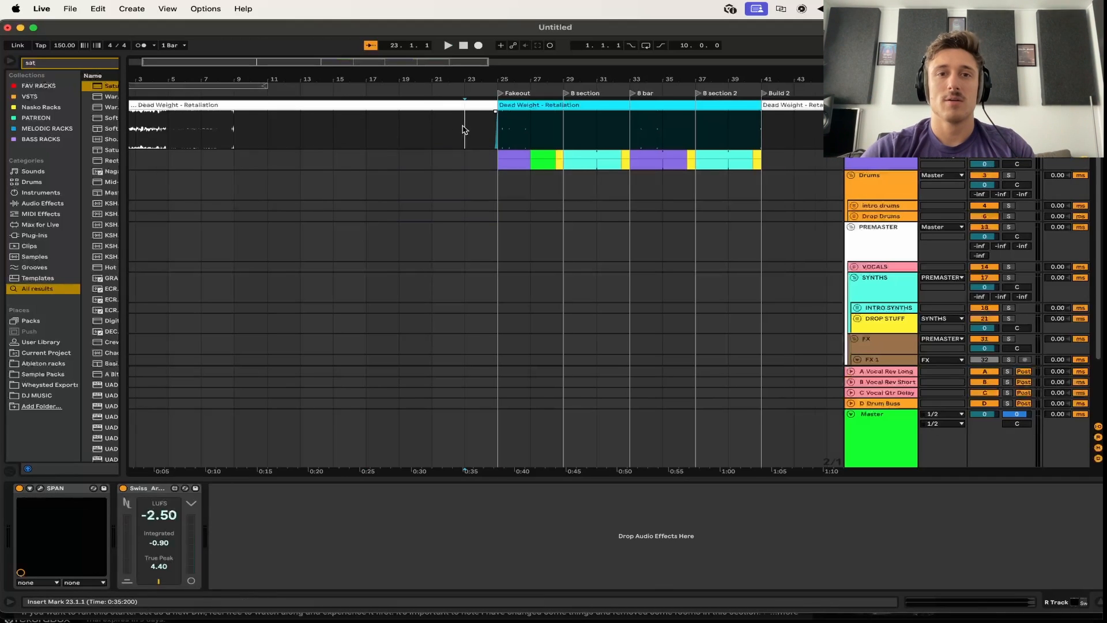
key(space)
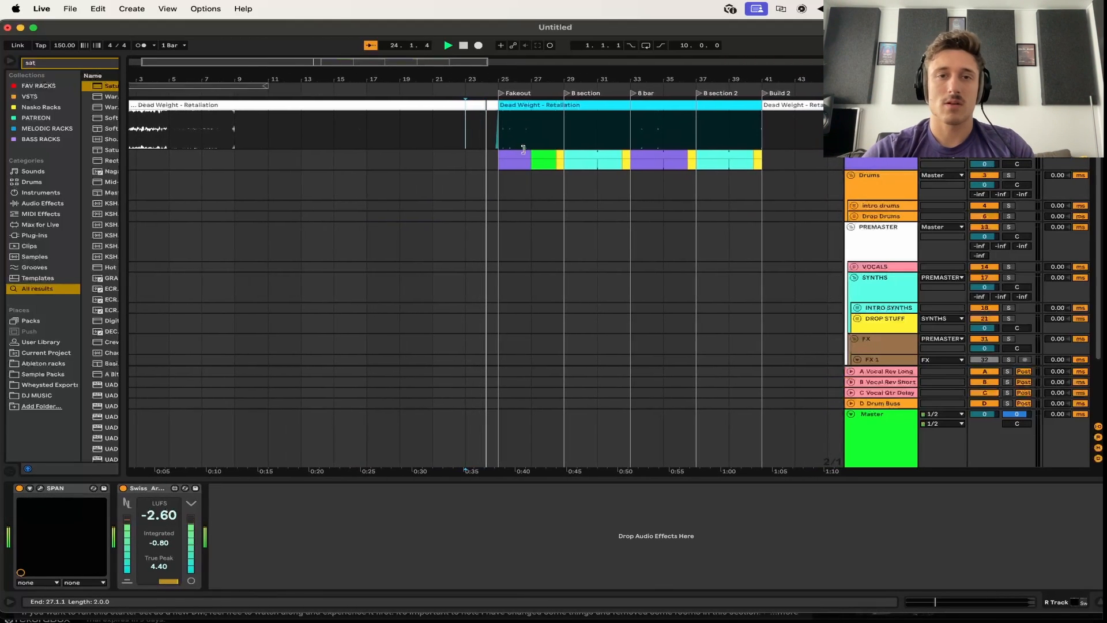
scroll(508, 142, up, 3)
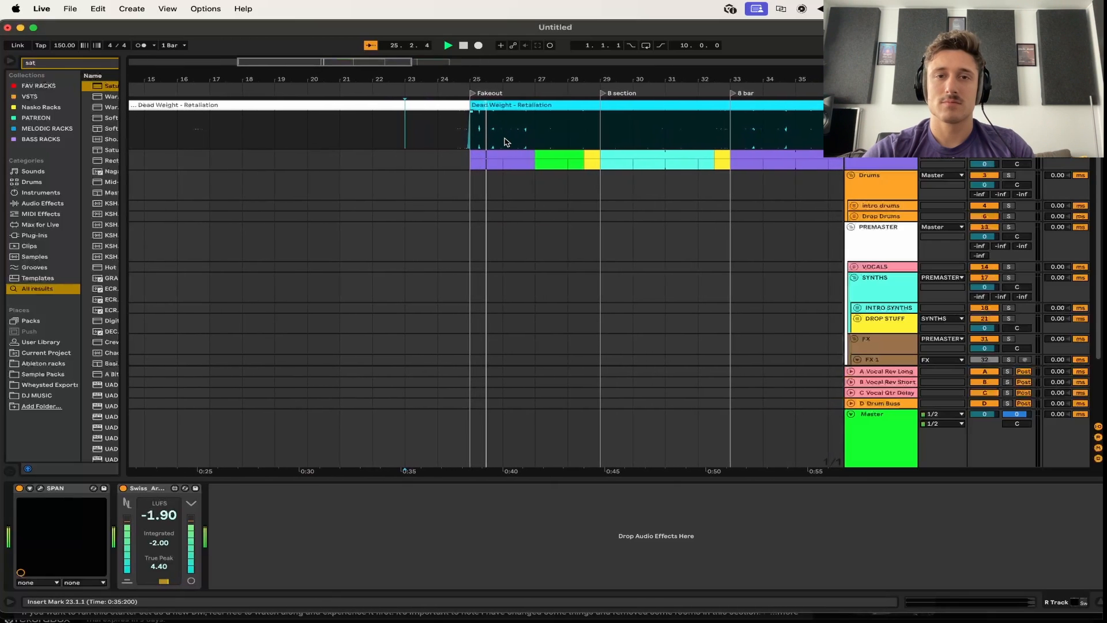
click(516, 132)
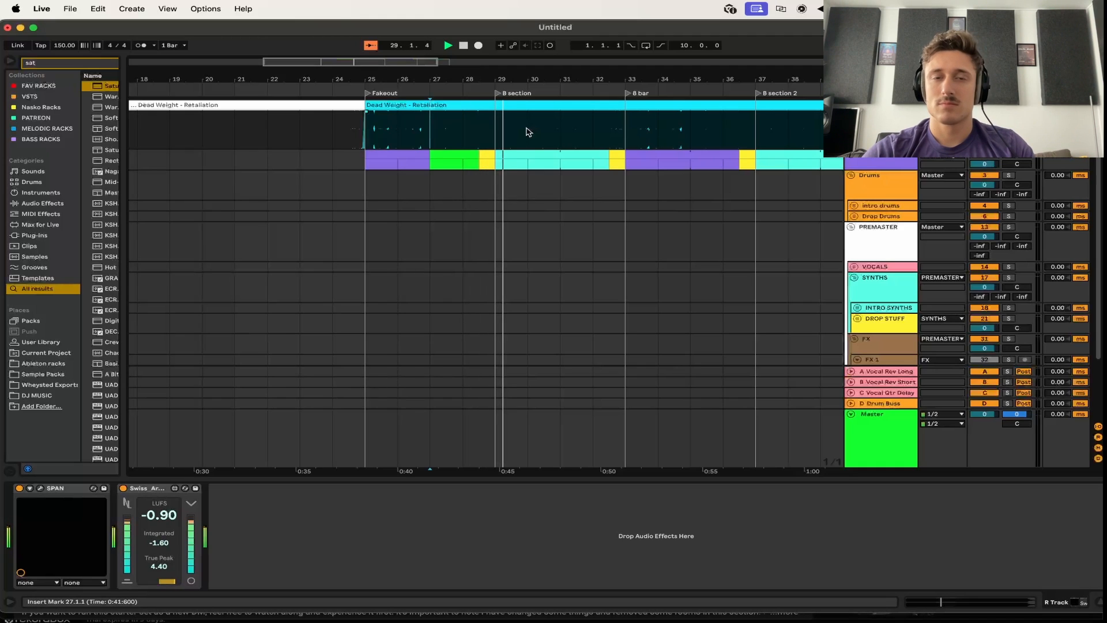
scroll(529, 132, right, 1)
scroll(529, 132, right, 1)
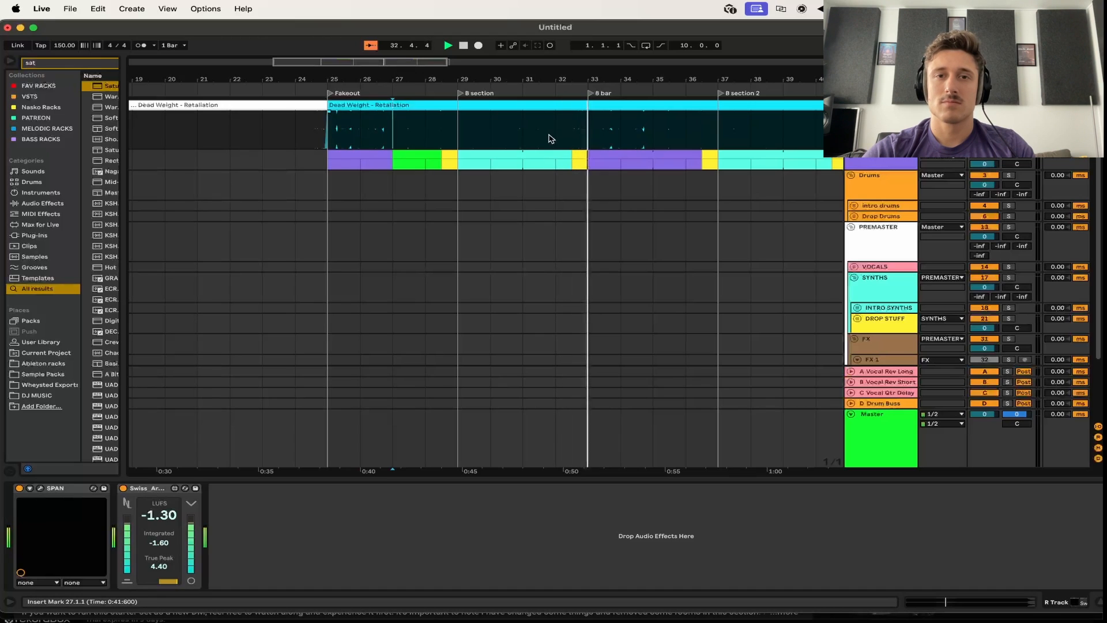
key(space)
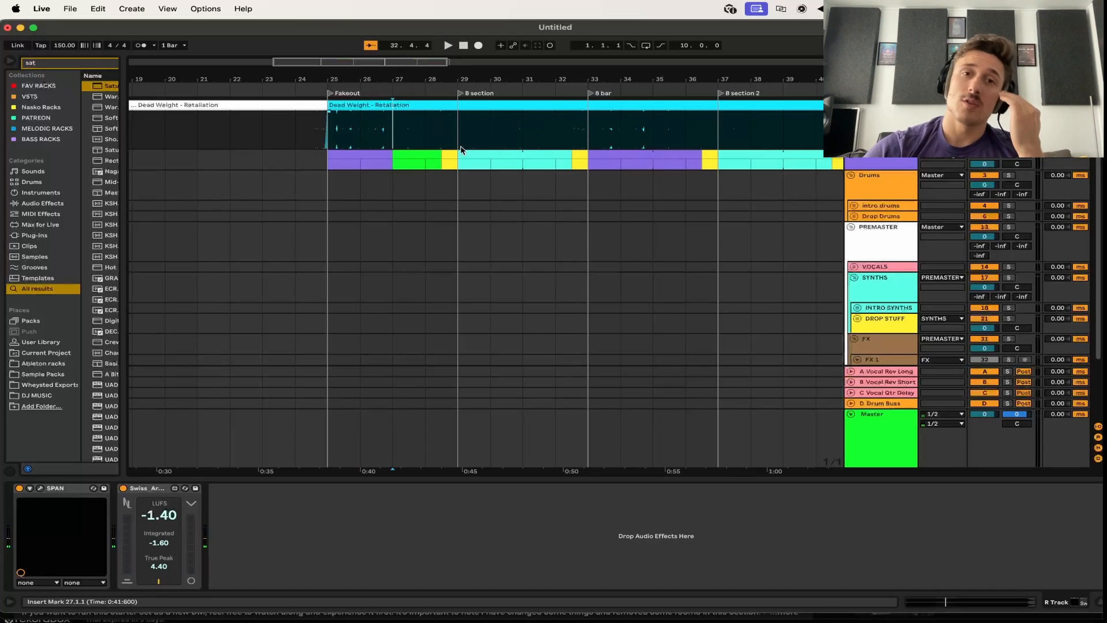
Highlight the opening two bars of the Fakeout and bars 33 to 35 of the 8 bar section for comparison
scroll(462, 150, right, 1)
drag(378, 128, 323, 128)
drag(588, 137, 641, 136)
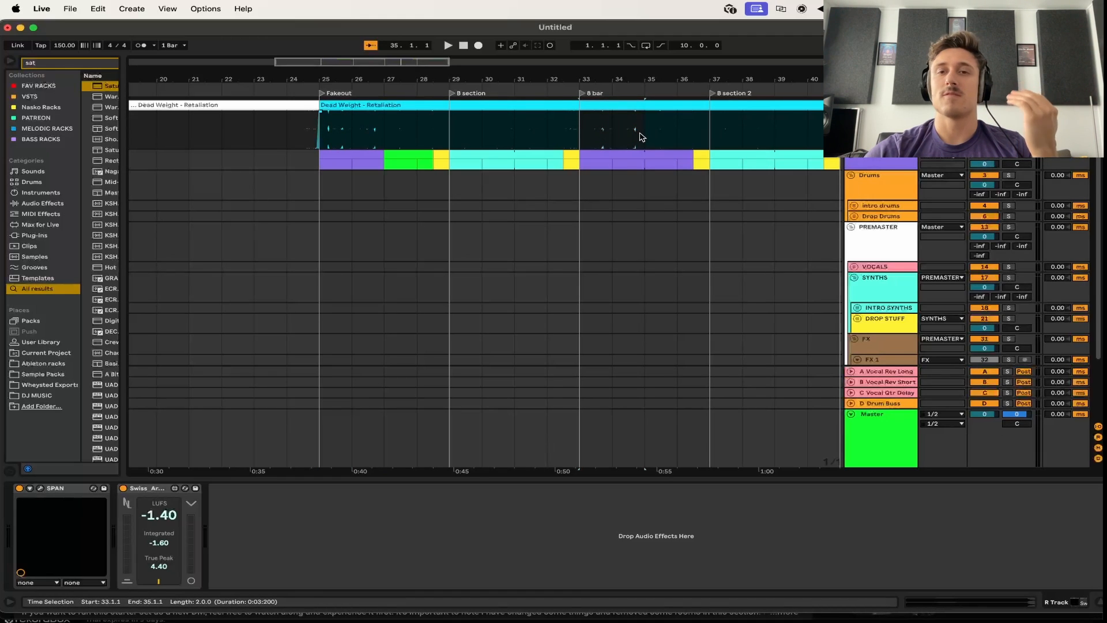
Examine the purple two-bar clip under the Fakeout, from bar 25 to bar 27
scroll(352, 114, left, 3)
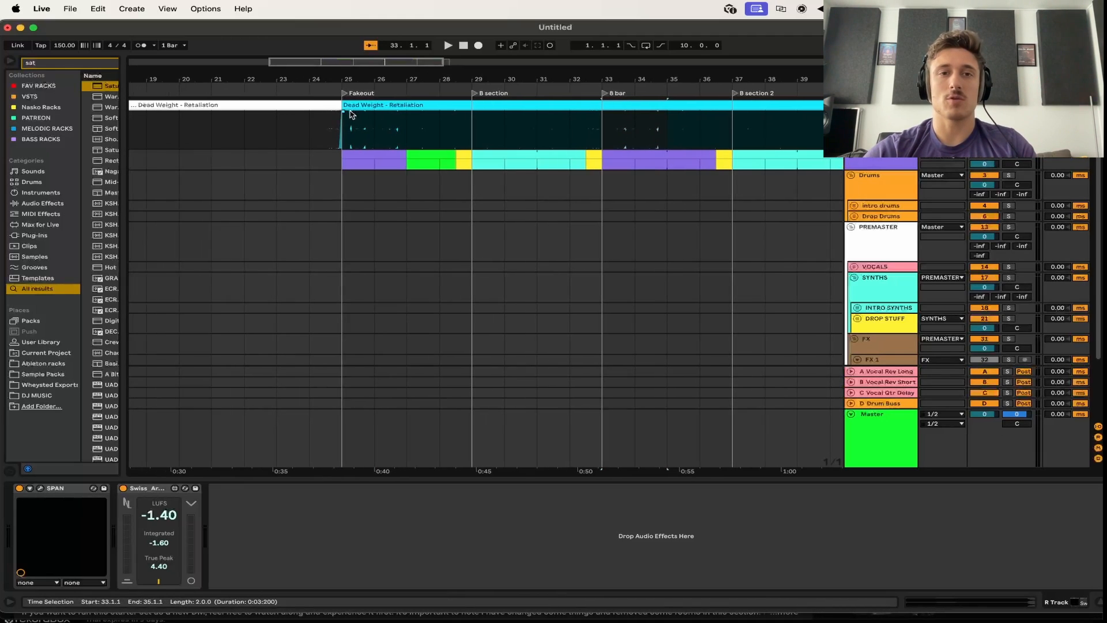
click(397, 168)
click(394, 155)
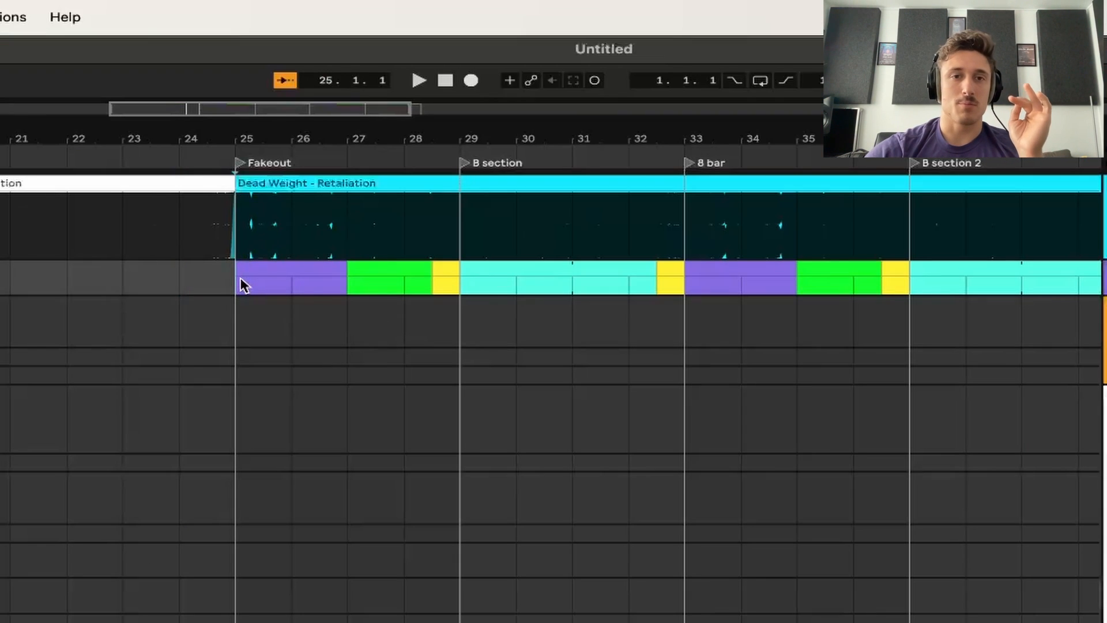
click(236, 282)
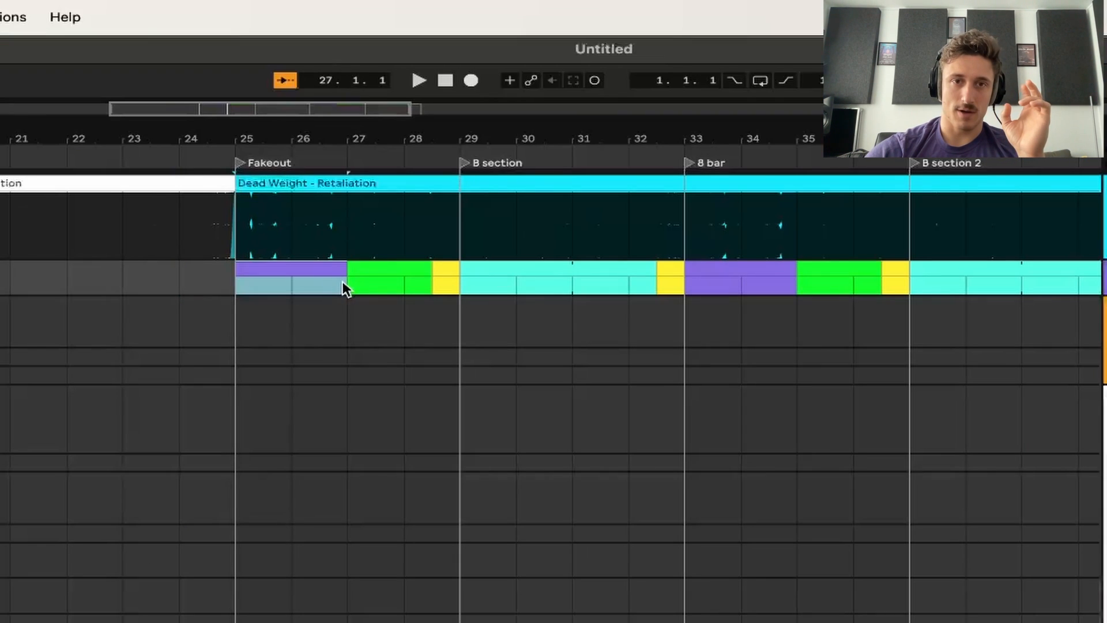
scroll(469, 291, right, 4)
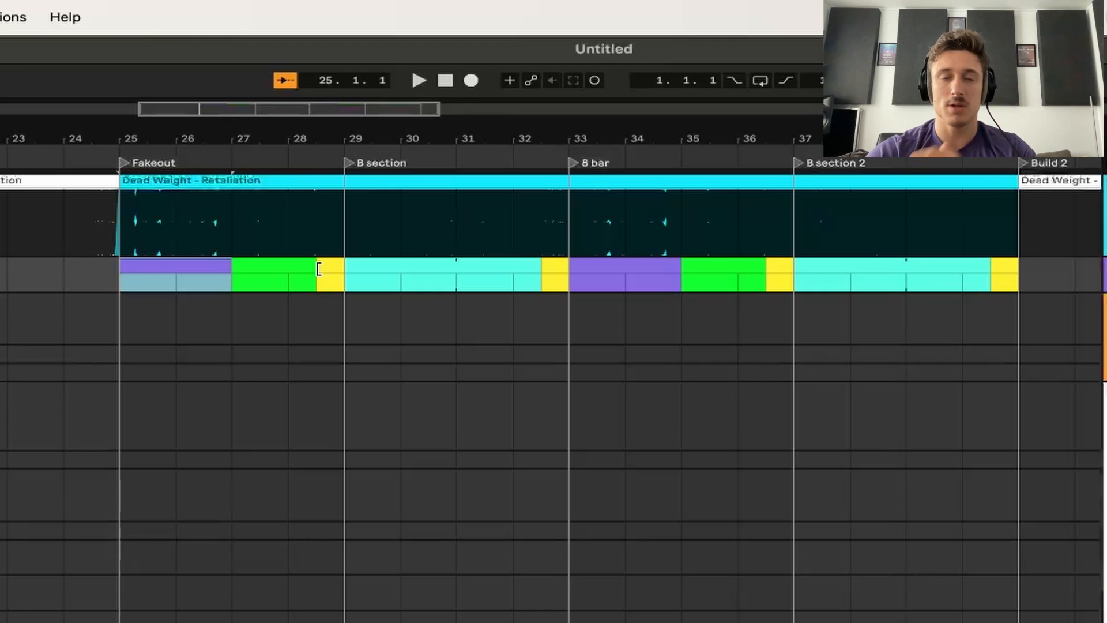
click(176, 275)
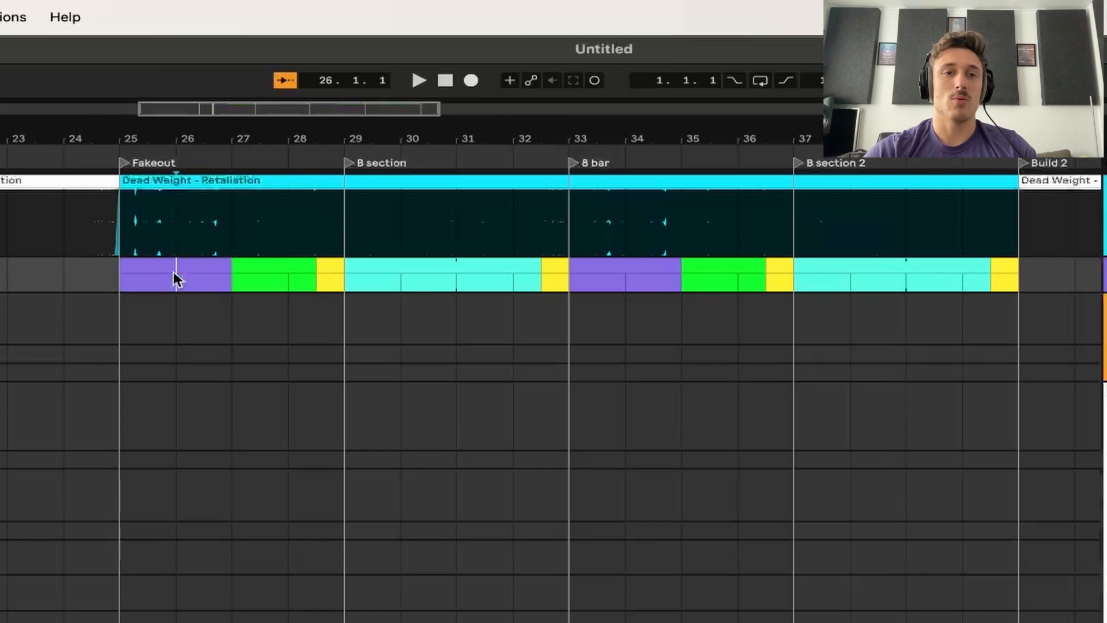
click(147, 271)
Select the green clip at bar 27 together with the purple one, and the yellow fill clip that ends the Fakeout
click(237, 287)
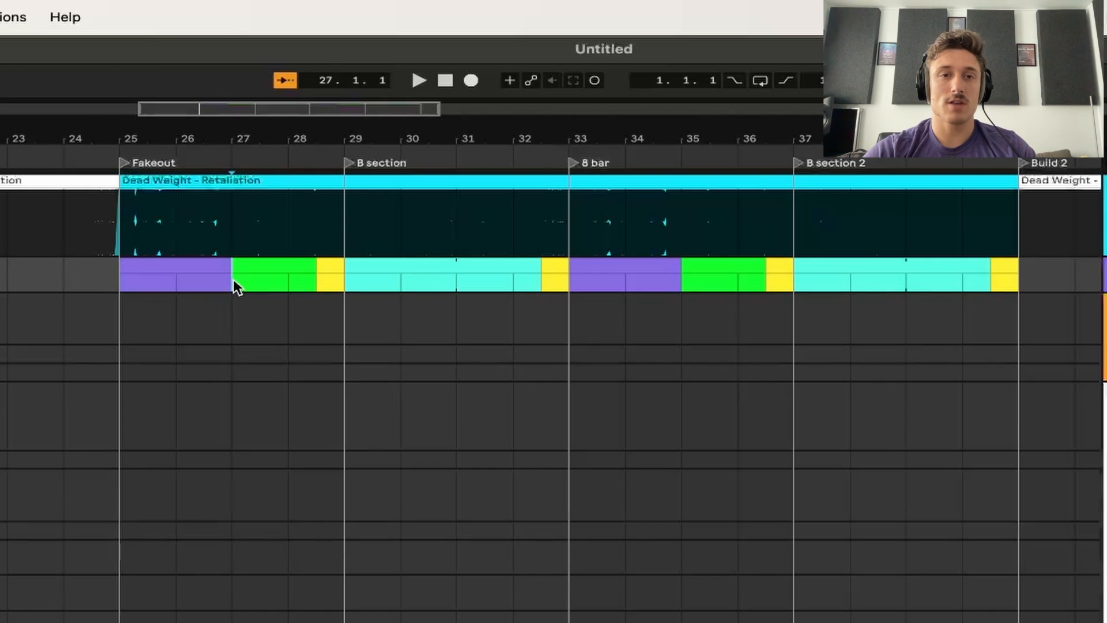
click(297, 266)
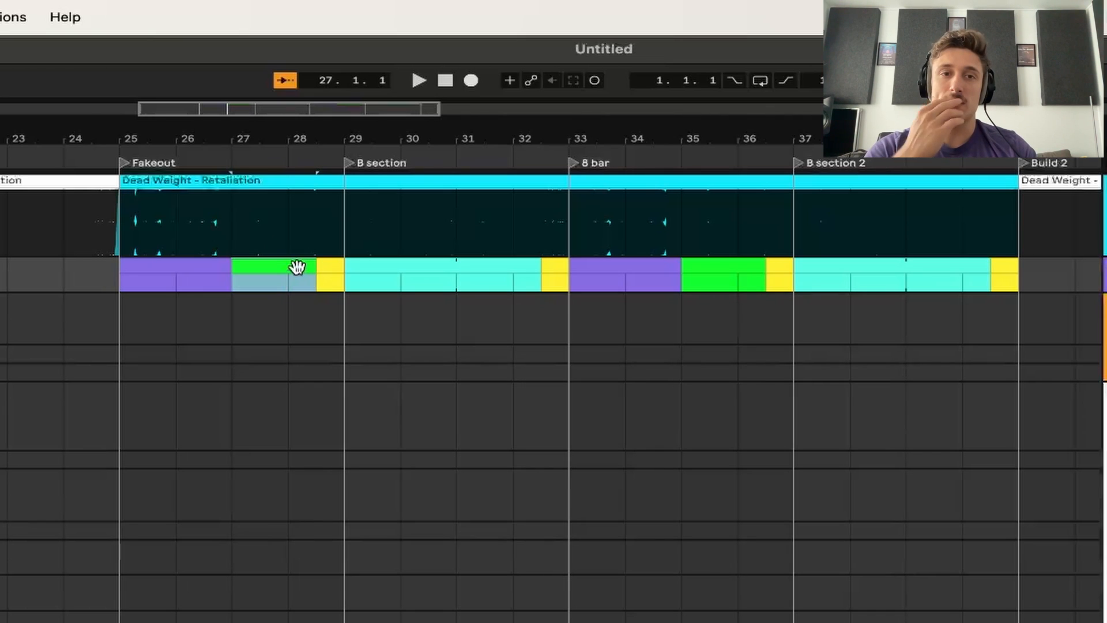
shift+click(196, 267)
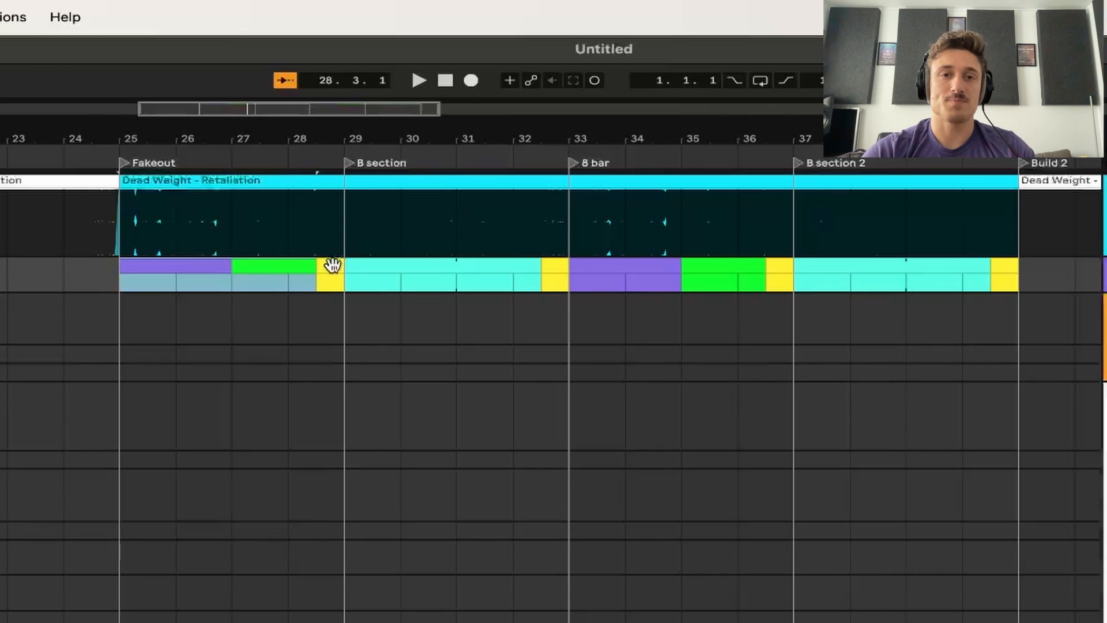
click(333, 265)
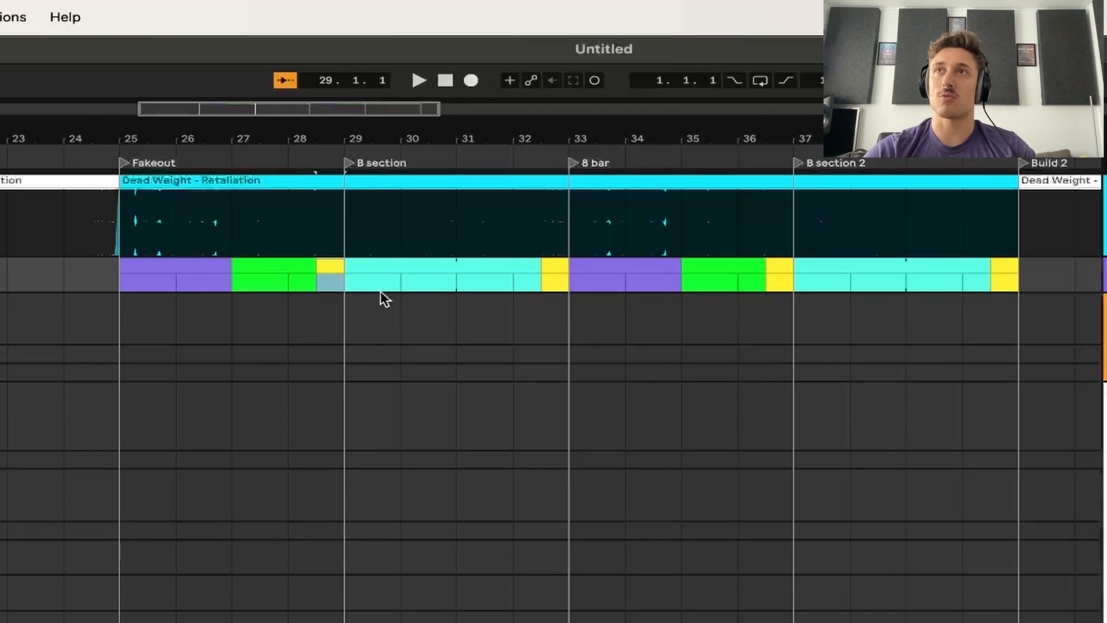
Play the reference track from bar 28 into the start of the B section and stop
click(295, 229)
key(space)
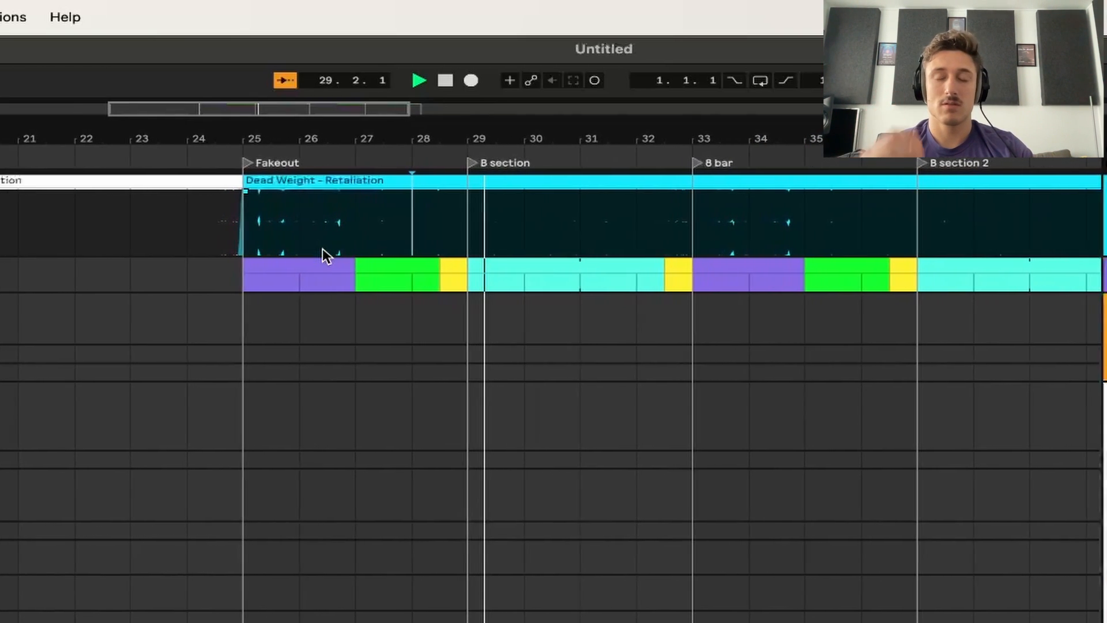
key(space)
Select the cyan clip under the B section and the yellow fill clip that leads into the 8 bar section
click(479, 266)
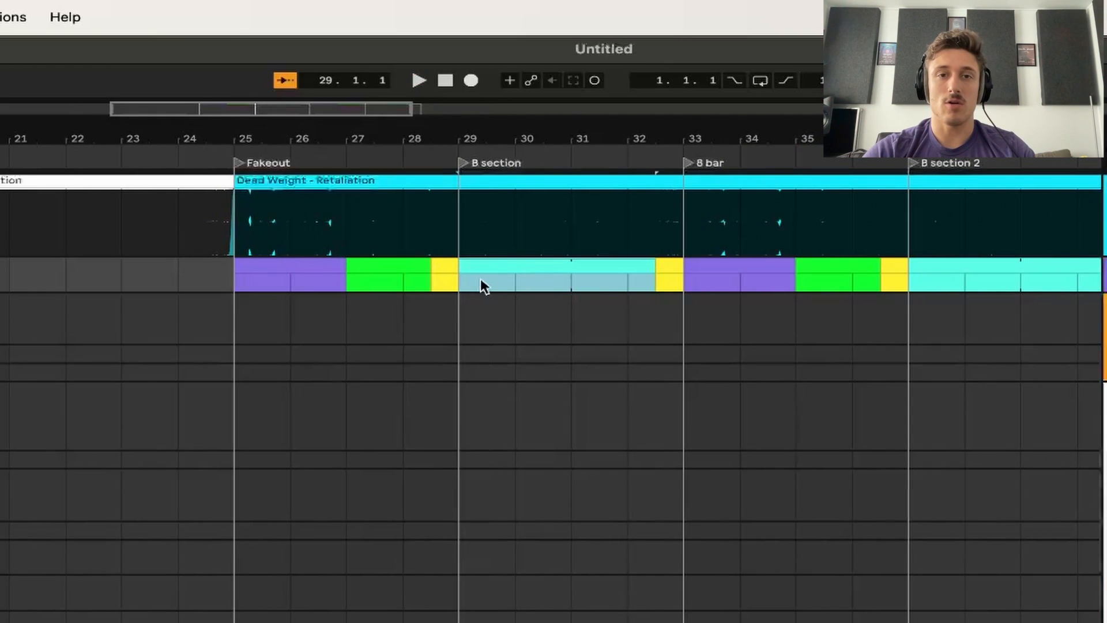
scroll(577, 304, right, 2)
scroll(535, 265, up, 5)
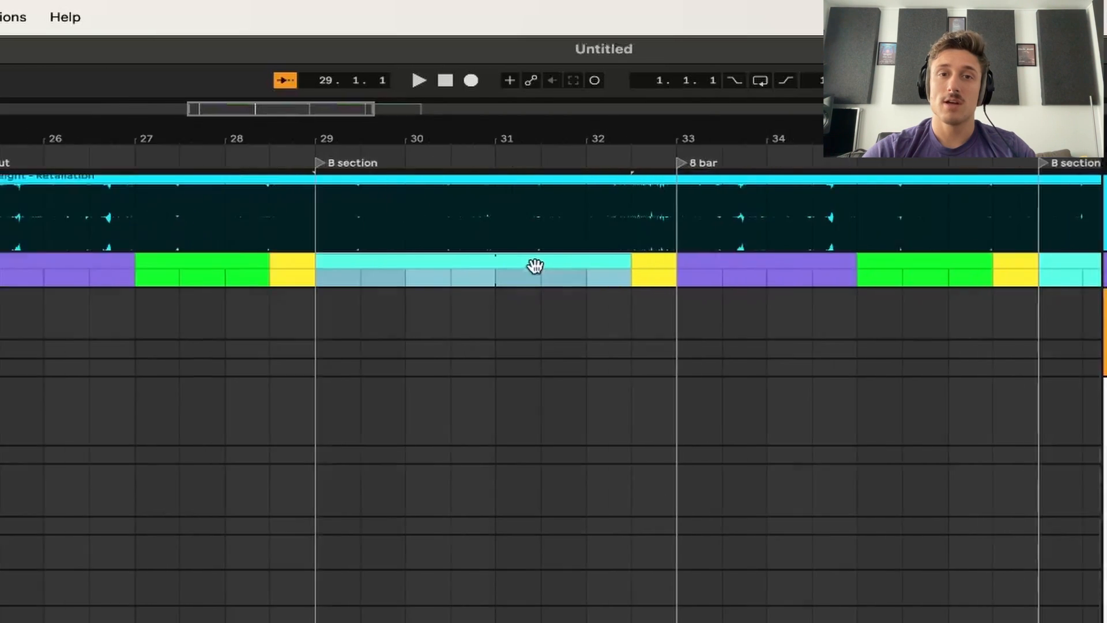
click(787, 256)
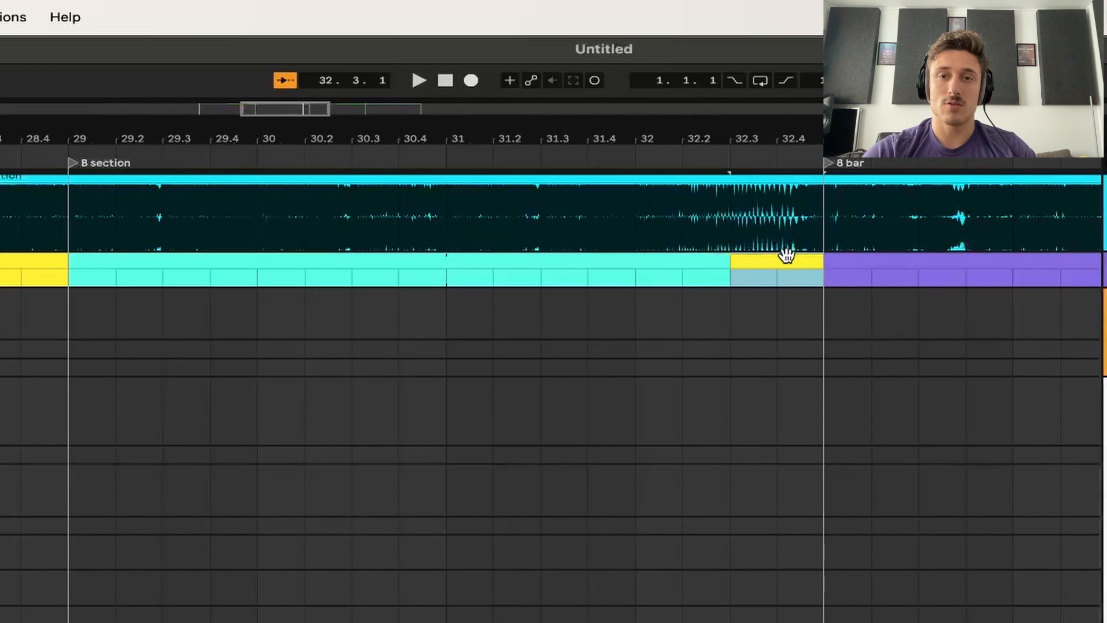
Extend the yellow fill clip before the 8 bar section back to bar 32, and play the B section from 30.3
drag(738, 260, 642, 257)
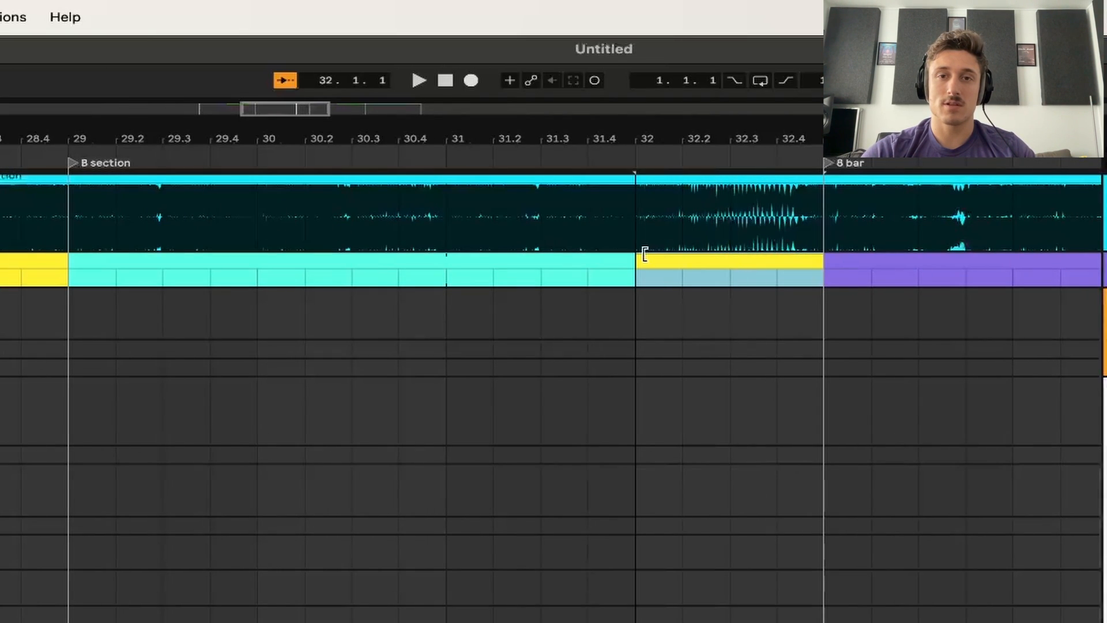
click(353, 270)
key(space)
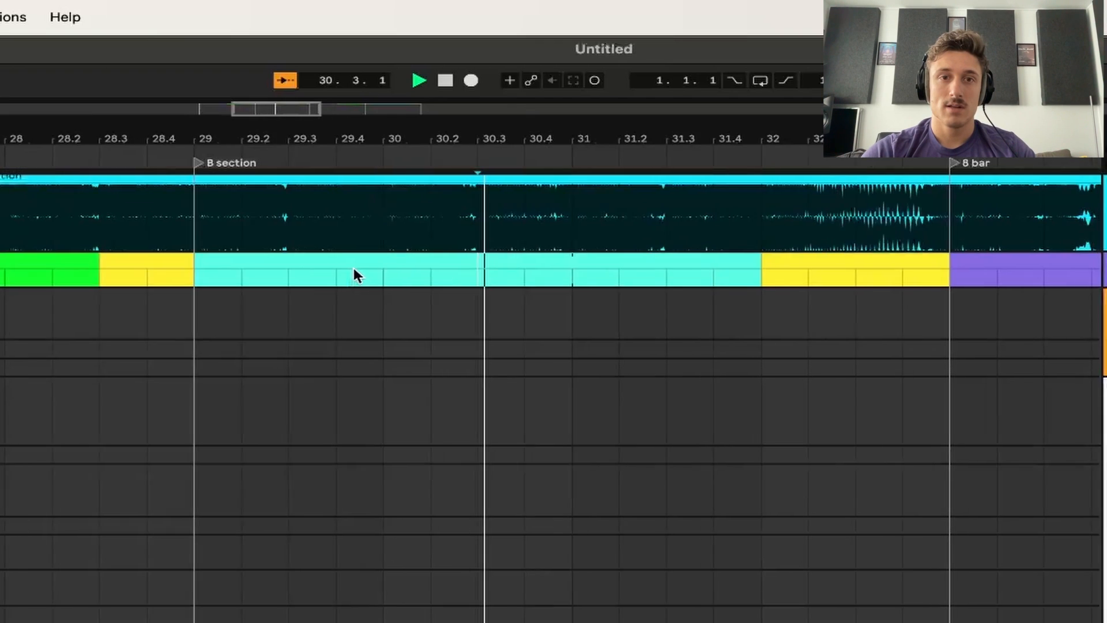
key(space)
Add a yellow fill clip from 30.3 to bar 31 in the B section and play the section from bar 29
key(super+v)
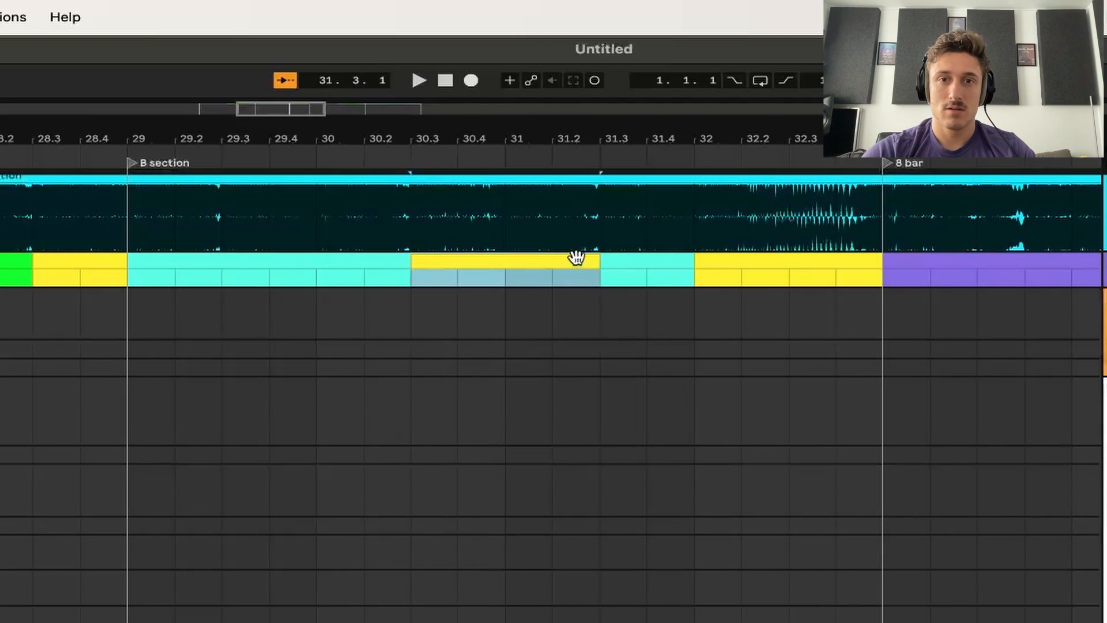
drag(600, 264, 501, 264)
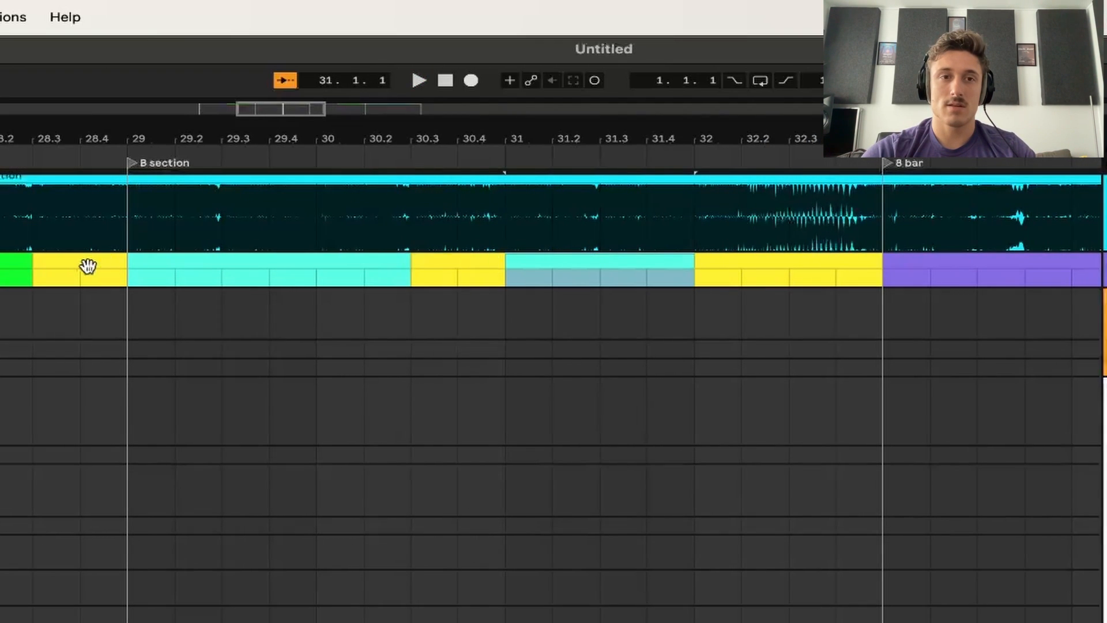
click(126, 279)
key(space)
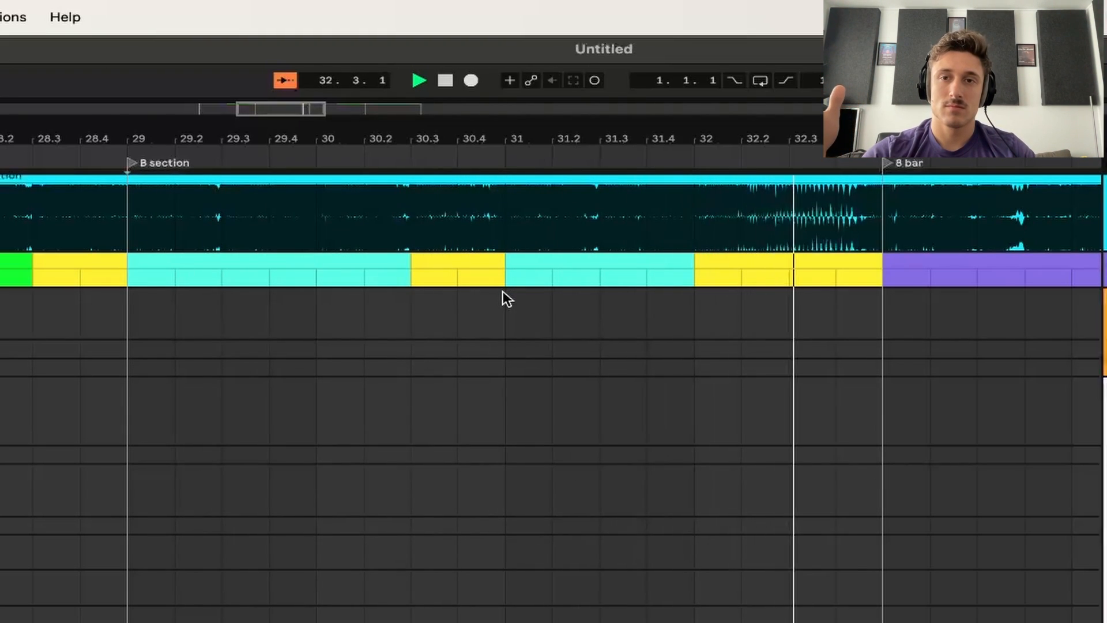
key(space)
Duplicate all the colour-coded clips from bar 25 to bar 33 over the 8 bar section and B section 2
scroll(621, 306, down, 5)
click(654, 259)
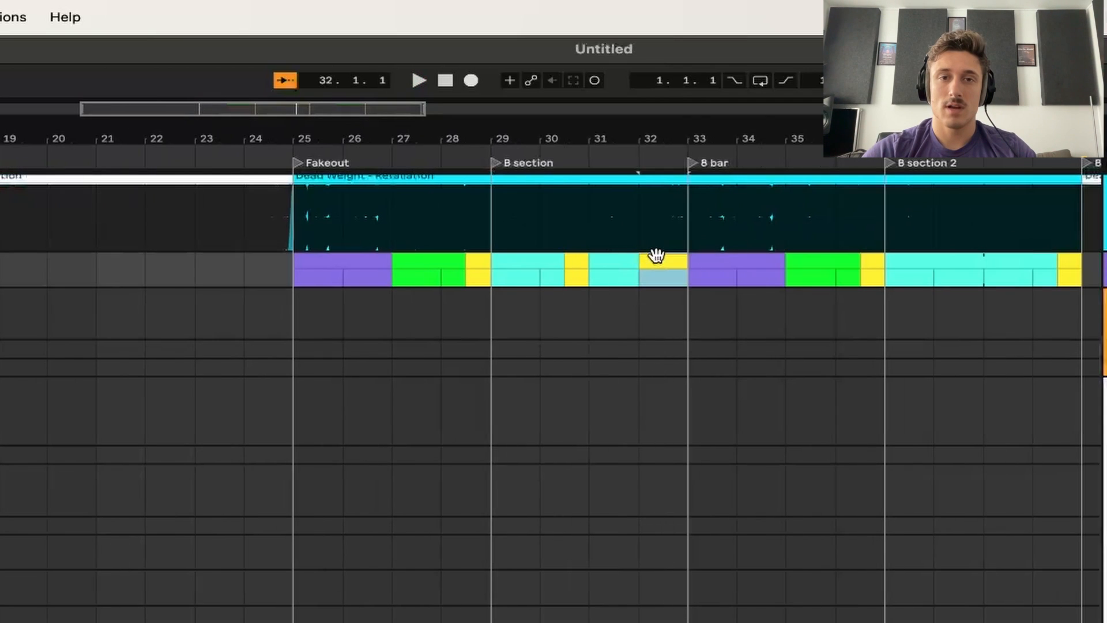
shift+click(357, 258)
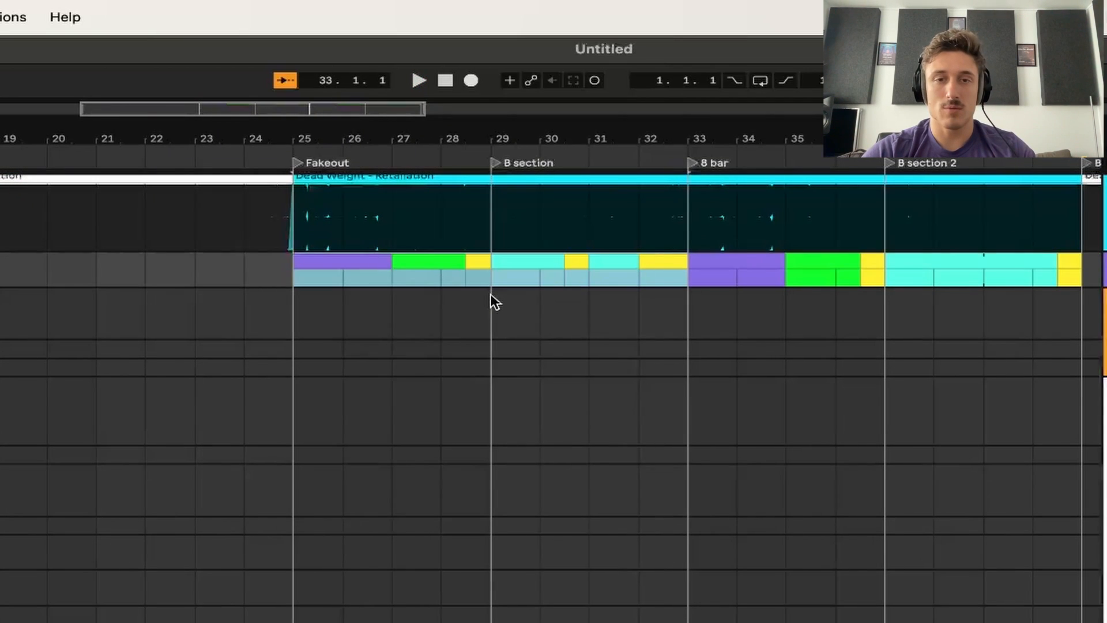
key(super+d)
scroll(729, 292, right, 5)
click(637, 316)
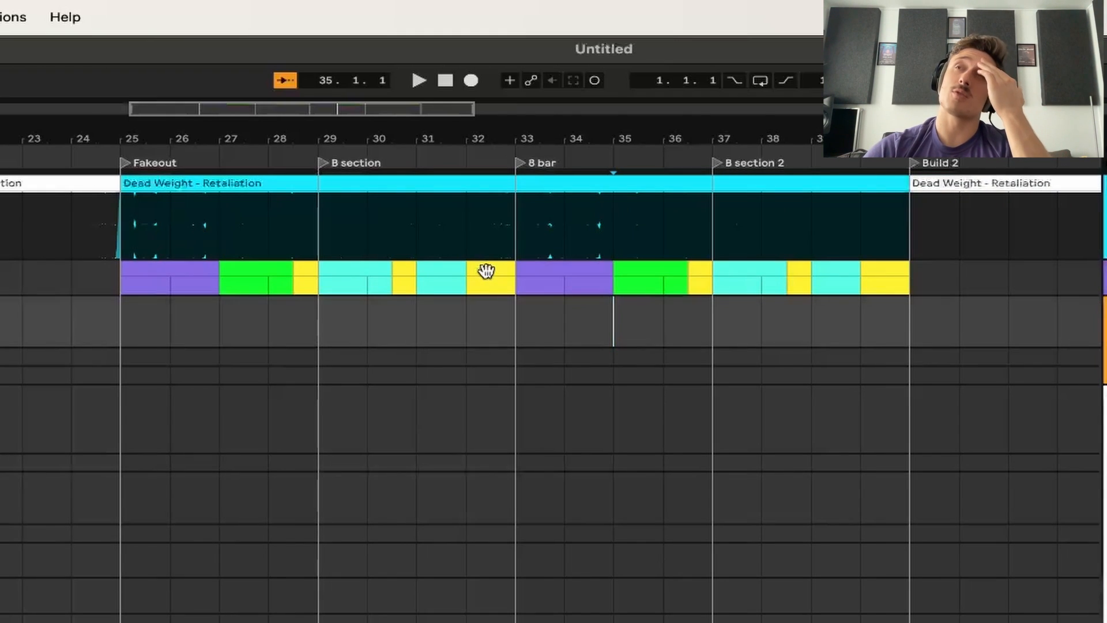
Examine the Fakeout's purple and green clips, the reference waveform from bar 25 to 27, and the B section's first cyan clip
click(160, 270)
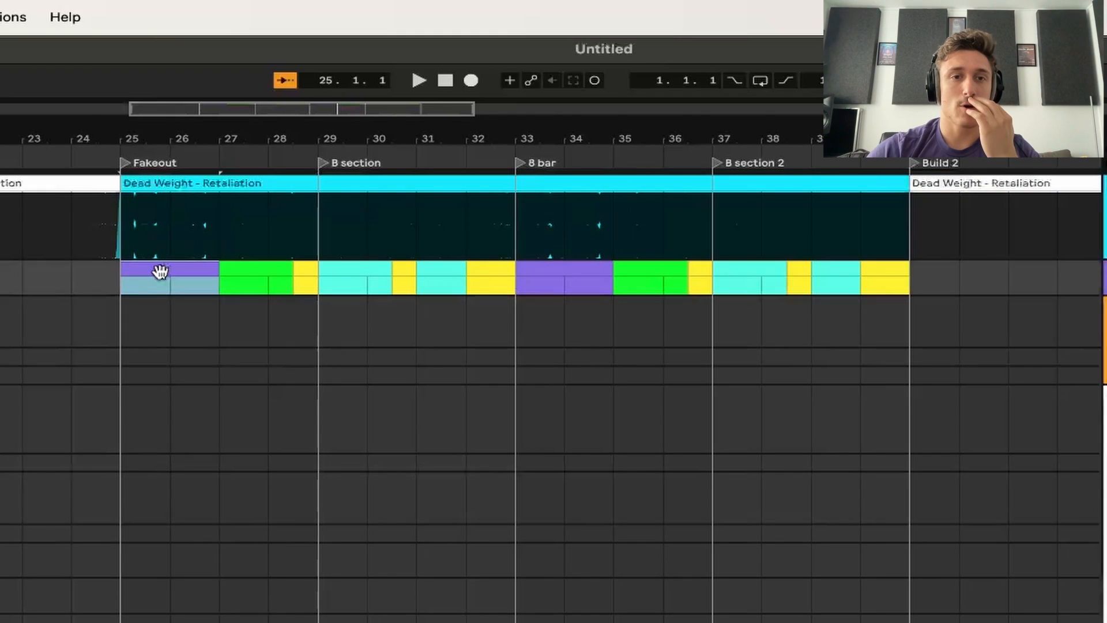
click(246, 272)
click(189, 268)
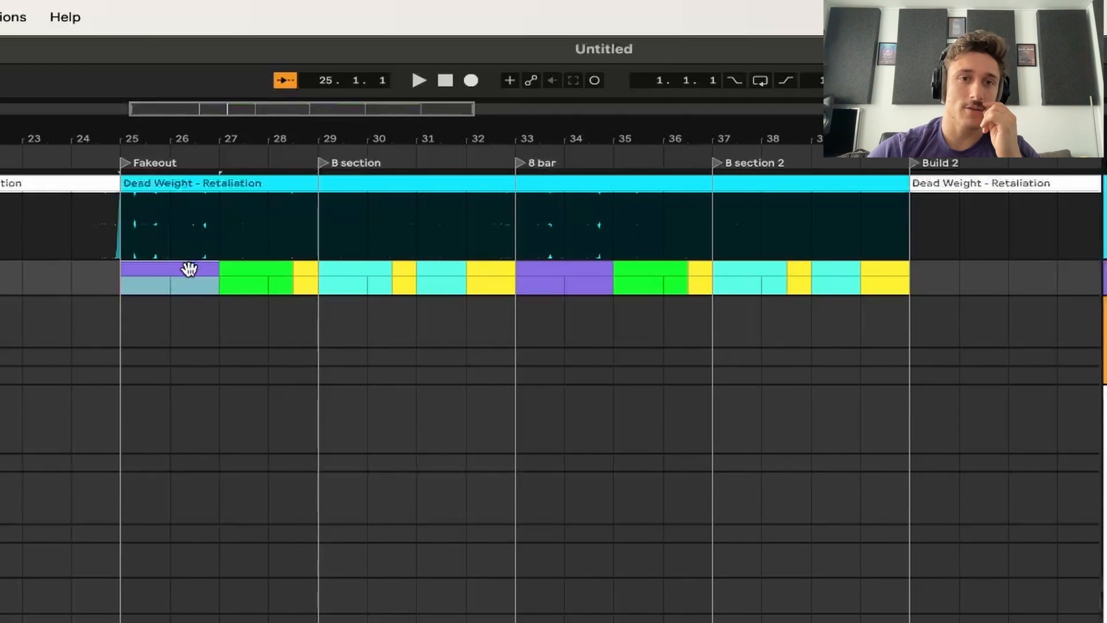
drag(208, 234, 125, 234)
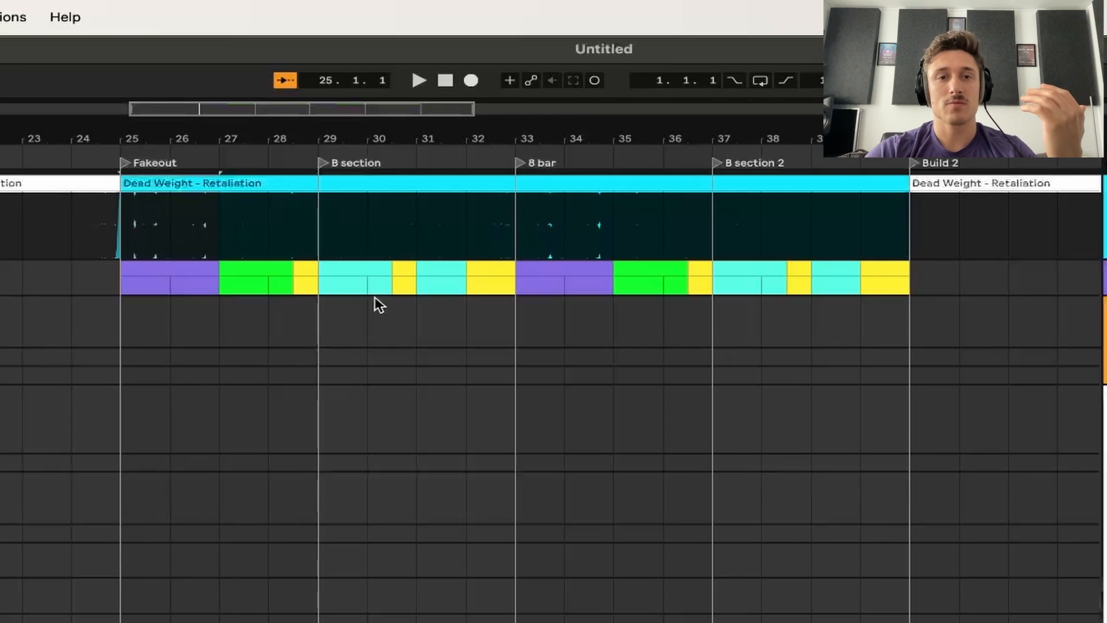
click(362, 268)
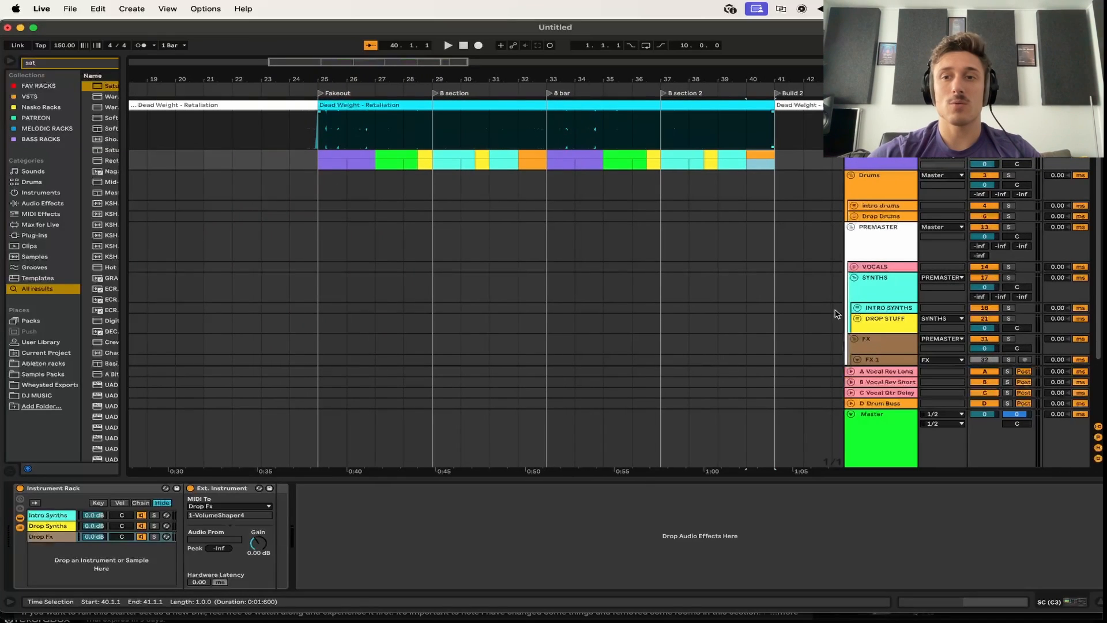
Expand the Drop Drums group and delete the second GClip from its device chain
click(855, 216)
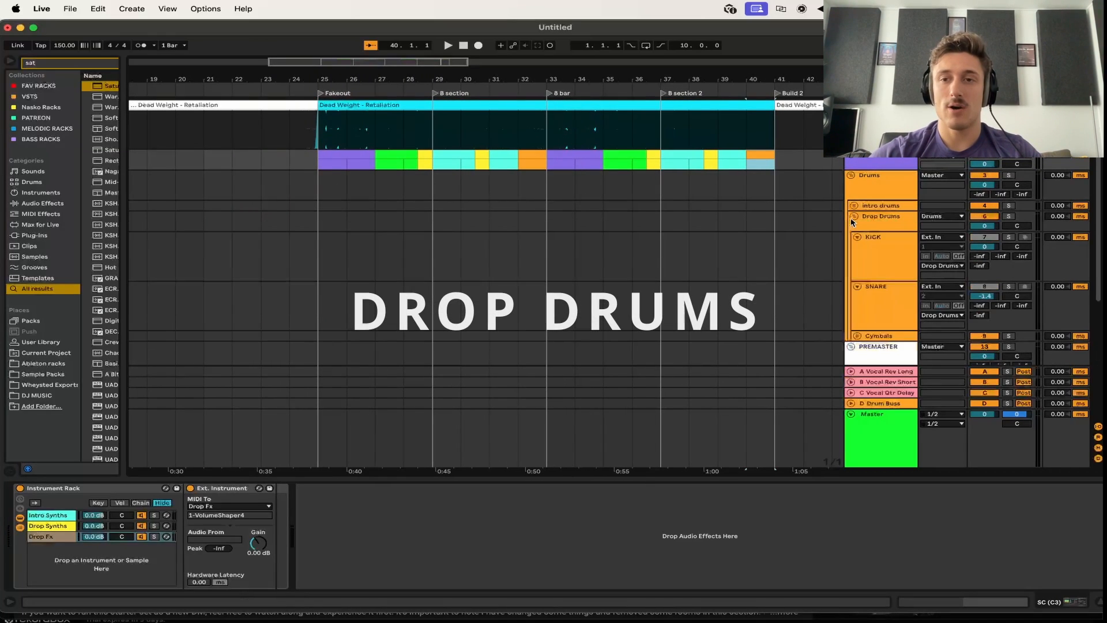
click(871, 238)
click(889, 438)
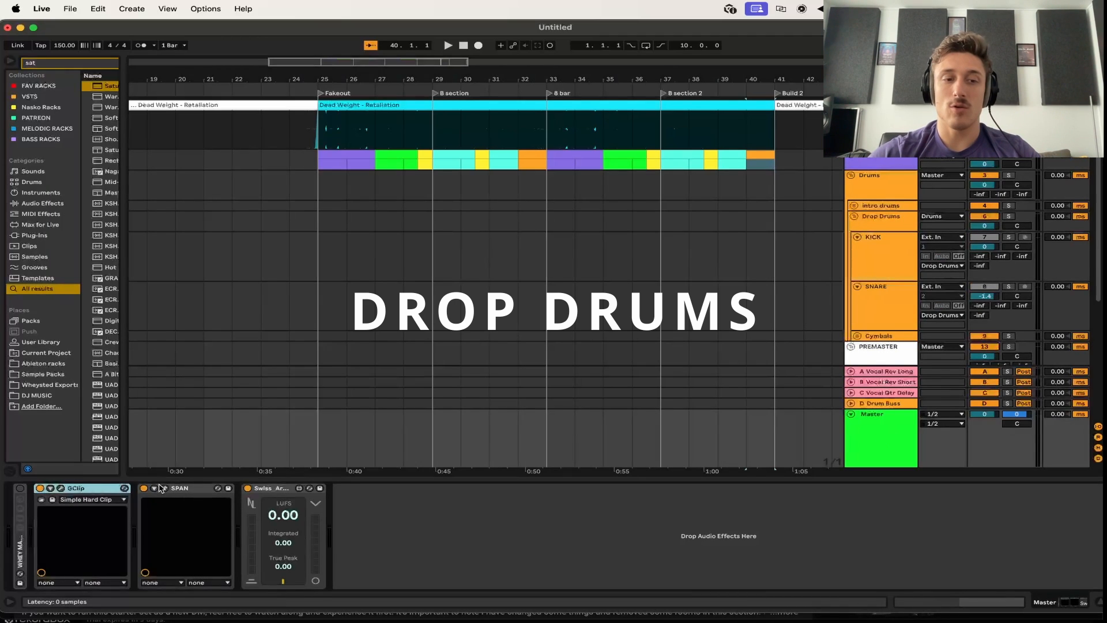
click(870, 260)
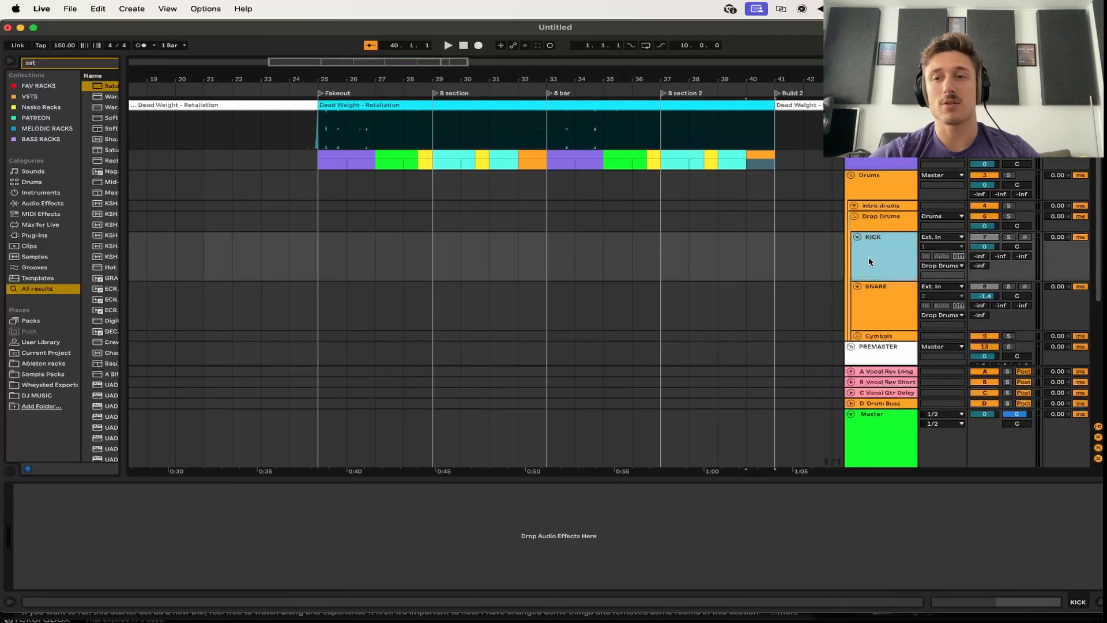
click(882, 221)
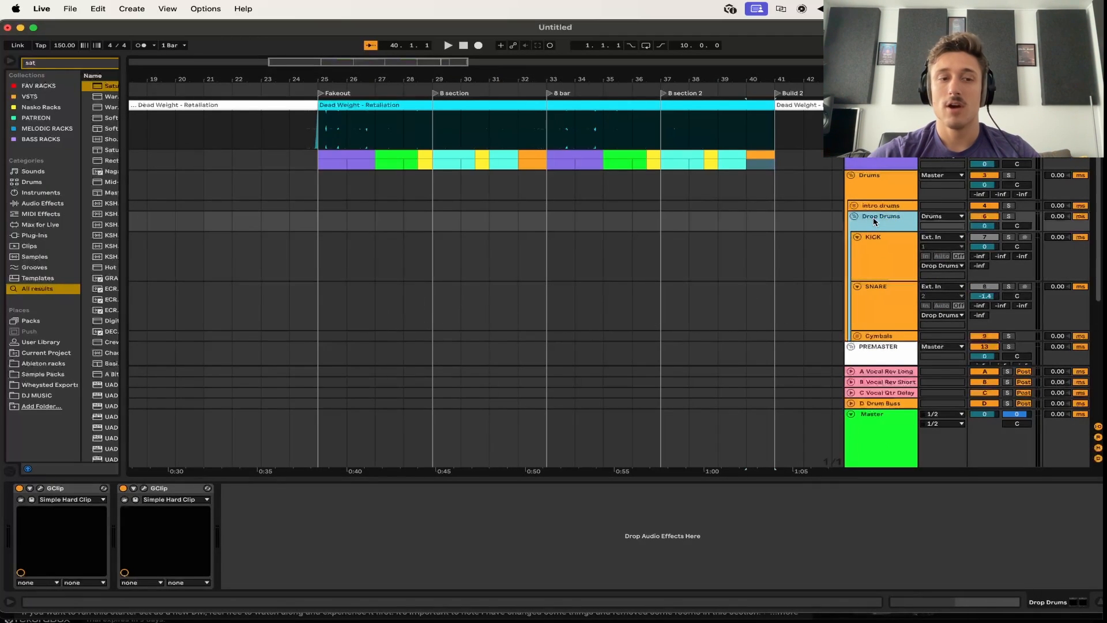
click(176, 488)
key(Delete)
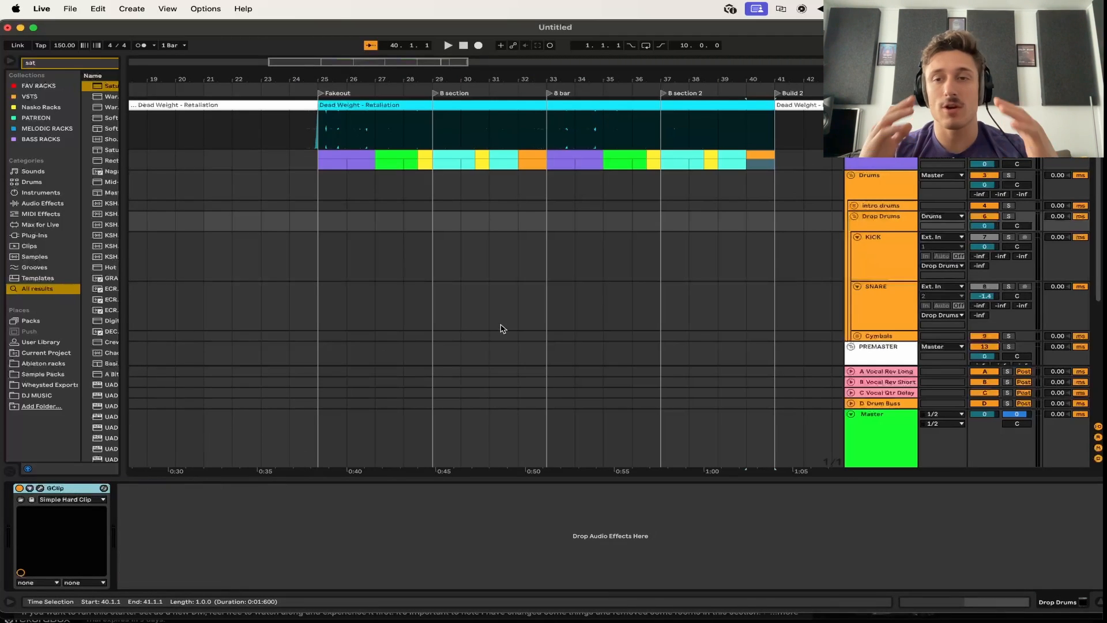
Search the browser for kick, widen the results list, and place WHEY - KICK 12.wav on the KICK track at bar 25
key(super+f)
text(kick)
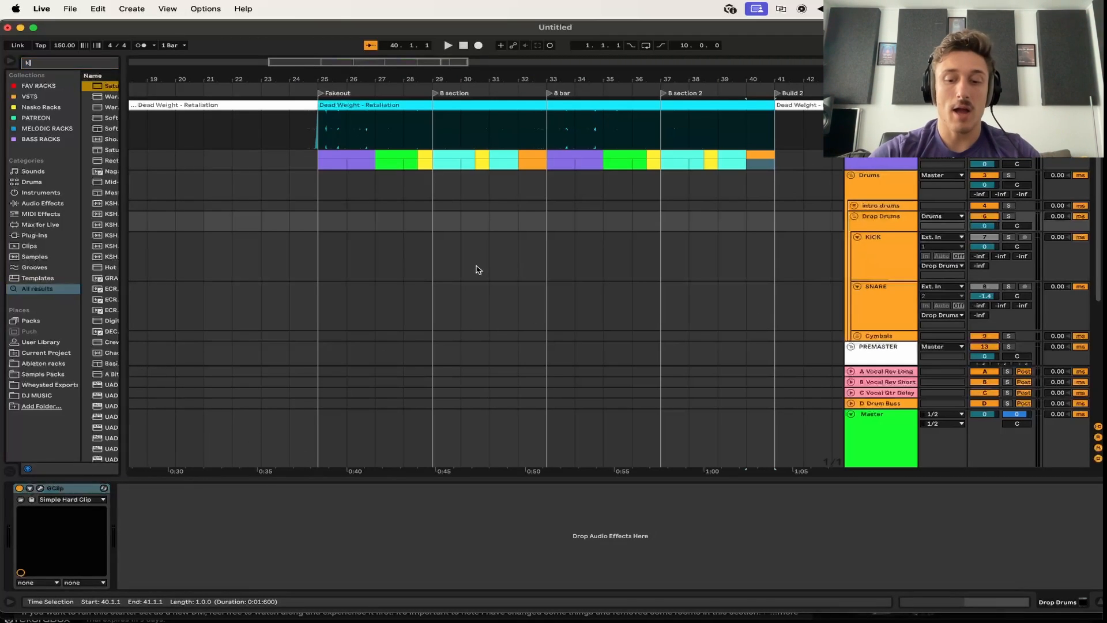
drag(120, 258, 229, 258)
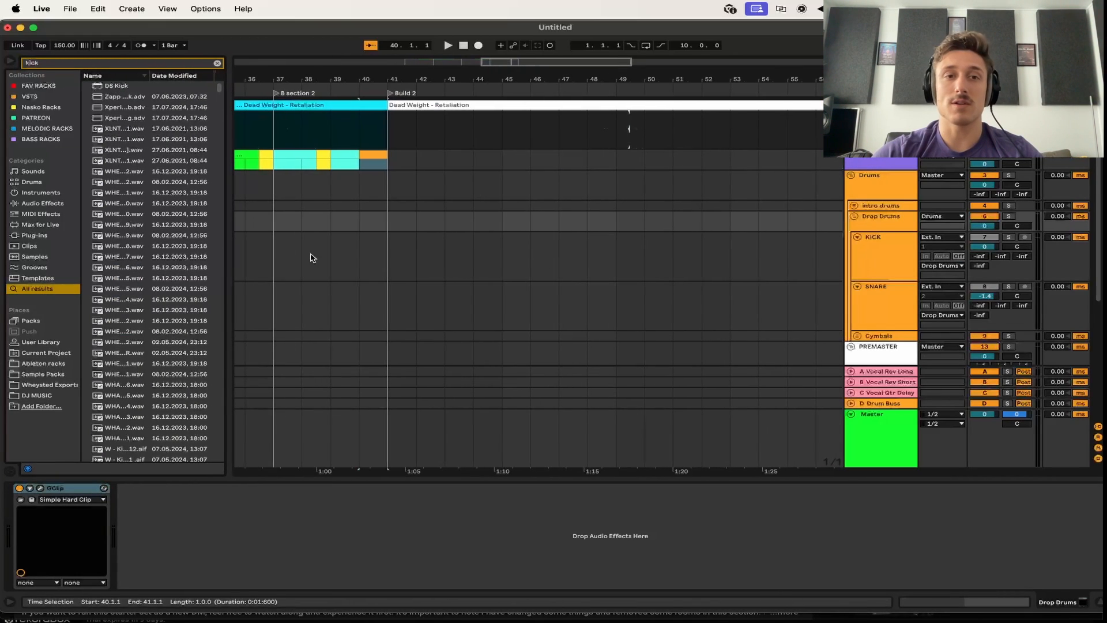
scroll(310, 257, left, 10)
scroll(311, 257, up, 5)
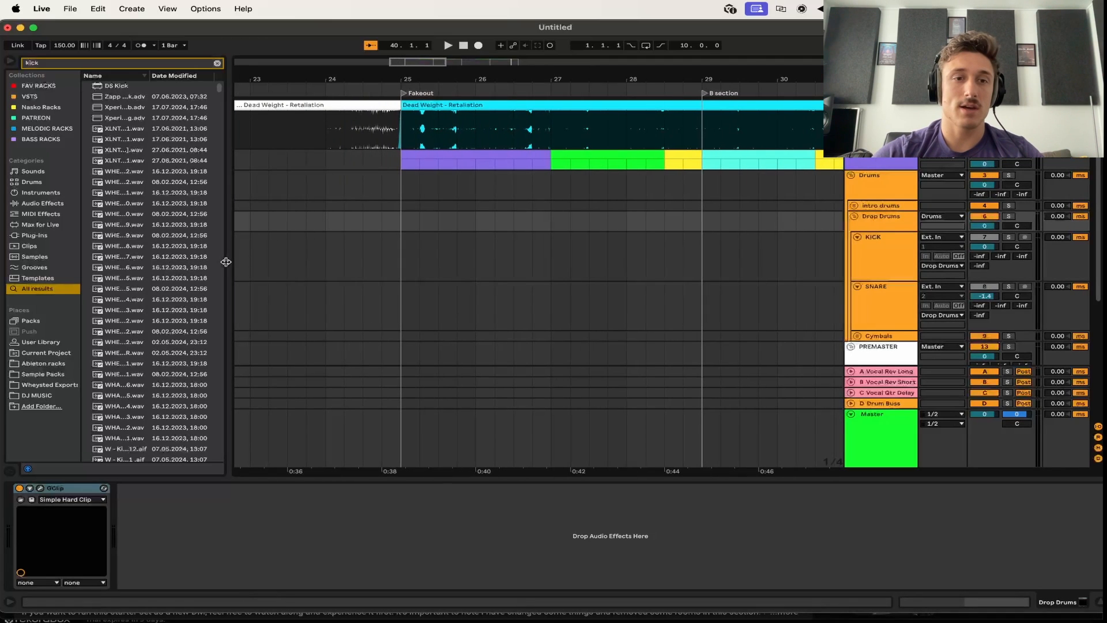
drag(225, 262, 354, 279)
click(160, 344)
drag(132, 171, 550, 238)
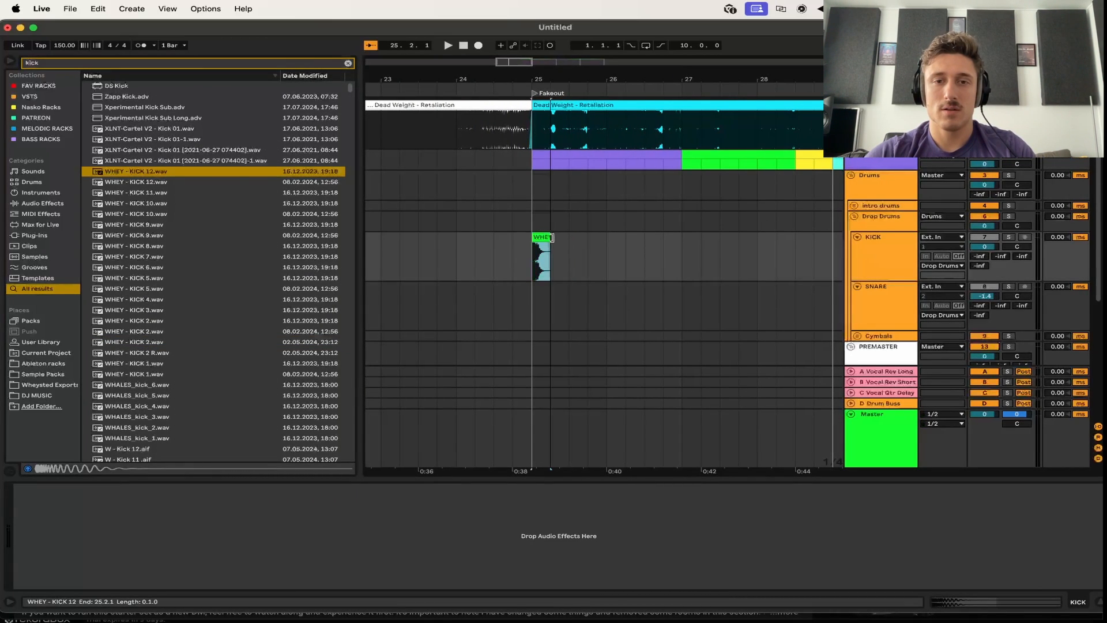
Search the browser for snare and look through the samples, auditioning TRVCY_TR4_snare_1.wav
scroll(575, 264, down, 1)
scroll(576, 265, right, 1)
scroll(562, 250, up, 2)
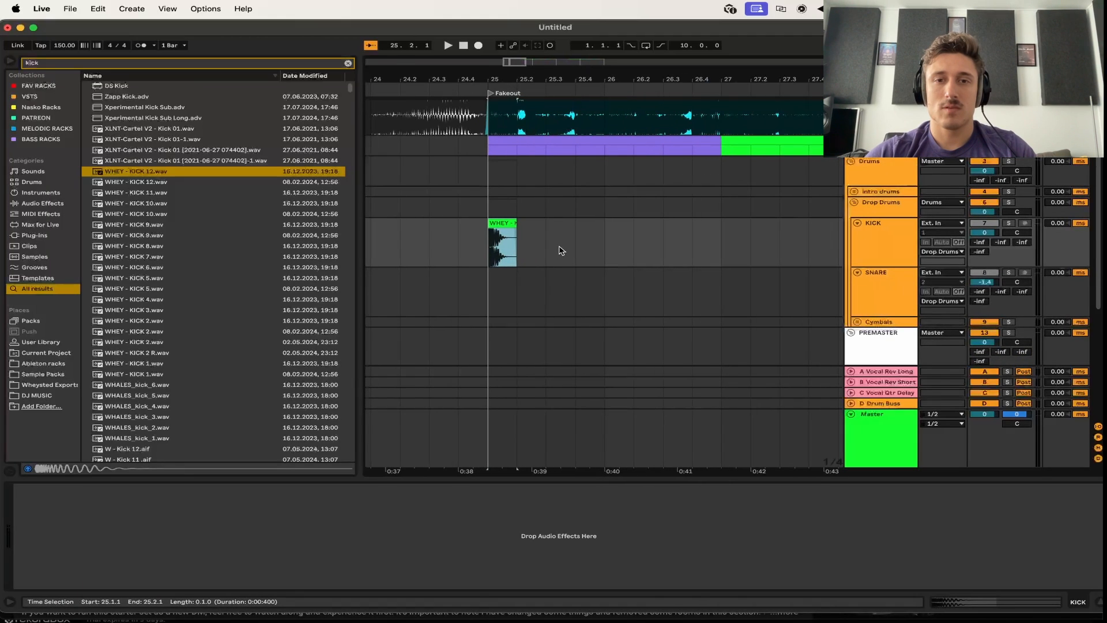
key(super+f)
text(snare)
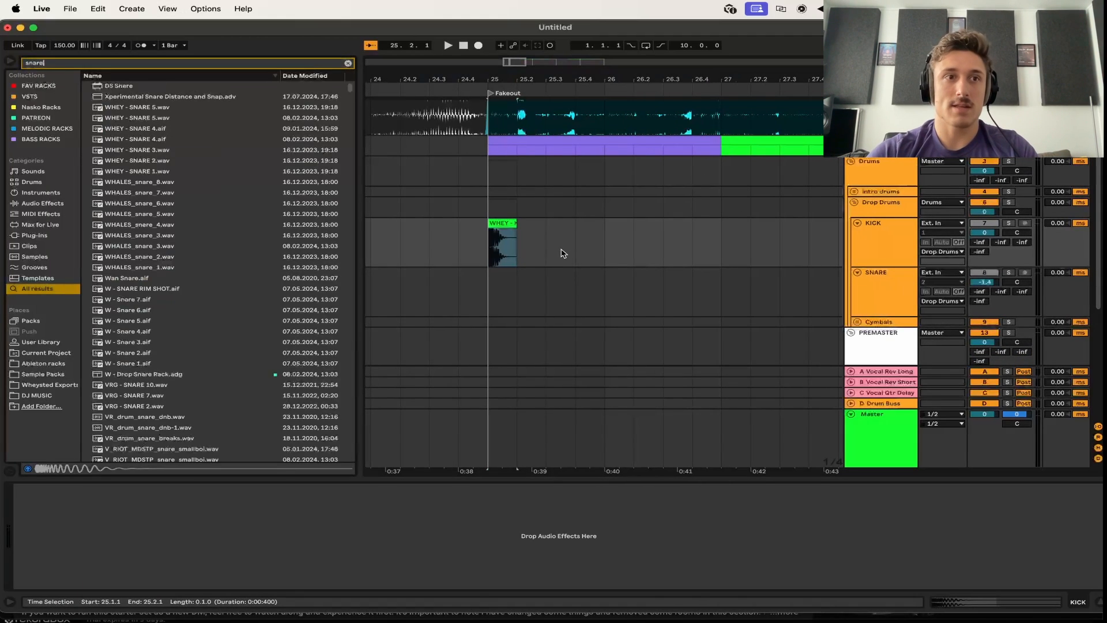
click(149, 368)
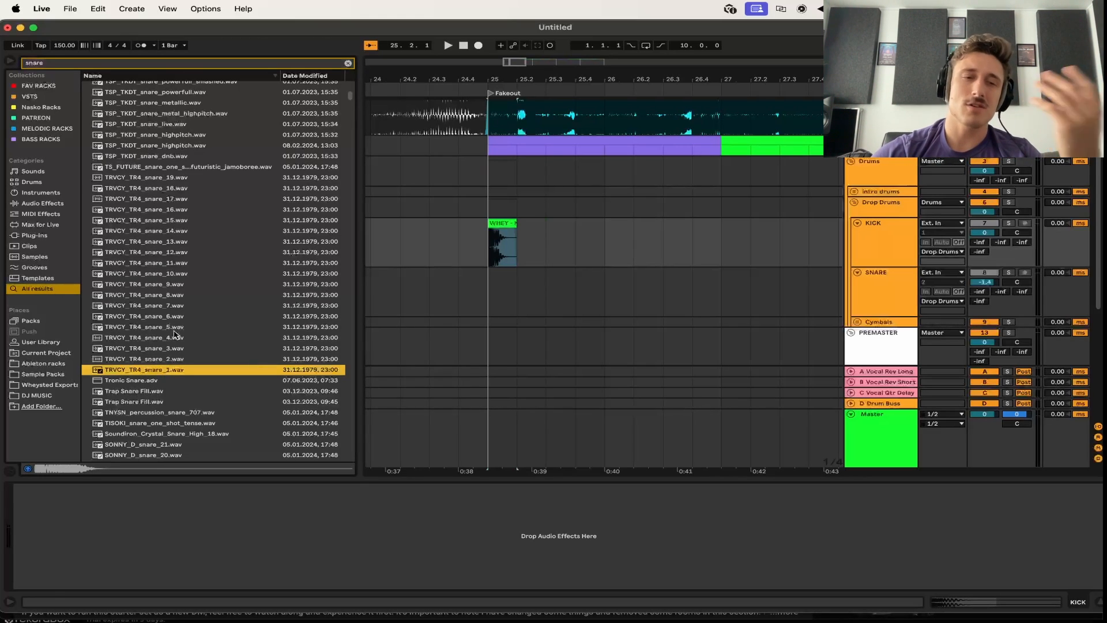
scroll(175, 335, down, 5)
scroll(175, 335, down, 10)
scroll(175, 335, down, 10)
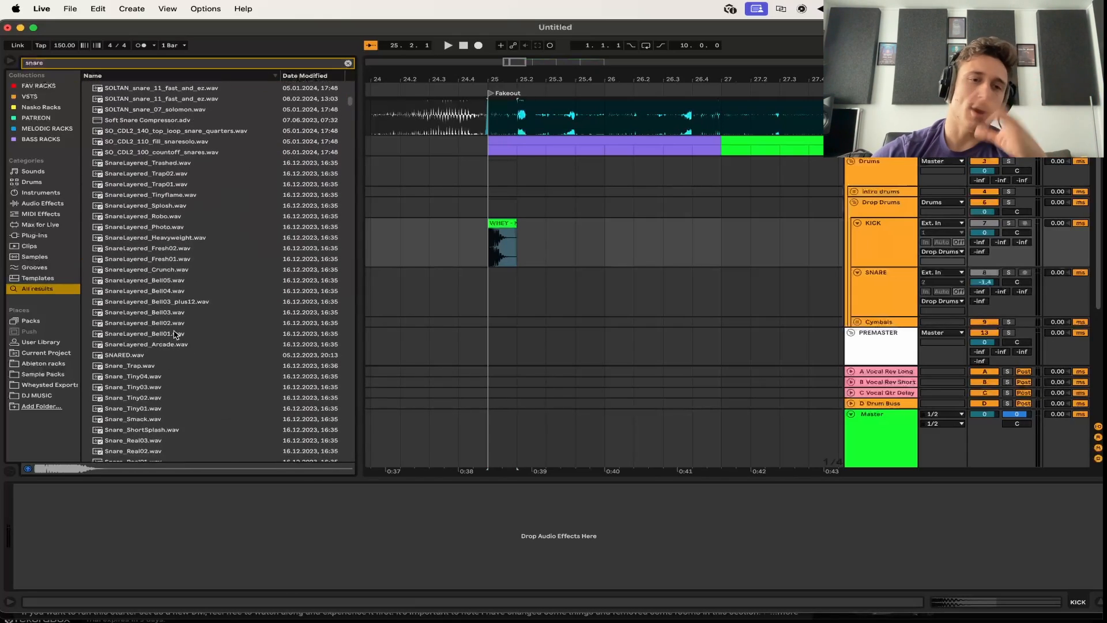
scroll(175, 335, down, 10)
click(174, 334)
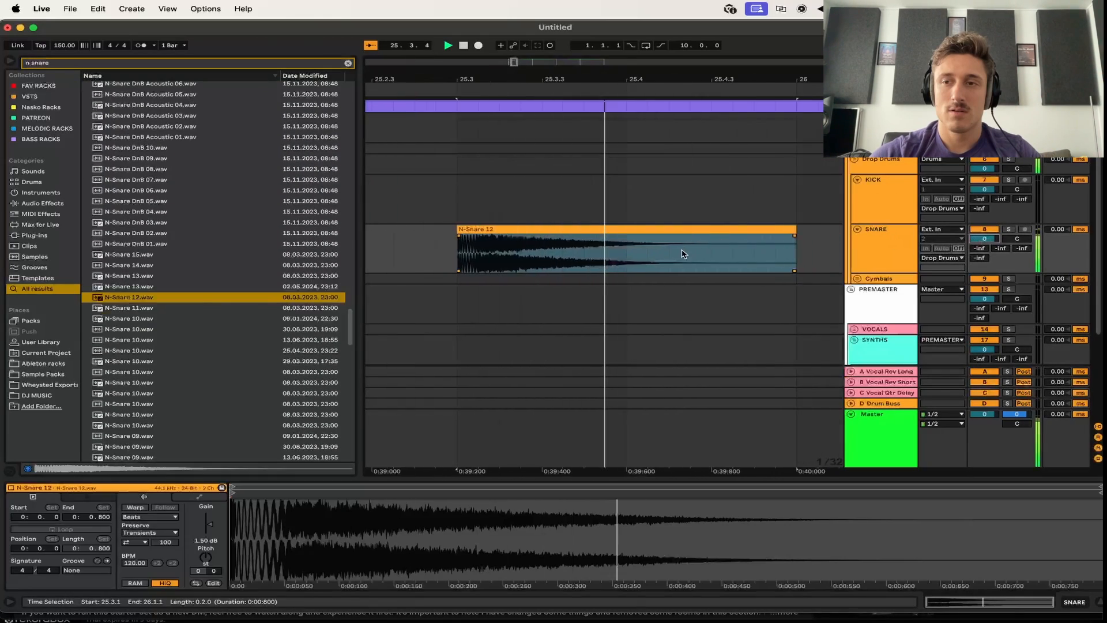
Play N-Snare 12 on its own and together with WHEY - KICK 12 from bar 25
key(space)
key(space)
scroll(684, 253, down, 5)
key(space)
key(space)
click(466, 253)
key(space)
key(space)
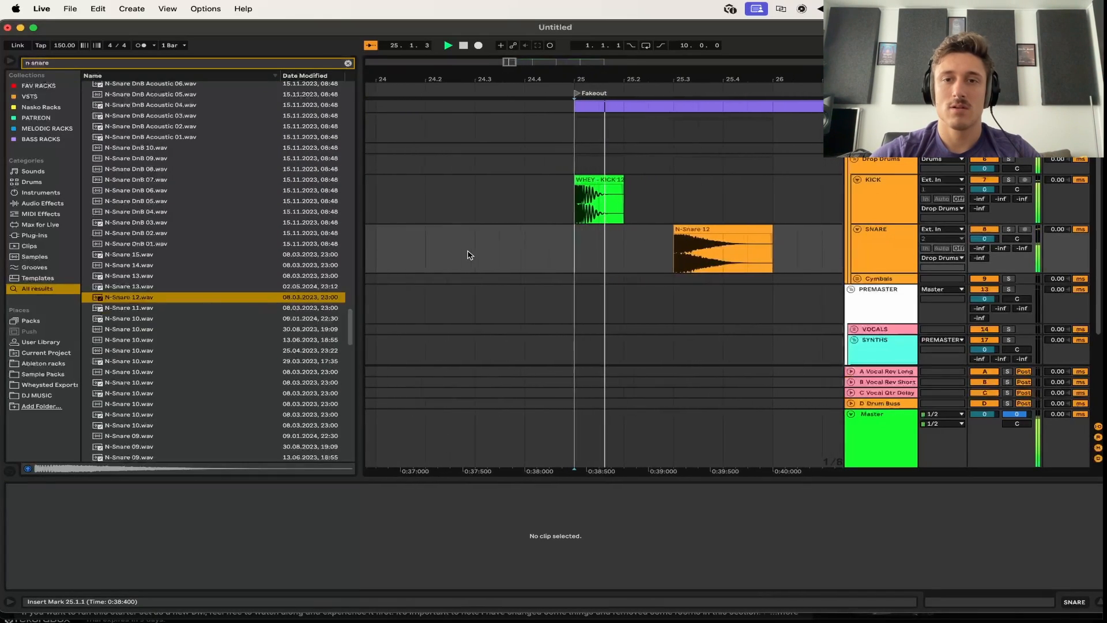
key(space)
key(space)
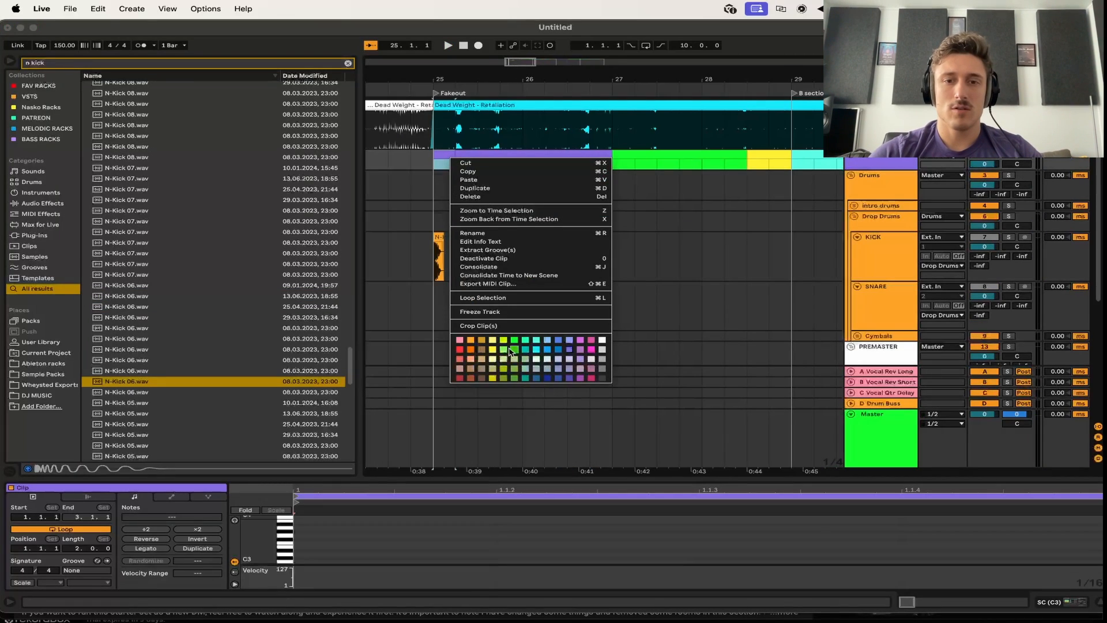
Recolour the one-beat clip at bar 25 light green and paste a copy of it at bar 26
click(504, 350)
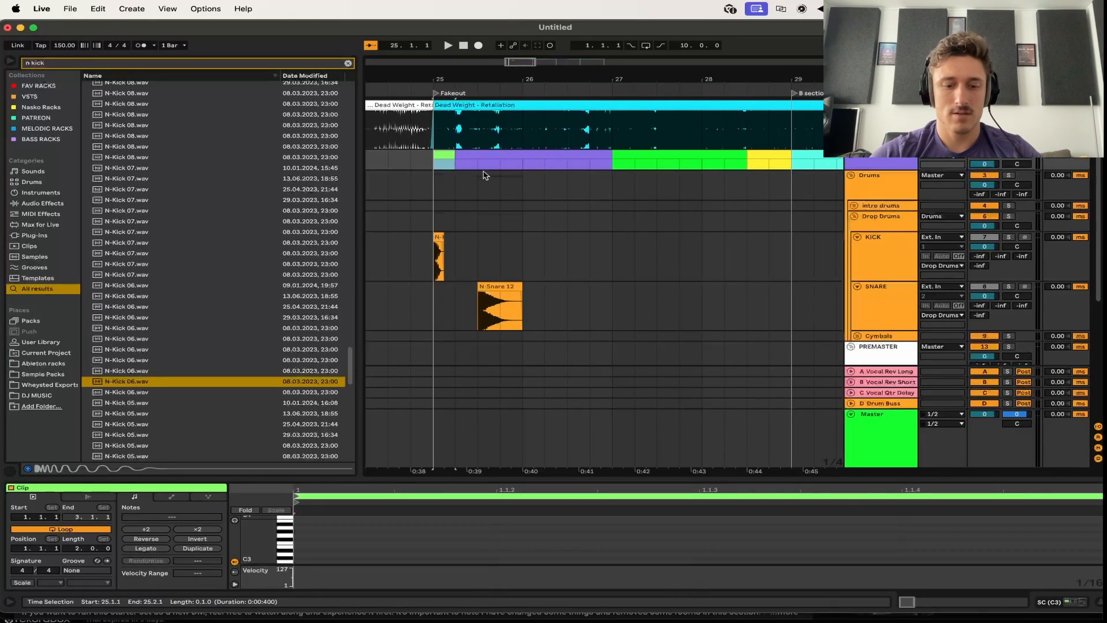
click(522, 169)
key(super+v)
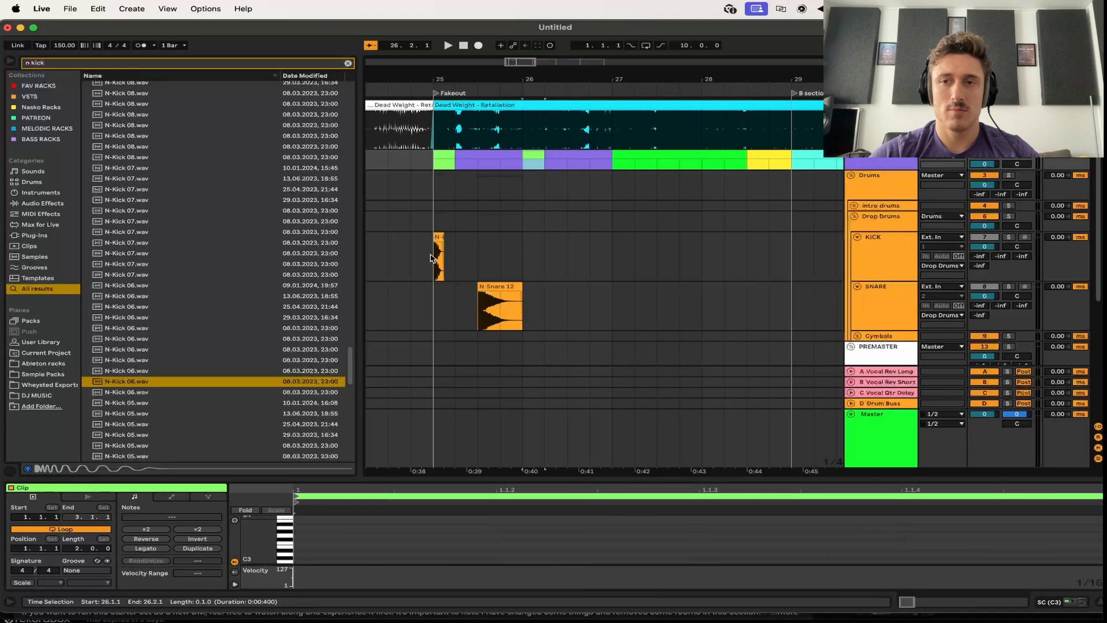
Play the Fakeout from bar 25 and deactivate the N-Snare 12 clip at 25.3
click(437, 148)
key(space)
key(space)
click(608, 287)
key(0)
Duplicate bar 25 of the KICK and SNARE tracks into bar 26 and play both bars
drag(541, 264, 620, 314)
key(super+d)
click(521, 277)
key(space)
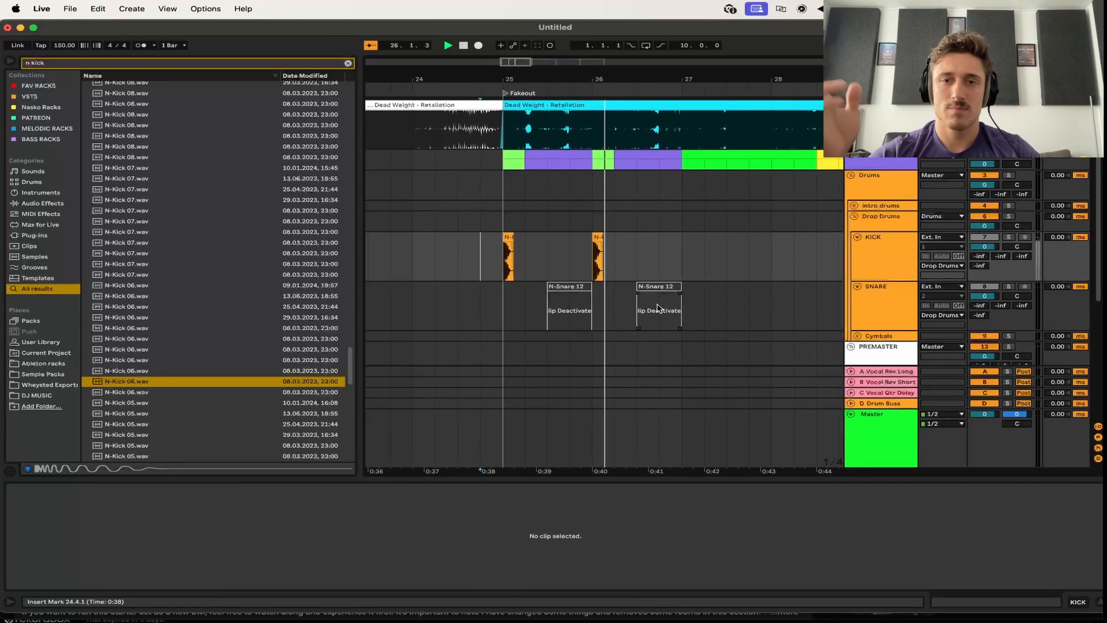
key(space)
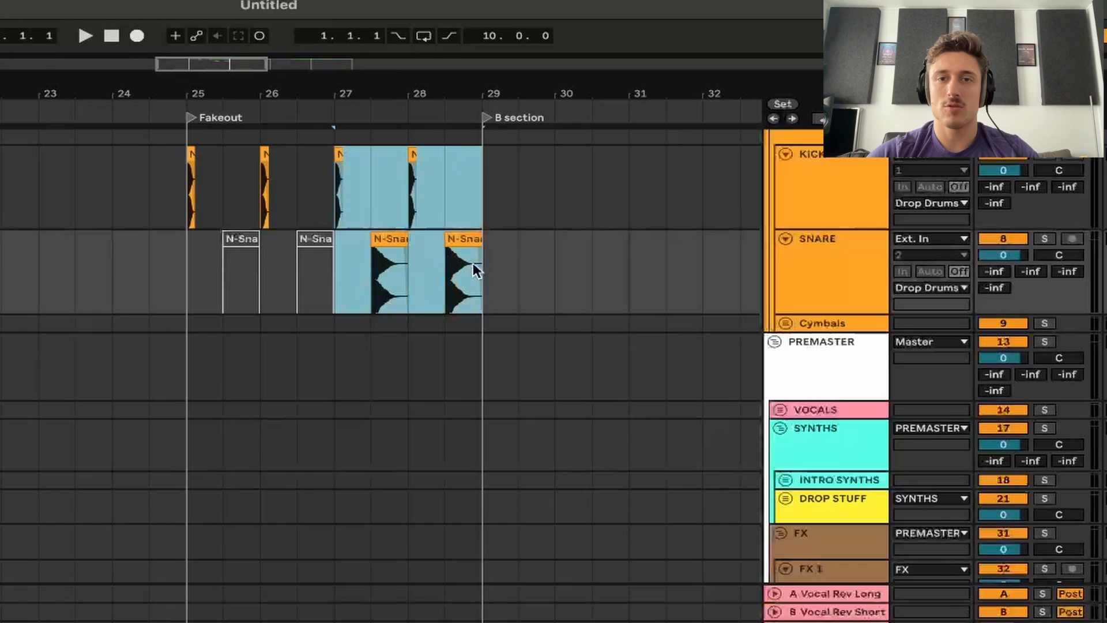
Duplicate the KICK and SNARE clips of bars 27 and 28 repeatedly up to the Build 2 marker at bar 41
scroll(330, 208, up, 5)
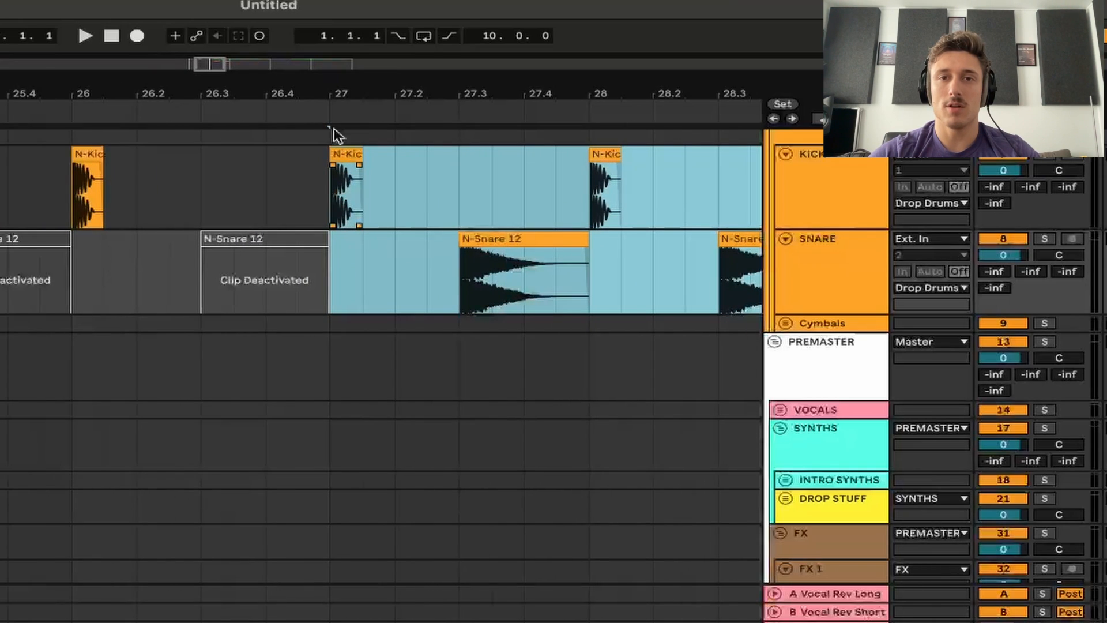
scroll(387, 172, right, 2)
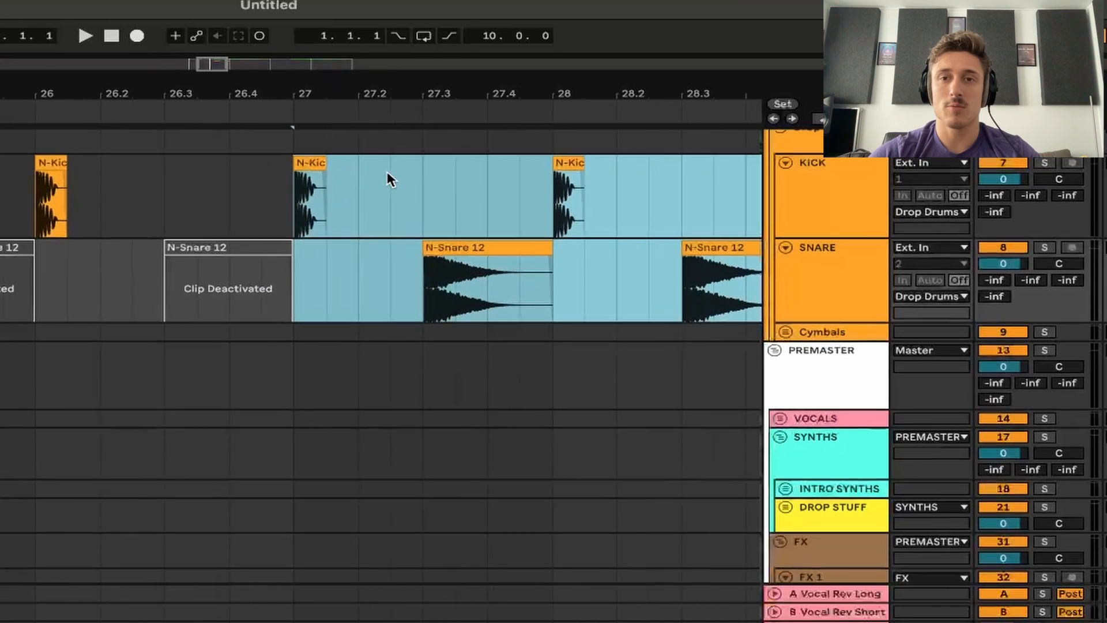
click(396, 252)
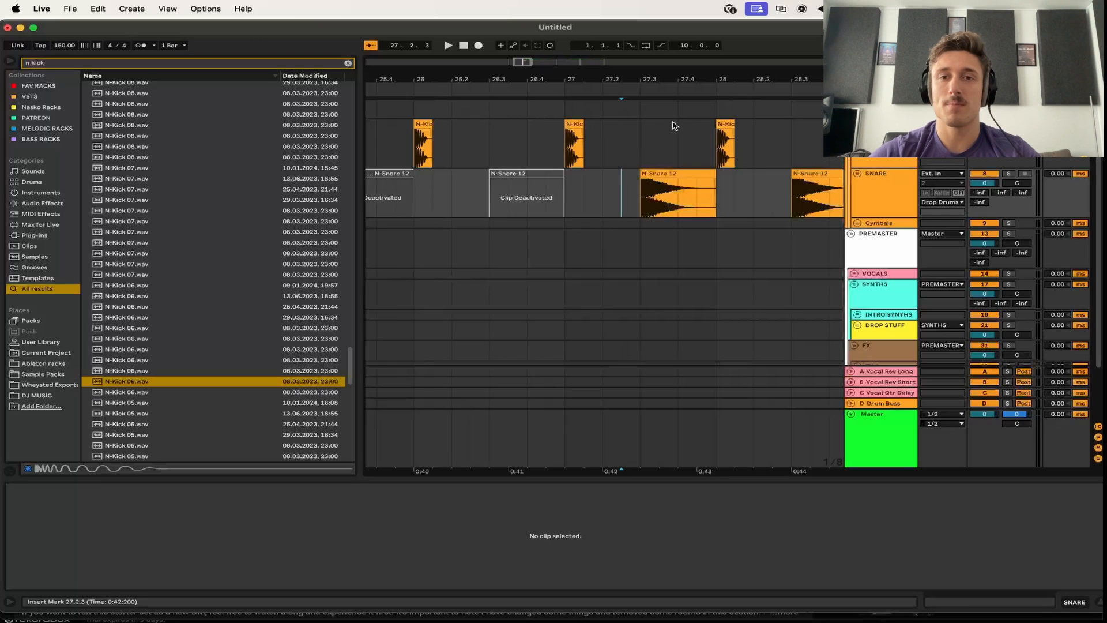
scroll(473, 169, down, 3)
scroll(553, 249, right, 3)
drag(488, 132, 655, 181)
scroll(653, 180, down, 3)
key(super+d)
key(super+d)
key(super+d)
key(super+d)
key(super+d)
key(super+d)
key(super+d)
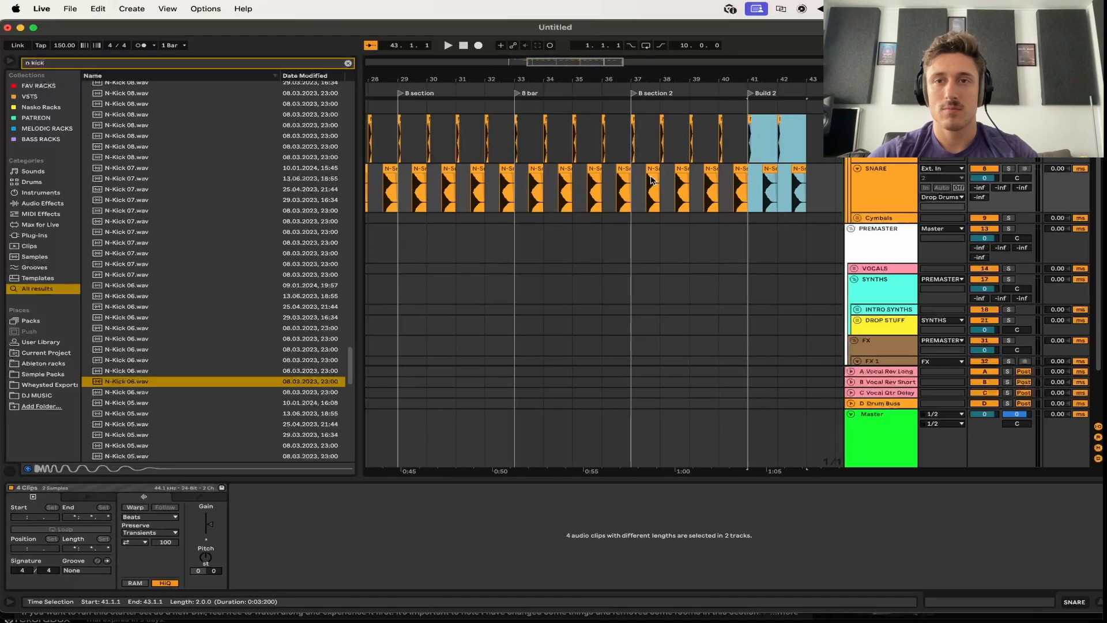
key(super+d)
key(super+z)
key(super+z)
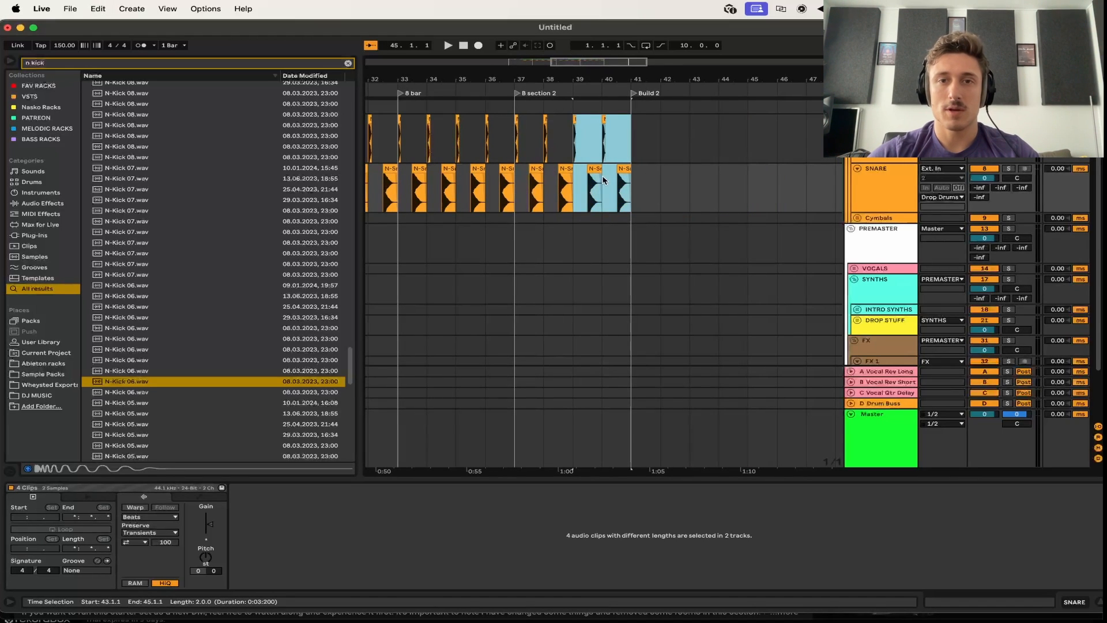
Play the kick and snare pattern from bar 27
scroll(603, 180, left, 10)
click(552, 145)
key(space)
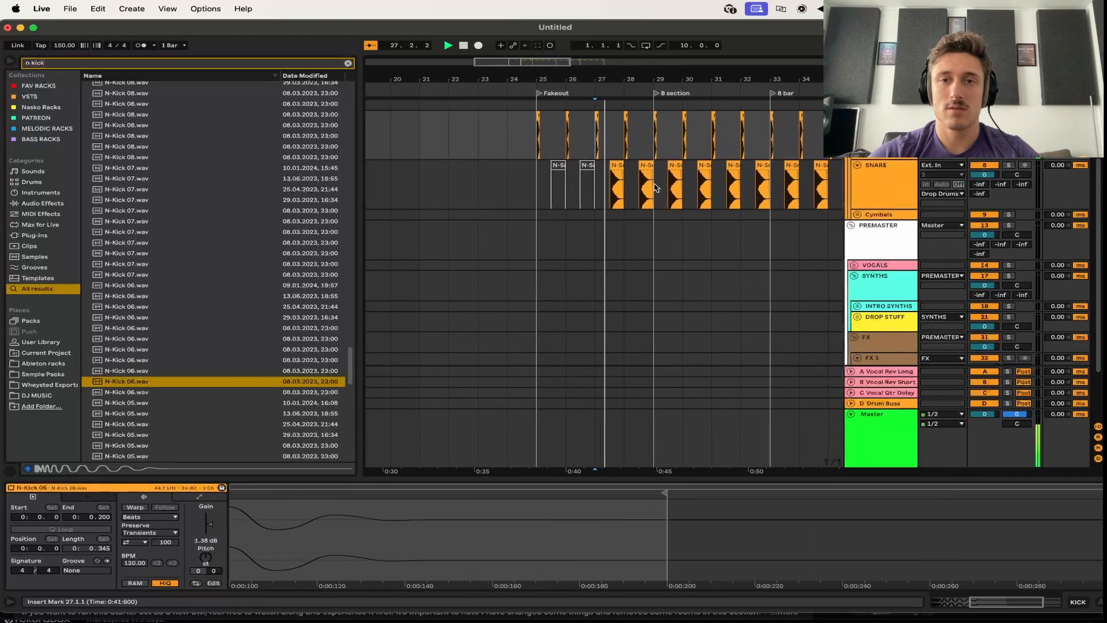
scroll(654, 188, up, 5)
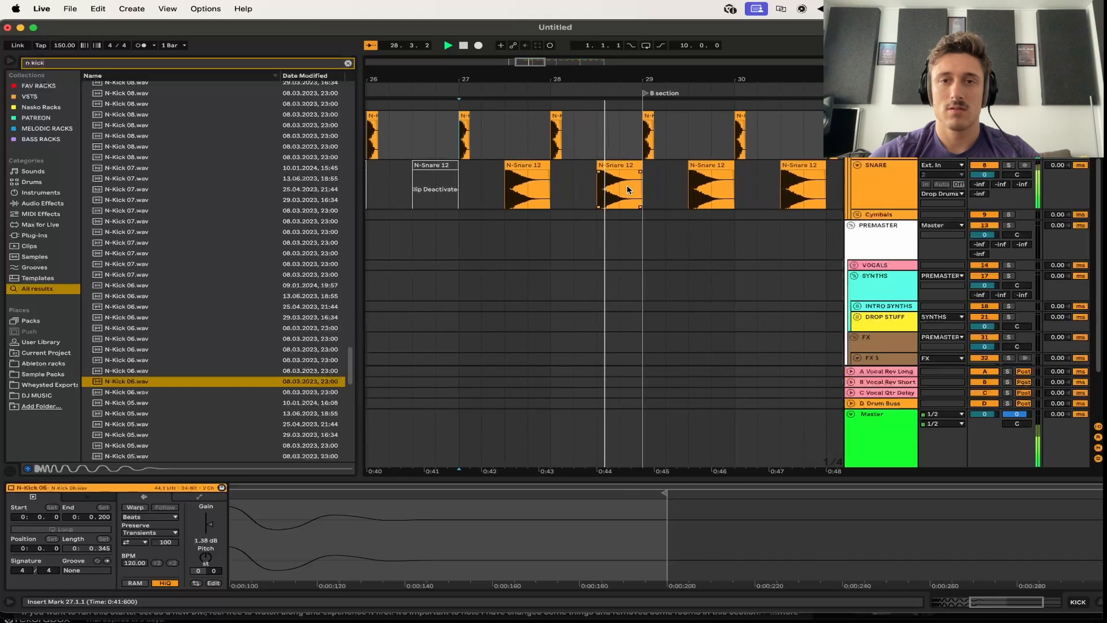
key(space)
Unfold the Cymbals group, search the browser for cymbals, and place N-Cymbals Loop 05 150BPM on the Ride track at bar 27
click(857, 214)
key(super+f)
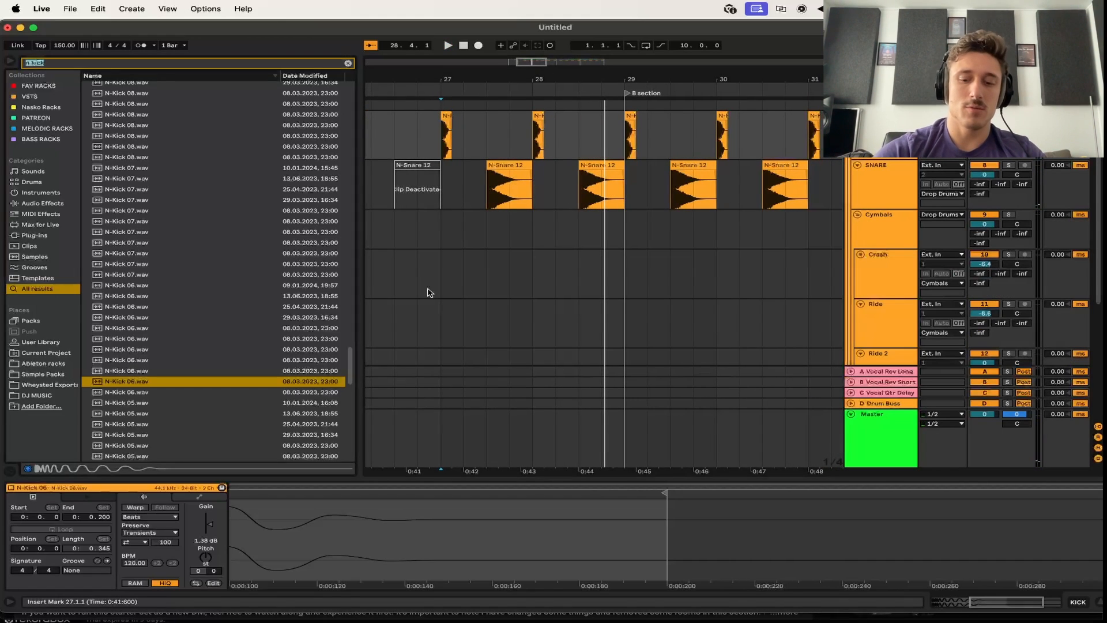
text(n cyb)
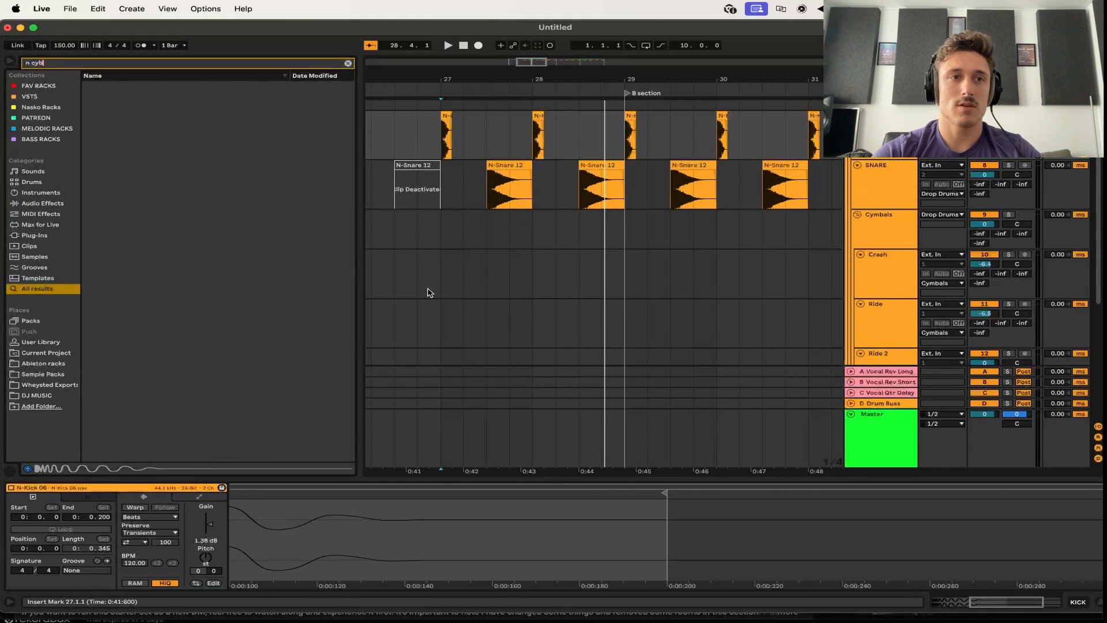
key(BackSpace)
key(BackSpace)
key(BackSpace)
key(BackSpace)
key(BackSpace)
text(cymbals)
click(186, 268)
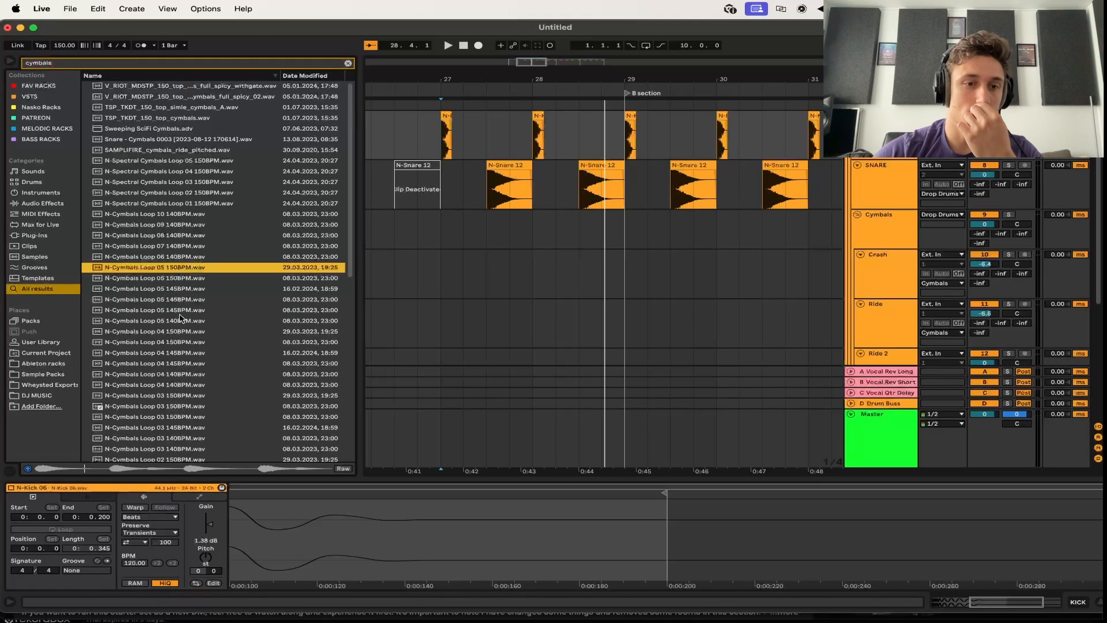
drag(181, 269, 448, 327)
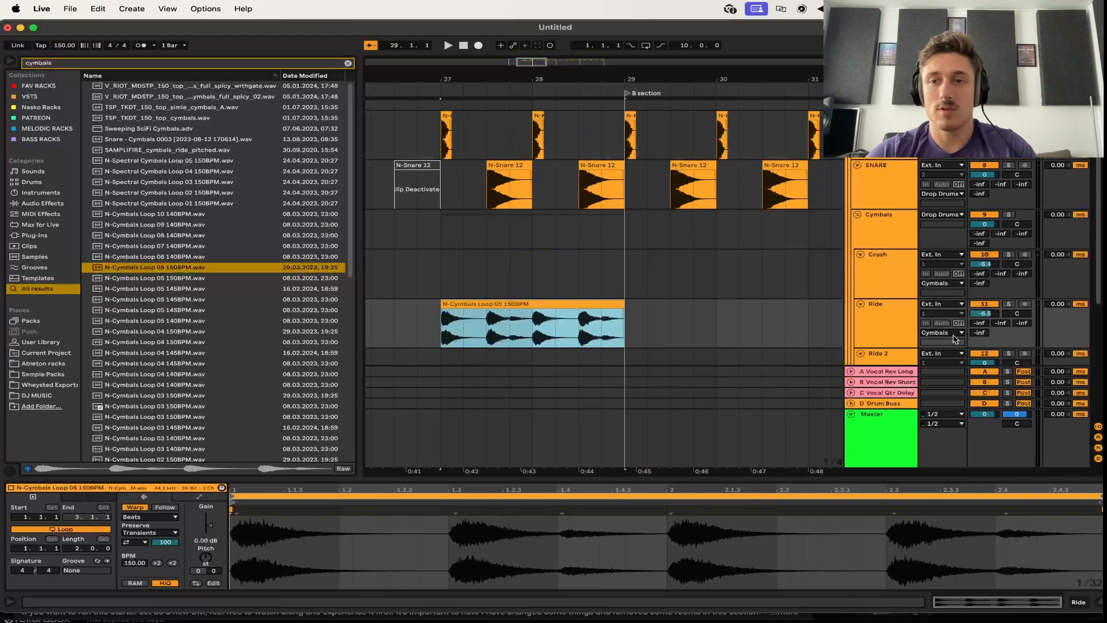
Show the Cymbals group's effects and expand its Align Delay device
click(874, 231)
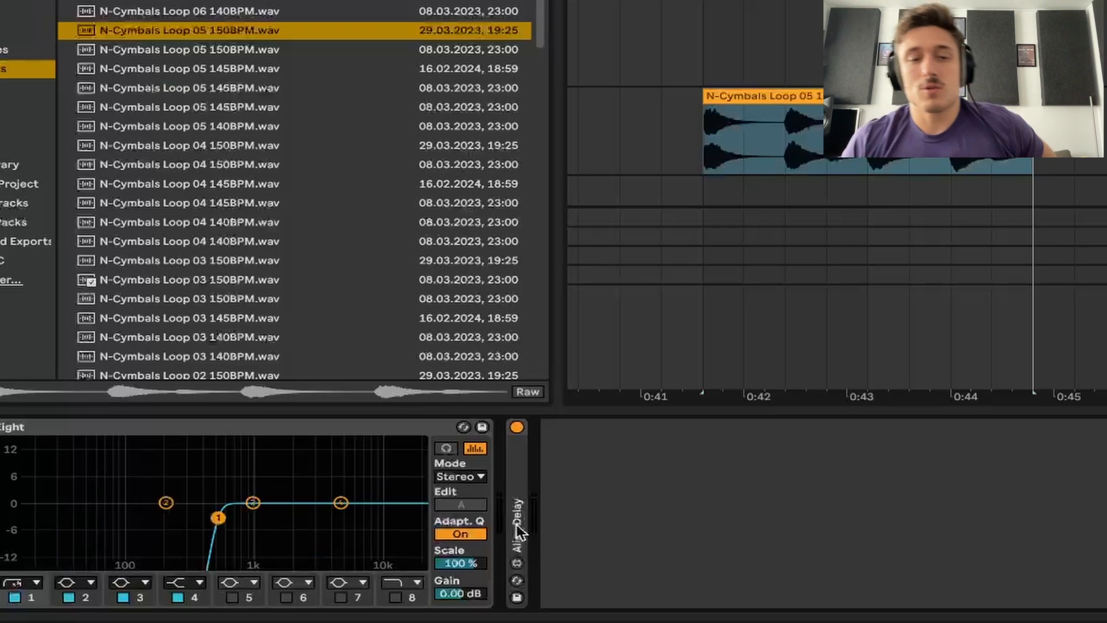
double_click(339, 547)
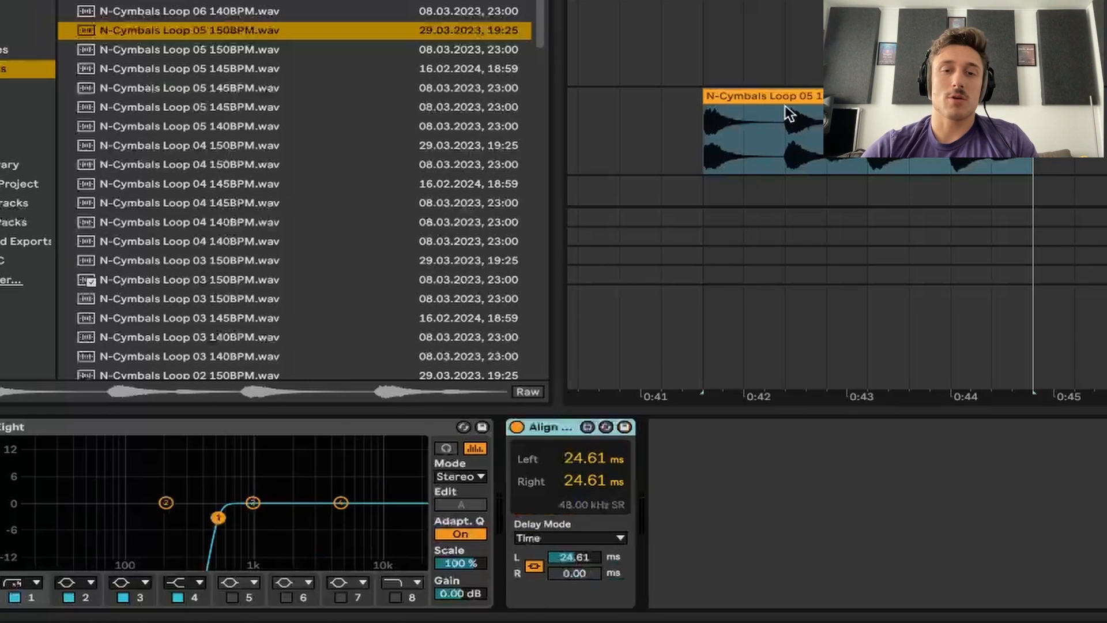
scroll(753, 134, up, 3)
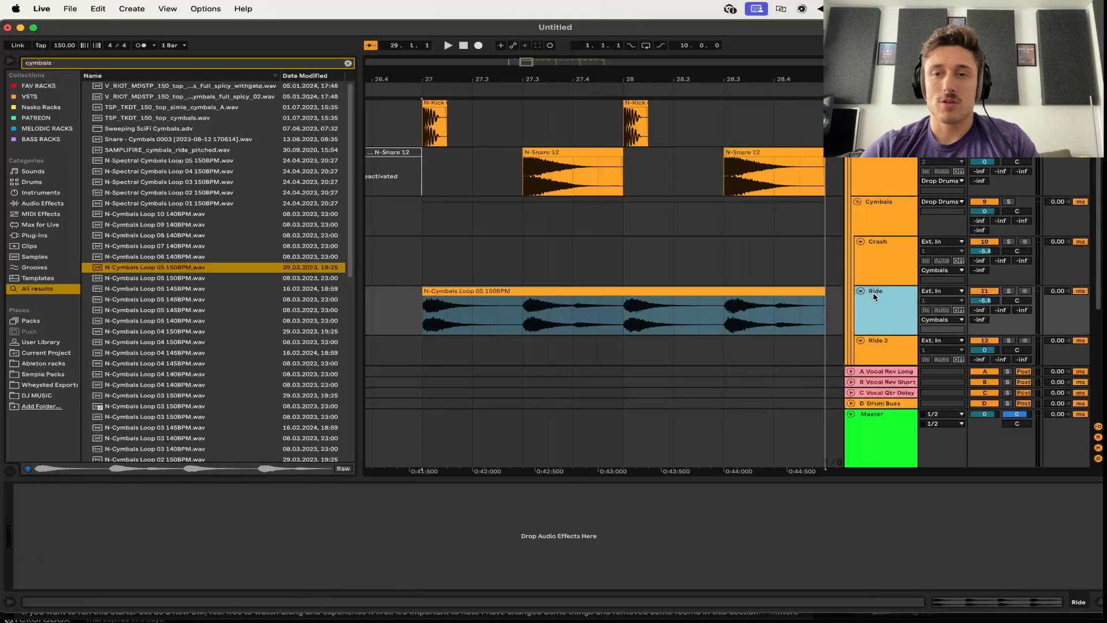
Add an audio track between the SNARE track and the Cymbals group and set its input to Resampling
key(super+t)
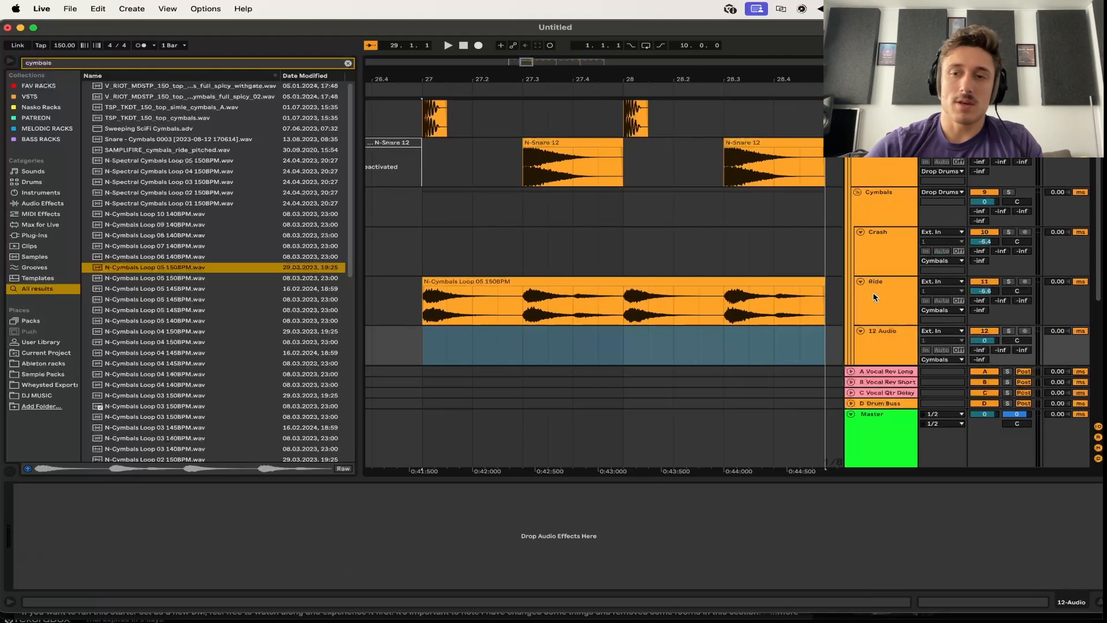
click(882, 213)
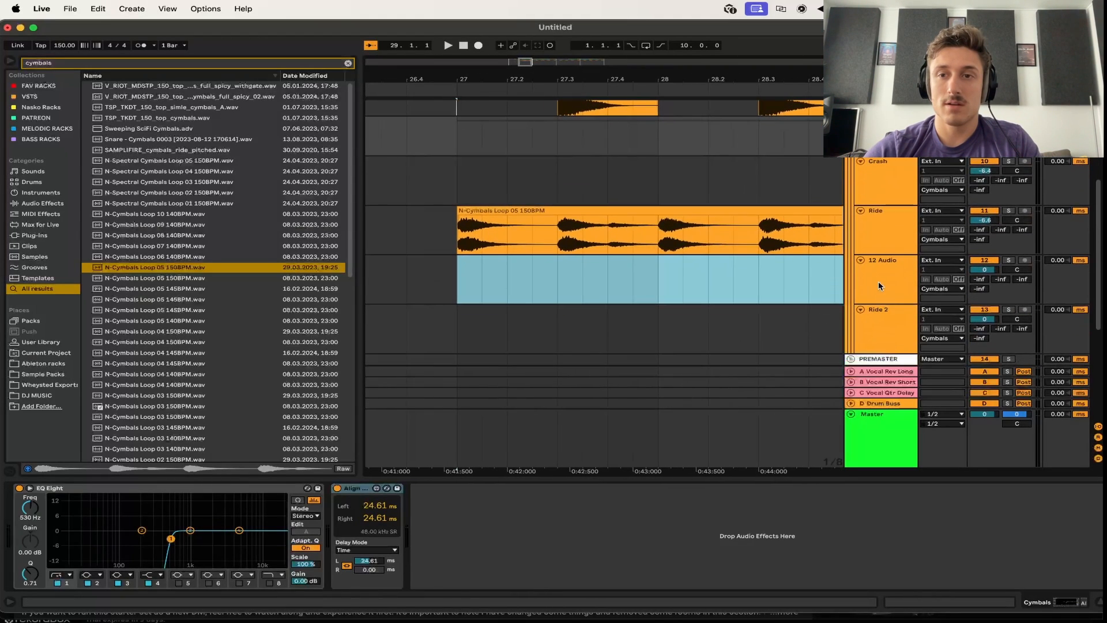
click(881, 192)
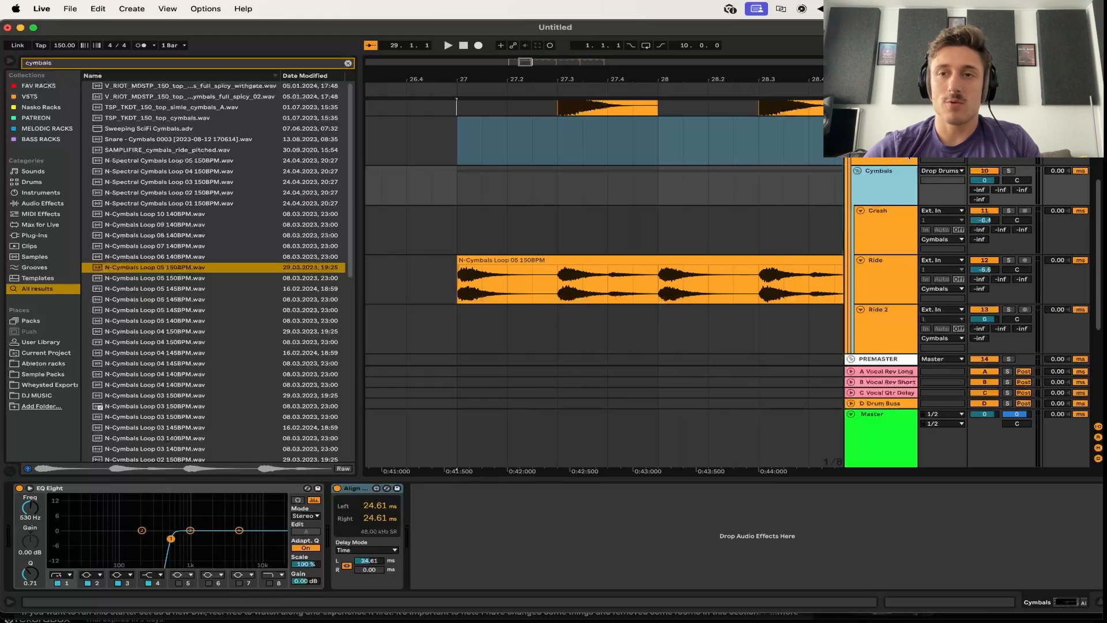
click(882, 142)
click(942, 121)
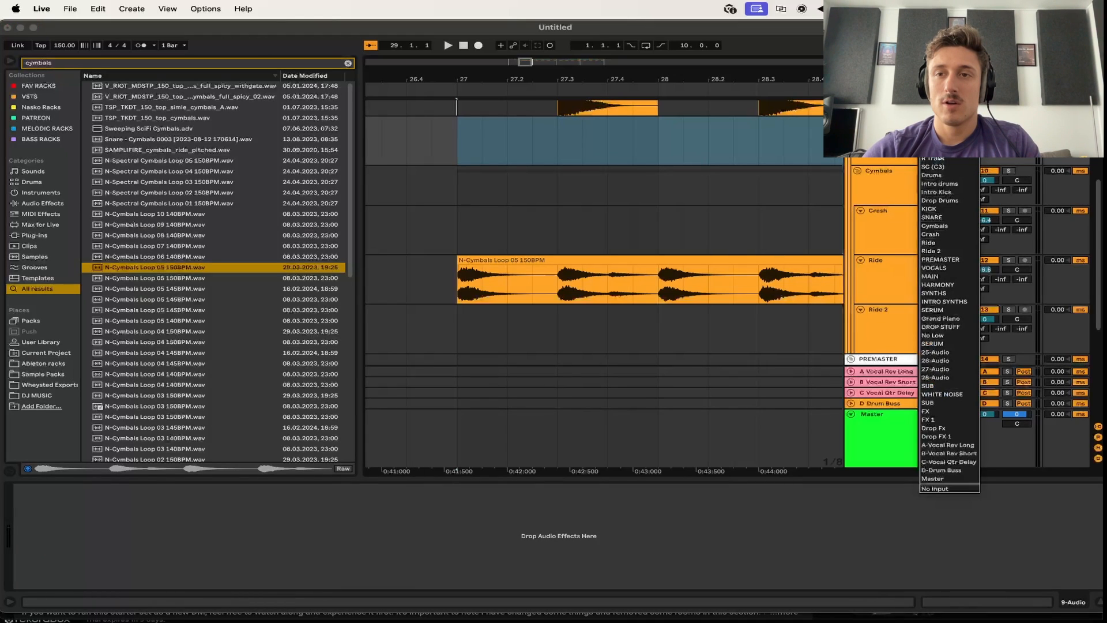
click(955, 150)
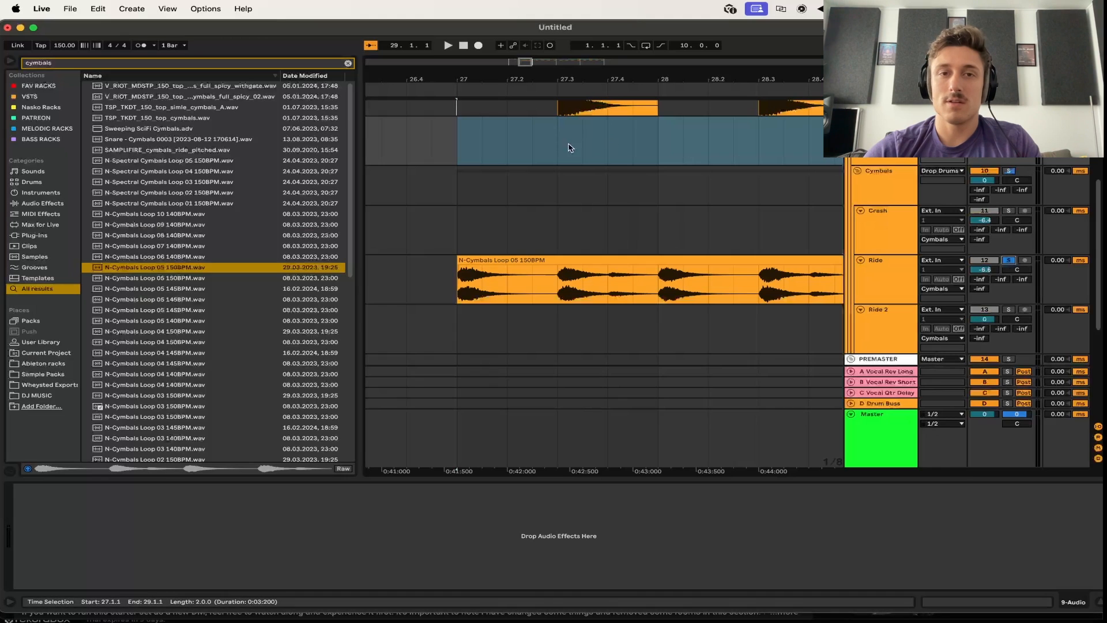
Record the soloed Ride loop onto the resampling track from bar 27
click(446, 146)
click(478, 46)
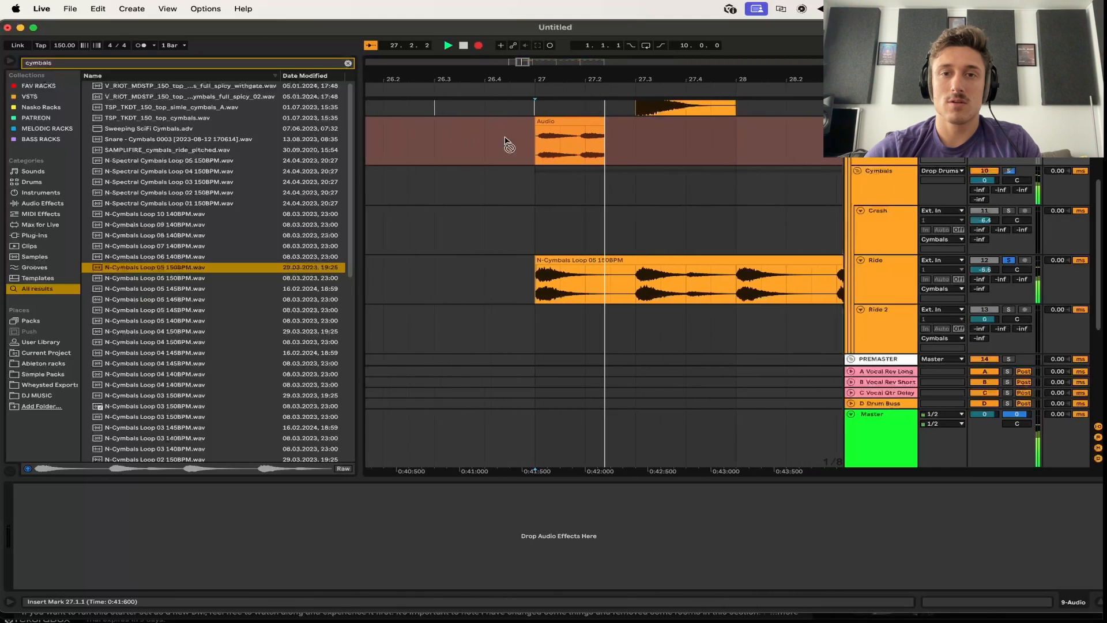
key(space)
Select the opening transient of the N-Snare 12 clip at 27.3 to compare it with the recorded cymbals, and play it
scroll(527, 157, up, 5)
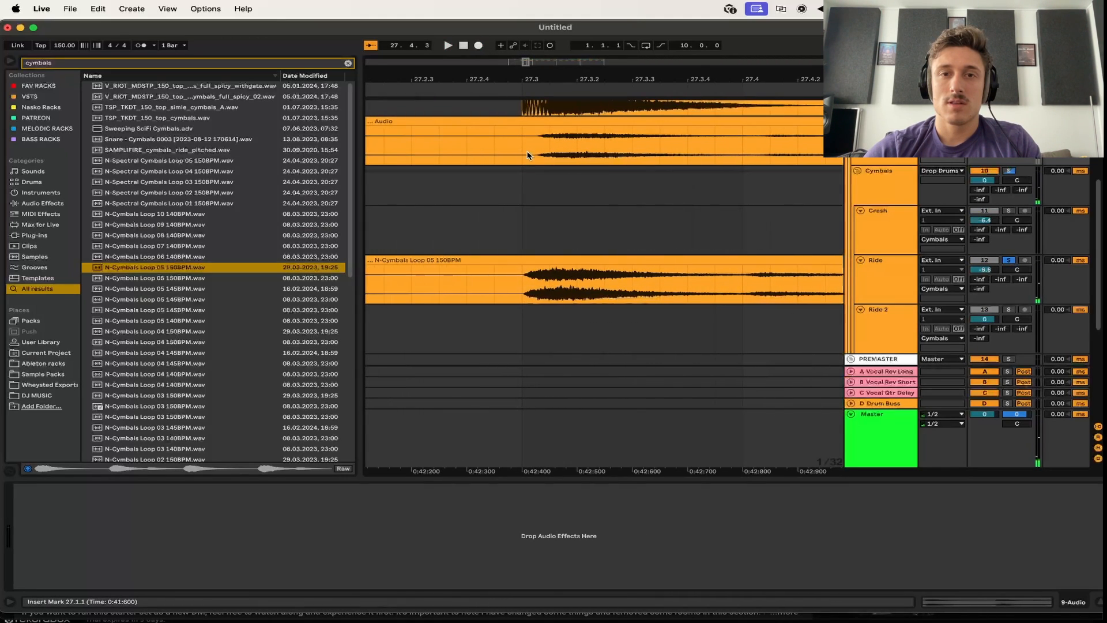
mouse_move(533, 150)
mouse_down()
mouse_move(516, 140)
mouse_move(537, 143)
mouse_up()
scroll(540, 151, up, 3)
scroll(667, 180, up, 2)
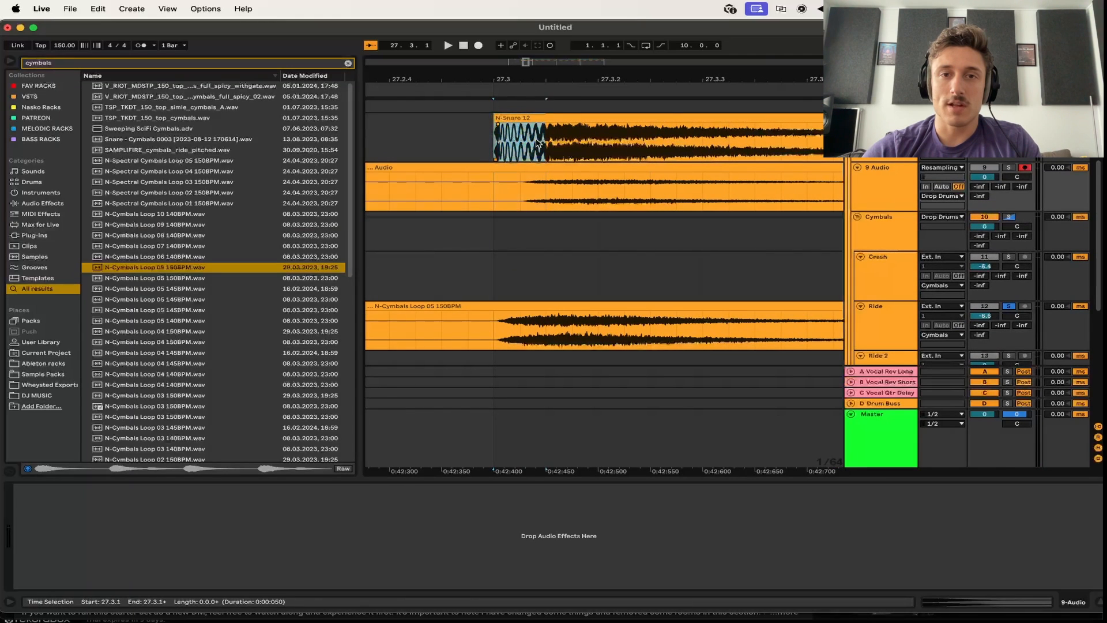
key(space)
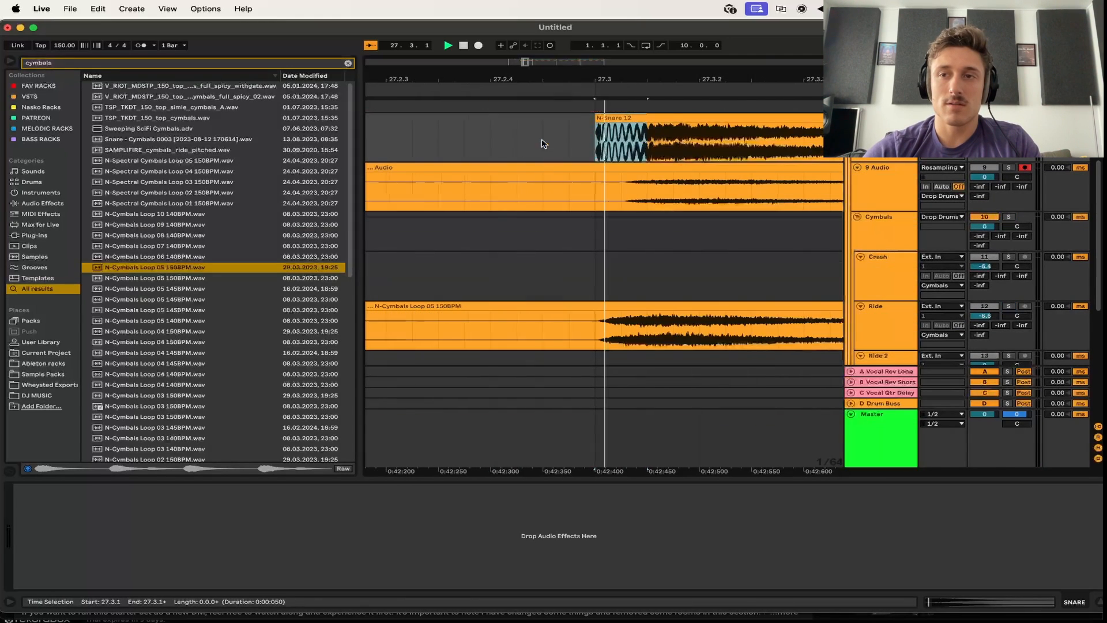
Compare the kick's onset at bar 27 with the recorded cymbals' onset and play short bursts from there
scroll(542, 143, left, 5)
scroll(542, 143, up, 2)
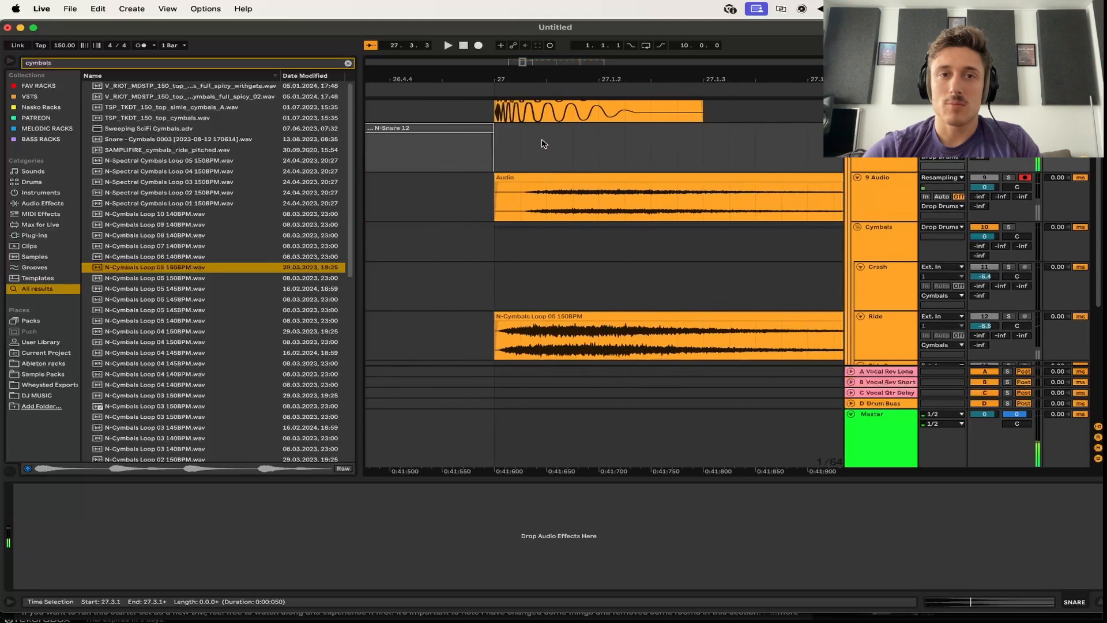
click(540, 134)
key(space)
key(space)
key(space)
key(space)
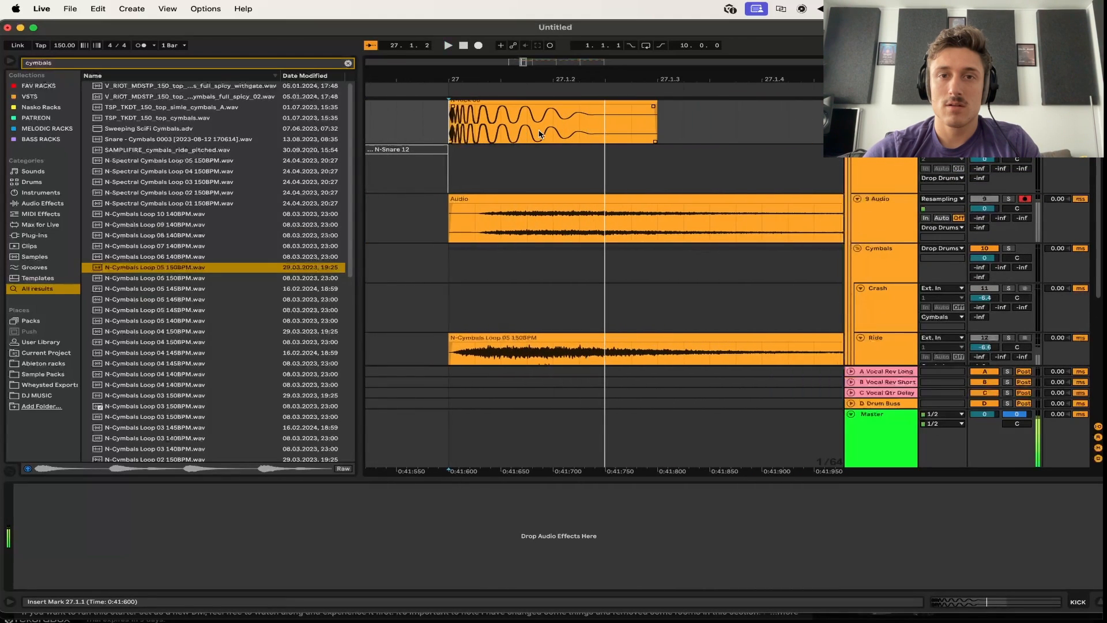
Set the Cymbals group's Align Delay to 38.69 ms and re-record the soloed cymbals onto the resampling track from bar 27
key(minus)
key(minus)
click(866, 264)
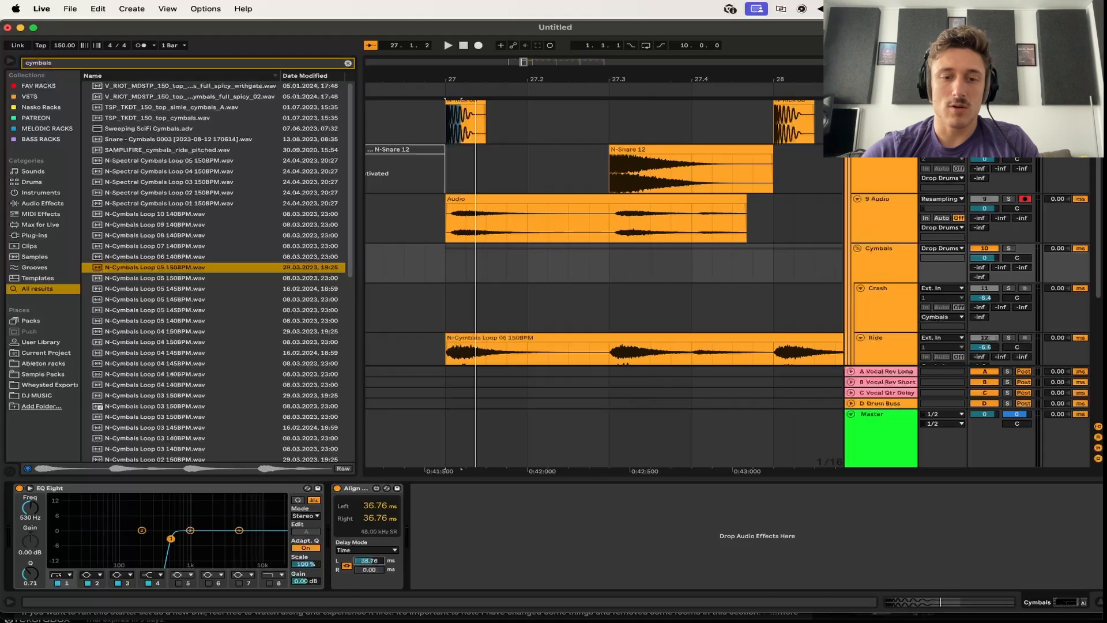
click(454, 208)
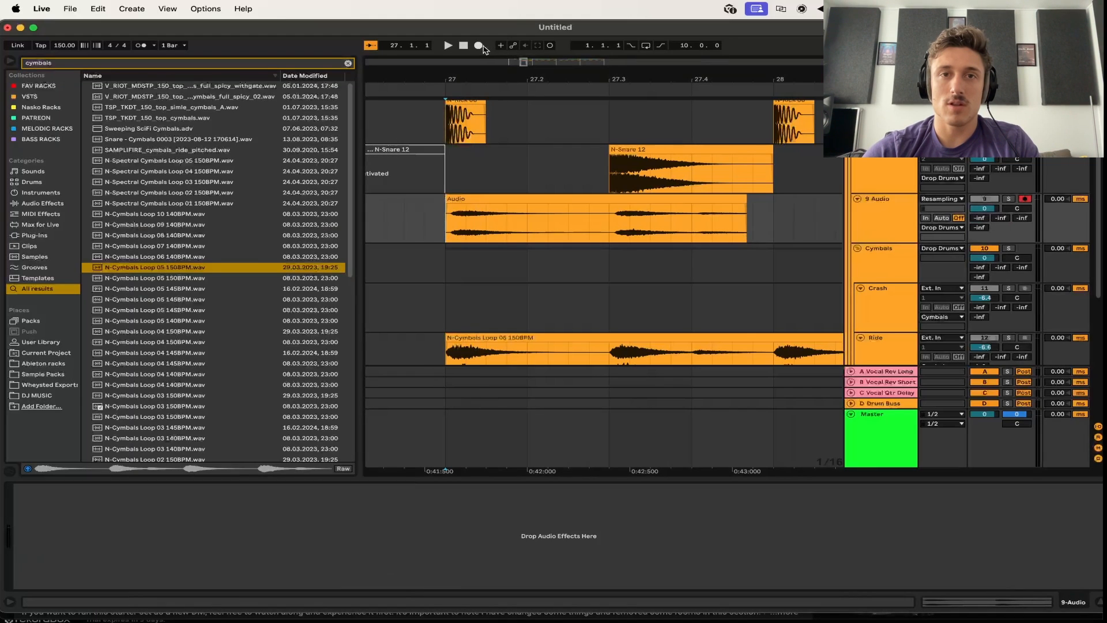
click(478, 45)
key(space)
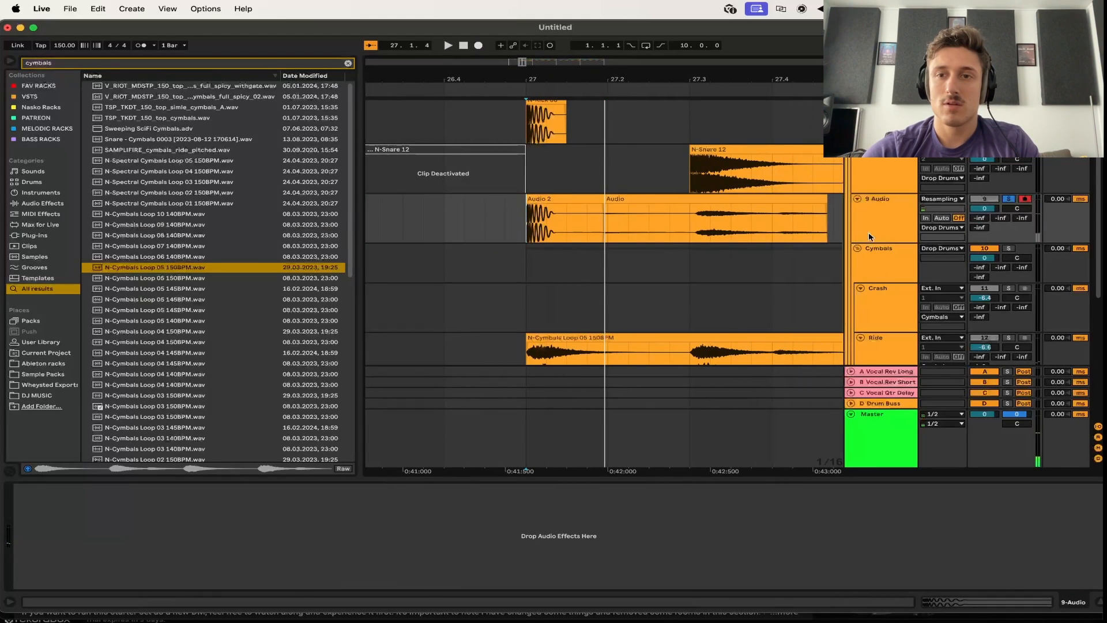
click(877, 256)
click(478, 45)
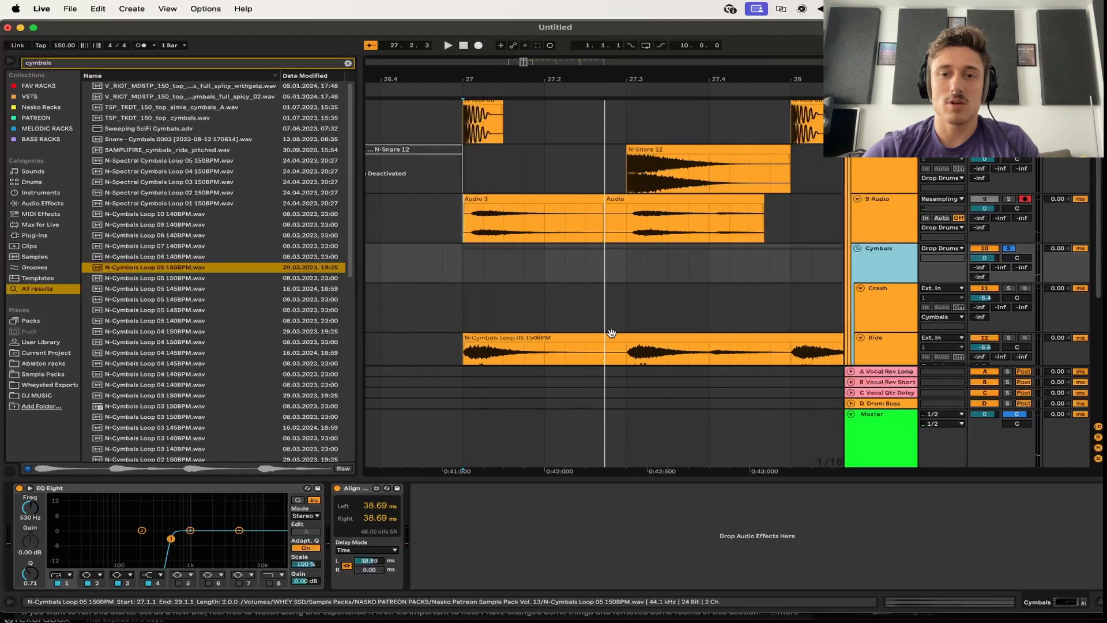
Delete the recorded audio clips from the resampling track
scroll(611, 332, down, 5)
click(604, 199)
shift+click(655, 198)
key(Delete)
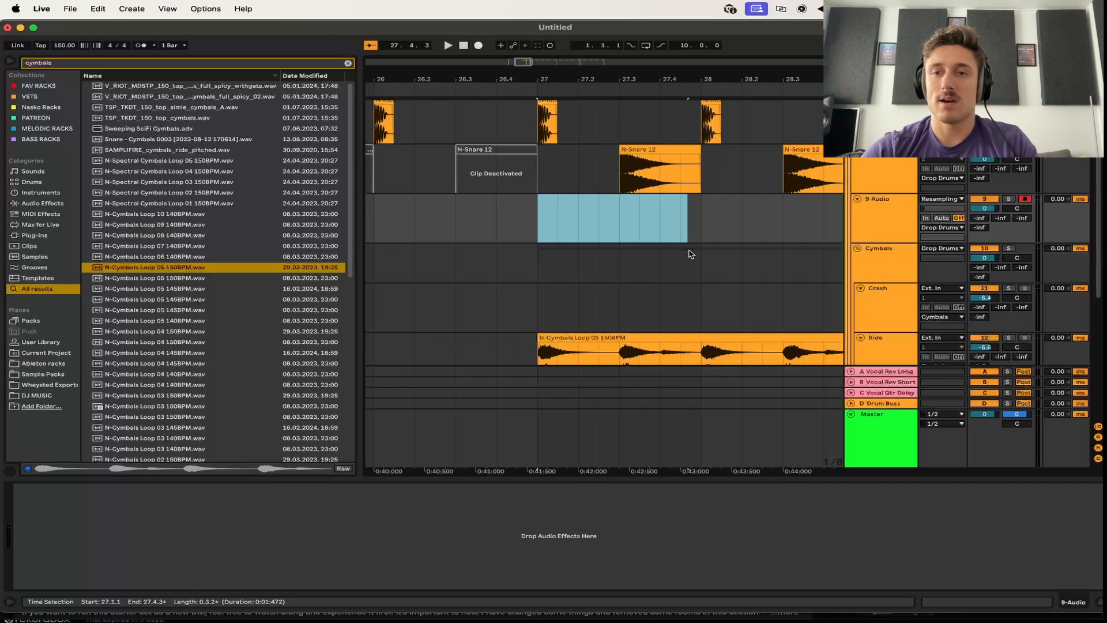
Play the cymbals together with the kick and snare from 26.4
scroll(687, 252, down, 3)
click(484, 214)
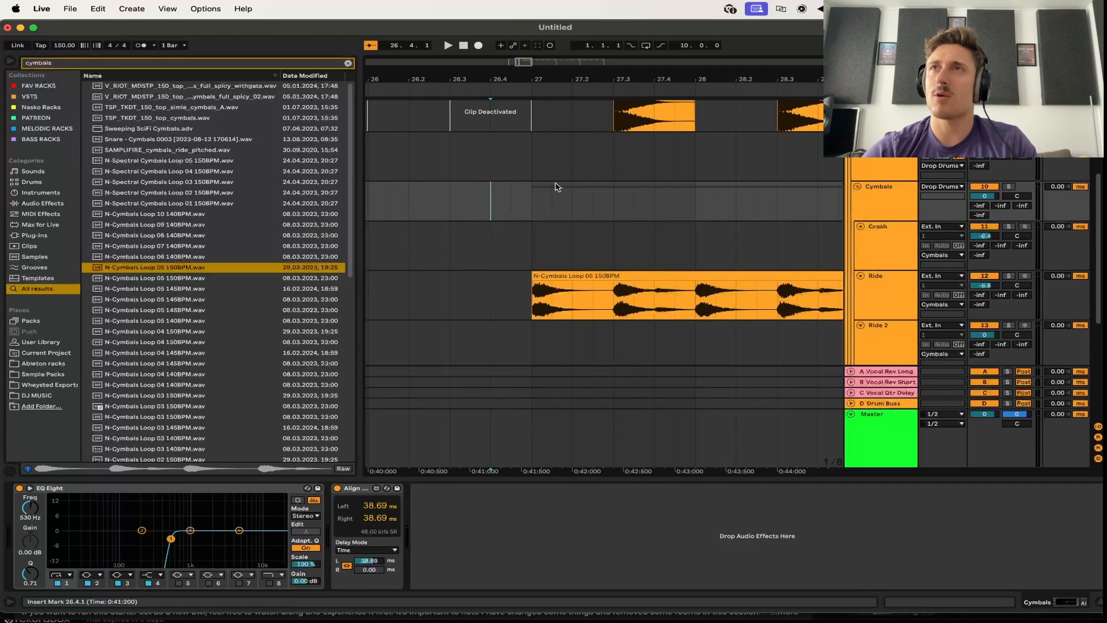
key(space)
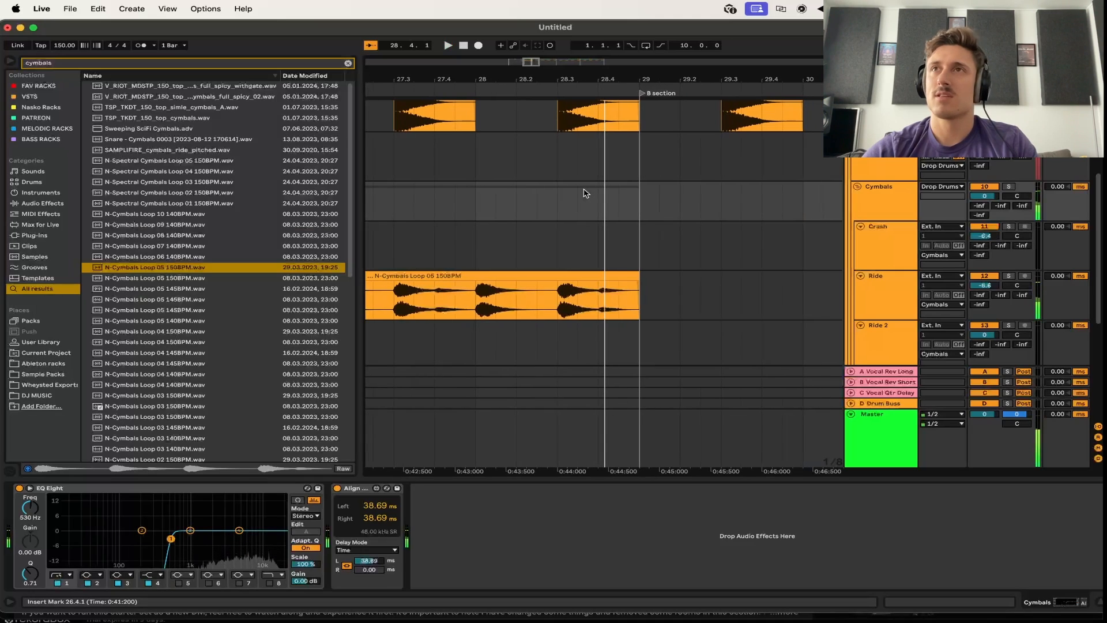
Duplicate the N-Cymbals Loop 05 150BPM clip repeatedly along the Ride track up to the Build 2 marker at bar 41
scroll(659, 271, down, 5)
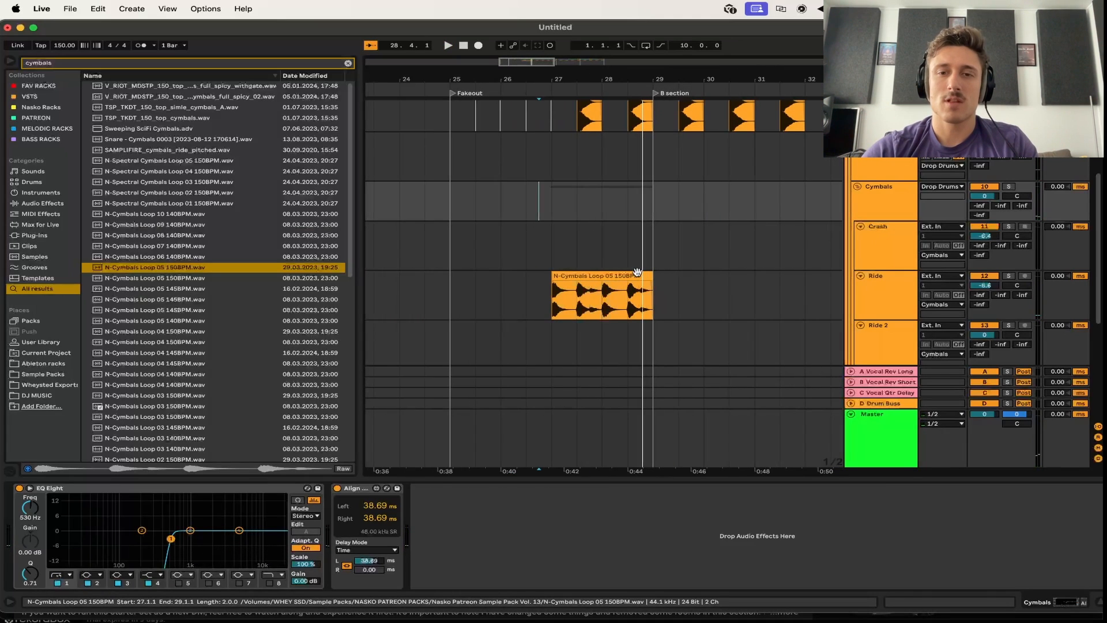
click(637, 272)
key(super+d)
key(super+d)
key(super+d)
key(super+d)
key(super+d)
key(super+d)
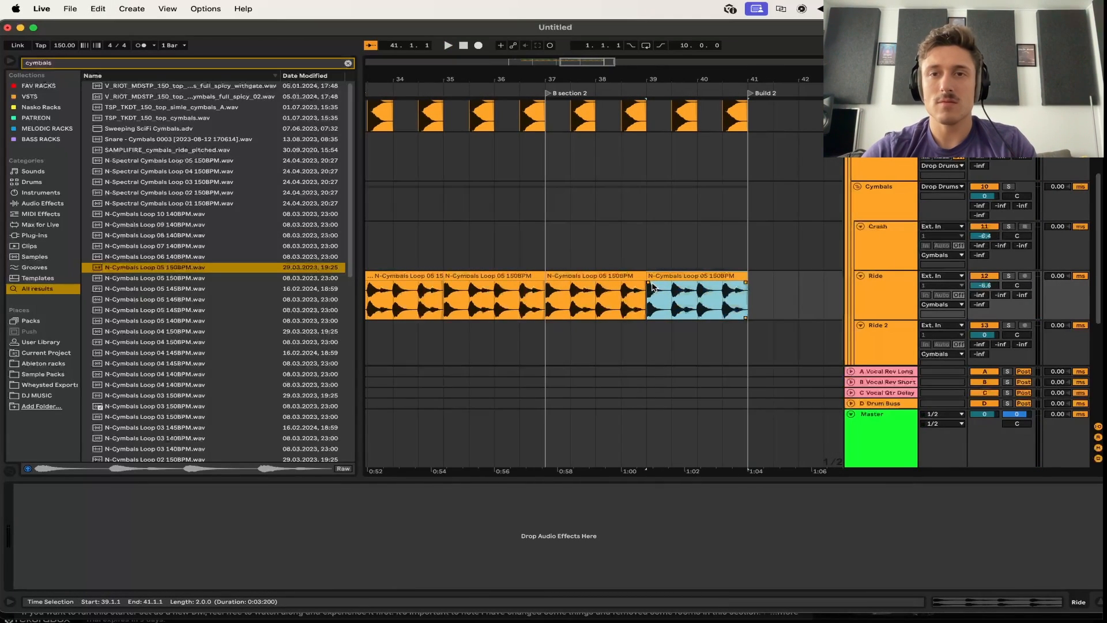
scroll(540, 308, up, 3)
scroll(540, 308, left, 10)
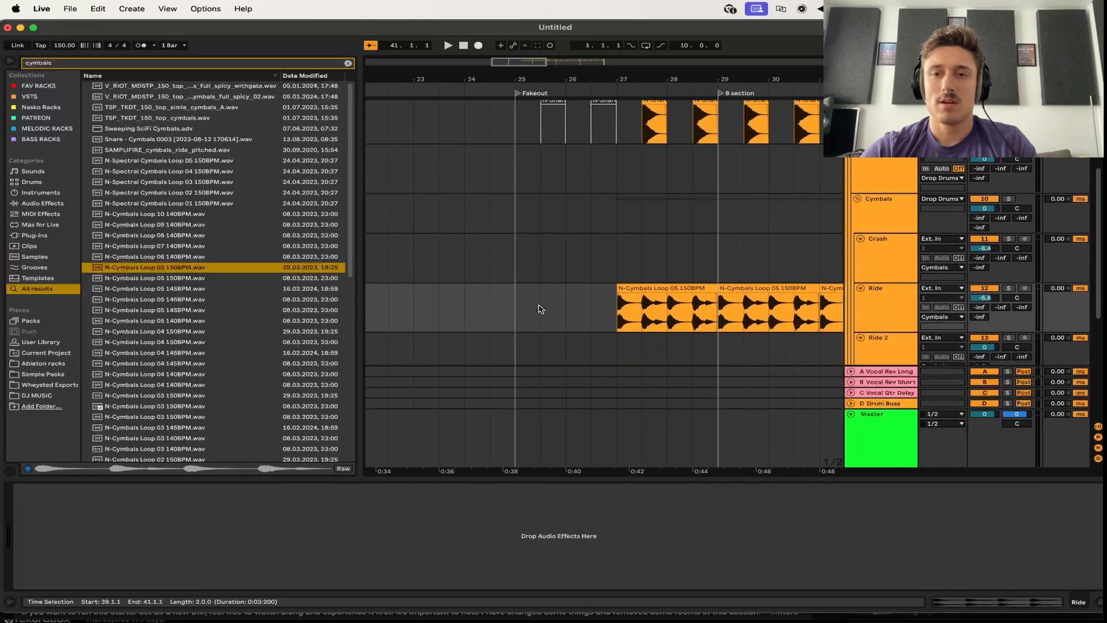
Search the library for crash samples and place BLA_HZ_CRASH_11.wav on the Crash track at the Fakeout marker, bar 25
key(super+f)
text(crash)
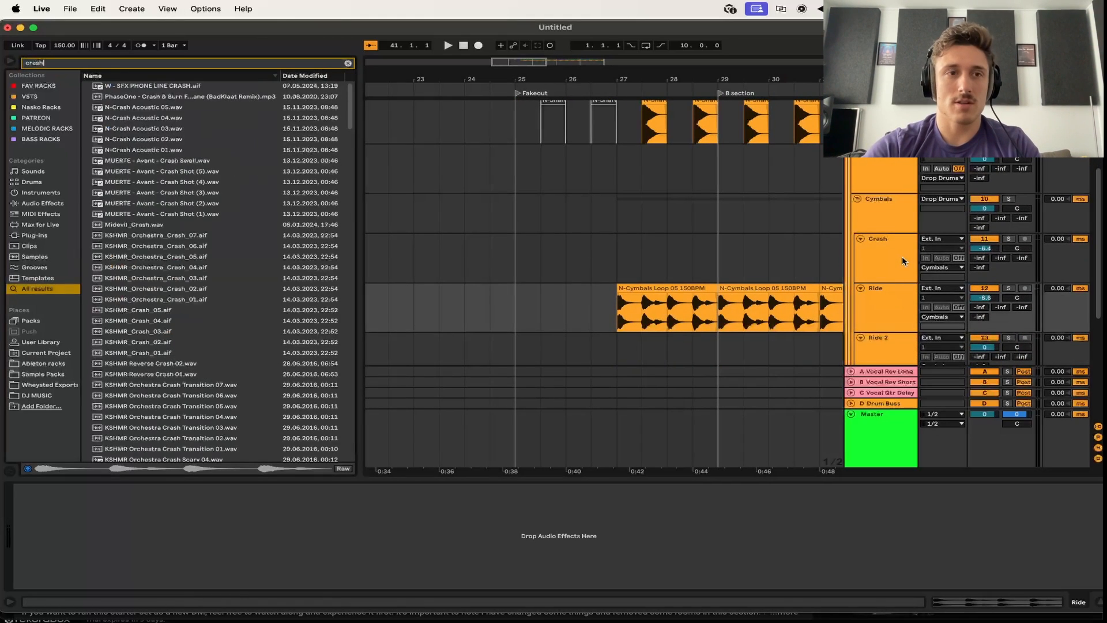
scroll(147, 273, down, 10)
click(148, 270)
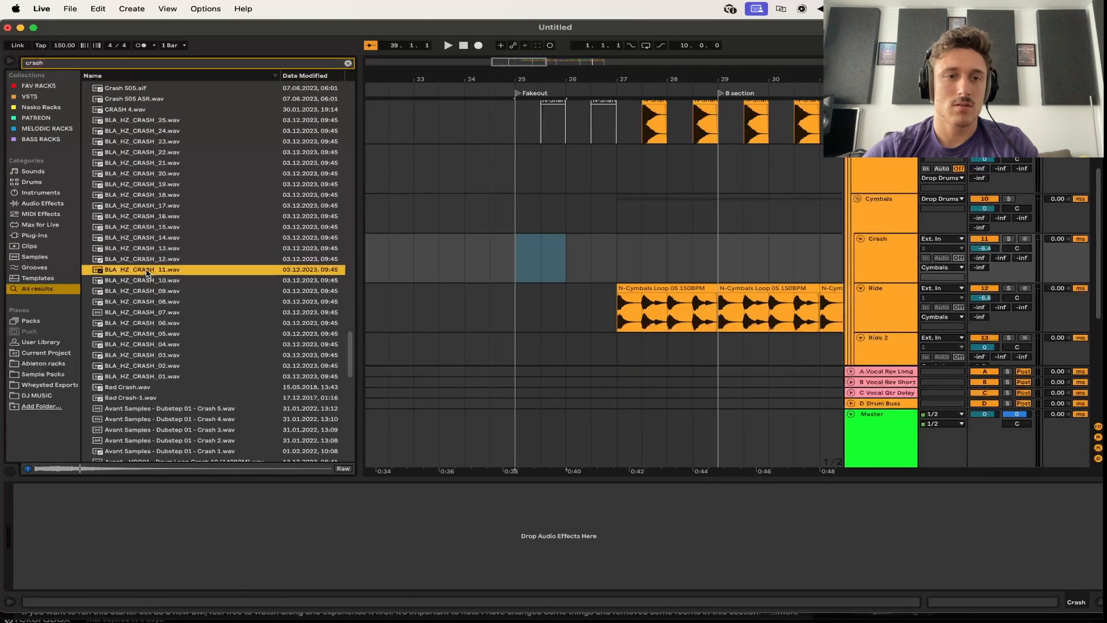
drag(144, 273, 526, 262)
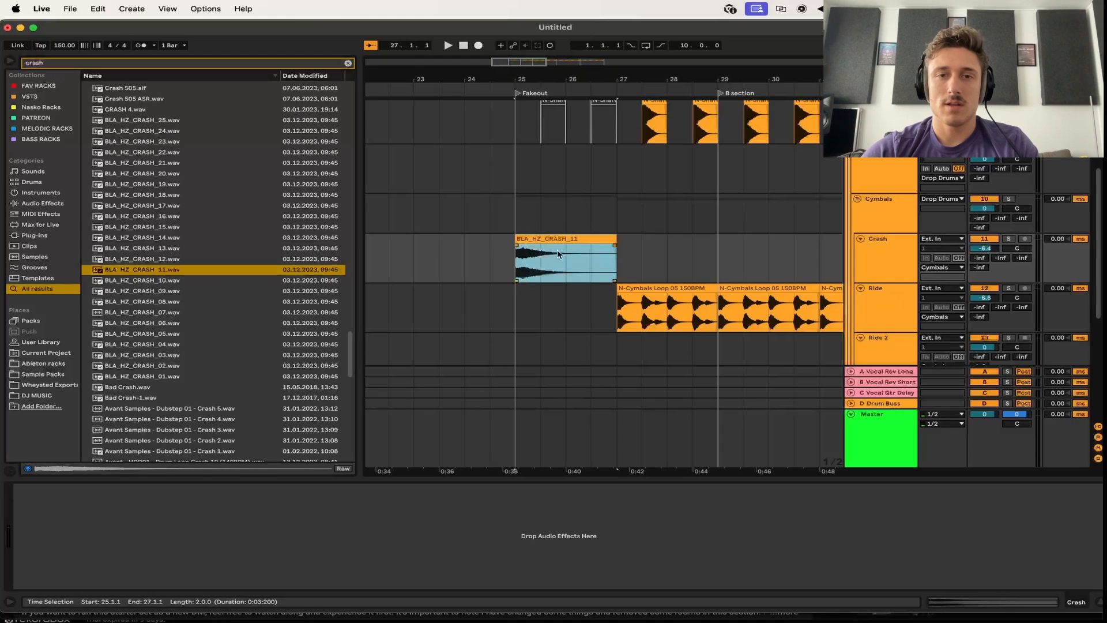
Copy the BLA_HZ_CRASH_11 clip to bars 27 and 33 on the Crash track
click(661, 254)
key(super+v)
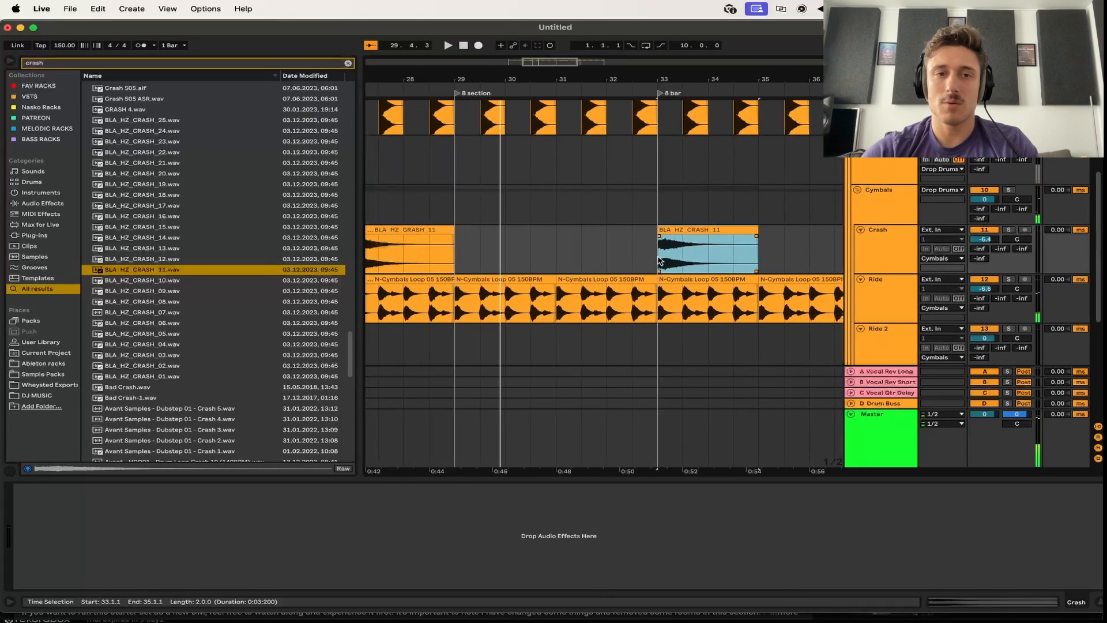
scroll(660, 260, left, 5)
scroll(660, 261, right, 2)
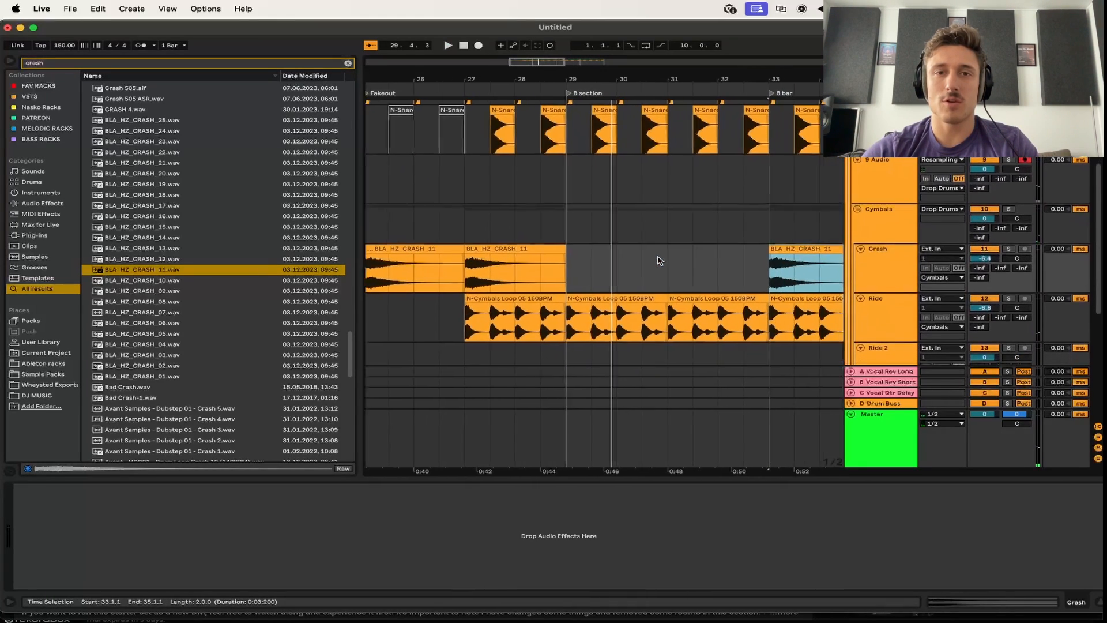
scroll(660, 260, left, 3)
scroll(660, 261, up, 2)
scroll(504, 246, down, 2)
scroll(505, 246, right, 1)
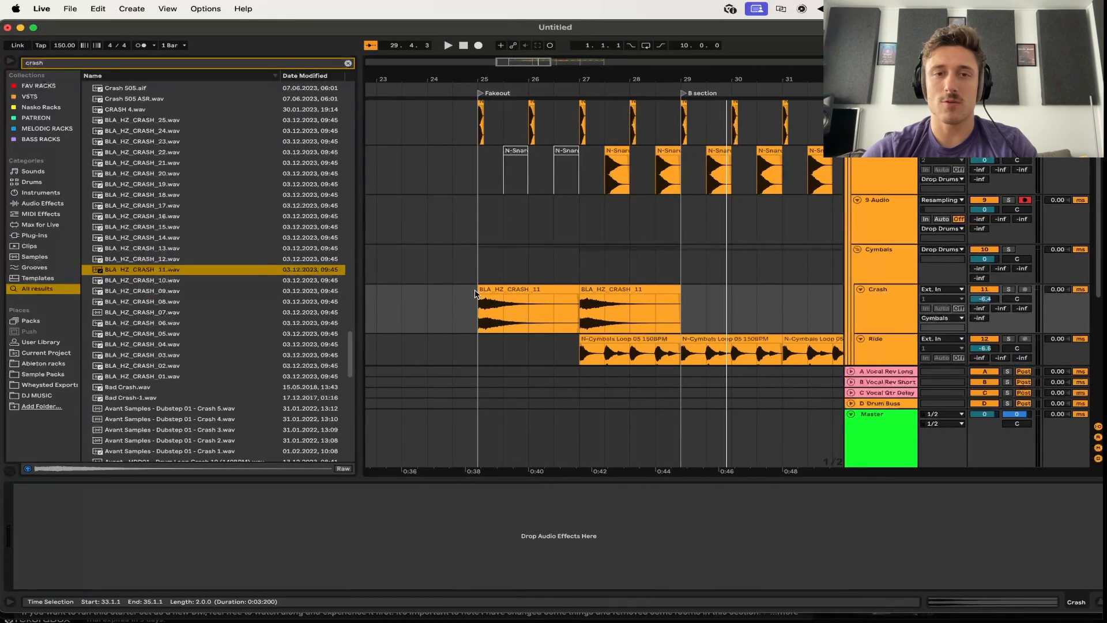
scroll(476, 293, down, 3)
scroll(476, 293, right, 6)
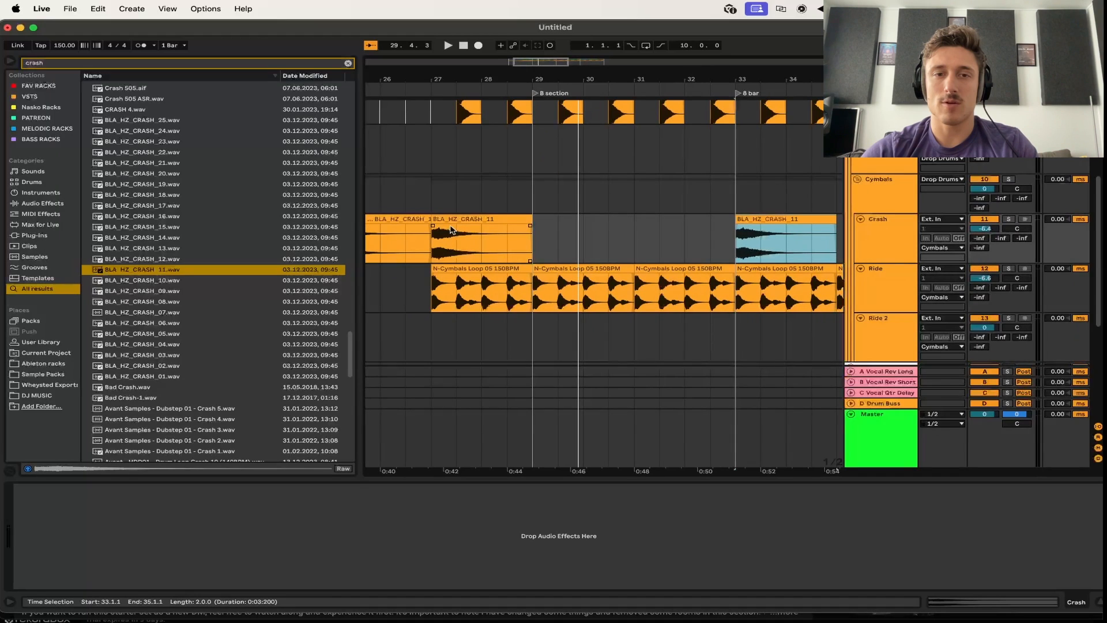
Play the drums with the new crashes from 26.3 into the drop
scroll(449, 215, left, 3)
click(473, 188)
key(space)
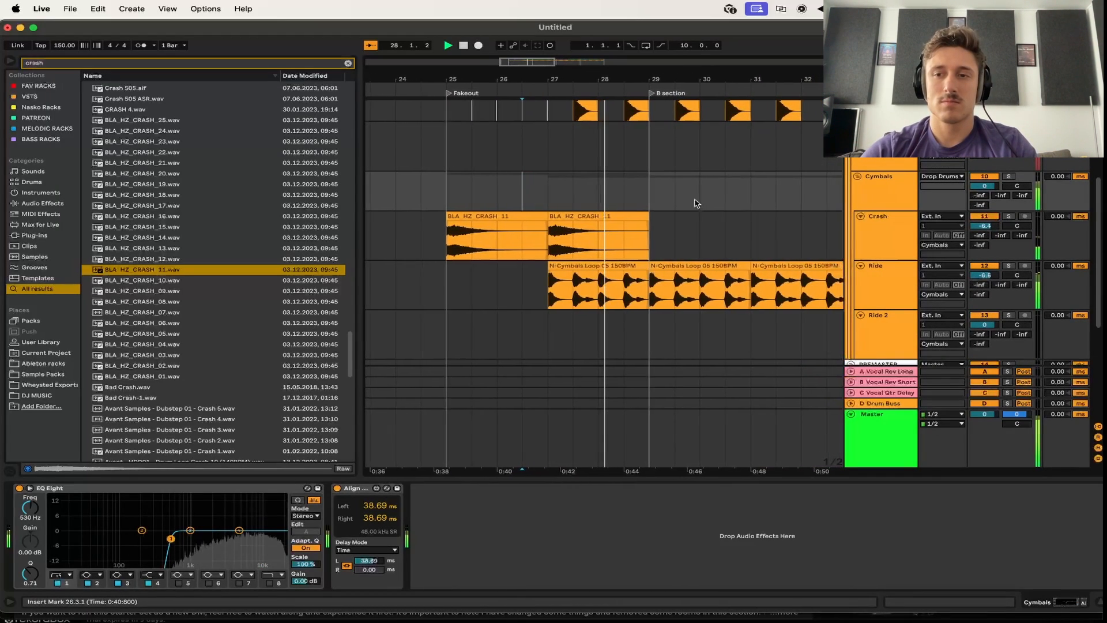
key(space)
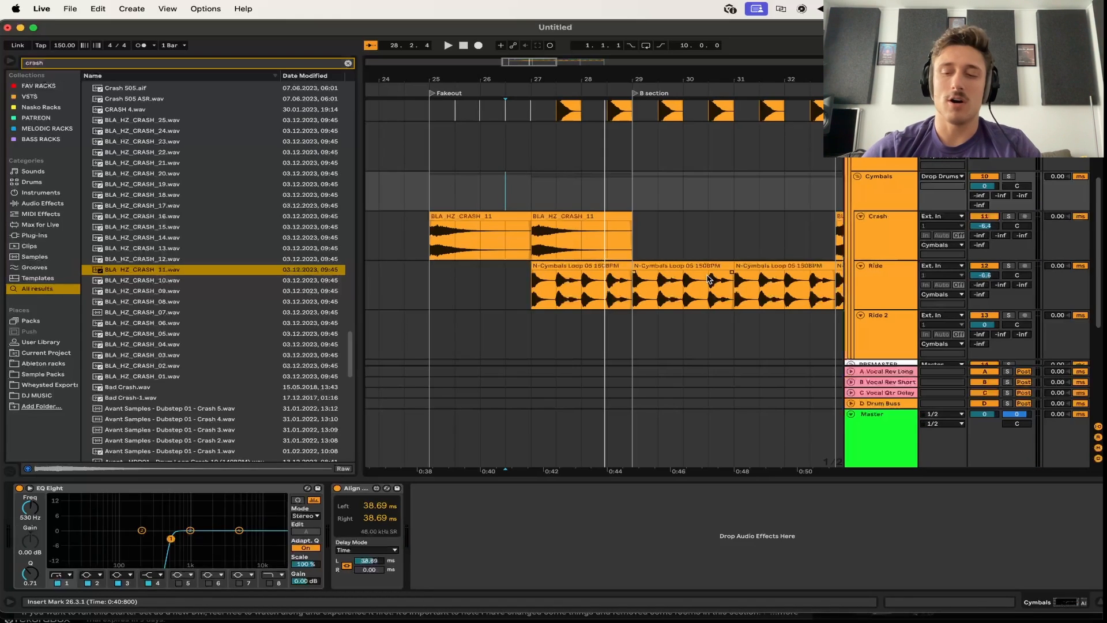
Pan the Ride track to 7R and listen to the result
click(1015, 269)
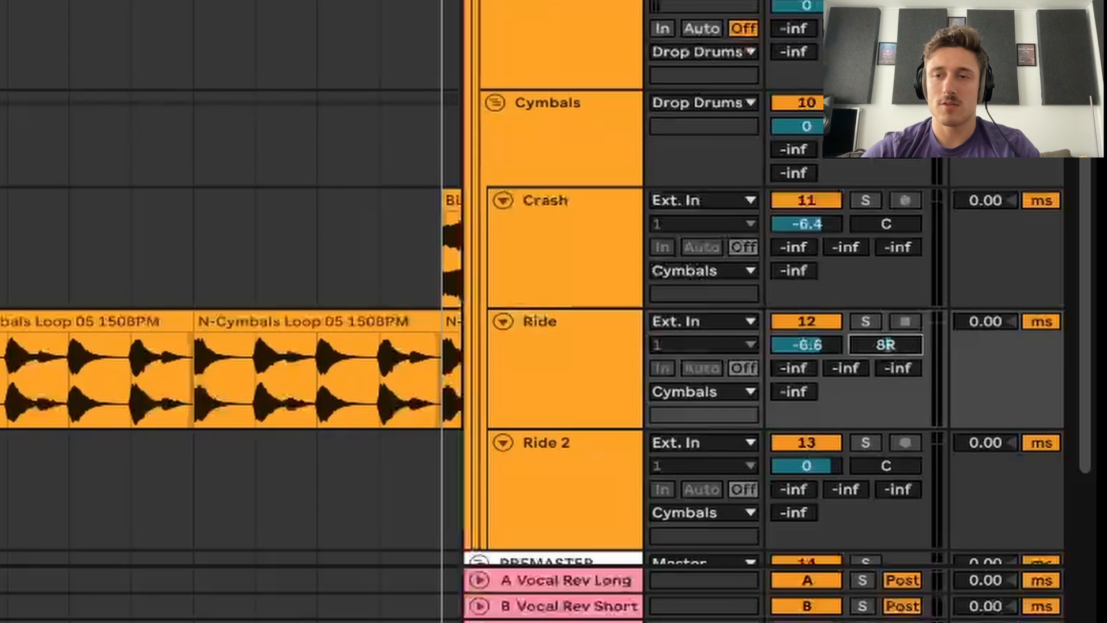
drag(886, 344, 885, 347)
key(space)
key(space)
key(space)
Search for EQ devices and add an EQ Eight to the Ride track
key(super+f)
text(eq)
scroll(206, 126, up, 15)
drag(132, 100, 380, 98)
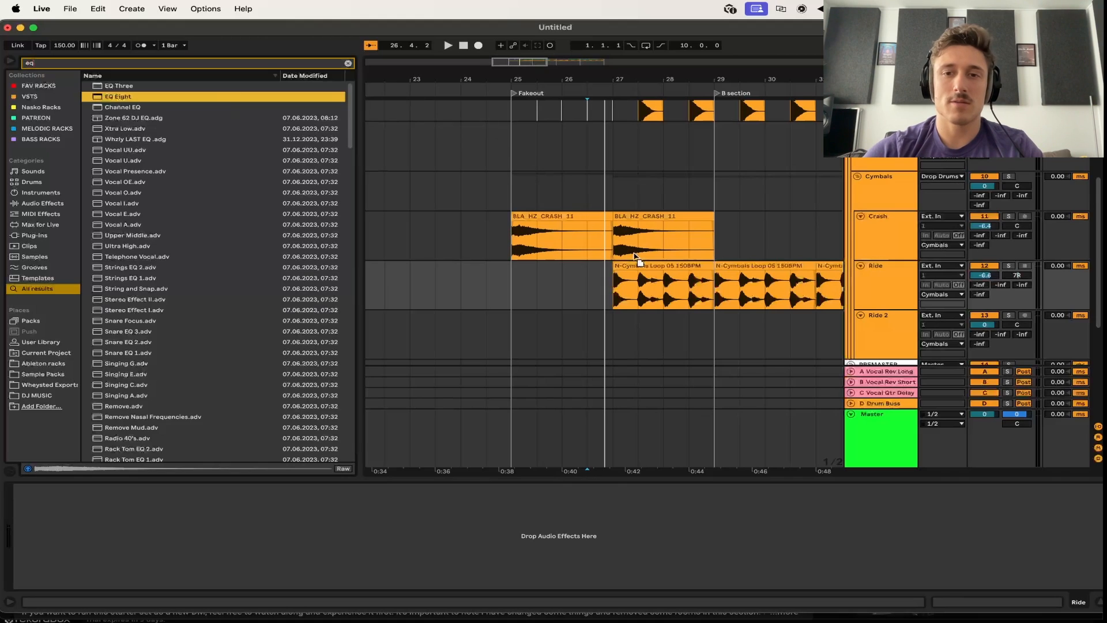
drag(647, 284, 648, 286)
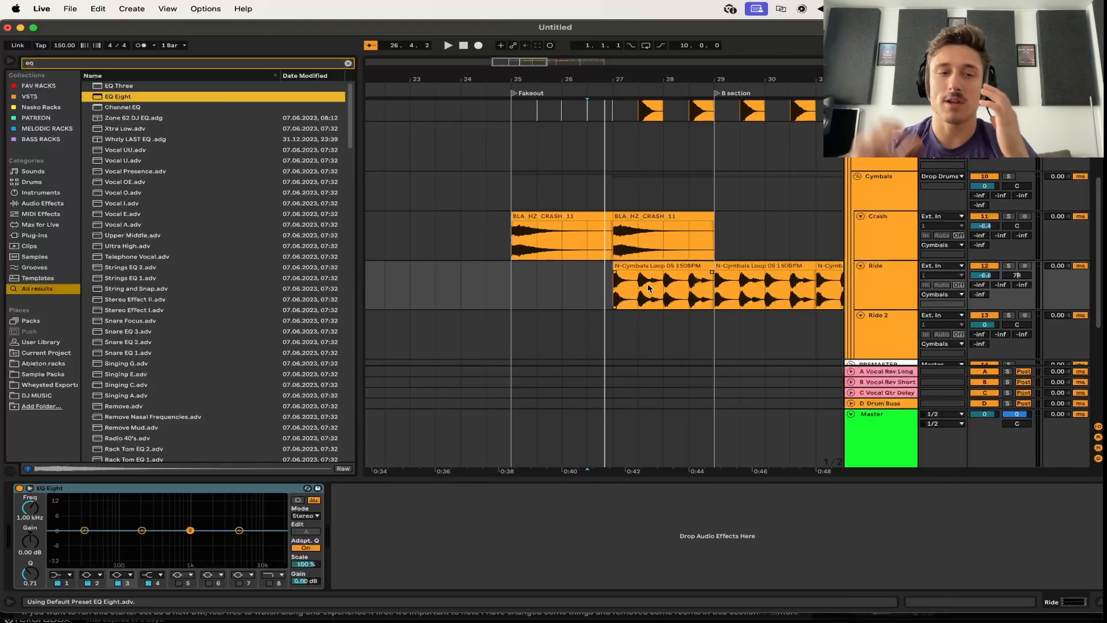
Set the Ride EQ Eight's high-shelf band 4 to 6.25 kHz with an 8.06 dB boost and play it back
click(239, 529)
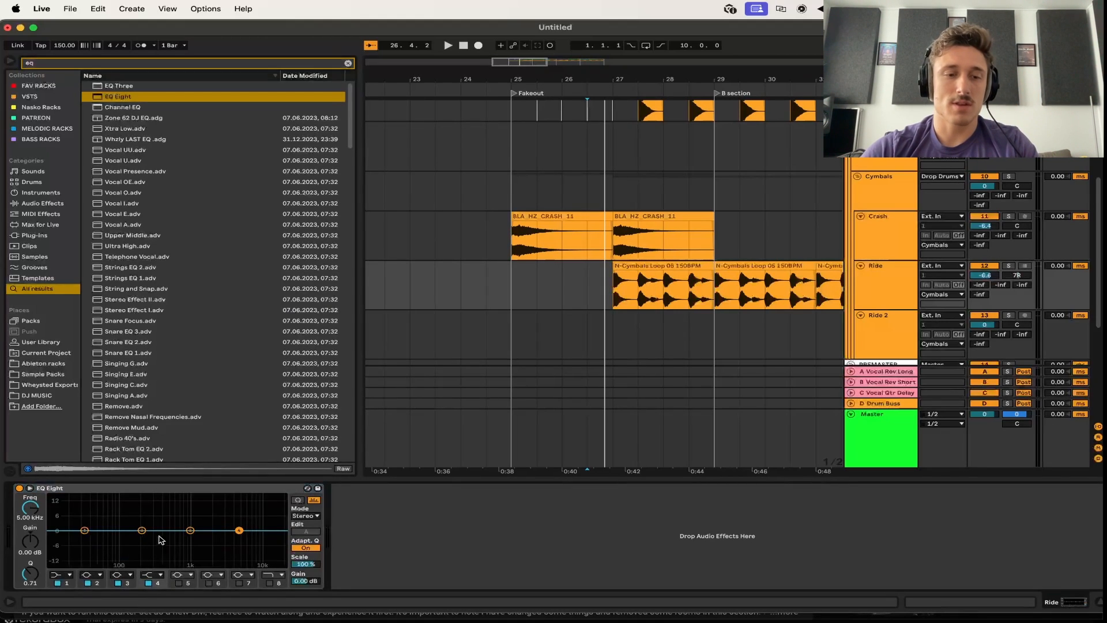
drag(243, 534, 245, 512)
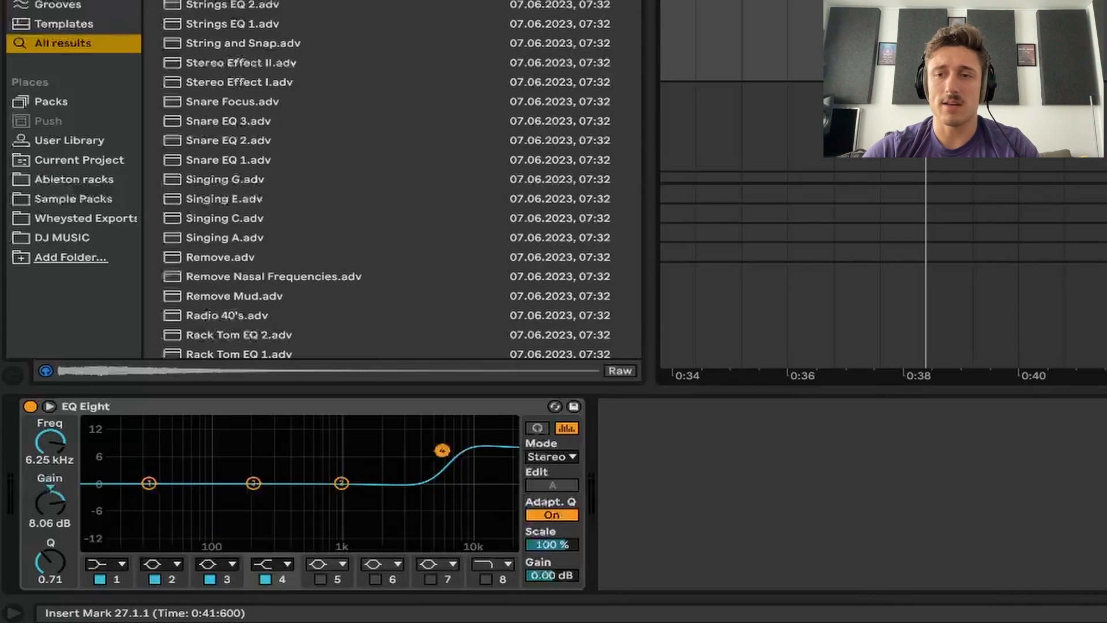
key(space)
key(space)
Examine the ride's frequency spectrum in the SPAN analyser during playback from bar 27, closing the analyser when done
key(super+alt+p)
key(space)
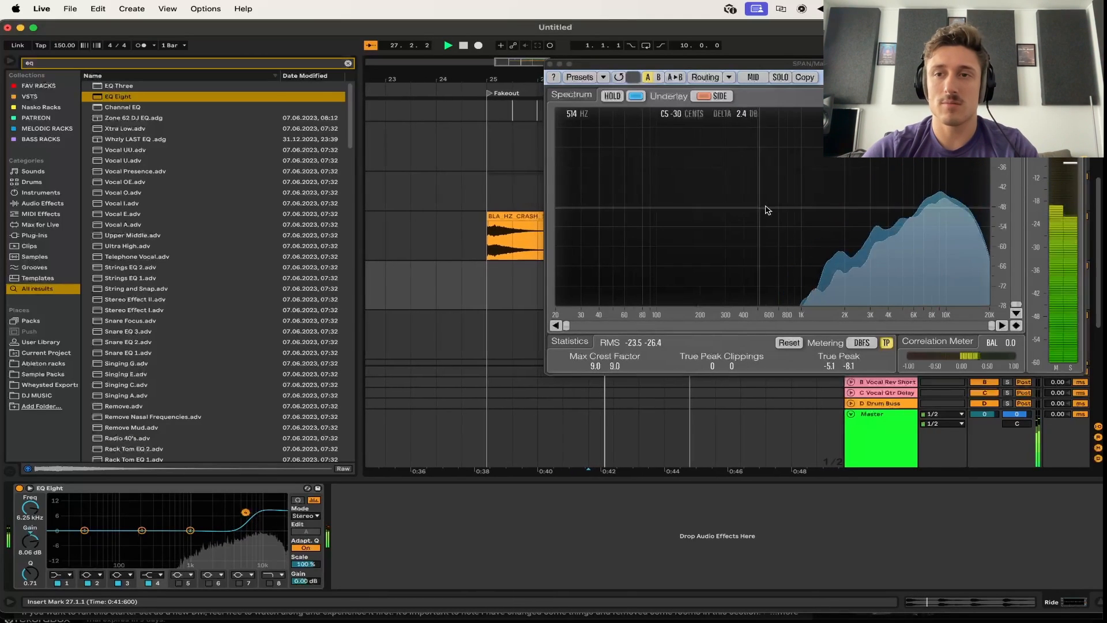
click(463, 45)
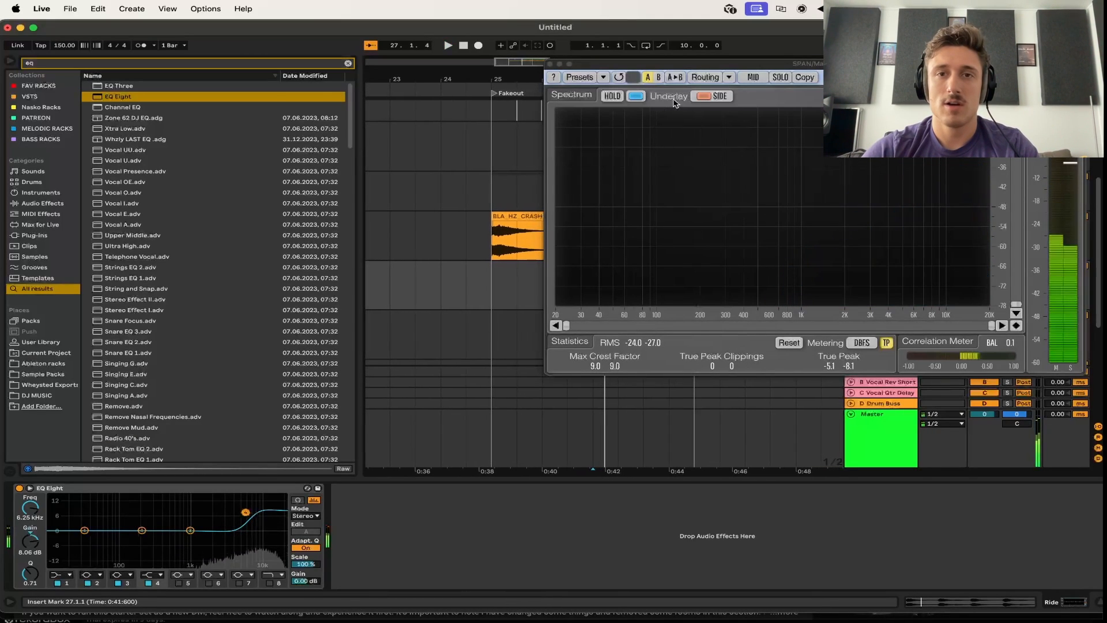
click(551, 64)
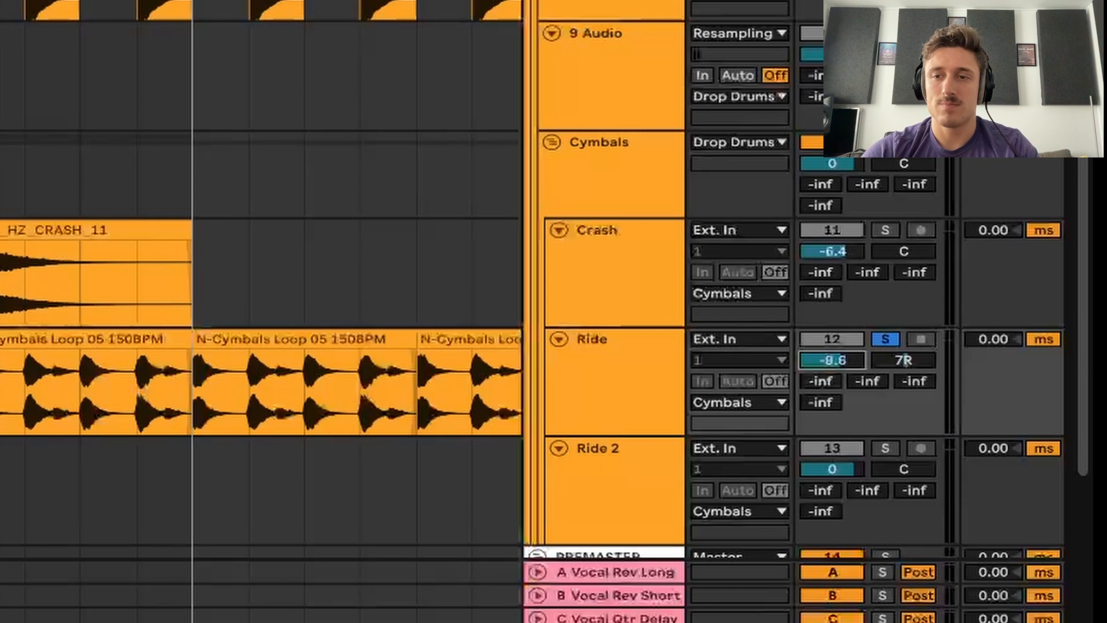
Lower the soloed Ride track's volume to -10.3 dB while playing from bar 27
key(space)
drag(984, 275, 984, 288)
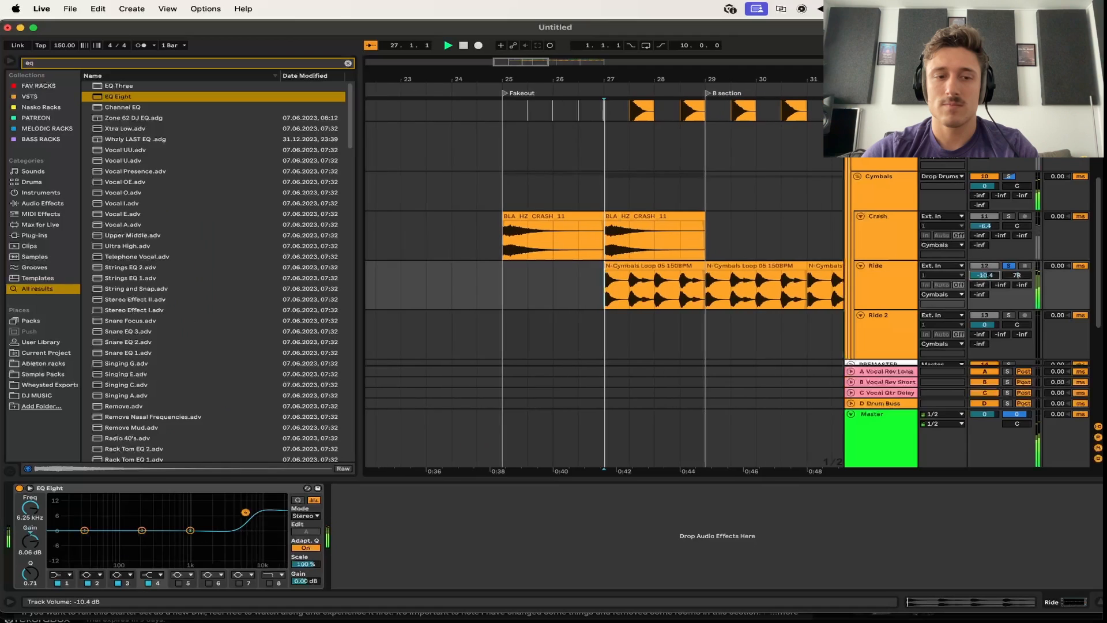
key(space)
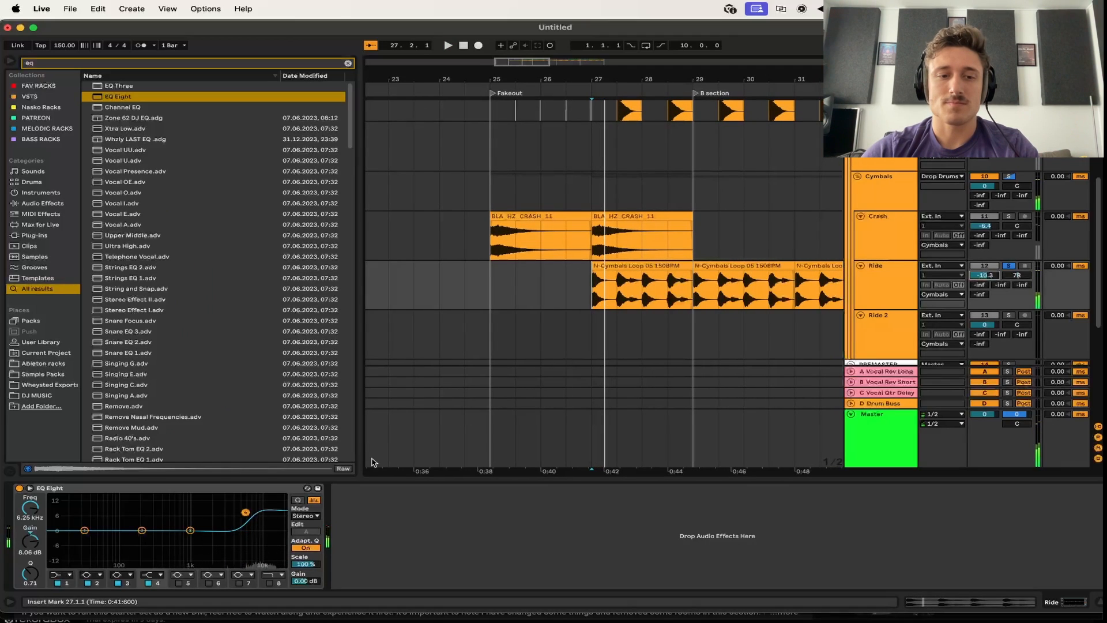
Audition the Ride's high-shelf band in isolation and play the unsoloed ride with the other drums from bar 27
key(space)
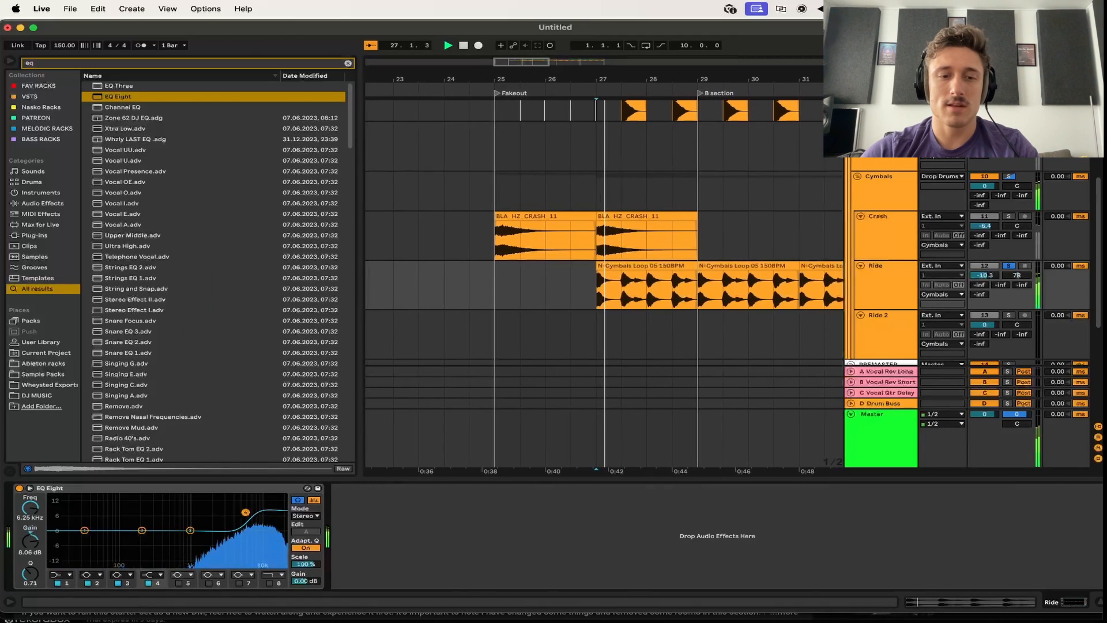
key(space)
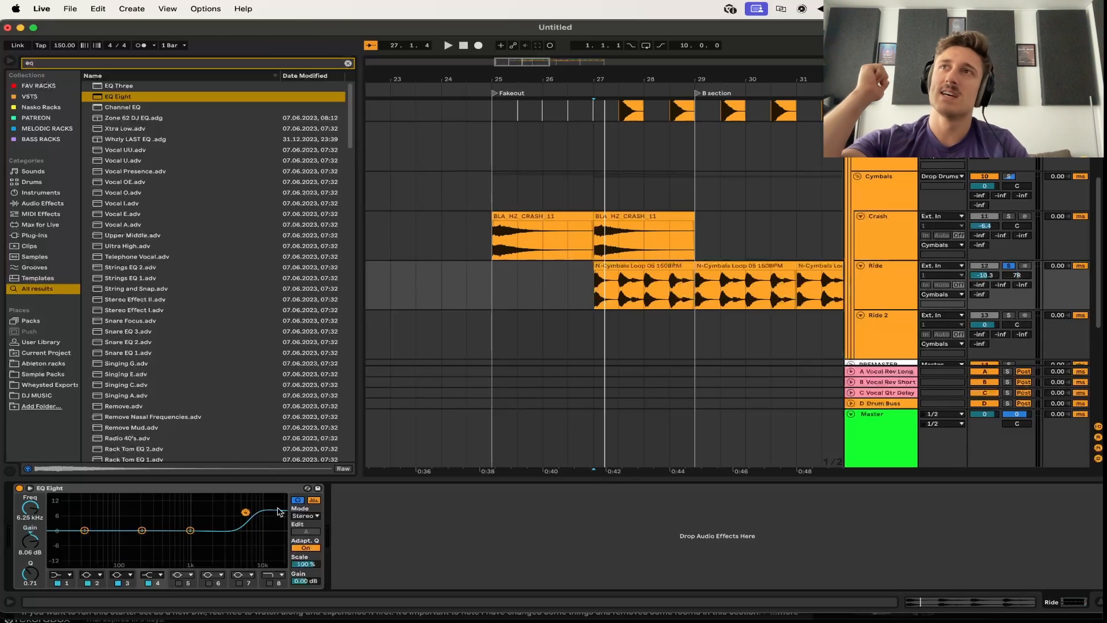
key(space)
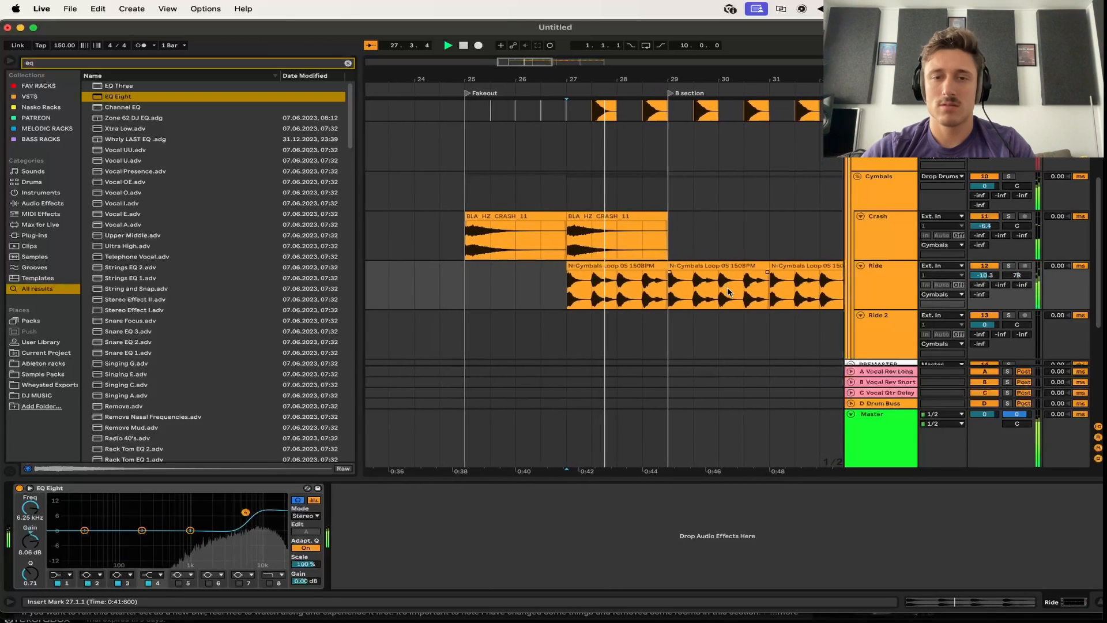
key(space)
Add a Utility device to the Drop Drums group after GClip
scroll(727, 292, down, 6)
scroll(729, 291, up, 6)
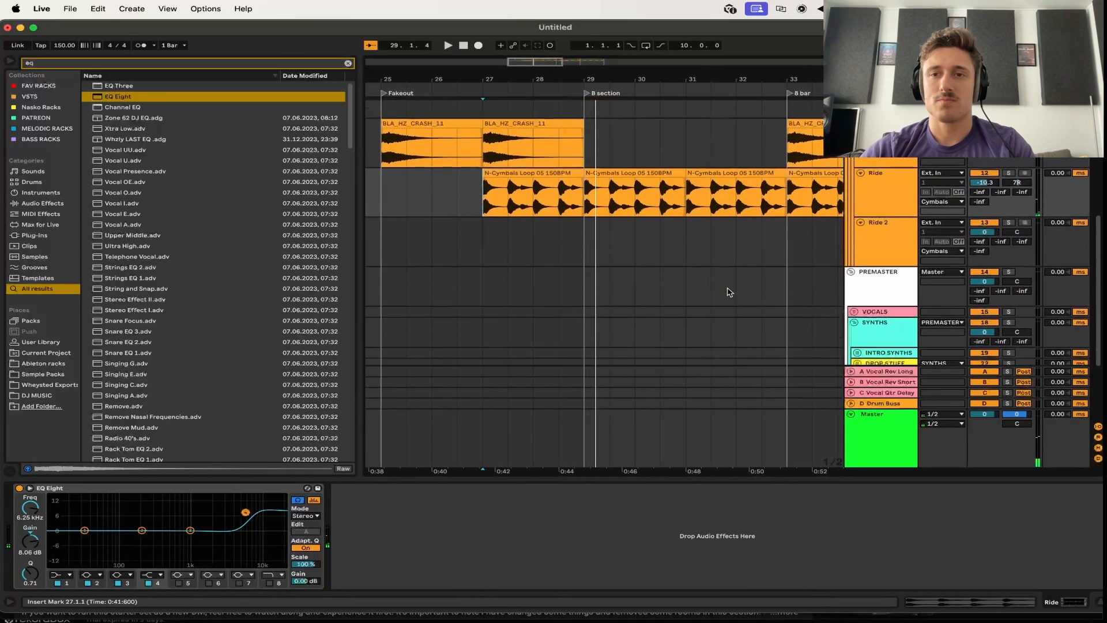
scroll(726, 291, down, 6)
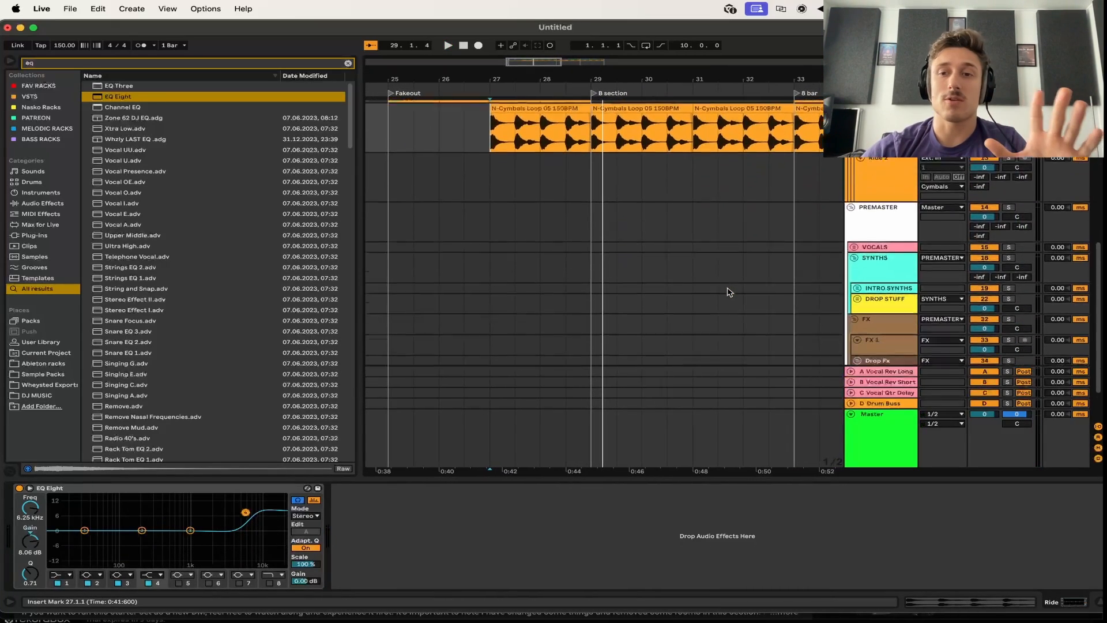
scroll(753, 279, up, 8)
scroll(755, 277, up, 3)
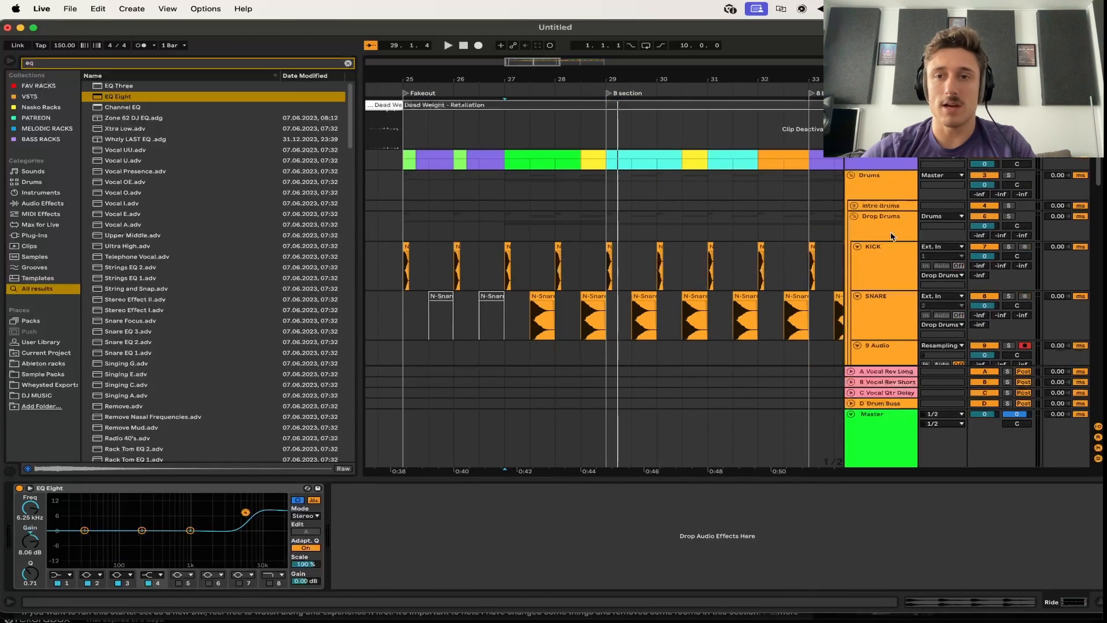
click(865, 226)
key(super+f)
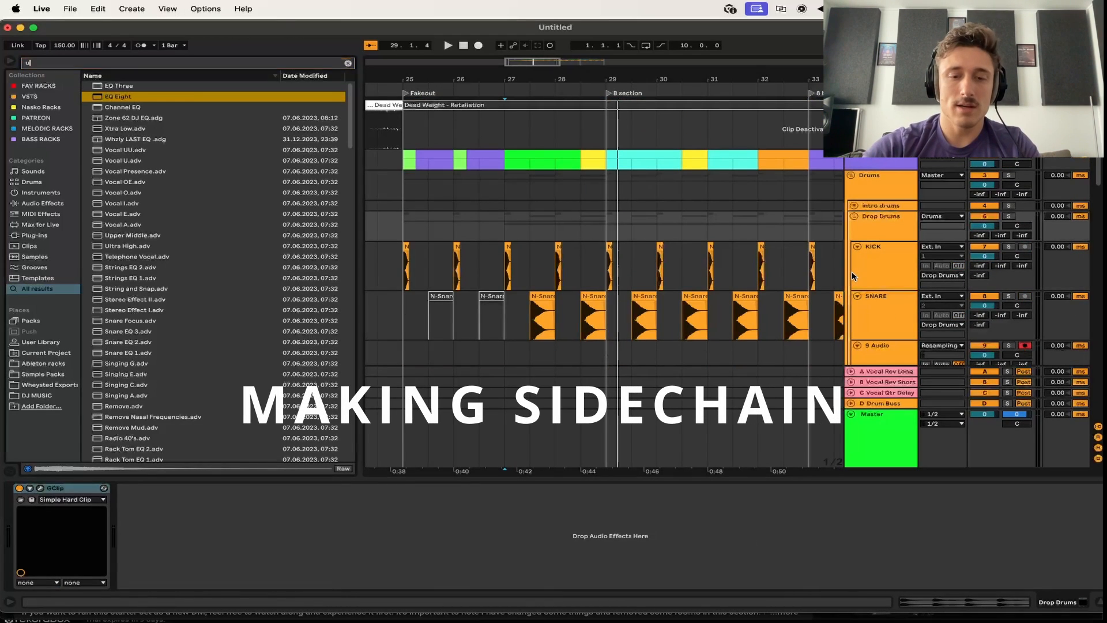
text(uti)
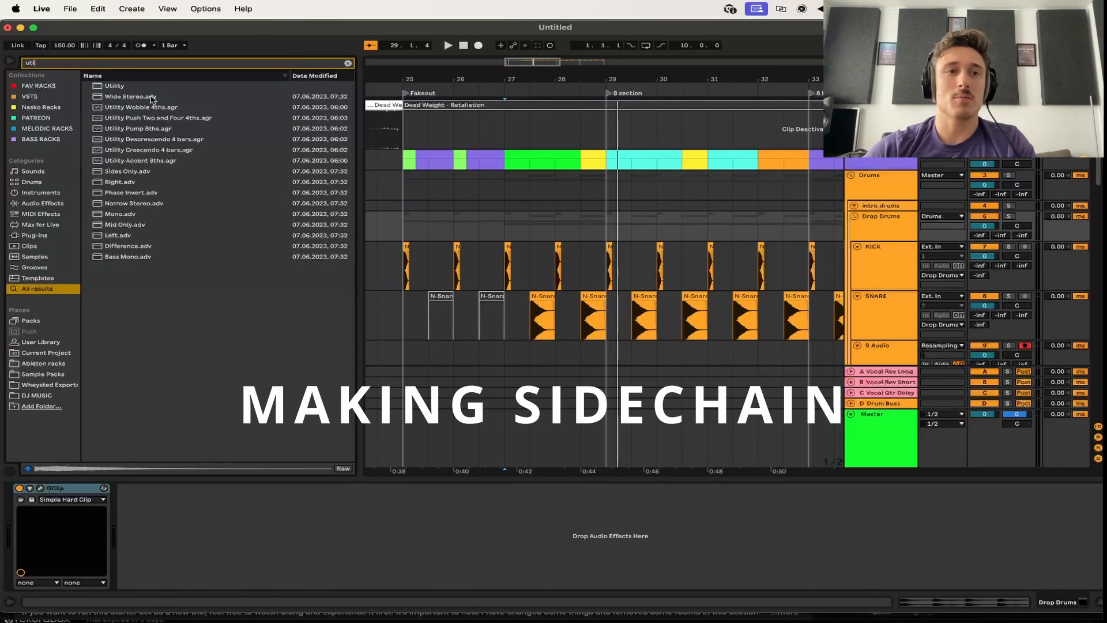
double_click(128, 90)
Show the Drop Drums group's Utility Gain automation and enlarge its lane above the first kick at bar 25
key(a)
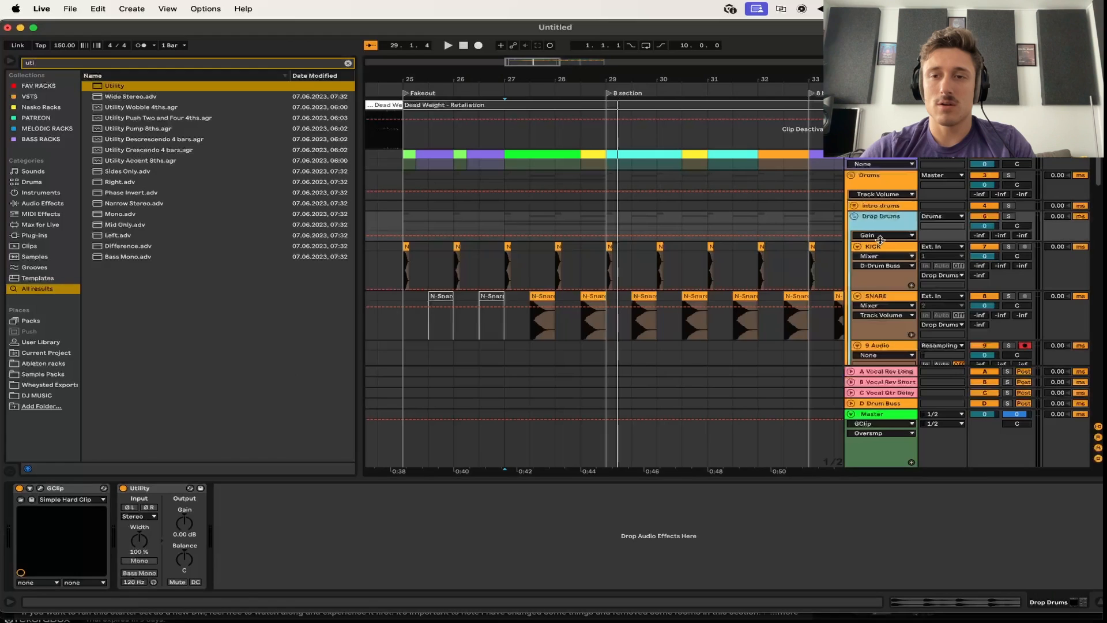
drag(881, 240, 881, 269)
scroll(424, 276, up, 10)
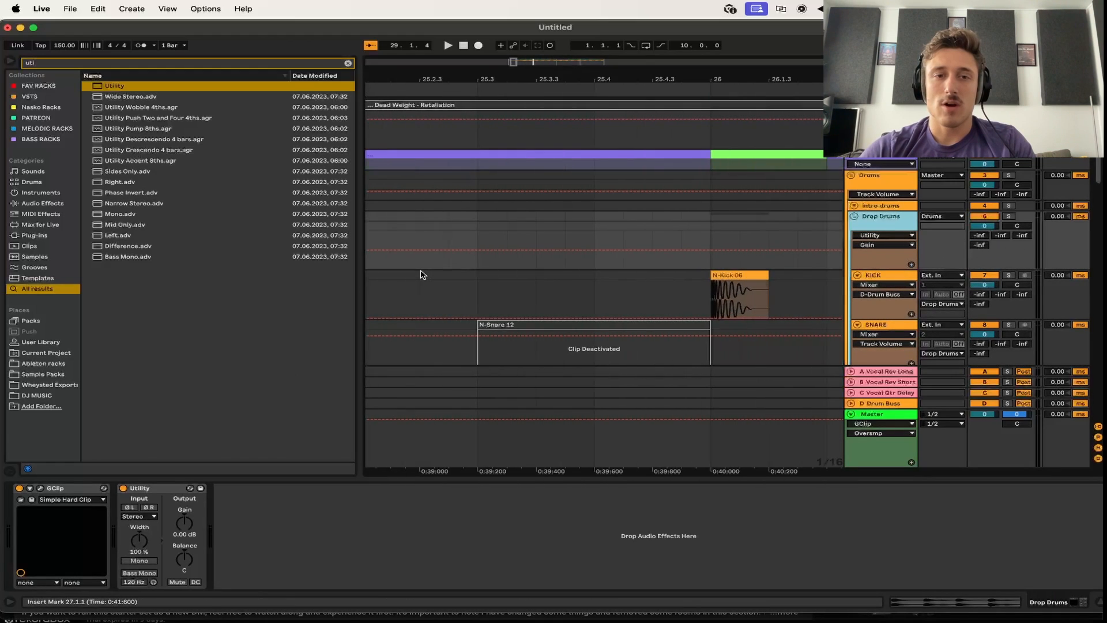
scroll(423, 275, left, 6)
scroll(646, 266, up, 8)
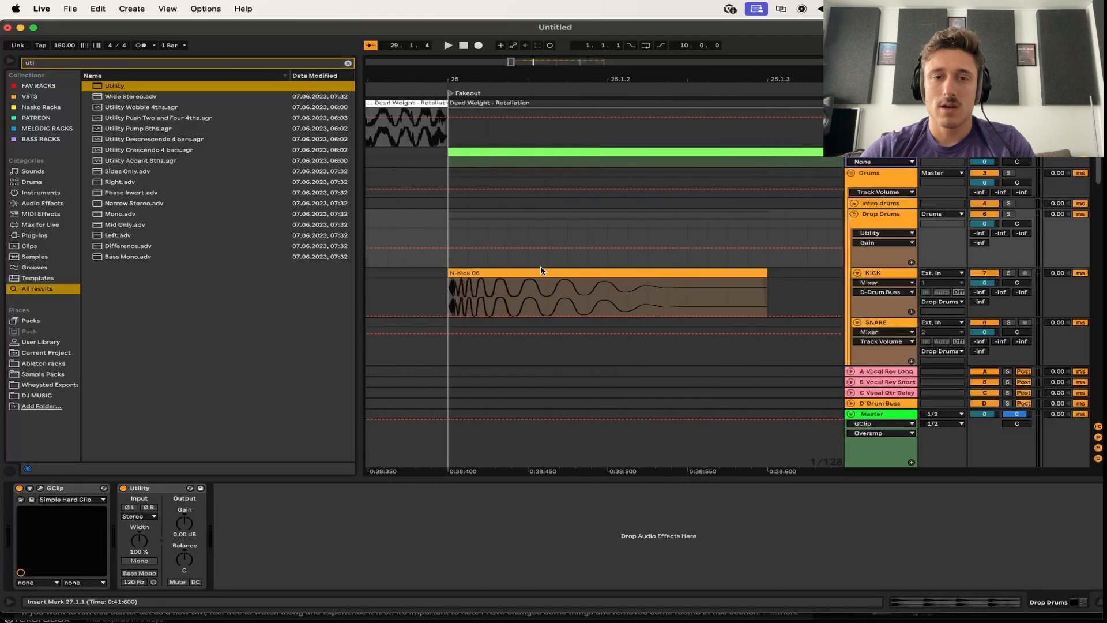
scroll(541, 270, left, 2)
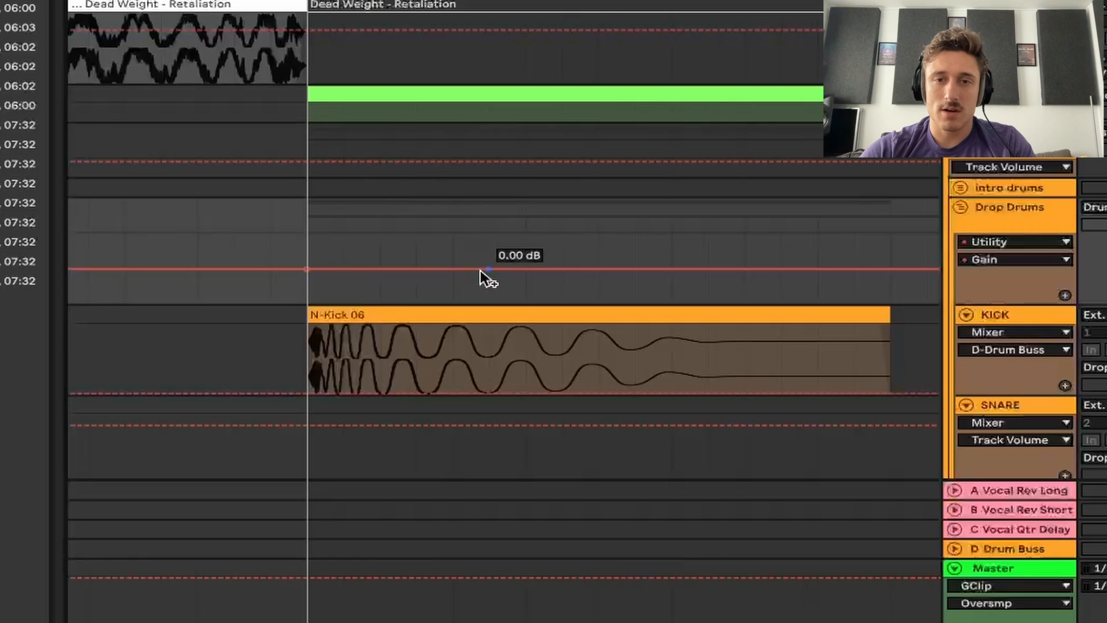
Draw a sidechain dip in the Utility Gain automation at the bar 25 kick, dropping to -inf dB and curving back to 0 dB
click(592, 251)
drag(547, 251, 497, 268)
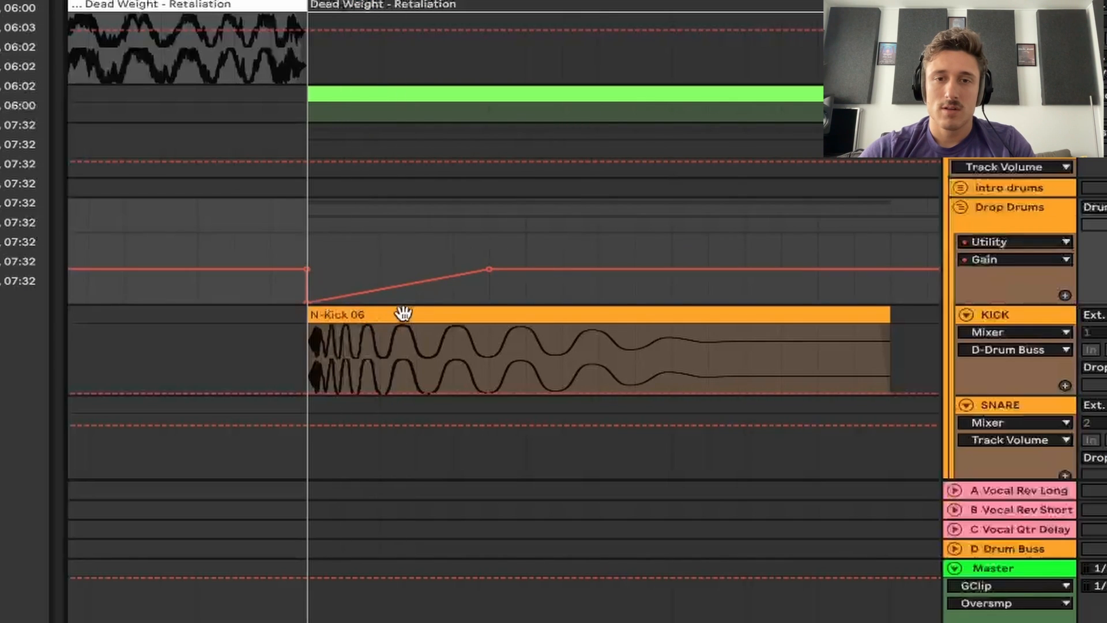
drag(407, 286, 452, 309)
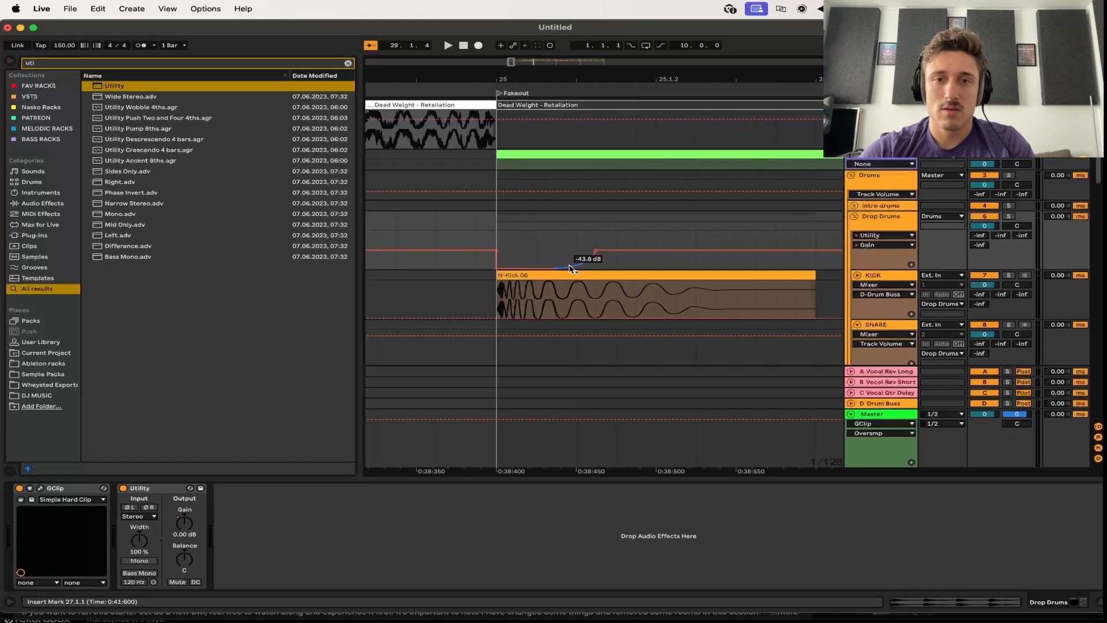
scroll(571, 268, down, 4)
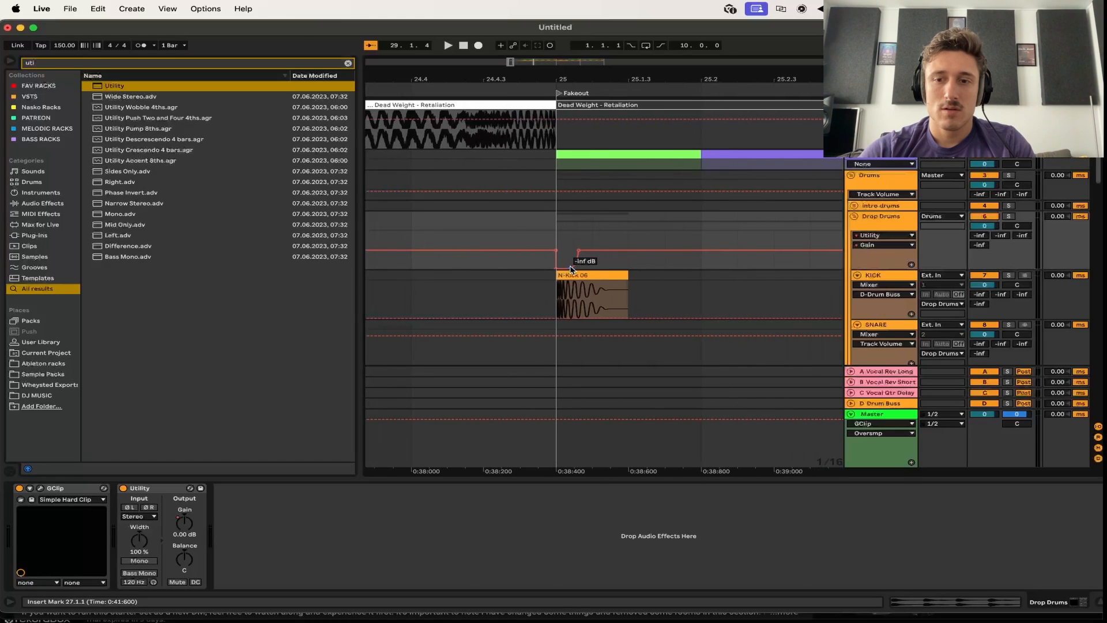
scroll(572, 262, up, 3)
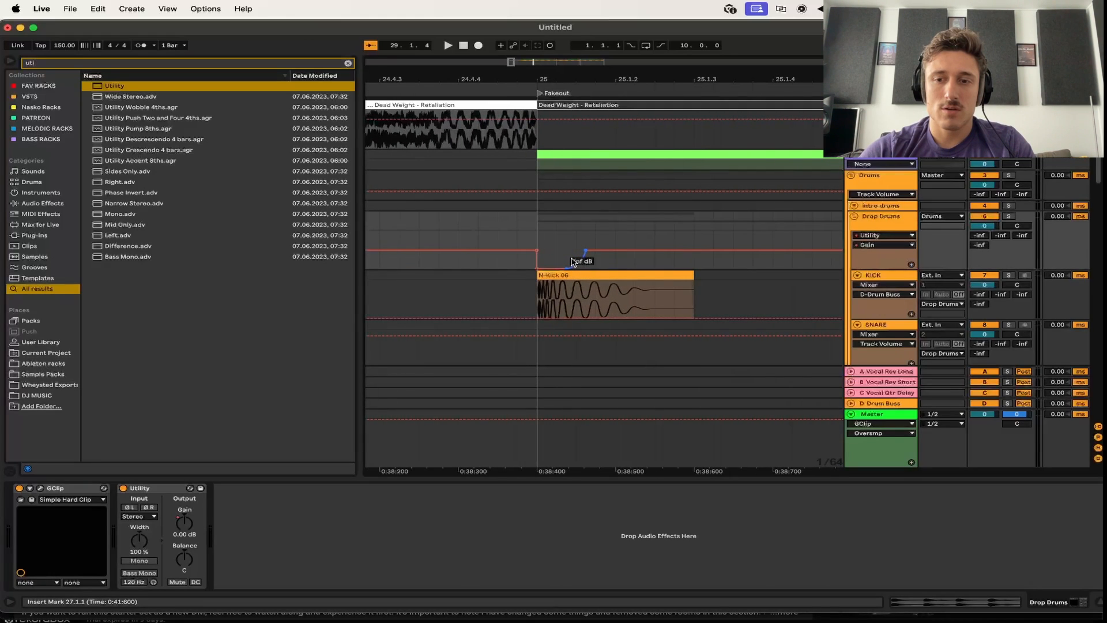
Delete the empty 9 Audio resampling track between the SNARE track and the Cymbals group
scroll(572, 262, up, 2)
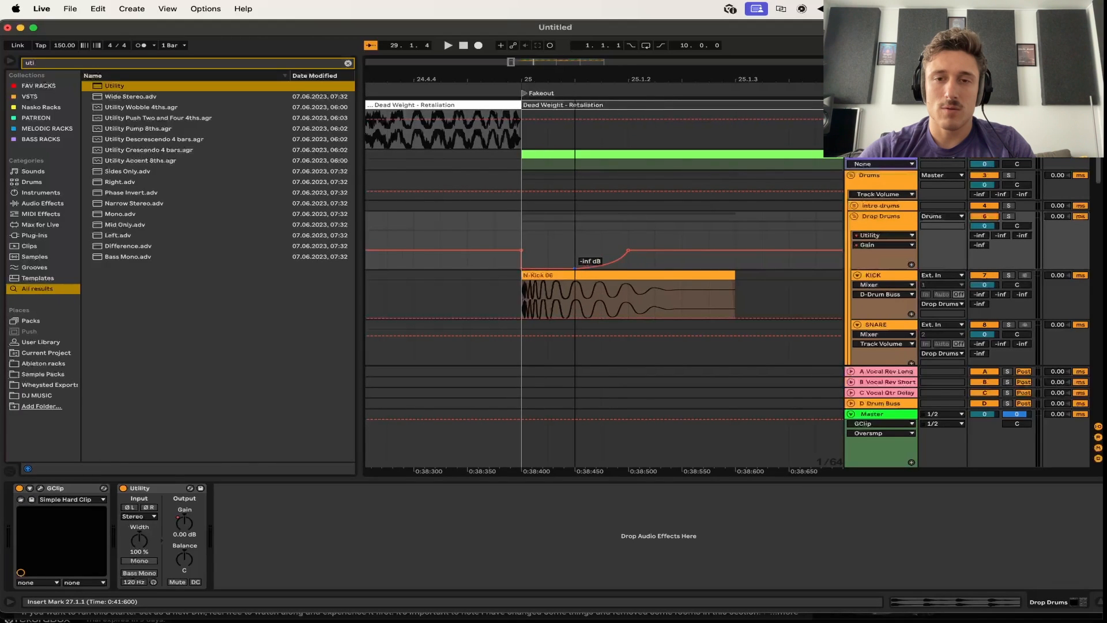
scroll(530, 243, down, 3)
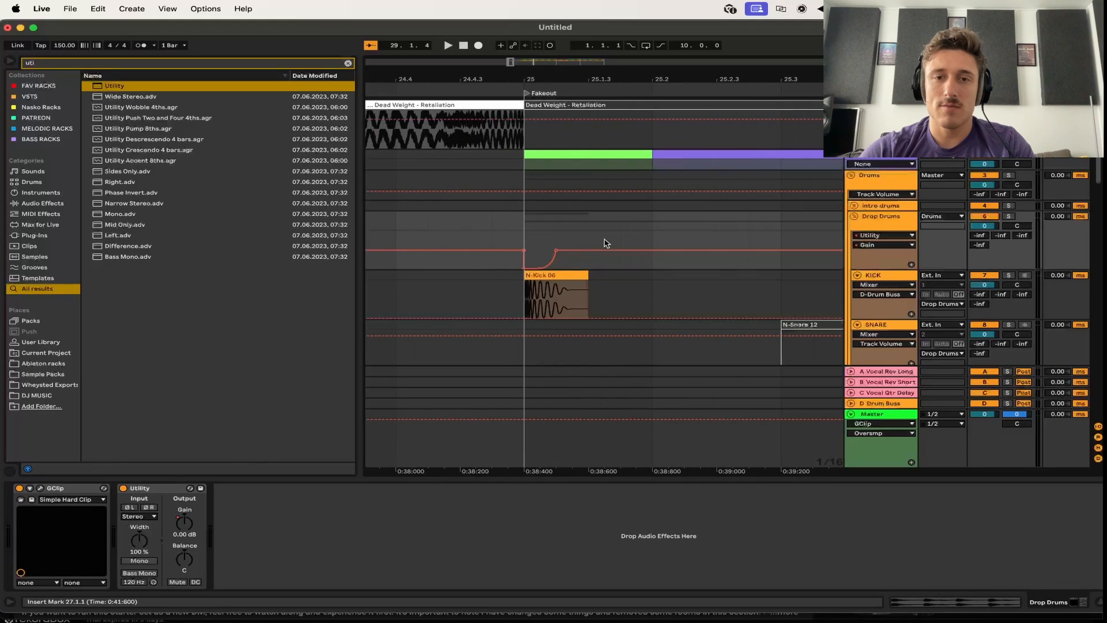
scroll(654, 244, right, 3)
scroll(653, 244, down, 5)
scroll(653, 244, left, 2)
scroll(652, 242, up, 2)
scroll(628, 221, down, 2)
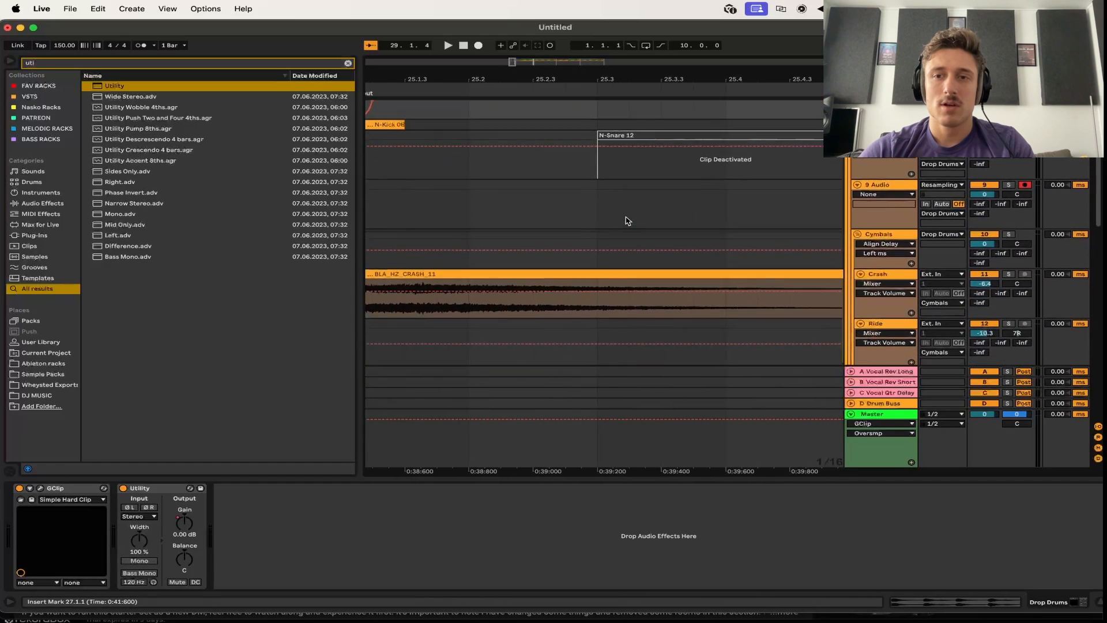
scroll(627, 221, left, 2)
click(874, 225)
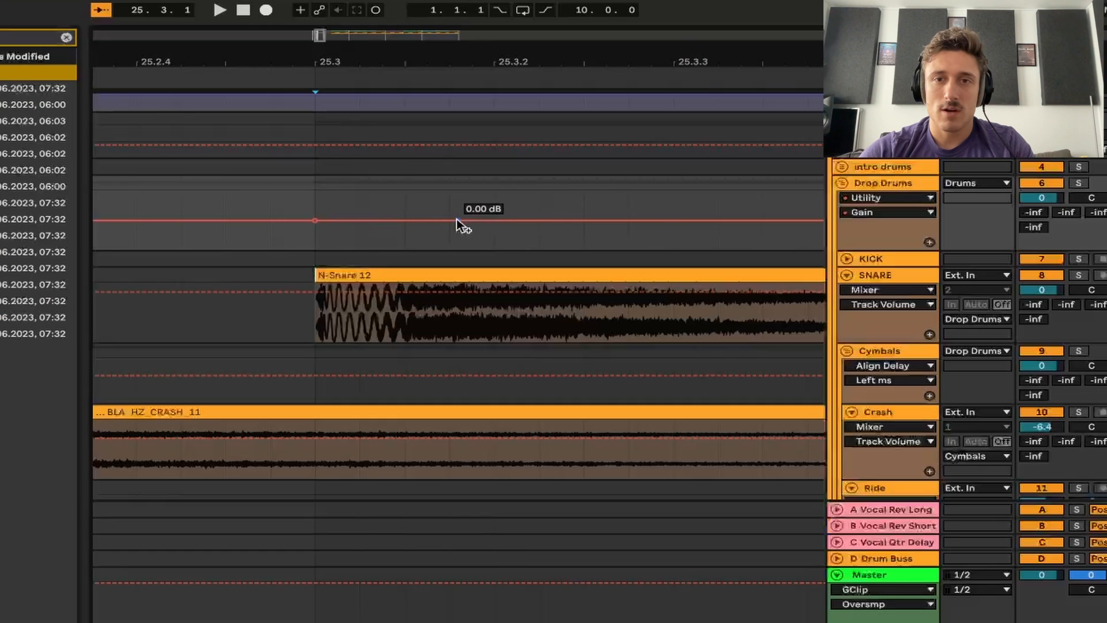
Draw a second Utility Gain dip at the bar 25.3 snare, dropping to -inf dB and curving back to 0 dB after the transient
click(450, 220)
drag(450, 220, 449, 220)
drag(338, 221, 405, 247)
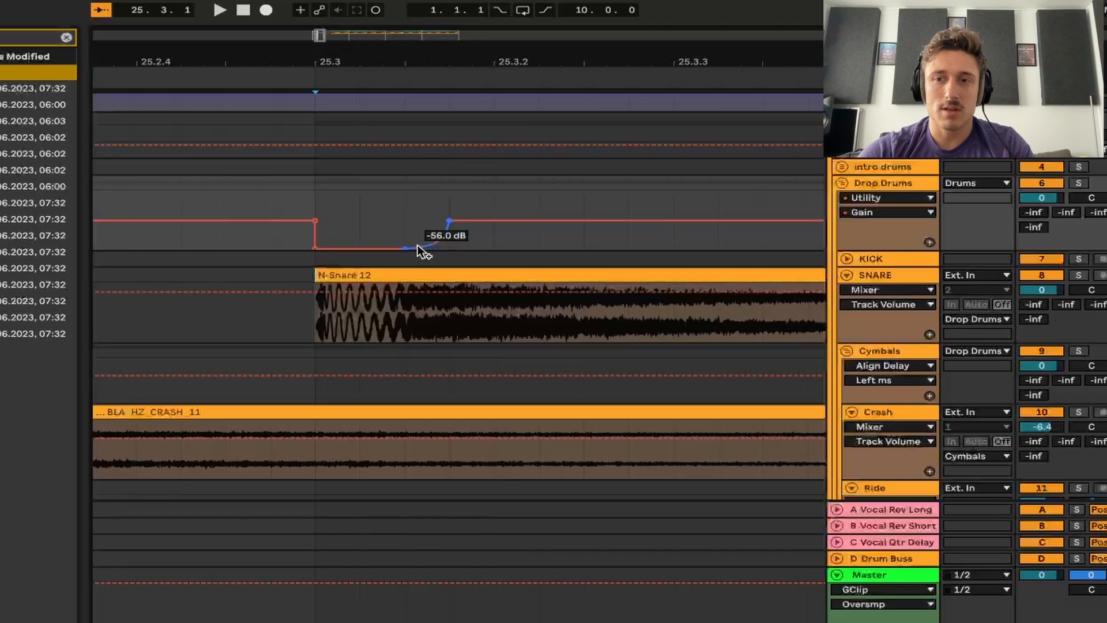
scroll(419, 247, down, 5)
scroll(314, 240, down, 2)
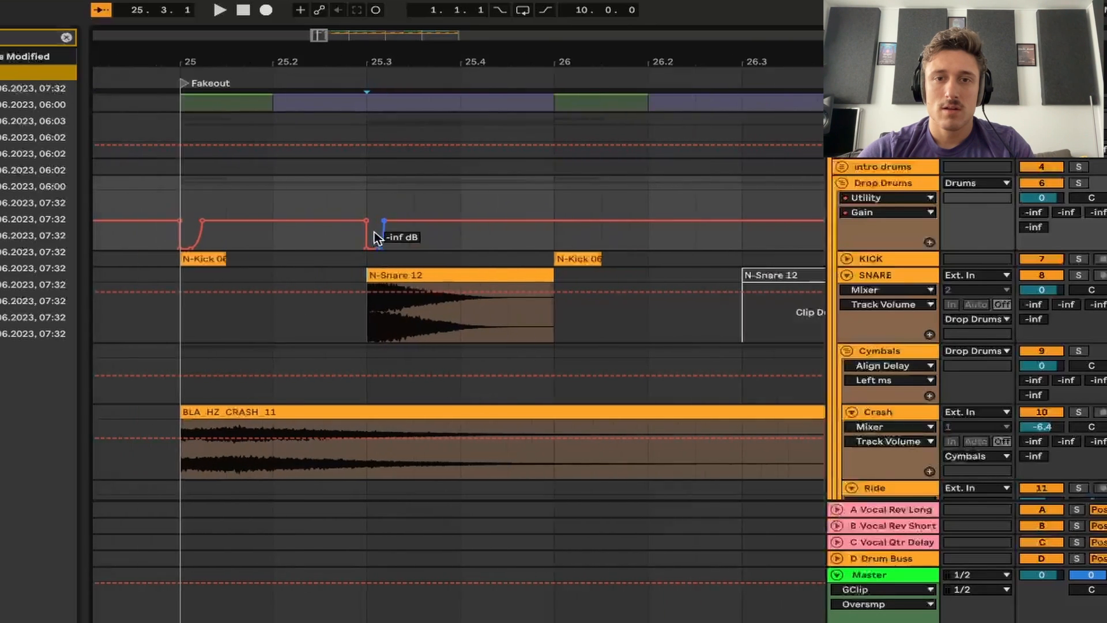
scroll(376, 237, up, 5)
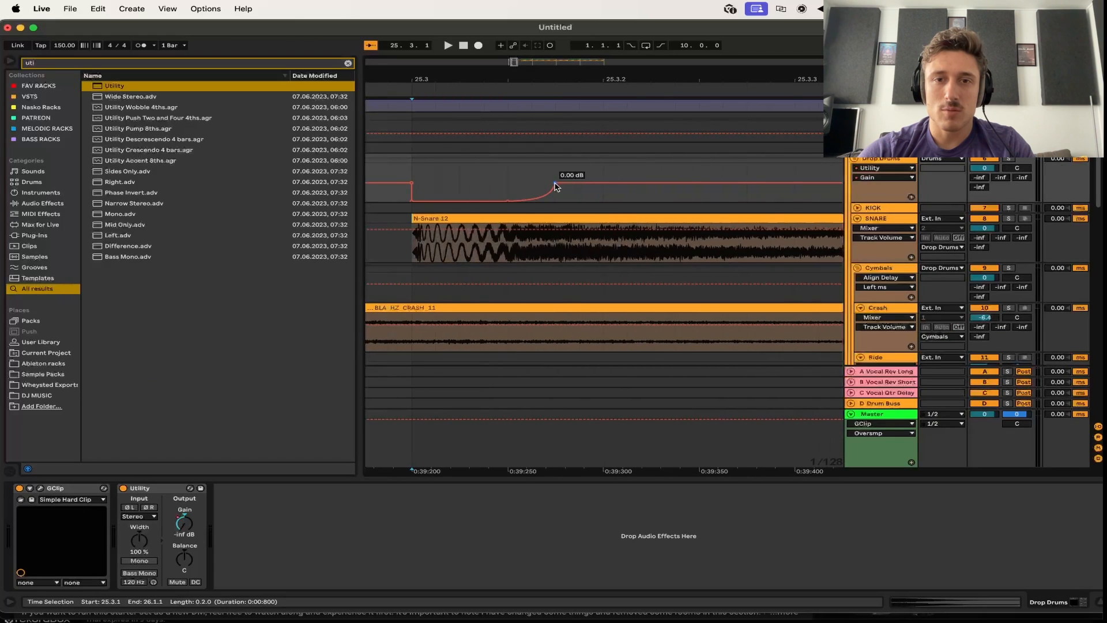
drag(555, 186, 579, 183)
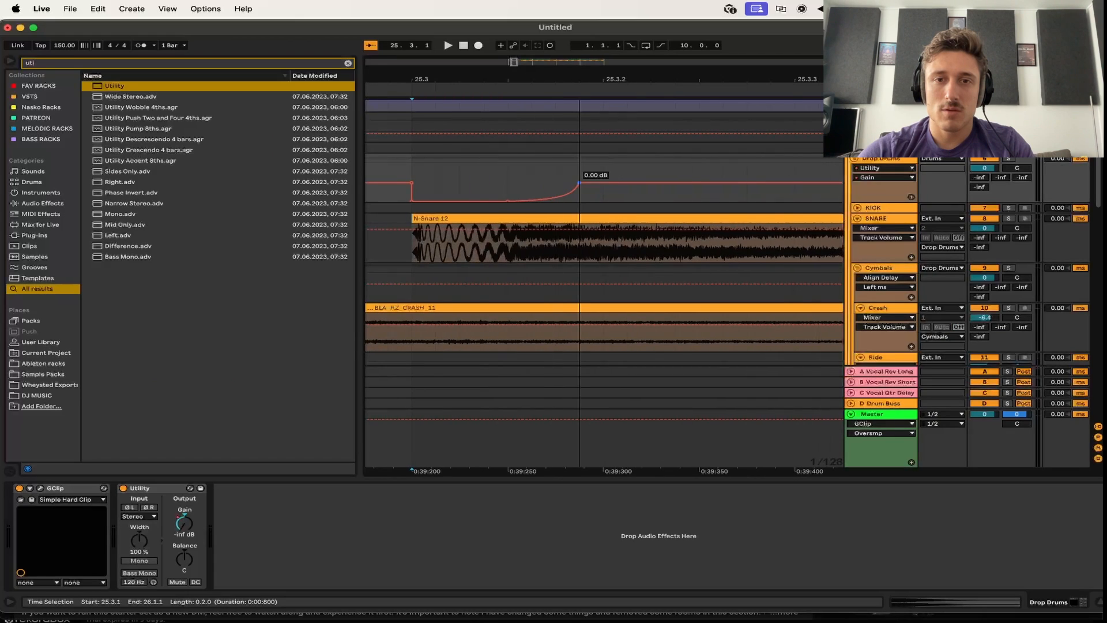
Rename the Drop Drums group's Utility device to SC
scroll(579, 185, down, 8)
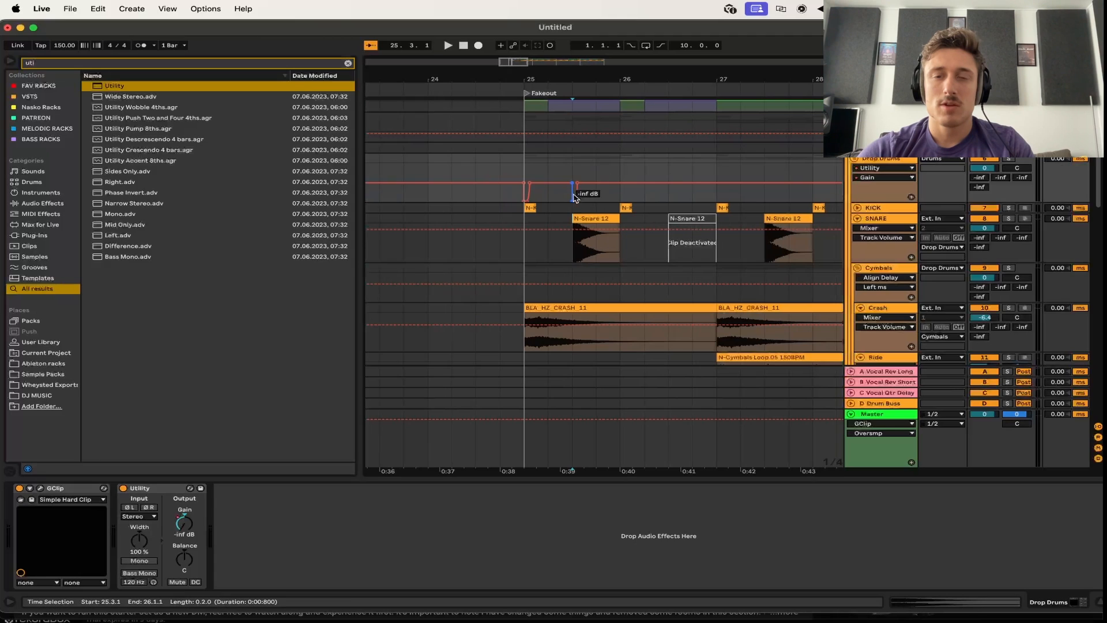
drag(597, 173, 519, 171)
key(a)
click(864, 177)
click(865, 177)
click(168, 488)
key(super+r)
text(SC)
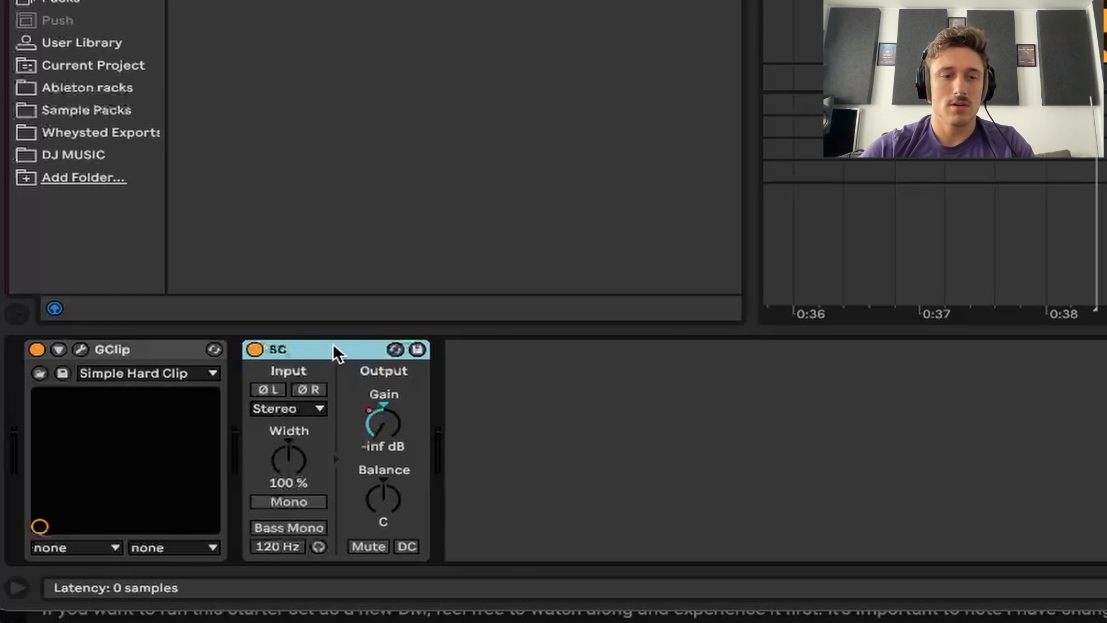
key(Return)
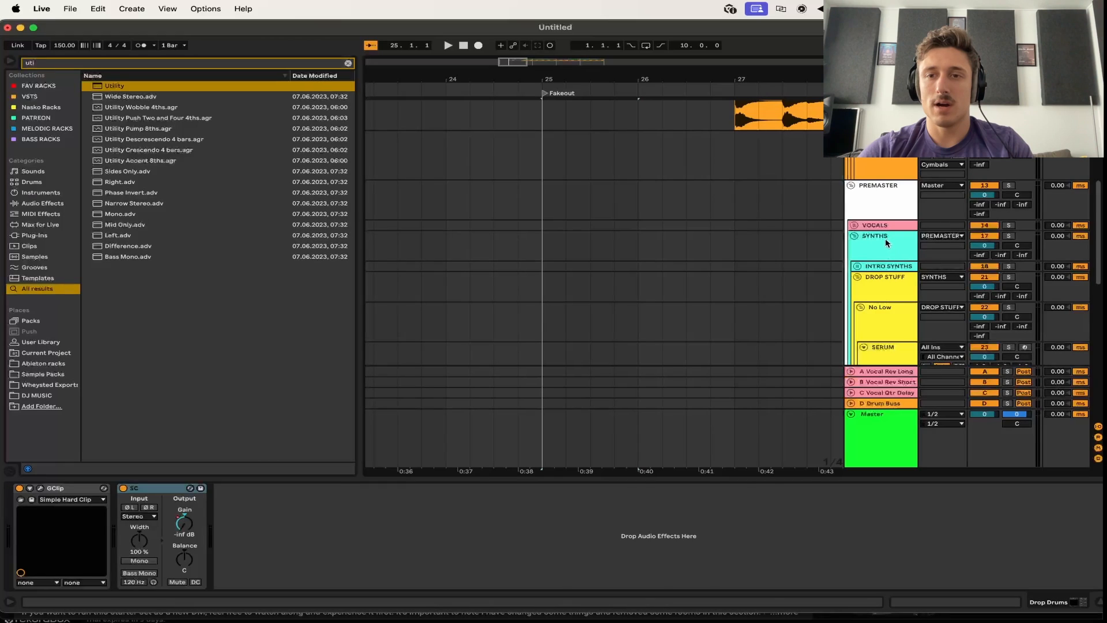
Paste the SC Utility device after GClip on the SYNTHS group
click(884, 242)
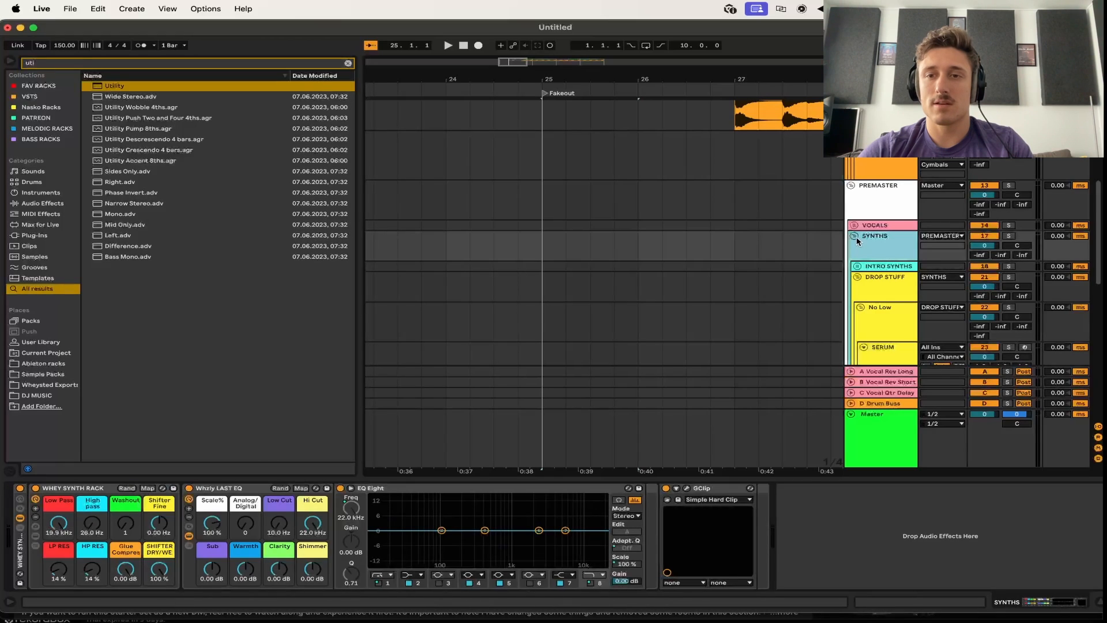
click(867, 500)
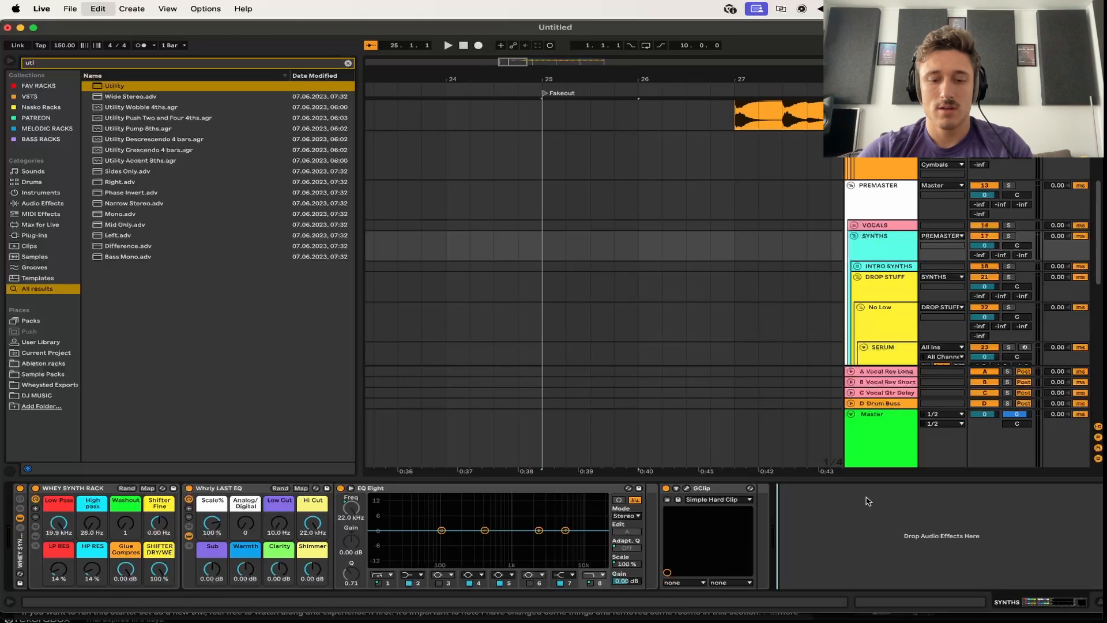
key(super+v)
Copy the bar 25 sidechain dips from Drop Drums into the SYNTHS group's SC Gain automation and select that bar
scroll(806, 306, up, 1)
scroll(805, 306, down, 2)
key(a)
scroll(776, 289, down, 3)
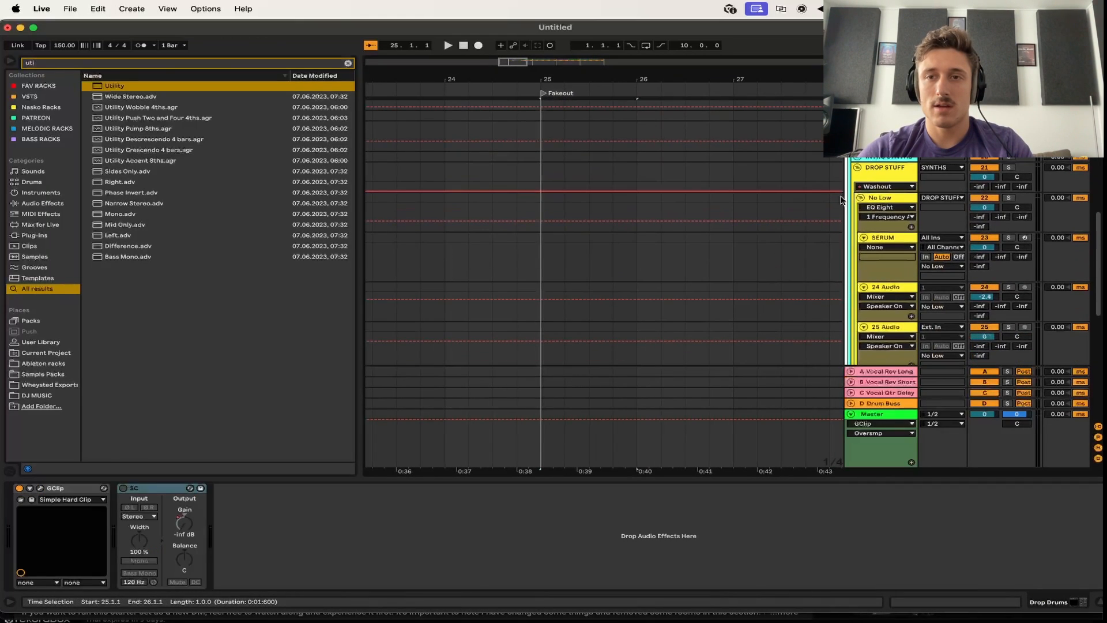
click(884, 126)
drag(637, 192, 540, 193)
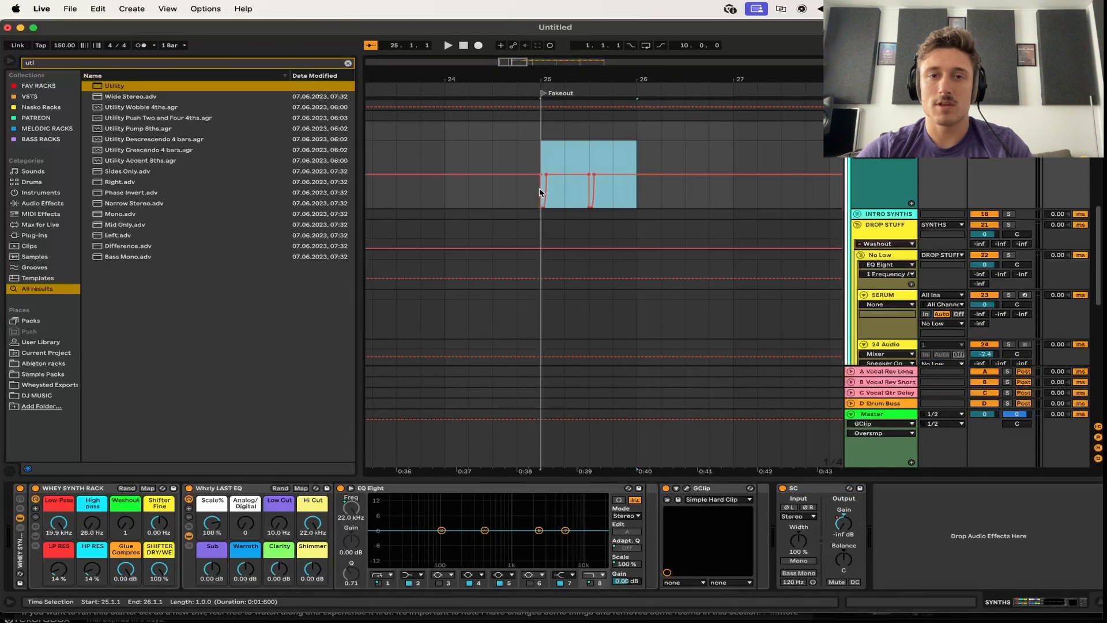
Duplicate the one-bar sidechain pattern in the SYNTHS SC Gain automation up to Build 2 at bar 41, and hide the automation
key(super+d)
key(super+d)
key(super+d)
key(super+d)
key(super+d)
key(super+d)
key(super+d)
key(super+d)
key(super+d)
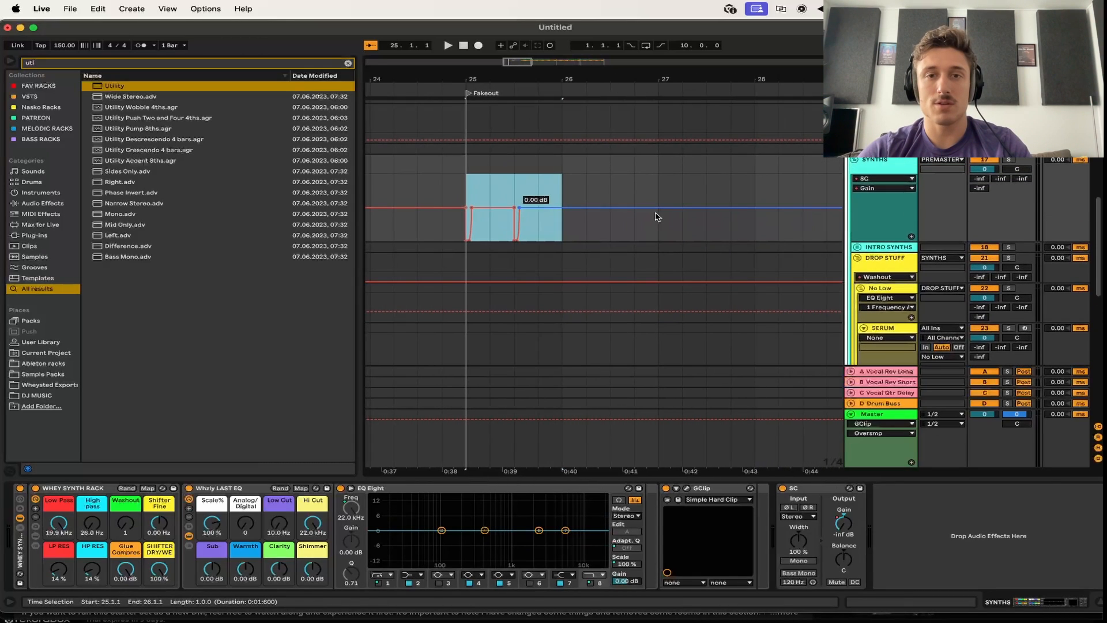
key(super+d)
key(super+d)
key(super+d)
key(super+d)
key(super+d)
key(super+d)
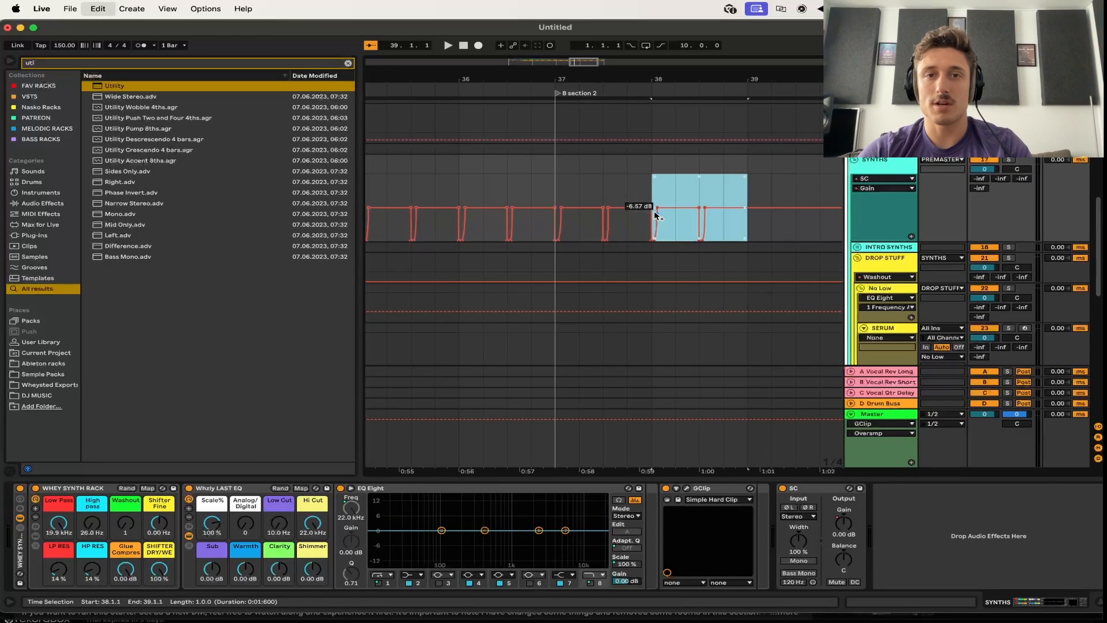
scroll(656, 216, down, 5)
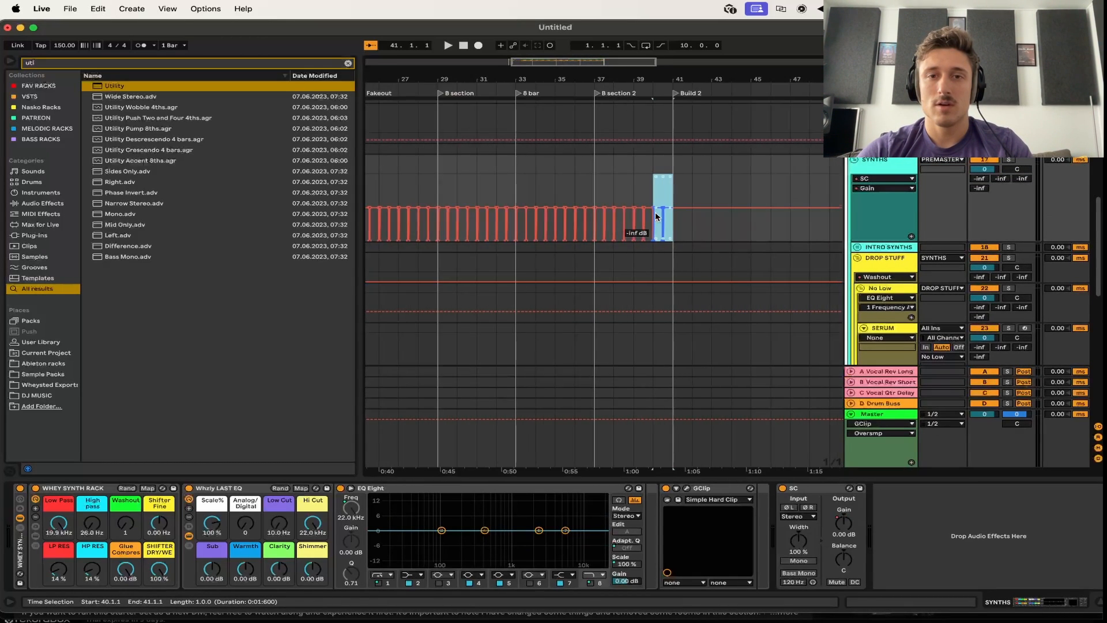
scroll(658, 216, left, 6)
key(a)
Select the empty 24 Audio track below SERUM in the No Low group
scroll(744, 242, down, 5)
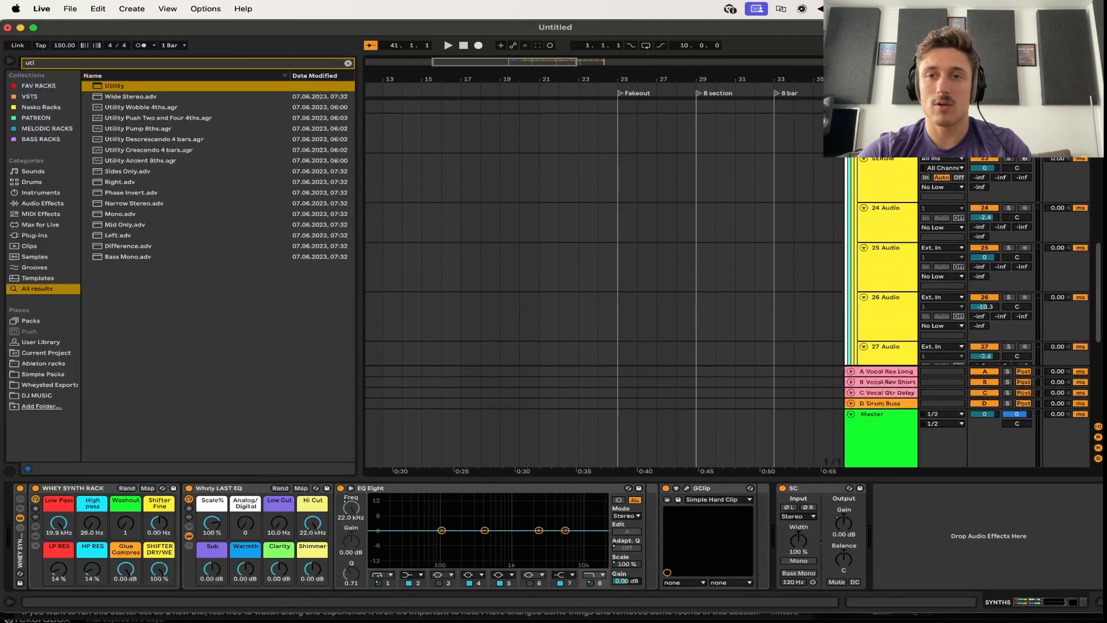
click(882, 119)
scroll(721, 186, up, 5)
scroll(721, 186, up, 4)
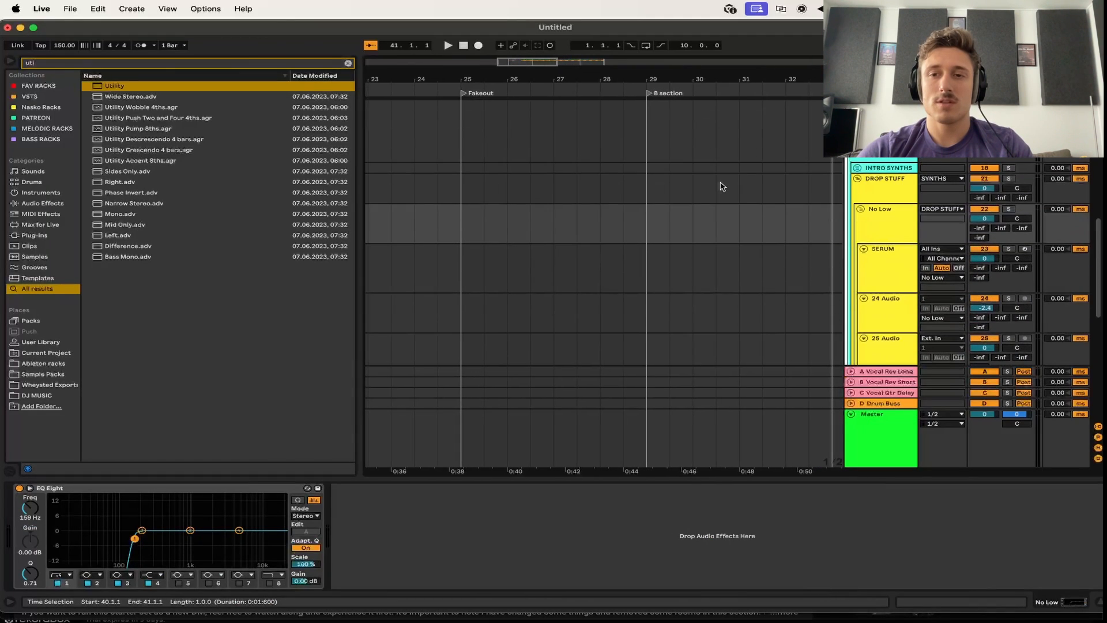
scroll(721, 185, down, 2)
scroll(721, 186, left, 2)
click(872, 238)
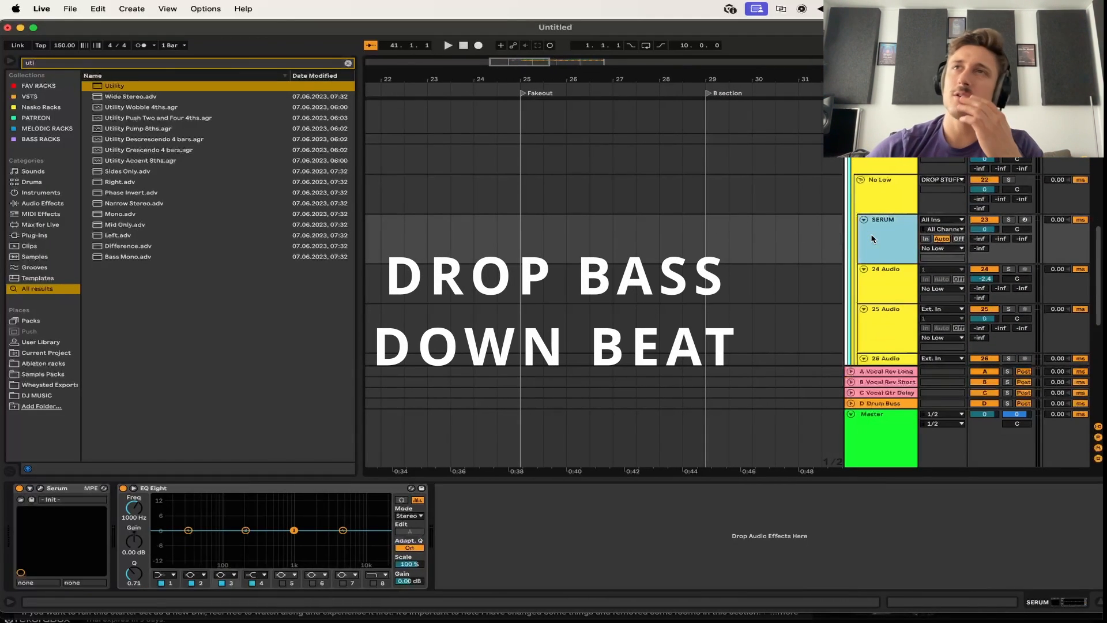
click(885, 291)
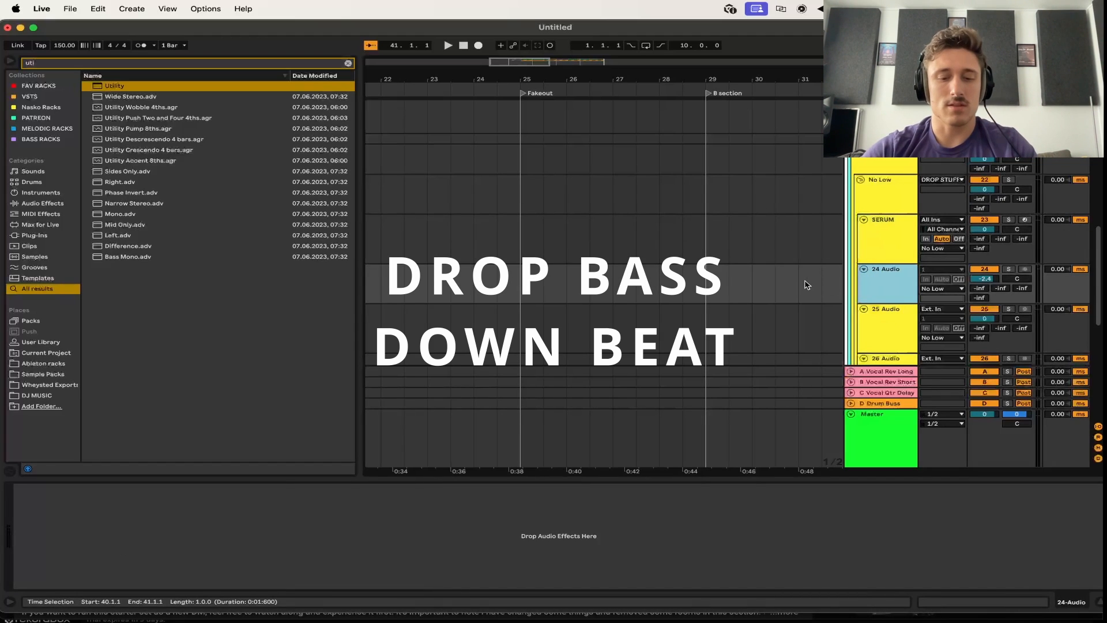
Search the browser for "bass" and place N-Tearout Bass One Shot 10 E on the 24 Audio track at bar 25
key(super+f)
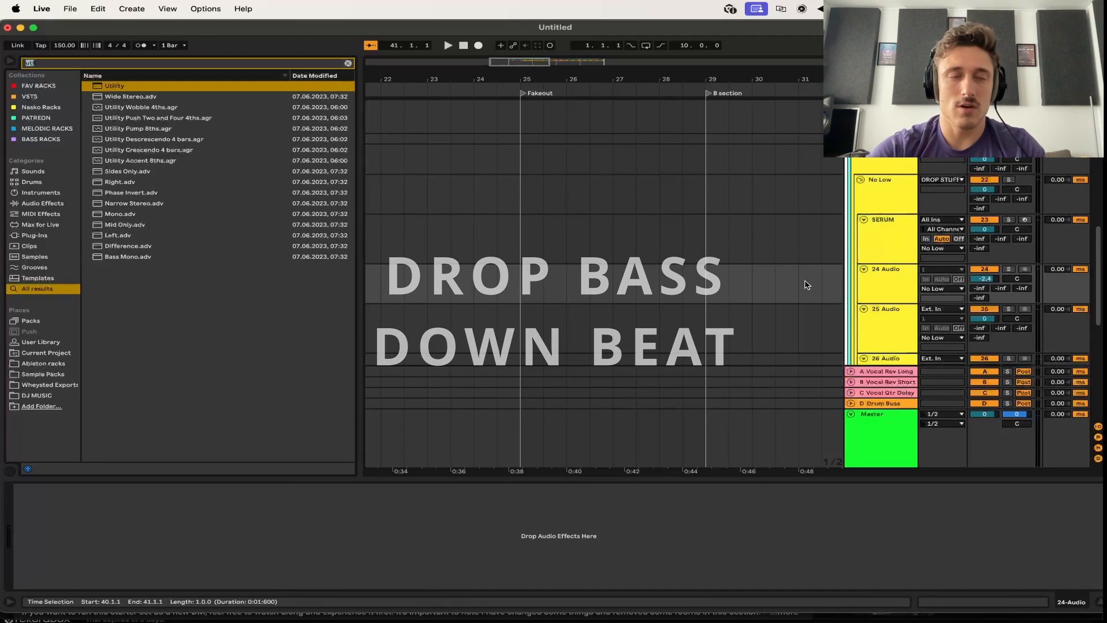
click(349, 64)
text(bass)
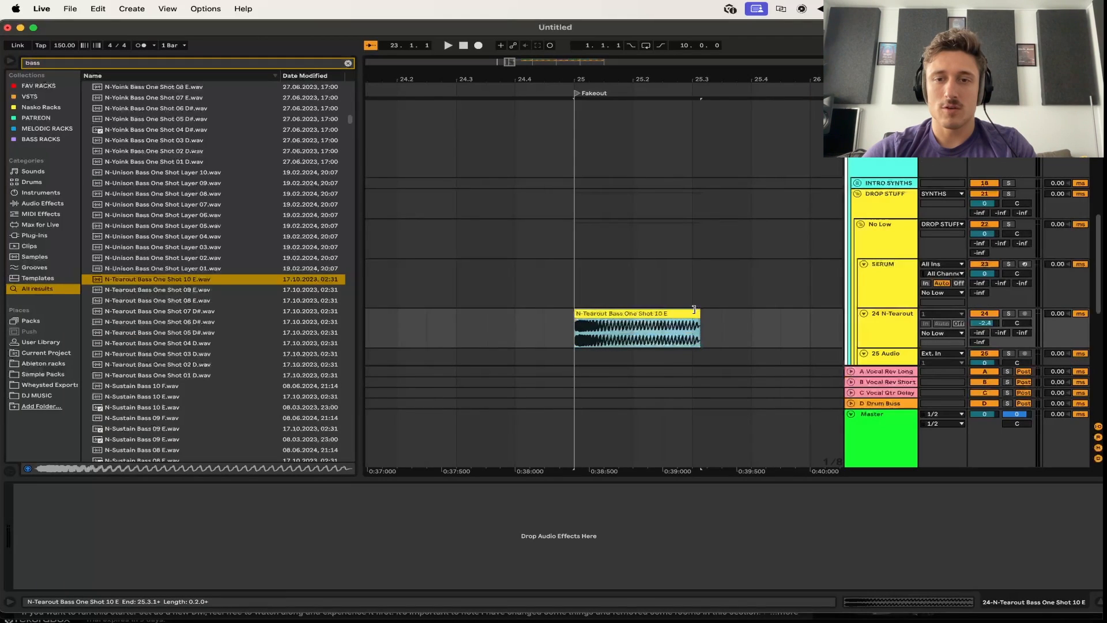
Trim the tearout bass clip to one beat, turn on Warp and choose a different warp mode for it
drag(694, 309, 633, 311)
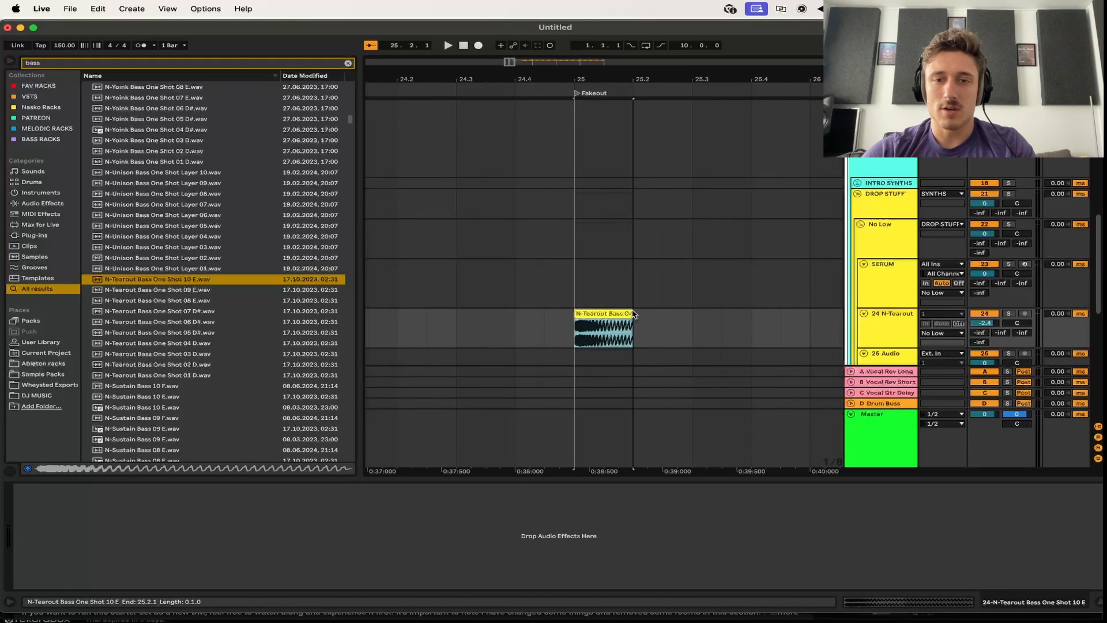
double_click(617, 313)
click(138, 506)
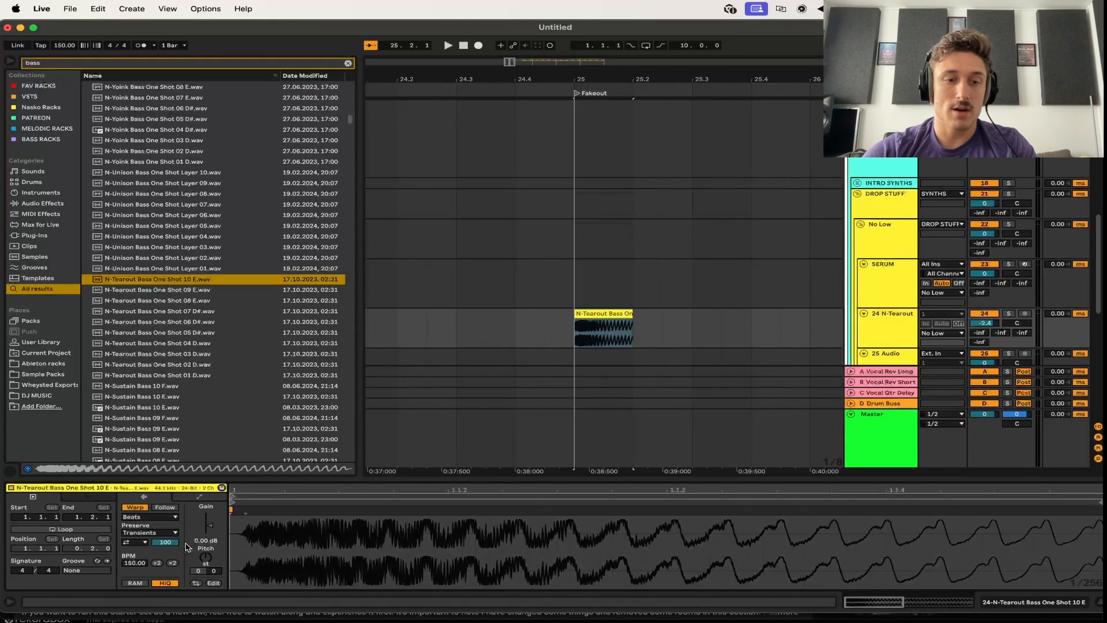
click(140, 517)
click(149, 568)
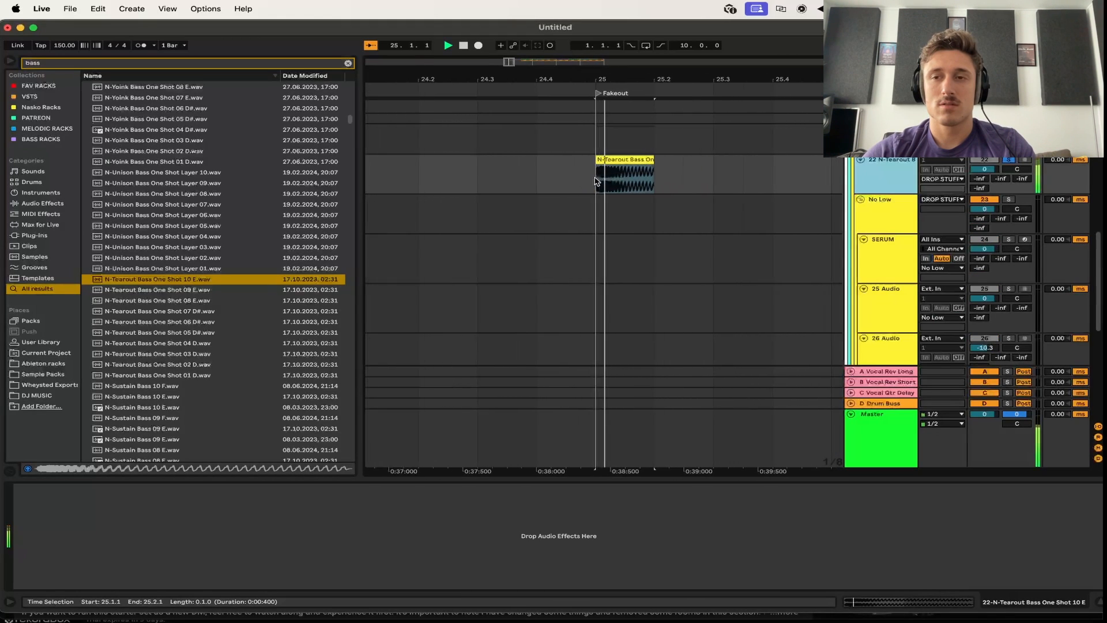
Play back the tearout bass clip from just before bar 25
click(564, 184)
key(s)
click(520, 181)
key(space)
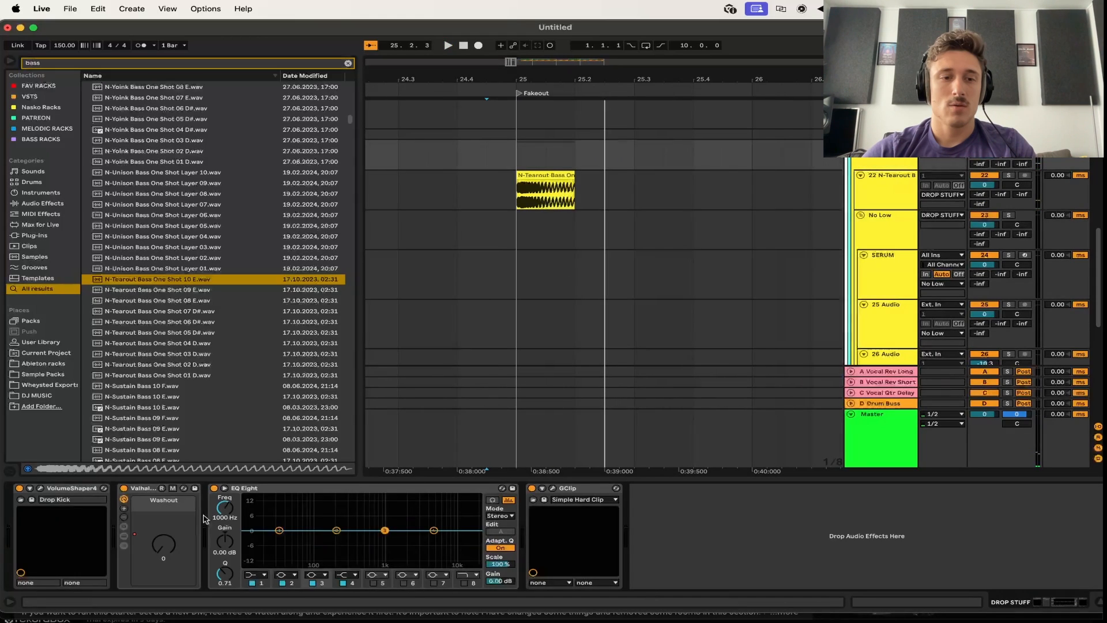
Inspect the ValhallaRoom reverb inside the DROP STUFF group's Washout rack and test how the Washout macro drives it
click(125, 537)
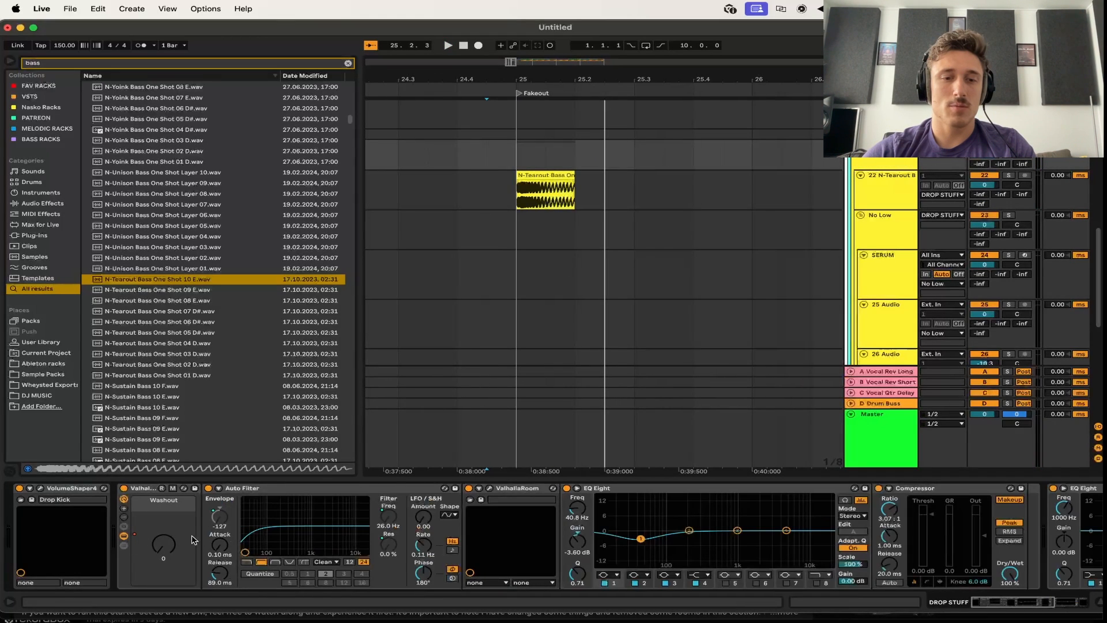
click(489, 489)
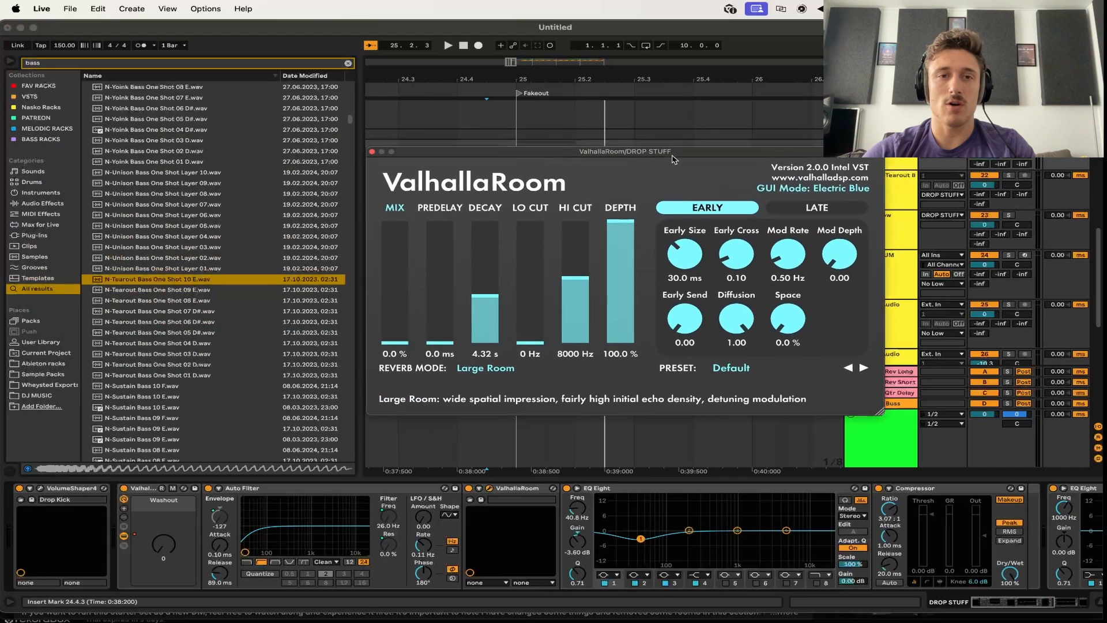
click(162, 552)
mouse_move(162, 552)
mouse_down()
mouse_move(163, 525)
mouse_move(163, 563)
mouse_up()
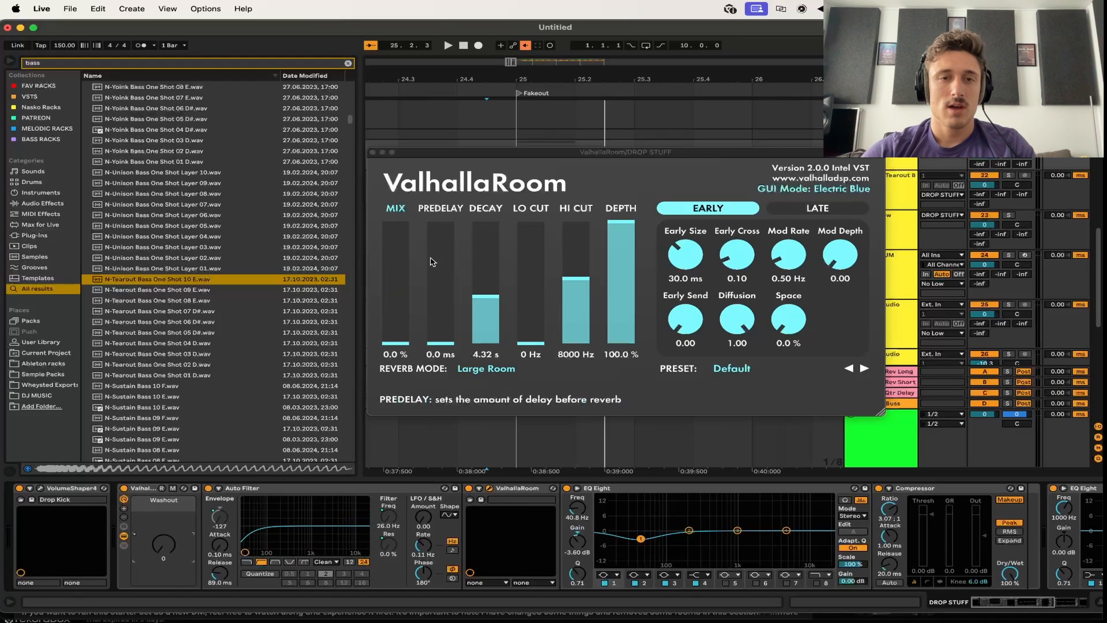
click(373, 153)
Draw a DROP STUFF Washout automation ramp rising over the bass clip's second half to beat 25.2, and play it back
key(a)
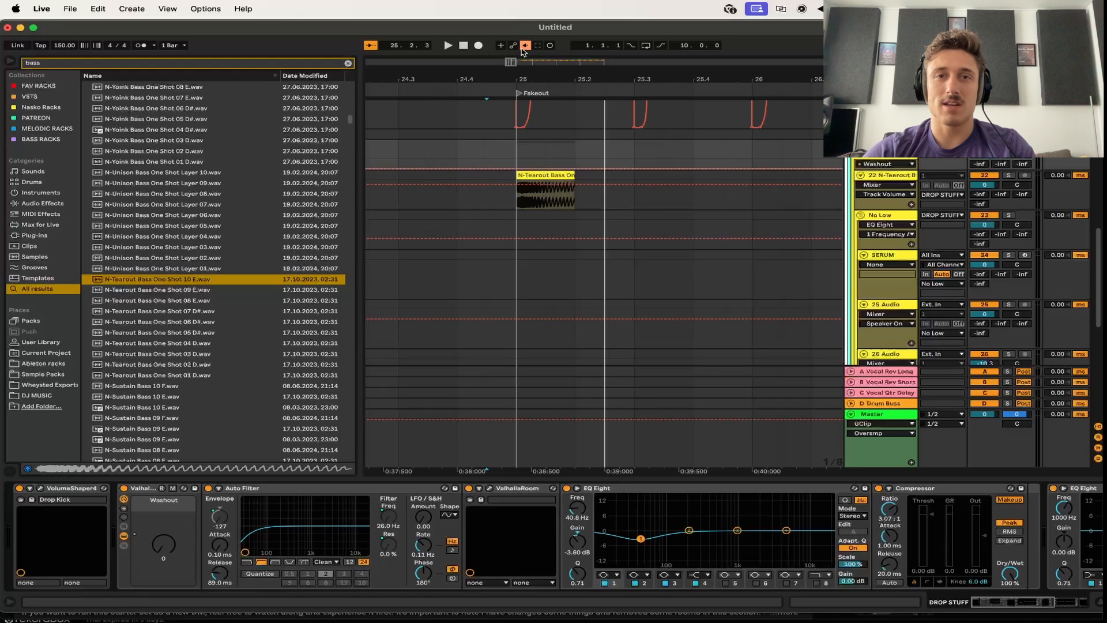
scroll(546, 122, up, 4)
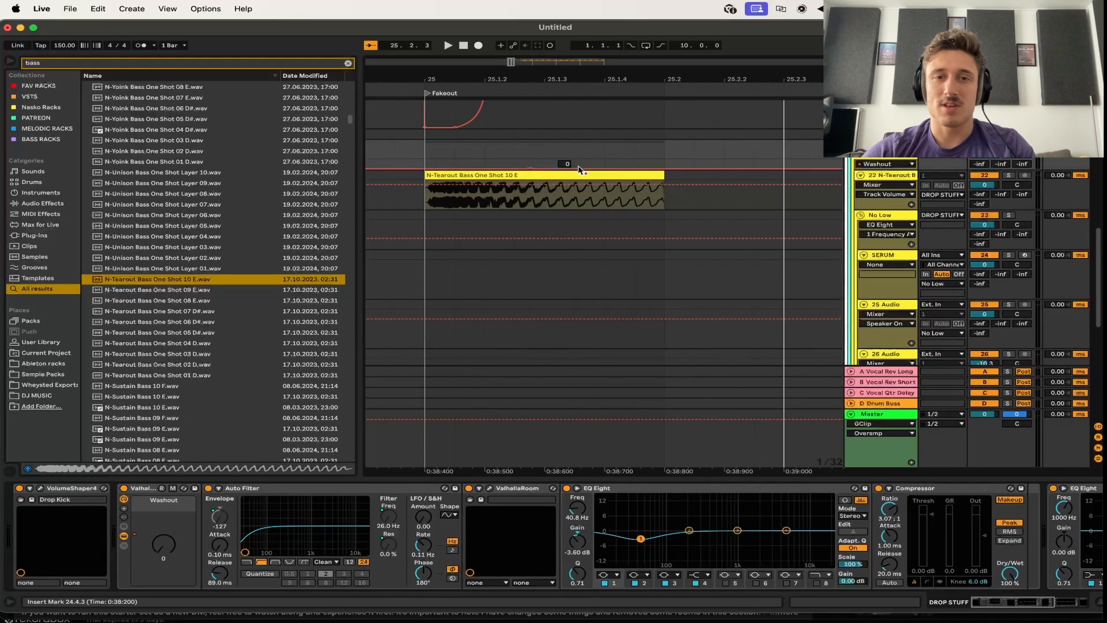
scroll(875, 167, up, 2)
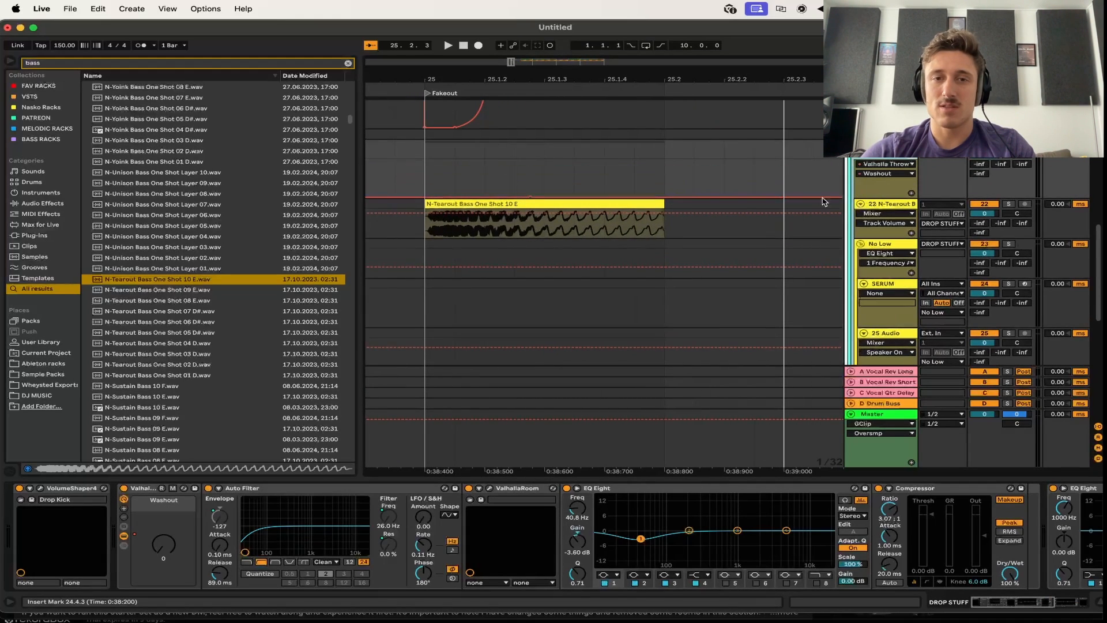
drag(664, 198, 664, 175)
click(414, 175)
key(space)
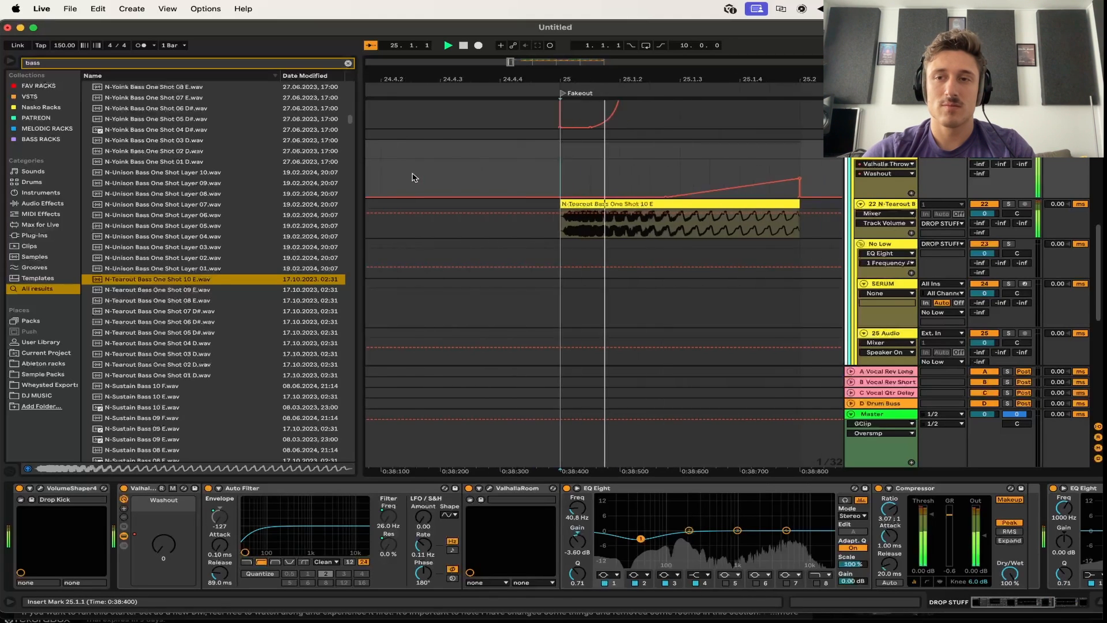
Play back the tearout bass clip with its Washout ramp from bar 25
key(space)
key(space)
key(space)
key(space)
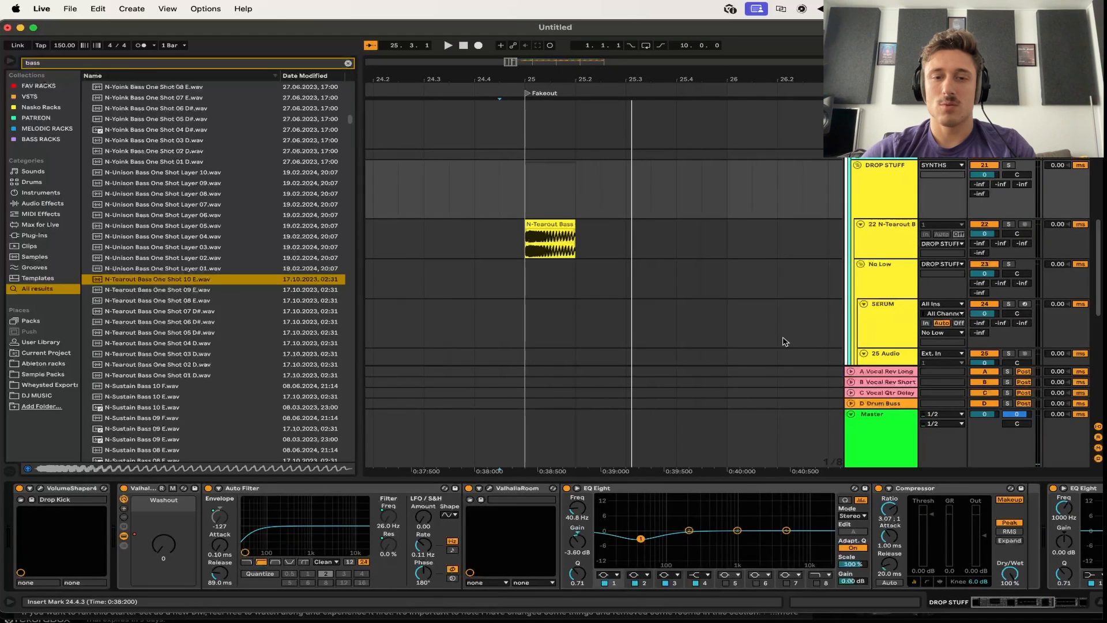
Fold the Washout rack's devices, search the browser for "w - fakeout" and insert W - FAKEOUT RACK after it on DROP STUFF
click(124, 535)
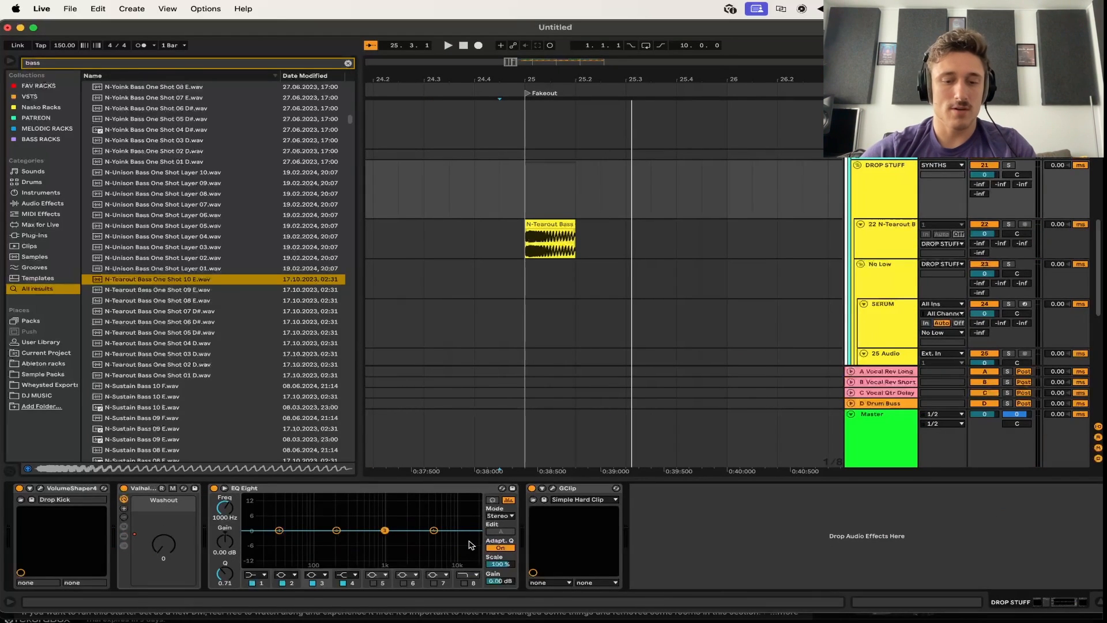
text(w -)
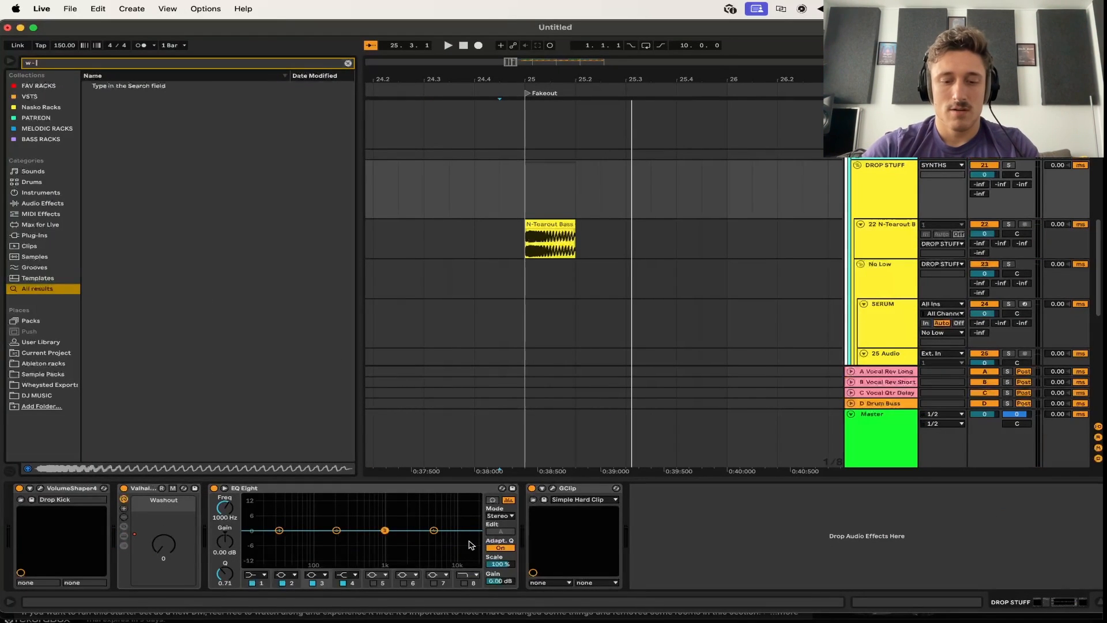
text( fakeout)
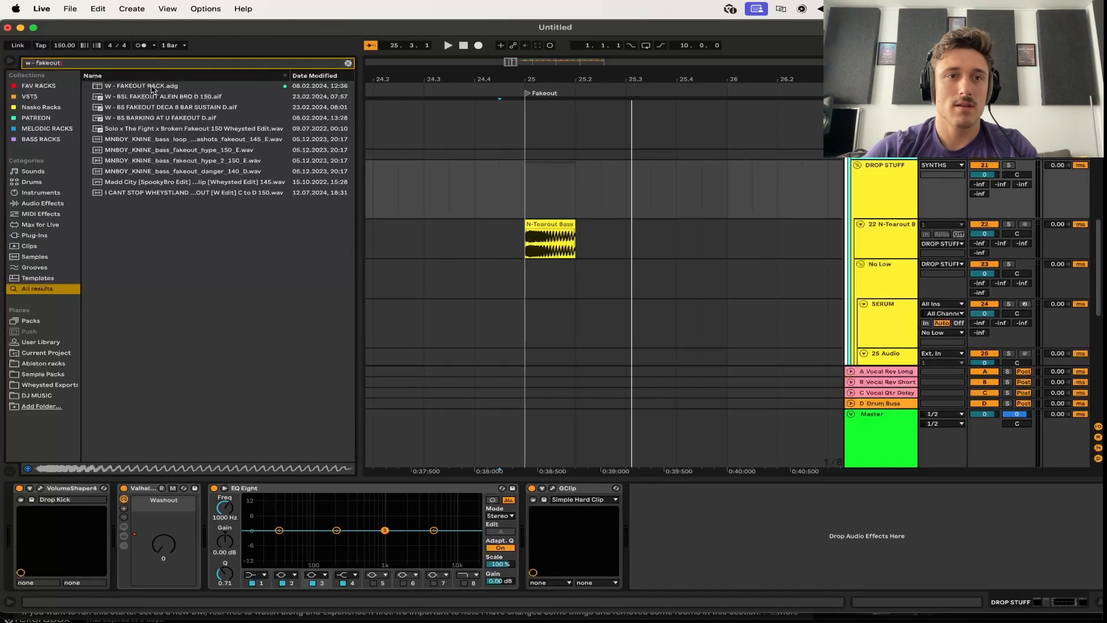
drag(153, 88, 187, 162)
drag(221, 456, 209, 513)
Set the FAKEOUT rack's D macro to 127 and, with the D Resonance EQ expanded, set RES to 5.43 dB
drag(327, 526, 327, 490)
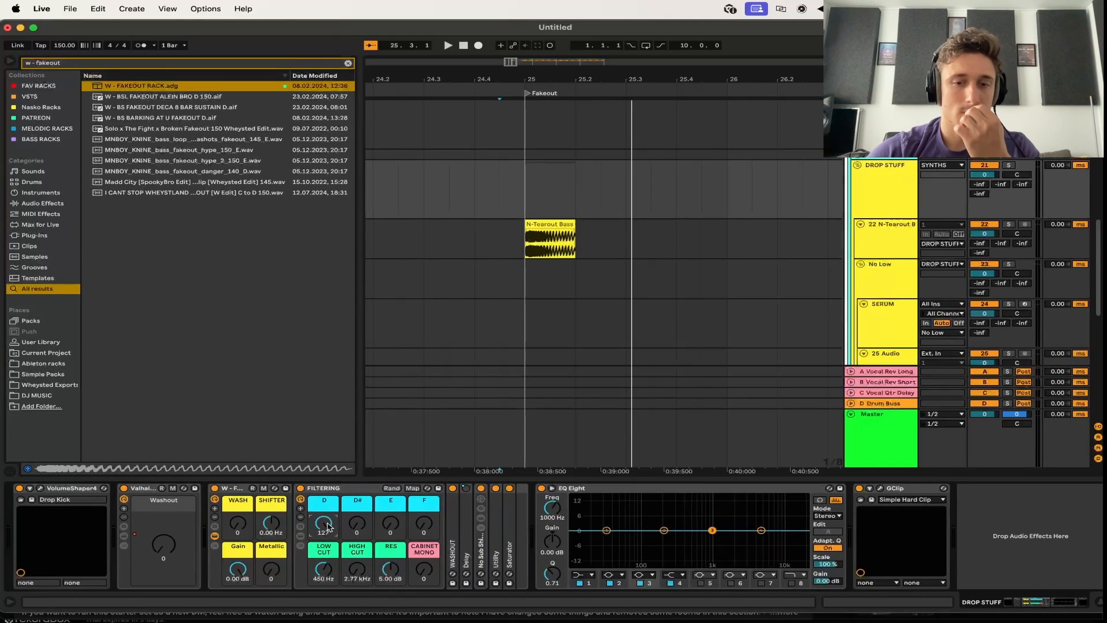
click(300, 536)
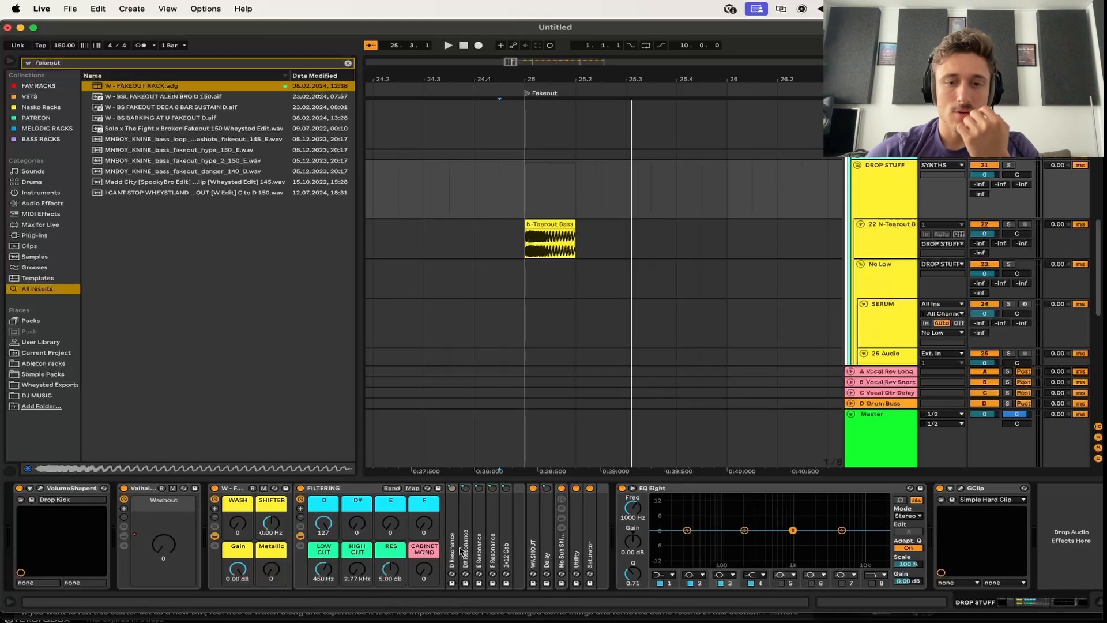
double_click(454, 549)
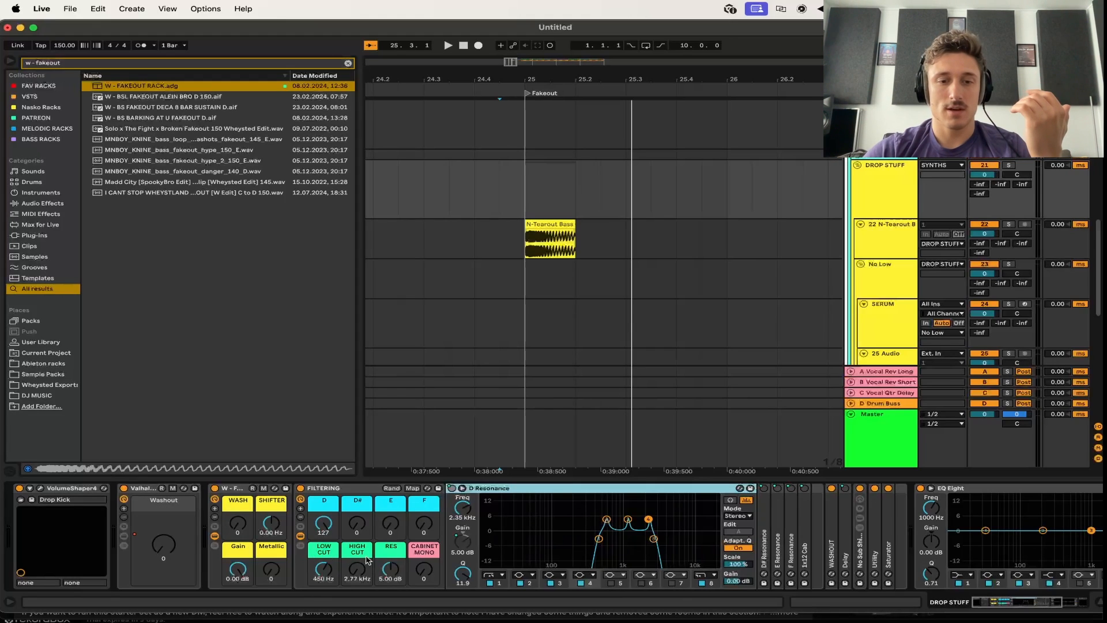
drag(390, 569, 390, 560)
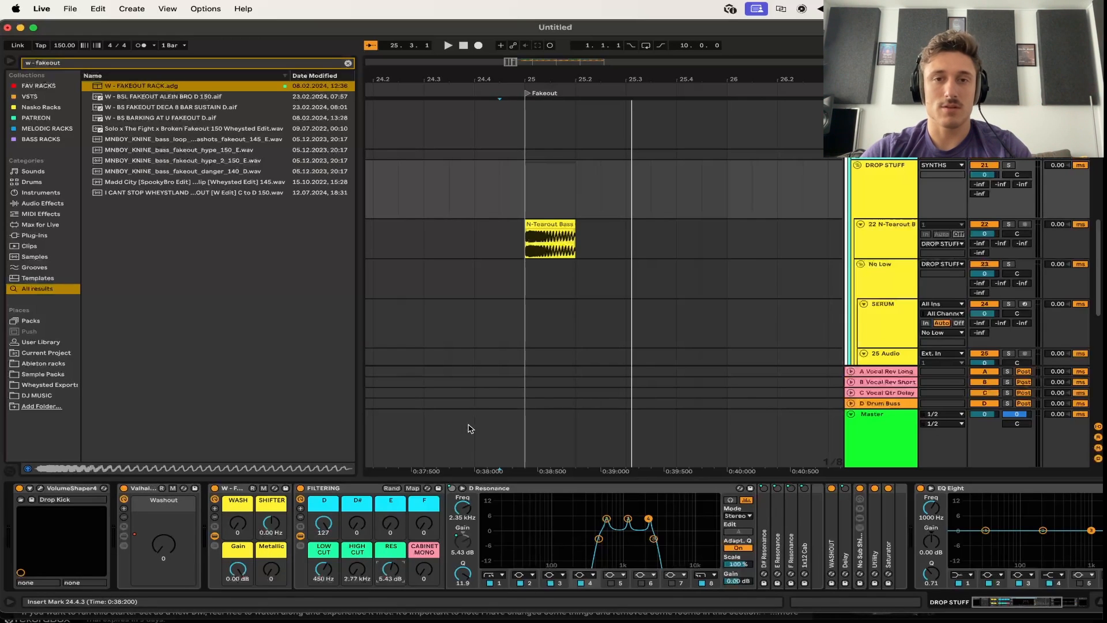
Duplicate the one-beat tearout bass clip three times to fill bar 25
click(549, 225)
key(ctrl+d)
key(ctrl+d)
key(ctrl+d)
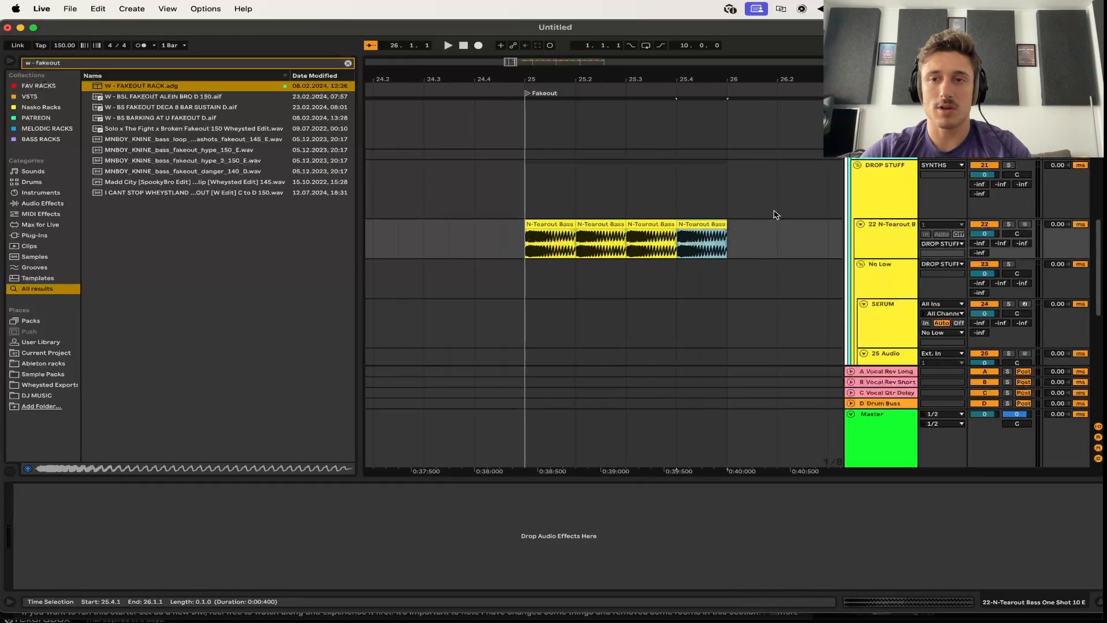
Automate the FAKEOUT rack's Device On so it stays off until beat 25.2, and play it back from bar 25
click(880, 227)
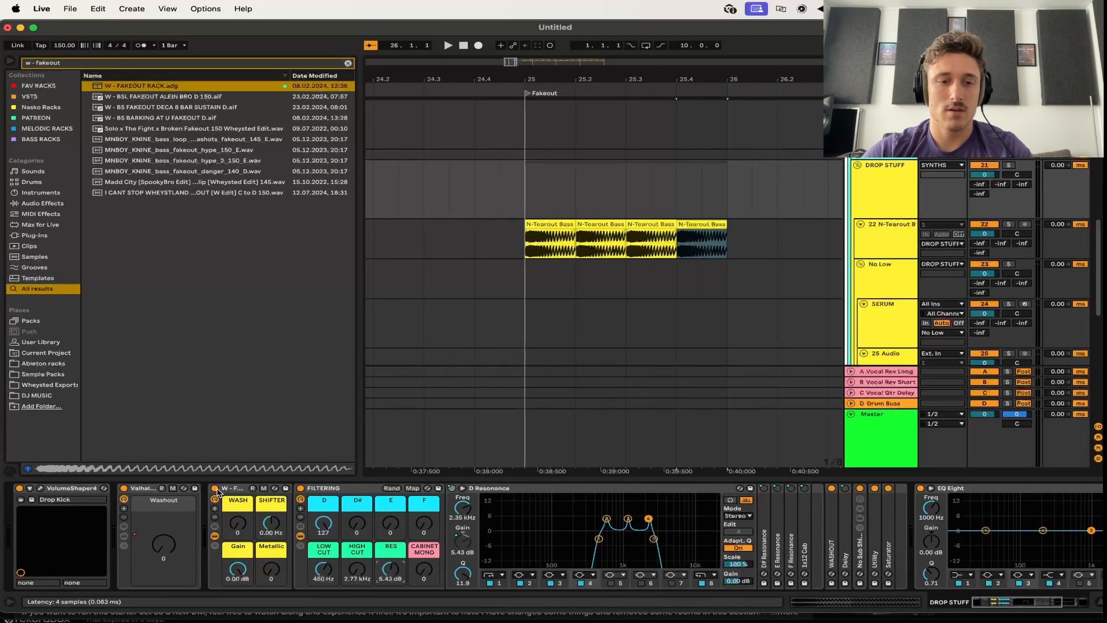
key(a)
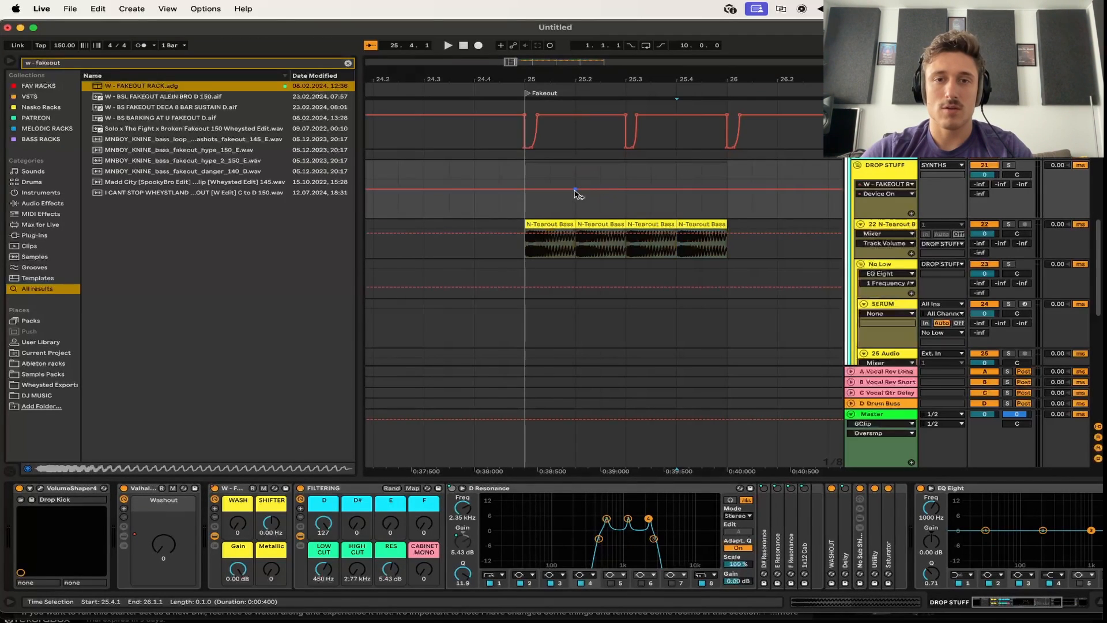
drag(565, 191, 566, 208)
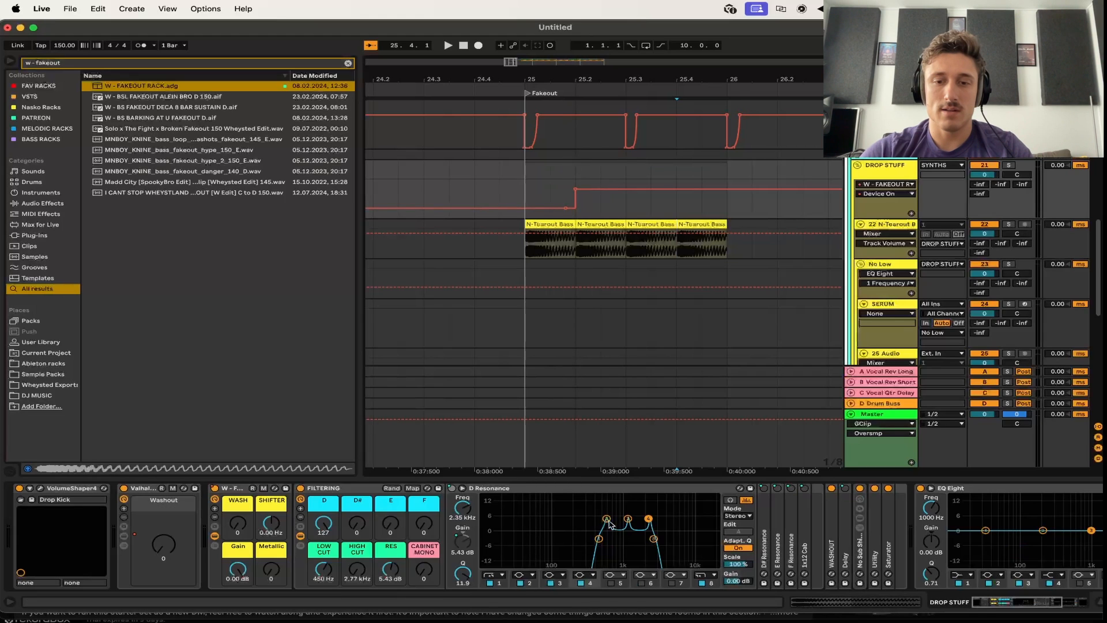
click(536, 196)
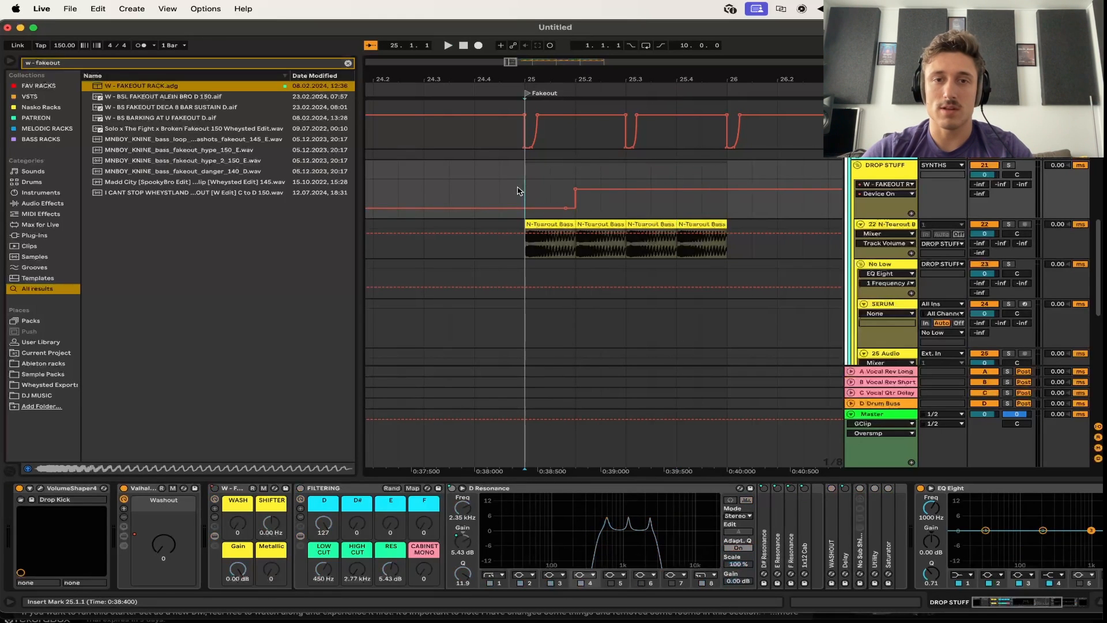
key(space)
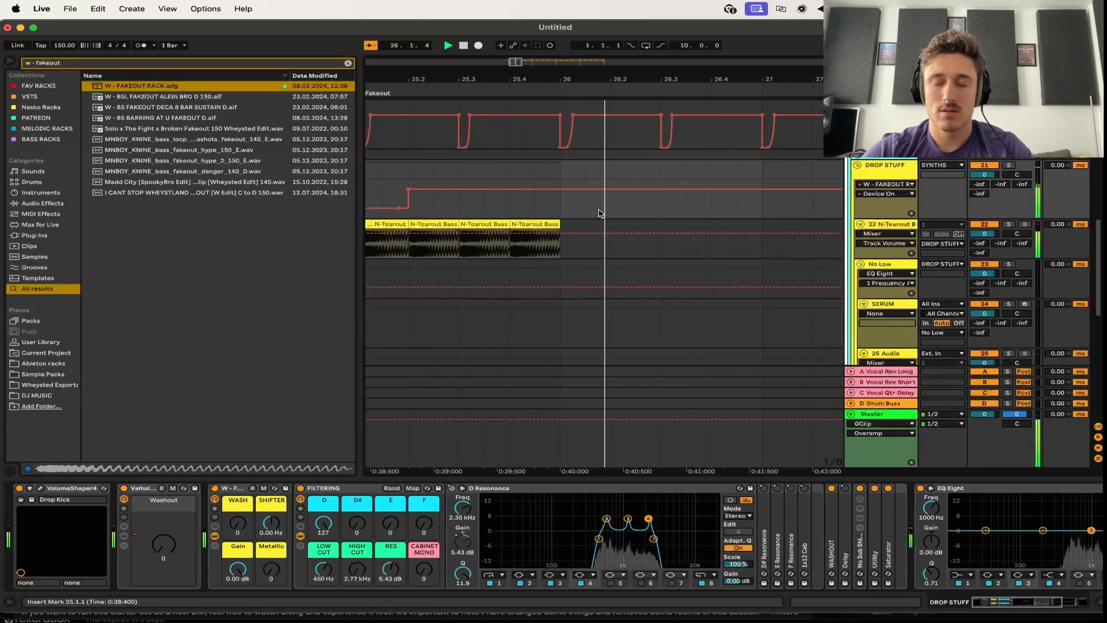
Deactivate the tearout bass clip at beat 26.4 and play back the bass pattern
key(a)
scroll(564, 210, up, 10)
key(space)
click(558, 168)
key(0)
scroll(557, 167, down, 10)
click(472, 285)
key(space)
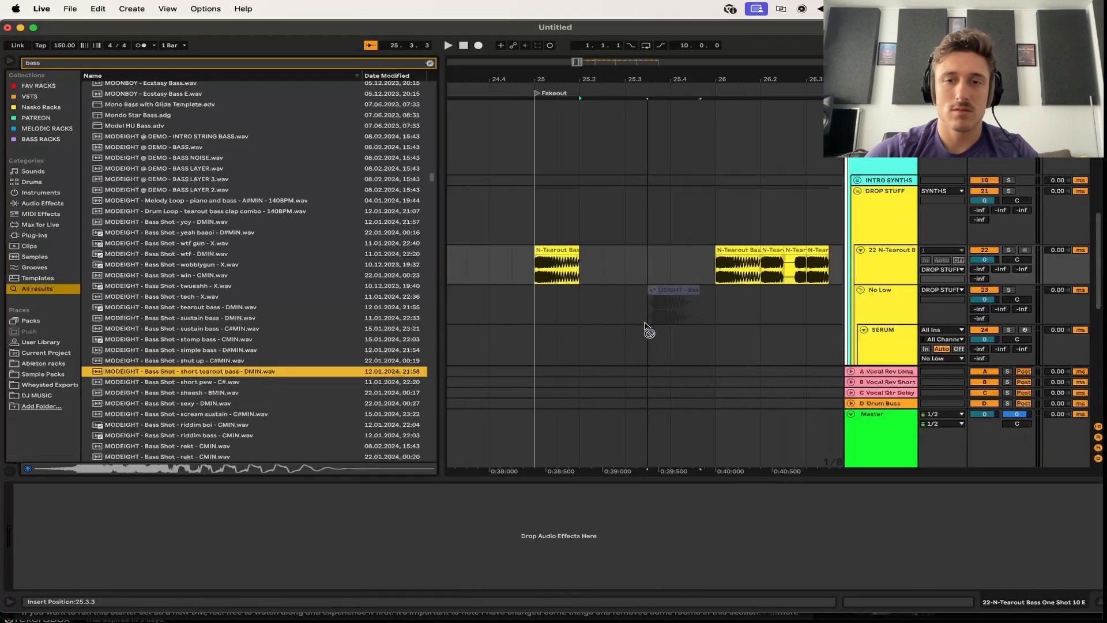
Place the MODEIGHT short tearout bass DMIN sample at 25.2, trim it to one beat and repeat it on 25.3 and 25.4
drag(648, 320, 608, 277)
scroll(606, 276, up, 5)
drag(697, 250, 673, 250)
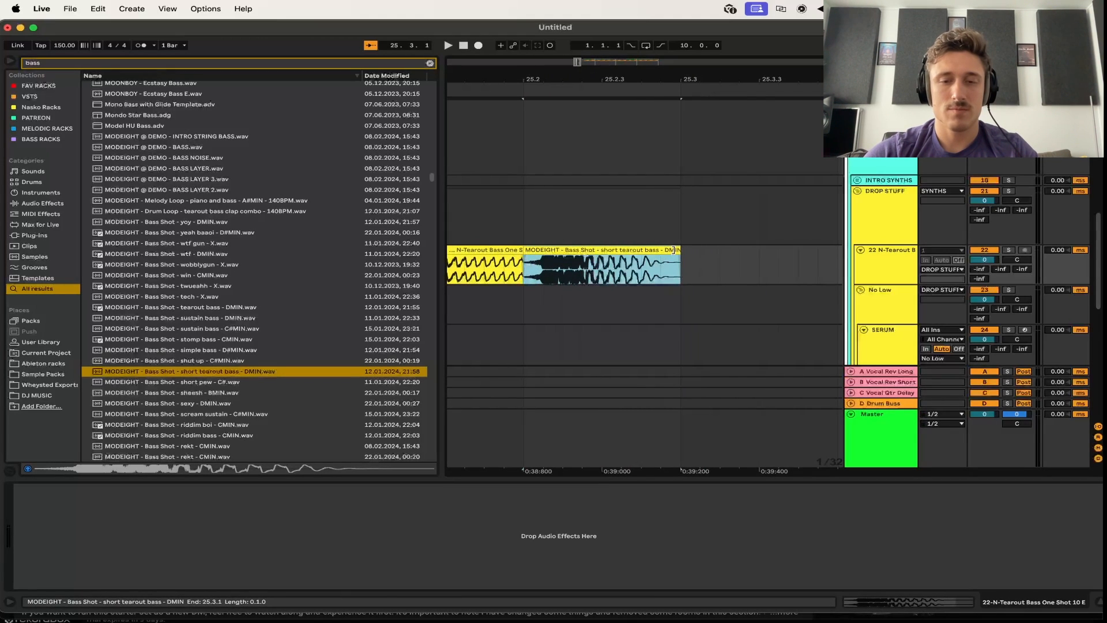
scroll(615, 276, down, 5)
Play back the bass pattern across bars 25 and 26
key(space)
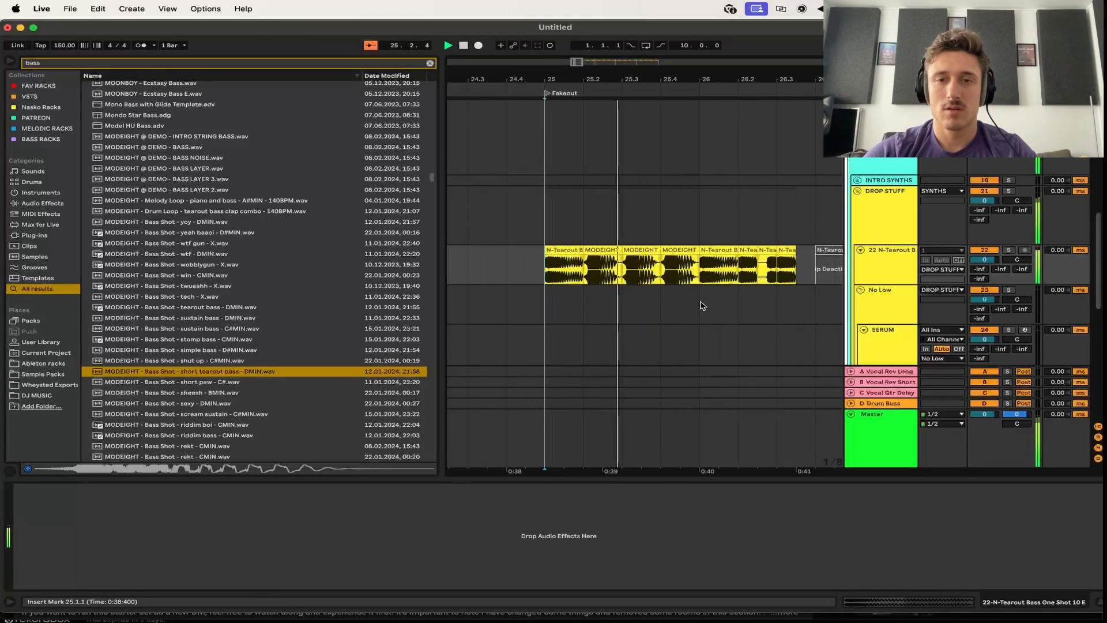
scroll(702, 294, right, 2)
scroll(703, 294, down, 1)
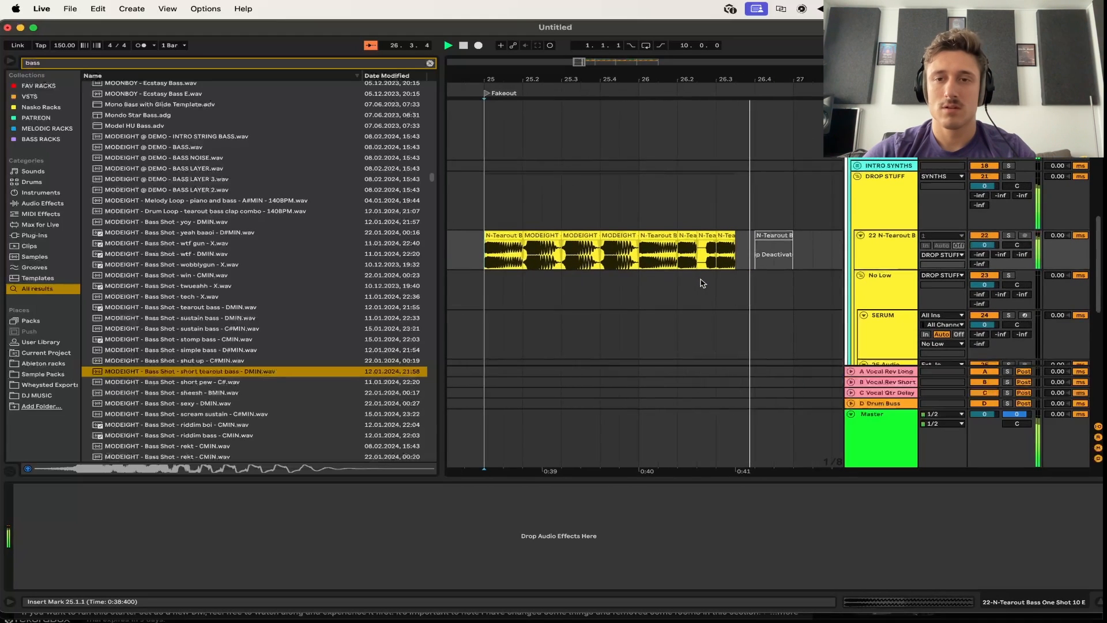
scroll(701, 282, right, 2)
key(space)
Replace the deactivated clip at 26.4 with the IVORY_Bass_One_Shot_Stab_Tonal_D_2 sample and play the pattern from bar 25
drag(698, 230, 716, 231)
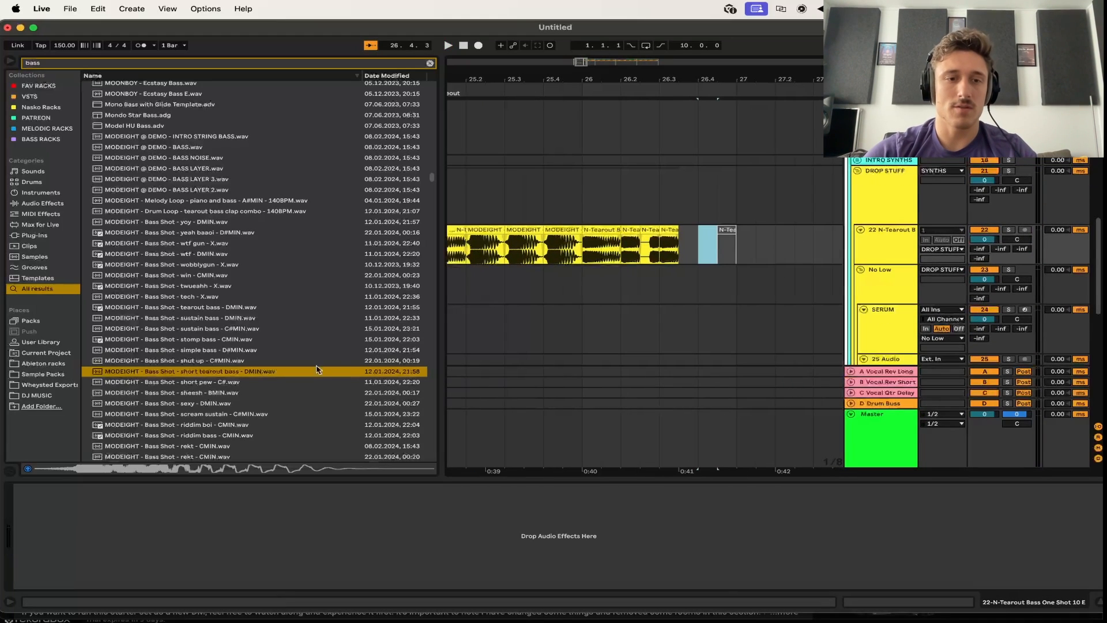
click(316, 371)
scroll(277, 392, down, 4)
click(244, 418)
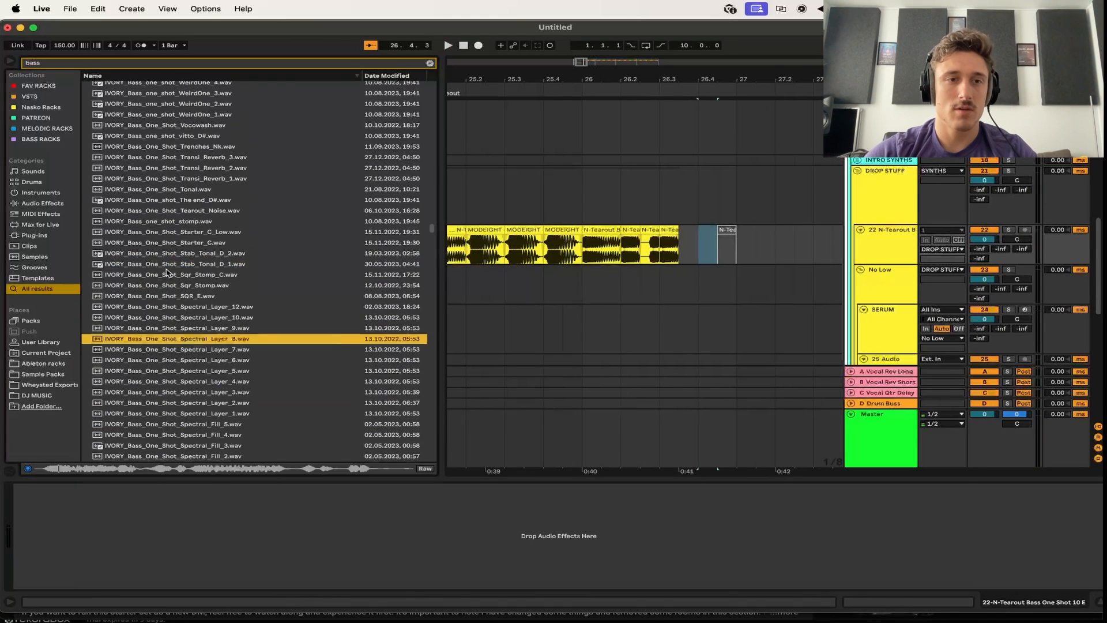
click(165, 253)
mouse_move(162, 254)
mouse_down()
mouse_move(720, 236)
mouse_move(708, 248)
mouse_move(735, 230)
mouse_up()
click(758, 232)
scroll(736, 229, down, 3)
click(582, 247)
key(space)
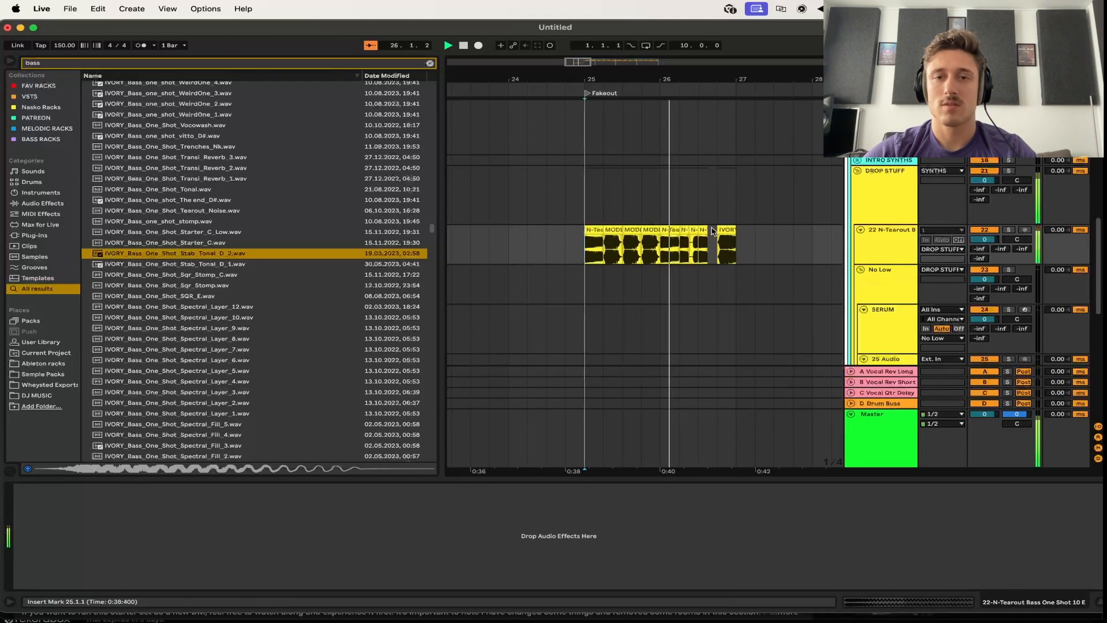
Duplicate the DROP STUFF Washout automation ramp from bar 25 into bar 26 and play it back
key(a)
key(a)
click(881, 202)
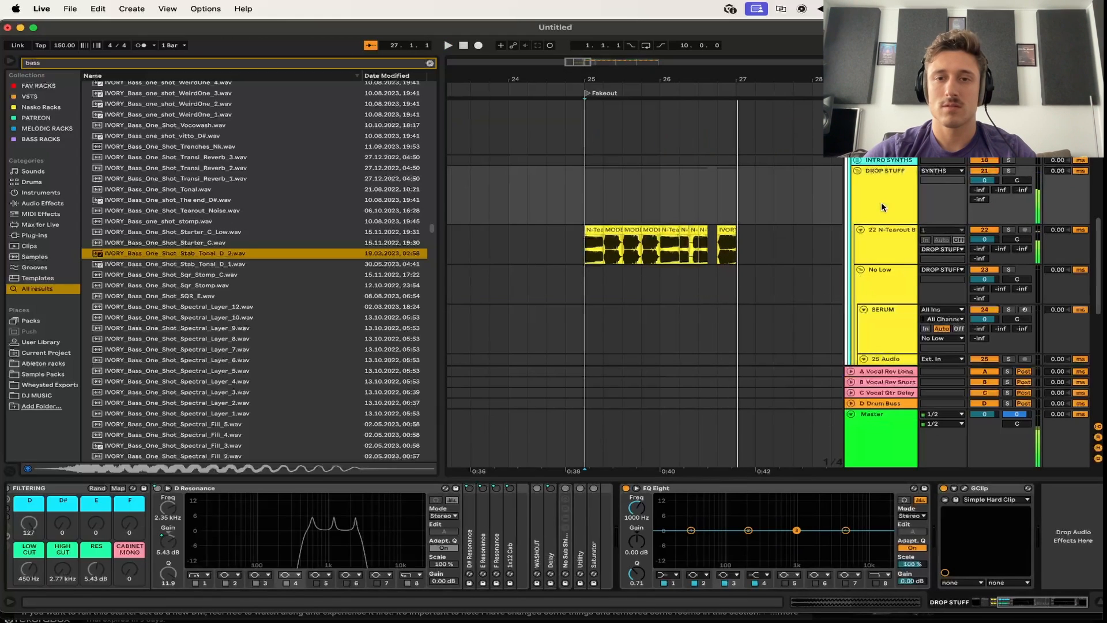
scroll(122, 526, left, 5)
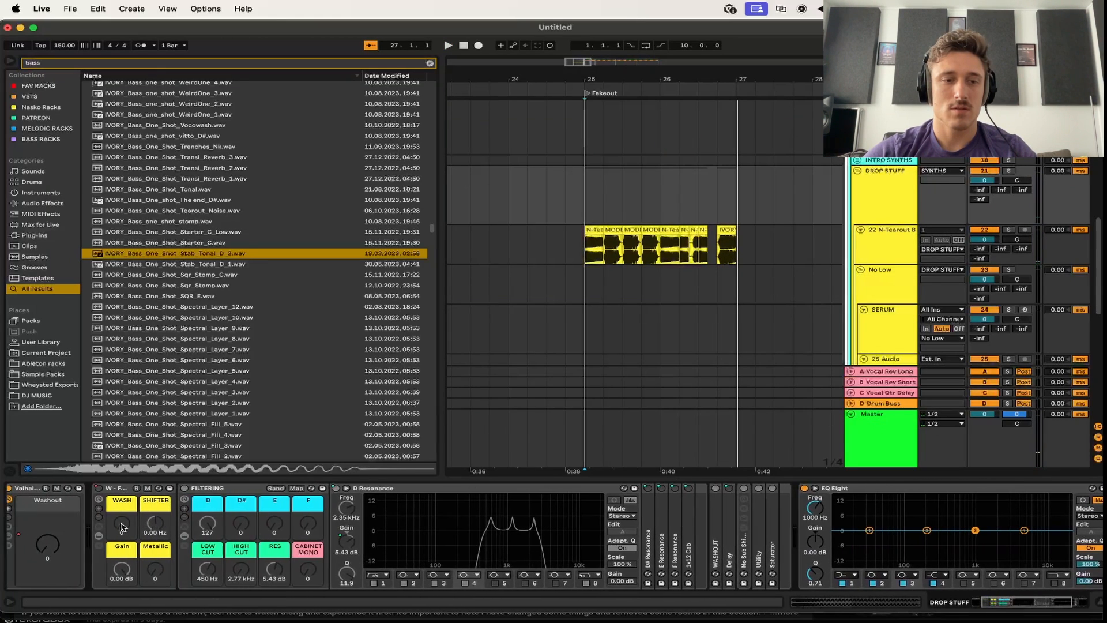
key(a)
drag(583, 206, 655, 208)
key(super+d)
click(585, 209)
key(space)
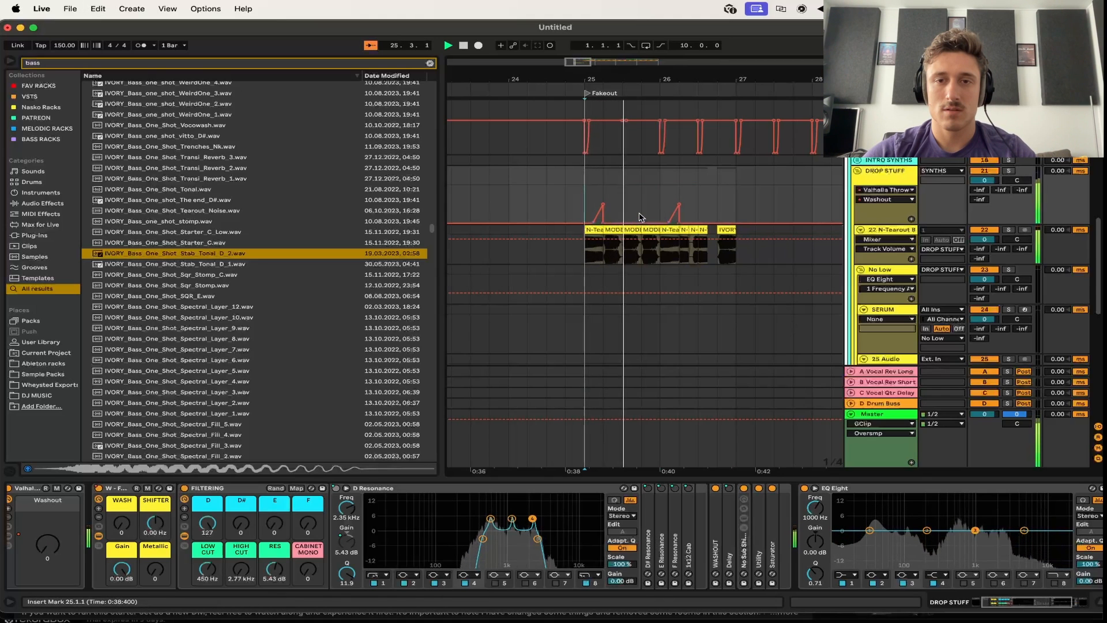
scroll(641, 216, up, 5)
key(space)
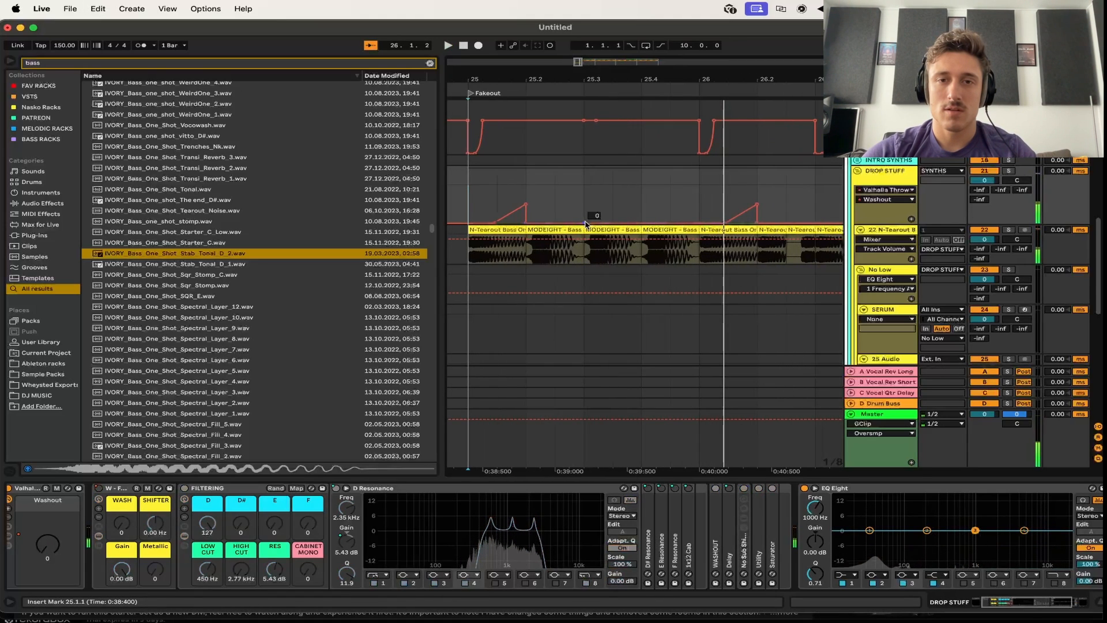
Draw a small Washout automation rise leading up to beat 25.4 and play it back
click(645, 225)
click(639, 225)
drag(628, 225, 641, 213)
key(space)
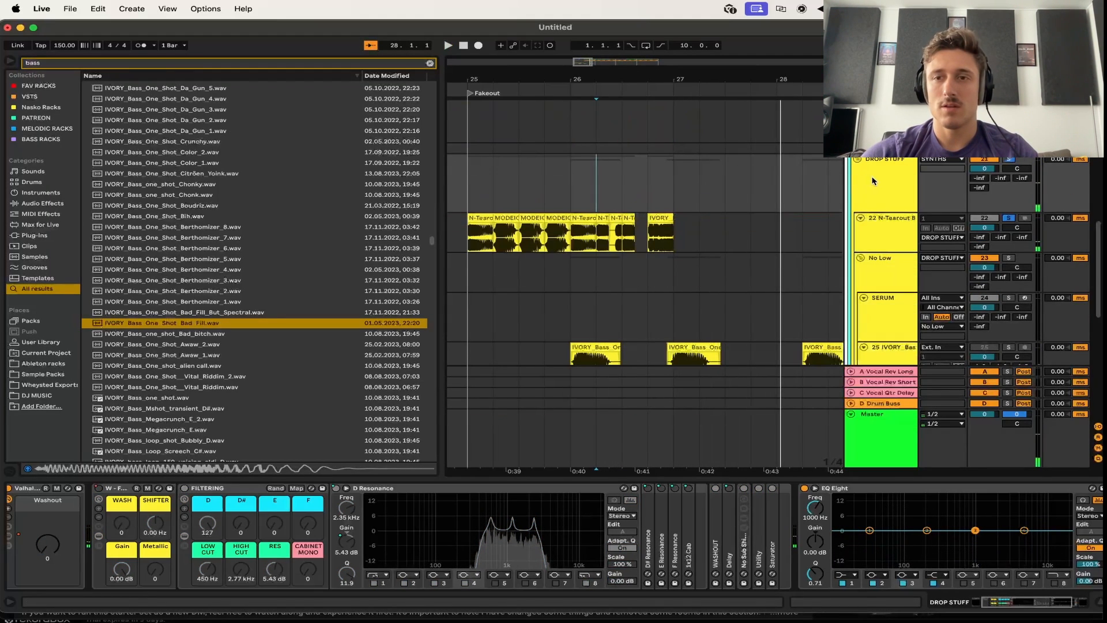
Check the FAKEOUT rack's Device On automation and audition the IVORY bass clip at 26.4
right_click(105, 491)
click(117, 496)
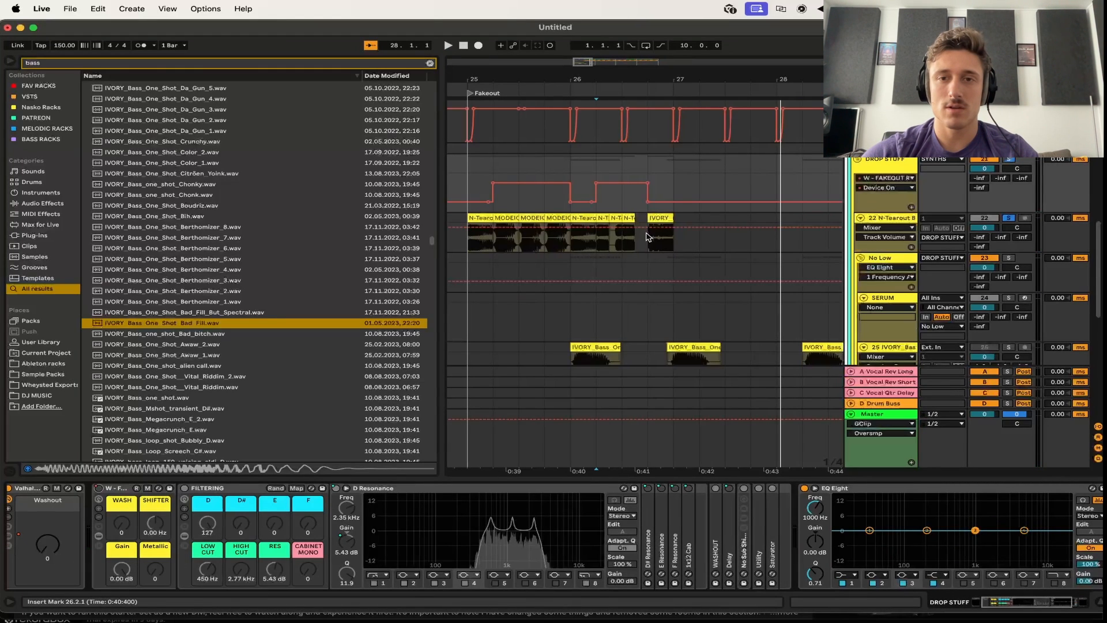
click(646, 234)
key(space)
key(space)
key(space)
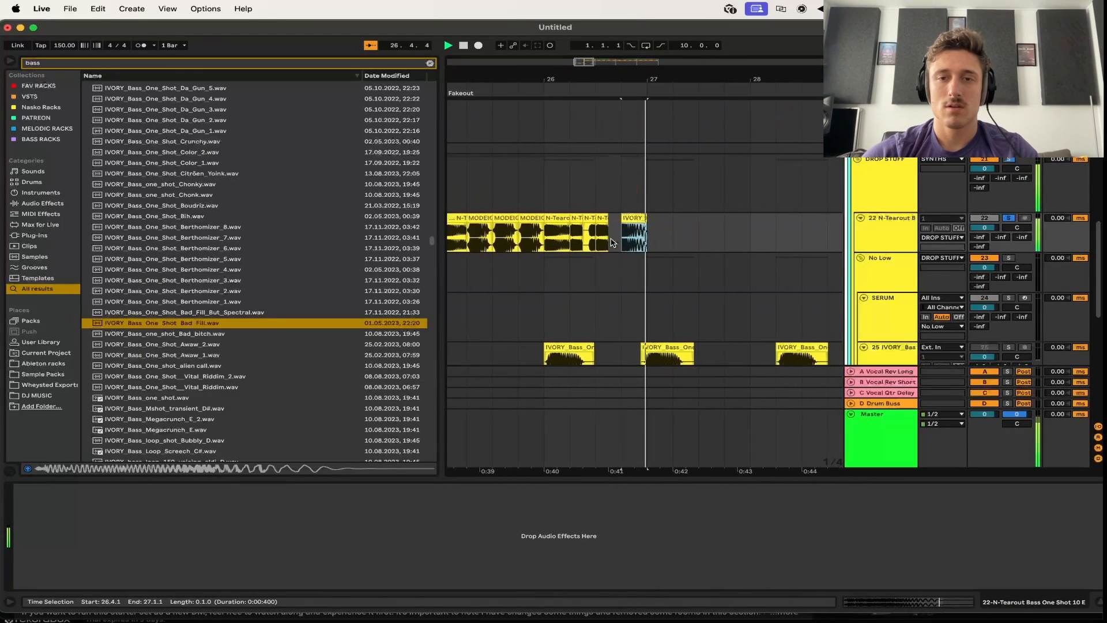
key(space)
key(space)
key(space)
drag(638, 239, 651, 239)
key(space)
key(space)
key(space)
key(space)
Turn off solo on the tearout bass track and play the drop from bar 25
key(s)
scroll(620, 243, left, 4)
click(536, 226)
key(space)
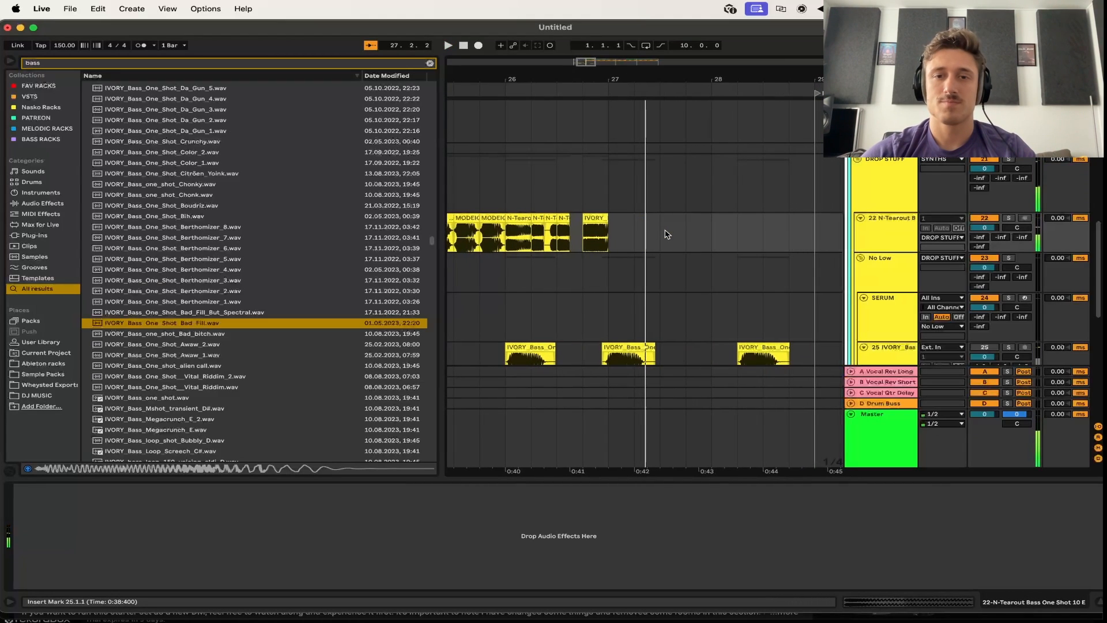
key(space)
Solo the IVORY bass track inside the No Low group and play it back from bar 27
scroll(665, 234, down, 4)
click(658, 220)
key(s)
scroll(658, 219, up, 3)
key(space)
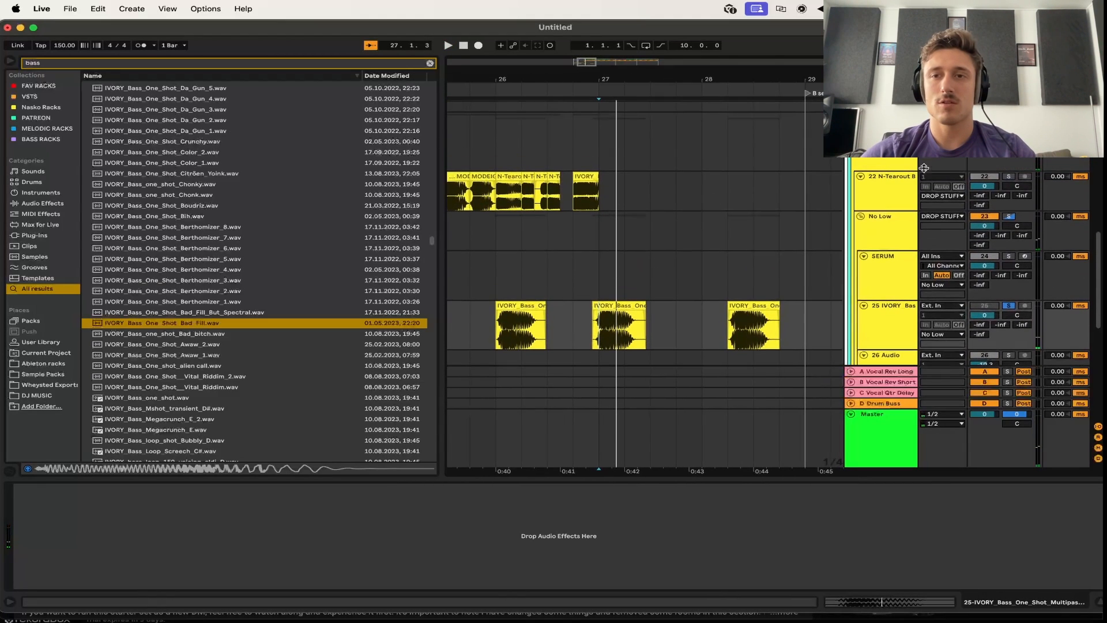
Select the empty 26 Audio track and search the browser for "chug"
click(882, 259)
scroll(874, 306, down, 4)
click(873, 237)
click(883, 280)
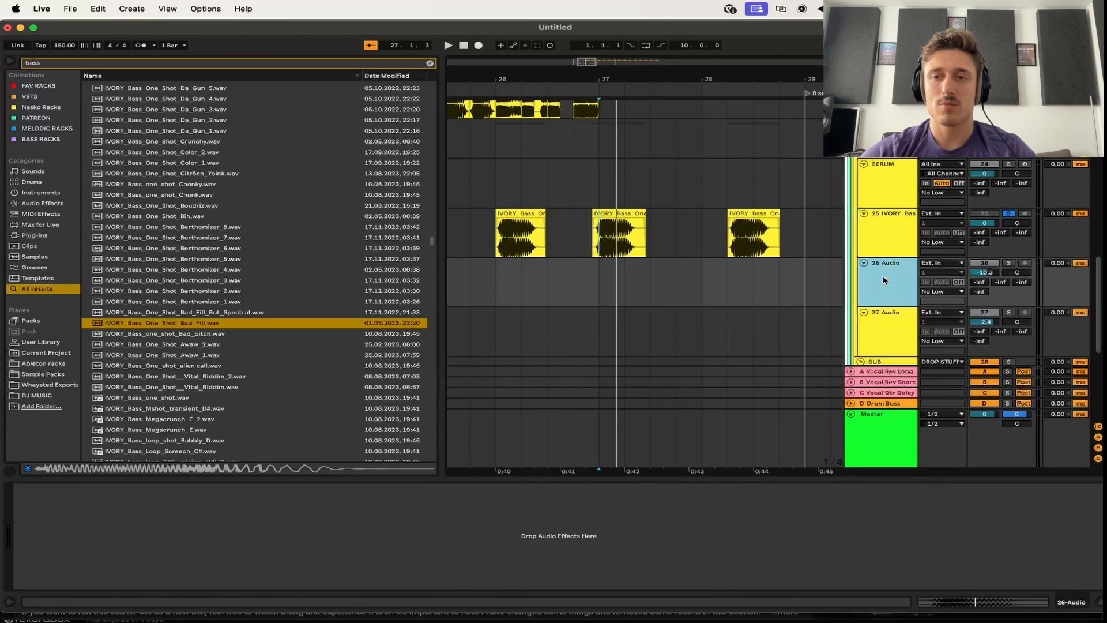
key(super+f)
text(chug)
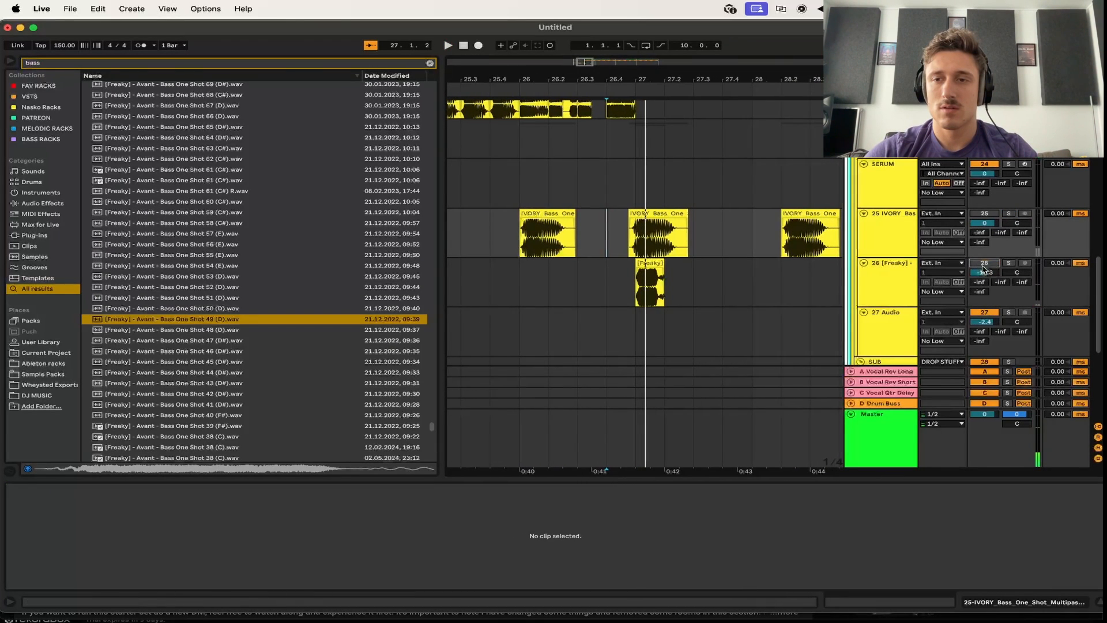
Reset the volume of the track holding the [Freaky] Avant Bass One Shot 49 clip and play it back
double_click(984, 275)
key(space)
key(space)
key(space)
key(space)
Repeat the one-beat [Freaky] bass clip from bar 27 up to beat 28.4 and play it back from bar 26
click(635, 291)
key(super+d)
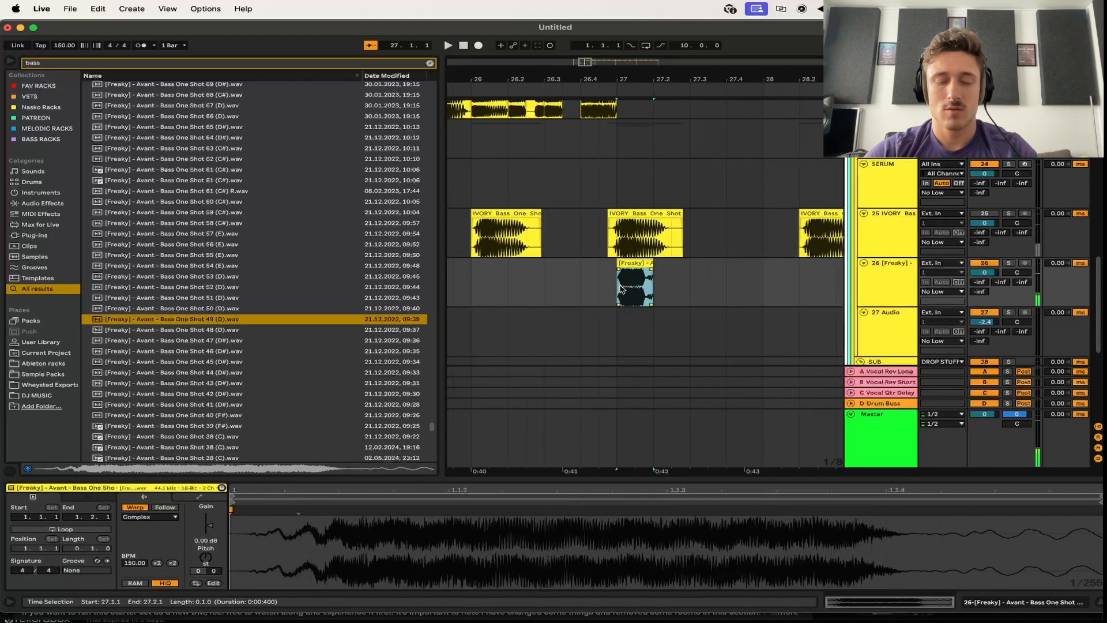
key(super+d)
key(super+d)
key(super+d)
key(super+d)
key(super+d)
scroll(572, 290, down, 5)
click(545, 289)
key(space)
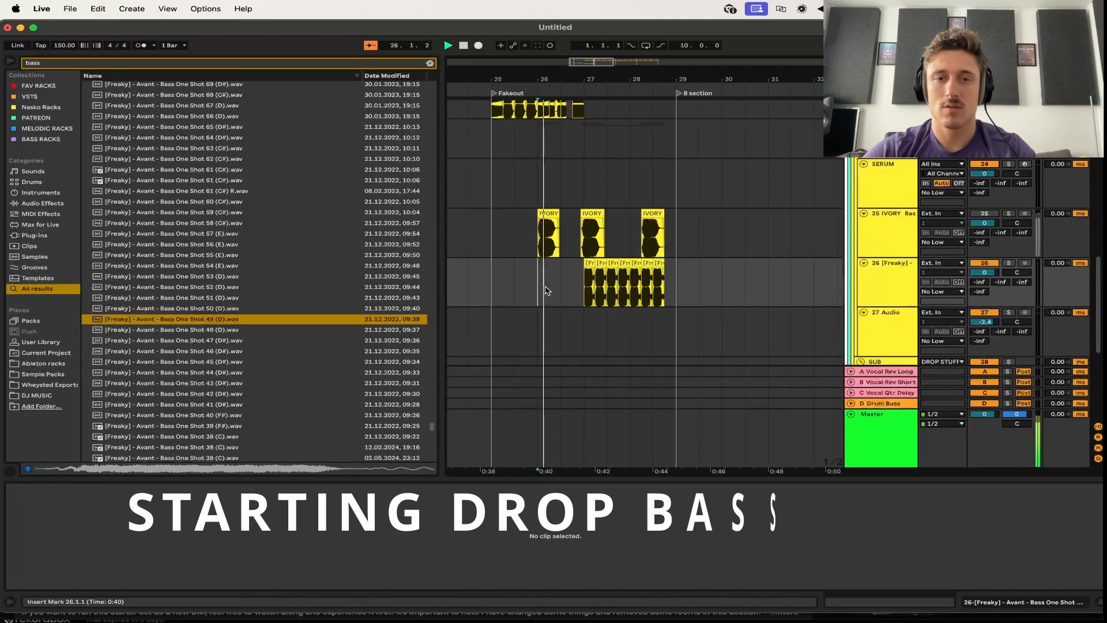
scroll(609, 292, up, 5)
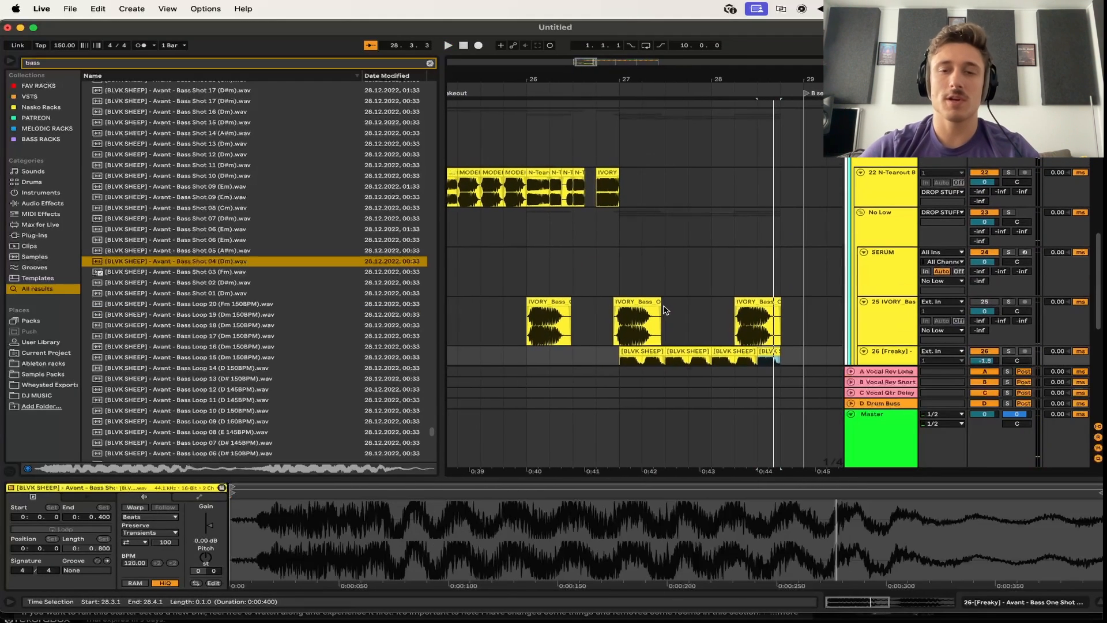
Add a Wavetable track below SUB in the SUB group and draw a D0 note at the start of its clip at bar 27
scroll(663, 306, down, 5)
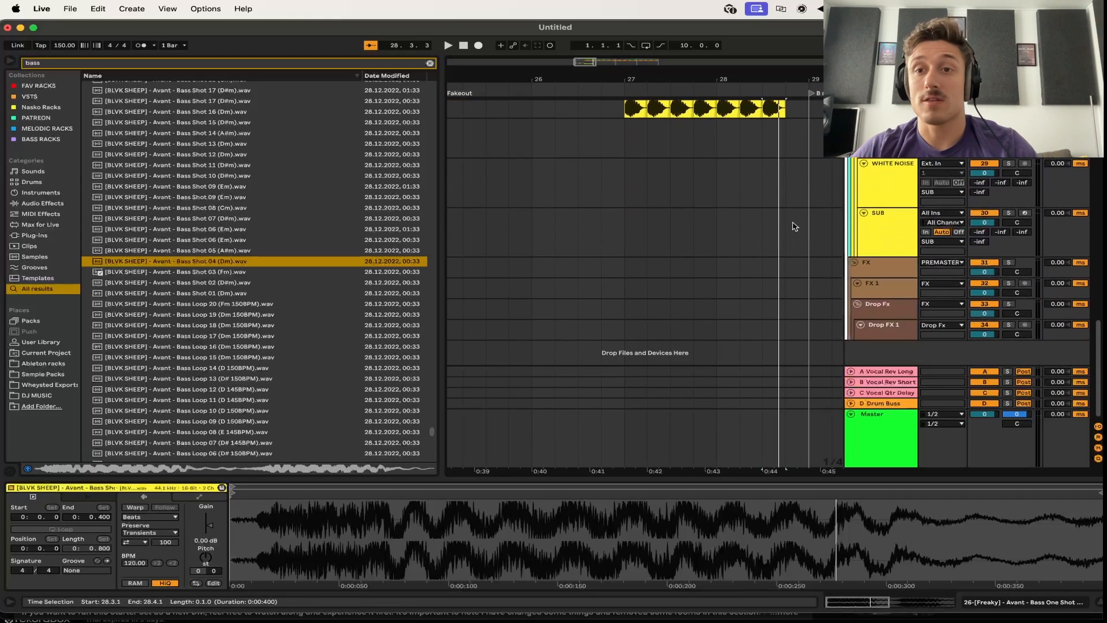
click(868, 217)
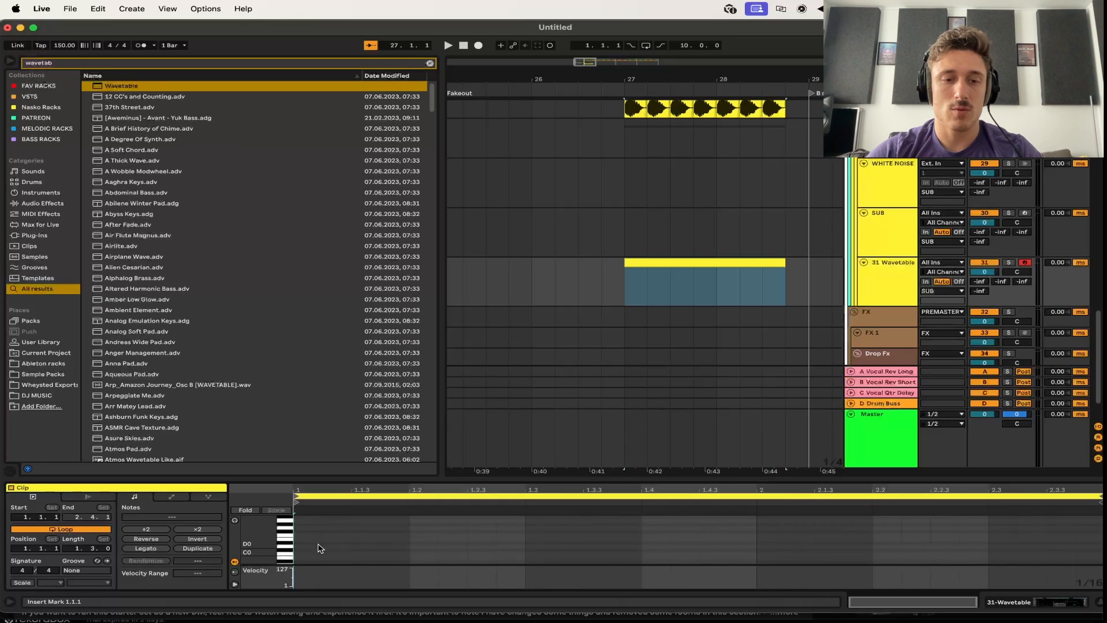
double_click(321, 546)
mouse_move(321, 547)
mouse_down()
mouse_move(404, 547)
mouse_move(330, 545)
mouse_up()
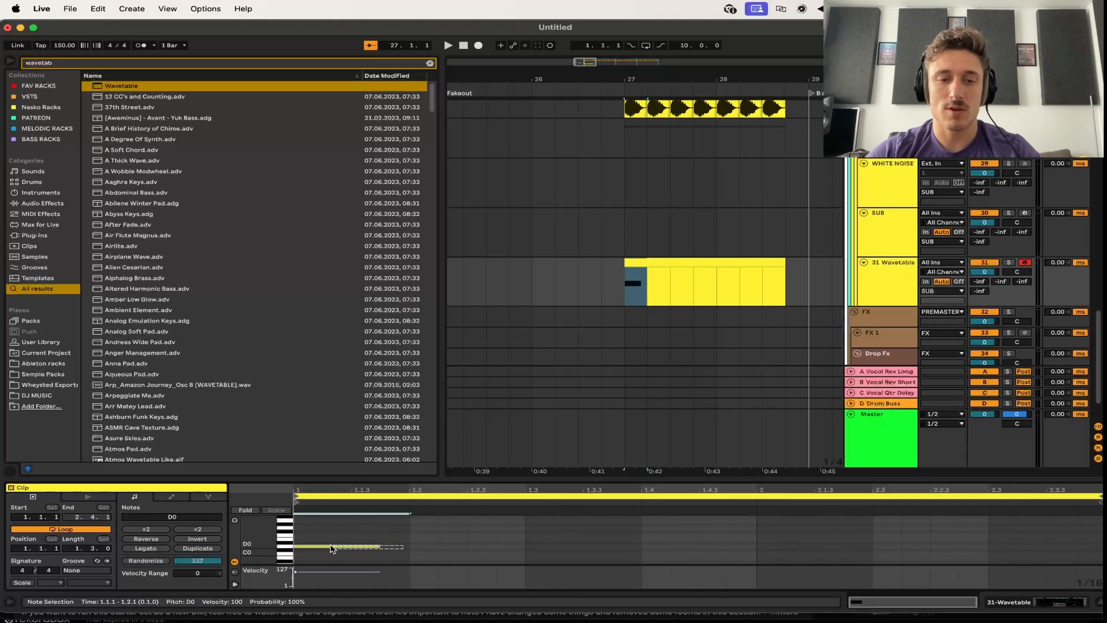
Duplicate the one-beat D0 clip on the Wavetable track six times so it runs up to beat 28.4
key(super+d)
key(super+d)
key(super+d)
key(super+d)
key(super+d)
key(super+d)
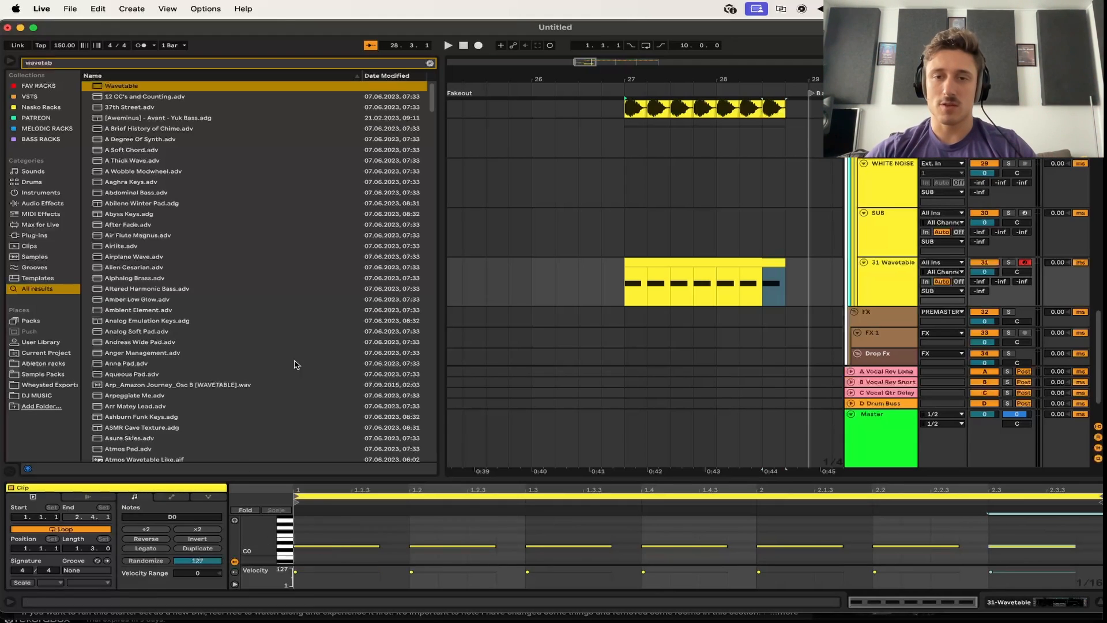
Solo the 31 Wavetable track and play it back from bar 27
click(620, 285)
key(space)
key(s)
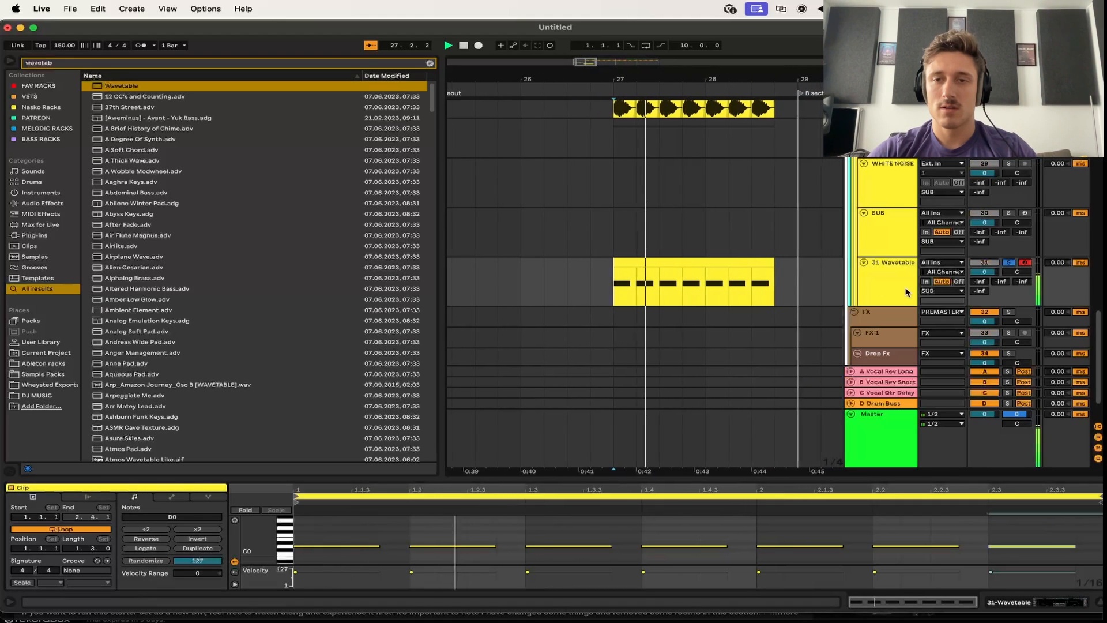
key(space)
Add the A Bit Warmer preset to the Wavetable track and set its Drive to 15.4 dB
double_click(897, 283)
key(super+f)
text(sat)
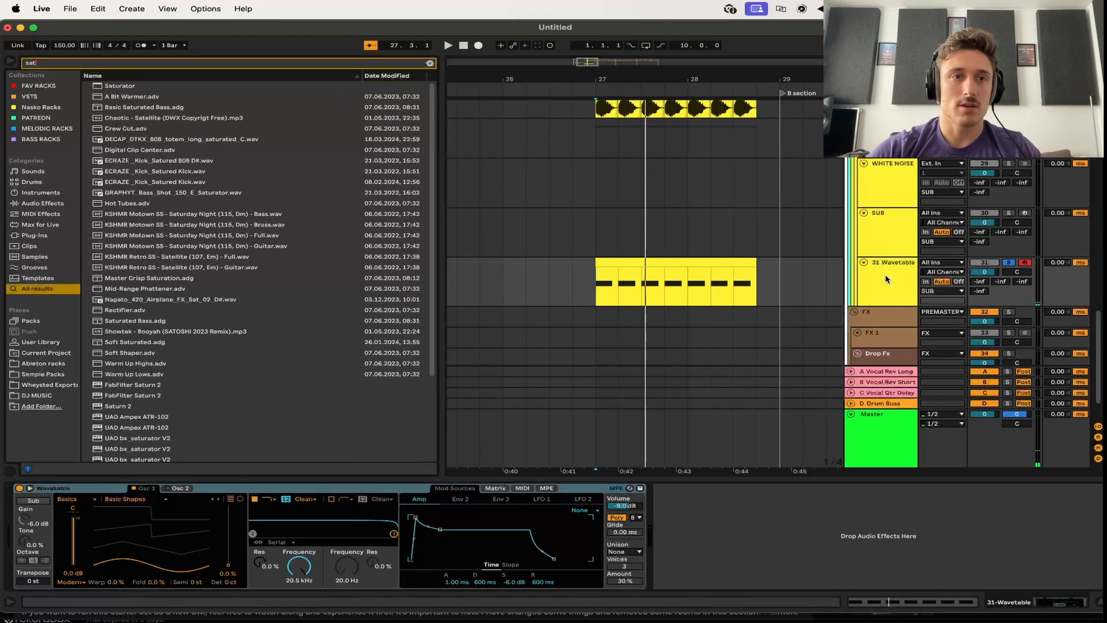
double_click(164, 97)
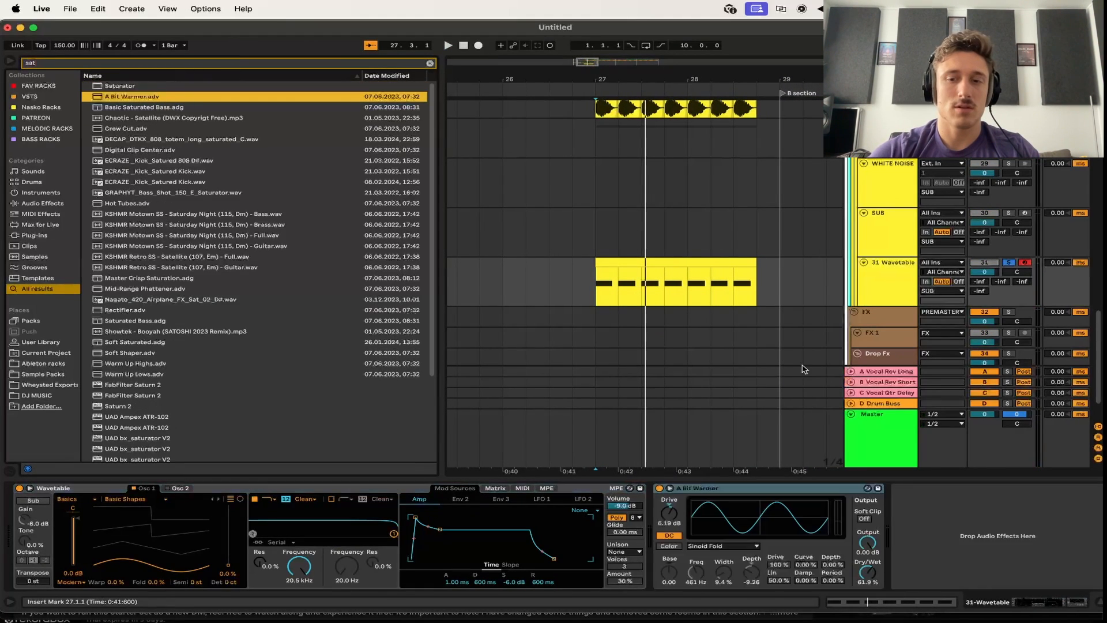
key(space)
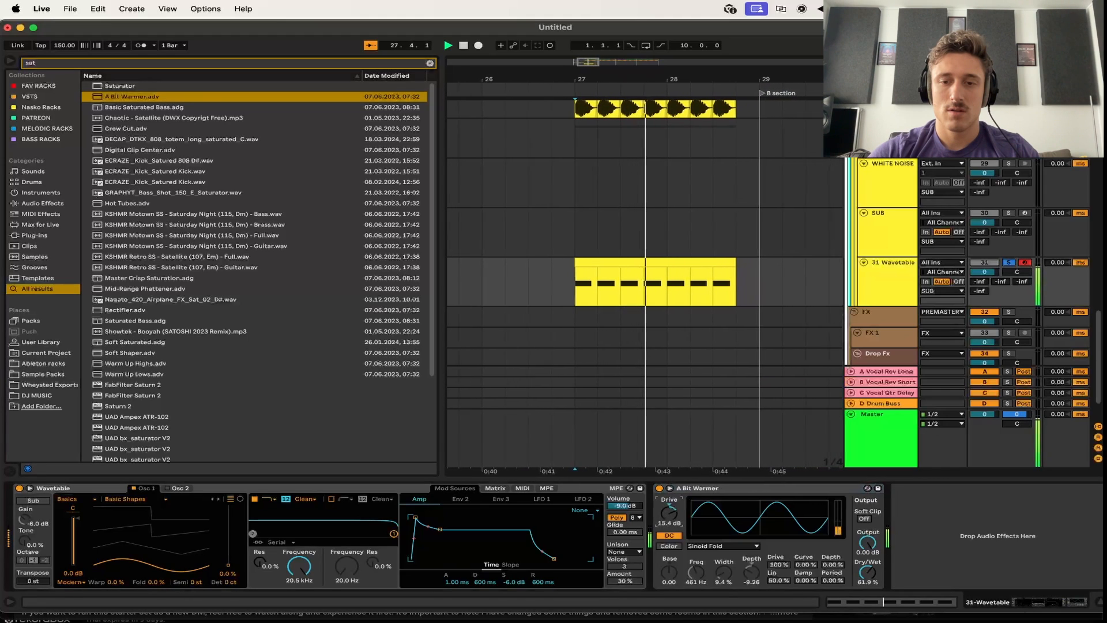
drag(659, 515, 659, 490)
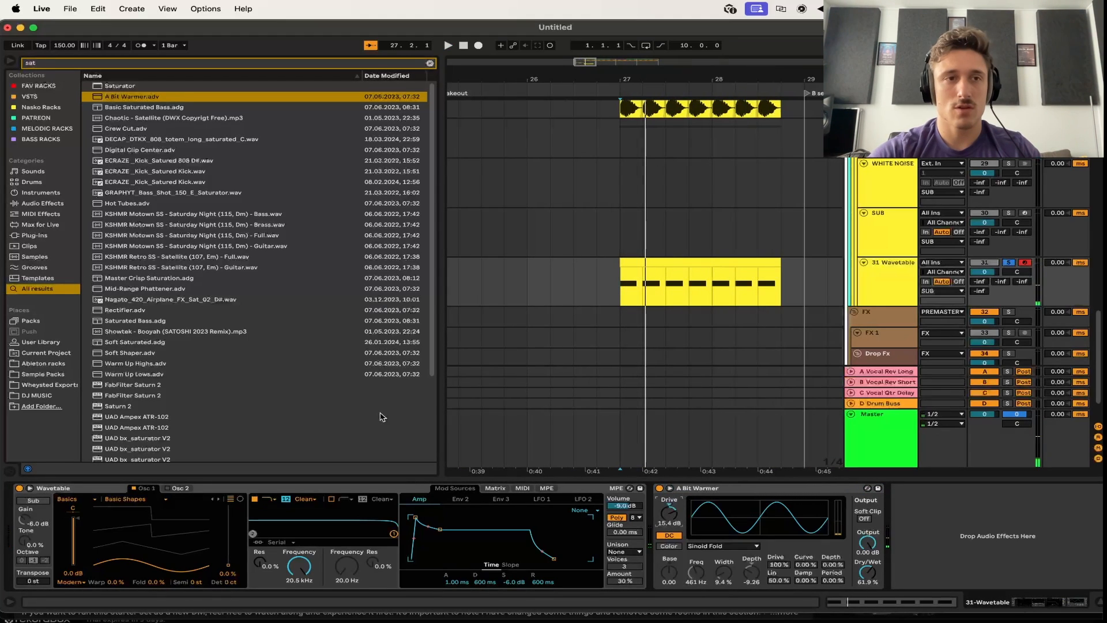
Add a default Saturator at the end of the Wavetable track's chain and switch off A Bit Warmer
text(g clip)
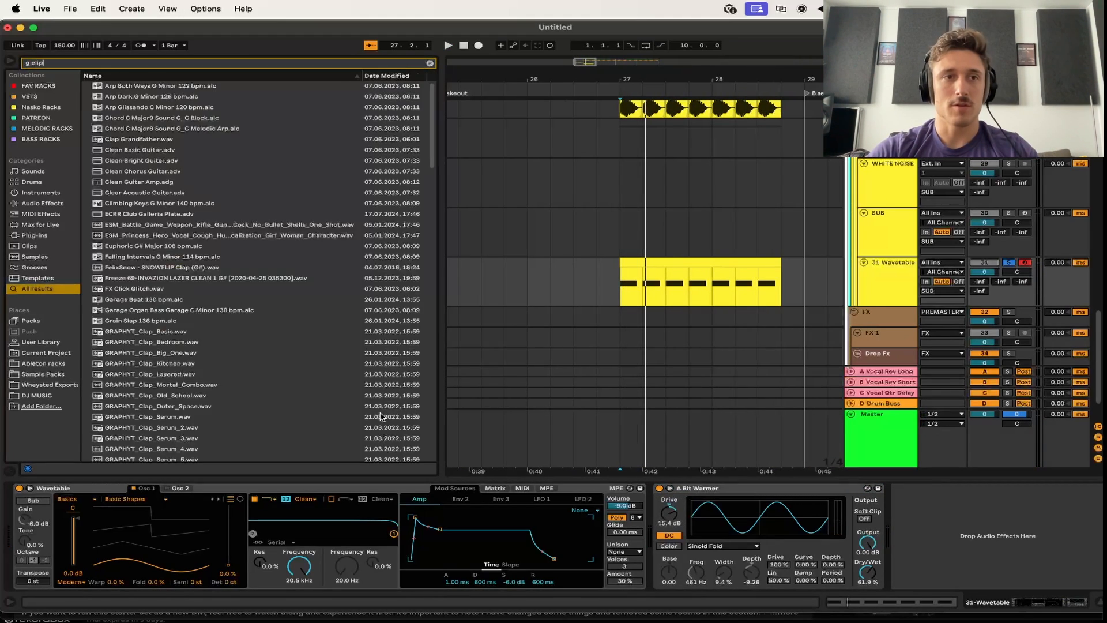
key(super+f)
text(sat)
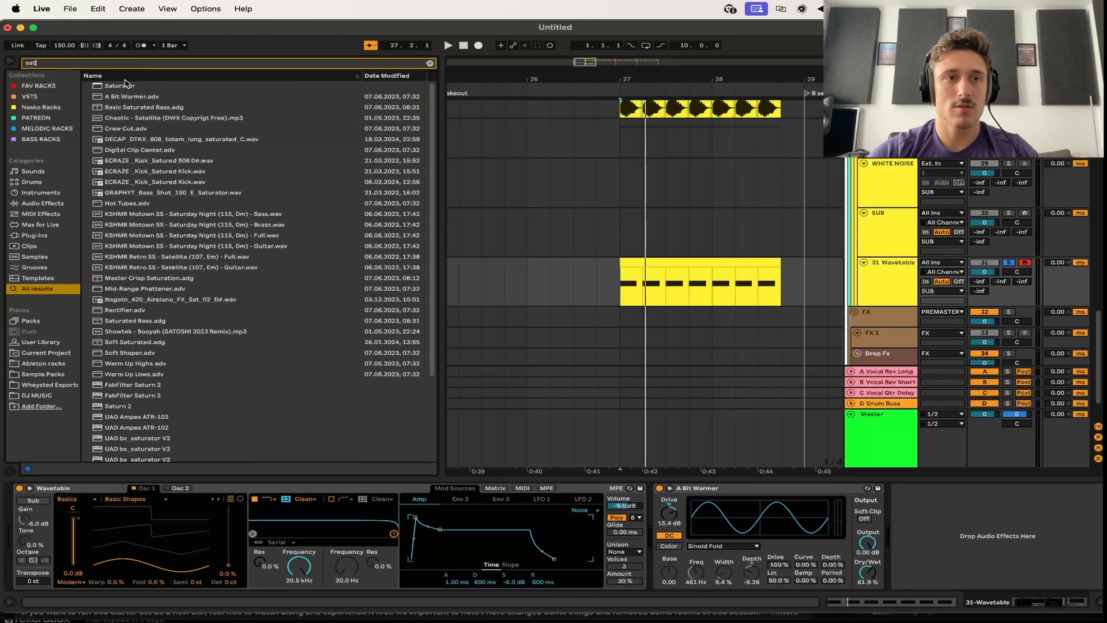
double_click(125, 86)
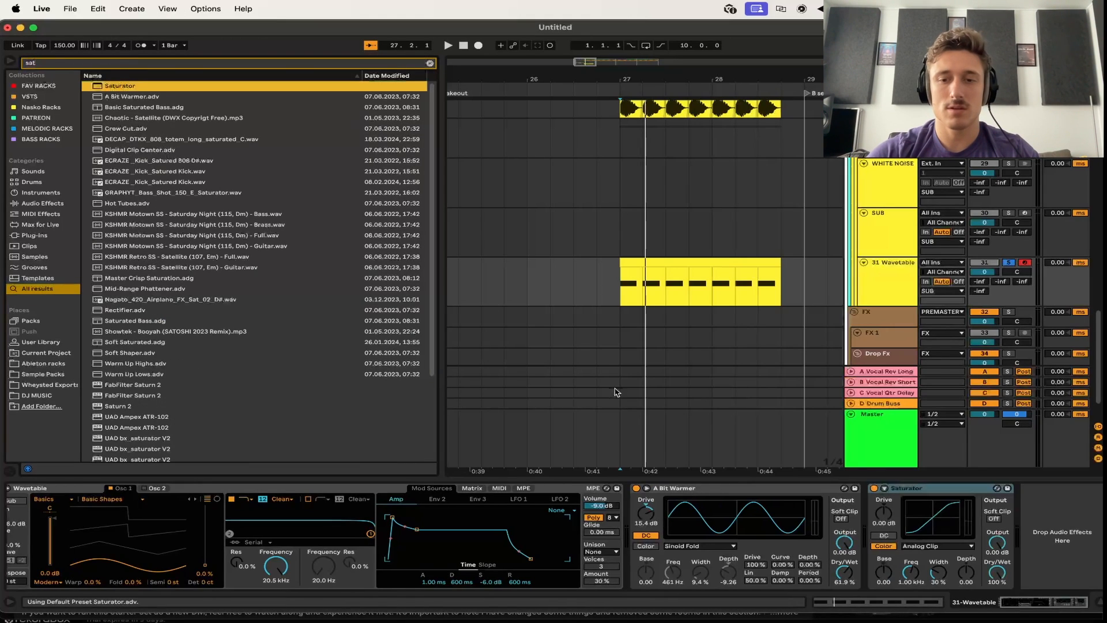
click(636, 489)
Search the browser for "kick tight" and insert the Kick Tight.adv preset between Wavetable and A Bit Warmer
key(super+f)
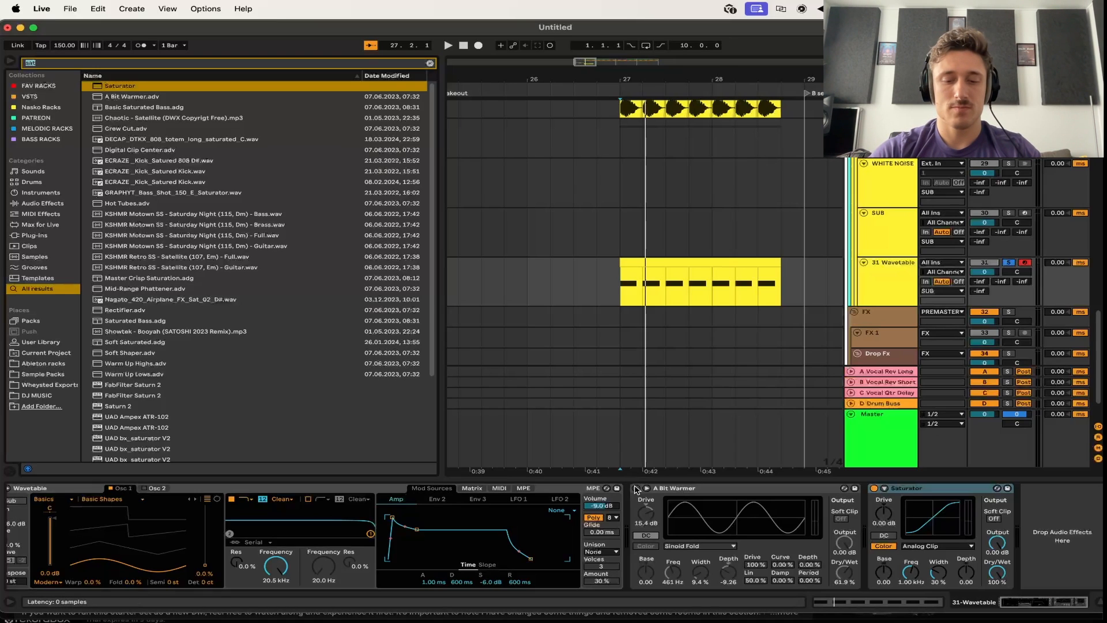
text(kick tight)
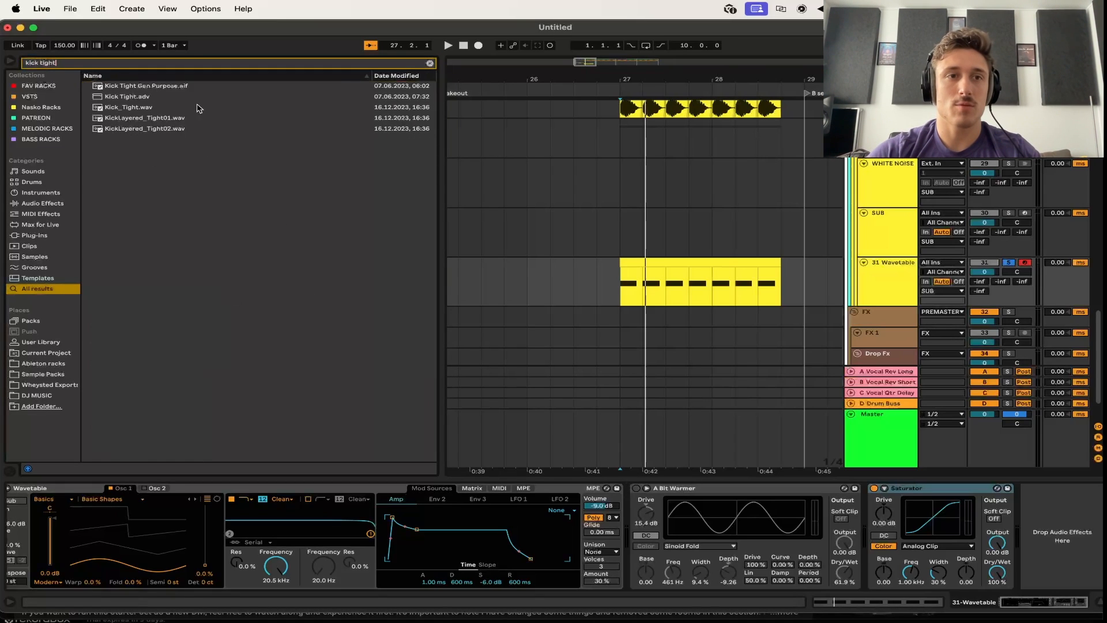
drag(115, 96, 187, 127)
mouse_move(537, 404)
mouse_down()
mouse_move(637, 504)
mouse_move(651, 493)
mouse_up()
drag(796, 513, 796, 514)
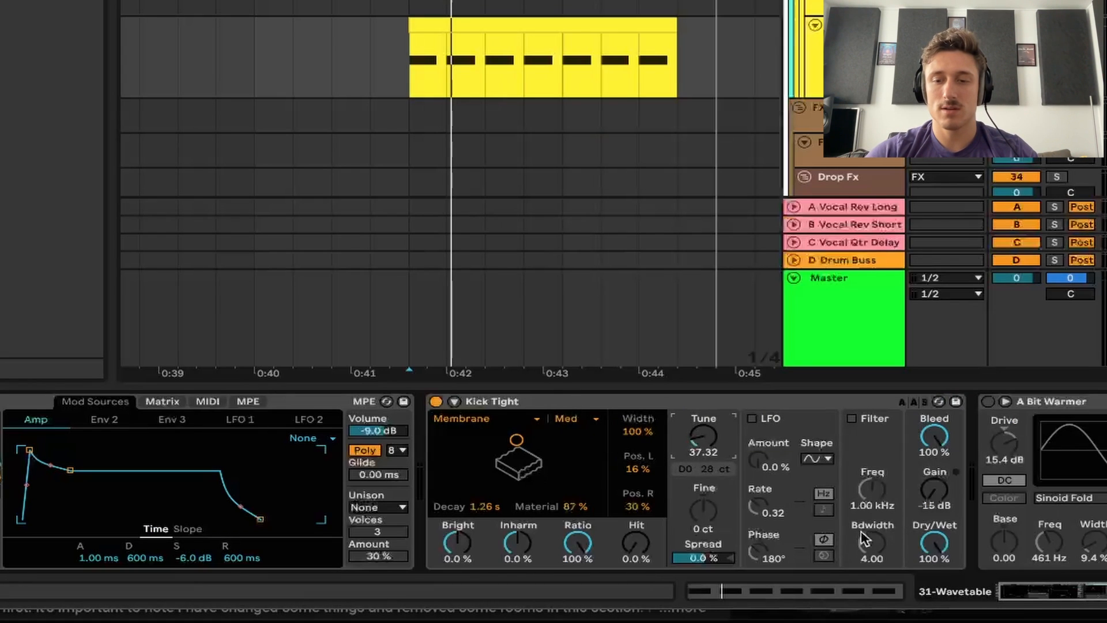
scroll(1041, 527, right, 10)
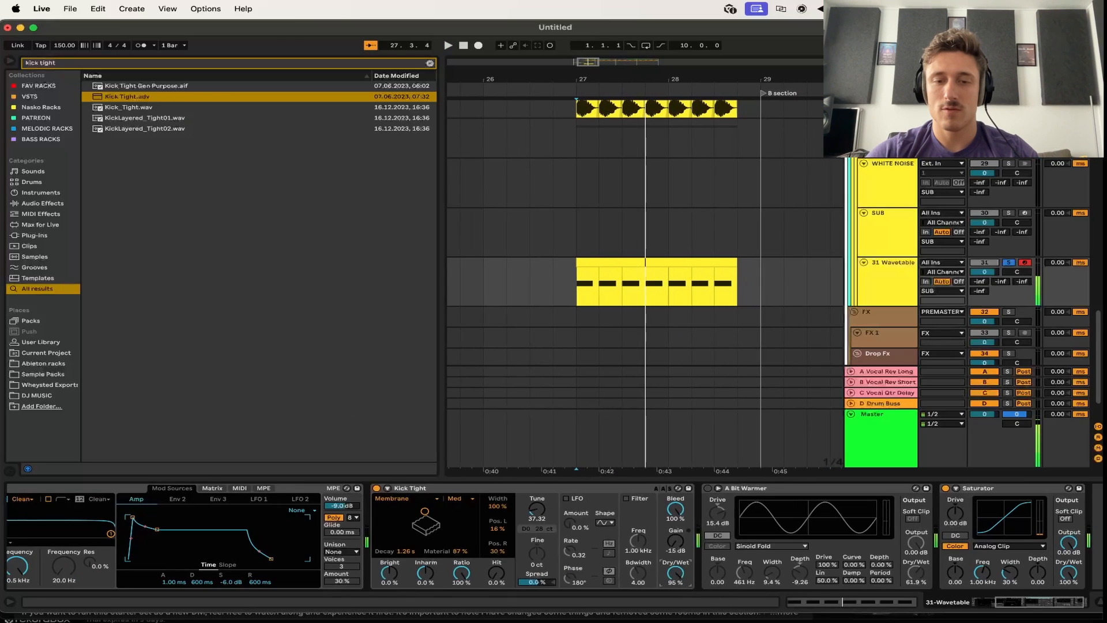
Adjust Kick Tight's Dry/Wet to 100 % while playing back, and check the signal in the SPAN analyser
key(space)
key(space)
key(space)
drag(677, 577, 677, 572)
key(space)
key(alt+super+p)
key(space)
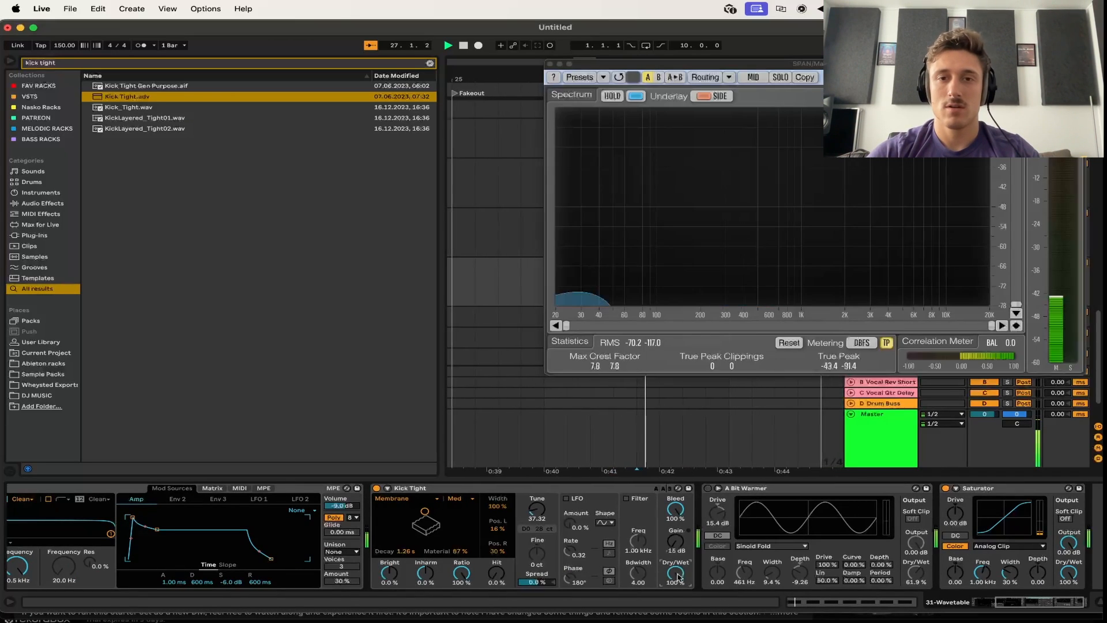
key(space)
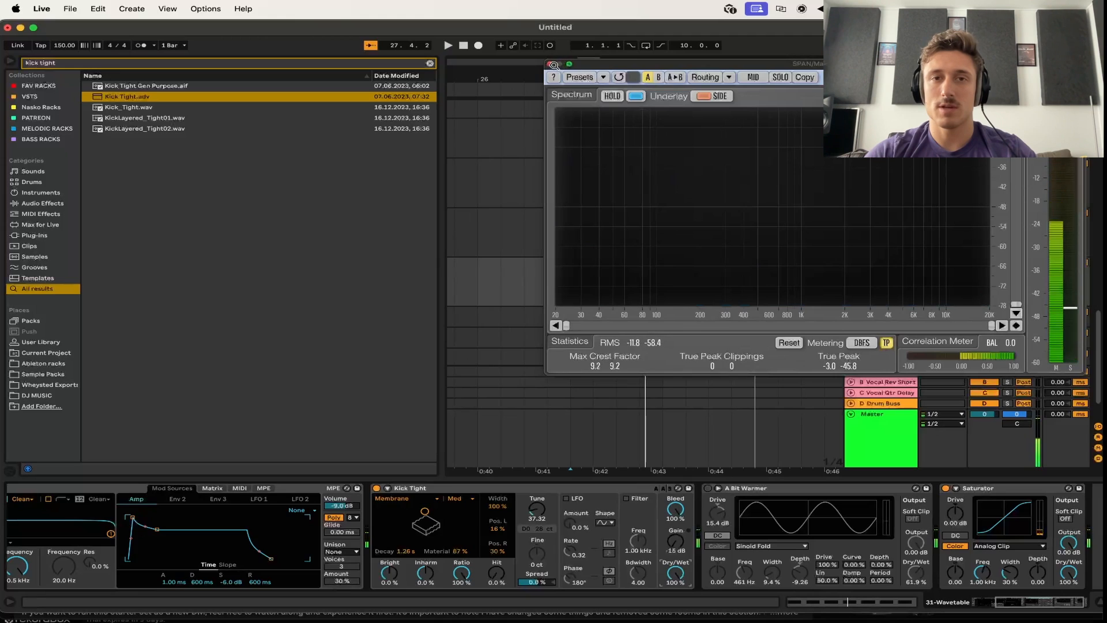
click(551, 64)
Set the Saturator's Drive to 2.29 dB and insert an EQ Eight after Kick Tight with band 8 low-passing at 166 Hz
key(super+f)
text(eq)
key(Down)
key(Down)
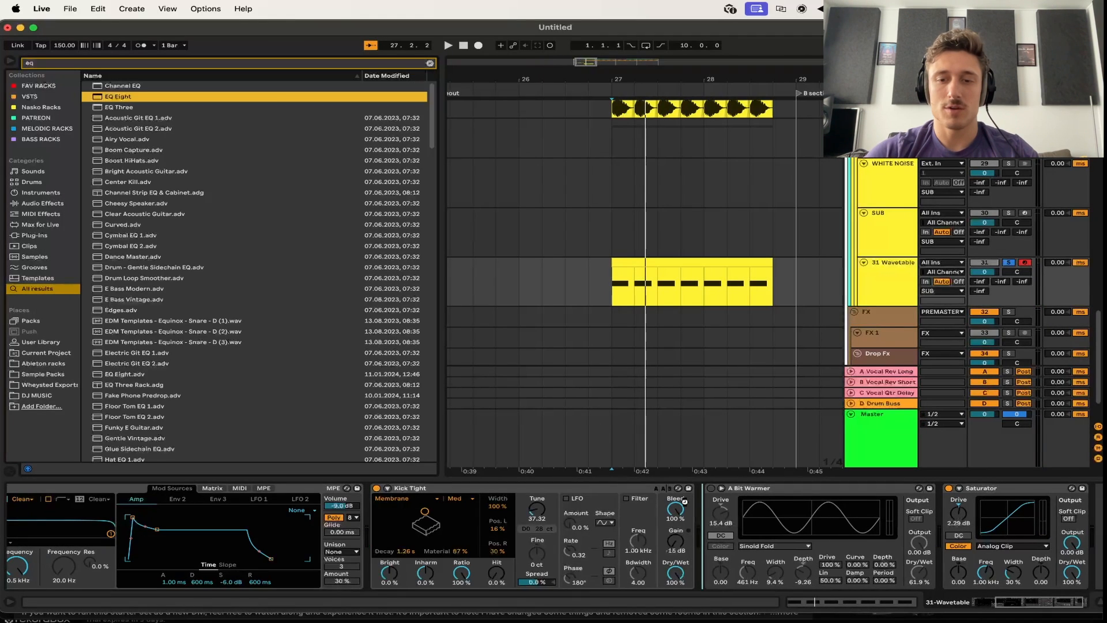
key(Return)
click(954, 584)
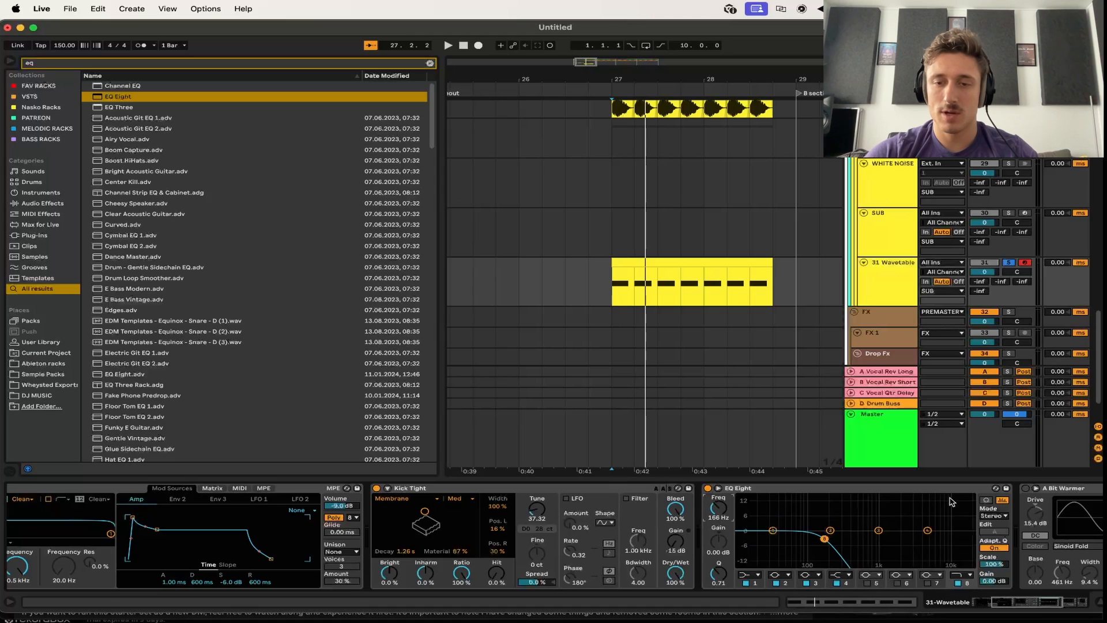
key(space)
scroll(951, 501, right, 10)
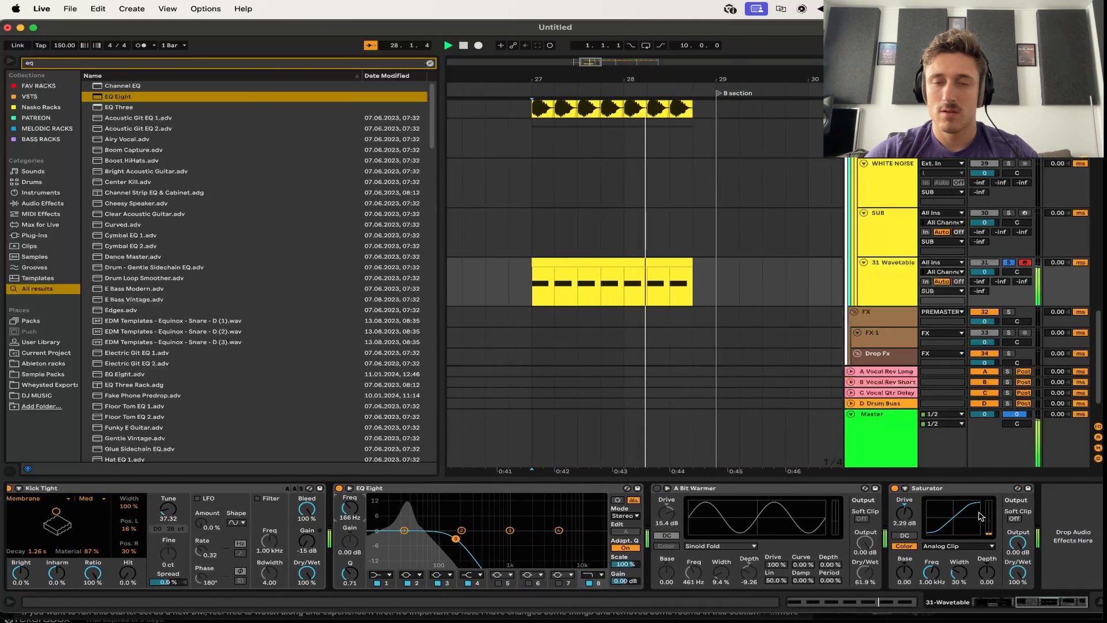
Add the Hiss.adv preset at the end of the Wavetable track's chain, lower its Freq below 8 kHz, and play it back
key(super+f)
text(hiss)
drag(131, 119, 809, 478)
click(1076, 579)
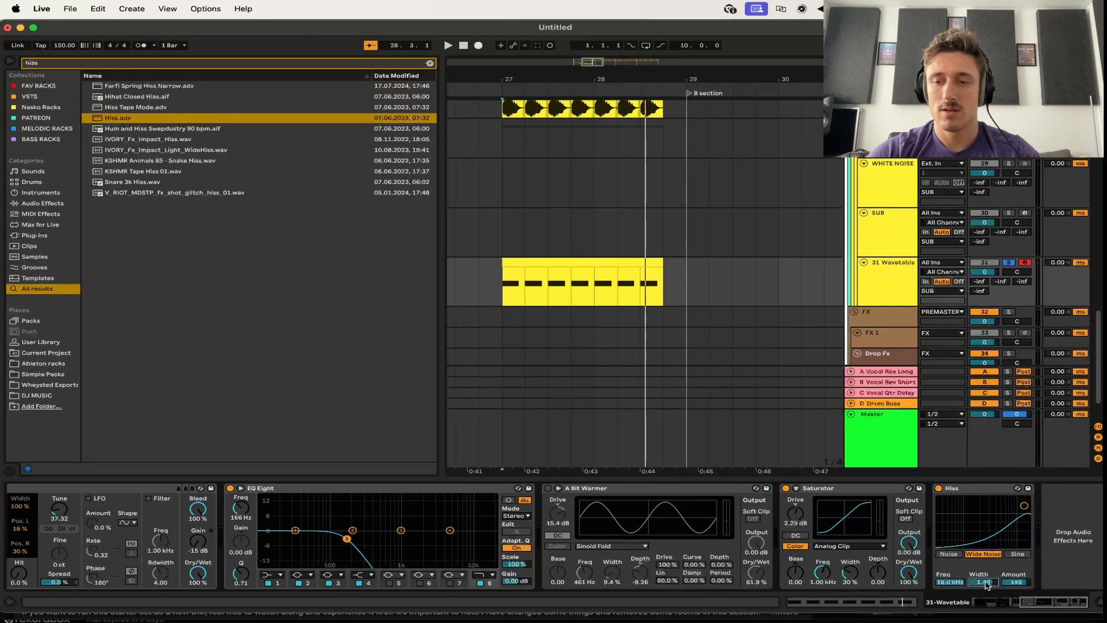
drag(949, 583, 949, 596)
key(space)
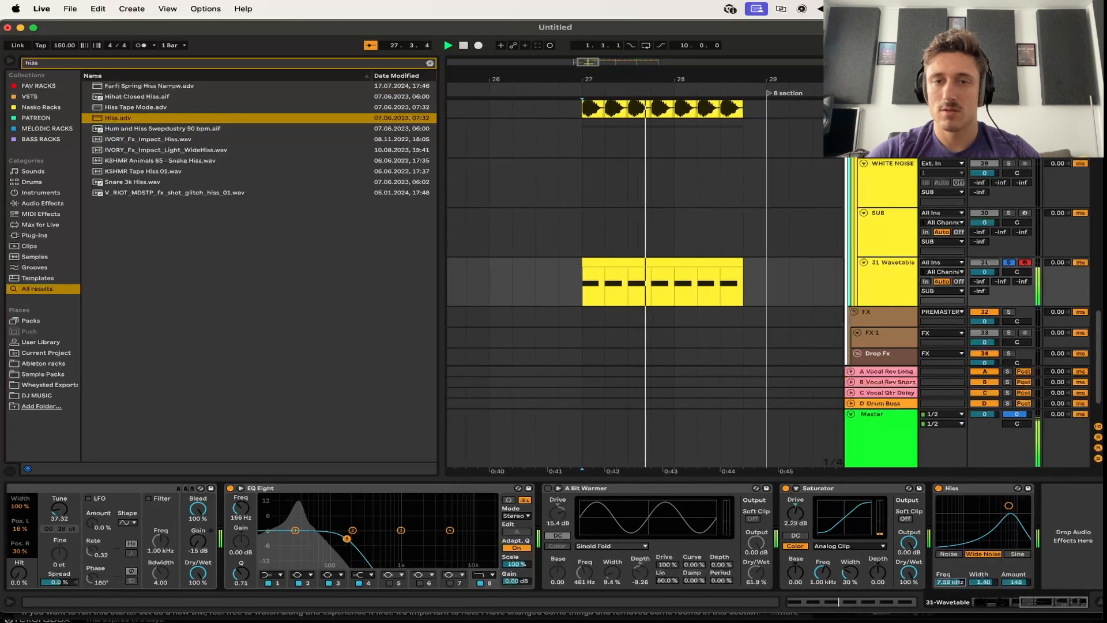
key(space)
Check the Wavetable sub's spectrum in the SPAN analyser during playback
key(super+alt+p)
key(space)
key(super+alt+p)
key(space)
Modulate Wavetable's Pitch in the modulation matrix by 8.2 from Amp and -3.8 from LFO 1, checking it in playback
scroll(419, 502, left, 10)
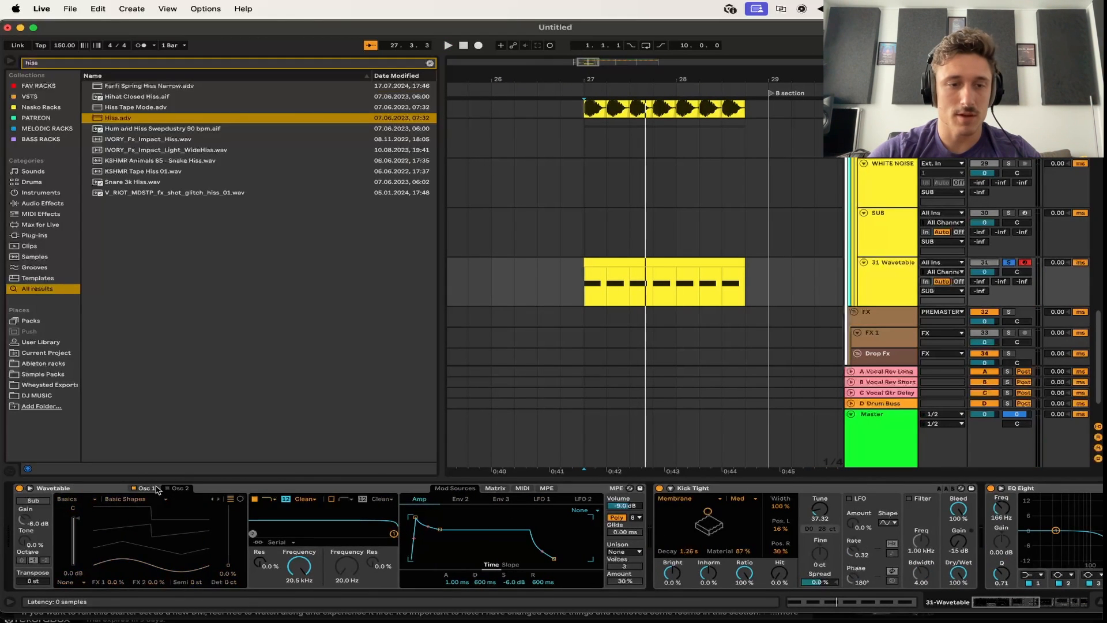
click(521, 489)
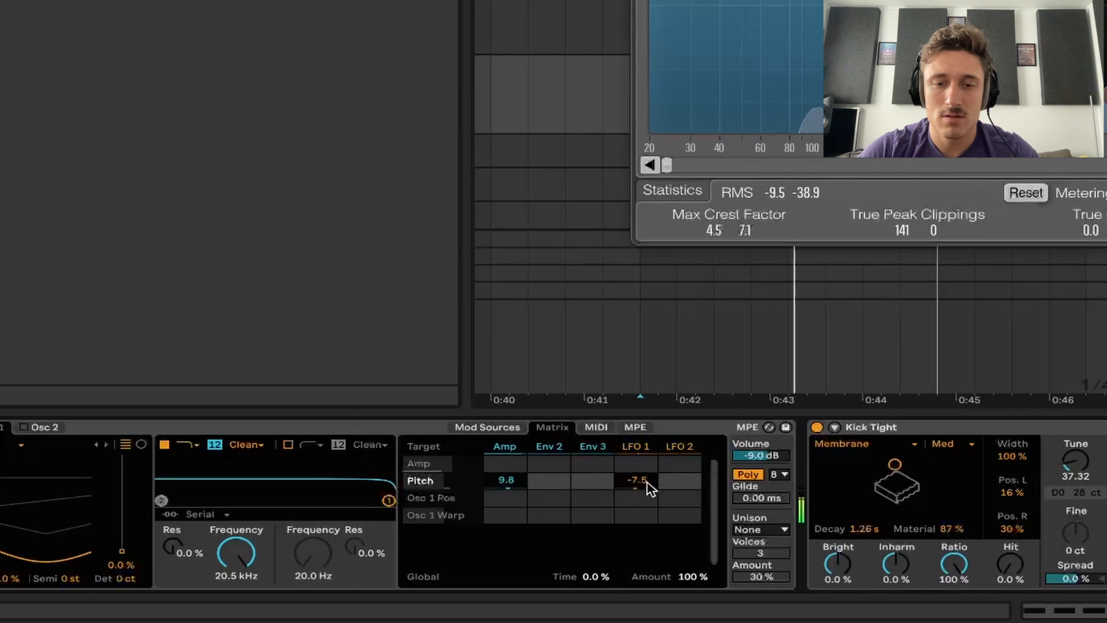
drag(642, 483, 643, 472)
mouse_move(505, 482)
mouse_down()
mouse_move(505, 513)
mouse_move(506, 488)
mouse_up()
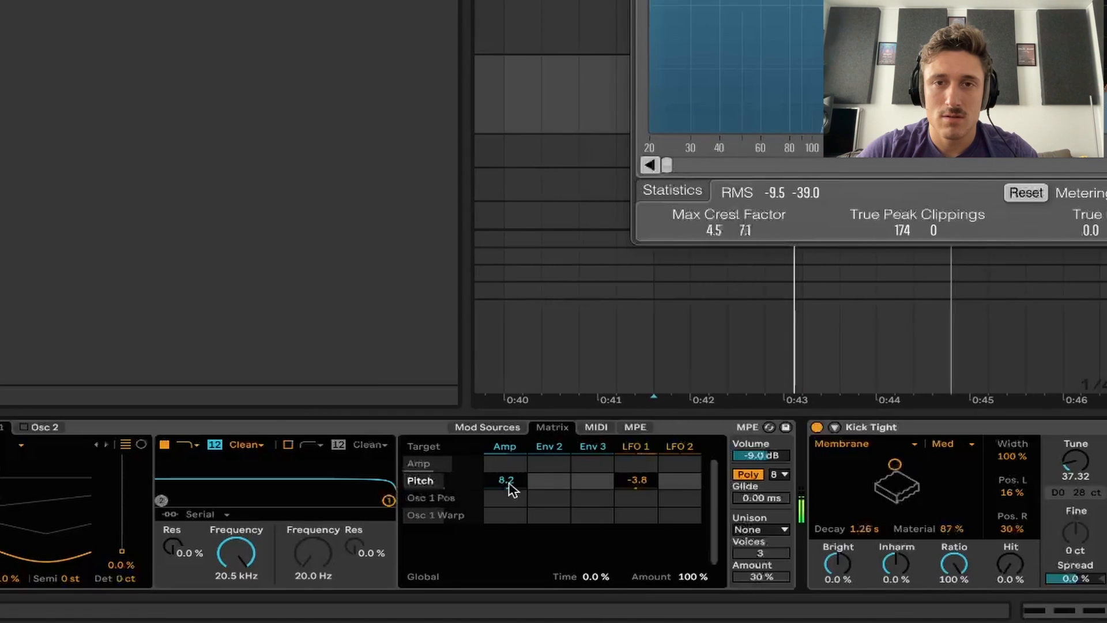
key(space)
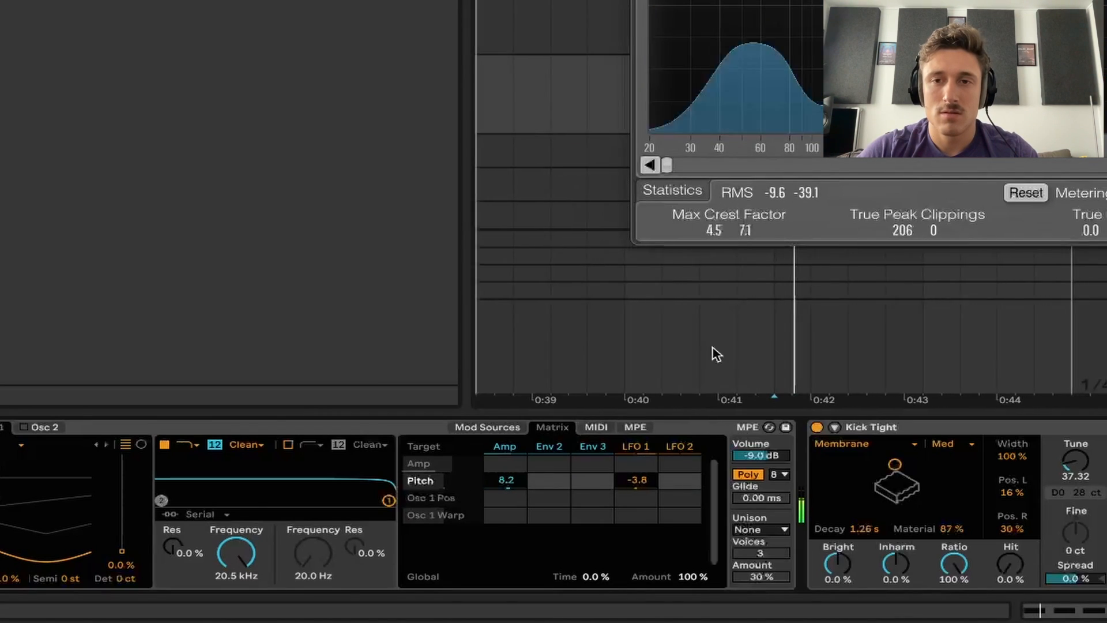
key(space)
click(552, 65)
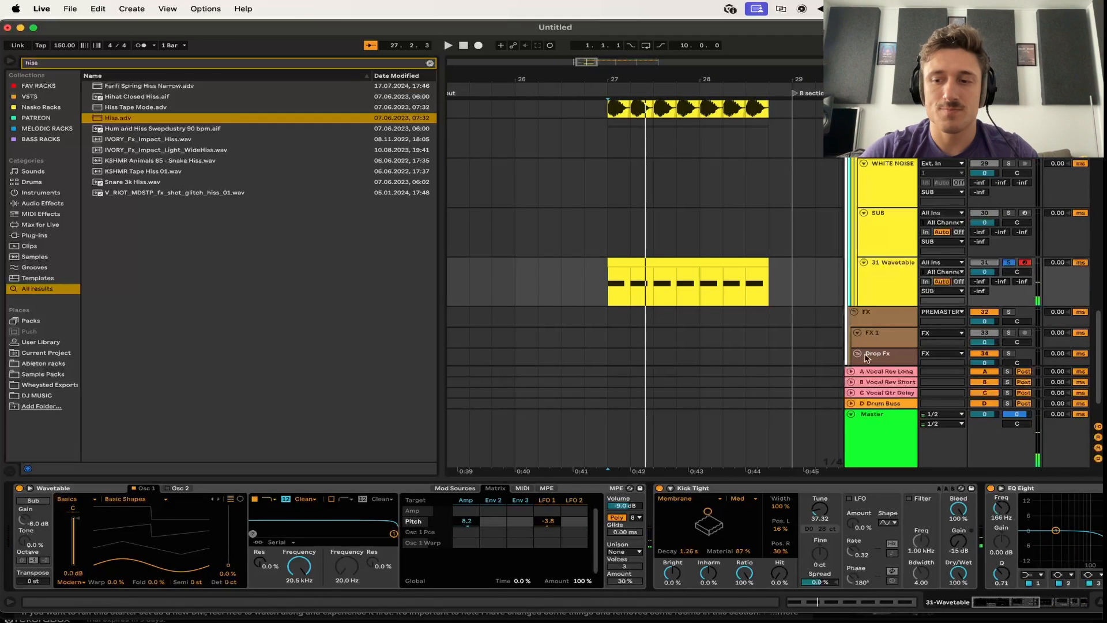
Delete the switched-off A Bit Warmer device from the Wavetable track's chain
scroll(611, 500, right, 10)
double_click(575, 495)
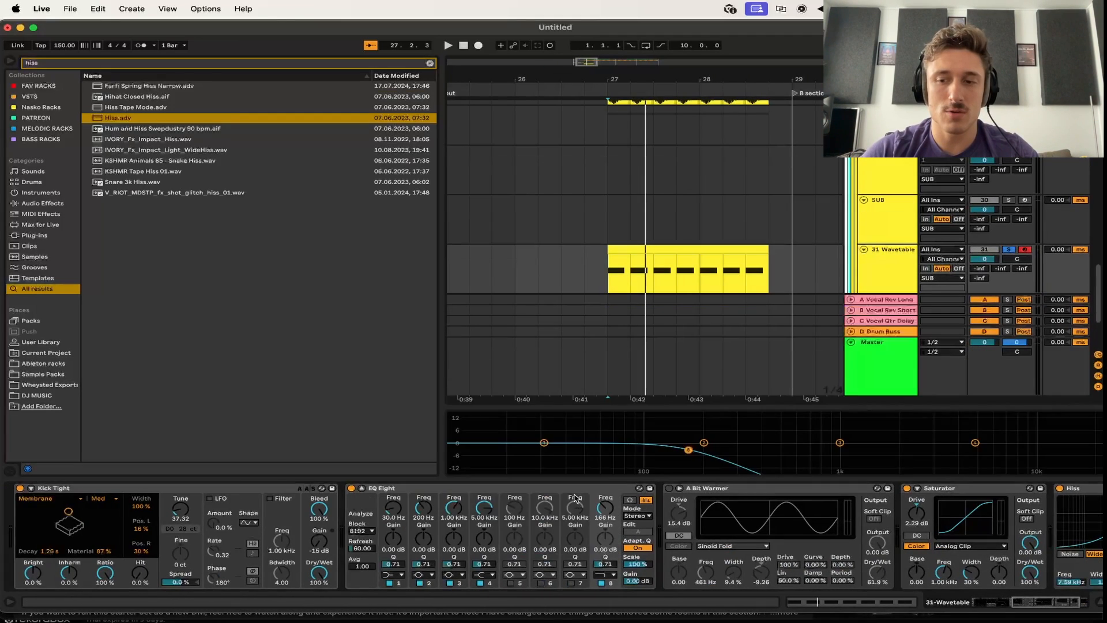
click(362, 488)
key(BackSpace)
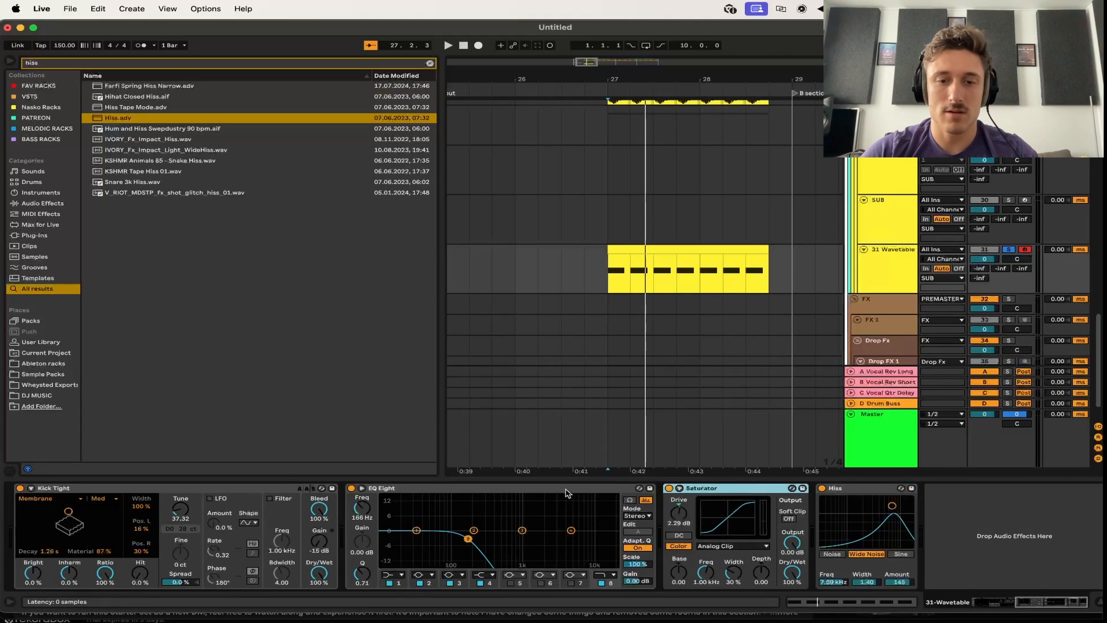
Place a copy of the EQ Eight after the Saturator, lower its low-pass to 111 Hz, and play back with the track unsoloed
drag(819, 507, 815, 507)
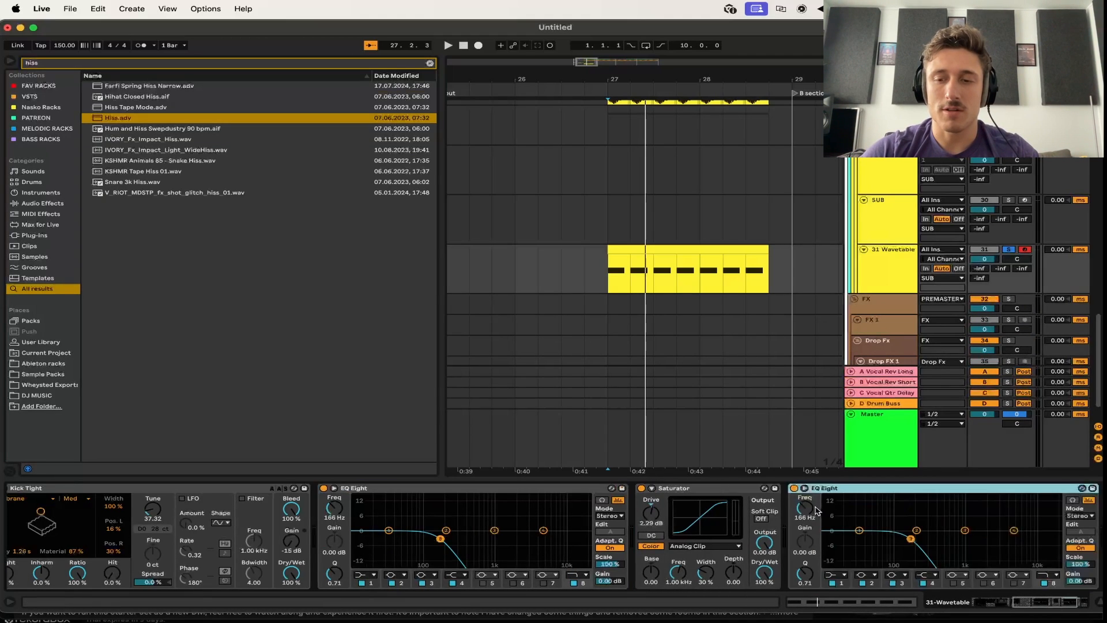
key(space)
key(space)
drag(911, 539, 898, 538)
key(space)
key(space)
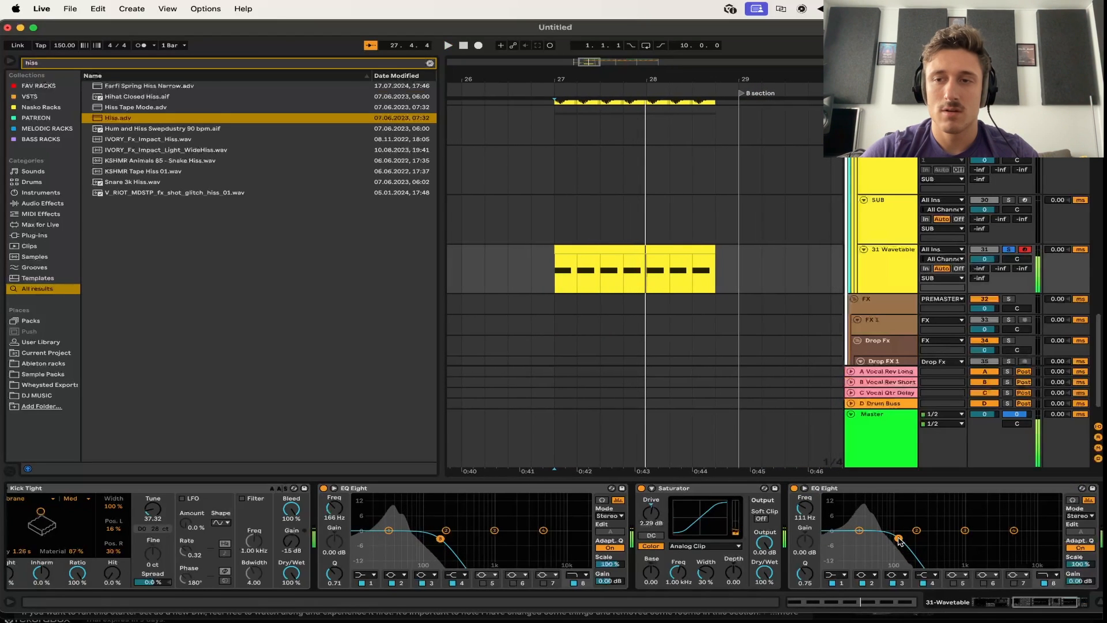
key(space)
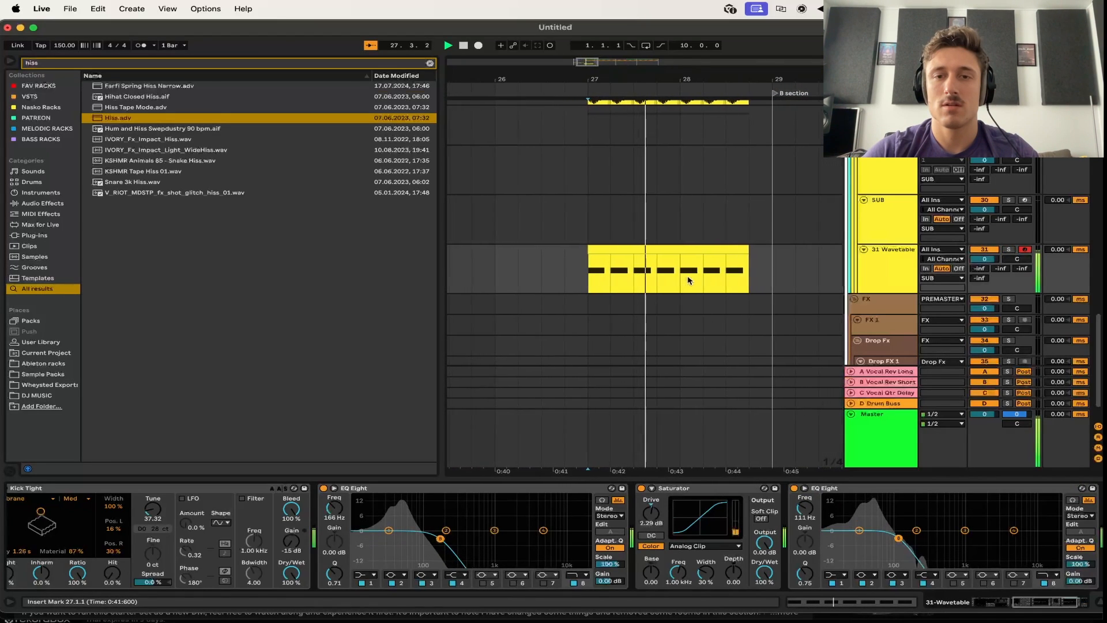
Solo the 26 [Freaky] bass track and add a default EQ Eight to it
scroll(688, 280, up, 2)
scroll(688, 280, up, 1)
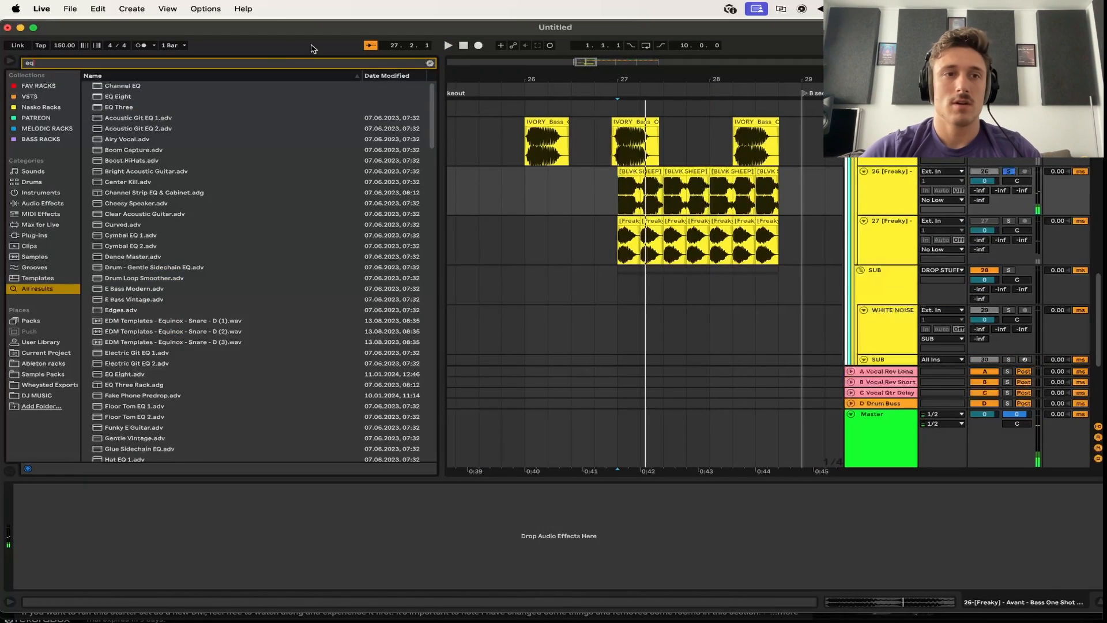
drag(145, 96, 54, 576)
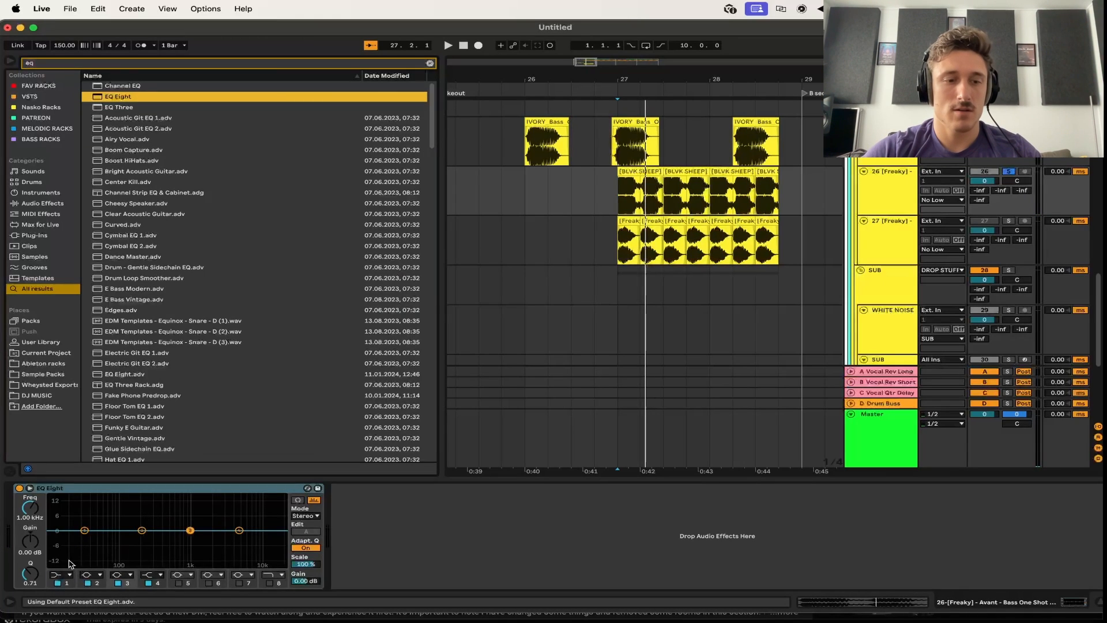
Shape the EQ Eight during playback with a low cut on band 1 and a 4.59 dB boost at 505 Hz on band 3
click(65, 576)
key(space)
drag(85, 539, 169, 520)
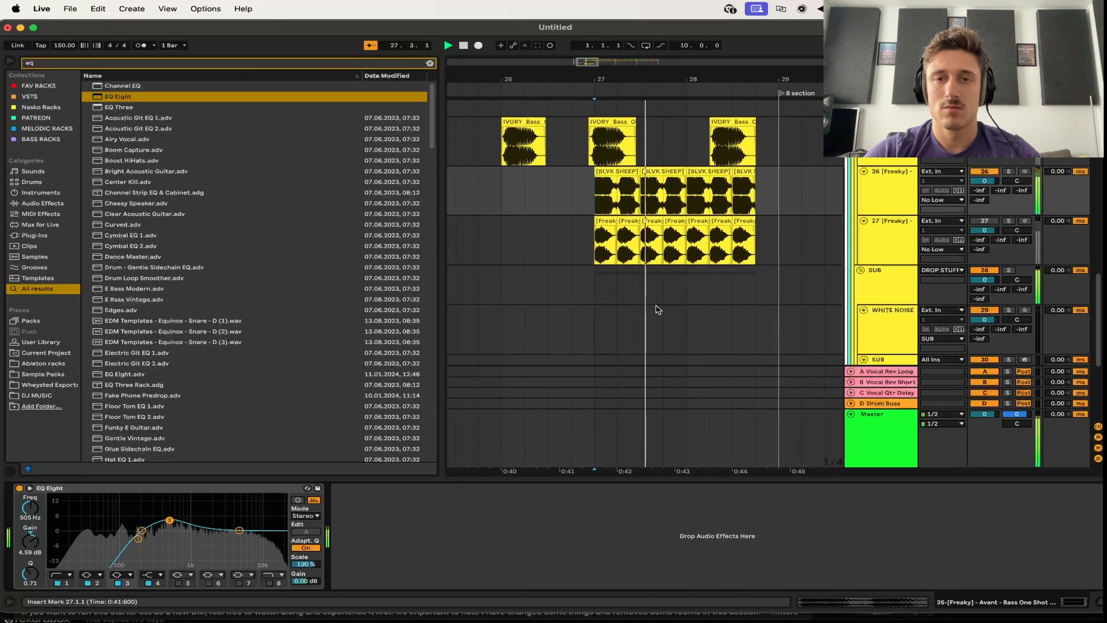
Open the SPAN analyzer to examine the drop's spectrum during playback and close it again
scroll(667, 279, down, 5)
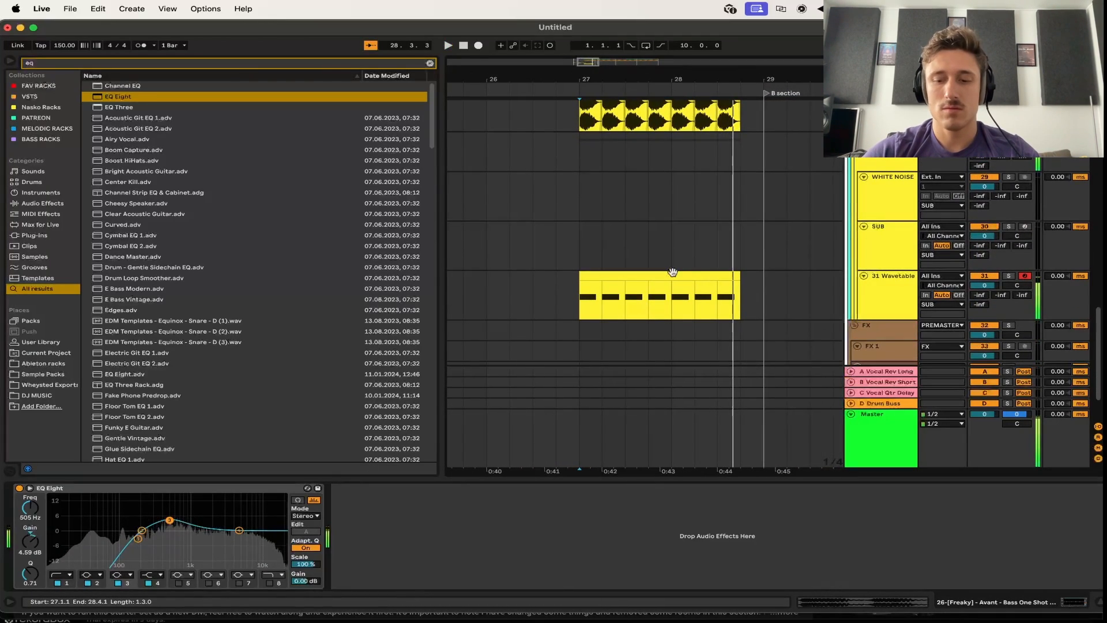
key(super+alt+p)
key(space)
key(space)
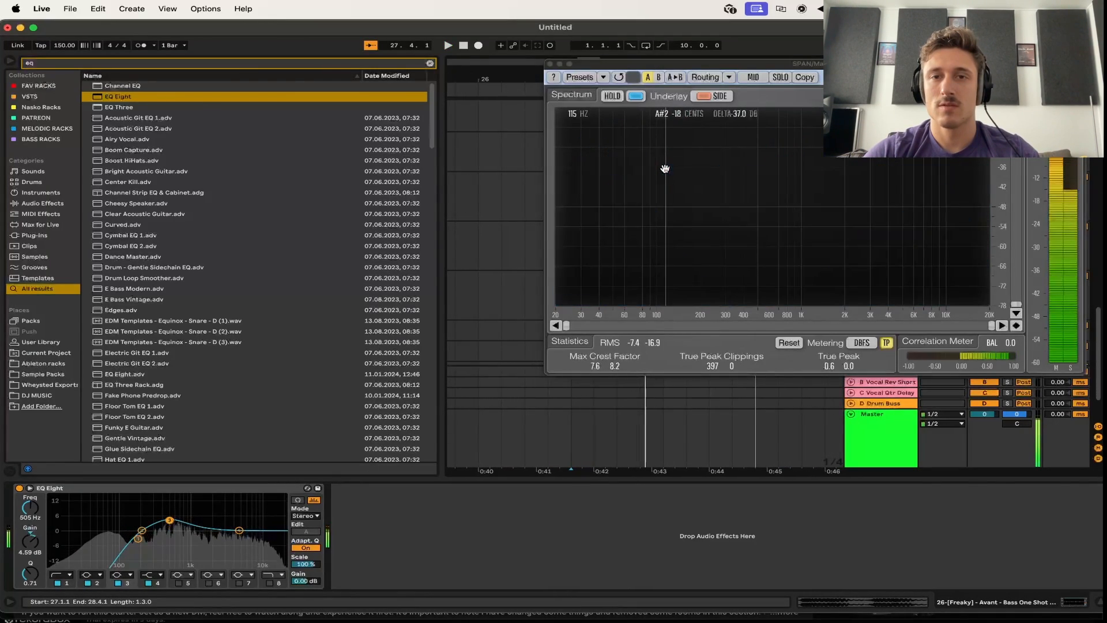
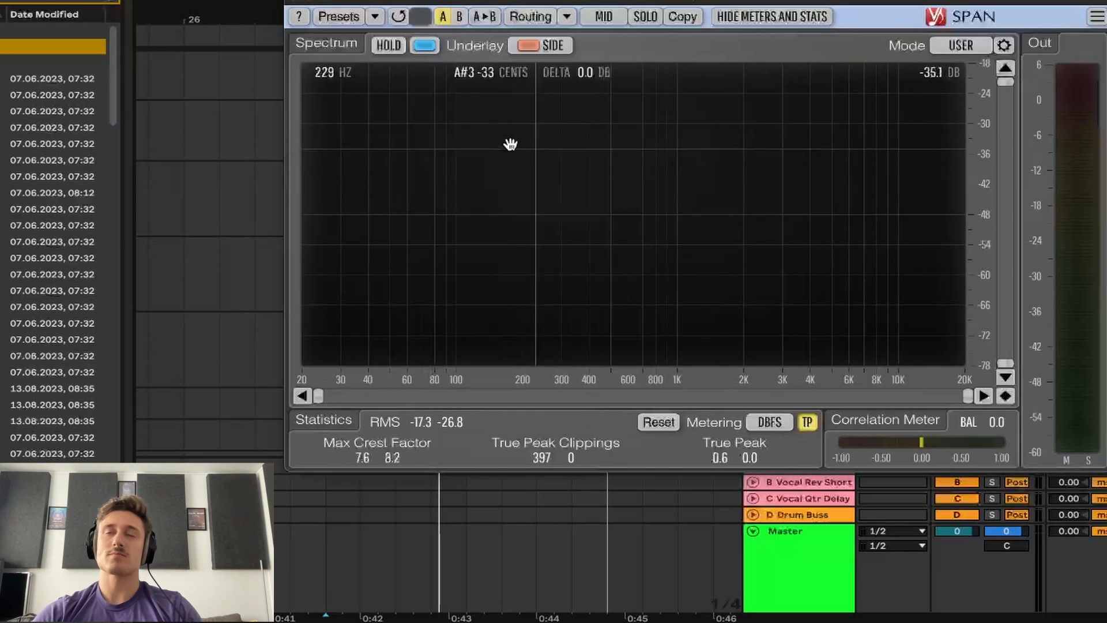
click(294, 3)
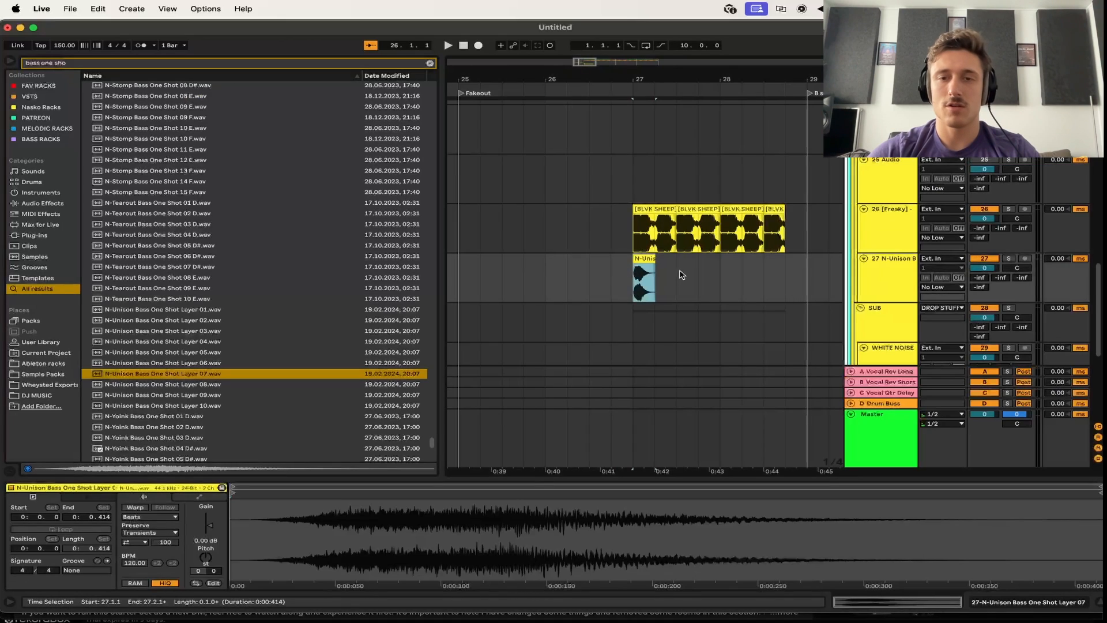
Trim the N-Unison Bass One Shot Layer 07 clip to end at 27.2.1 and turn on warping for it
scroll(681, 276, up, 3)
drag(609, 257, 604, 257)
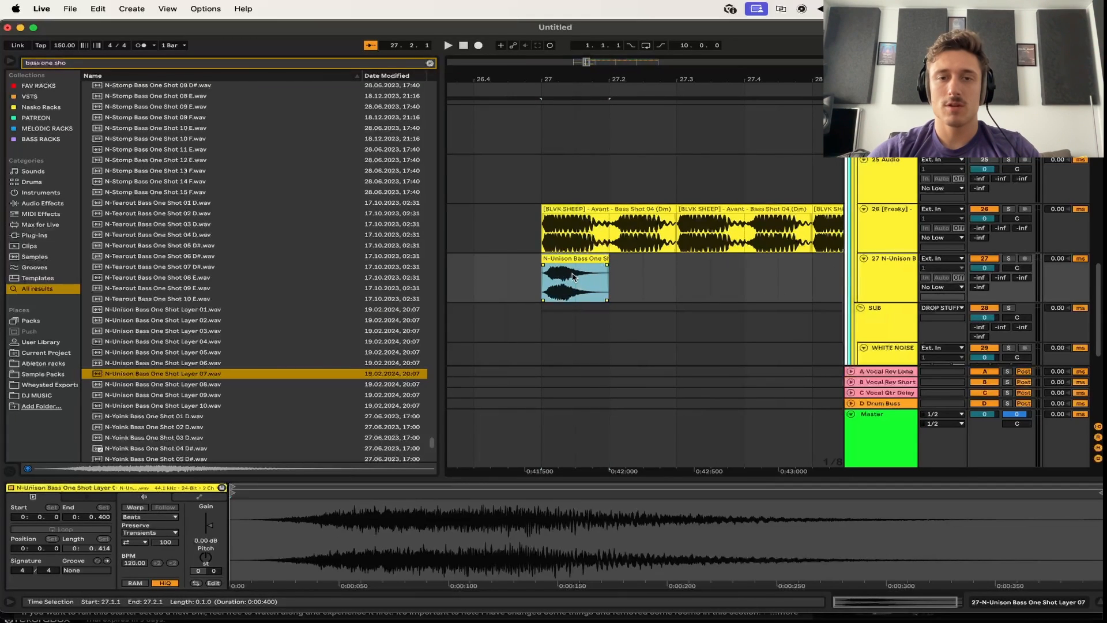
click(135, 508)
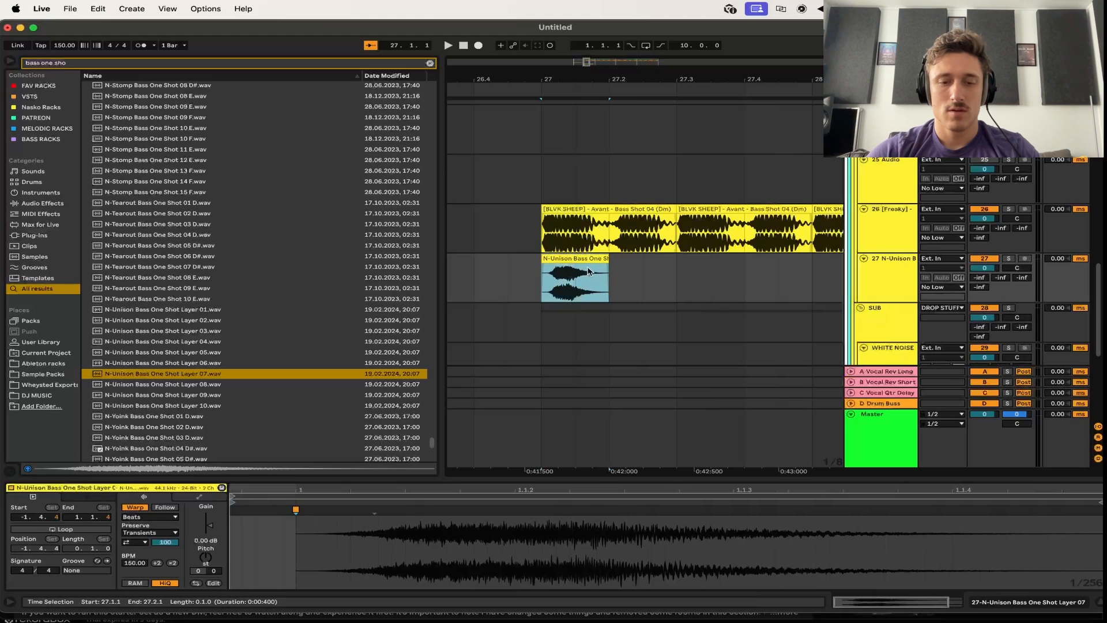
Duplicate the warped N-Unison clip onto the following beat and select both clips
key(super+d)
click(580, 284)
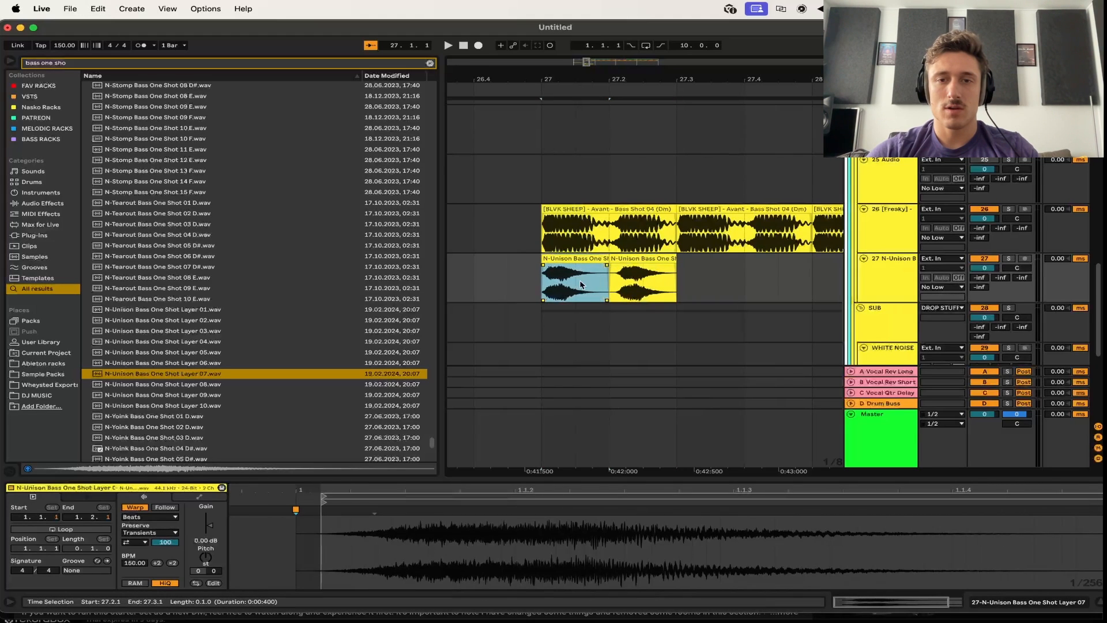
shift+click(642, 284)
click(642, 283)
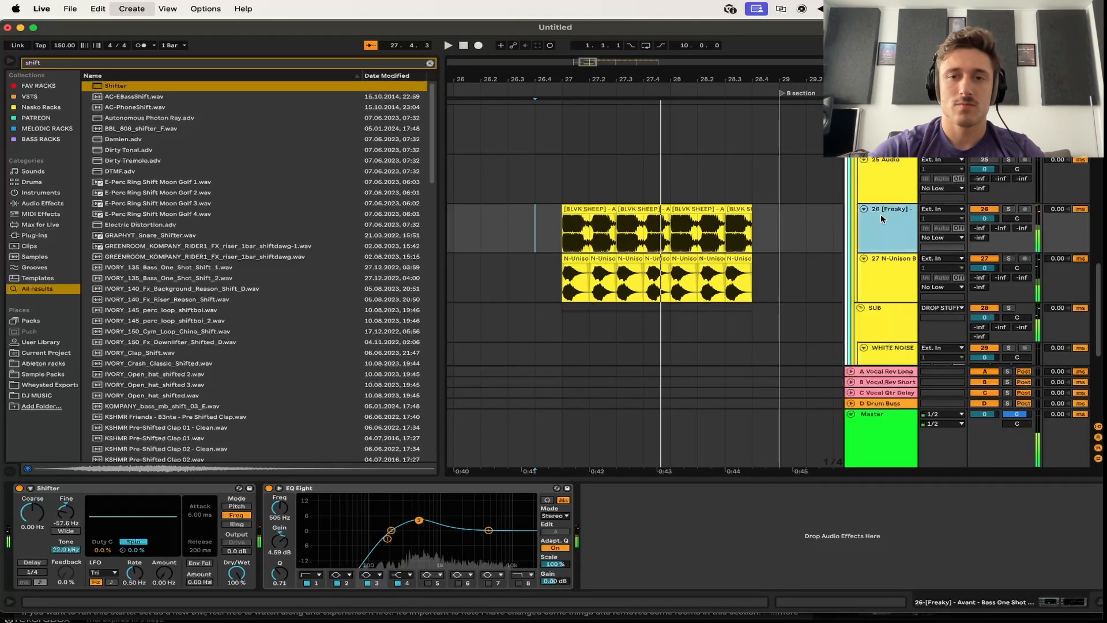
Insert an audio track directly above the [Freaky] bass track and search the browser for "bass one shot"
key(super+t)
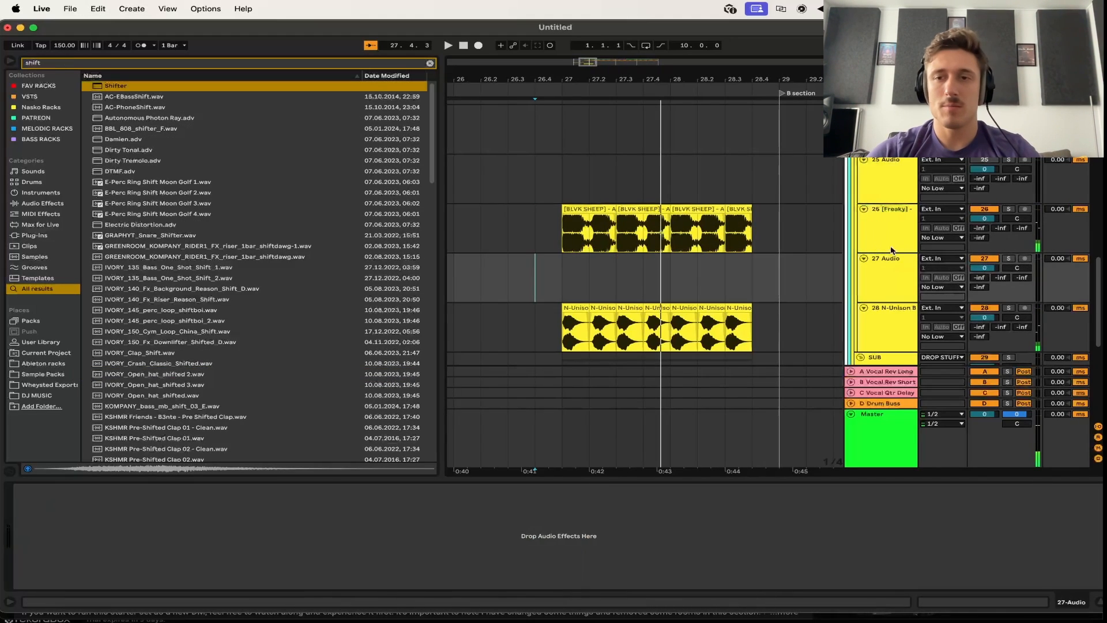
drag(885, 209, 885, 211)
key(super+f)
text(bass one sh)
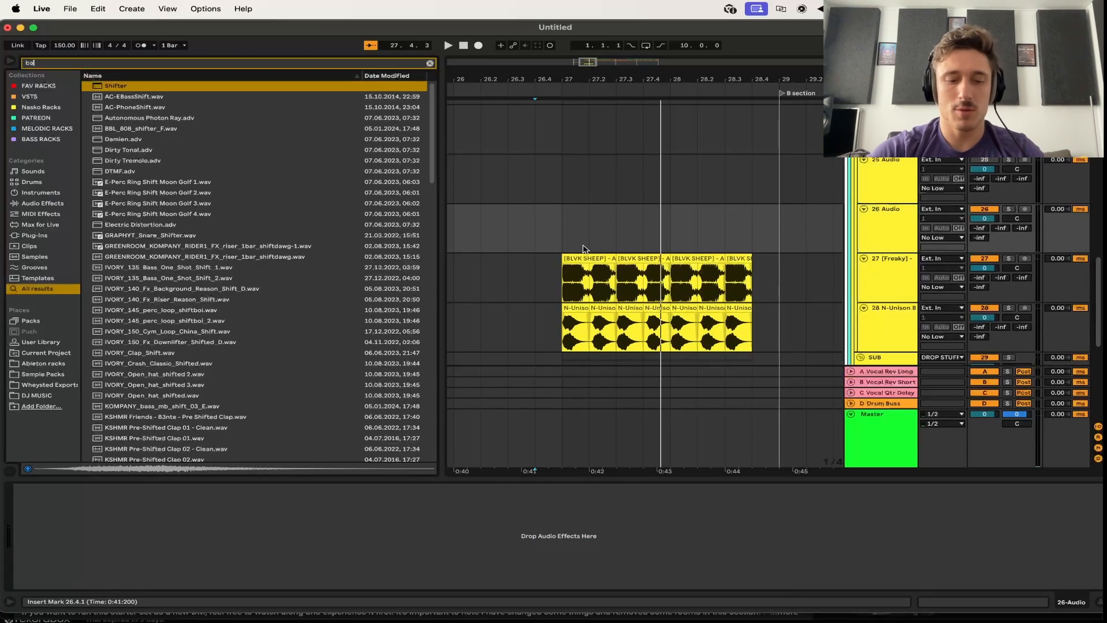
Audition bass one-shots and place IVORY_150_Bass_one_shot_eeeh.wav on the new audio track at bar 27
scroll(217, 302, down, 15)
click(184, 335)
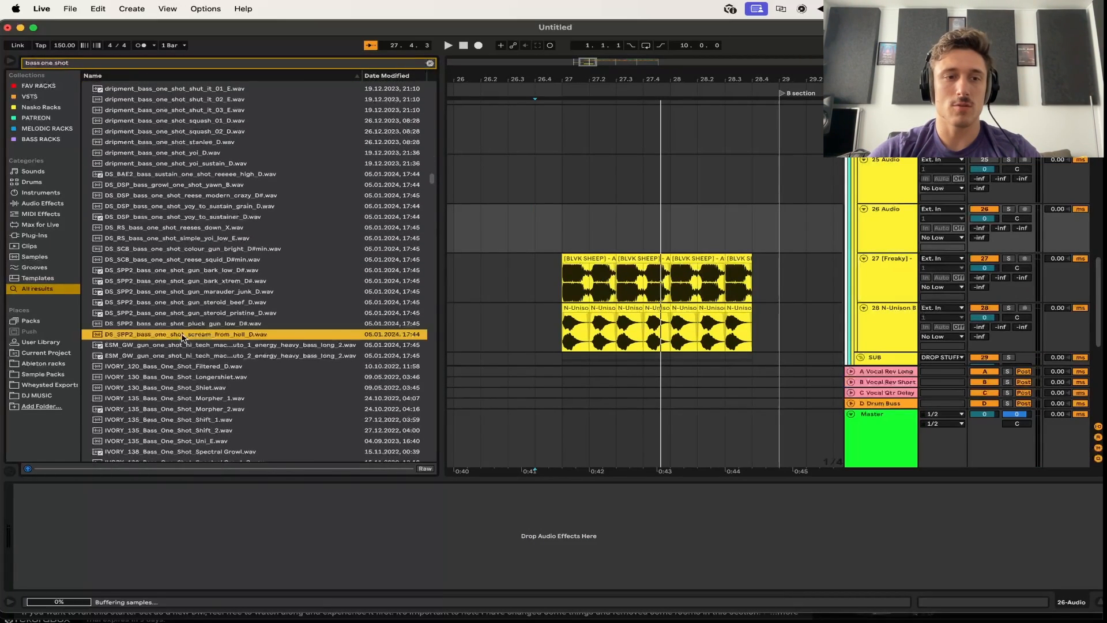
scroll(182, 337, down, 5)
click(182, 332)
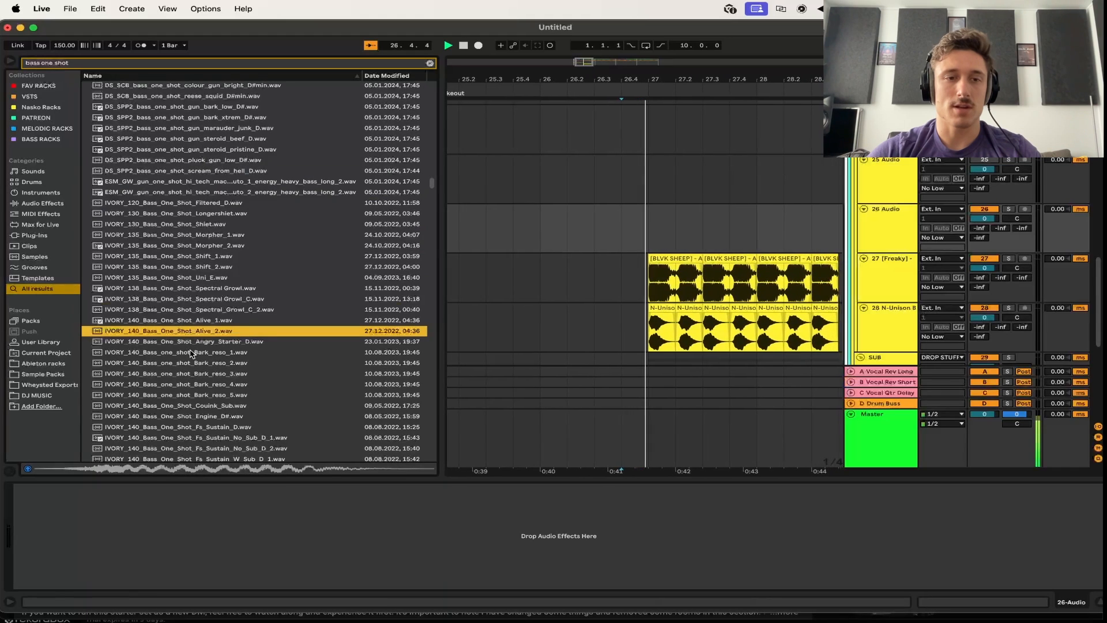
scroll(187, 374, down, 4)
click(188, 400)
scroll(187, 404, down, 10)
drag(173, 186, 620, 207)
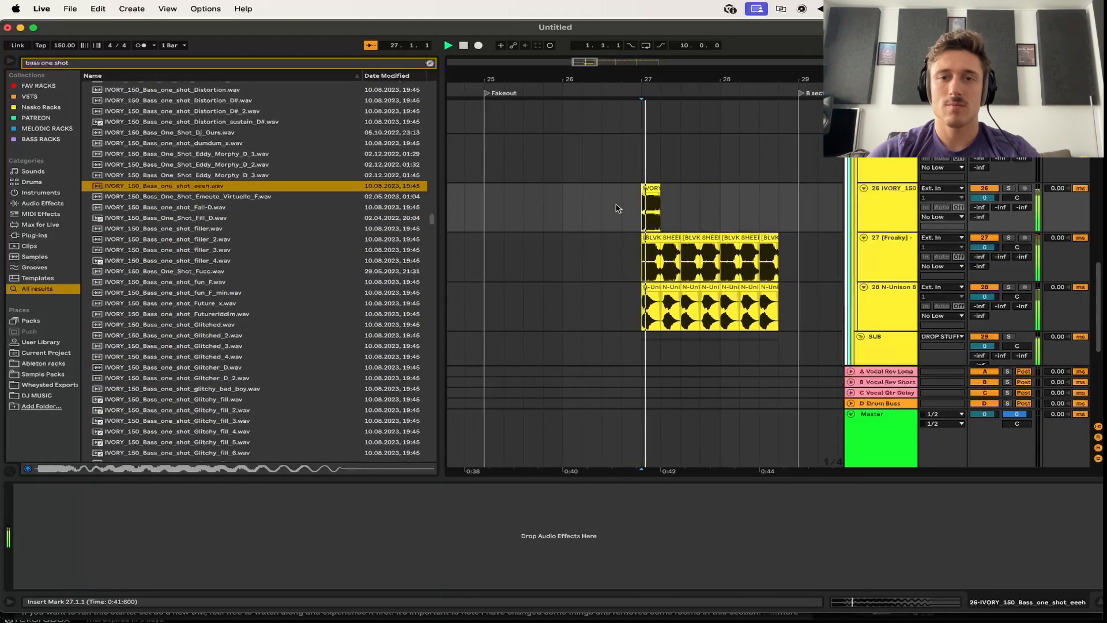
Repeat the IVORY_150 one-shot on every second beat of the pattern and play it from bar 27
shift+click(632, 215)
key(super+d)
key(super+d)
key(super+d)
click(573, 215)
key(space)
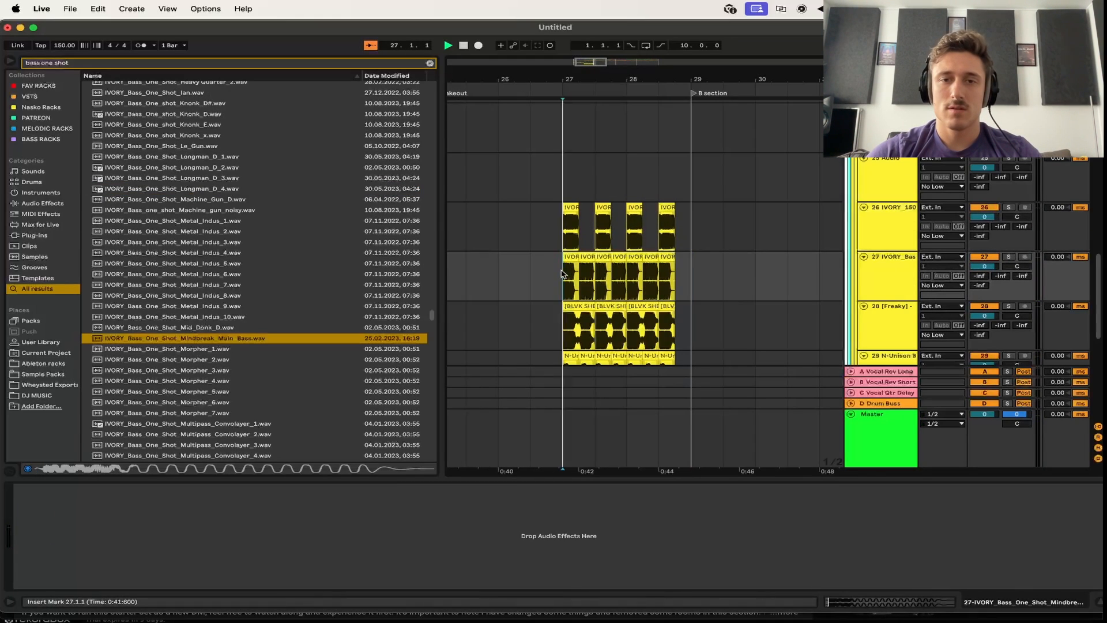
Play the layered basses from bar 27 and lower the 28 [Freaky] track's volume to -8.8 dB
scroll(604, 302, up, 5)
scroll(603, 302, left, 2)
scroll(604, 302, down, 1)
key(space)
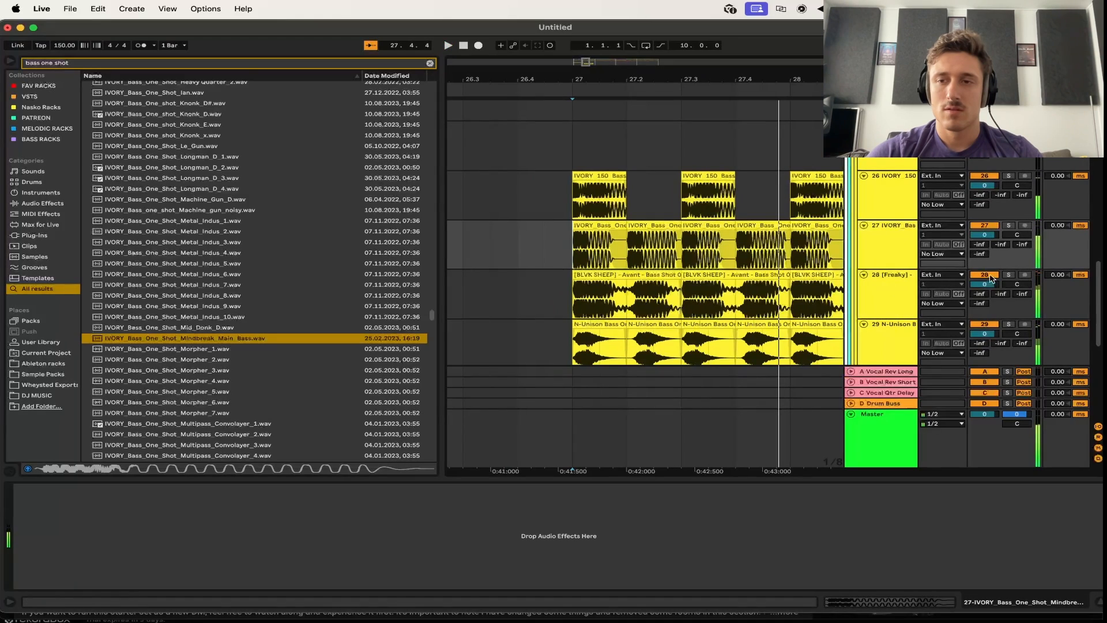
scroll(913, 253, right, 5)
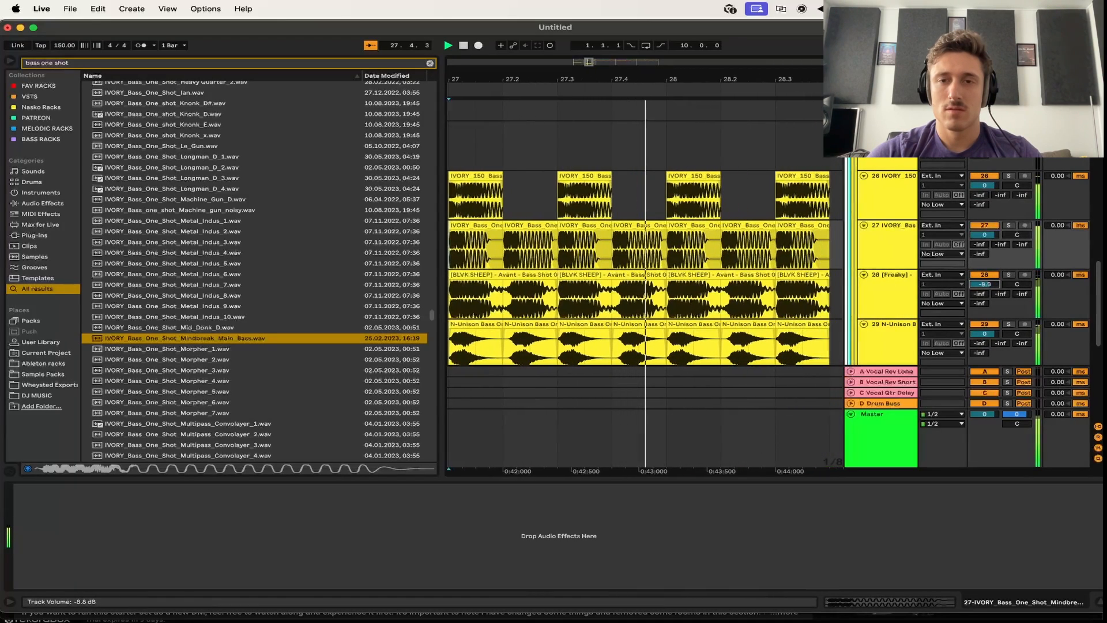
Solo the 27 IVORY Mindbreak bass track and listen to it from bar 27
click(911, 253)
key(s)
key(space)
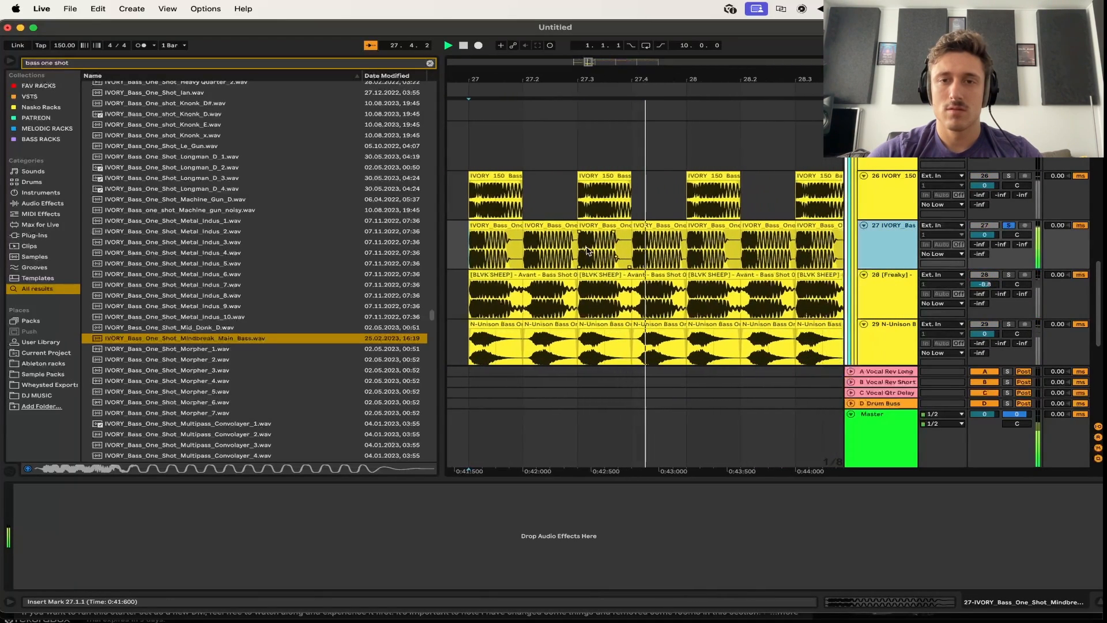
key(space)
scroll(461, 248, left, 1)
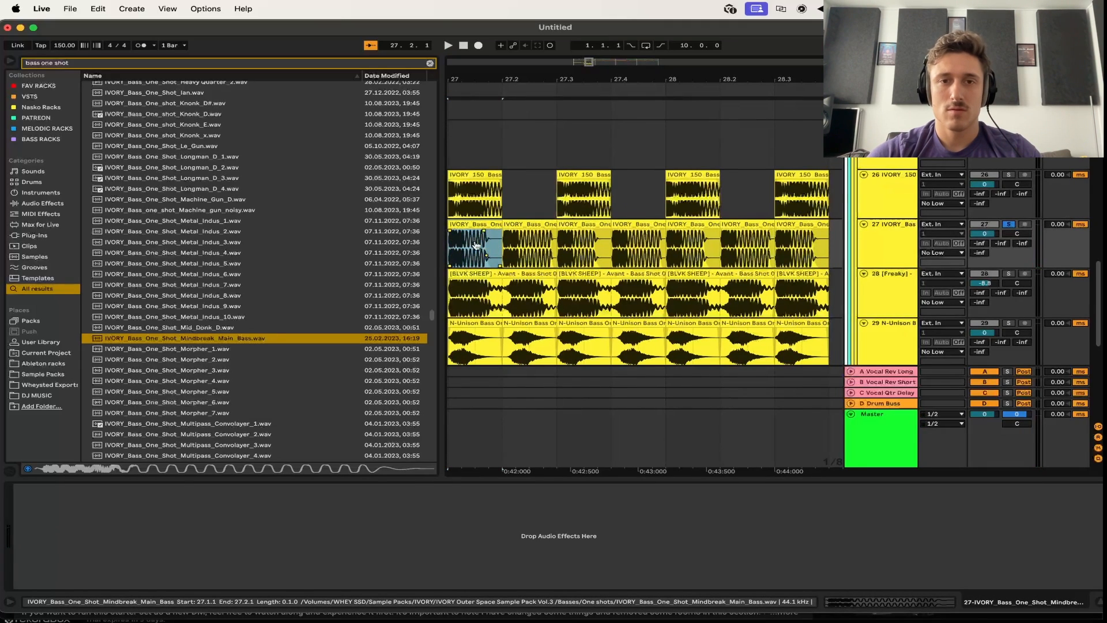
Turn on warping for the first Mindbreak clip, offset its start to -1.4.4, and play it with the other layers
double_click(475, 225)
click(135, 507)
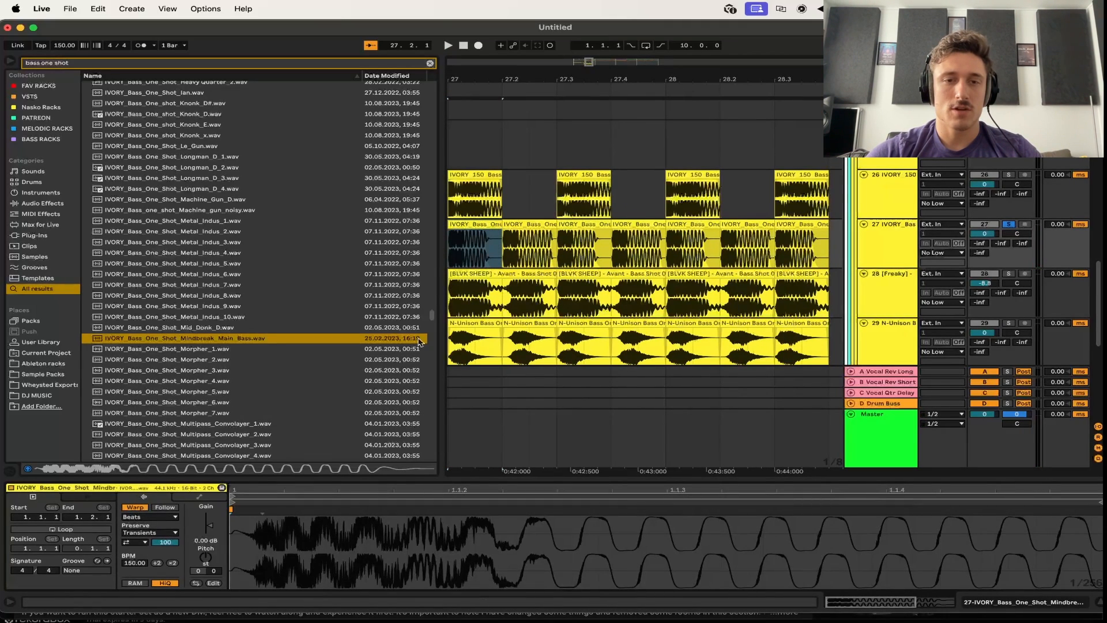
click(483, 252)
scroll(469, 248, left, 2)
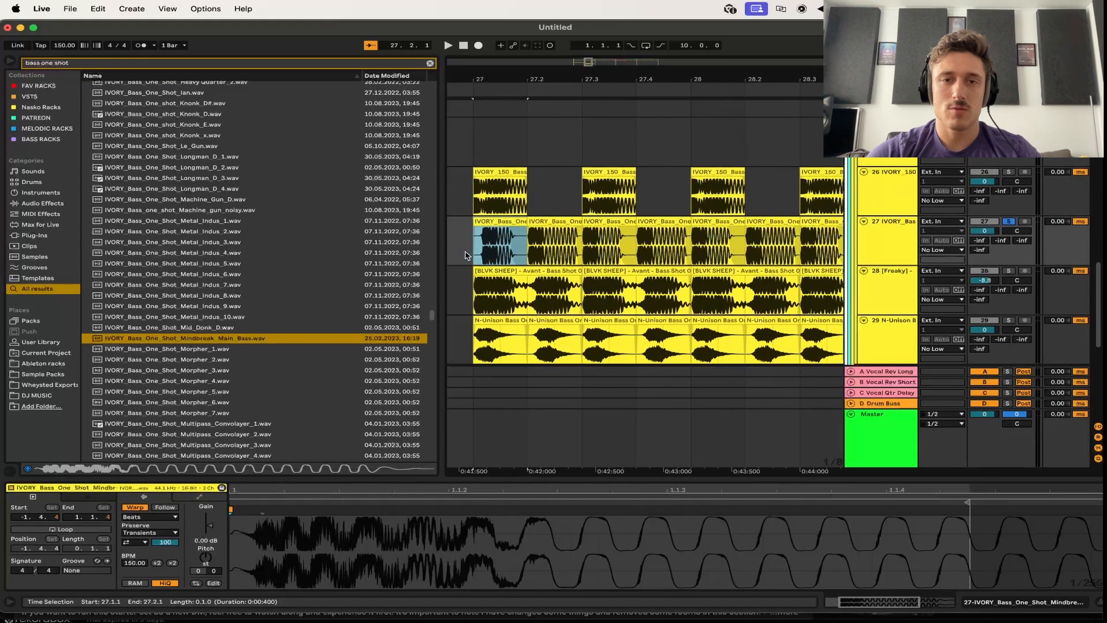
click(470, 240)
key(space)
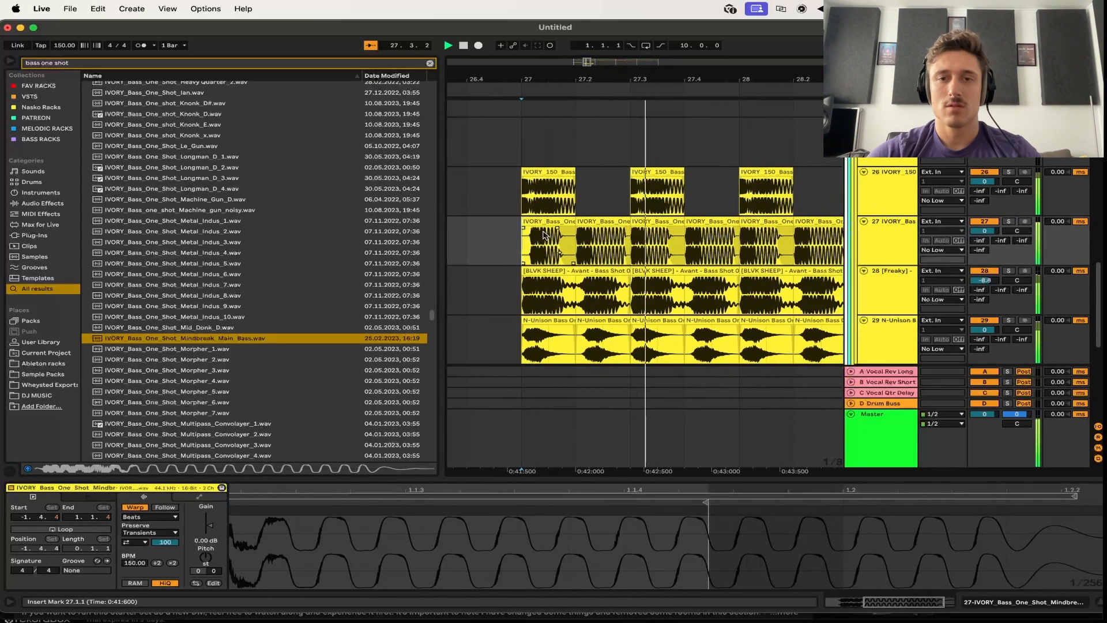
Slip the audio inside the Mindbreak clip at 27.2.1 and play the pattern from bar 27
key(space)
click(652, 248)
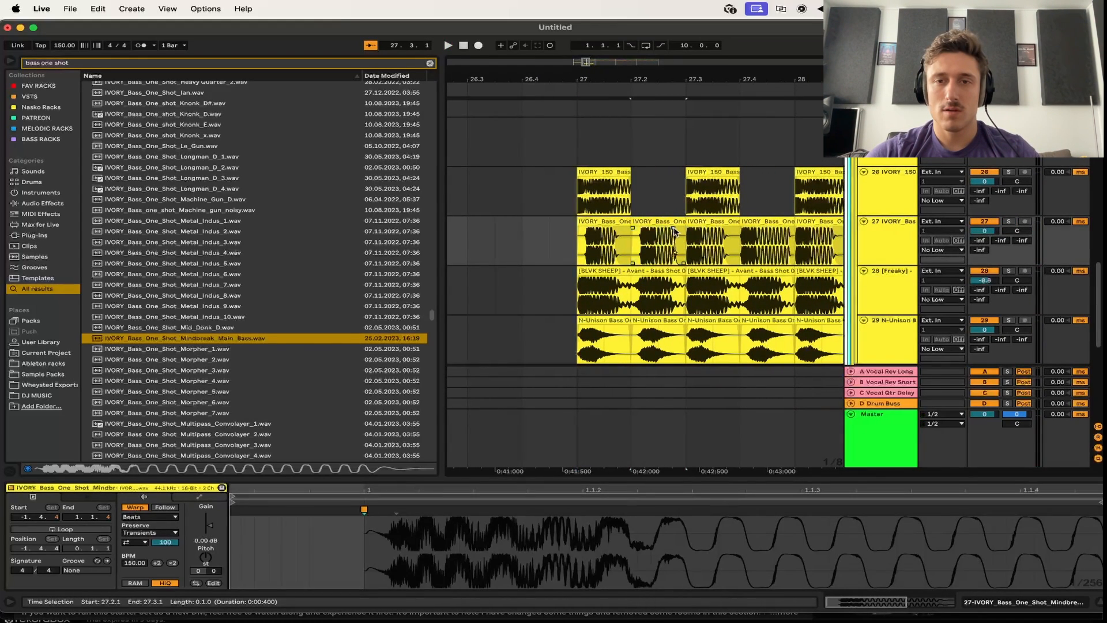
click(678, 231)
click(677, 231)
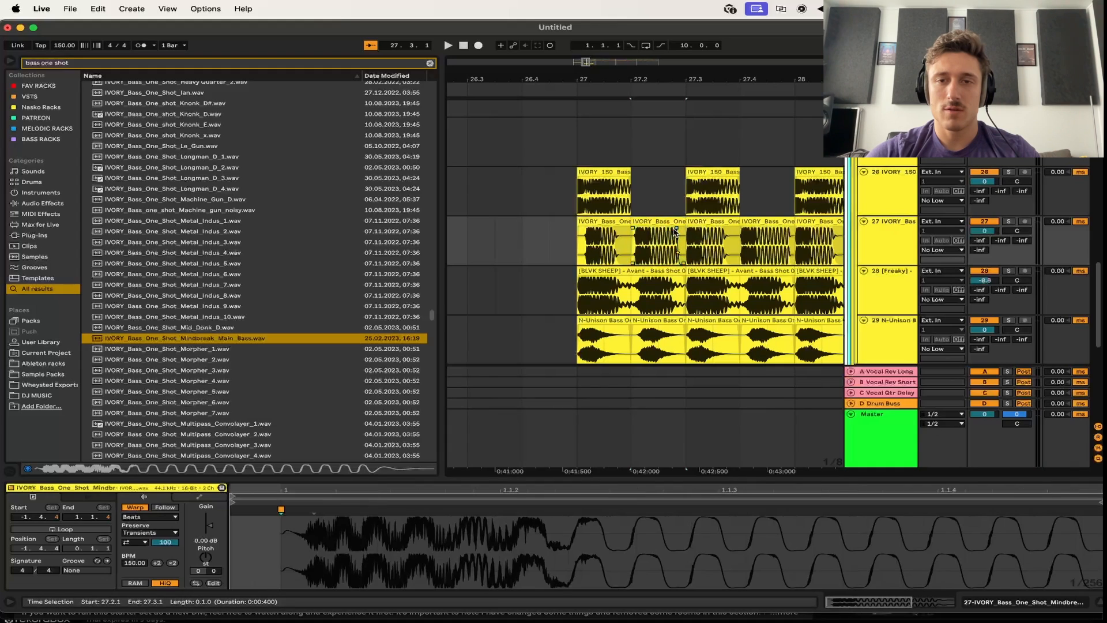
click(565, 241)
key(space)
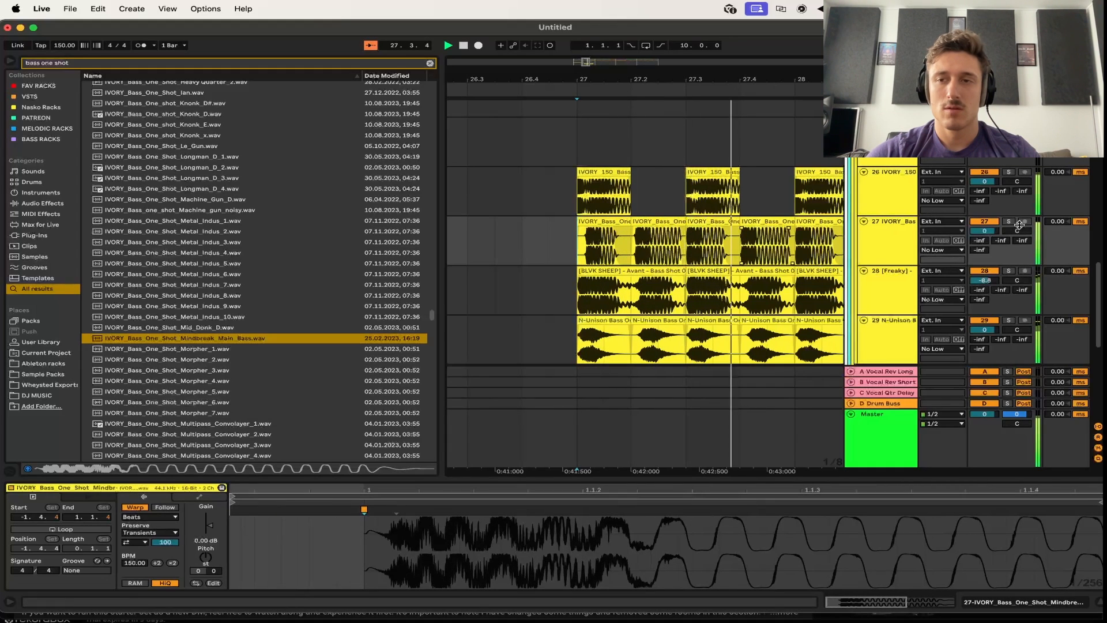
Mute the 28 [Freaky] track and listen to the remaining bass layers from bar 27
click(992, 270)
key(space)
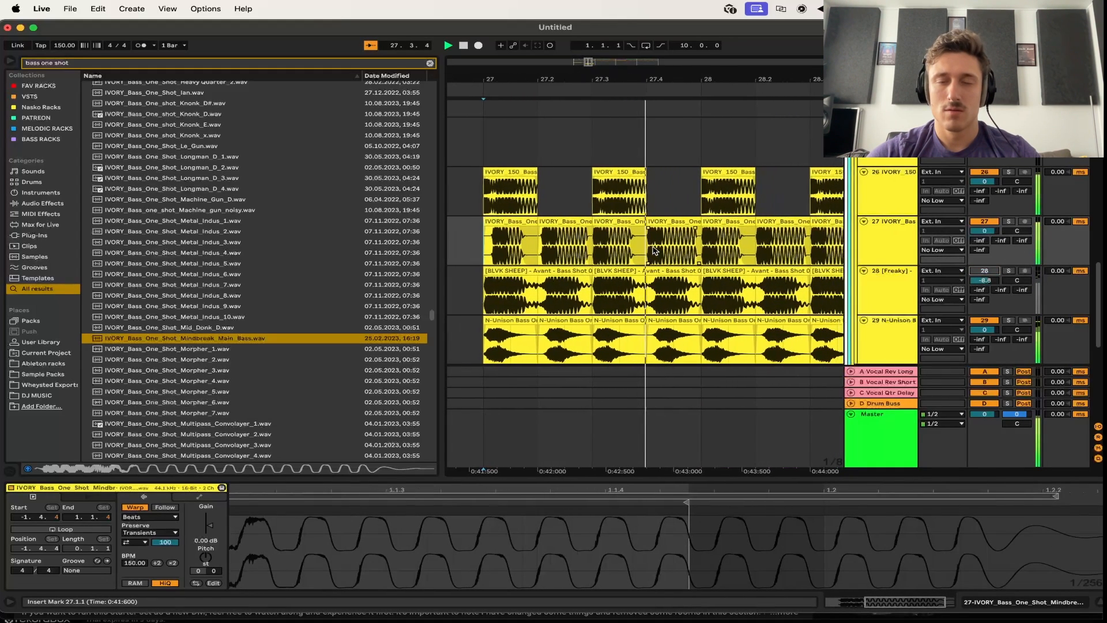
key(space)
Delete all the IVORY_150 clips on track 26 between 27.1.1 and 28.4.1
click(559, 233)
click(558, 220)
drag(773, 212, 536, 213)
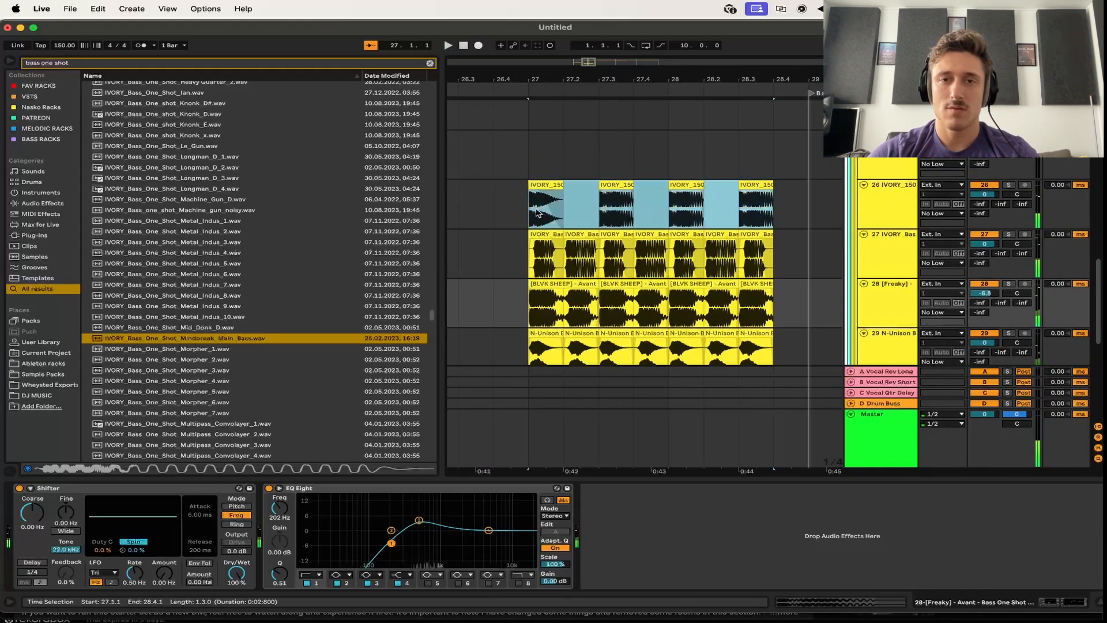
key(Delete)
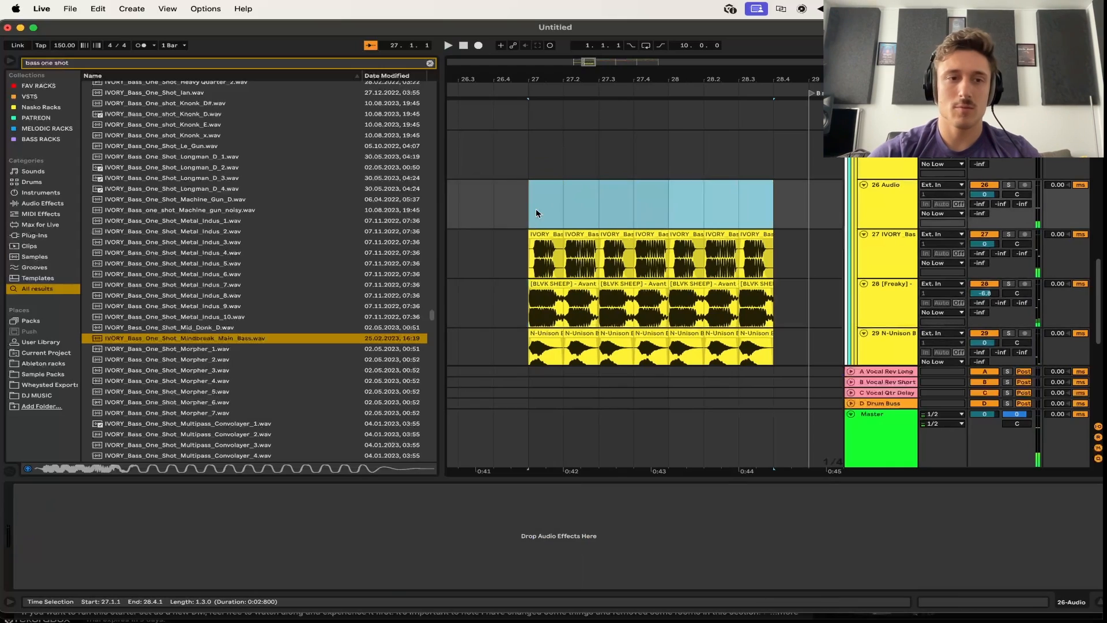
Audition more one-shots, place KOMPANY_bass_one_shot_messy_dragon_01_D#.wav on track 26 at 27.1.1, and transpose it by -1 st
scroll(144, 403, down, 10)
click(144, 421)
scroll(144, 421, down, 10)
click(144, 422)
scroll(144, 422, down, 7)
click(144, 421)
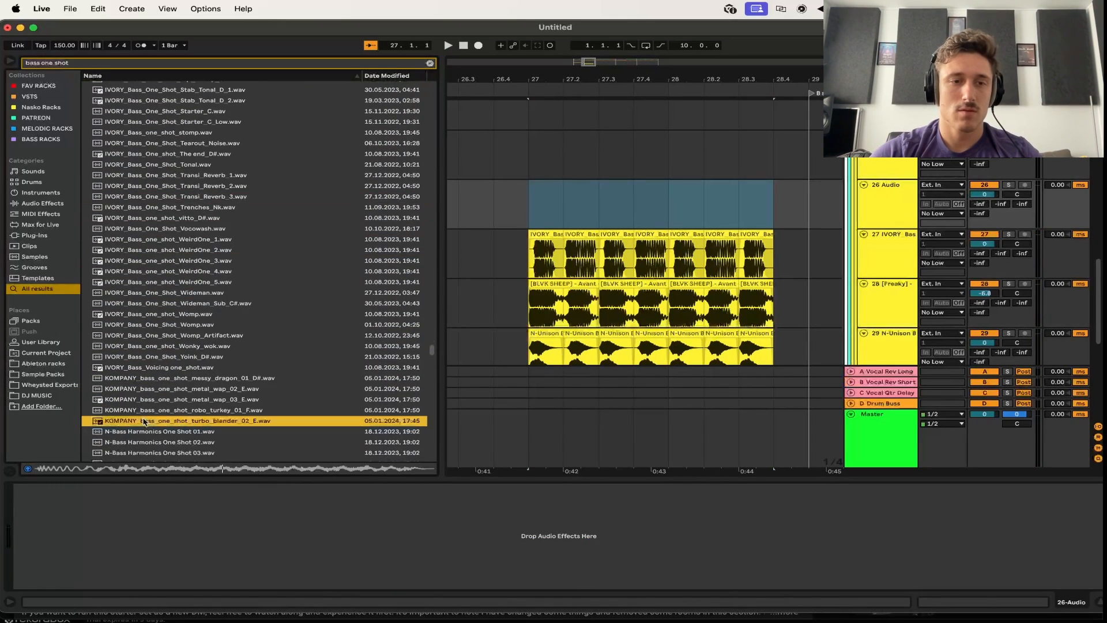
click(145, 412)
click(148, 399)
click(151, 389)
click(155, 378)
click(157, 367)
drag(160, 378, 546, 183)
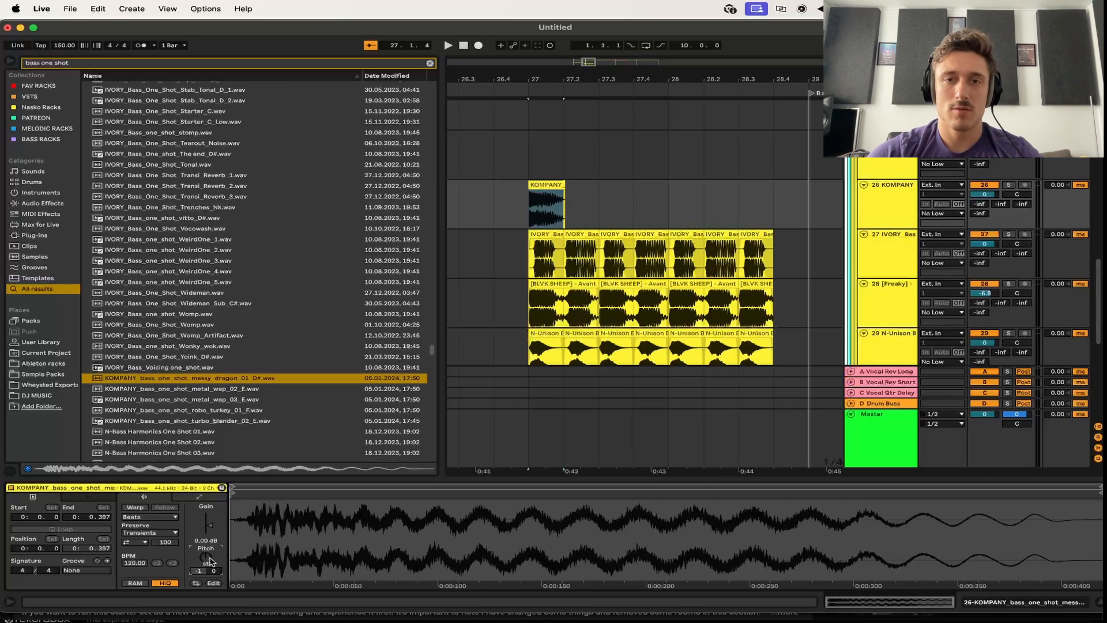
Check the KOMPANY clip in playback and repeat it on every beat from 27.1.1 to 28.4.1
key(s)
key(space)
key(space)
key(space)
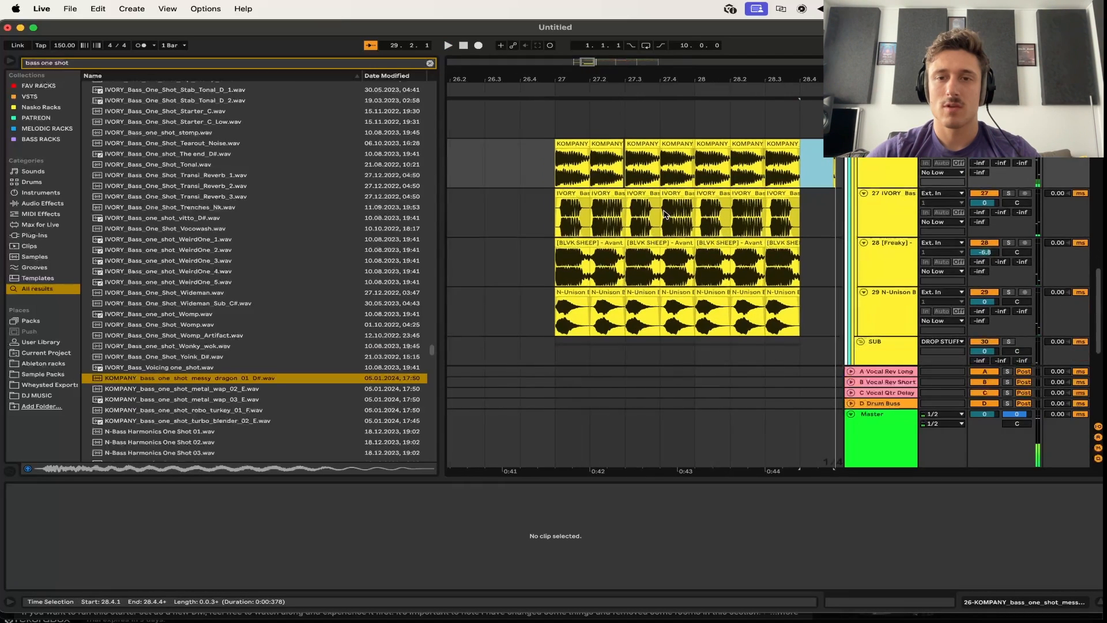
Listen to the Mindbreak track in solo and select its first clip
scroll(579, 225, down, 2)
click(562, 195)
key(s)
key(space)
click(634, 180)
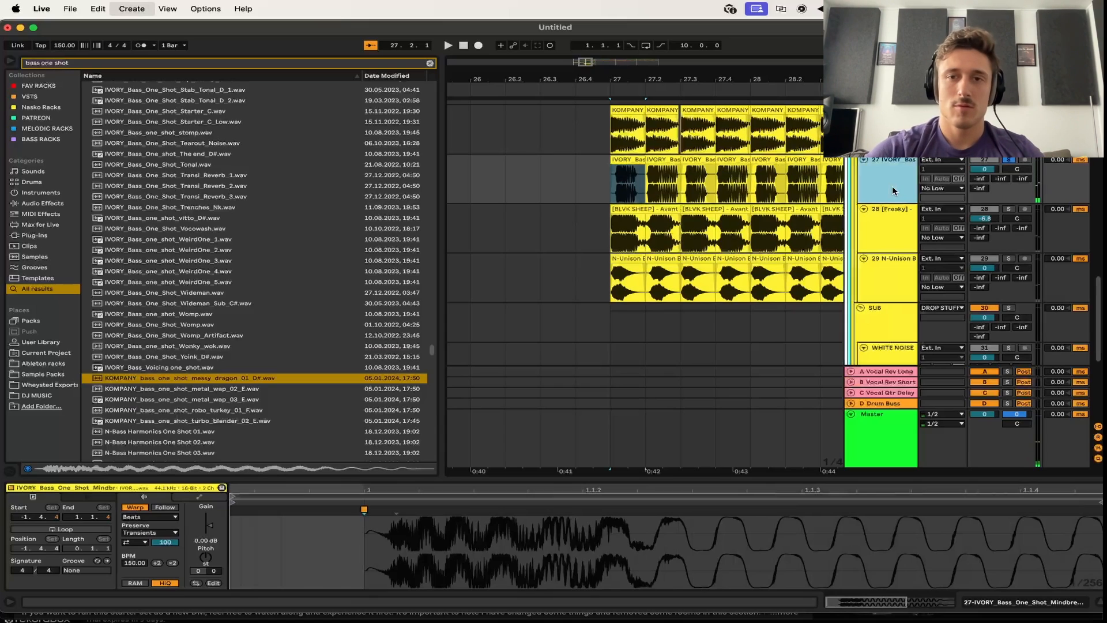
Copy the first Mindbreak clip onto a new audio track below it and slip the copy's audio about half a beat later
key(super+t)
scroll(647, 224, up, 3)
click(624, 166)
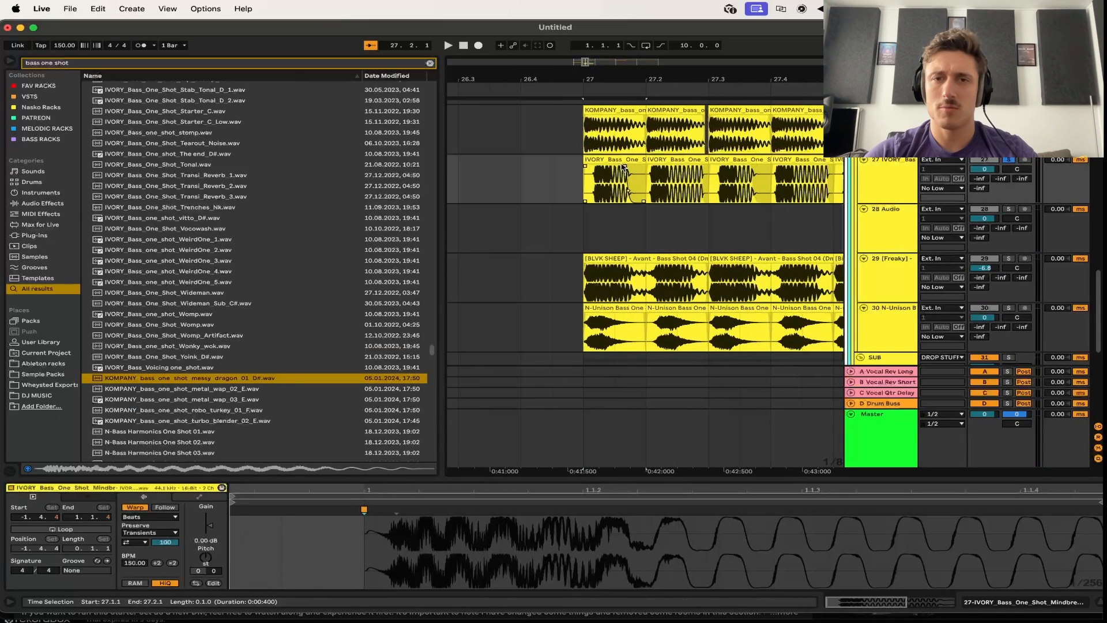
click(621, 162)
drag(622, 162, 638, 230)
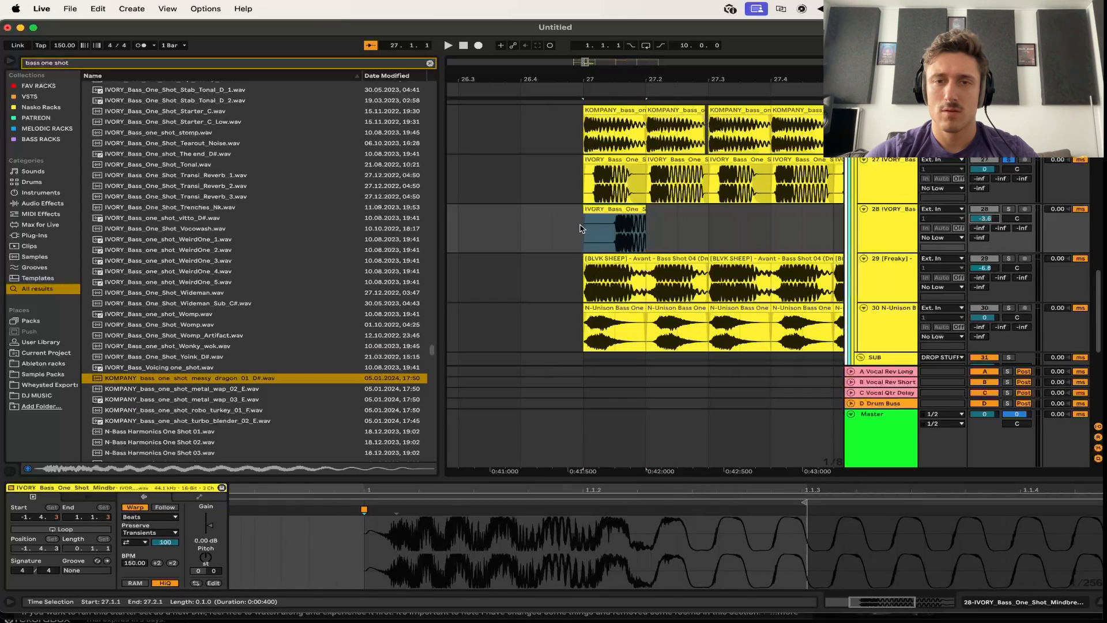
Play back the offset Mindbreak copy both in solo and together with all the other layers
key(s)
key(space)
key(space)
key(space)
key(space)
key(s)
click(559, 216)
key(space)
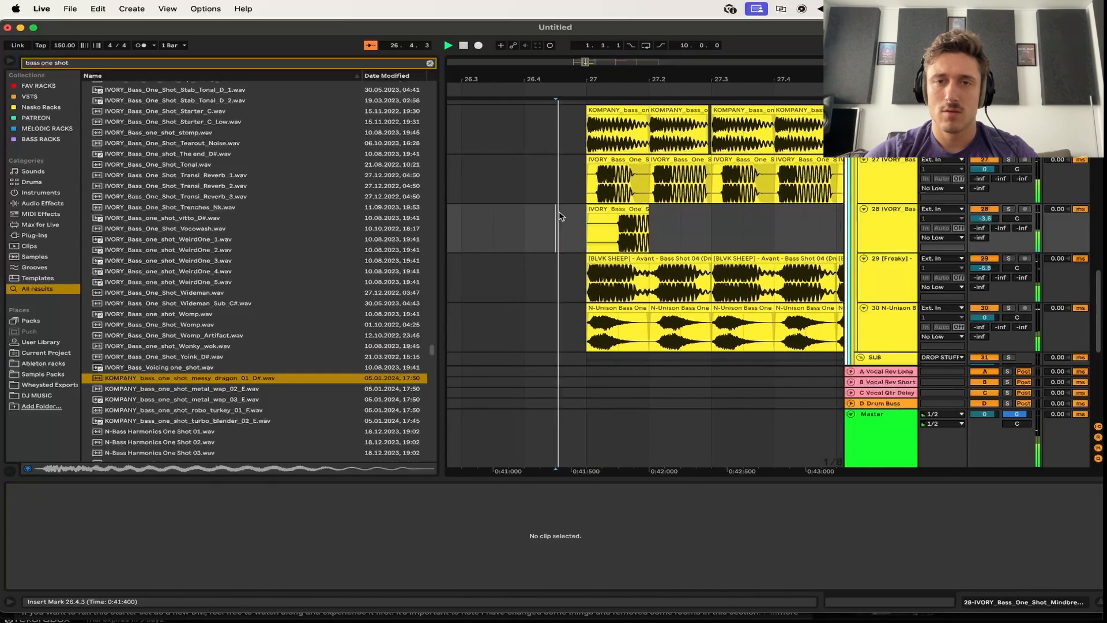
Repeat the offset Mindbreak copy every two beats at 27.1.1, 27.3.1 and 28.1.1 and play it with the other layers
scroll(646, 226, right, 2)
key(space)
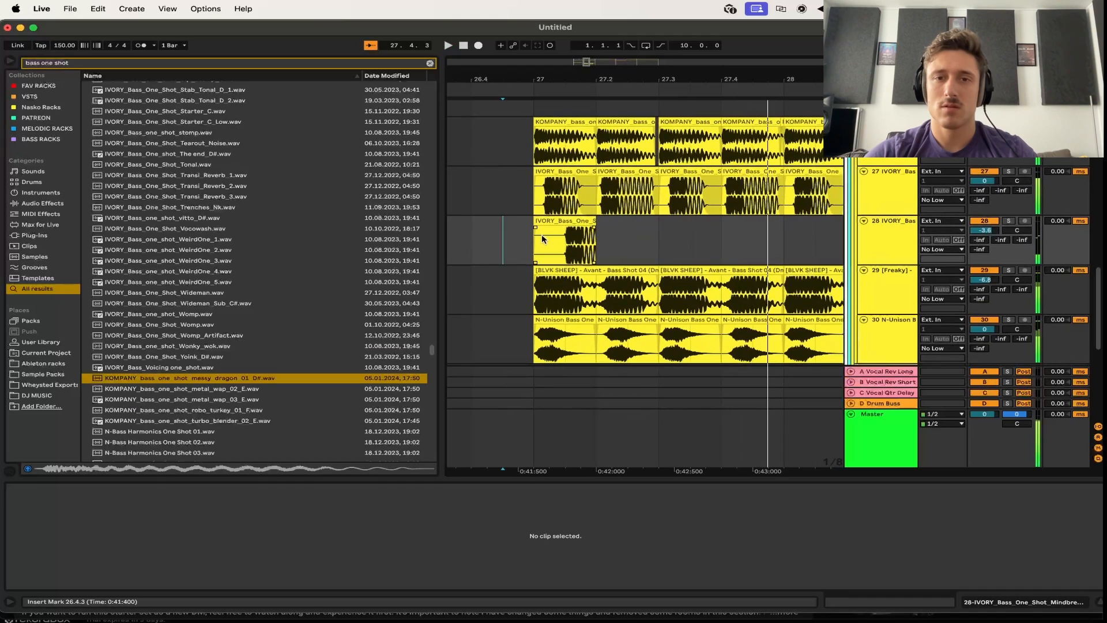
scroll(541, 235, down, 4)
click(540, 239)
drag(541, 238, 629, 241)
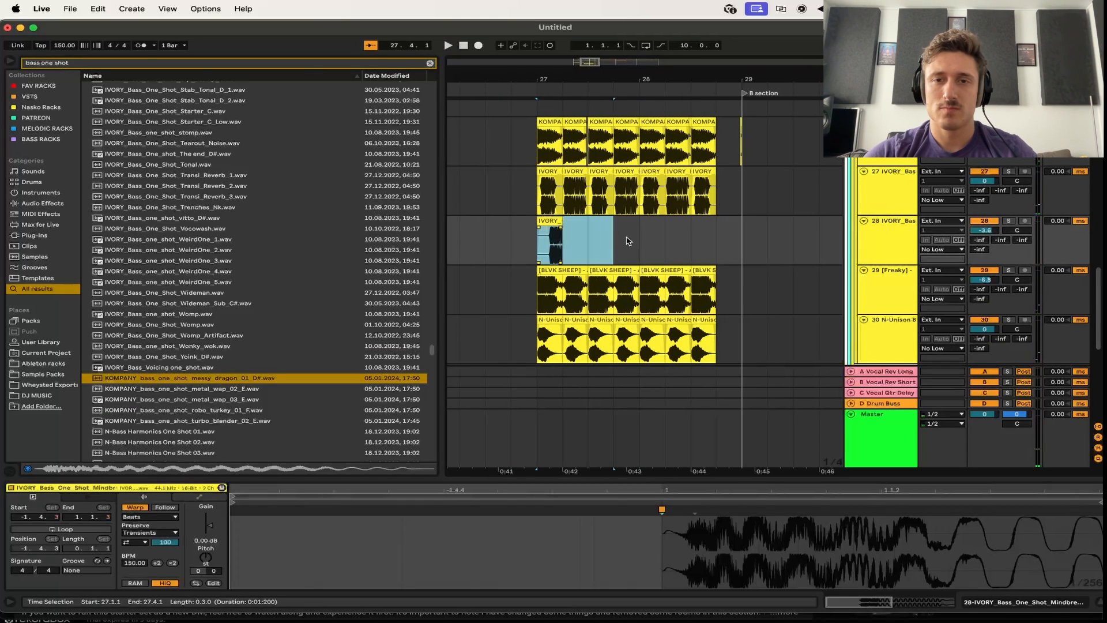
key(super+d)
key(super+d)
key(super+d)
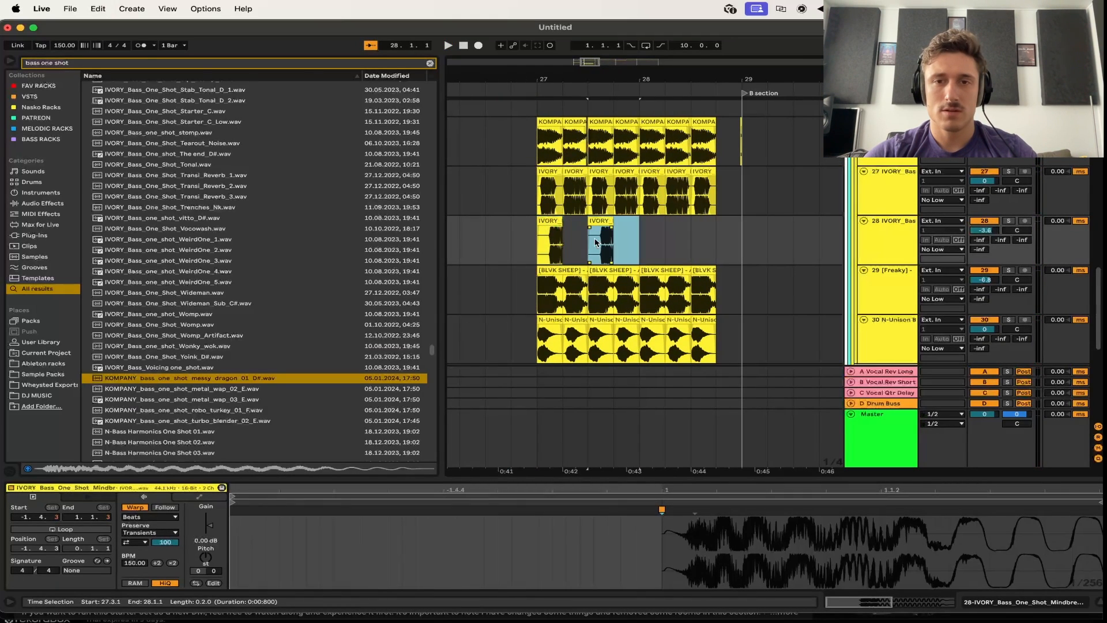
click(535, 241)
key(space)
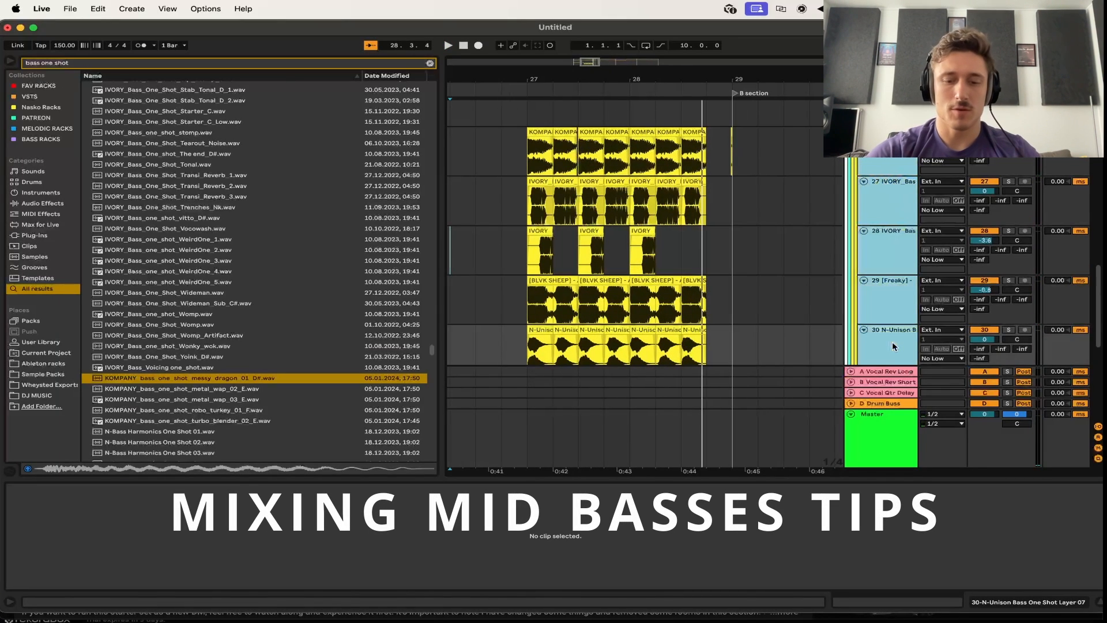
Group the one-shot bass layer tracks and add the OTT preset to the group with Time at 1000% and Amount at 27%
key(super+g)
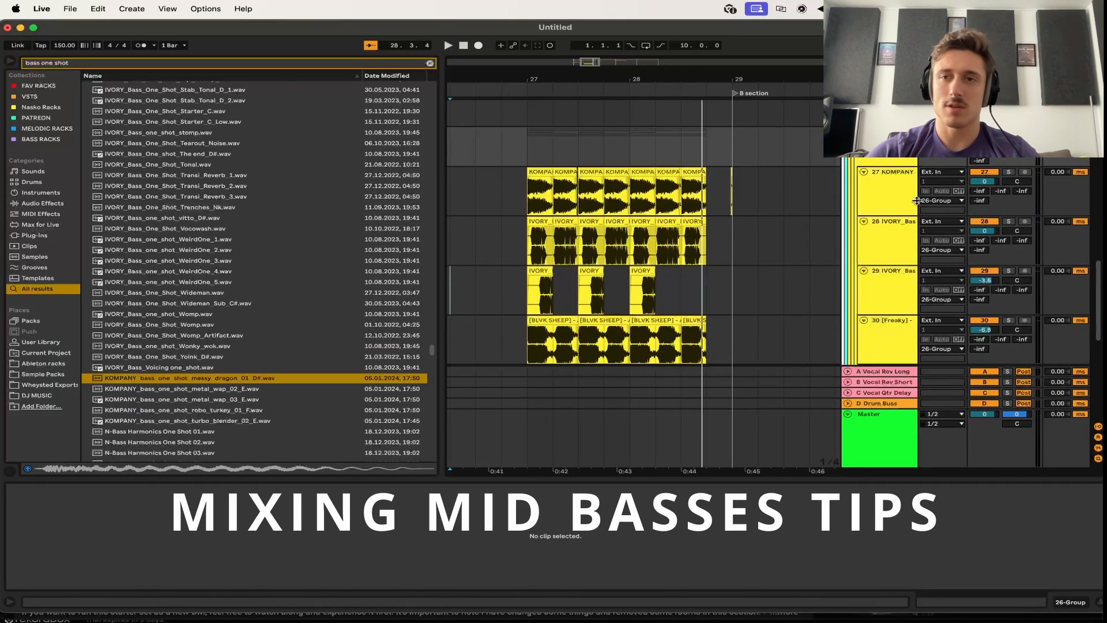
text(ott)
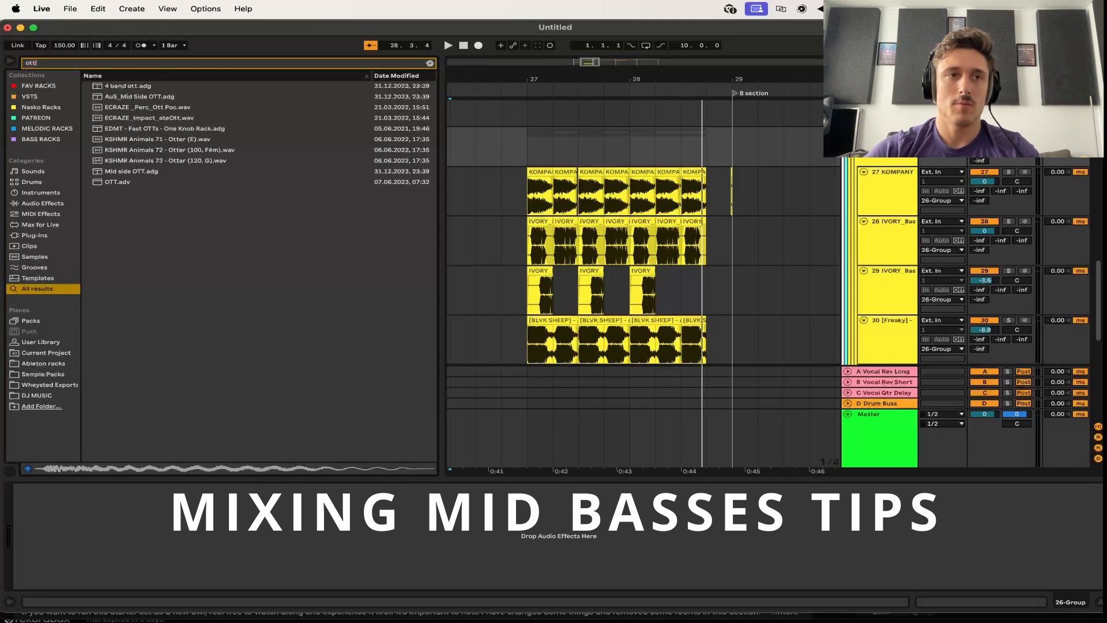
double_click(126, 181)
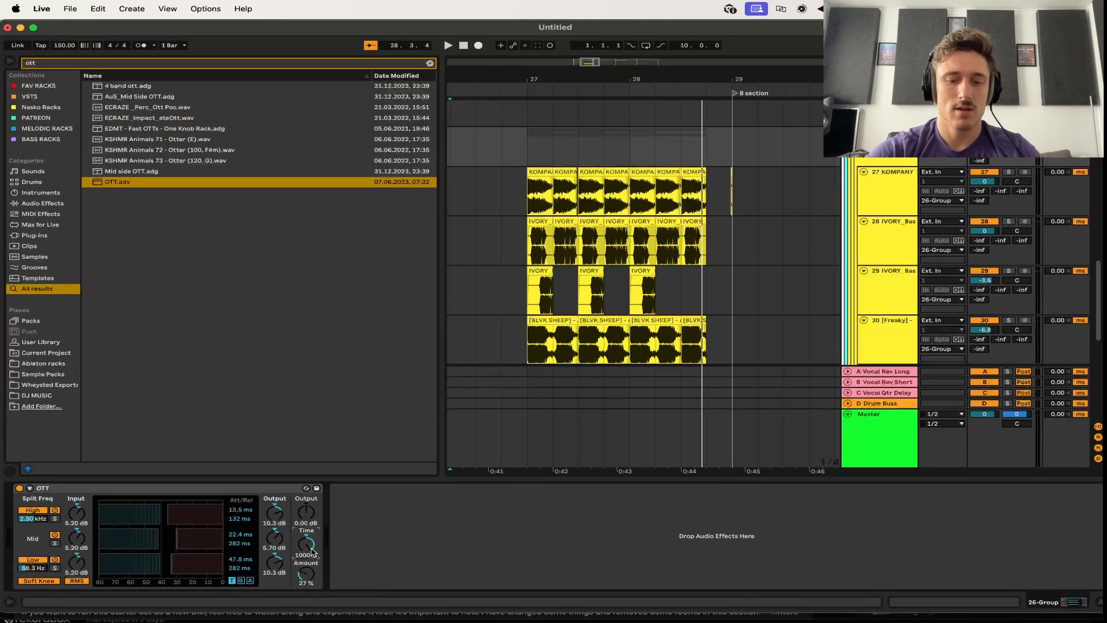
Add a Saturator to the bass group's effect chain and insert SerumFX between OTT and the Saturator
text(sat)
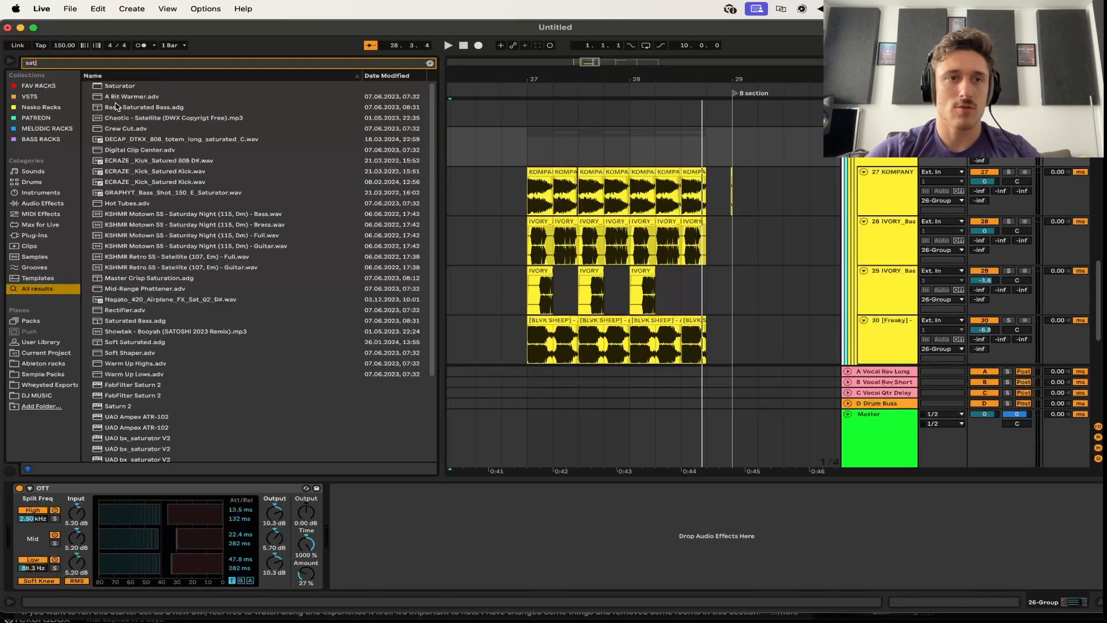
double_click(127, 87)
key(super+f)
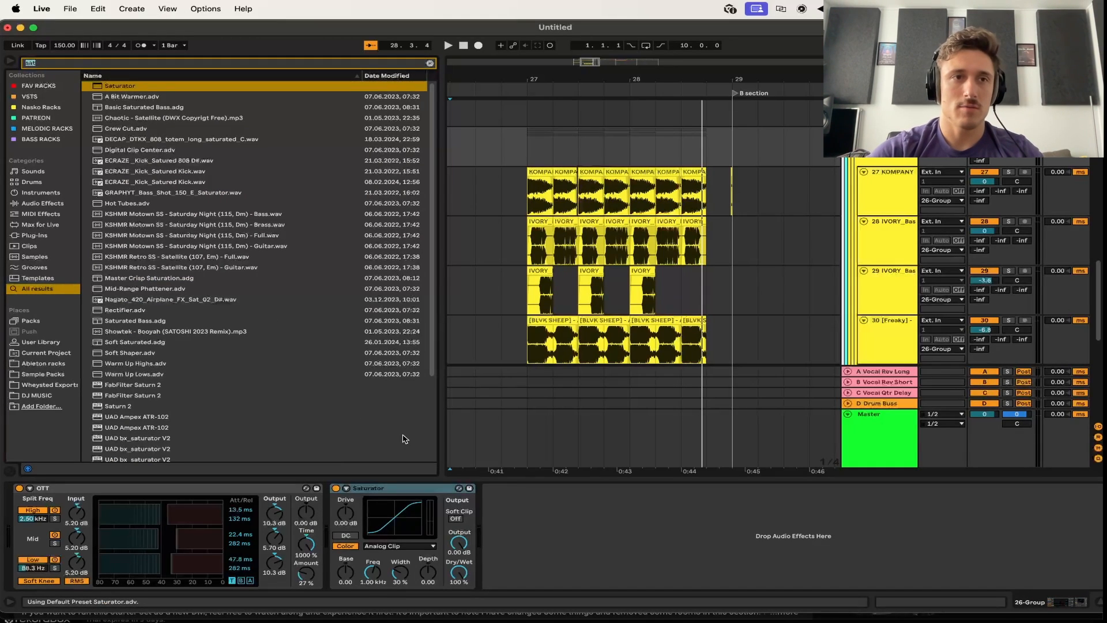
text(serum)
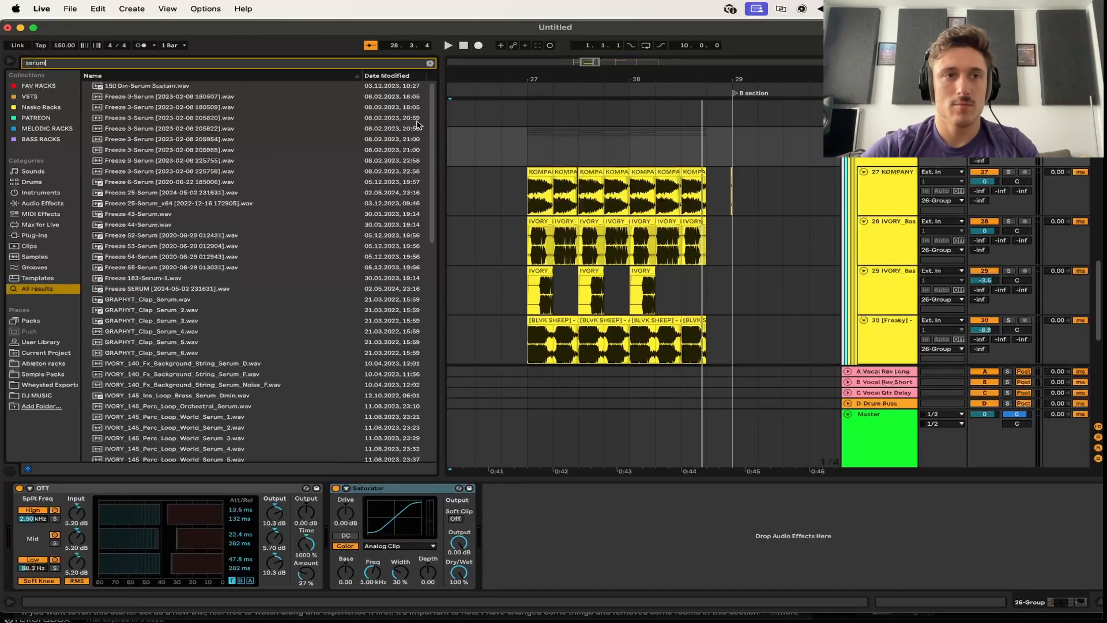
text(fx)
click(117, 108)
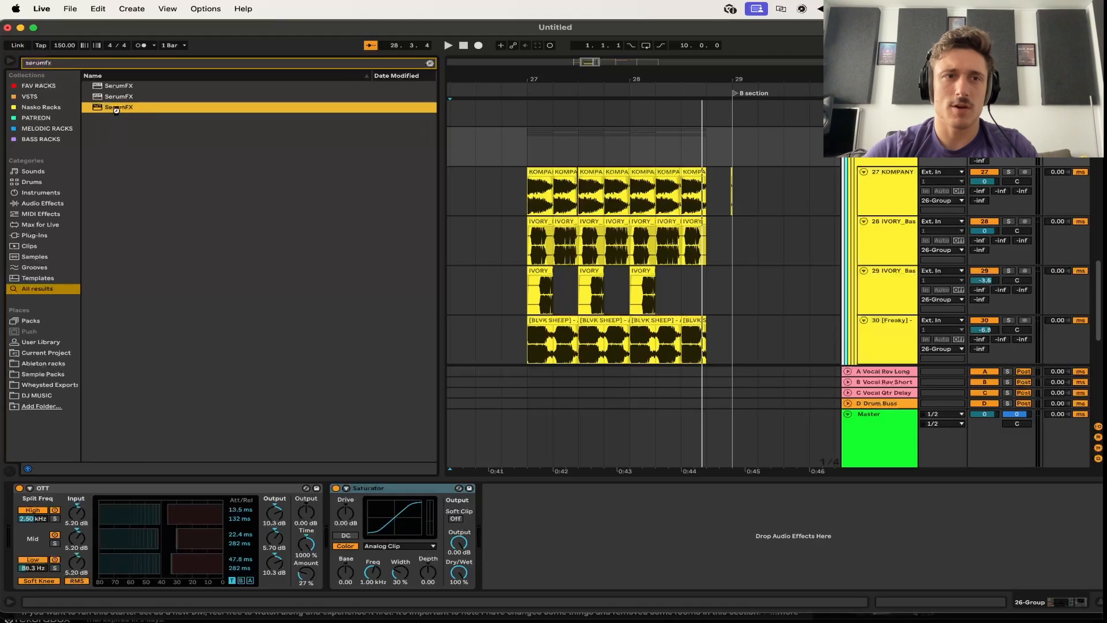
drag(518, 481, 531, 496)
drag(365, 503, 331, 516)
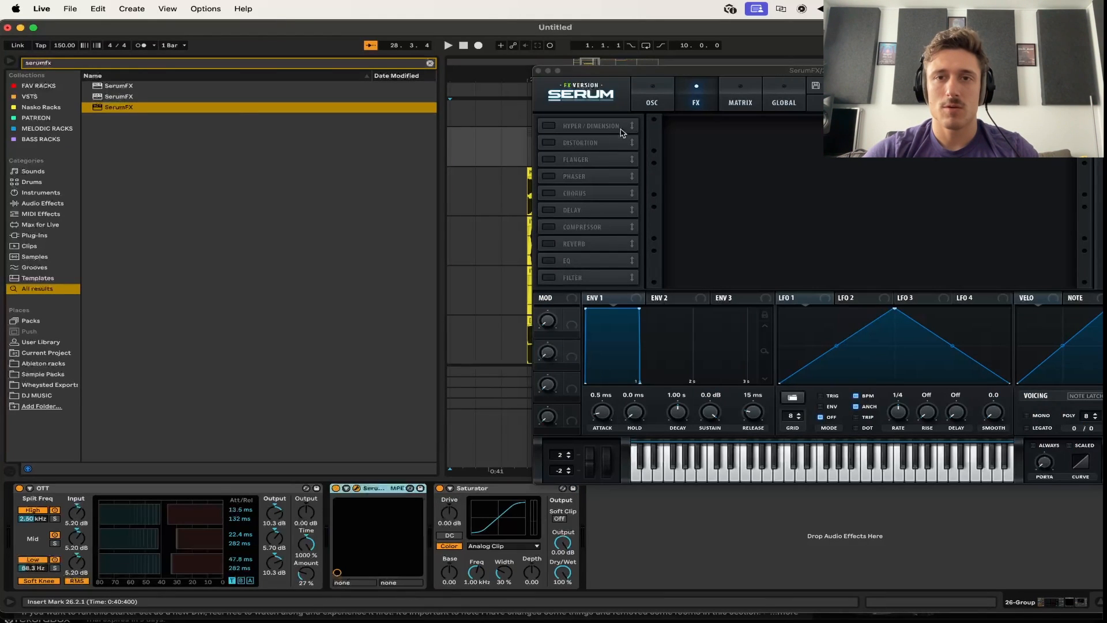
Enable the Tube distortion in SerumFX and play back the grouped basses through the effect chain
click(549, 143)
drag(780, 70, 756, 205)
click(887, 145)
key(space)
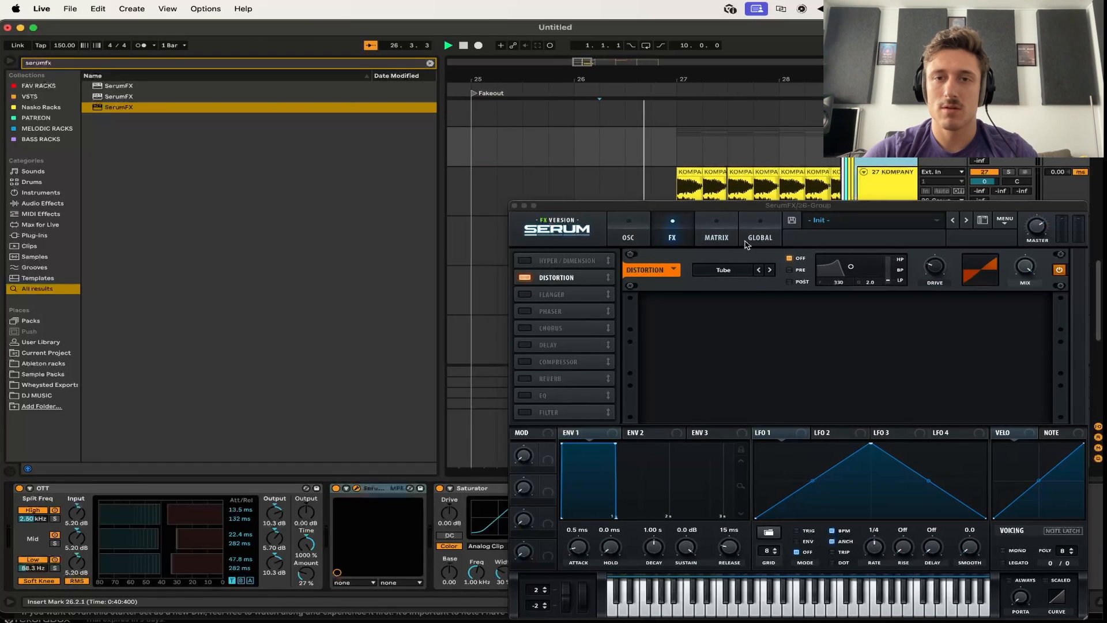
click(937, 259)
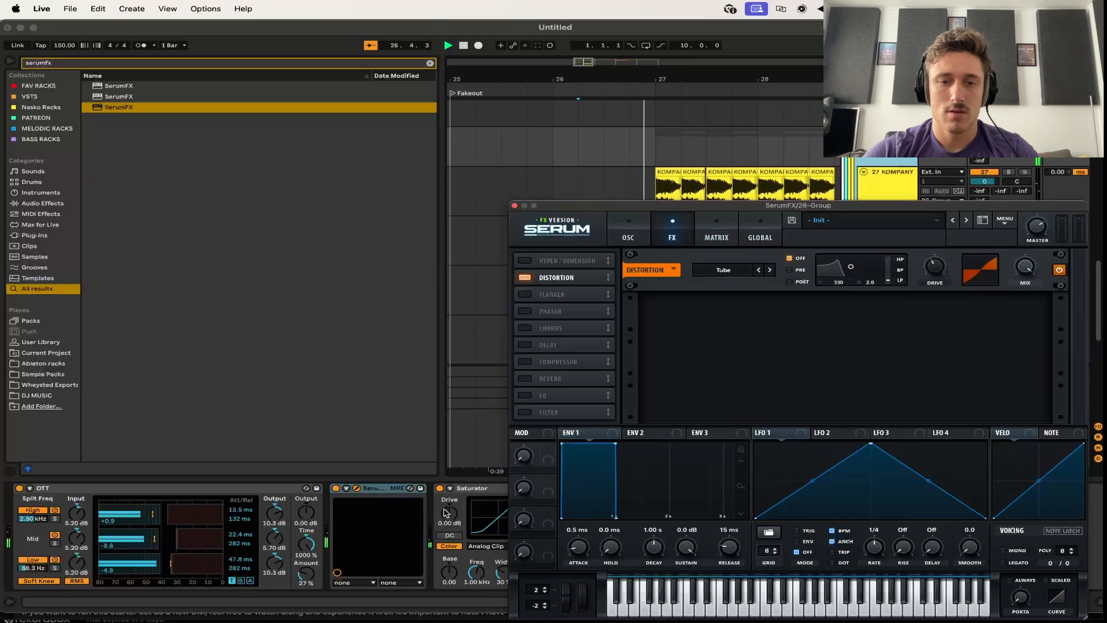
Raise the Saturator's drive to 6.57 dB and add an EQ Eight after it on 26 Group
drag(445, 512, 445, 499)
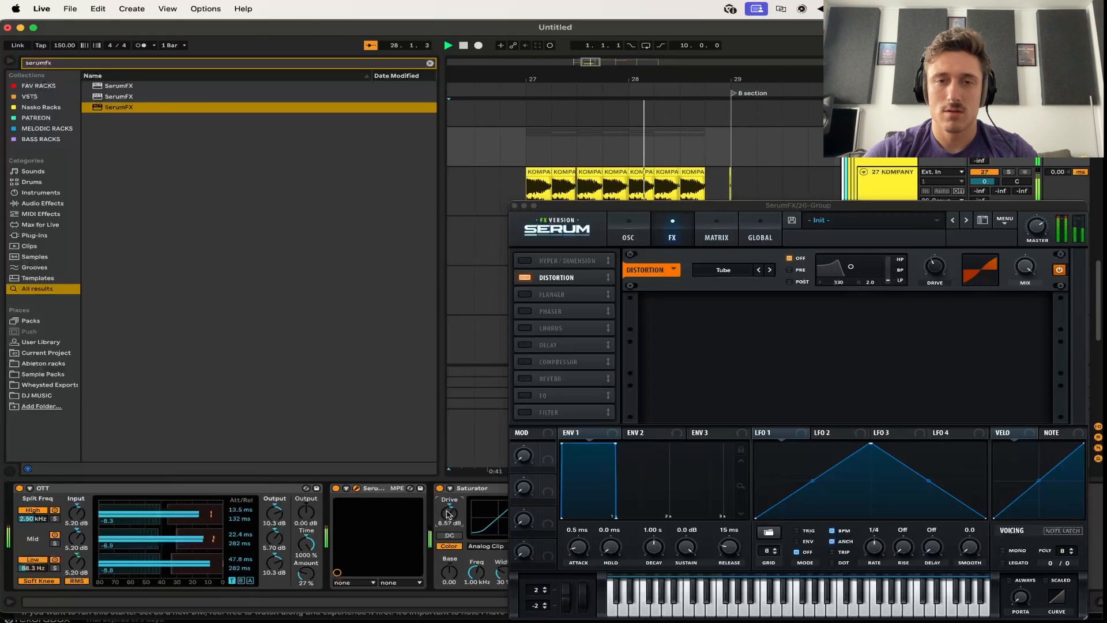
key(super+alt+p)
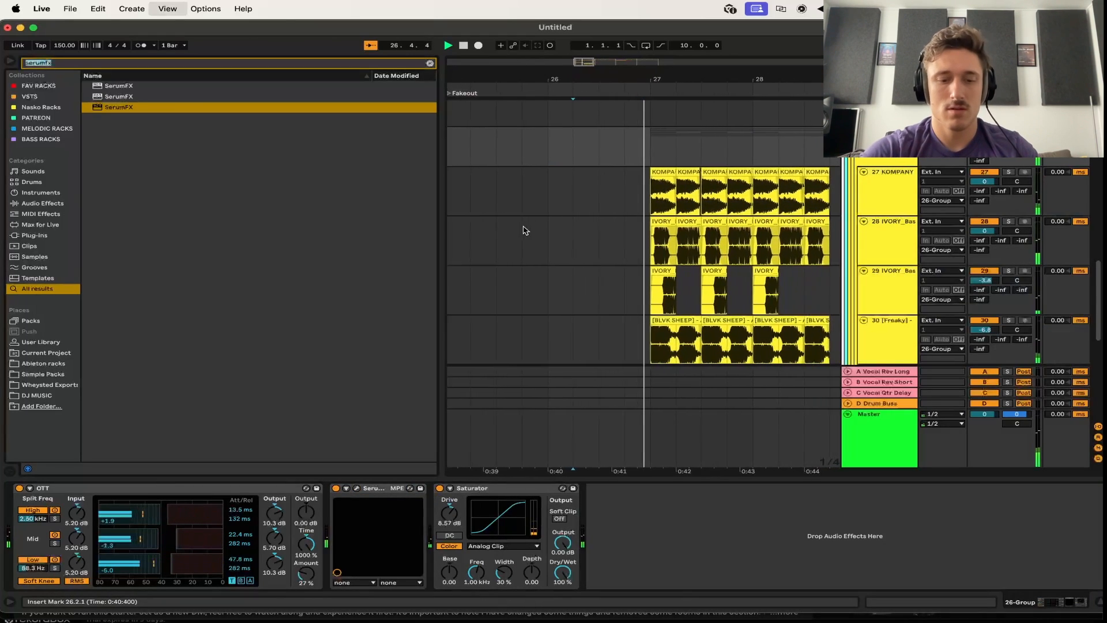
text(eq)
key(Down)
key(Down)
key(Return)
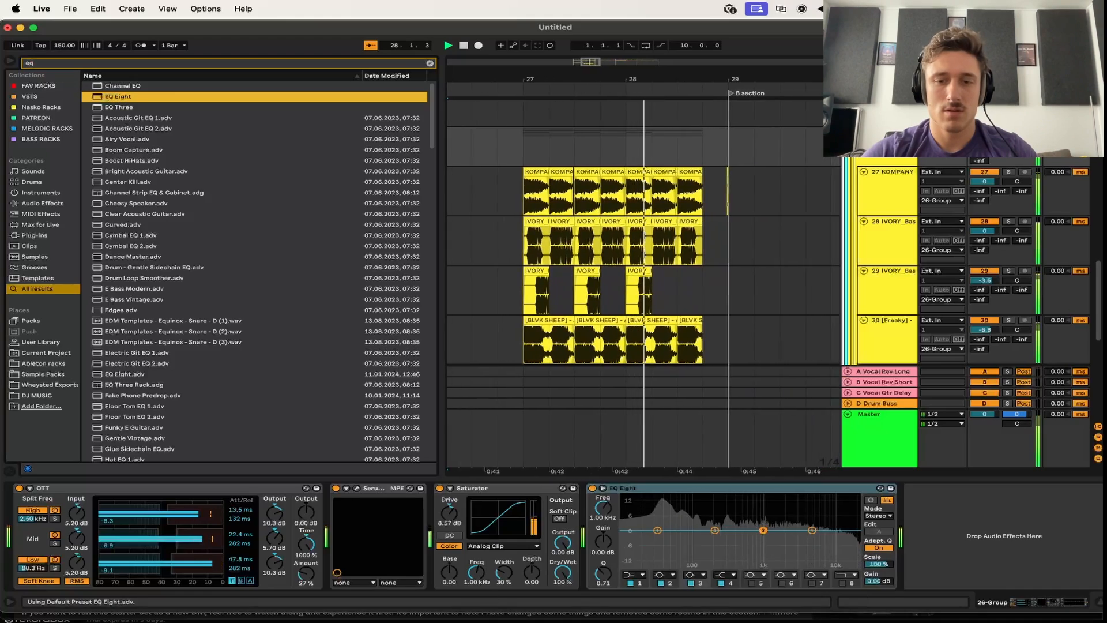
Make the EQ Eight's first band a low cut at 95.8 Hz and check it in playback
key(space)
key(space)
click(634, 574)
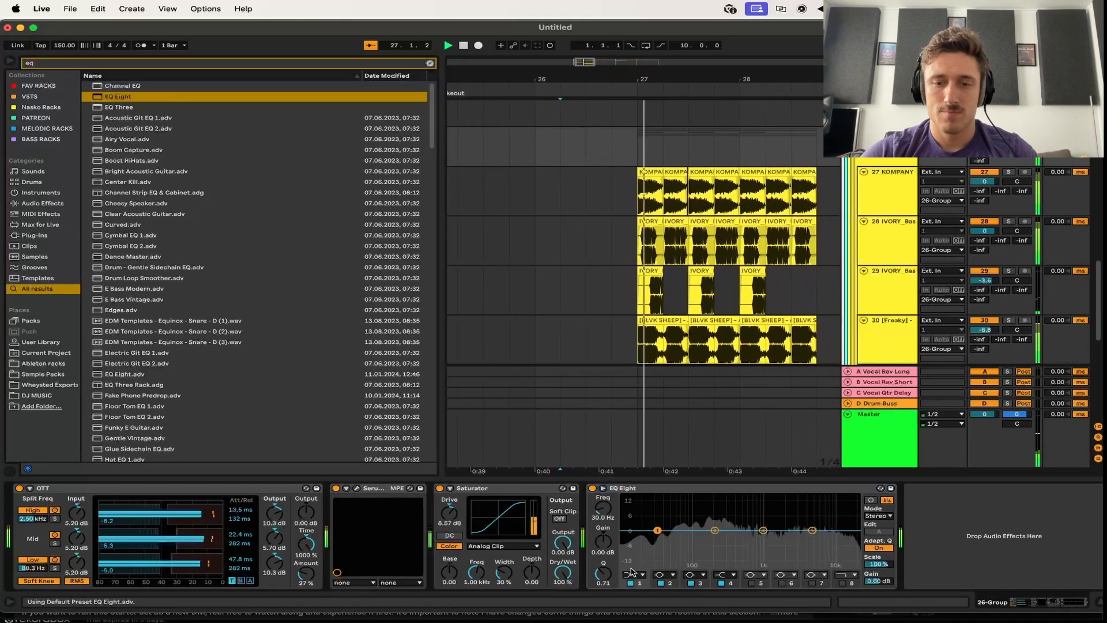
click(630, 506)
drag(603, 508, 603, 489)
key(space)
key(space)
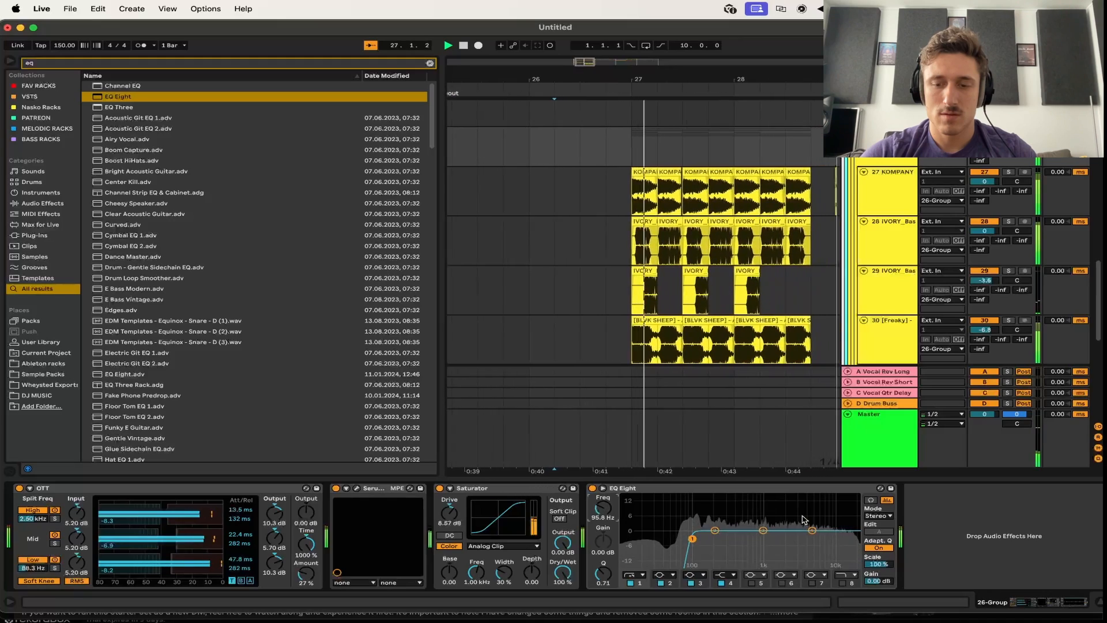
key(super+alt+p)
key(super+alt+p)
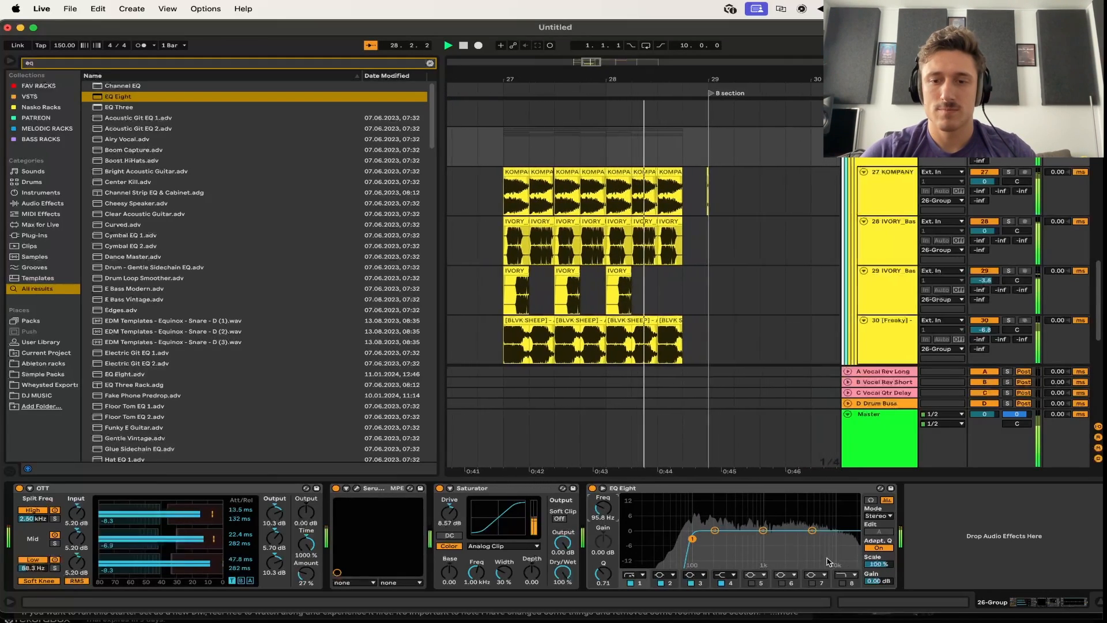
Boost the group EQ's third band by 2.36 dB at 375 Hz with a Q of 0.54
key(space)
key(space)
drag(763, 530, 738, 520)
drag(603, 573, 603, 577)
drag(738, 521, 733, 525)
key(space)
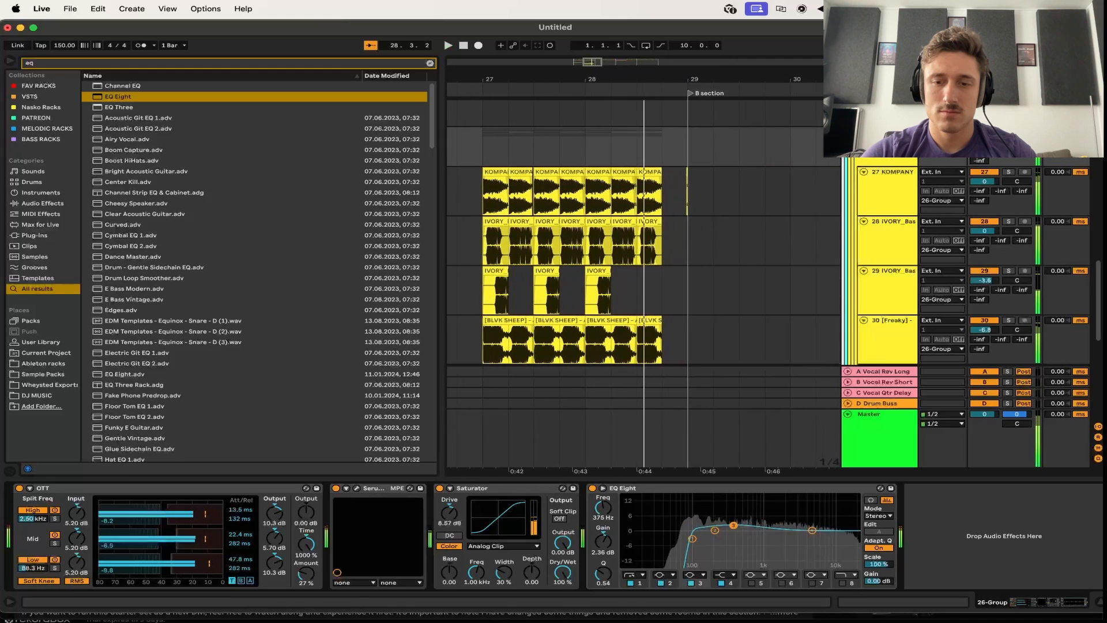
key(space)
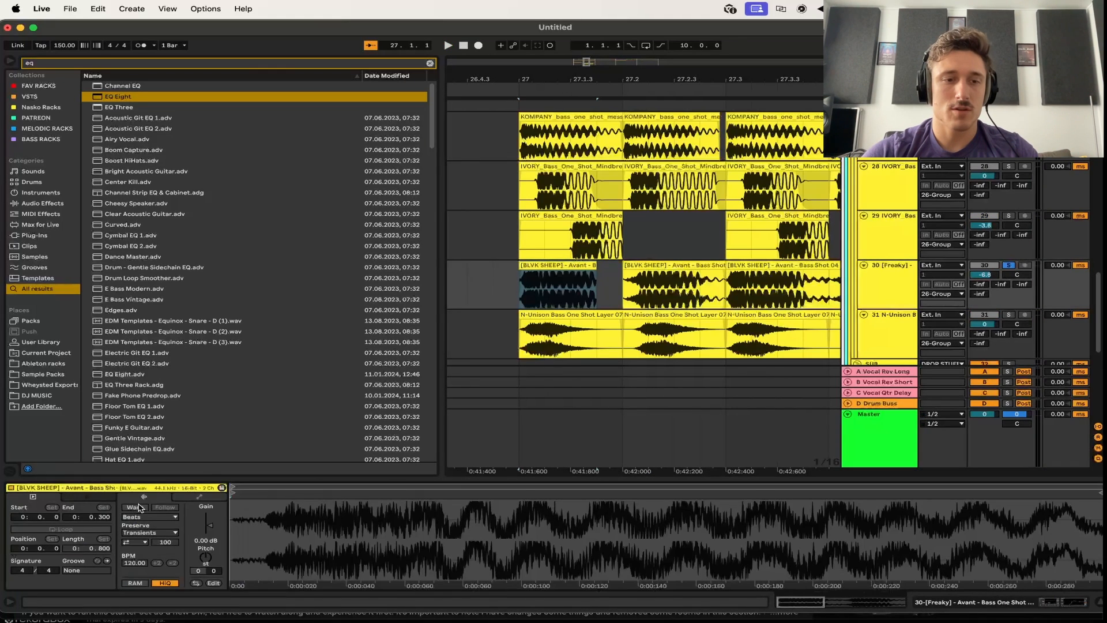
Enable warping on the first BLVK SHEEP clip, slip its audio so it starts at -1.4.4, and play it back
click(137, 506)
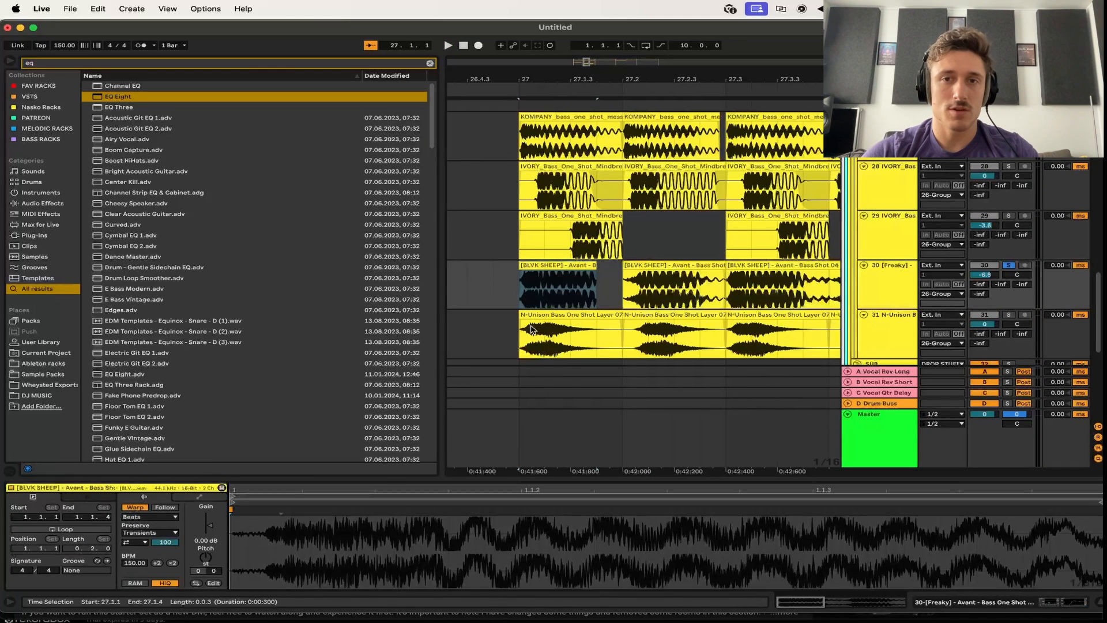
drag(564, 287, 576, 287)
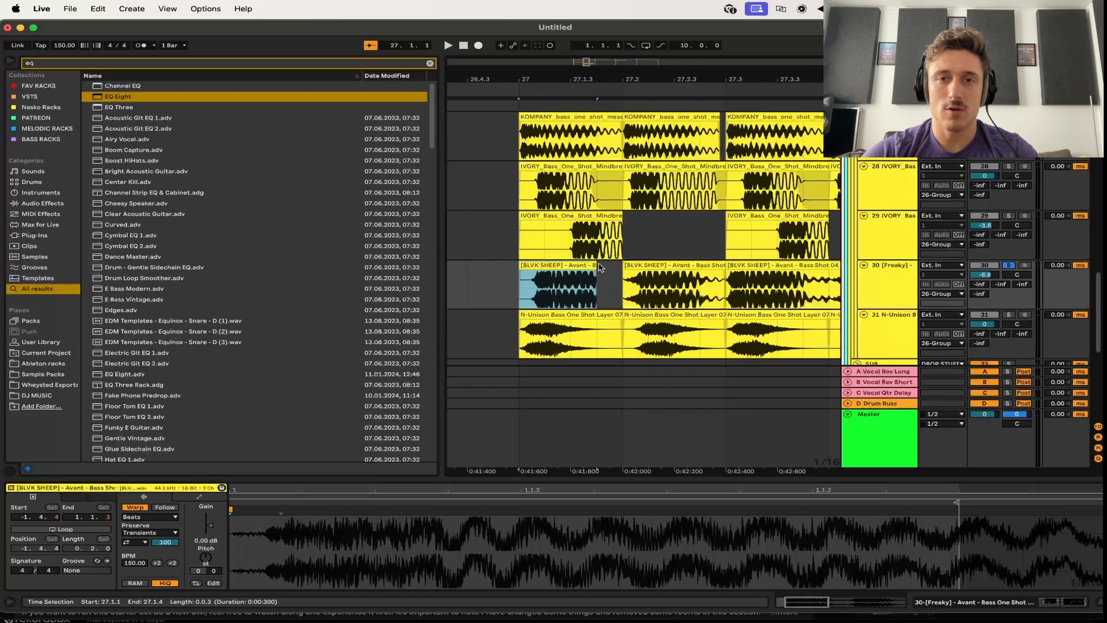
click(510, 283)
key(space)
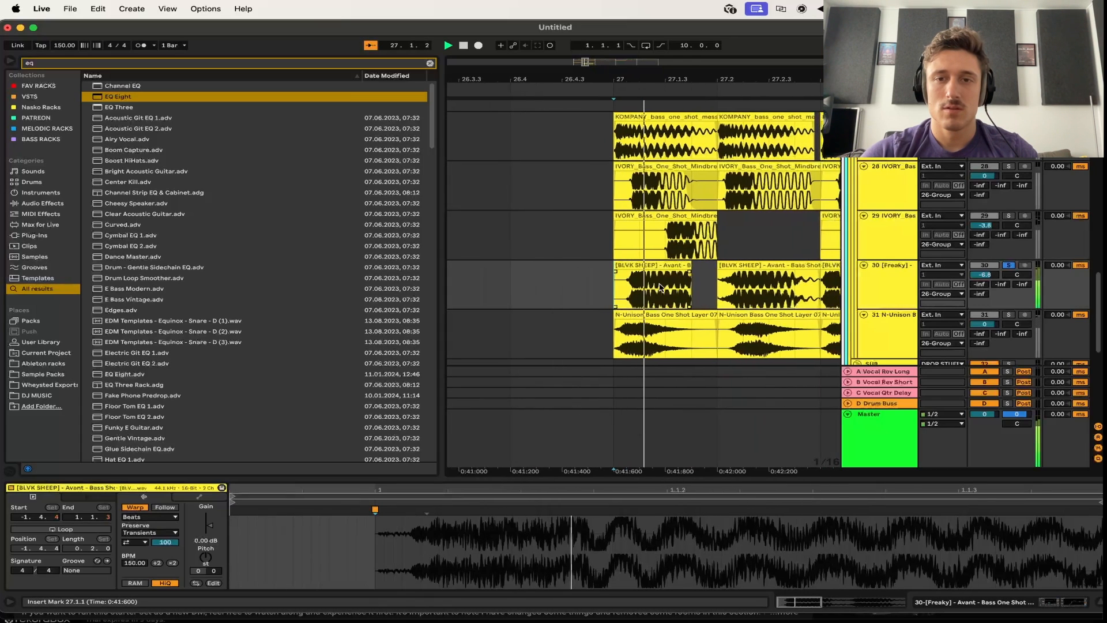
Delete the BLVK SHEEP clips from bar 27.3 to 28.4, leaving the first two
scroll(688, 285, down, 5)
scroll(687, 286, right, 2)
drag(747, 281, 636, 284)
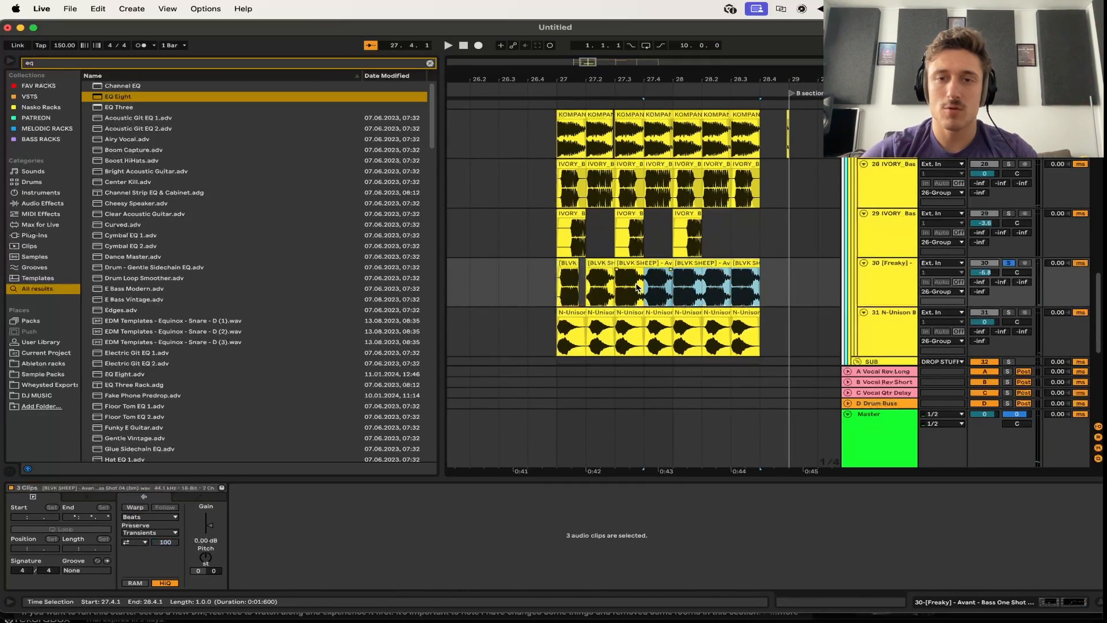
click(740, 291)
key(Delete)
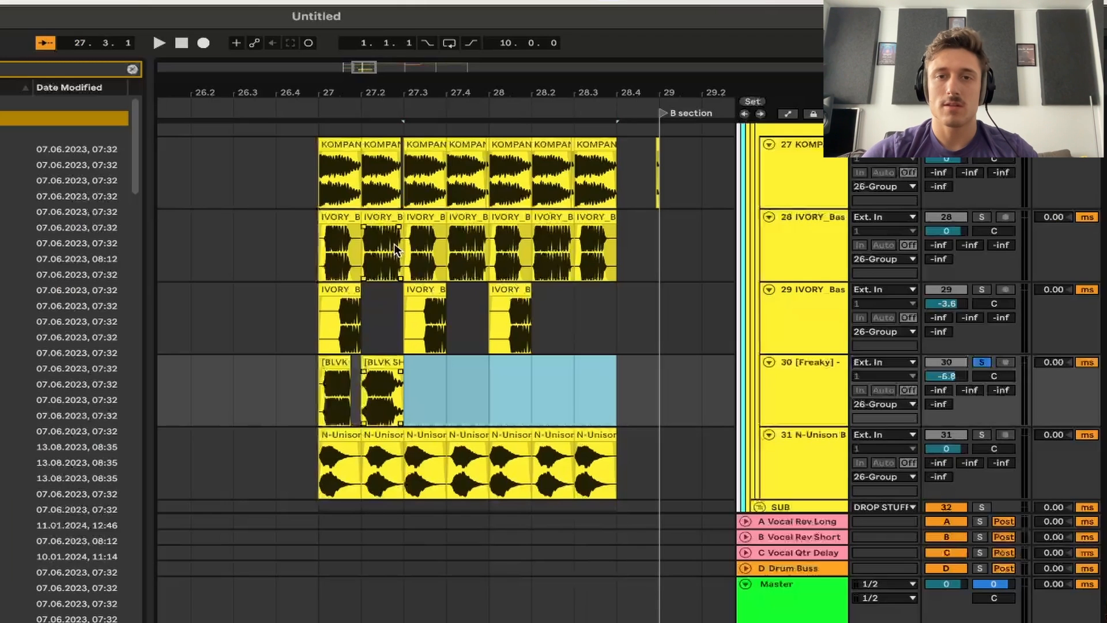
Rename the two IVORY bass tracks as MAIN and MAIN 1/8th
click(807, 230)
key(super+r)
text(MA)
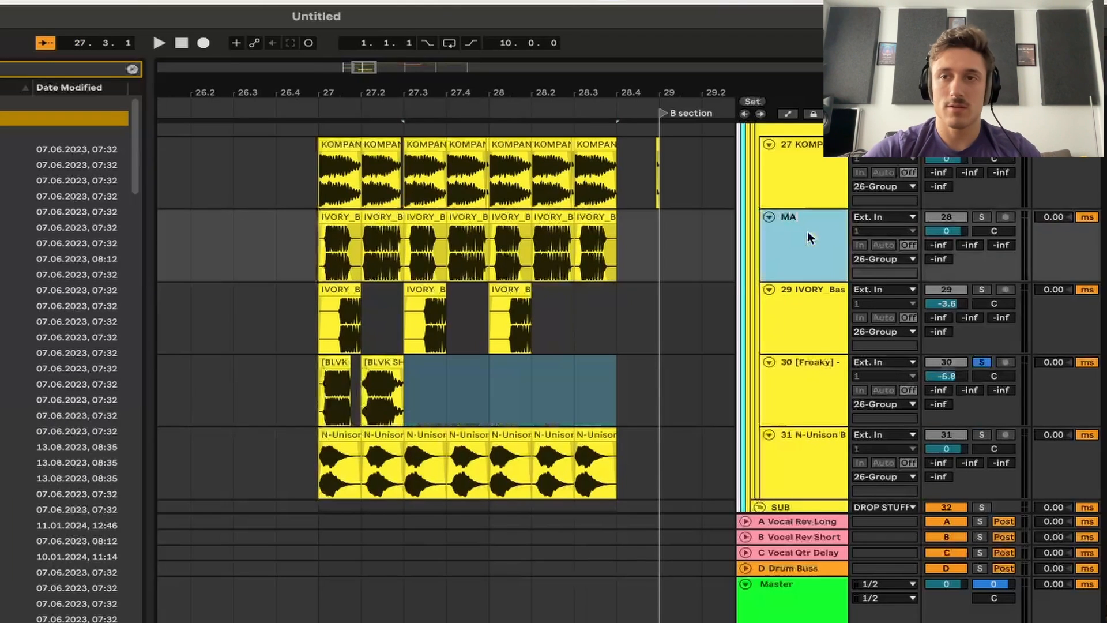
click(804, 309)
key(super+r)
text(MAIN 2)
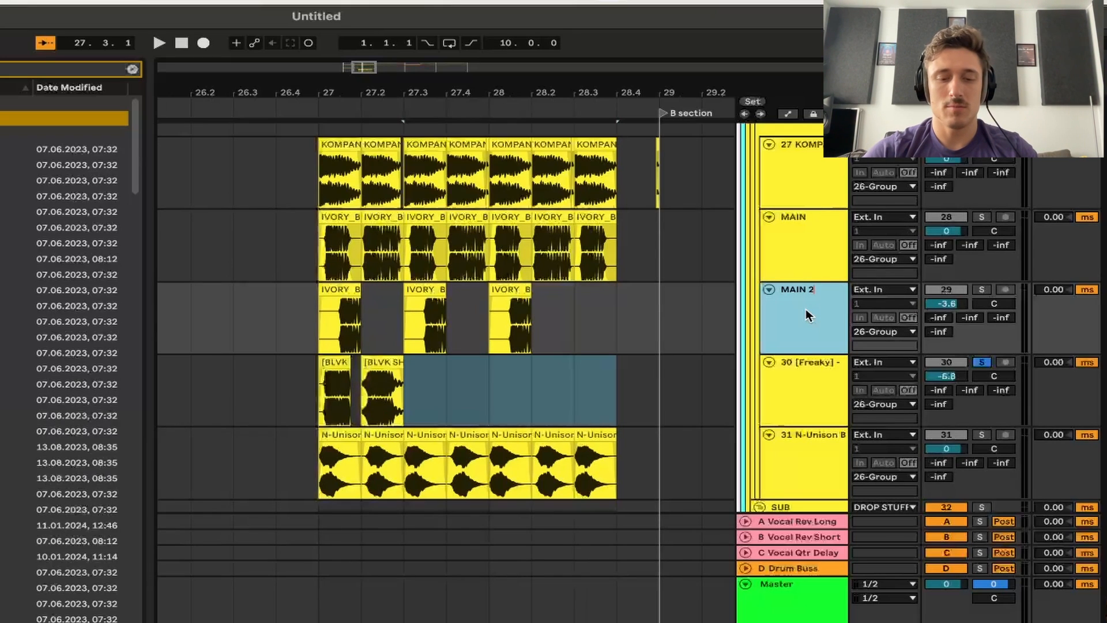
text(/)
text(8th)
key(Return)
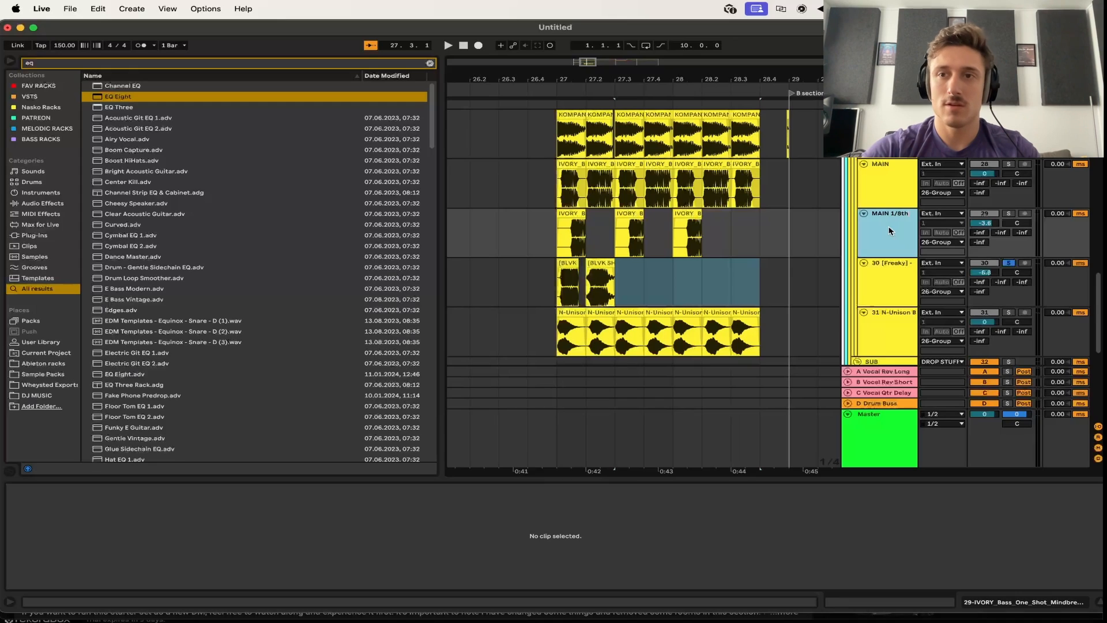
Duplicate the first two BLVK SHEEP clips three times and delete the surplus last clip at bar 28.4
drag(555, 281, 613, 283)
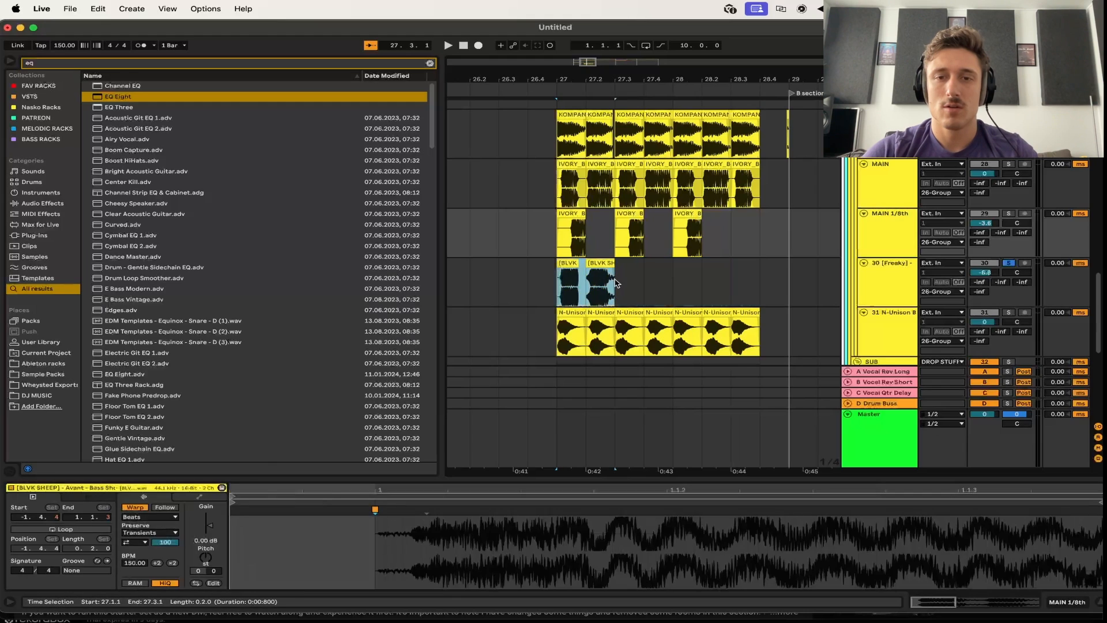
key(super+d)
key(super+d)
key(super+d)
click(769, 264)
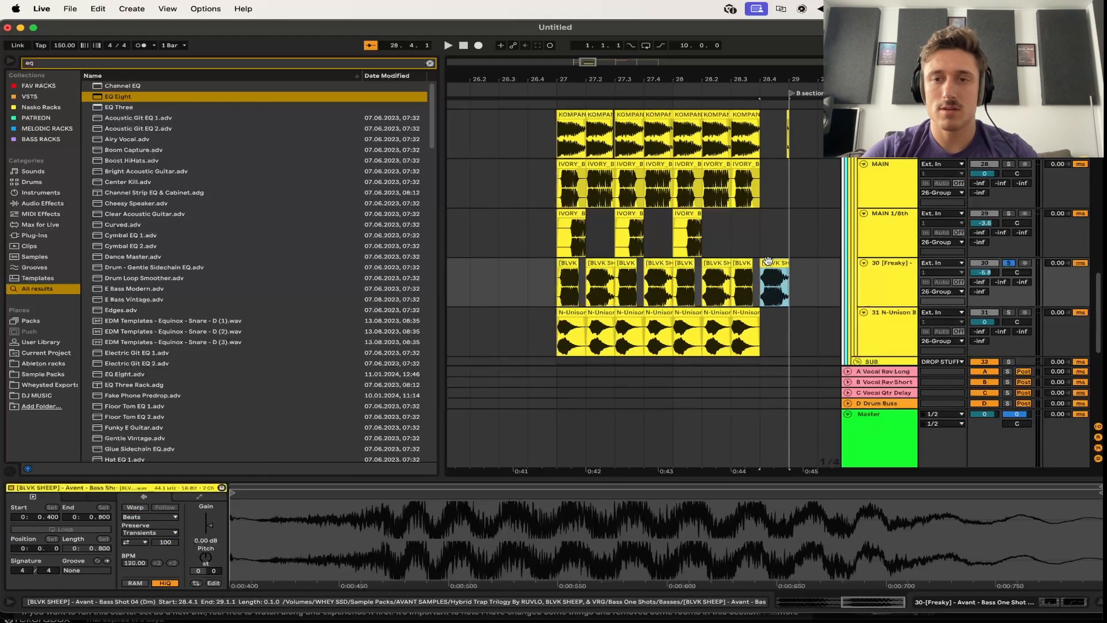
key(Delete)
Solo the N-Unison bass track to hear it and add the stock Reverb effect to it
click(555, 335)
key(s)
key(space)
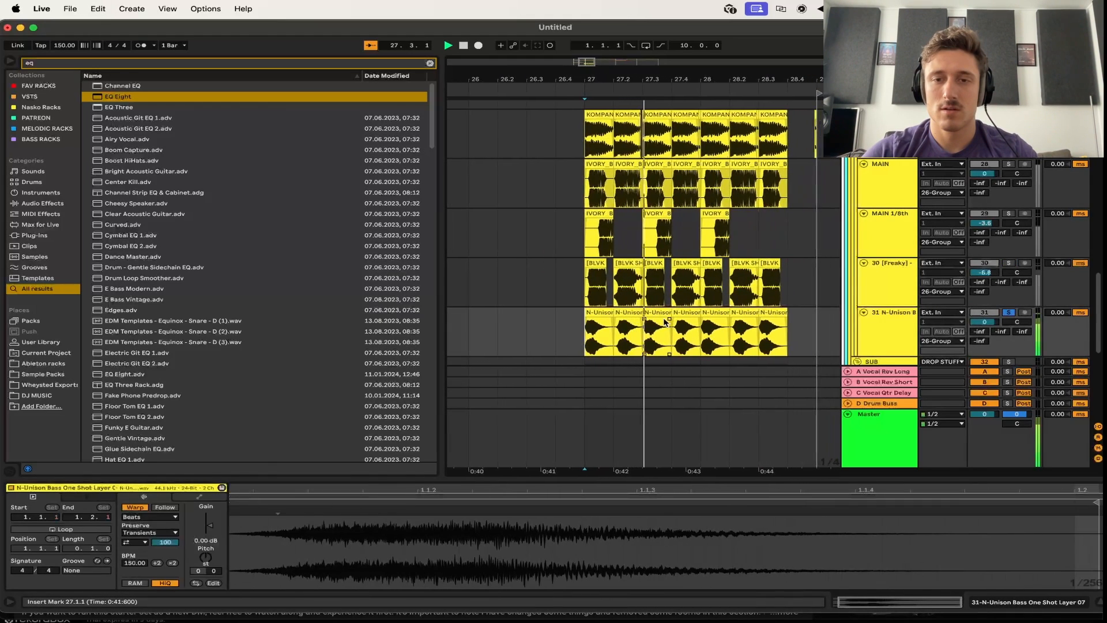
click(884, 335)
key(super+f)
text(rever)
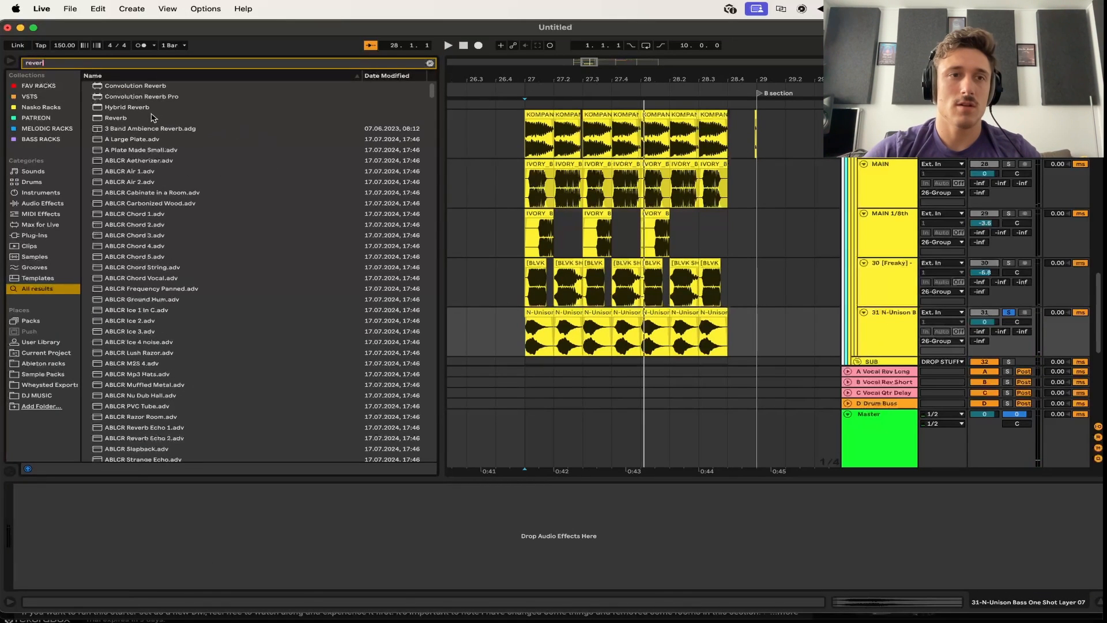
double_click(153, 117)
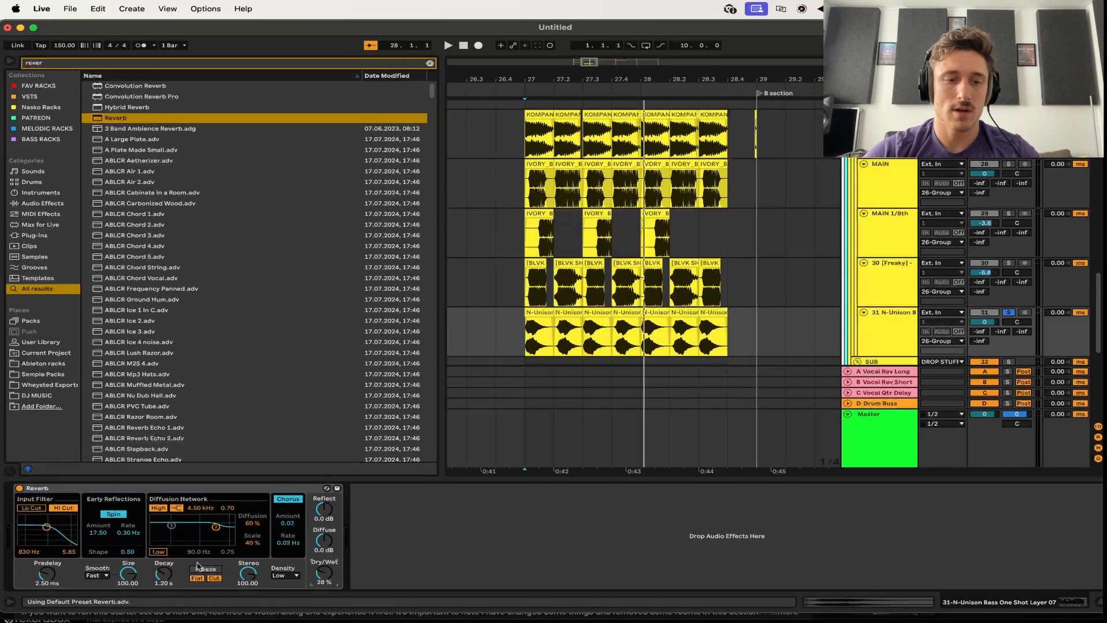
Set the Reverb's decay to 377 ms, its input filter to 2.59 kHz and its dry/wet to 21%
drag(164, 573, 164, 577)
key(space)
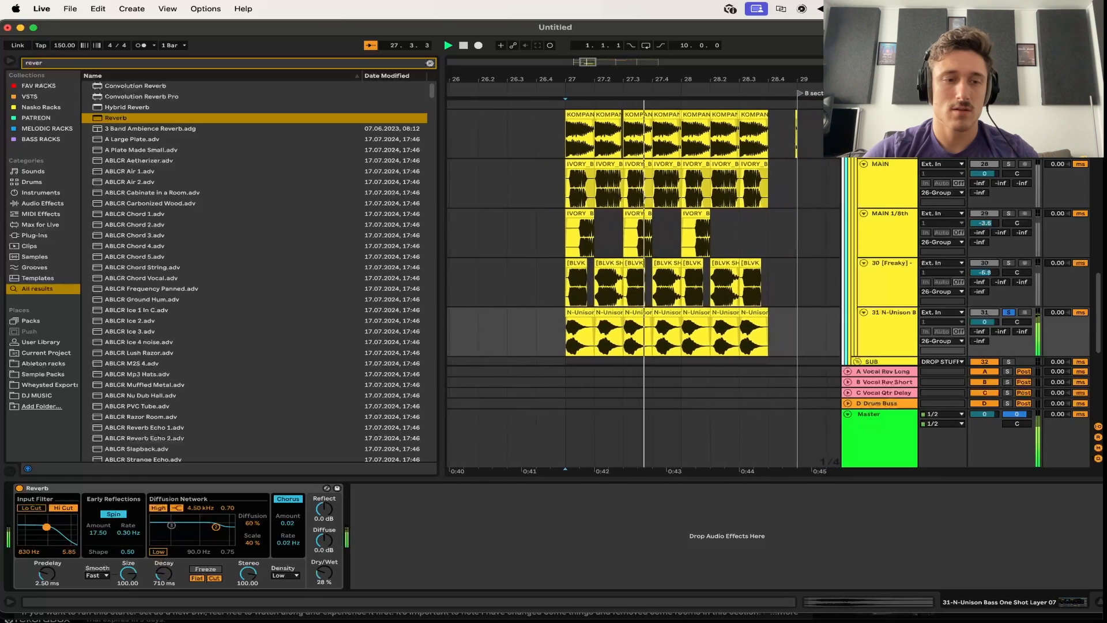
drag(47, 527, 56, 528)
drag(324, 573, 324, 577)
key(space)
key(space)
drag(164, 573, 164, 582)
key(space)
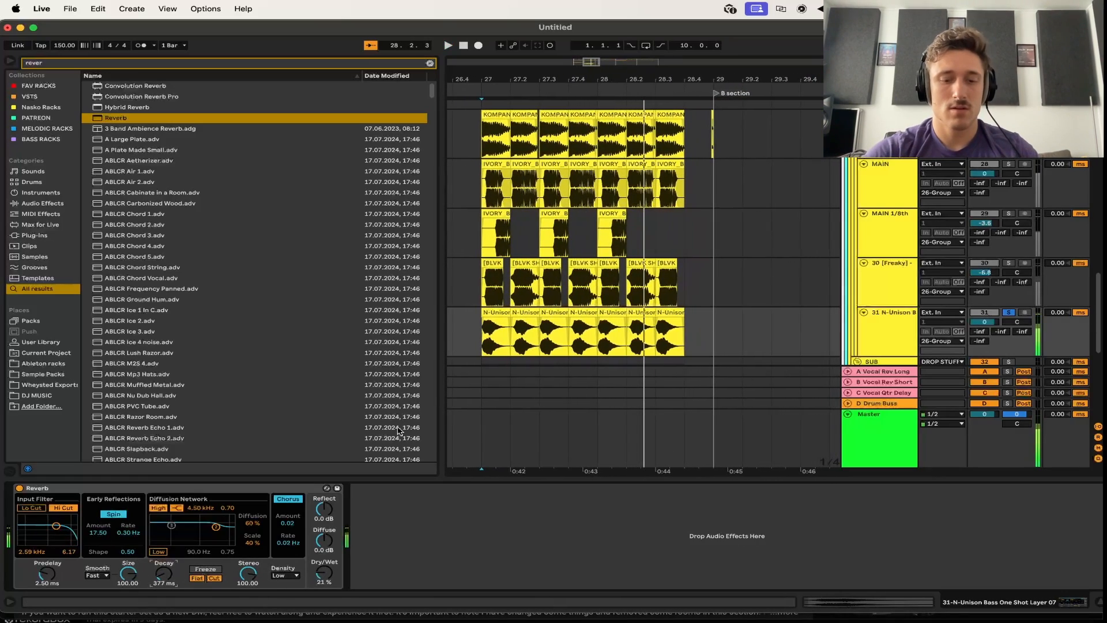
Add an EQ Eight after the Reverb with a low cut at 415 Hz and play the result
double_click(114, 98)
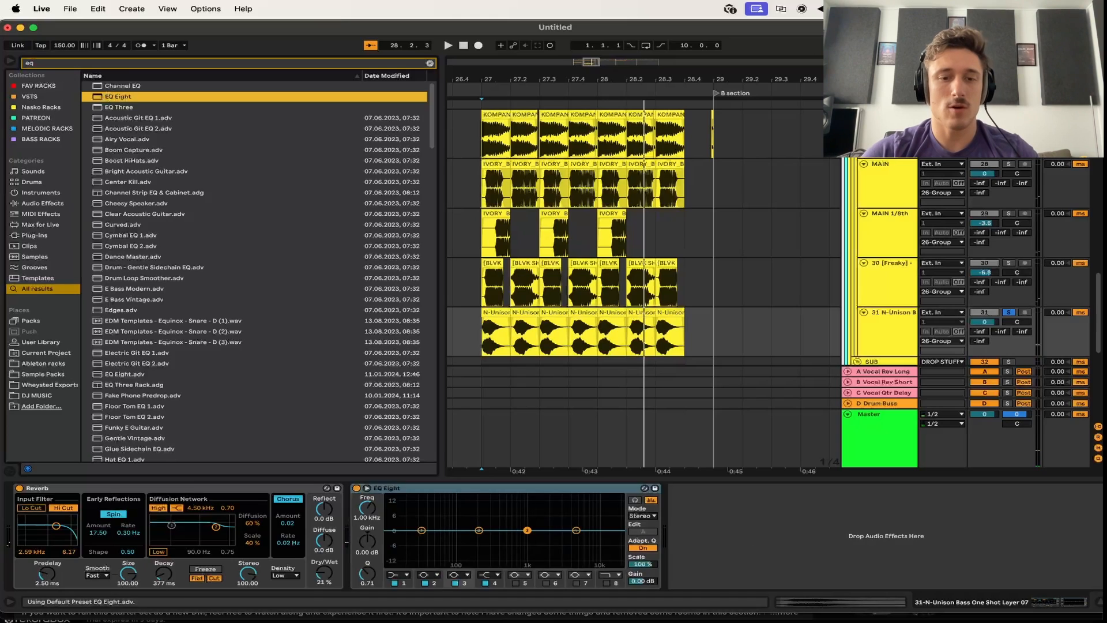
click(405, 575)
drag(398, 518, 476, 519)
key(space)
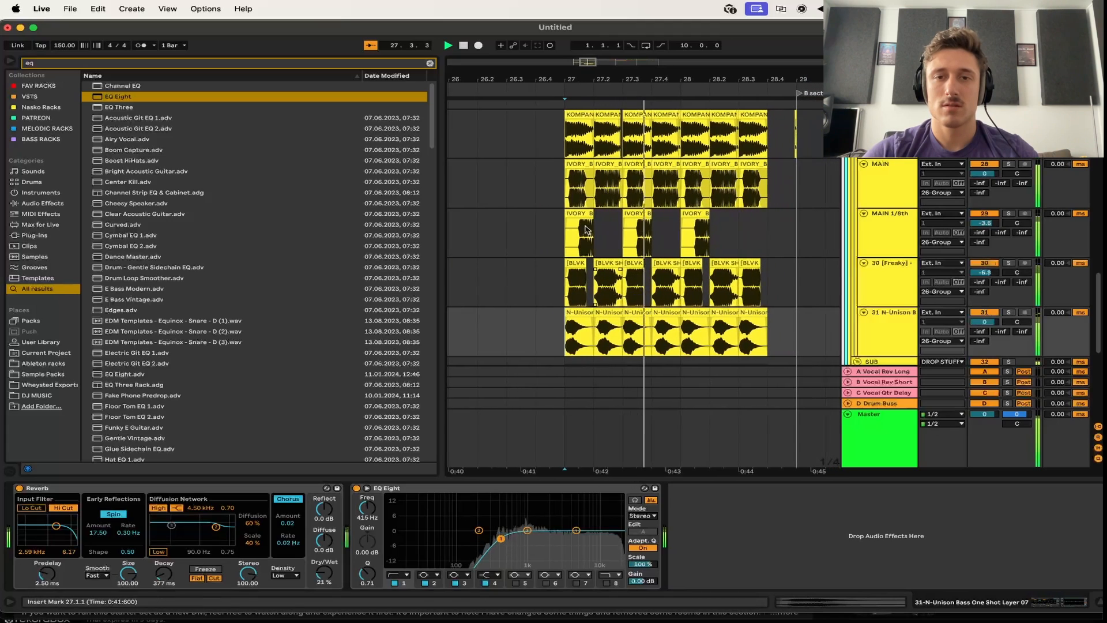
Audition the bass layers, soloing the MAIN track and the KOMPANY track in turn
click(558, 188)
key(s)
key(space)
key(space)
scroll(558, 188, up, 1)
key(space)
click(623, 169)
key(space)
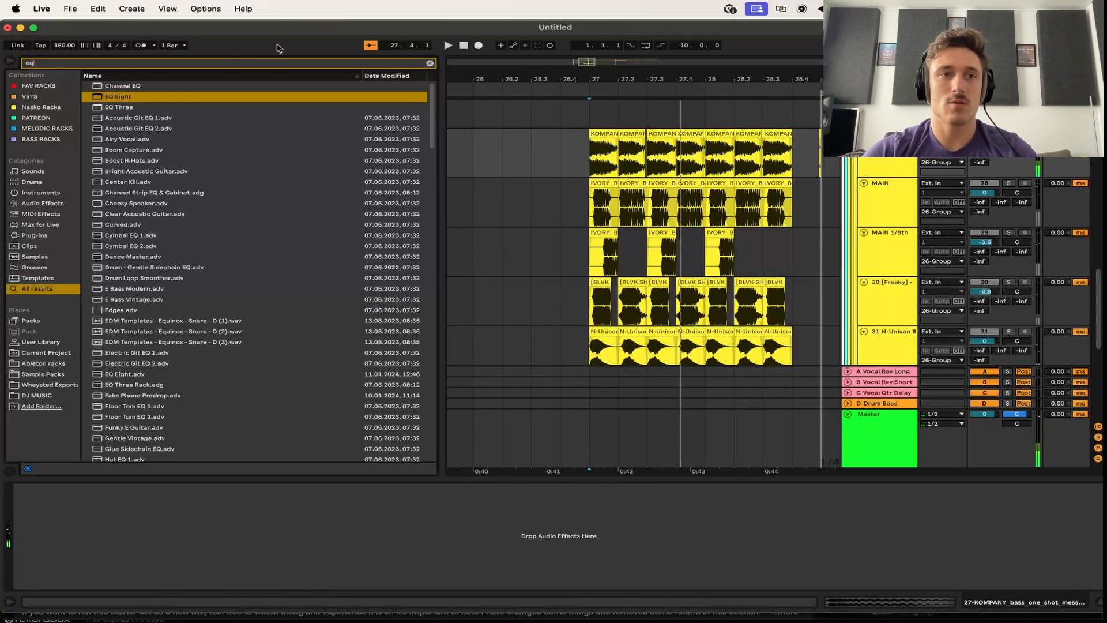
Add an EQ Eight to the KOMPANY track with a low cut at 212 Hz and hear it with the other layers
double_click(158, 96)
click(60, 575)
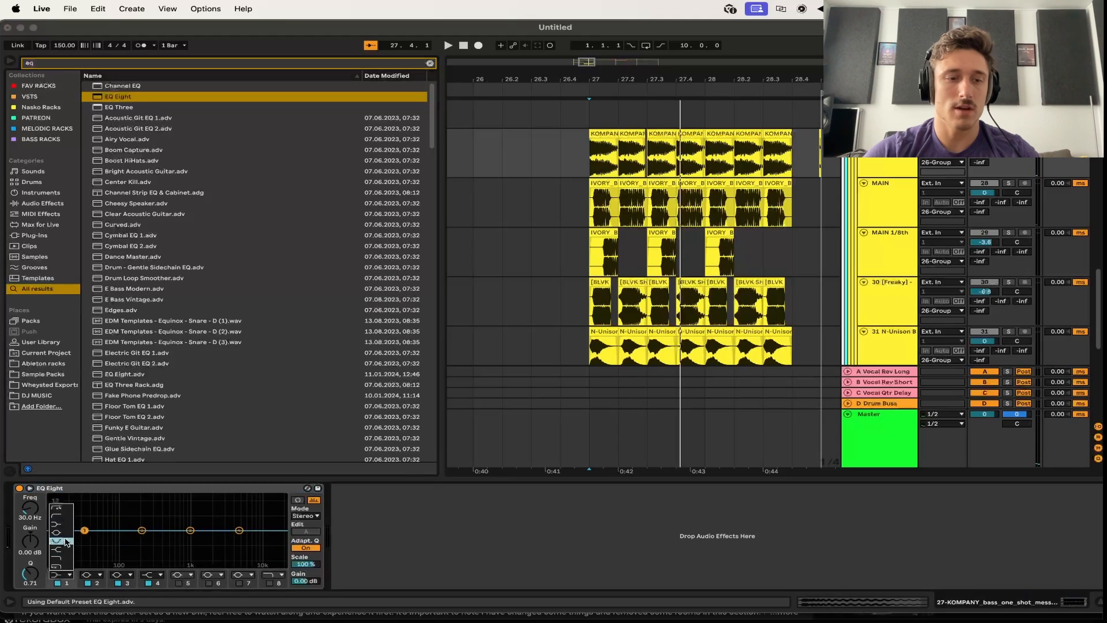
key(space)
mouse_move(19, 510)
mouse_down()
mouse_move(19, 483)
mouse_move(19, 509)
mouse_up()
key(space)
key(space)
key(s)
key(space)
key(space)
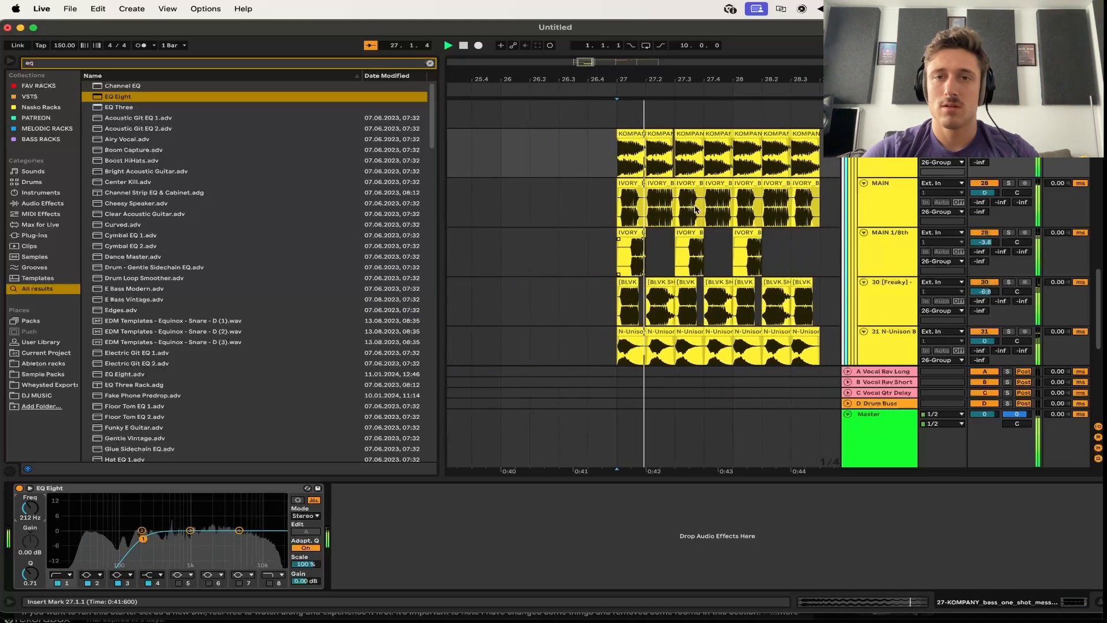
Solo 26 Group and move its EQ Eight low cut to 141 Hz with a Q of 0.58
scroll(696, 209, up, 1)
scroll(696, 209, down, 2)
scroll(696, 209, left, 2)
key(space)
scroll(697, 210, up, 3)
scroll(709, 204, right, 2)
click(891, 209)
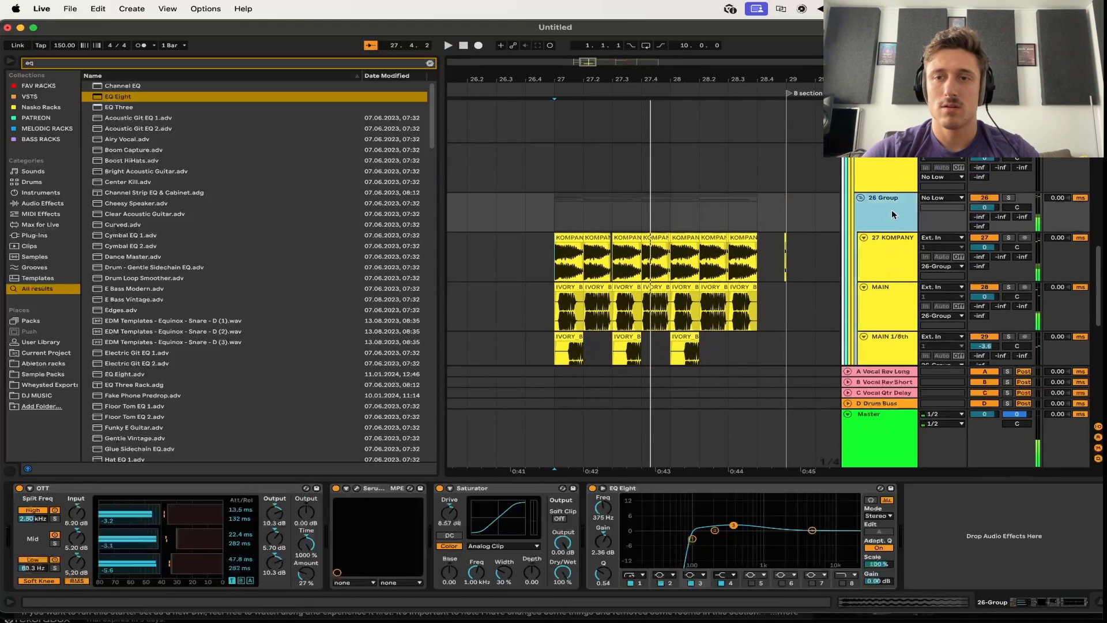
key(s)
key(space)
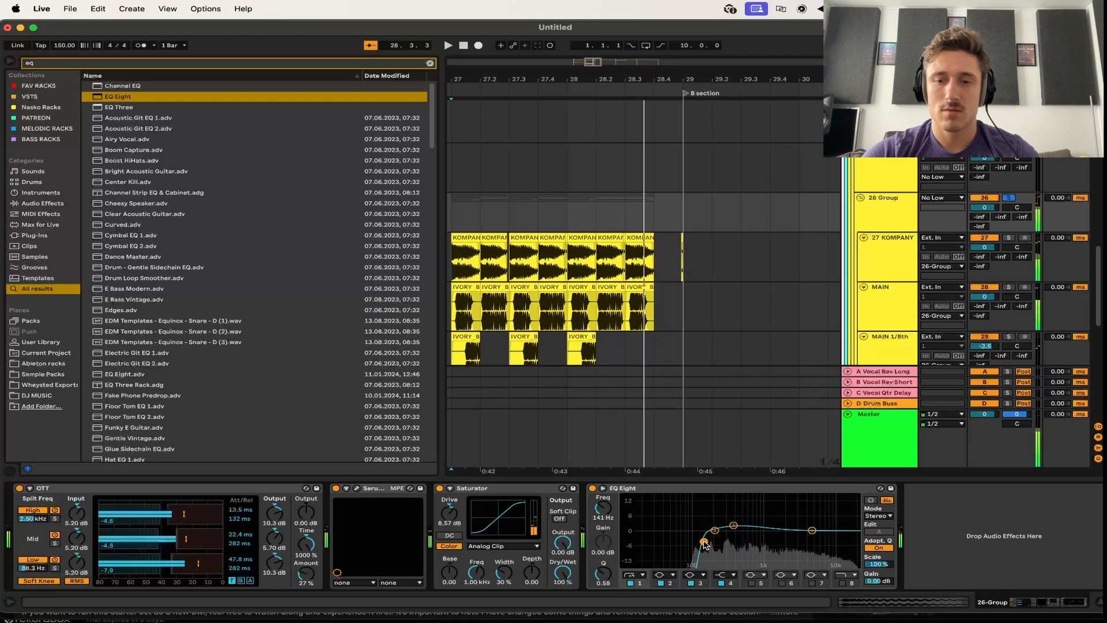
Use the SPAN analyzer during playback to compare the spectrum of 26 Group with the Wavetable sub track
key(alt+super+p)
key(space)
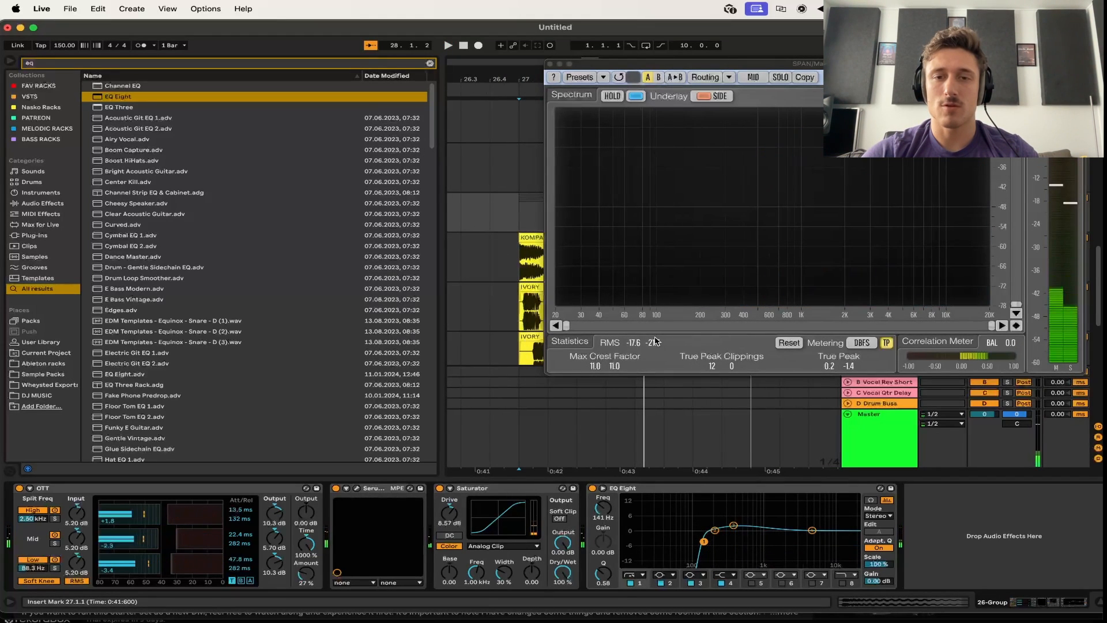
scroll(527, 337, down, 10)
click(499, 287)
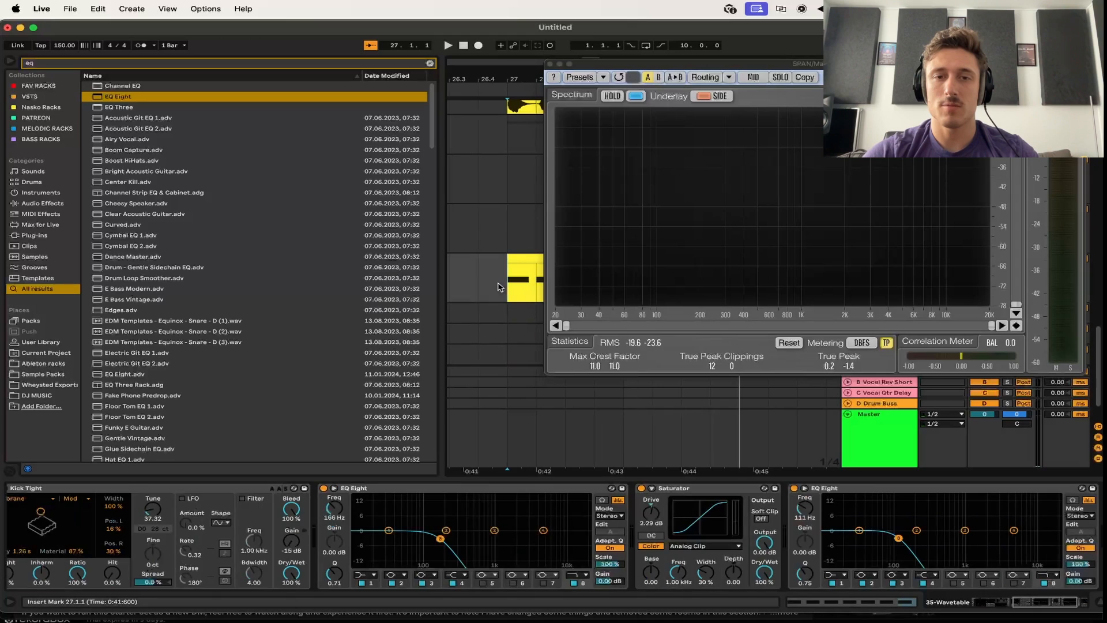
key(space)
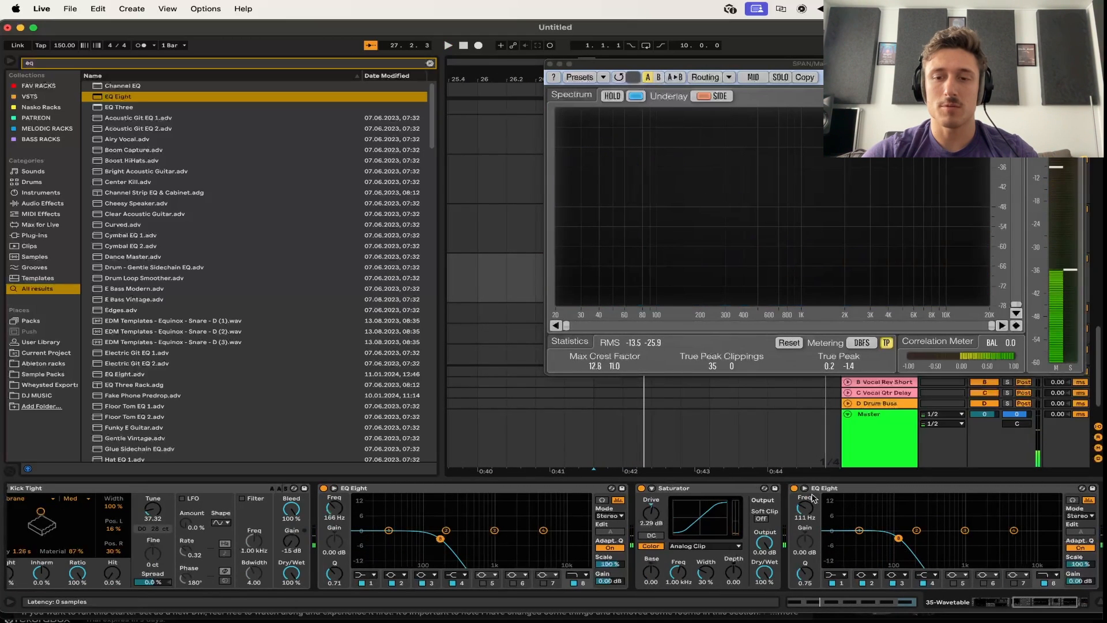
click(551, 64)
scroll(677, 205, up, 10)
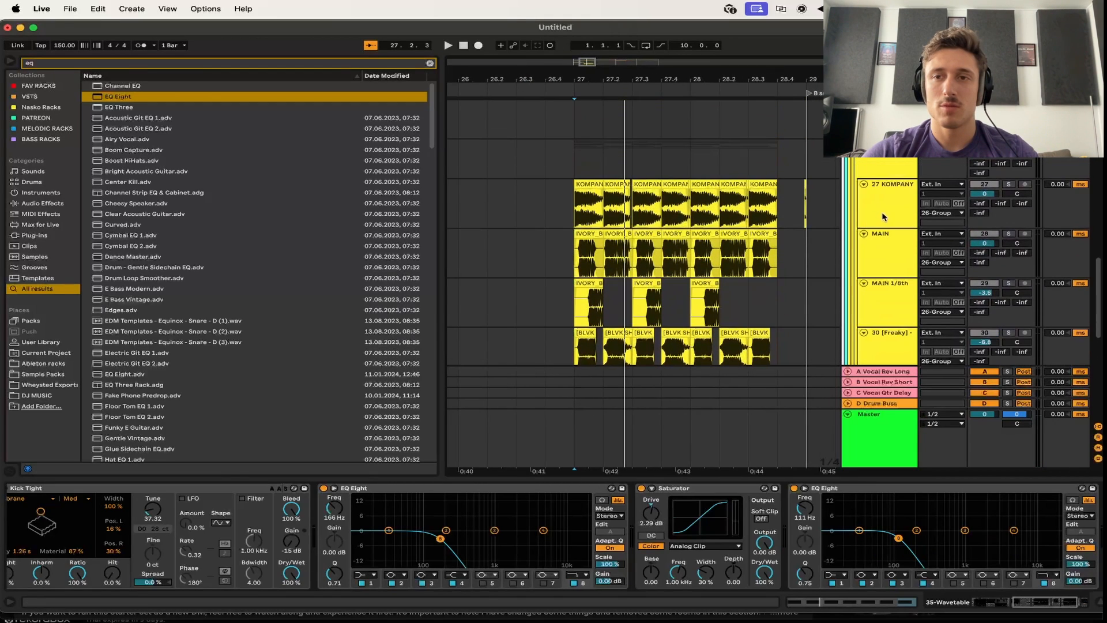
click(876, 172)
key(space)
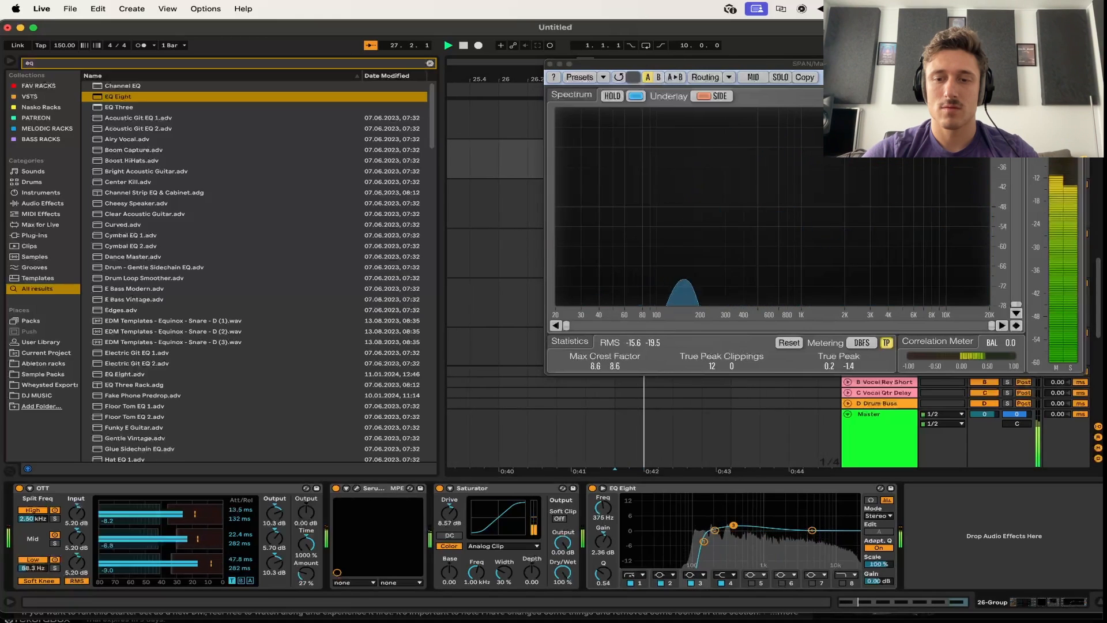
On 26 Group, set EQ Eight's fourth band to -6.32 dB at 316 Hz with Q 18.0, and lower the Saturator drive to 6.29 dB
drag(732, 525, 729, 547)
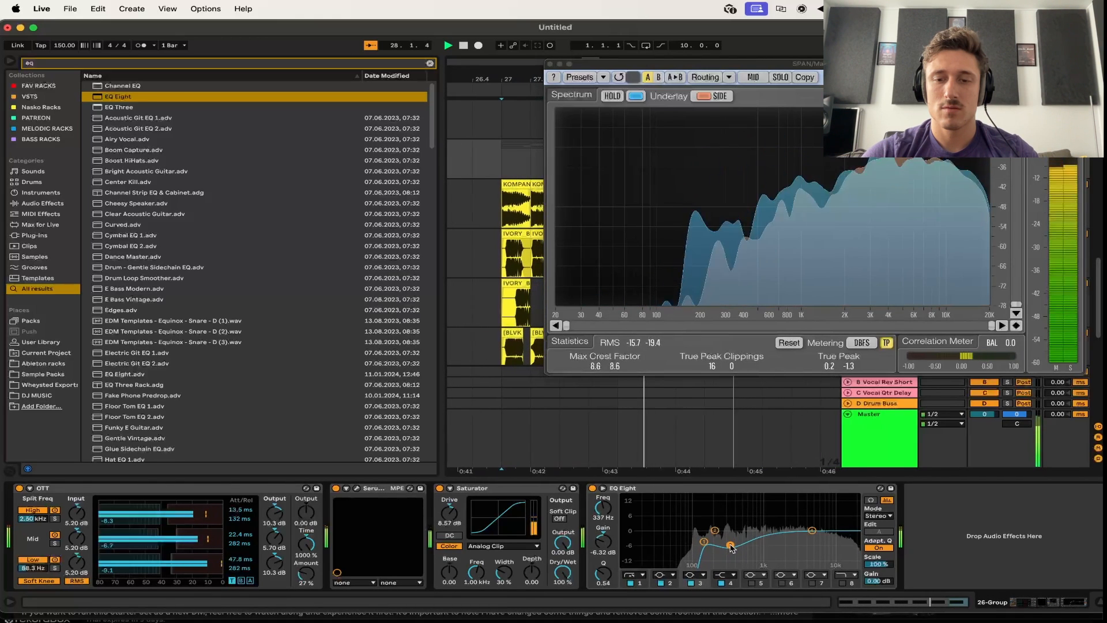
drag(603, 578, 604, 575)
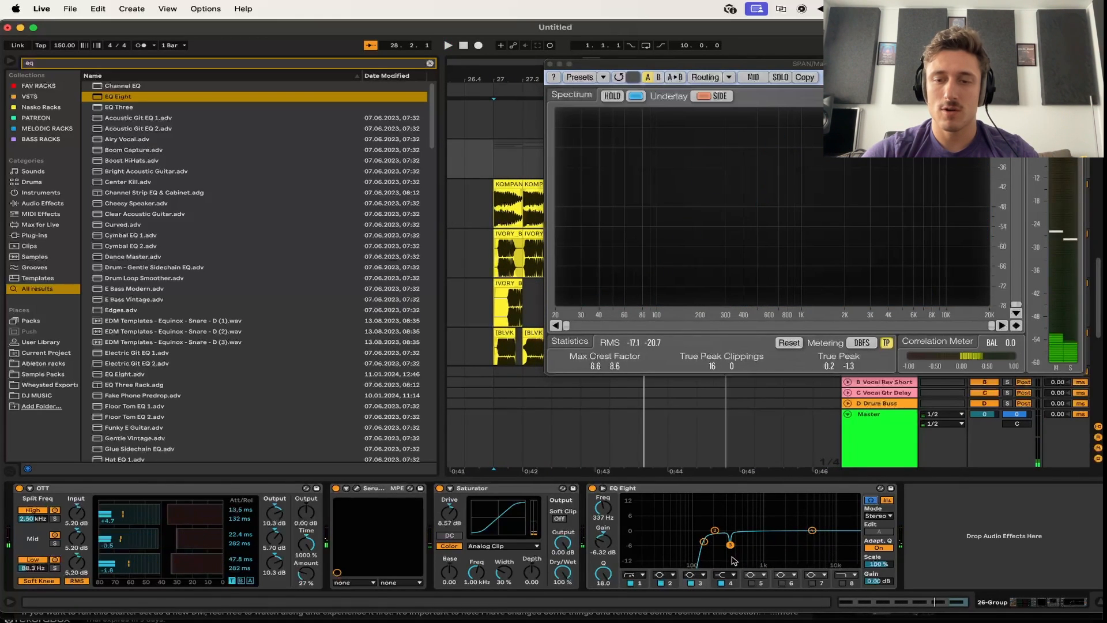
key(space)
drag(603, 507, 603, 507)
key(space)
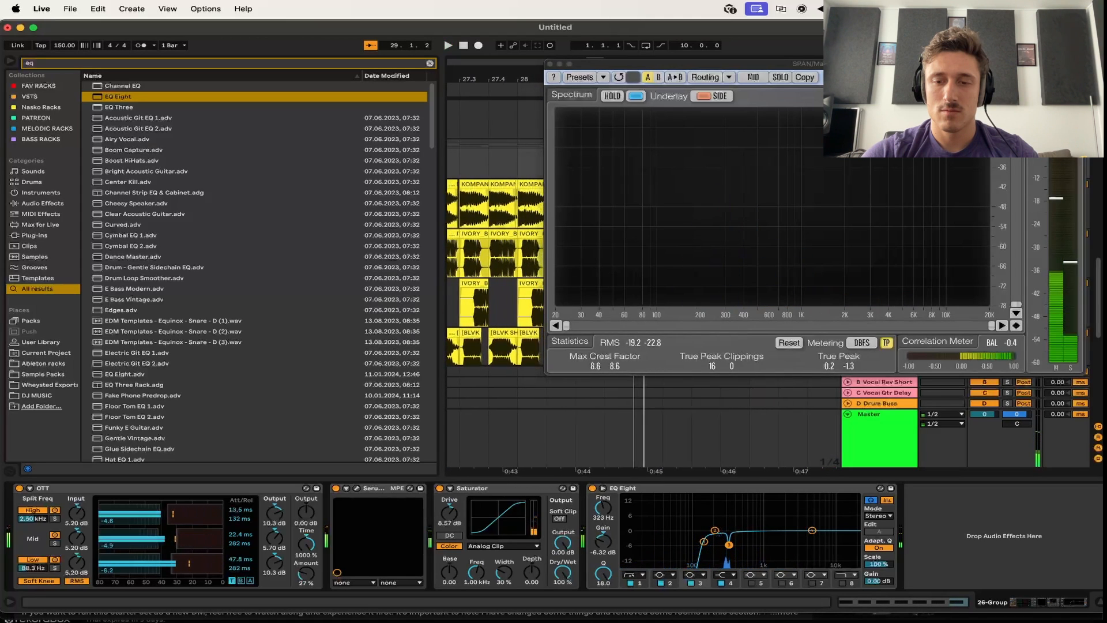
key(space)
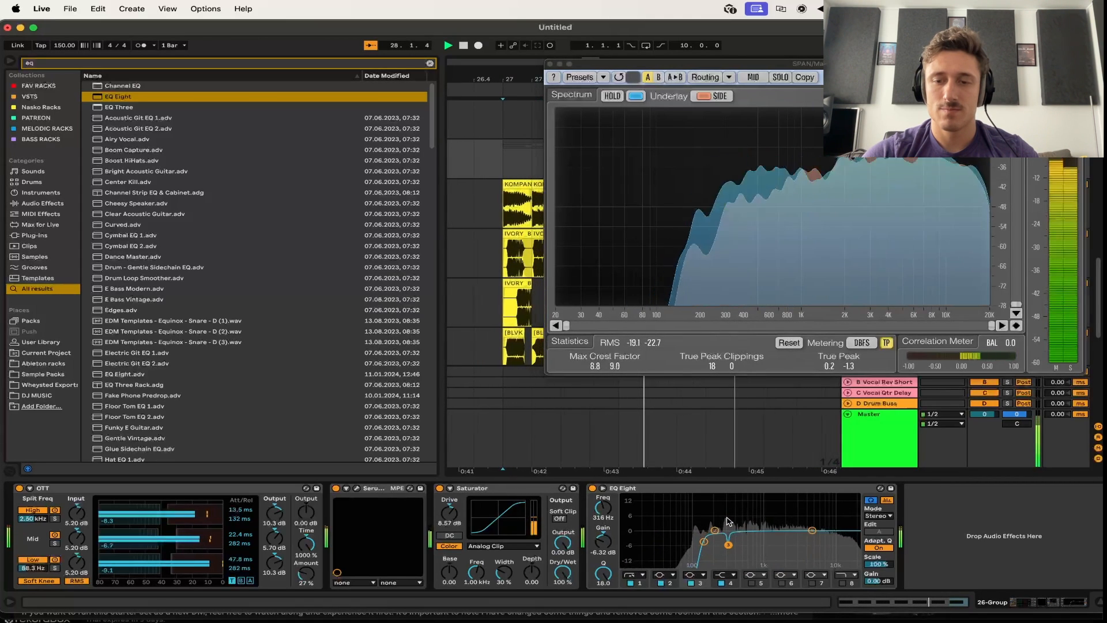
key(space)
key(space)
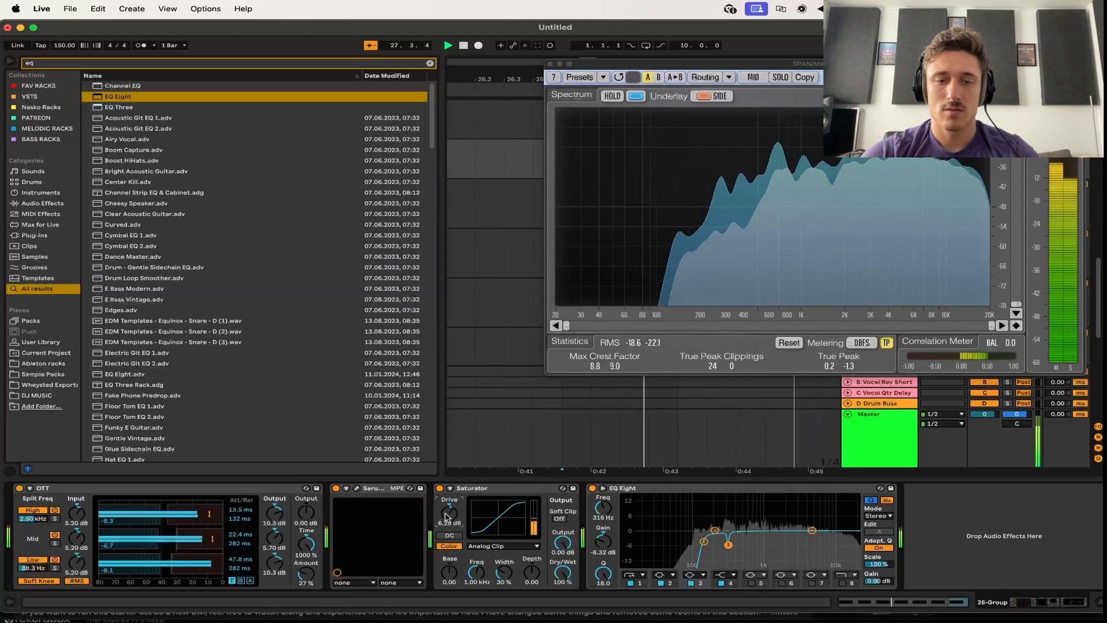
Open the SerumFX device on 26 Group and lower its distortion mix to about 52% while listening
click(357, 489)
key(space)
key(space)
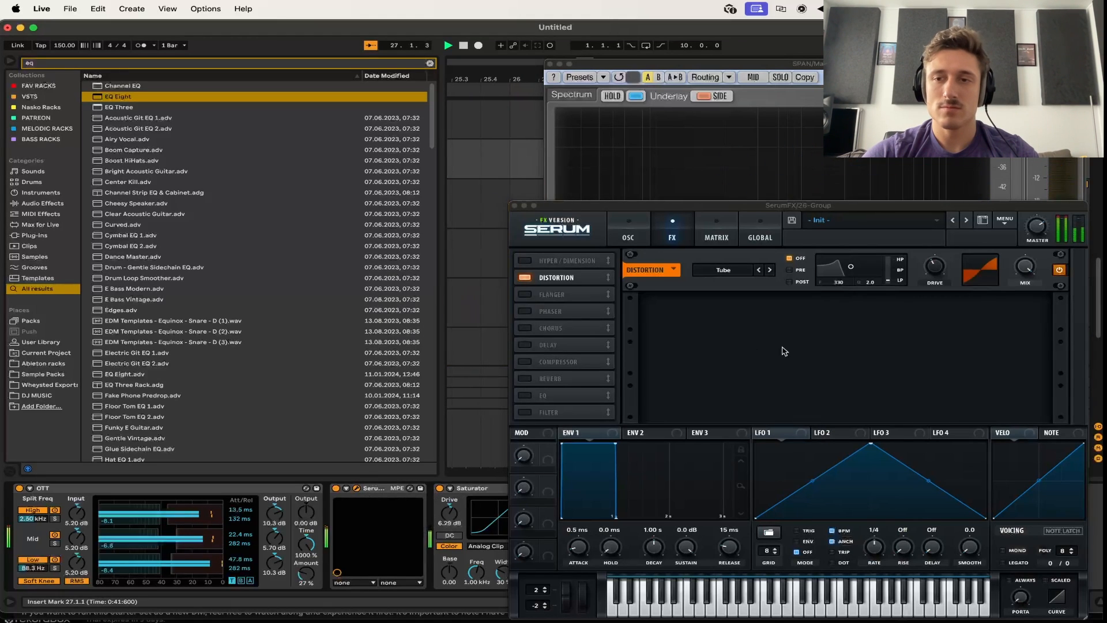
drag(1038, 273, 1031, 317)
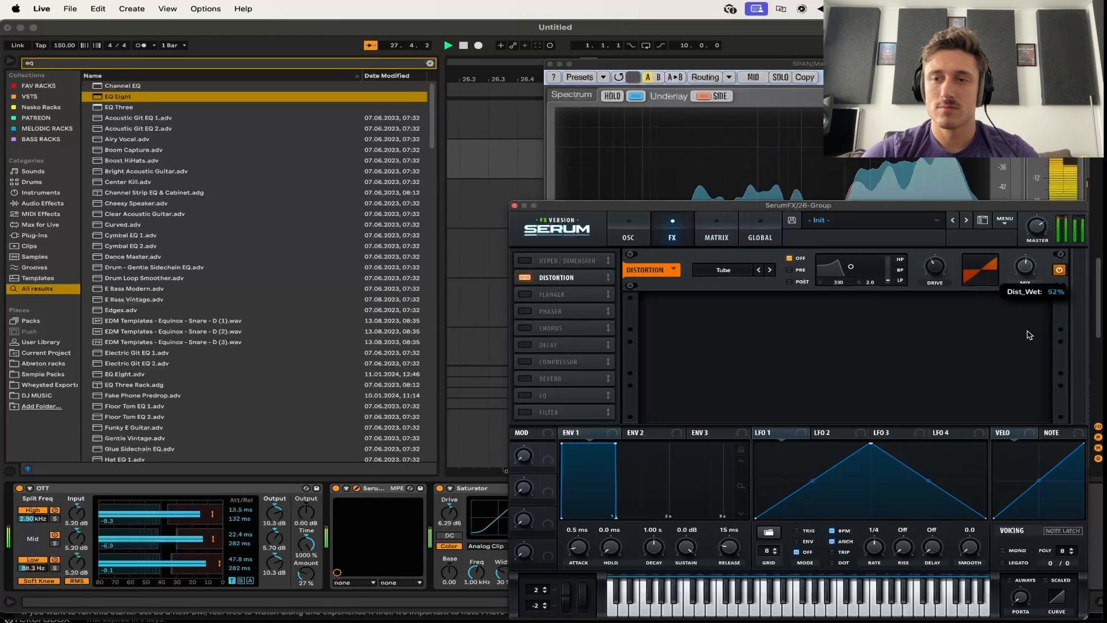
key(space)
key(space)
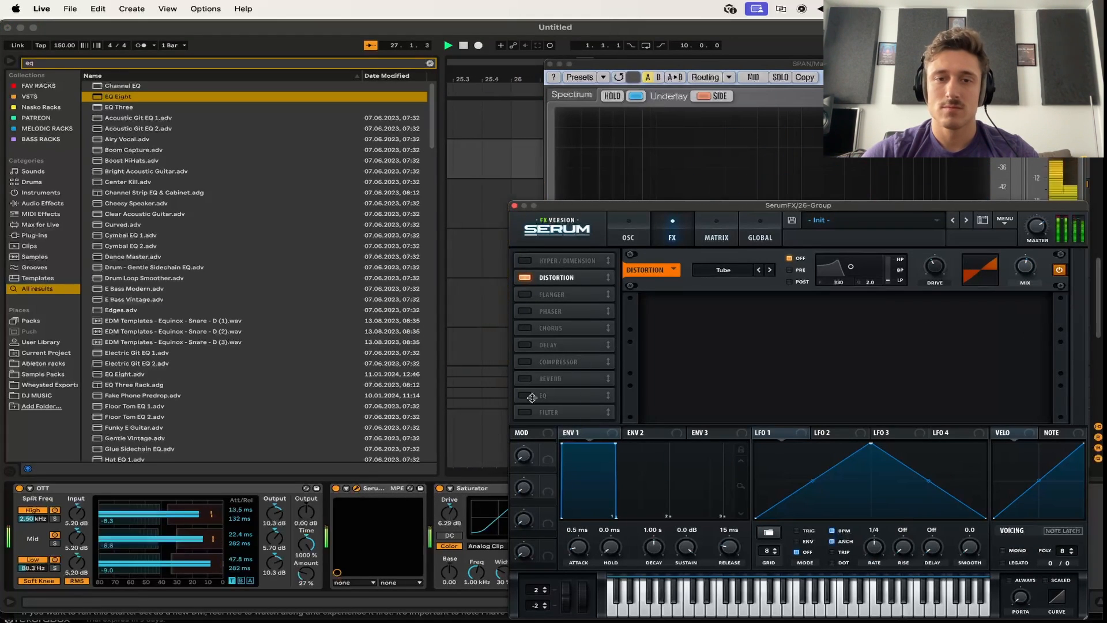
Enable SerumFX's multiband compressor ahead of the distortion, lower its mix, and set its threshold to -14.2 dB
click(526, 362)
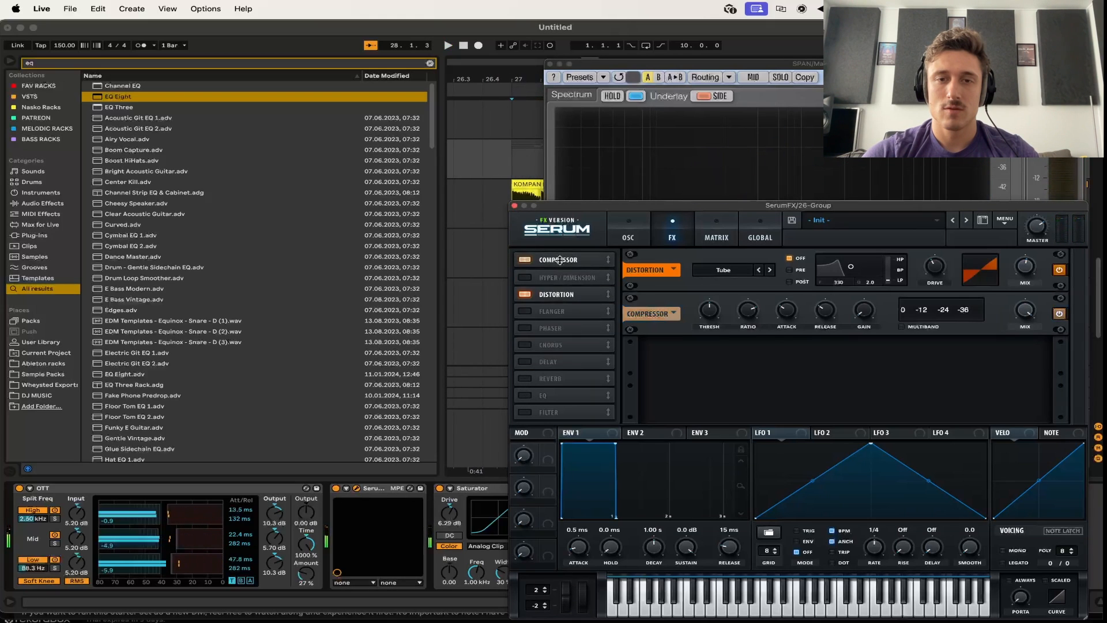
drag(558, 260, 559, 255)
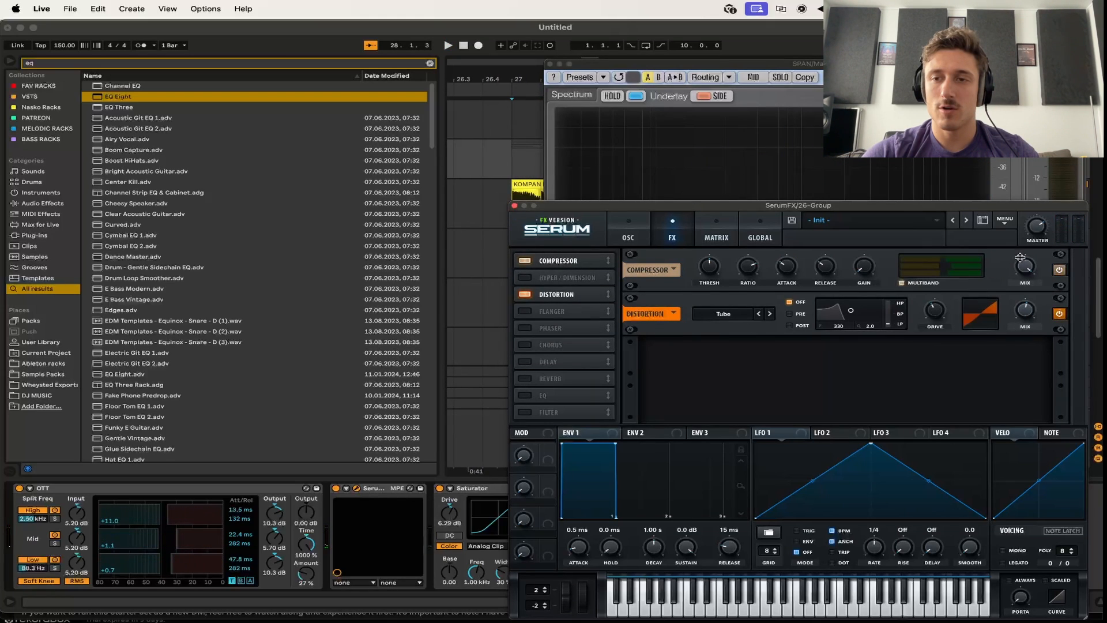
drag(1018, 257, 1021, 320)
key(space)
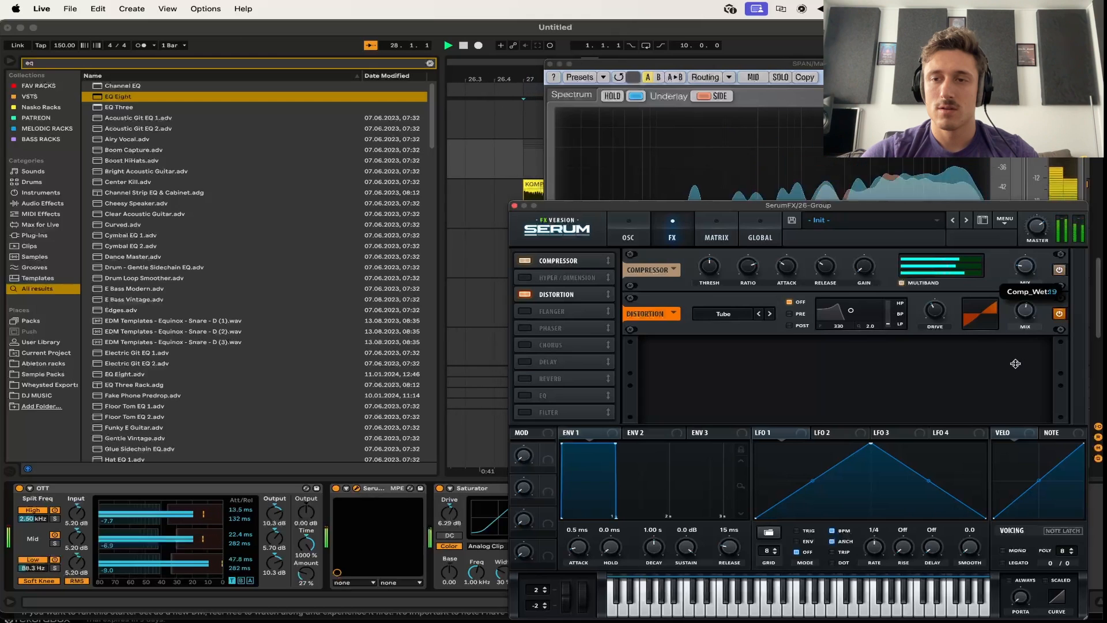
key(space)
key(space)
drag(709, 267, 711, 284)
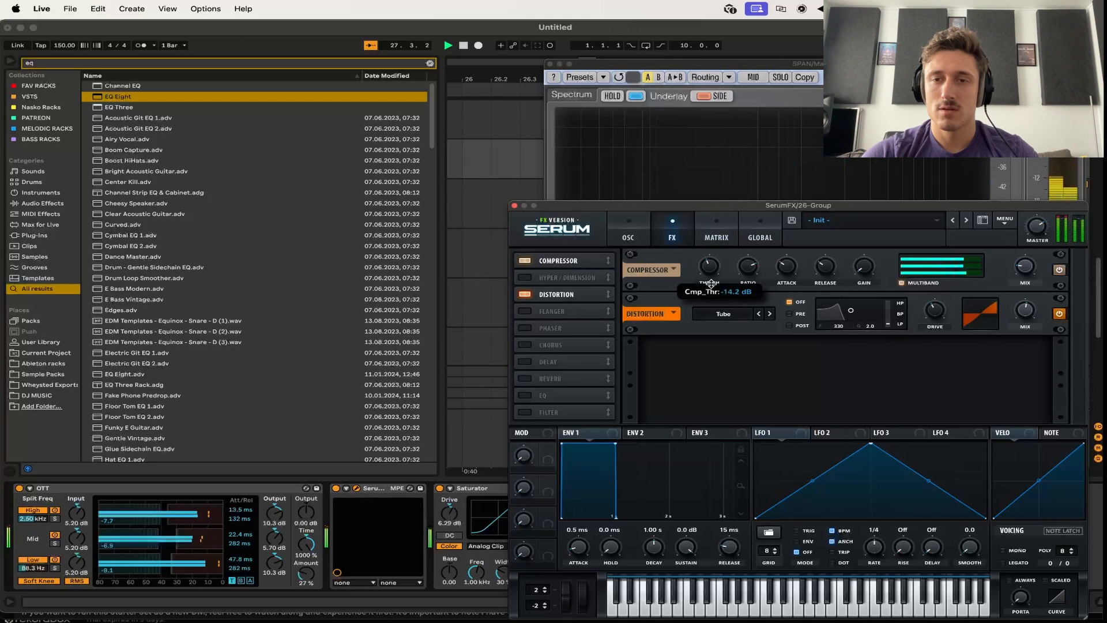
click(514, 206)
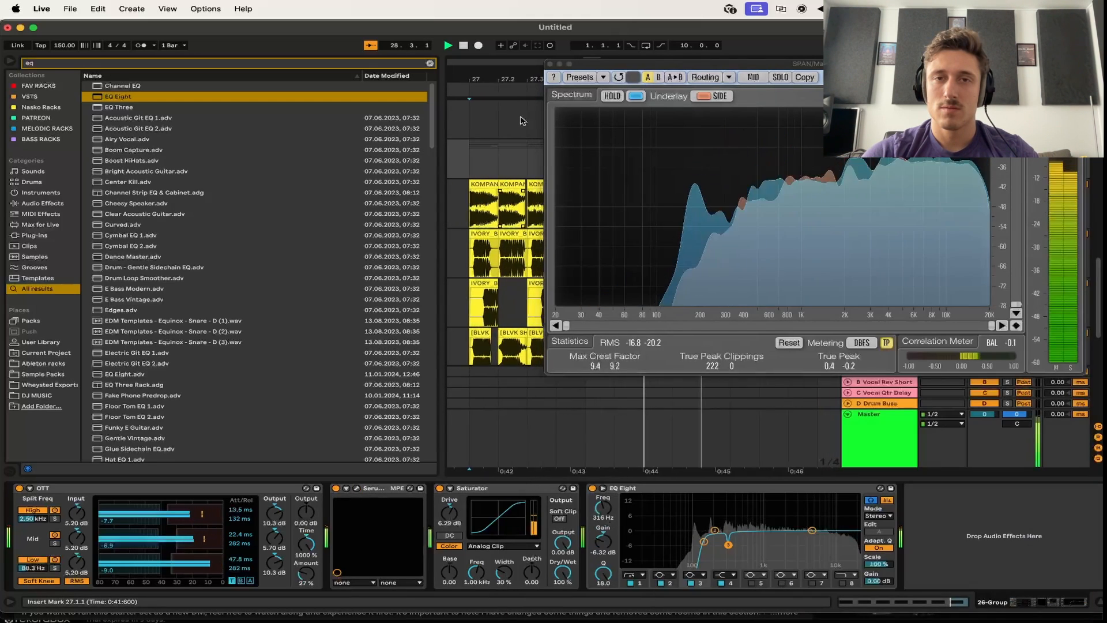
Close the SPAN analyzer and audition the MAIN and MAIN 1/8th tracks soloed in turn
click(550, 64)
scroll(565, 274, left, 3)
click(532, 263)
key(s)
key(space)
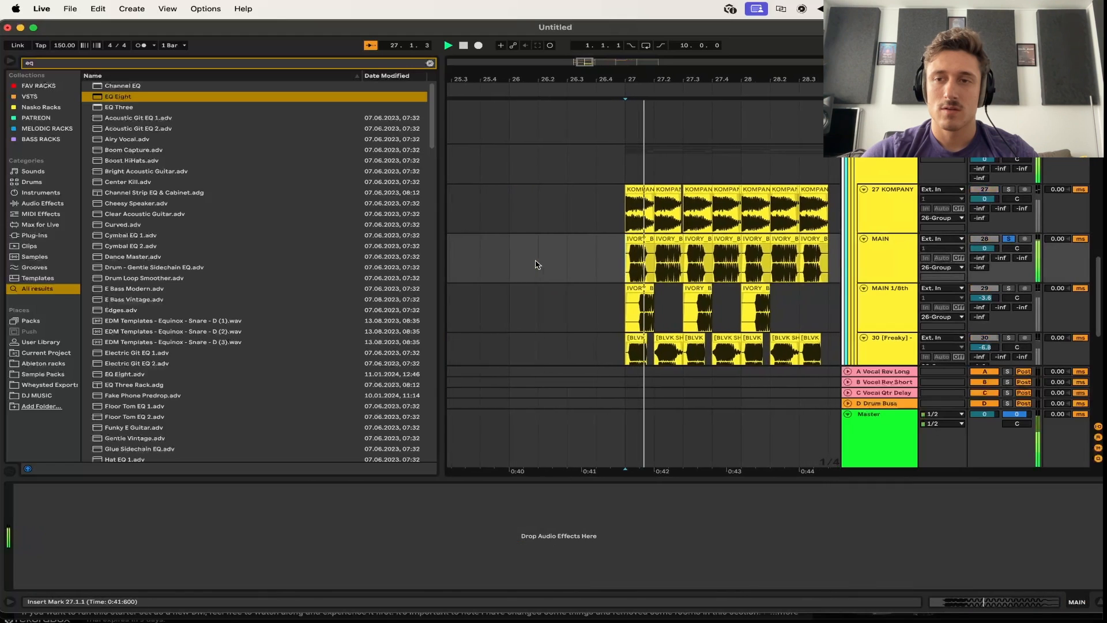
key(space)
click(598, 304)
key(s)
key(space)
click(629, 287)
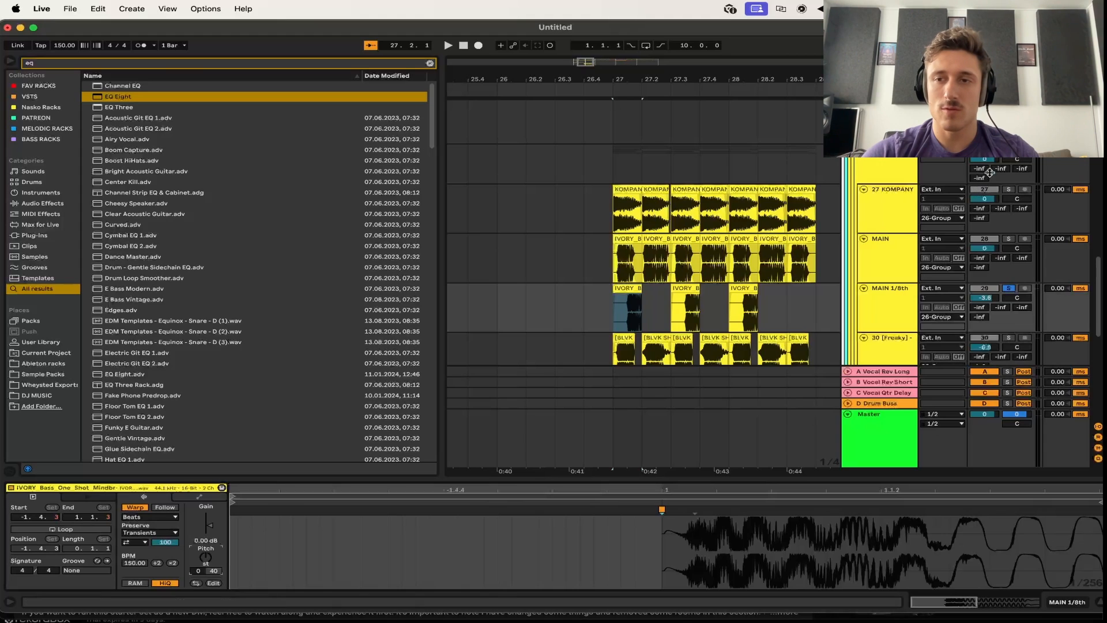
Listen to MAIN and MAIN 1/8th soloed together, and clear the solos to compare with the full stack
click(1009, 238)
key(space)
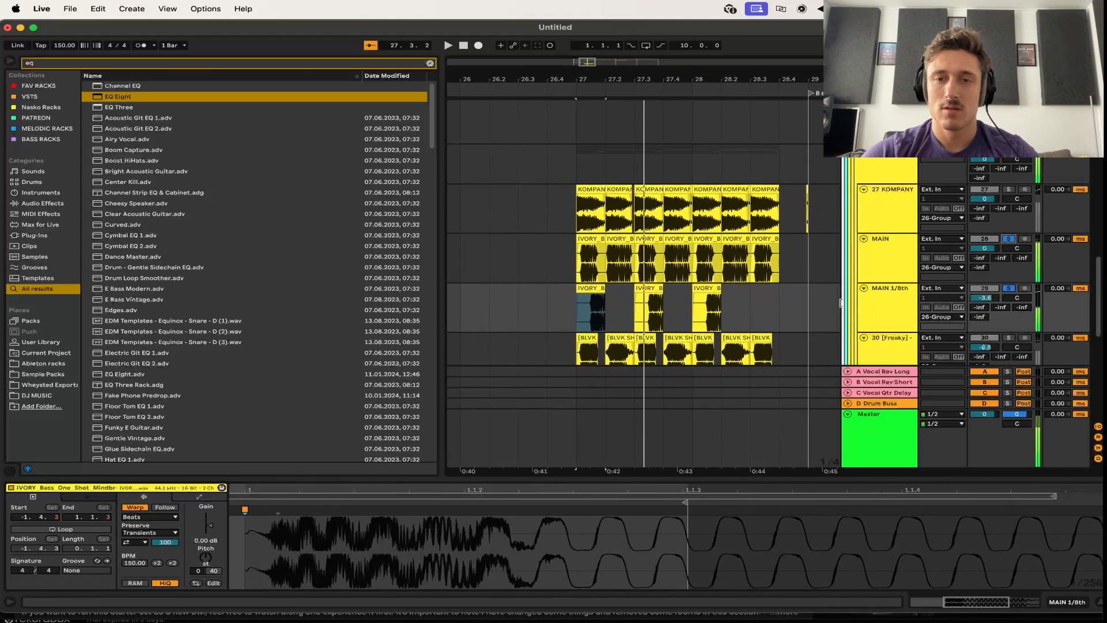
key(s)
key(space)
key(space)
key(space)
Play all bass layers from bar 27 repeatedly and look over the tracks from 26 Group down to SUB
click(604, 309)
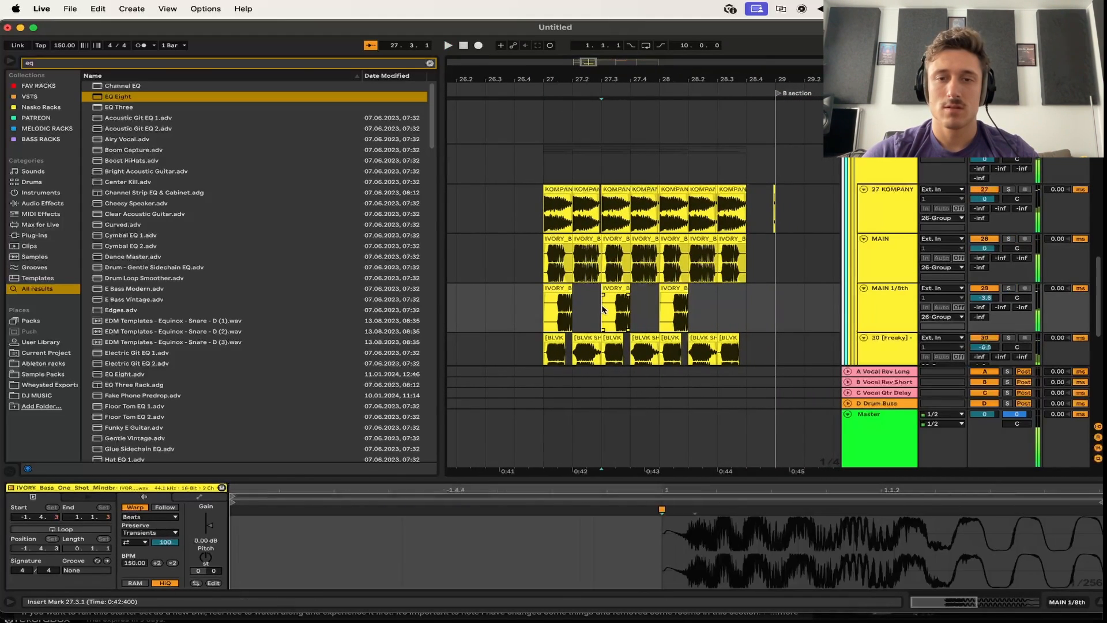
click(537, 310)
key(space)
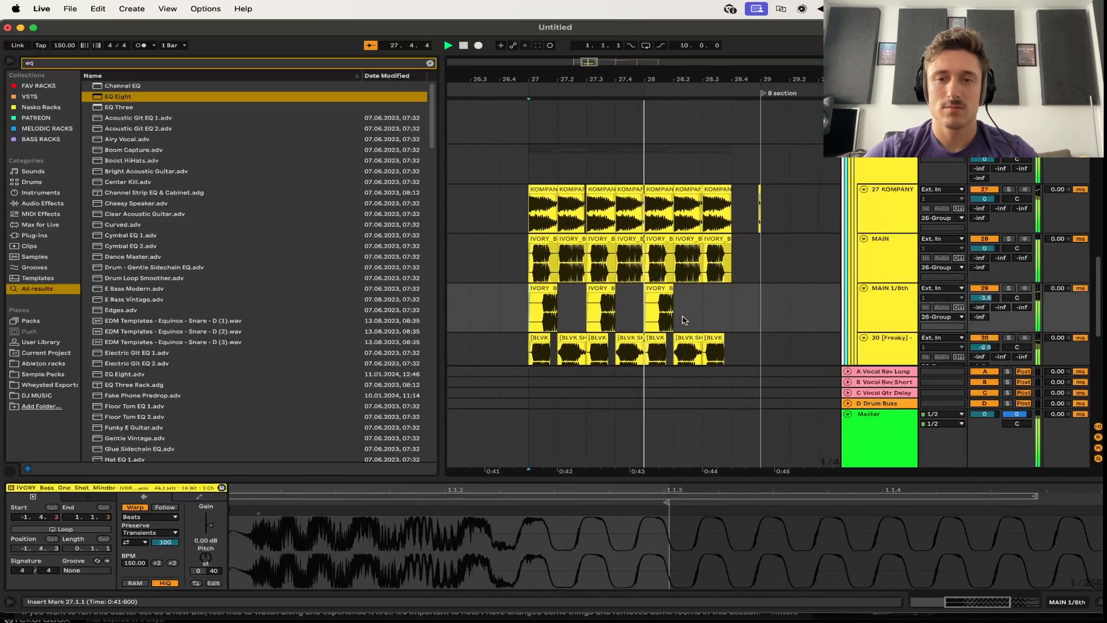
scroll(684, 320, down, 5)
scroll(684, 320, up, 2)
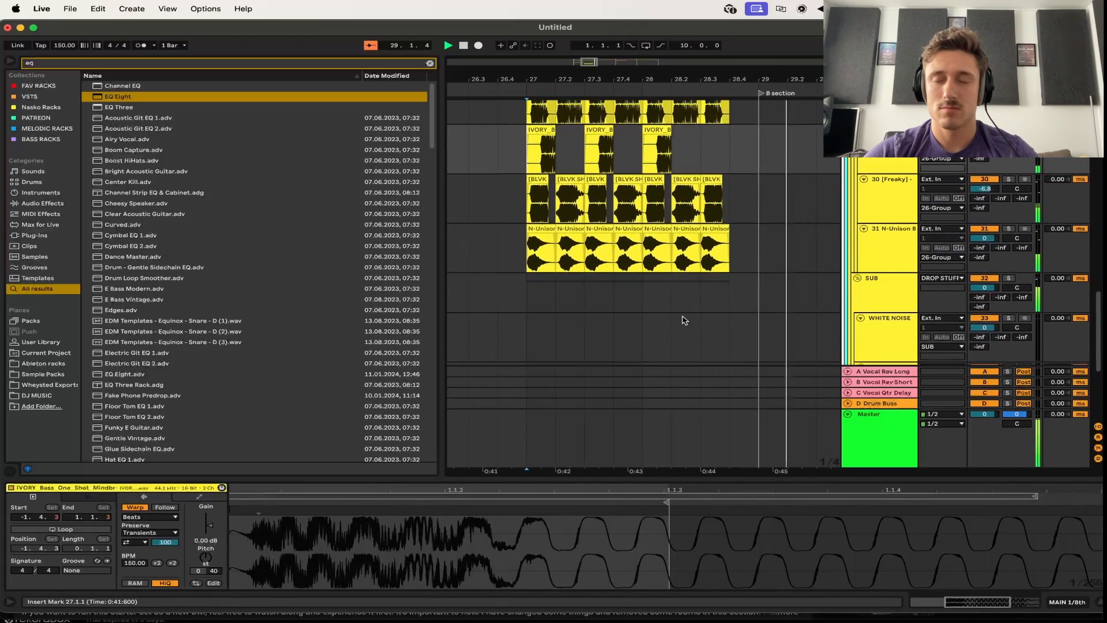
key(space)
key(space)
scroll(684, 320, down, 4)
scroll(685, 320, up, 3)
scroll(684, 320, up, 15)
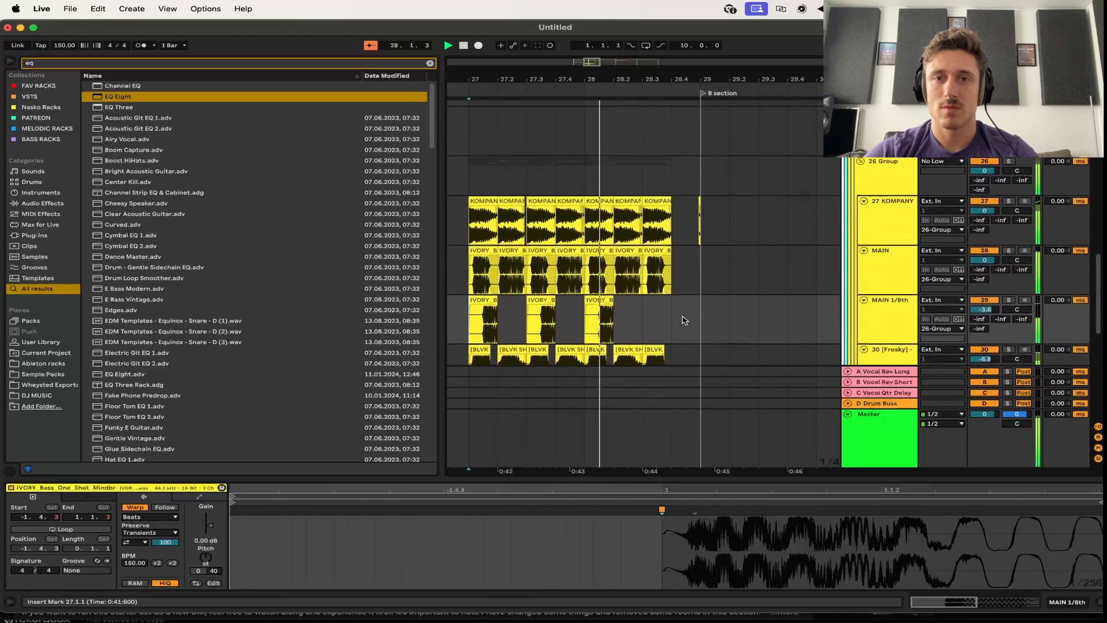
scroll(685, 320, down, 5)
key(space)
key(space)
scroll(684, 320, down, 6)
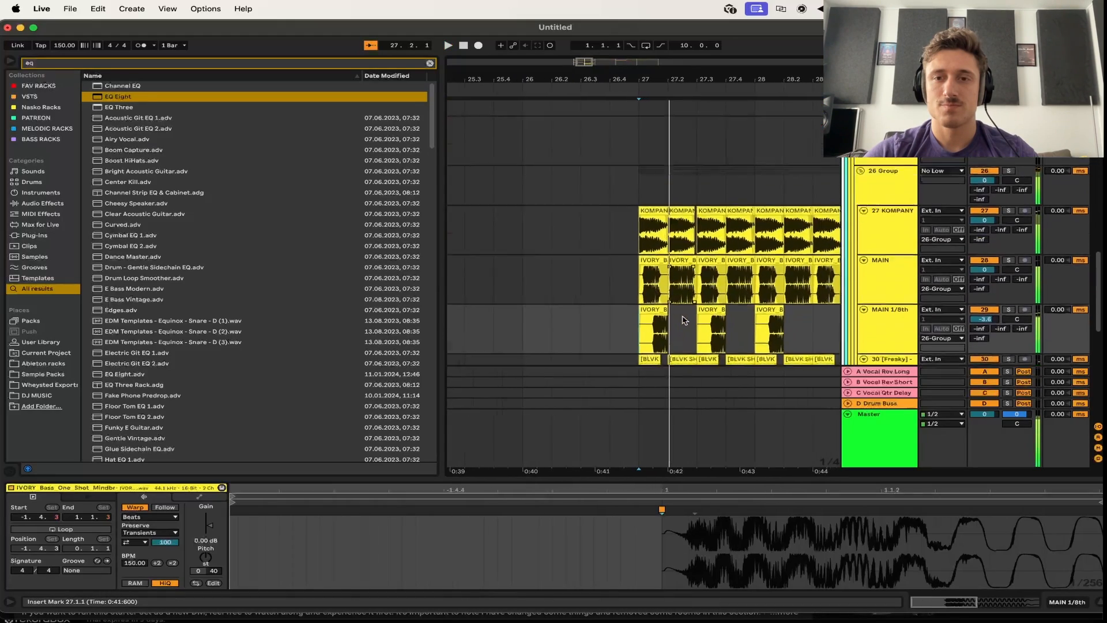
Delete the bass layer clips between 28.3.1 and 29.1.1 on the tracks inside 26 Group
drag(724, 151, 766, 339)
key(Delete)
In the 35 Wavetable sub clip, shorten the first D0 note and add a matching short note at 1.1.3
scroll(766, 340, down, 6)
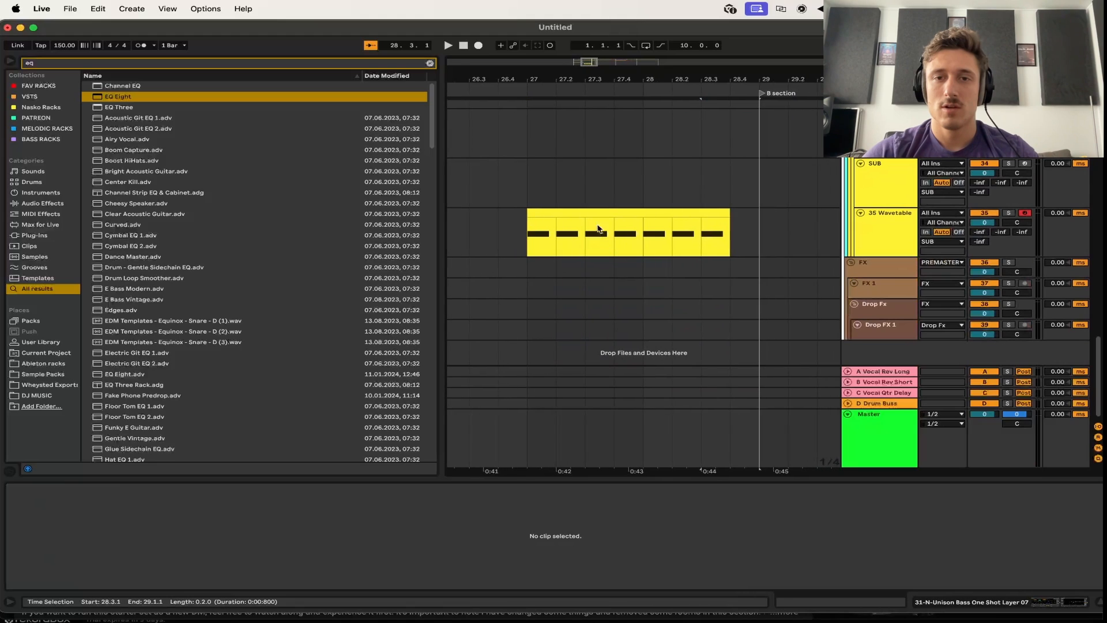
click(629, 213)
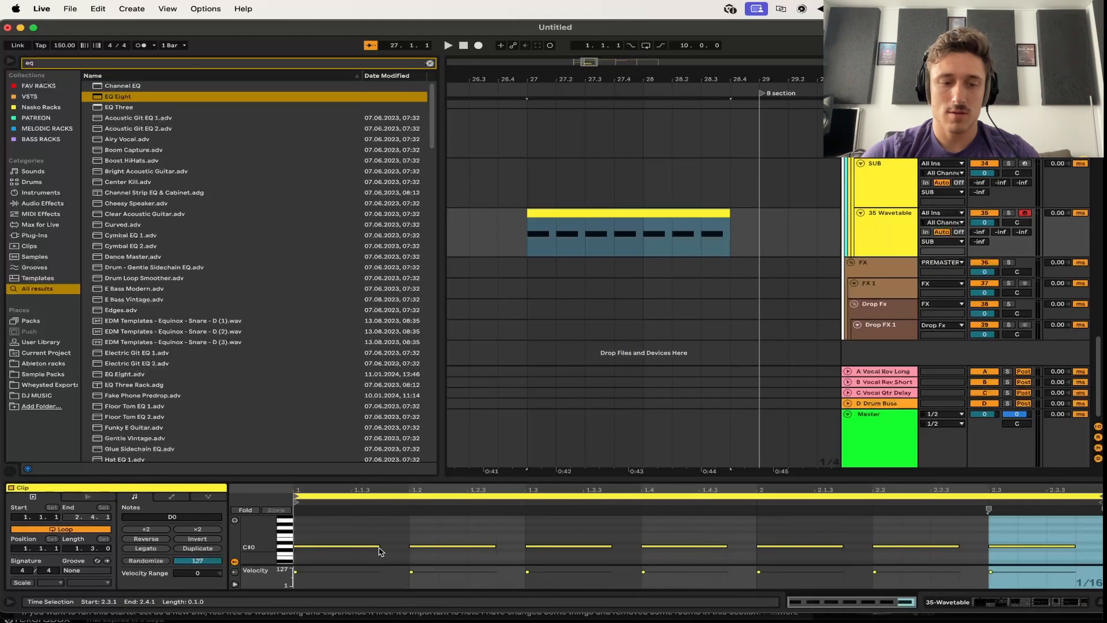
drag(376, 545, 346, 548)
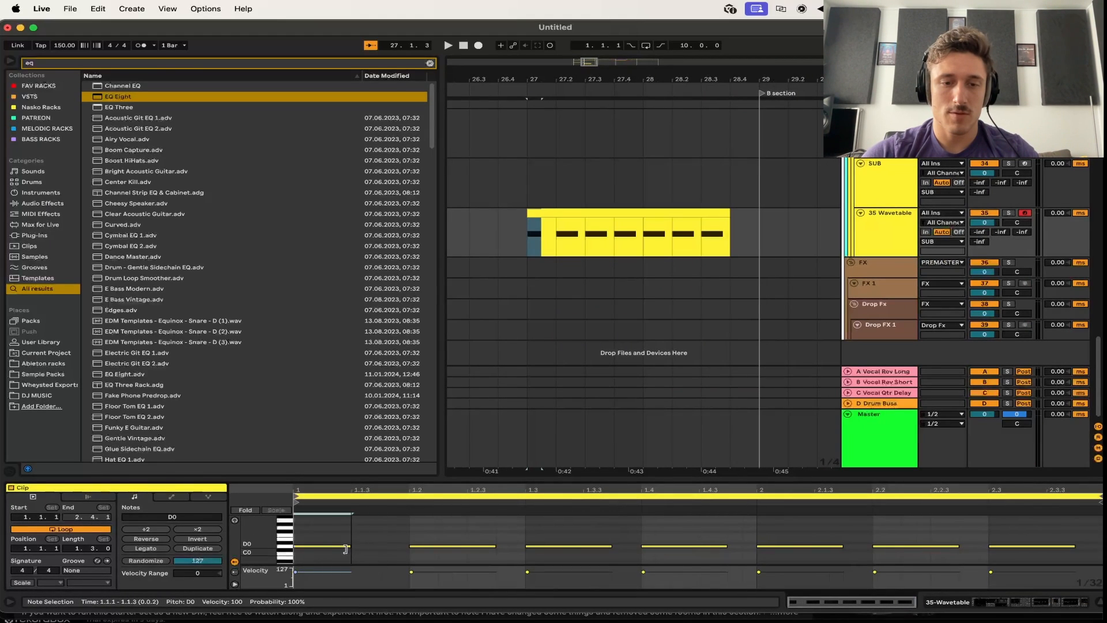
key(Right)
key(space)
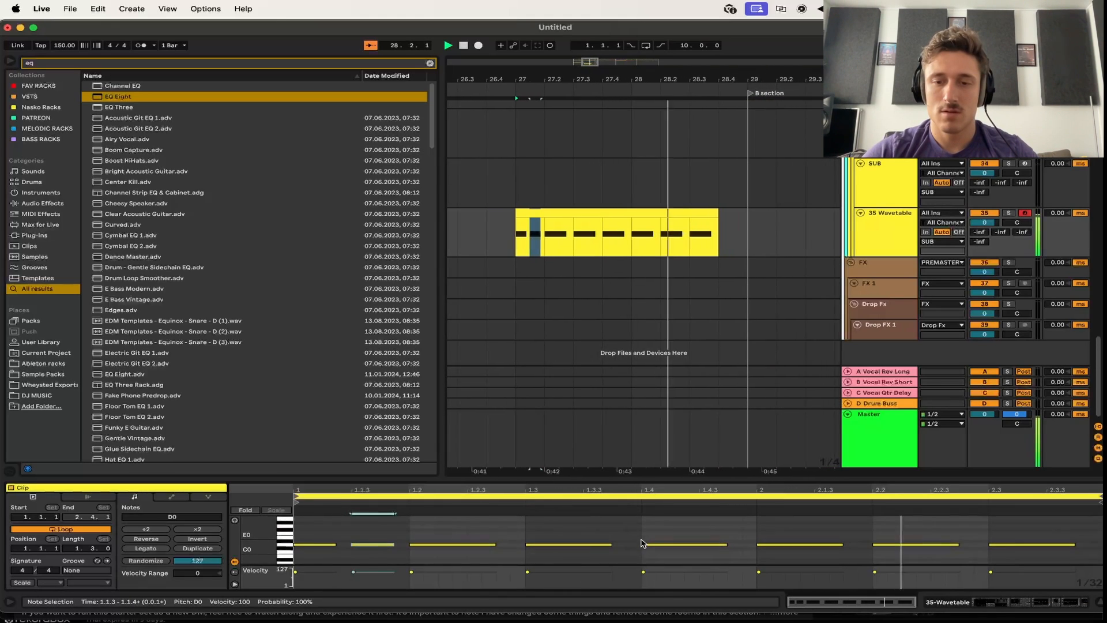
Duplicate the two-short-one-long sub note pattern to 1.3 and 2.1 in the Wavetable clip and play it back
drag(492, 545, 526, 562)
key(super+d)
key(super+d)
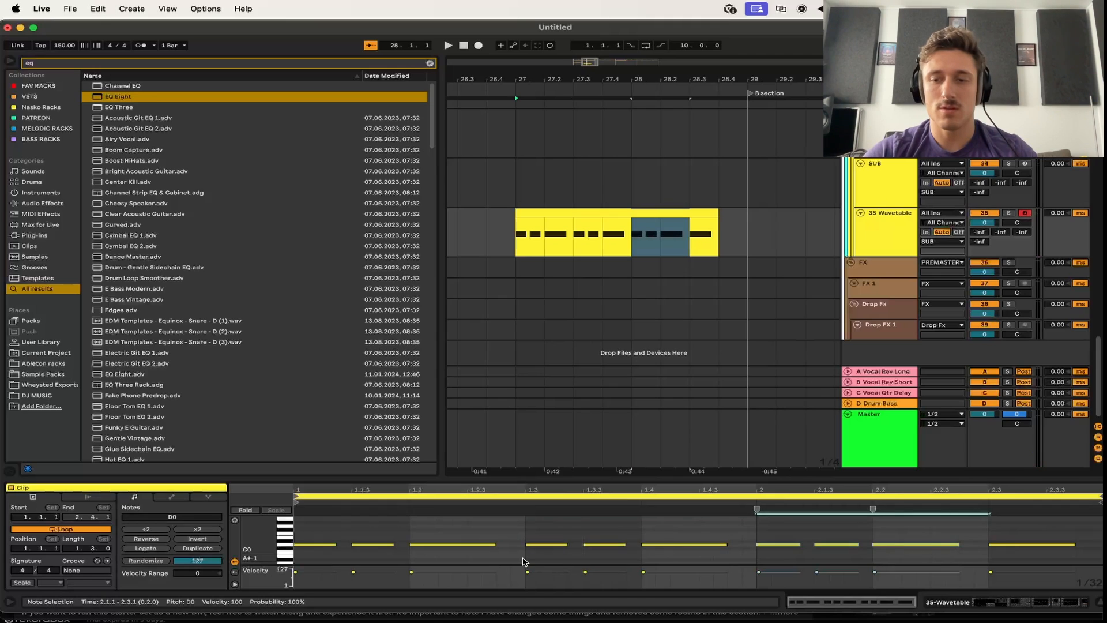
key(space)
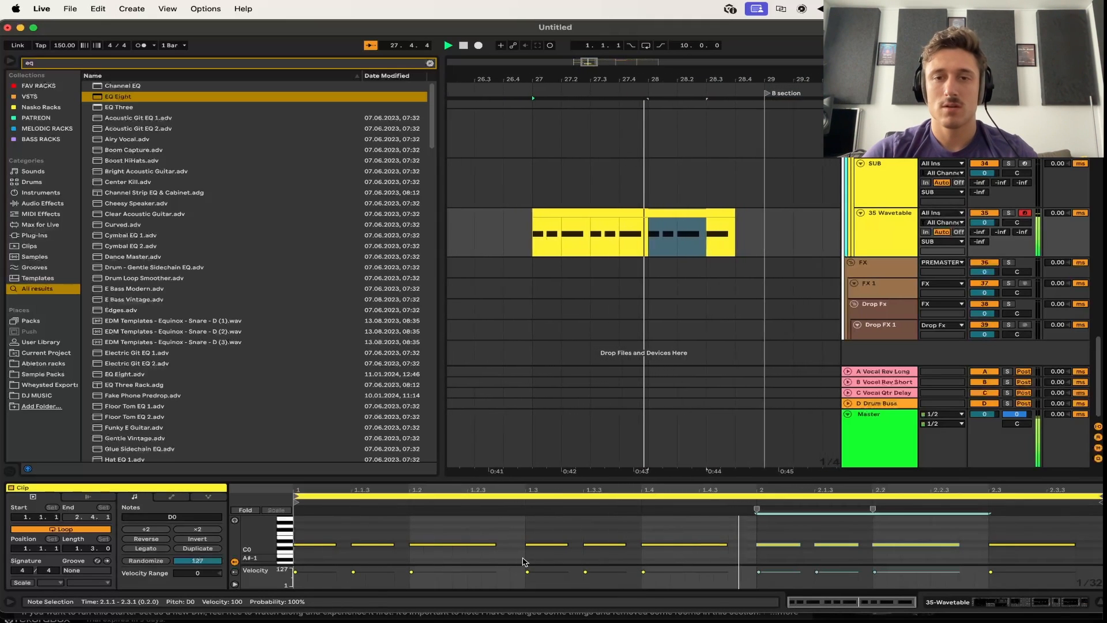
key(space)
Shorten the 35 Wavetable clip to end at 28.3.1 and show the track's devices
drag(618, 213, 594, 216)
click(882, 220)
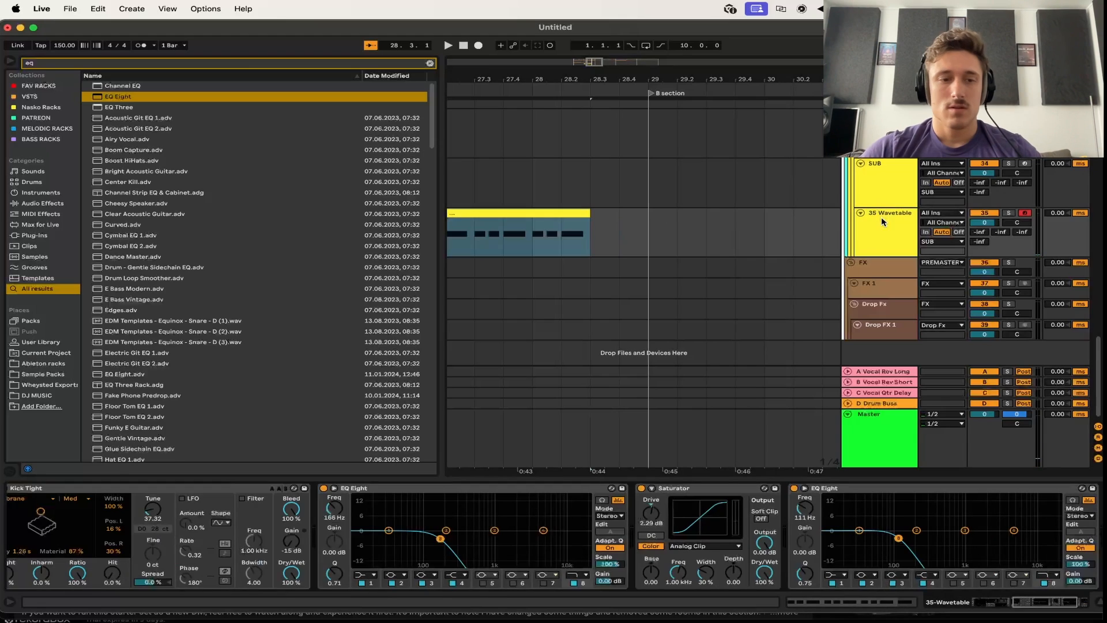
scroll(238, 540, left, 10)
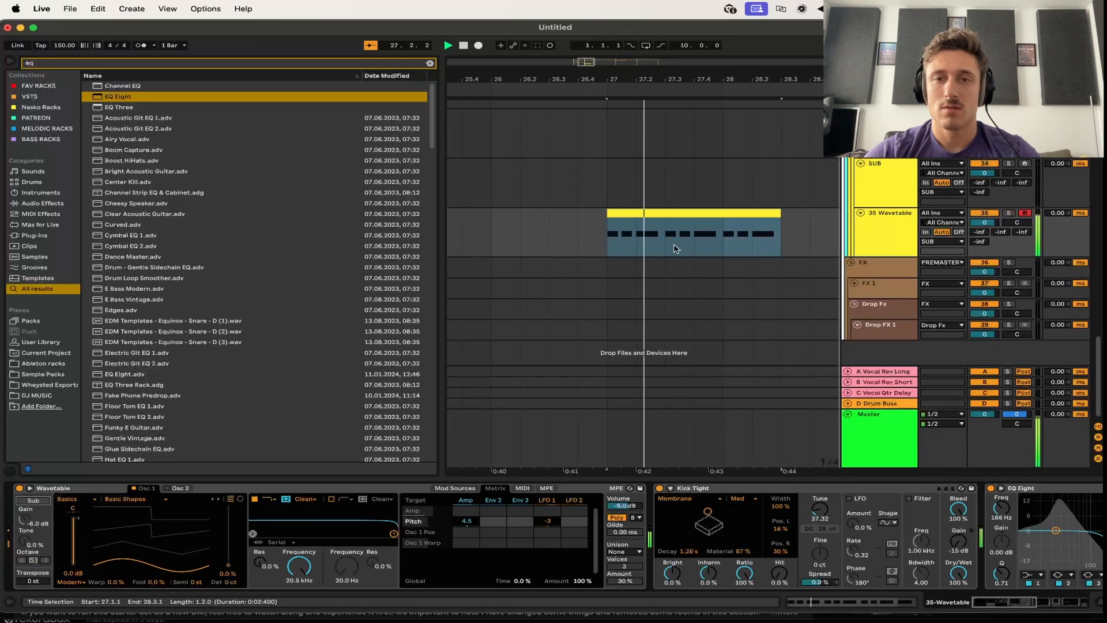
Add a Saturator at the end of the 26 Group device chain, after the EQ Eight
scroll(724, 252, up, 8)
scroll(725, 256, up, 10)
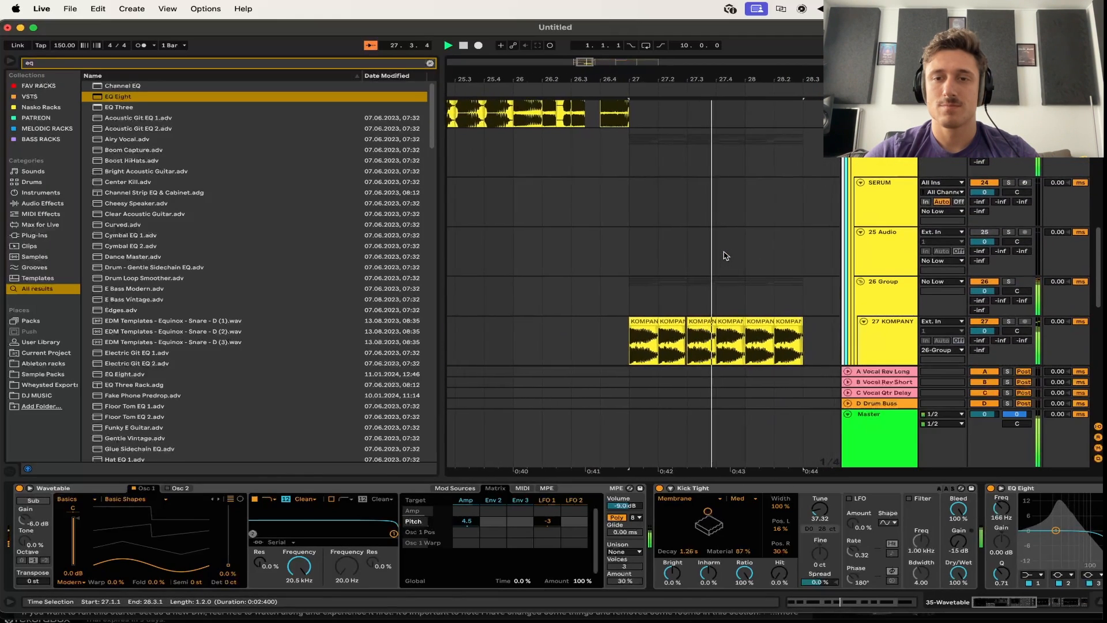
scroll(725, 256, down, 1)
click(903, 272)
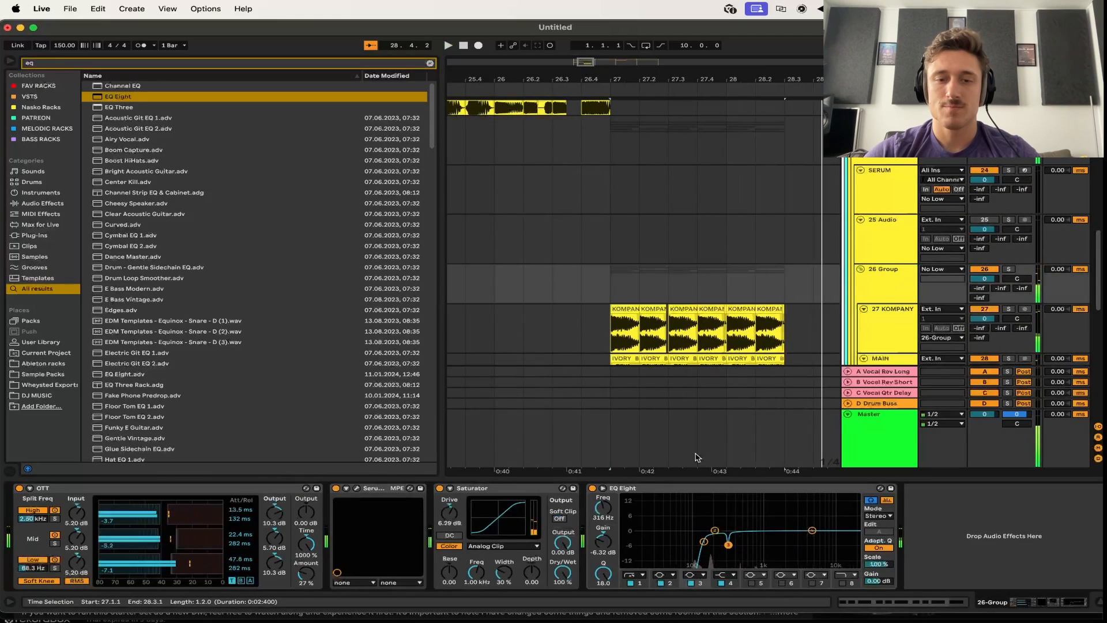
text(g clip)
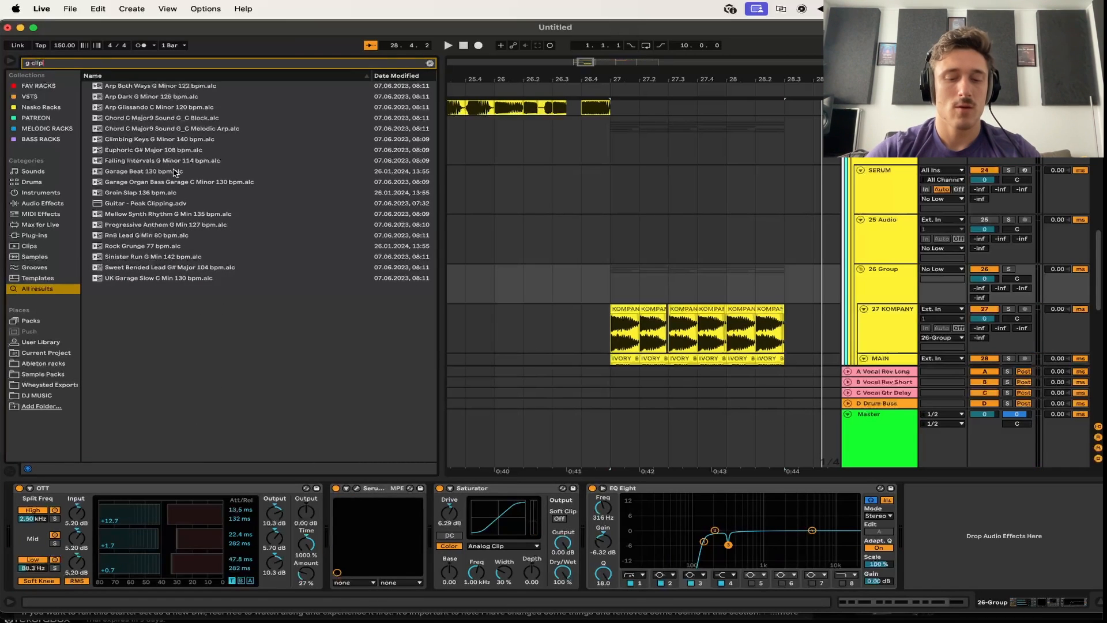
key(Down)
key(Return)
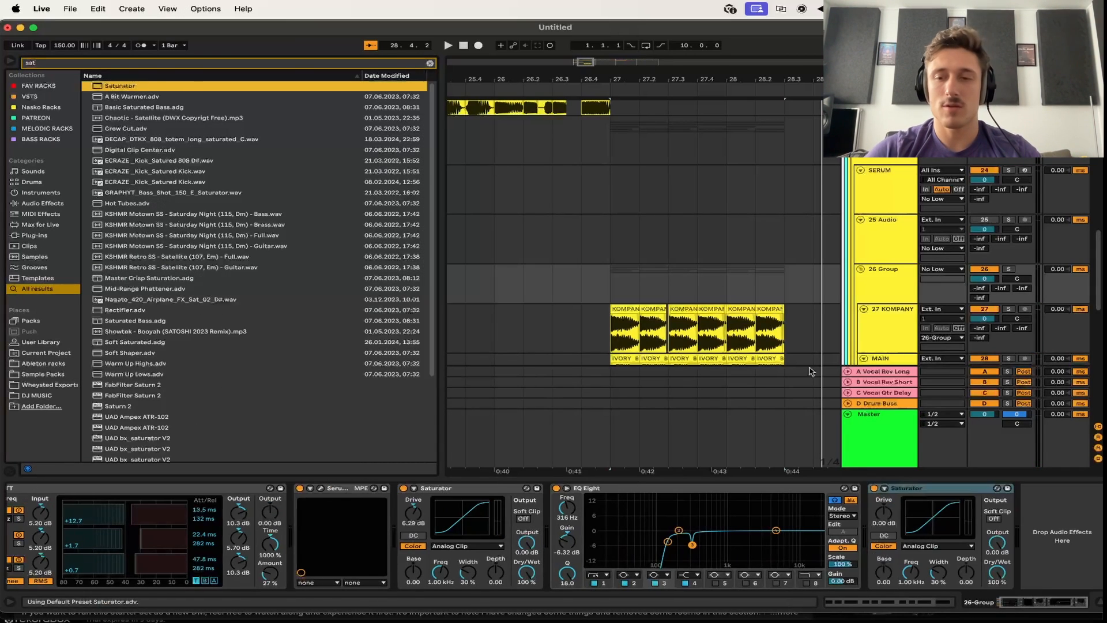
Set the new Saturator to Digital Clip with Soft Clip on and 3.43 dB drive, and play the section
click(960, 545)
click(920, 597)
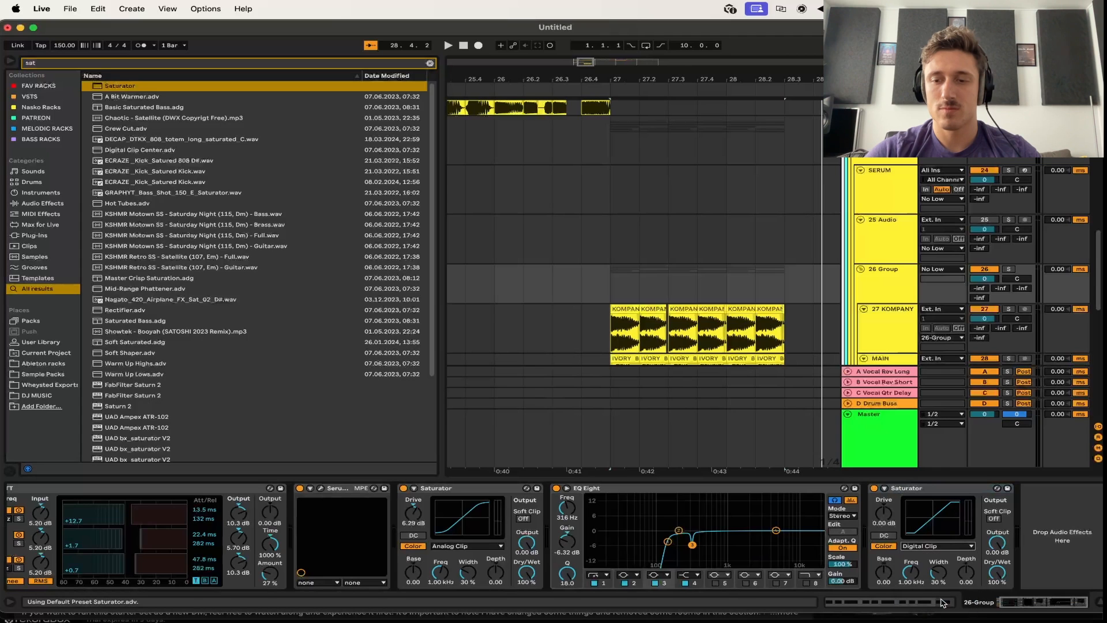
key(space)
scroll(586, 249, up, 3)
scroll(586, 254, up, 10)
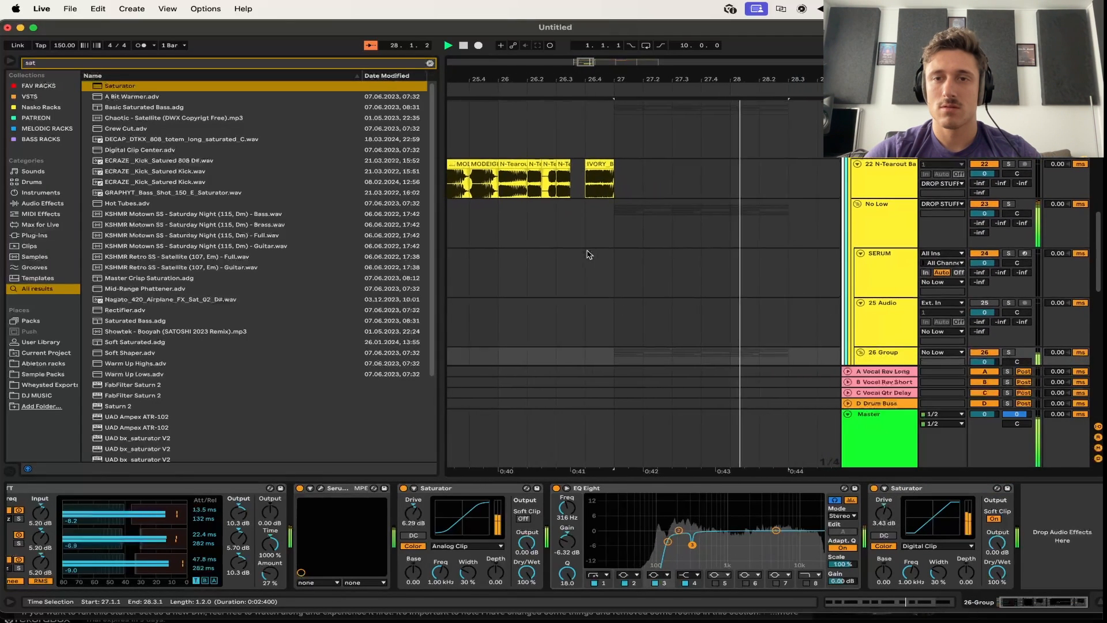
Play the bass section from 26.3 together with the drums and unfold the KICK track
key(space)
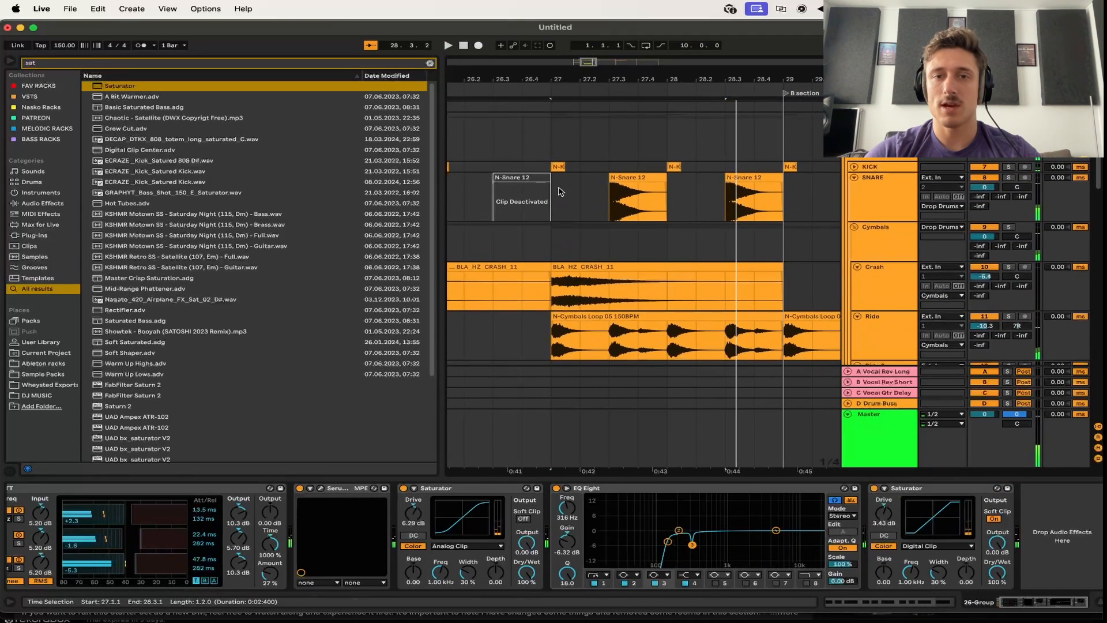
click(556, 199)
key(space)
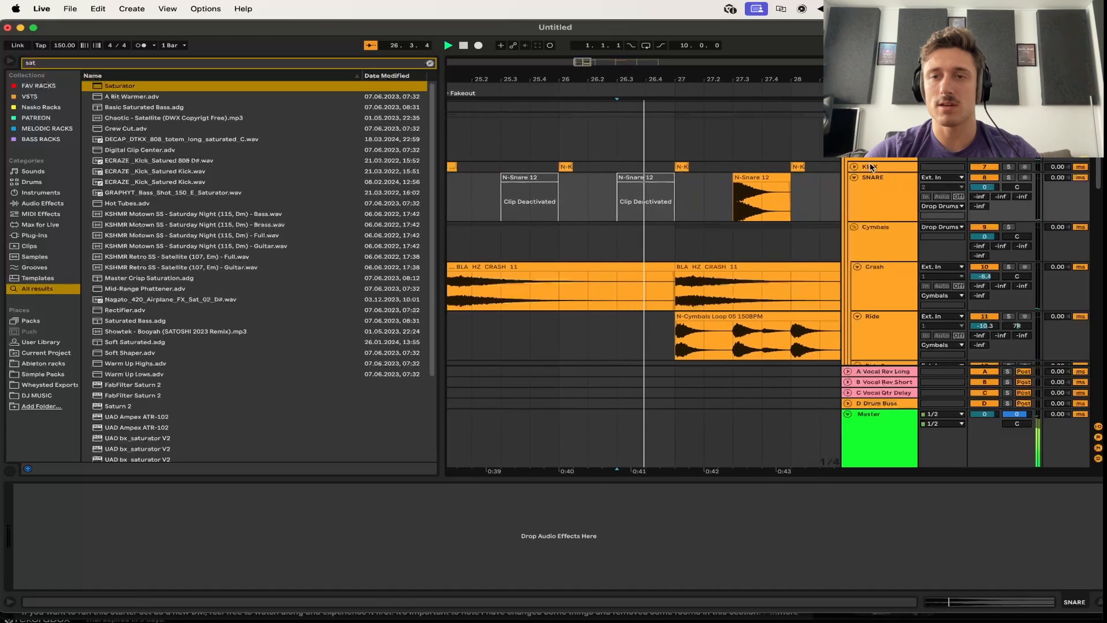
click(854, 166)
click(979, 198)
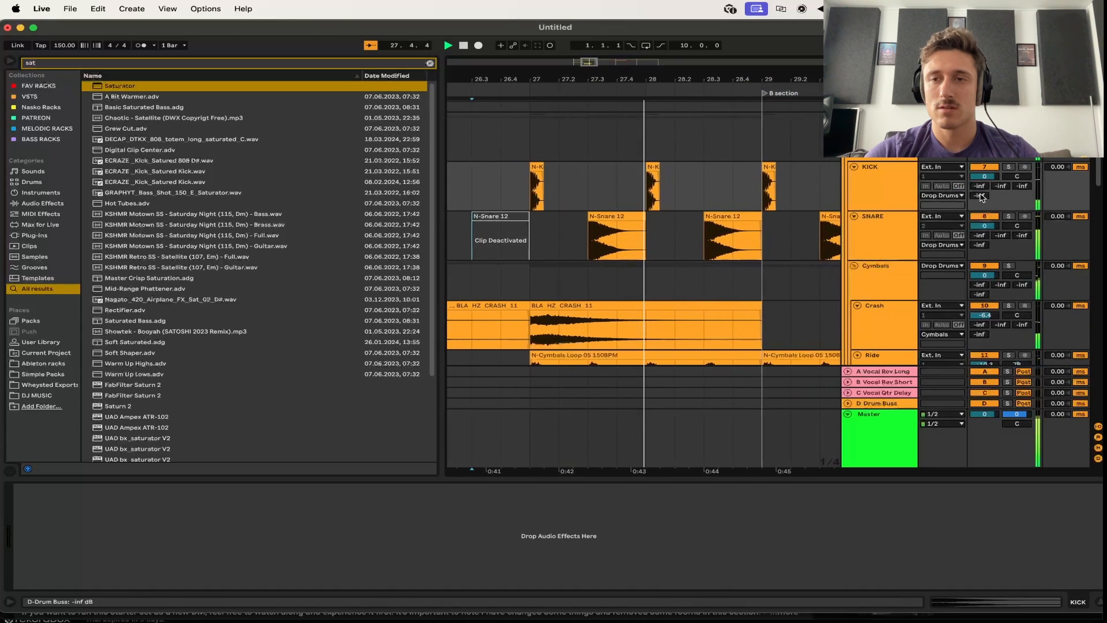
Duplicate the layered bass clips and the 35 Wavetable clip from 27.1.1–29.1.1 so the copies start at 29.1.1
key(super+c)
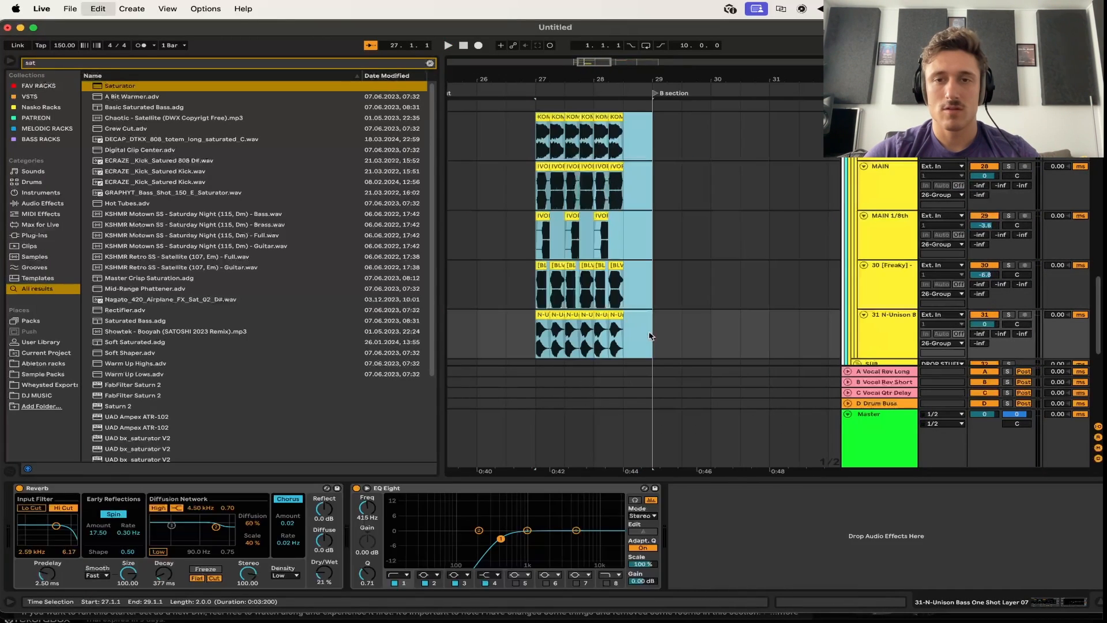
key(super+d)
scroll(651, 336, down, 5)
drag(548, 332, 666, 333)
key(super+d)
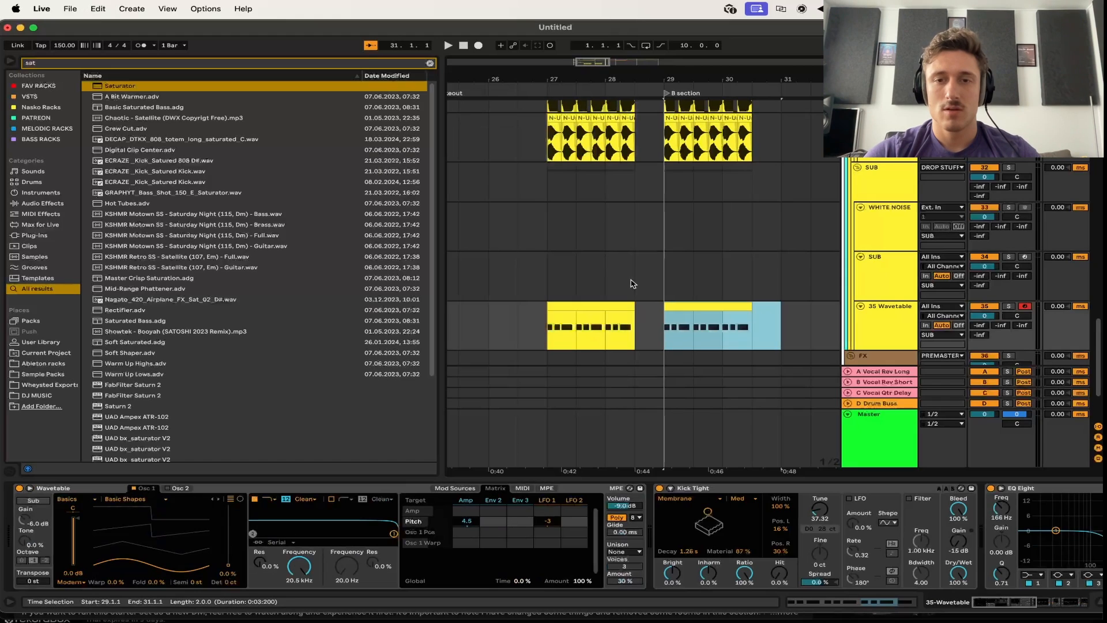
click(635, 289)
scroll(635, 282, up, 10)
scroll(634, 274, down, 5)
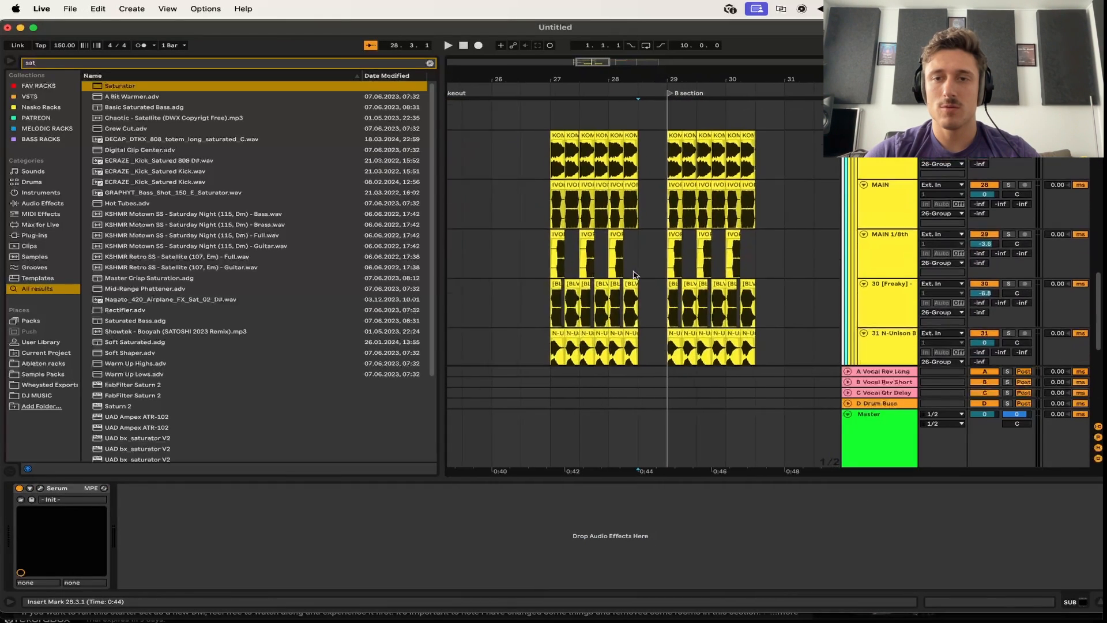
Rename the 26 Group holding the bass layers as MAIN CHUGS and fold it
click(891, 321)
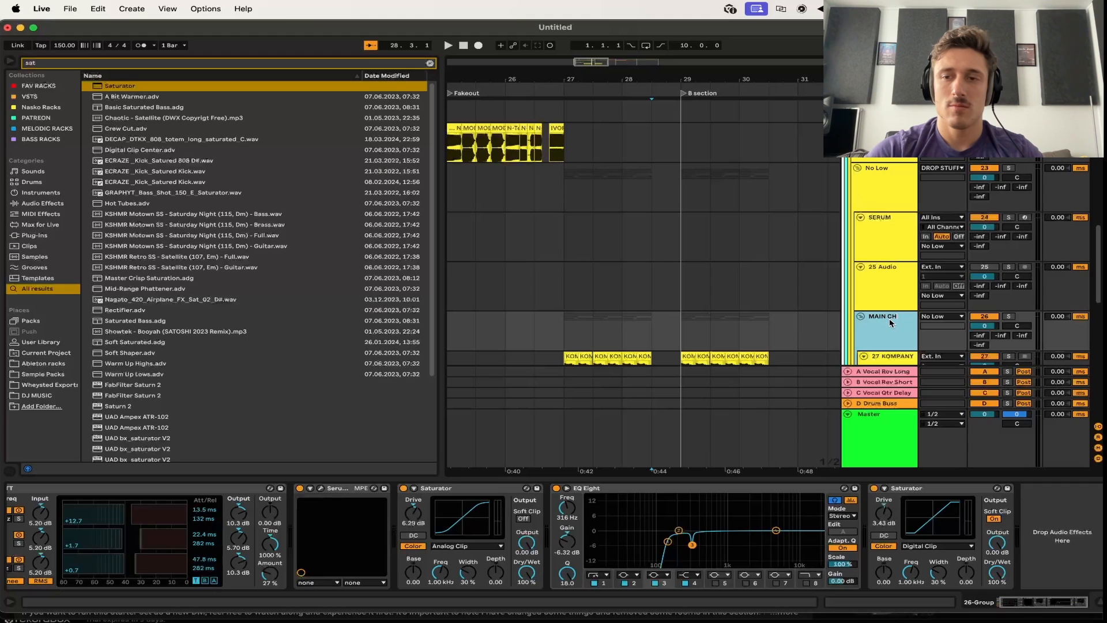
scroll(870, 259, down, 5)
scroll(871, 260, left, 2)
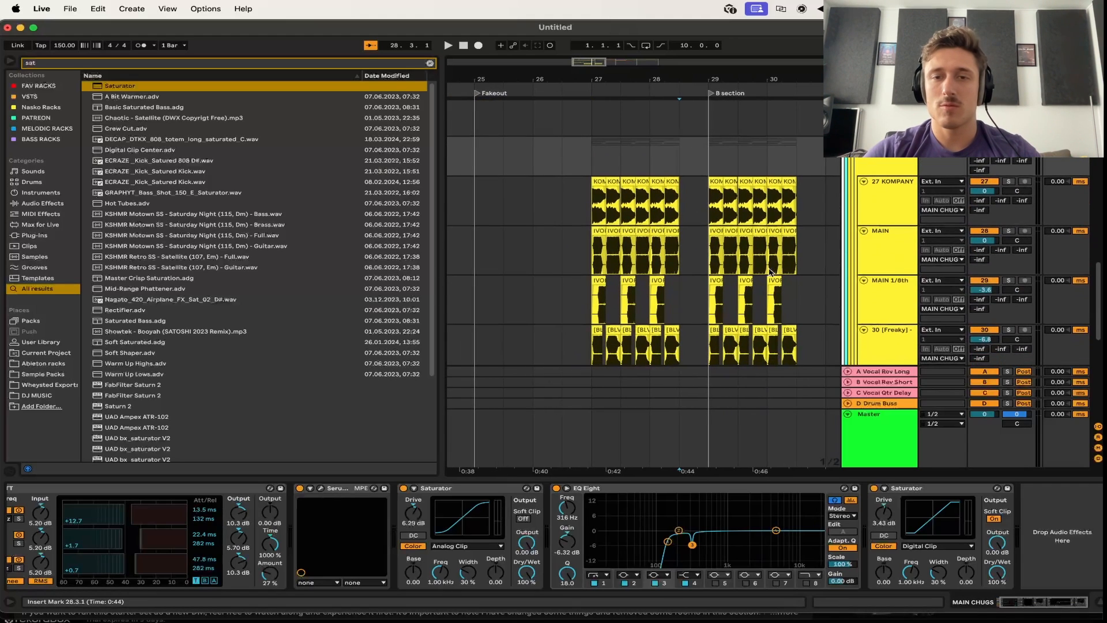
click(861, 198)
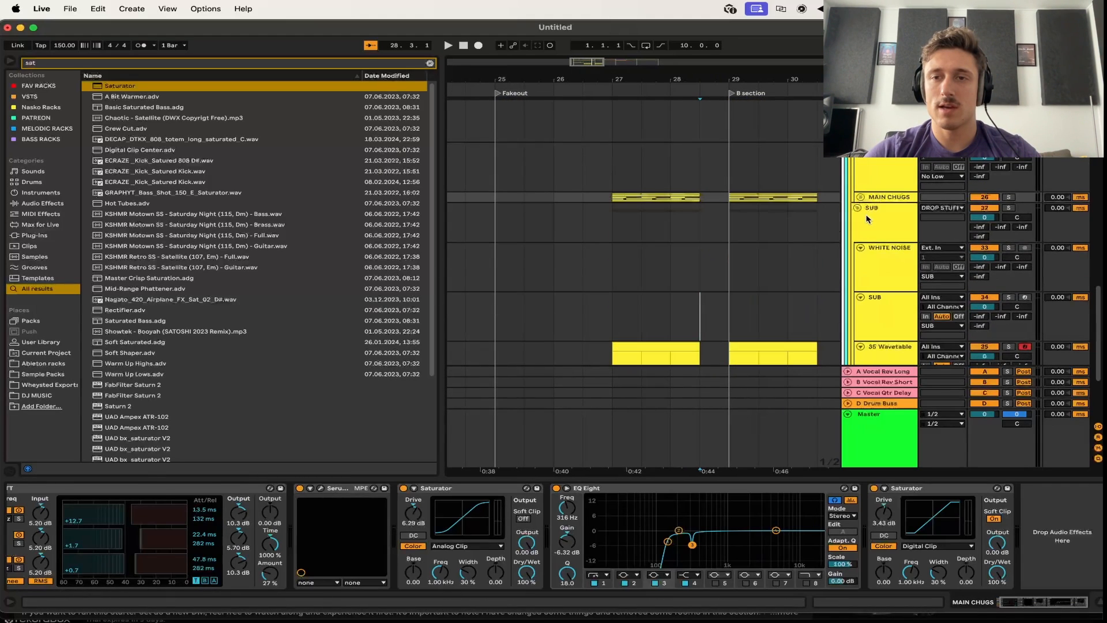
Select the 25 Audio track and search the sample library for sustain
click(869, 161)
text(sustaoin)
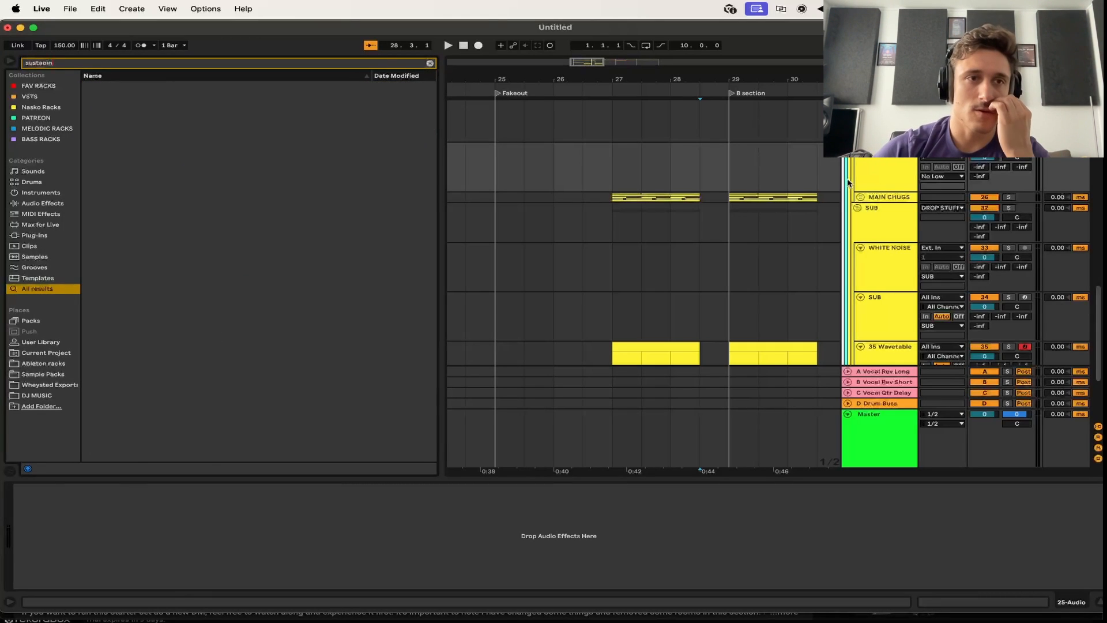
key(BackSpace)
key(BackSpace)
key(BackSpace)
text(ion)
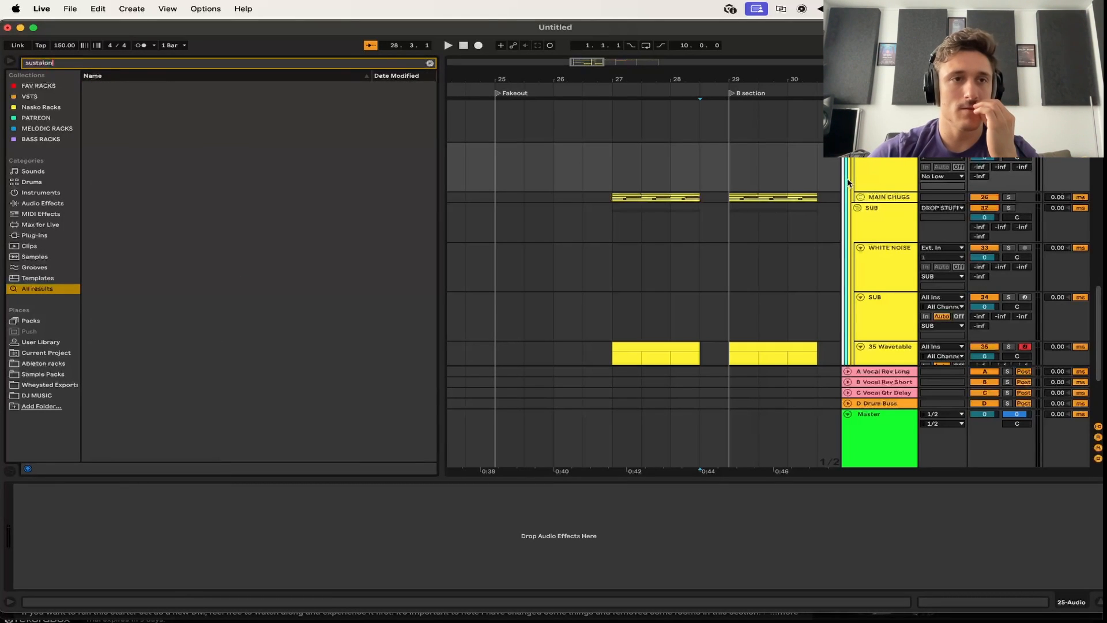
key(BackSpace)
key(BackSpace)
text(n)
scroll(229, 303, down, 10)
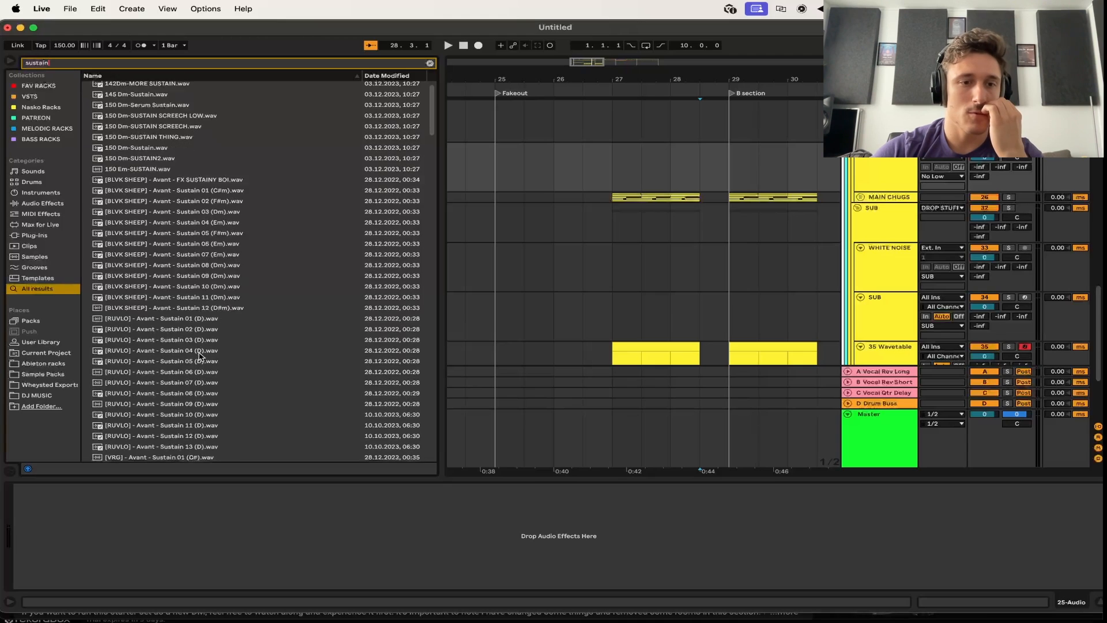
Audition the Avant sustain samples and place [VRG] - Avant - Sustain 08 (D) on the 25 Audio track at 27.1.1
click(196, 351)
click(192, 299)
click(160, 159)
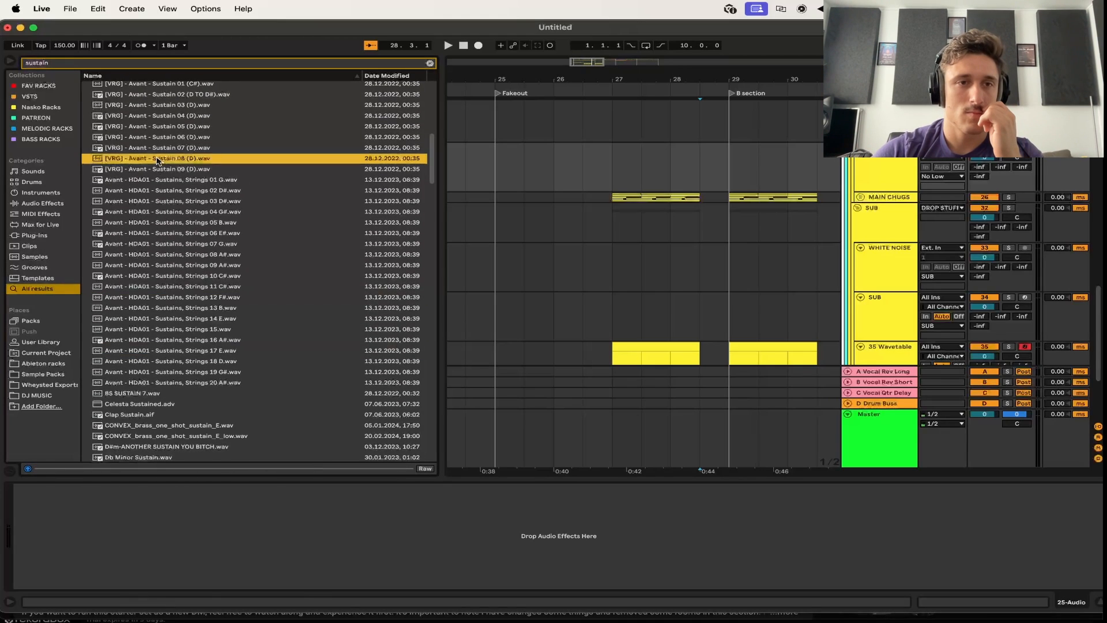
click(166, 147)
click(169, 159)
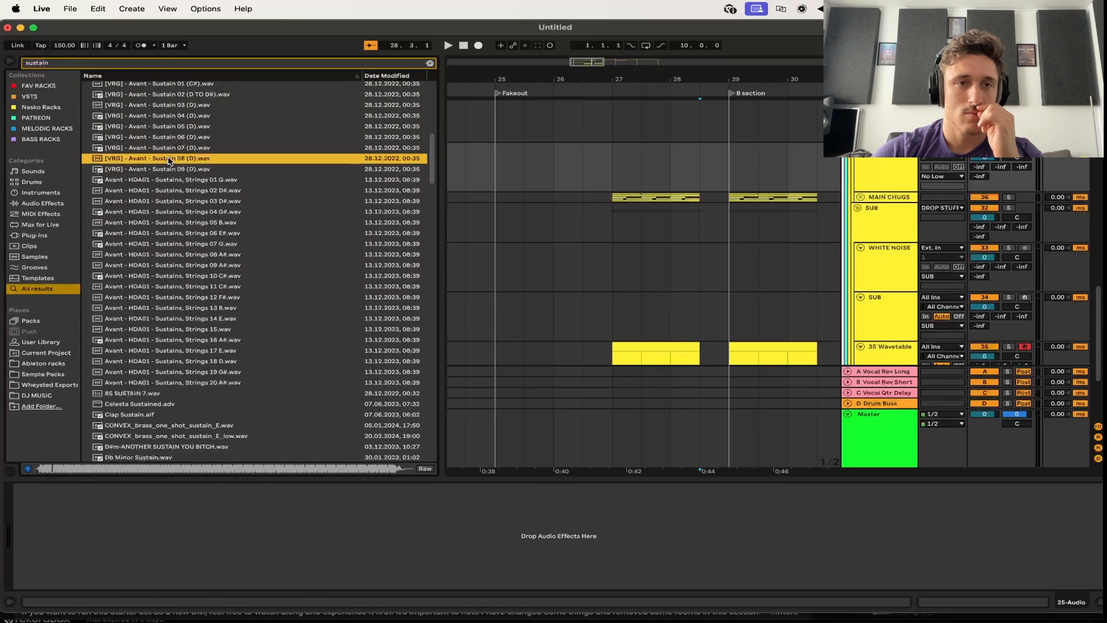
drag(176, 162, 620, 160)
Add an EQ Eight to the sustain track with a low cut at 719 Hz and shorten the clip to end at 28.3.1
key(super+f)
text(eq)
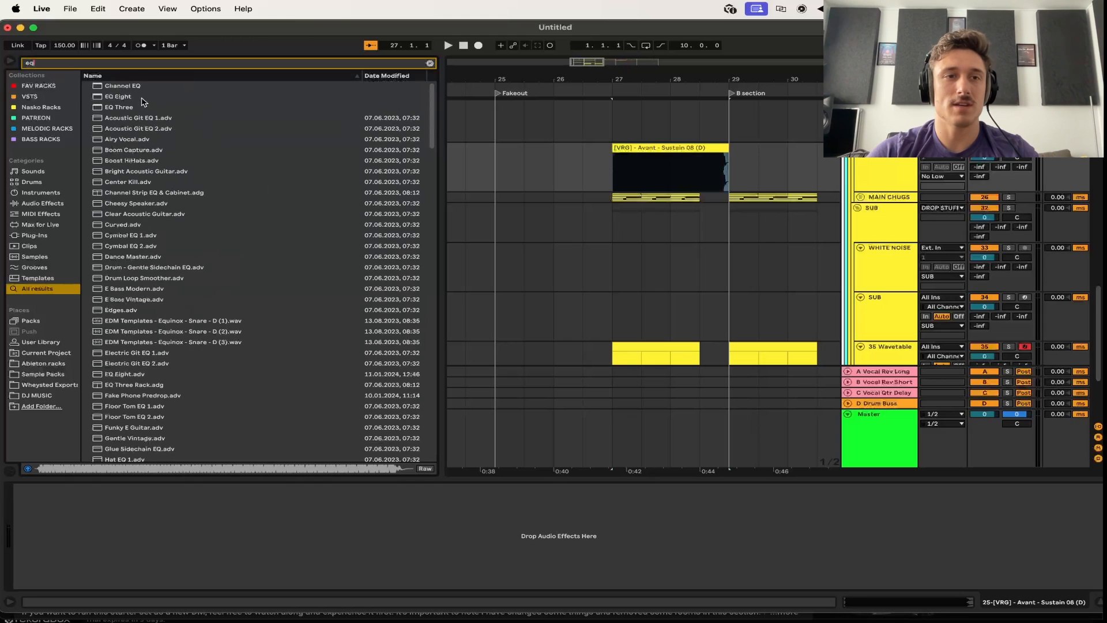
double_click(143, 98)
click(65, 575)
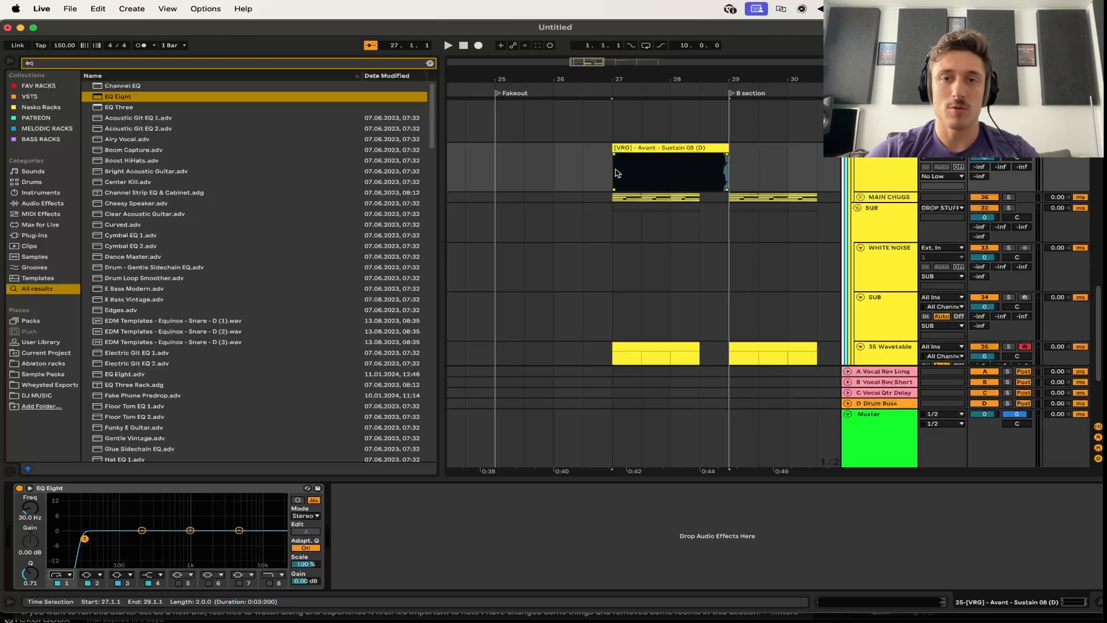
key(space)
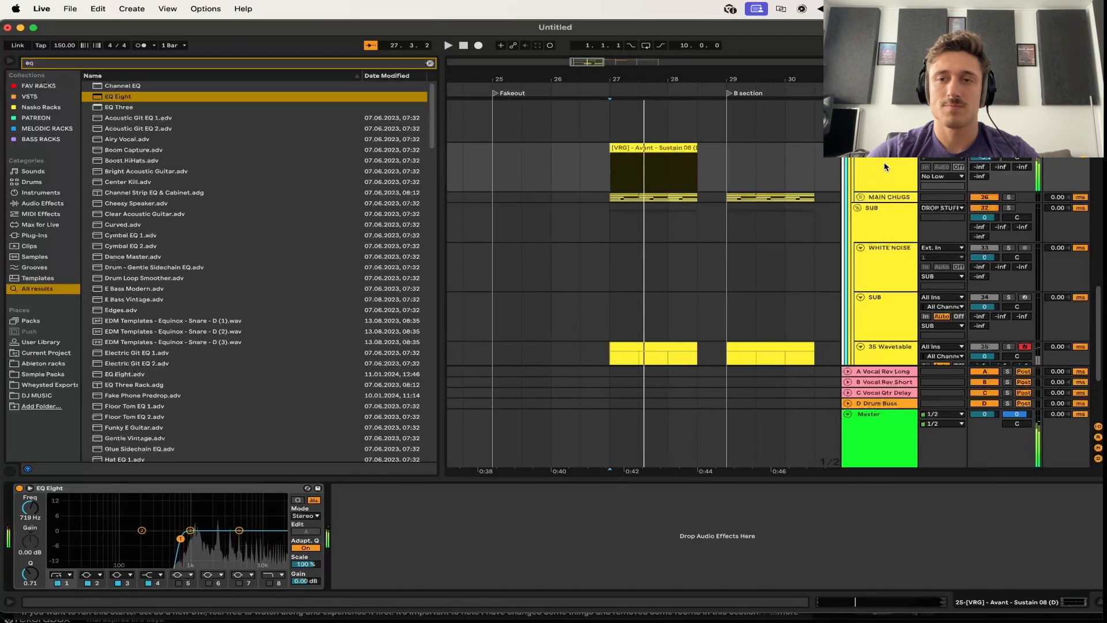
Compare the stereo levels of the MAIN CHUGS group and the sustain layer in the SPAN analyser during playback
click(882, 198)
key(super+alt+p)
key(space)
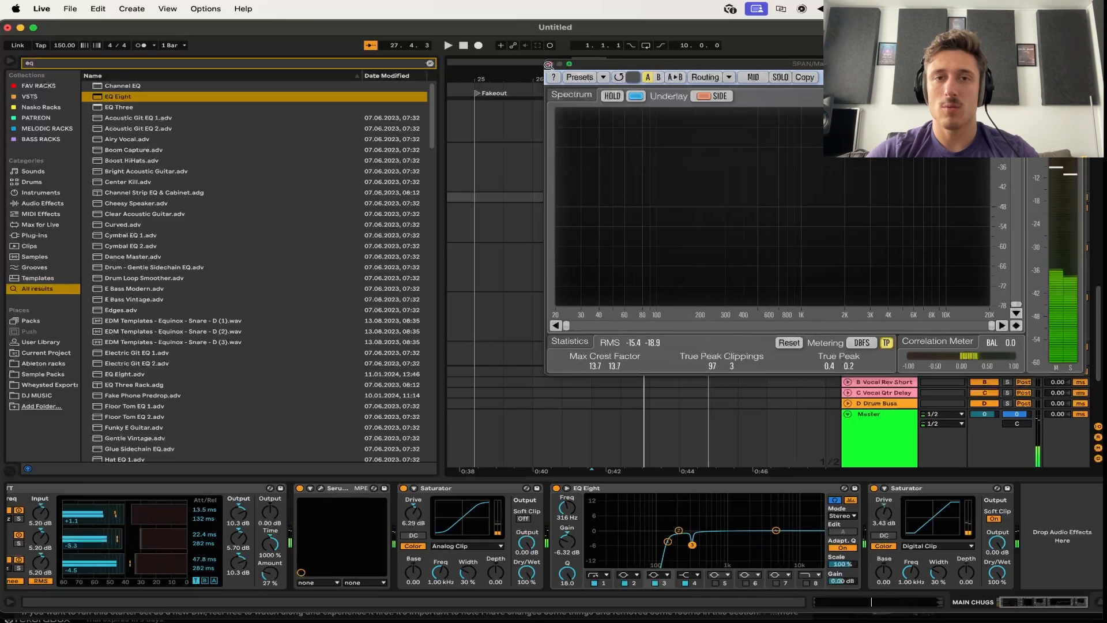
click(548, 64)
key(space)
click(580, 165)
key(space)
key(super+alt+p)
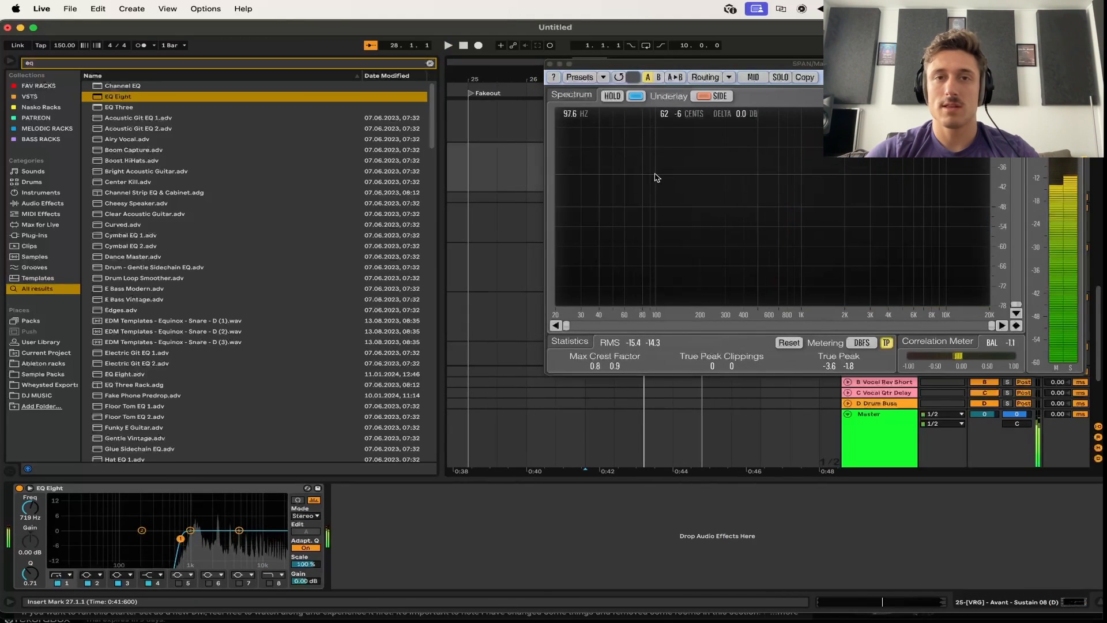
click(550, 63)
Add a Utility after the sustain track's EQ Eight, set its width to 60 %, and check it during playback
key(super+f)
text(uti)
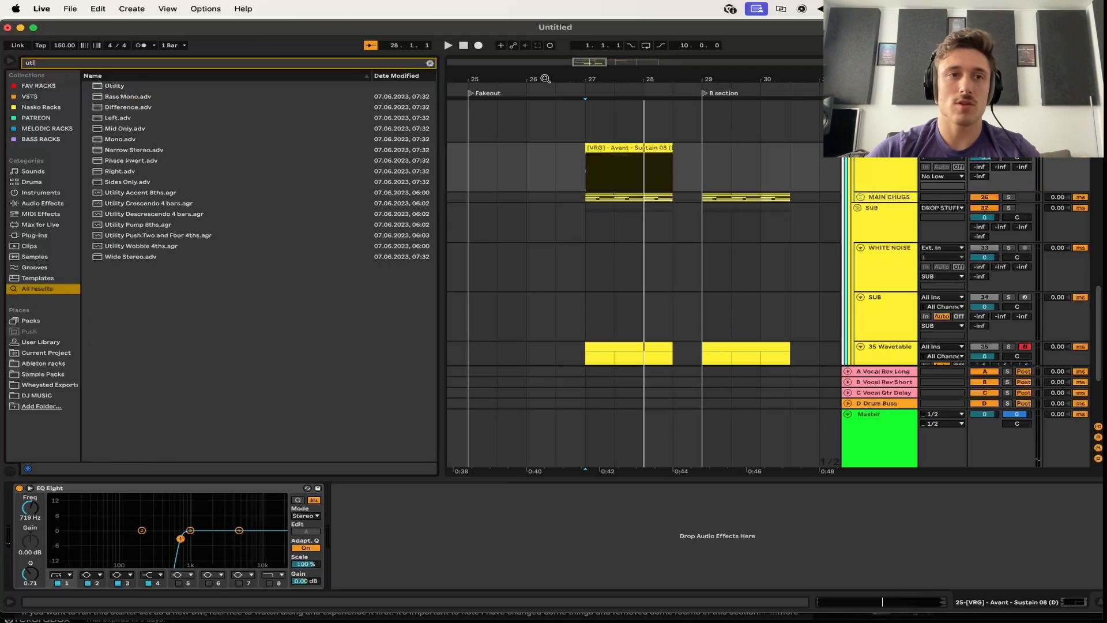
double_click(102, 86)
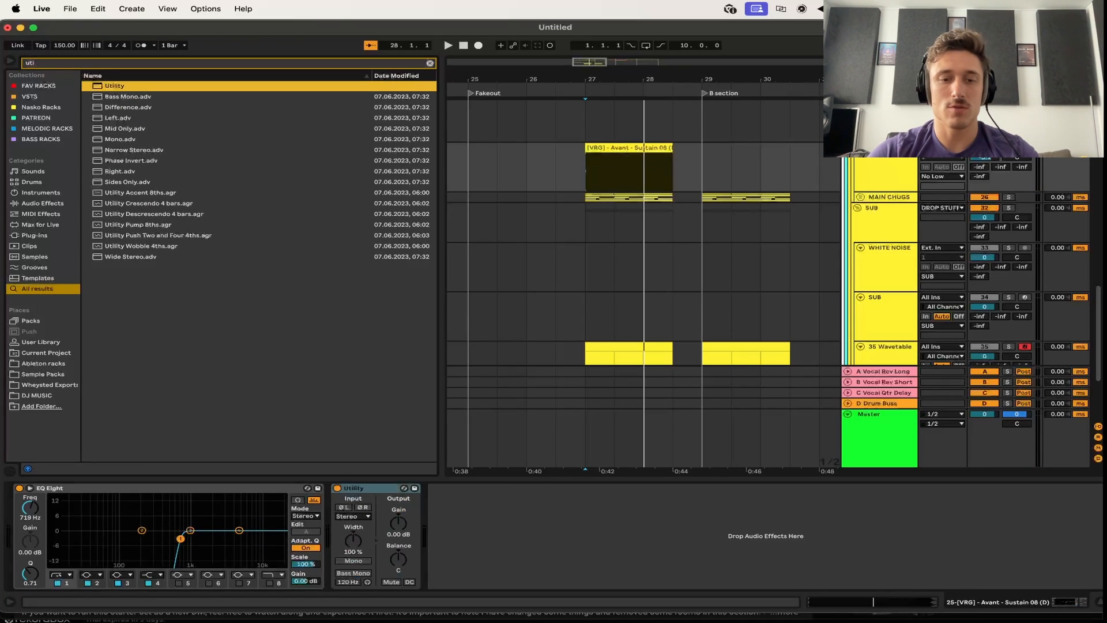
drag(353, 541, 353, 571)
key(space)
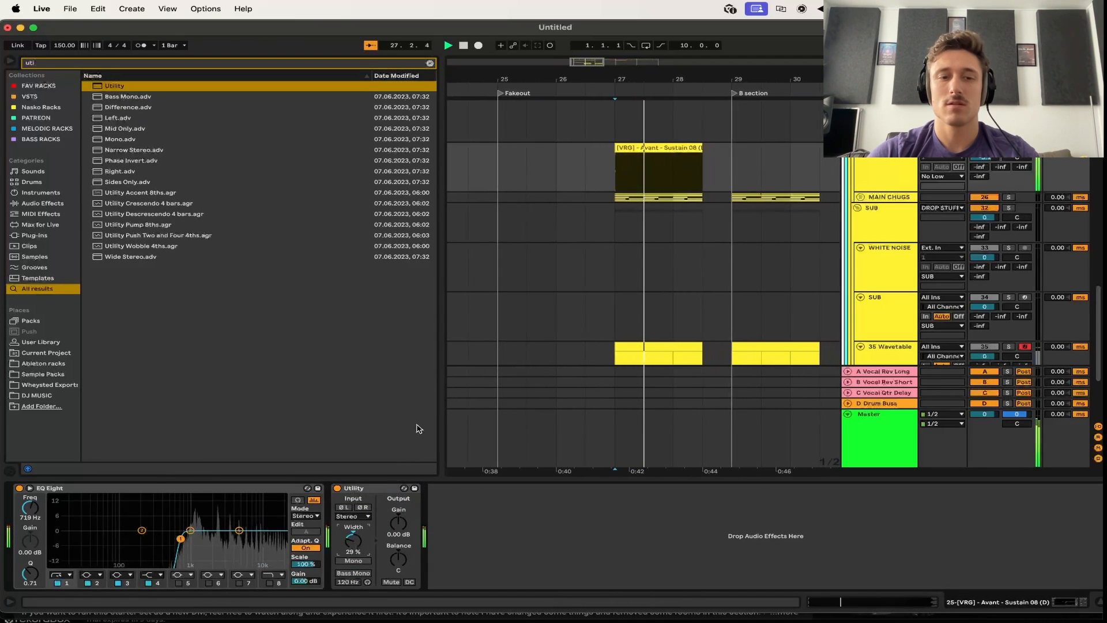
drag(357, 540, 356, 533)
key(space)
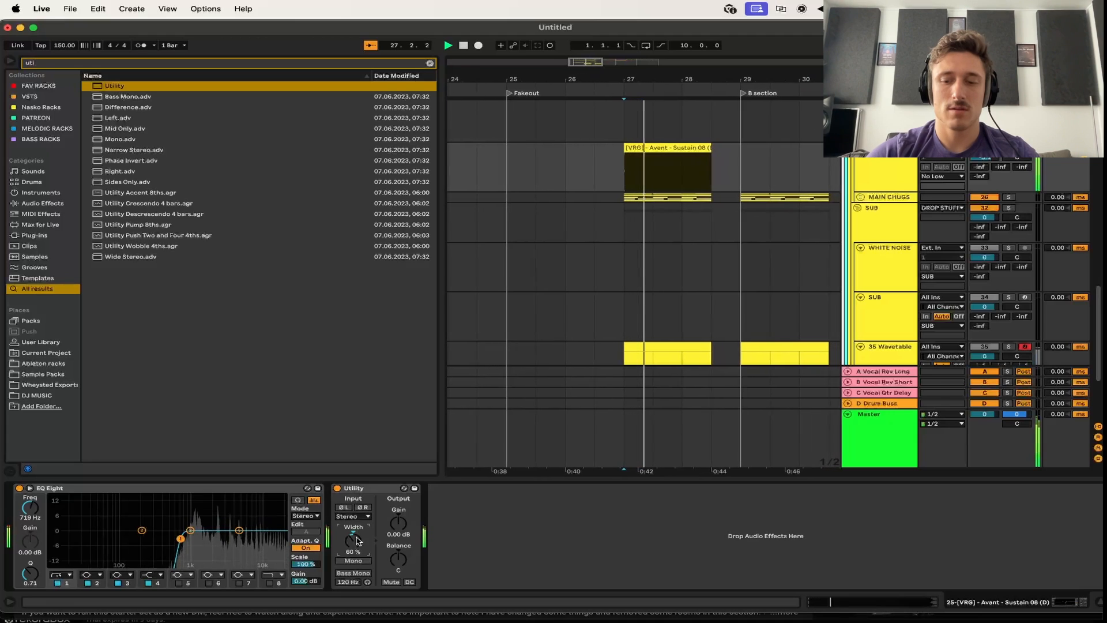
key(super+alt+p)
key(super+alt+p)
key(space)
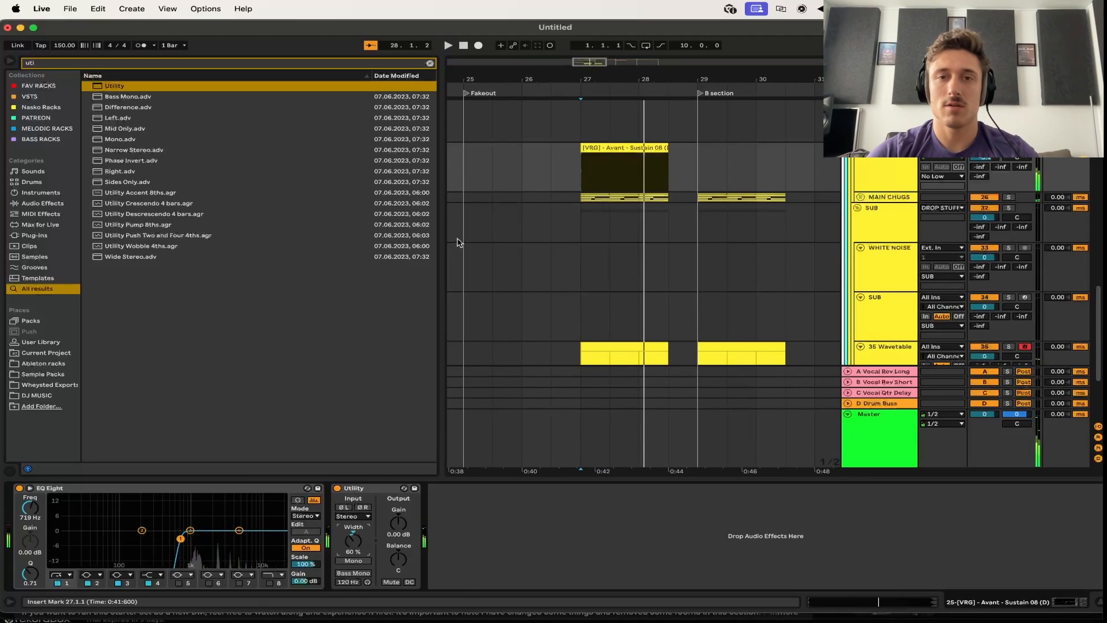
Play the section and set the sustain track's volume to -5.1 dB
click(552, 188)
key(space)
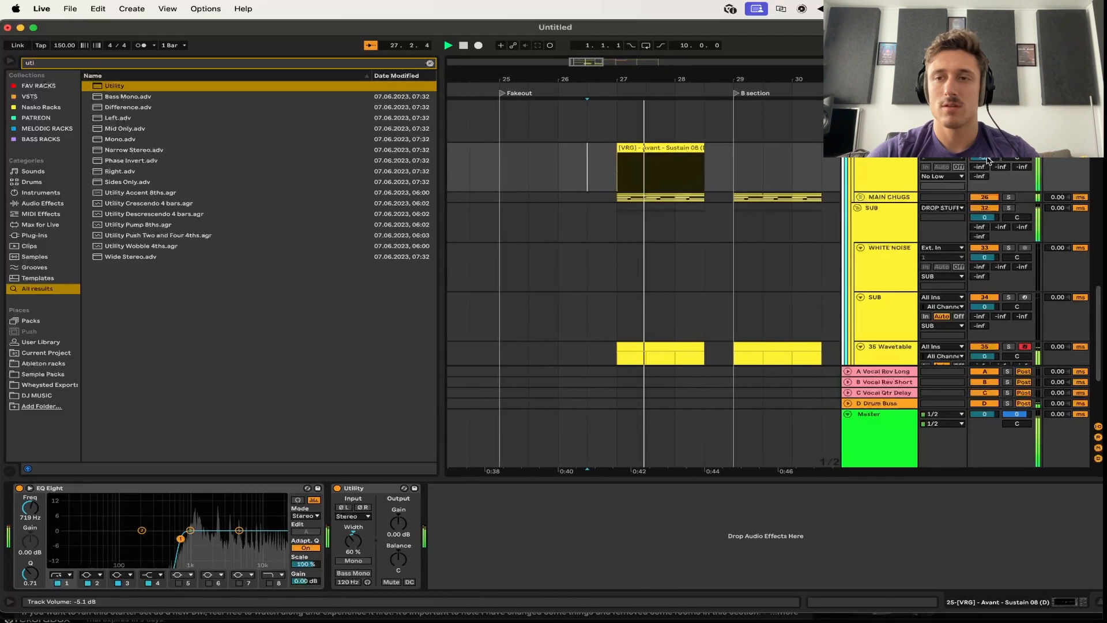
scroll(644, 181, up, 5)
scroll(644, 180, left, 3)
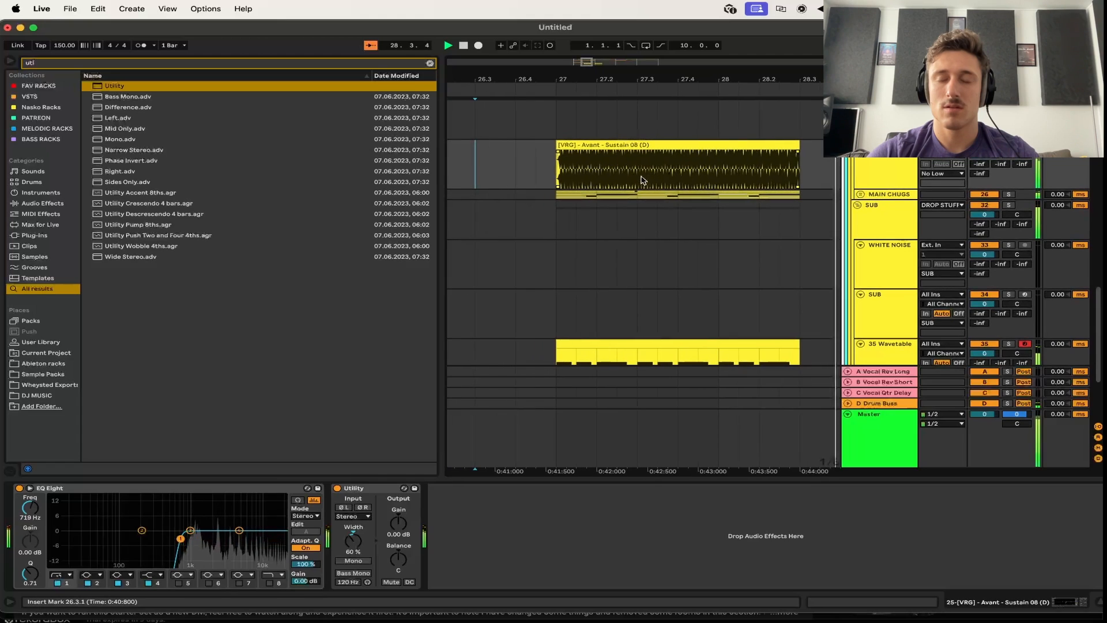
scroll(644, 181, up, 1)
scroll(644, 180, right, 3)
key(space)
Copy the Sustain 08 (D) clip to 29.1.1 on the same track
click(642, 176)
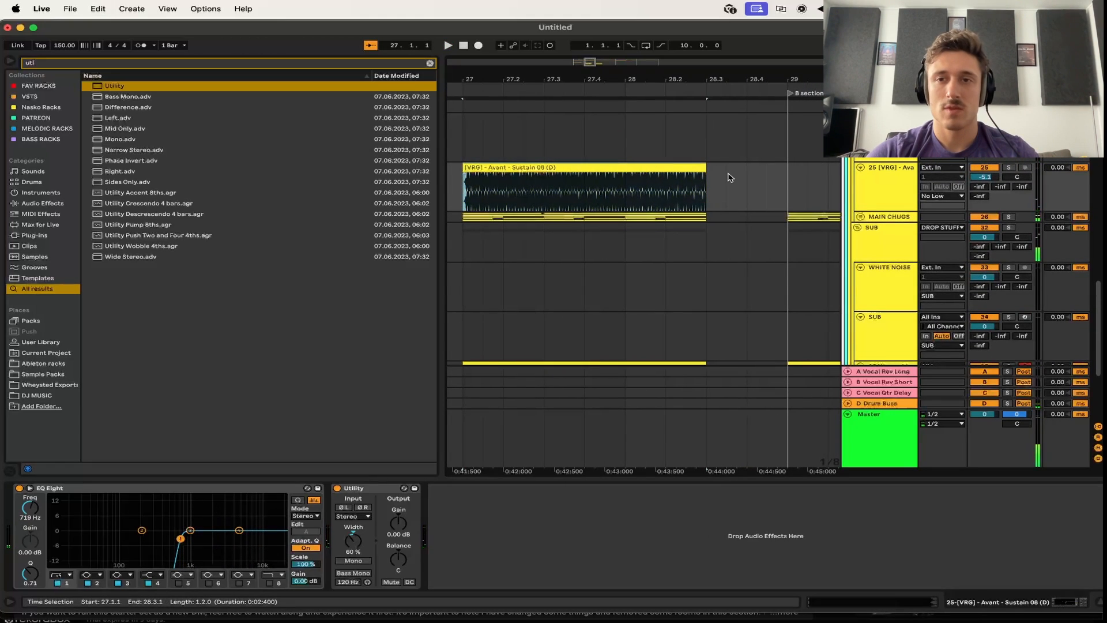
key(super+c)
click(789, 179)
key(super+v)
Add an audio track below the sustain track and group both tracks as SUSTAINS
click(892, 183)
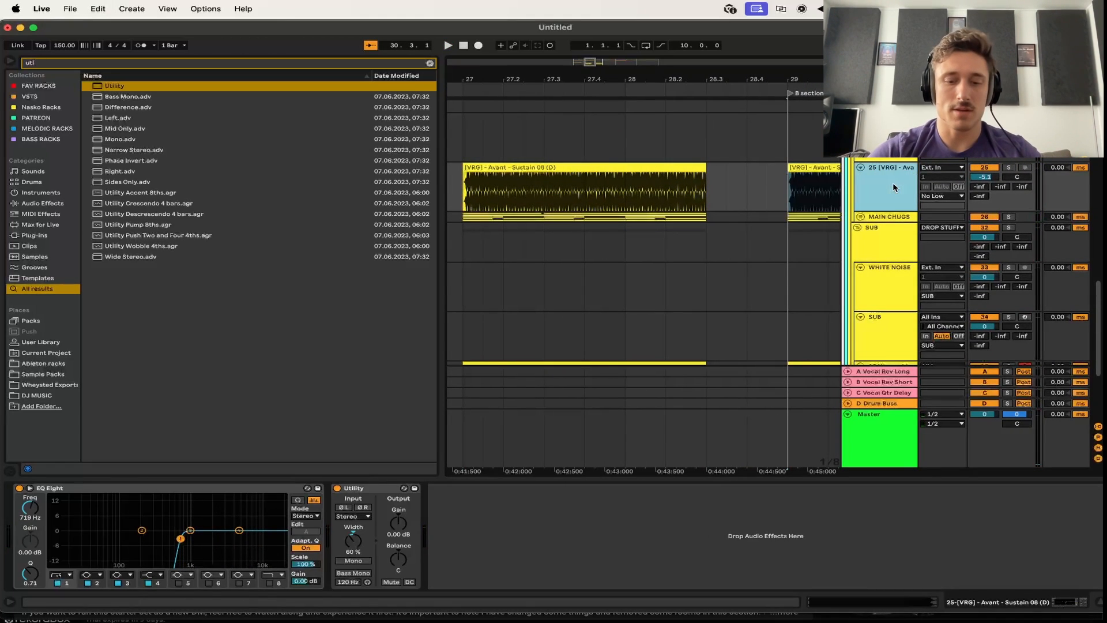
key(super+t)
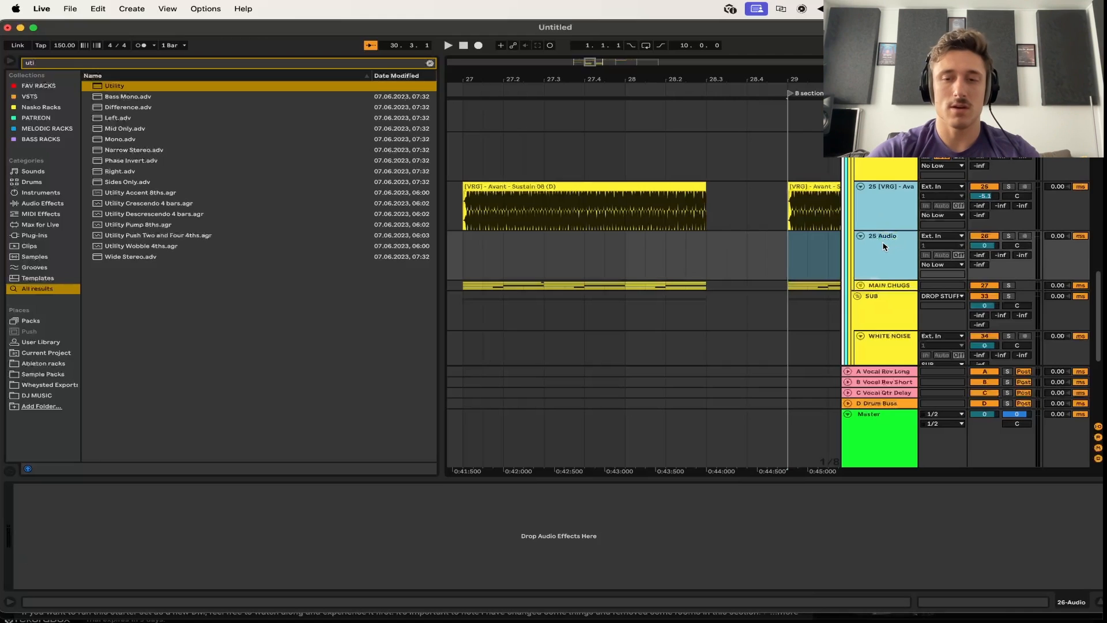
key(super+g)
text(SUSTAINS)
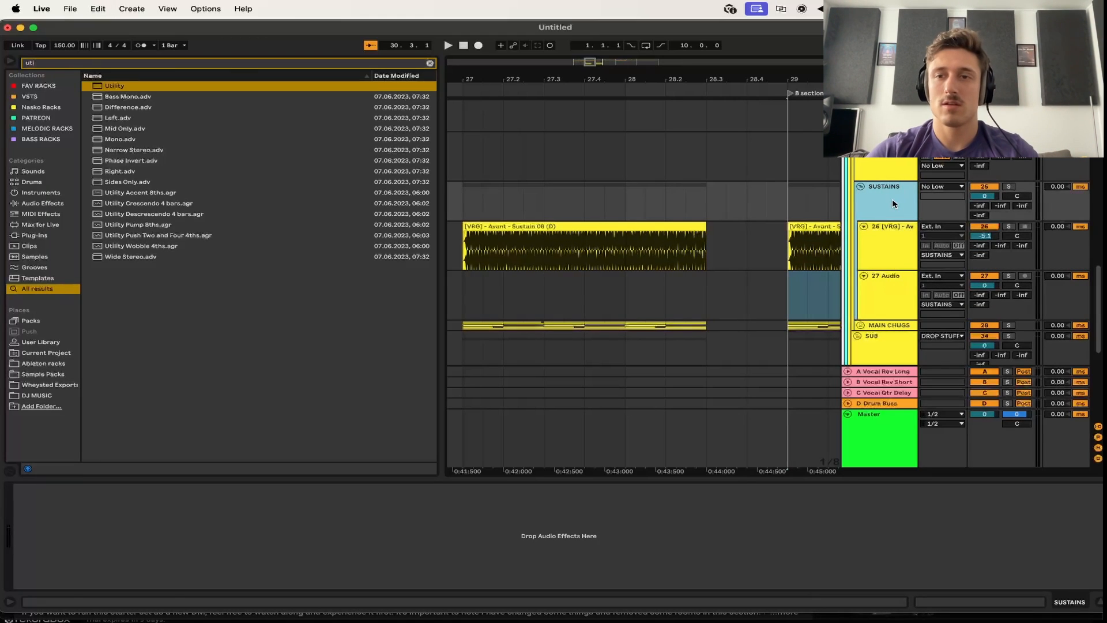
Move the Utility from the sustain track to the SUSTAINS group track
click(889, 242)
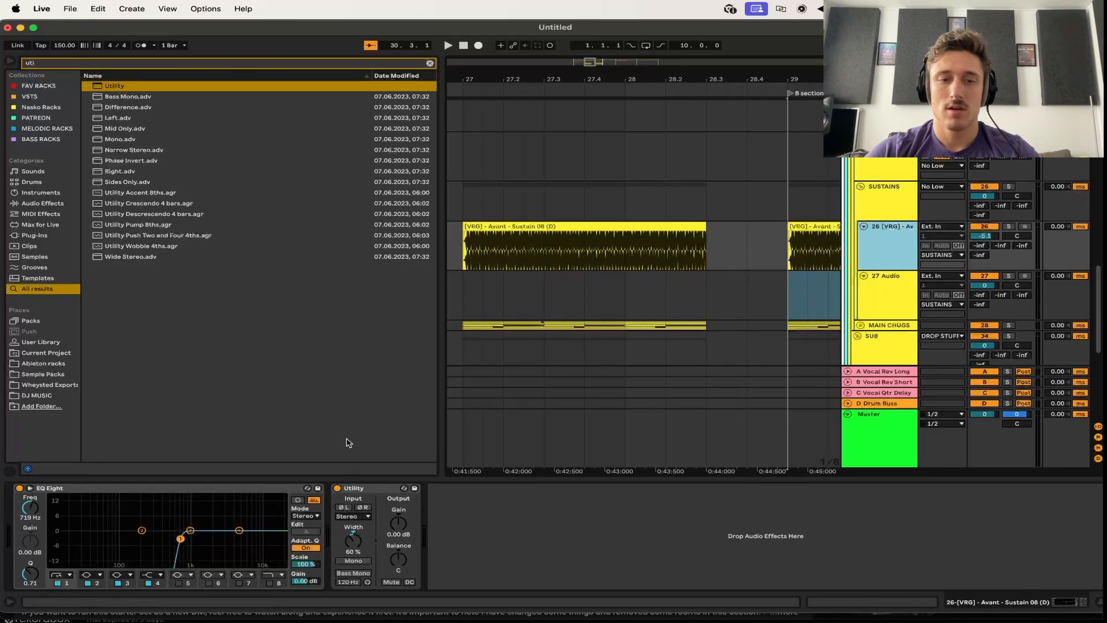
click(367, 489)
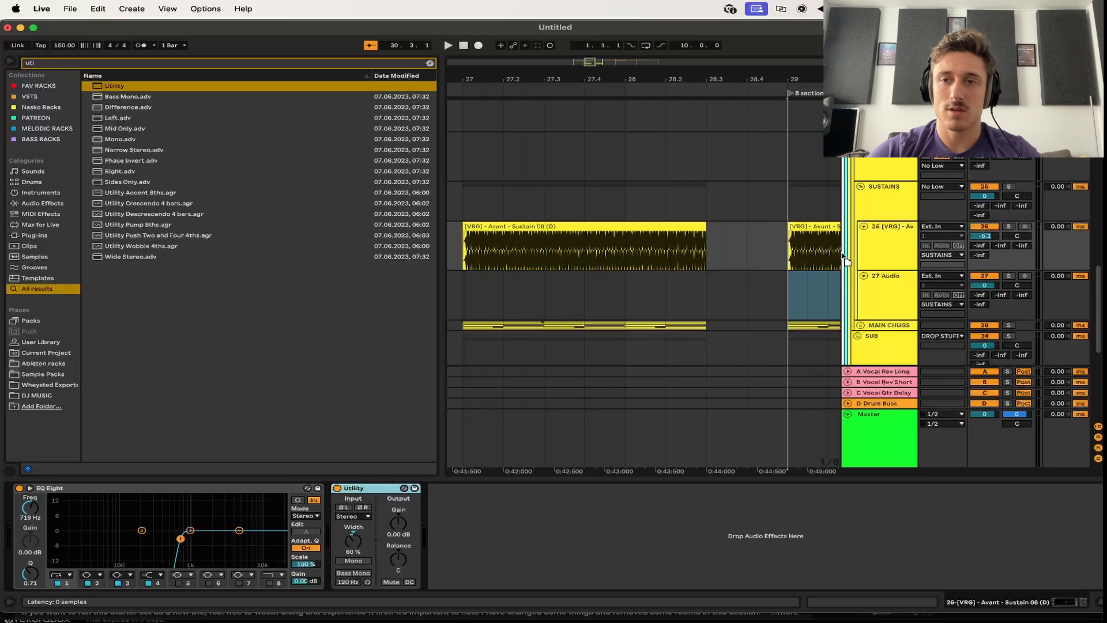
click(894, 198)
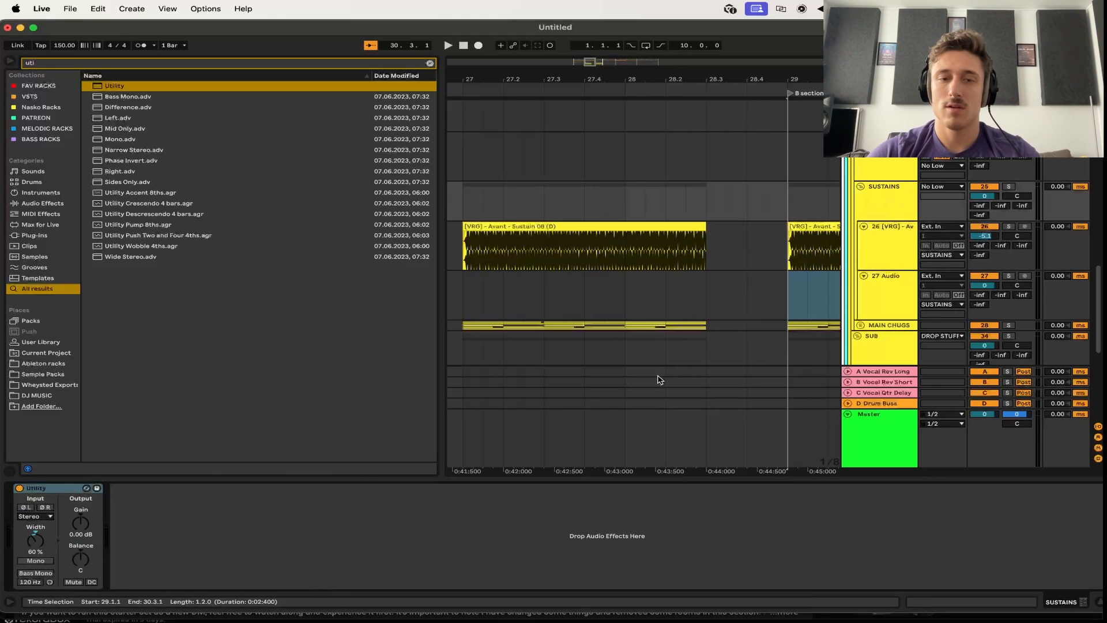
Add a Saturator after the Utility on the SUSTAINS group, using the Digital Clip curve with Soft Clip enabled
key(super+f)
text(sat)
key(Down)
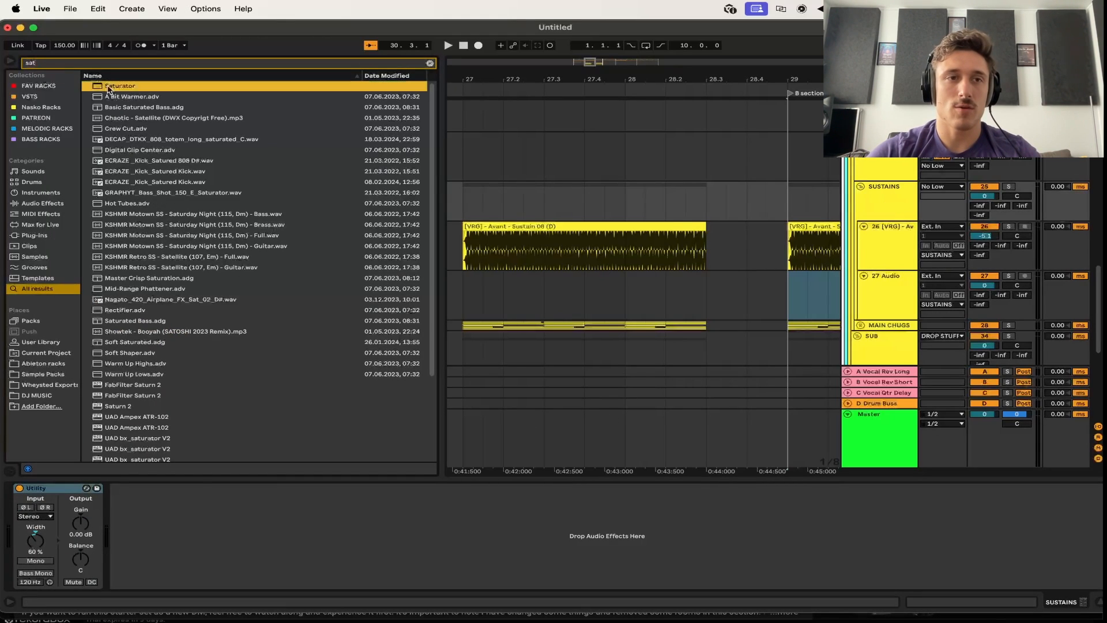
key(Return)
click(174, 546)
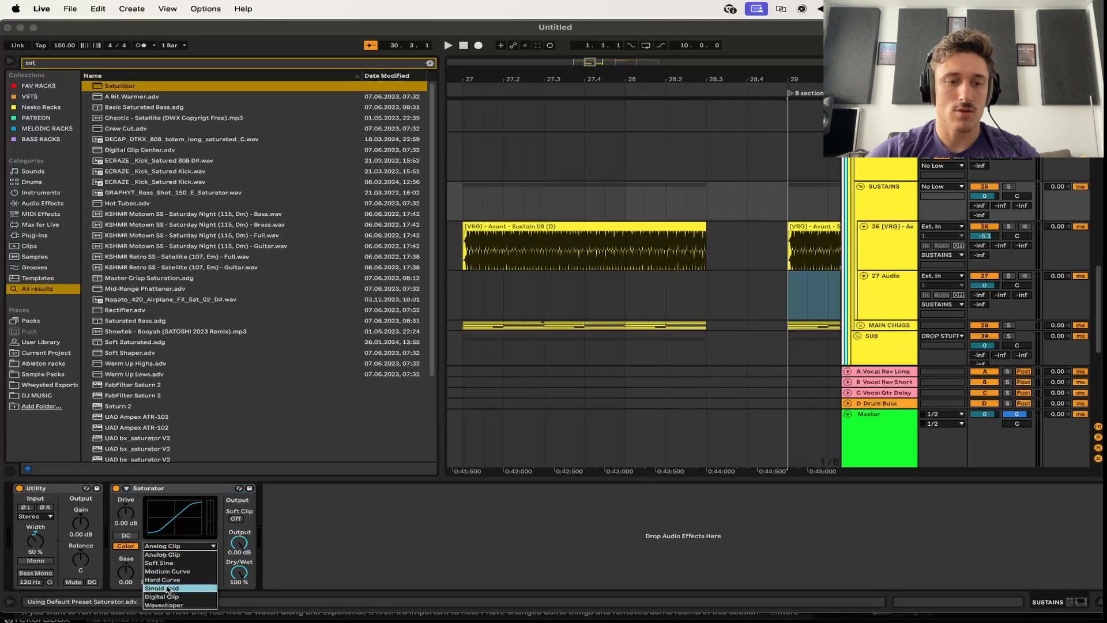
click(172, 597)
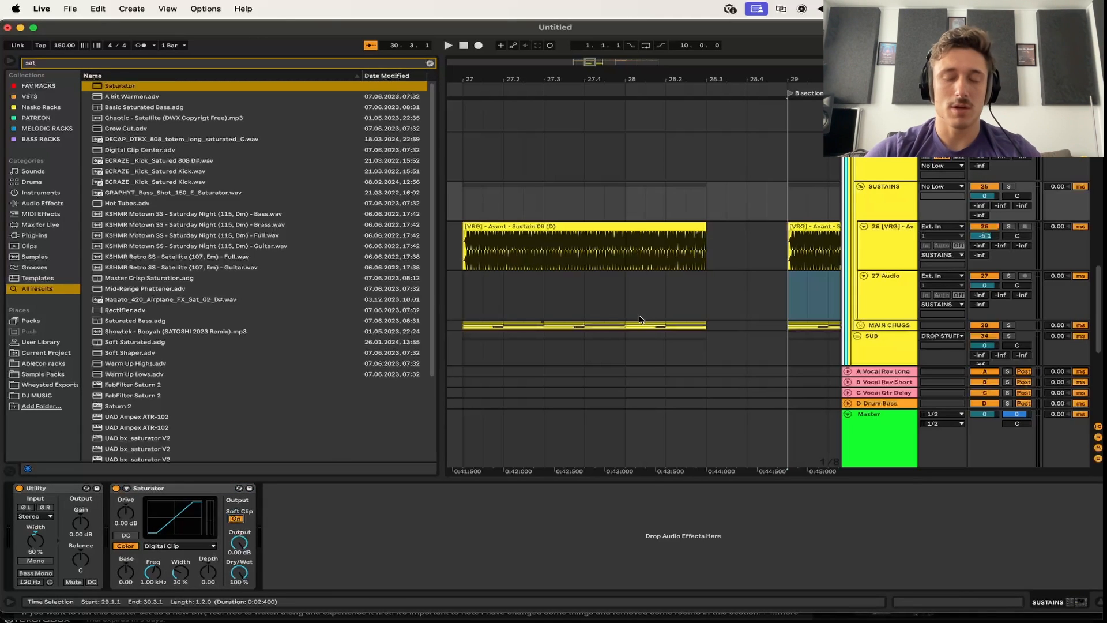
Search for "sustain d" samples, place [RUVLO] - Avant - Sustain 05 (D) at 27.1.1 on the empty track in SUSTAINS, and play it
text(sustain d)
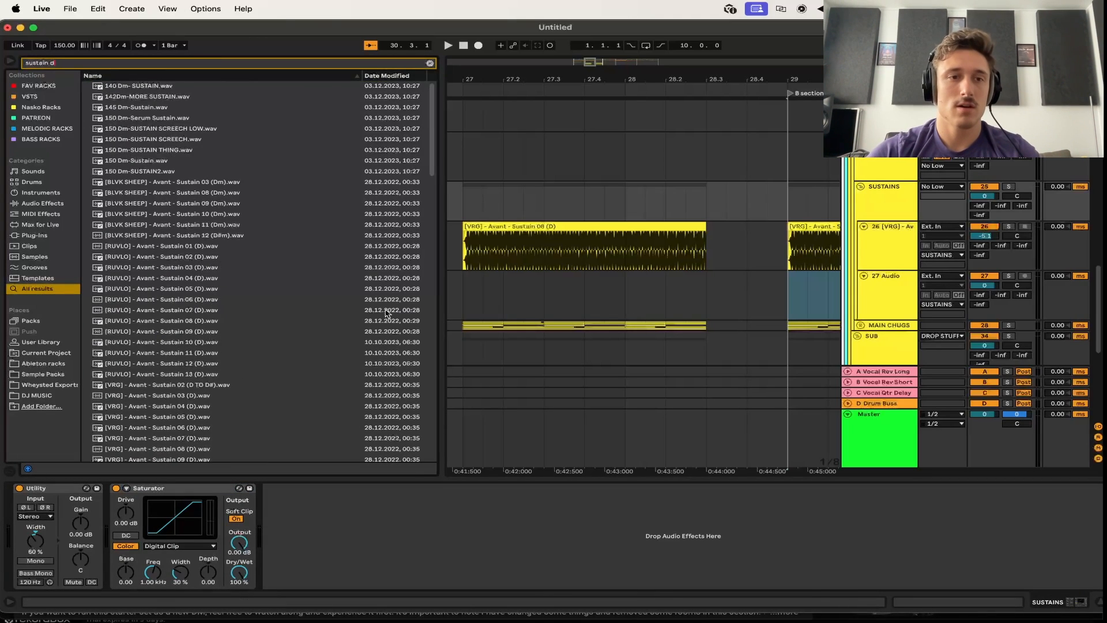
click(250, 321)
click(209, 289)
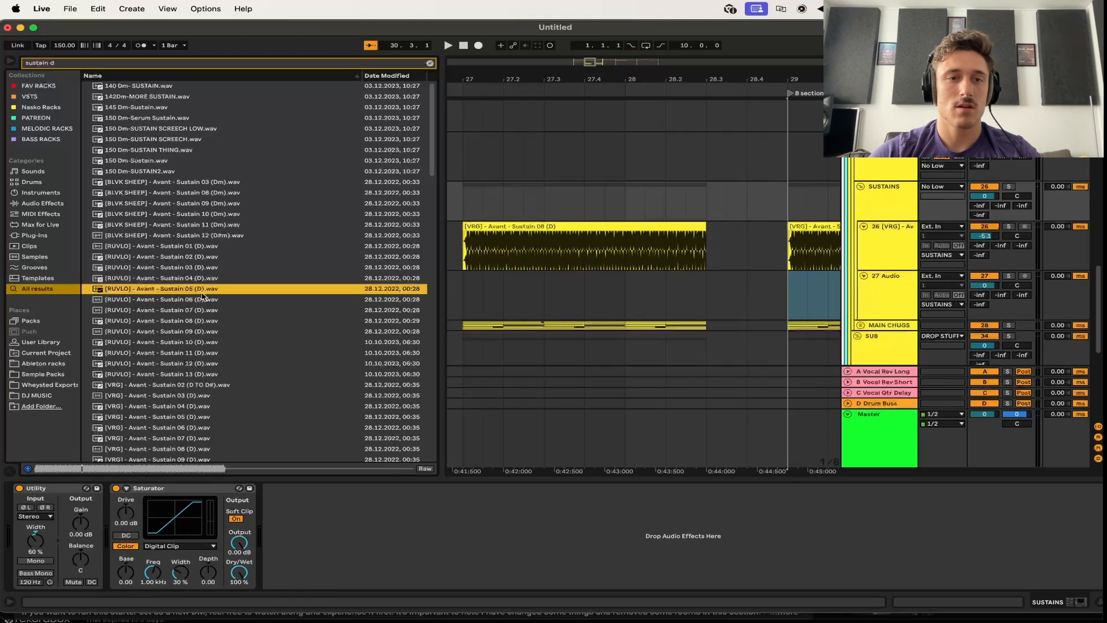
drag(202, 290, 516, 294)
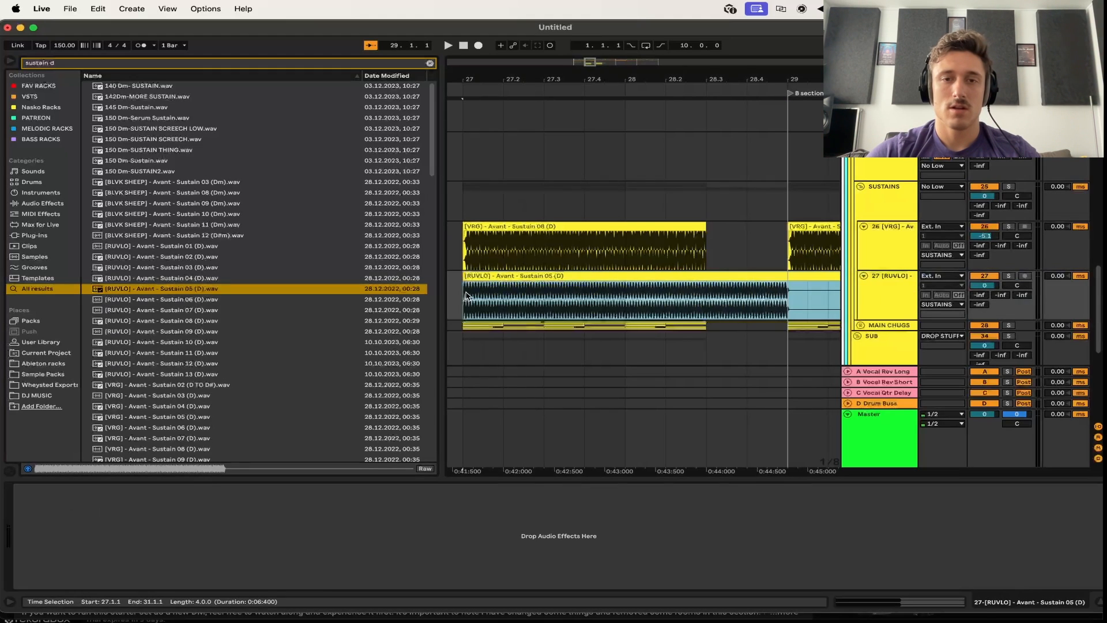
key(space)
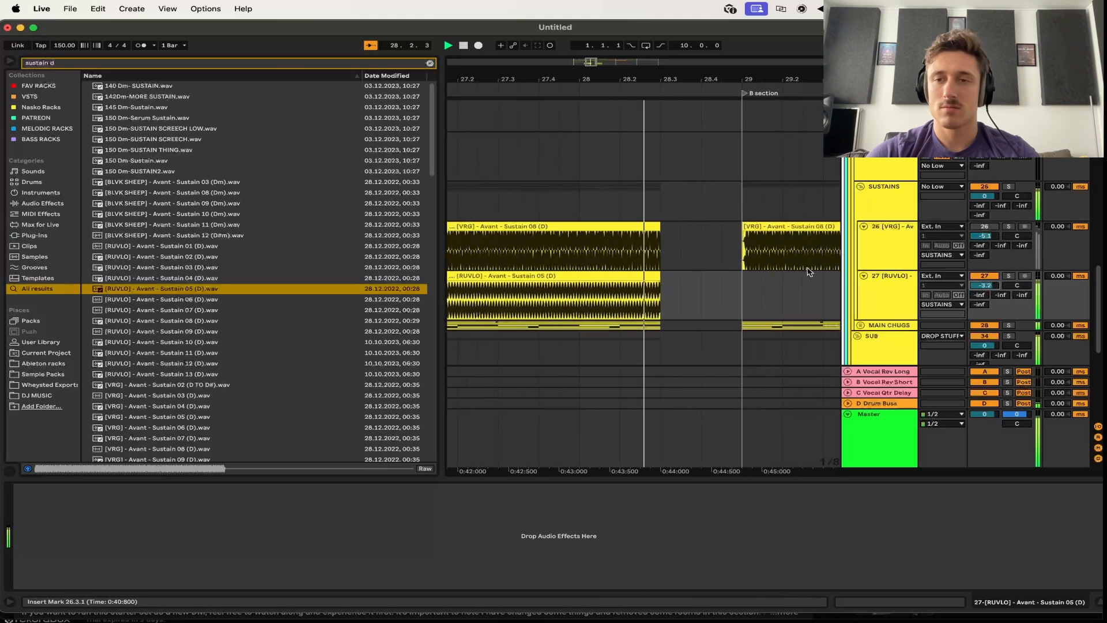
key(space)
Delete both [VRG] Sustain 08 (D) clips and duplicate the [RUVLO] Sustain 05 (D) clip to 29.1.1
scroll(724, 244, down, 3)
click(758, 227)
shift+click(623, 226)
key(Delete)
drag(720, 297, 514, 298)
key(super+d)
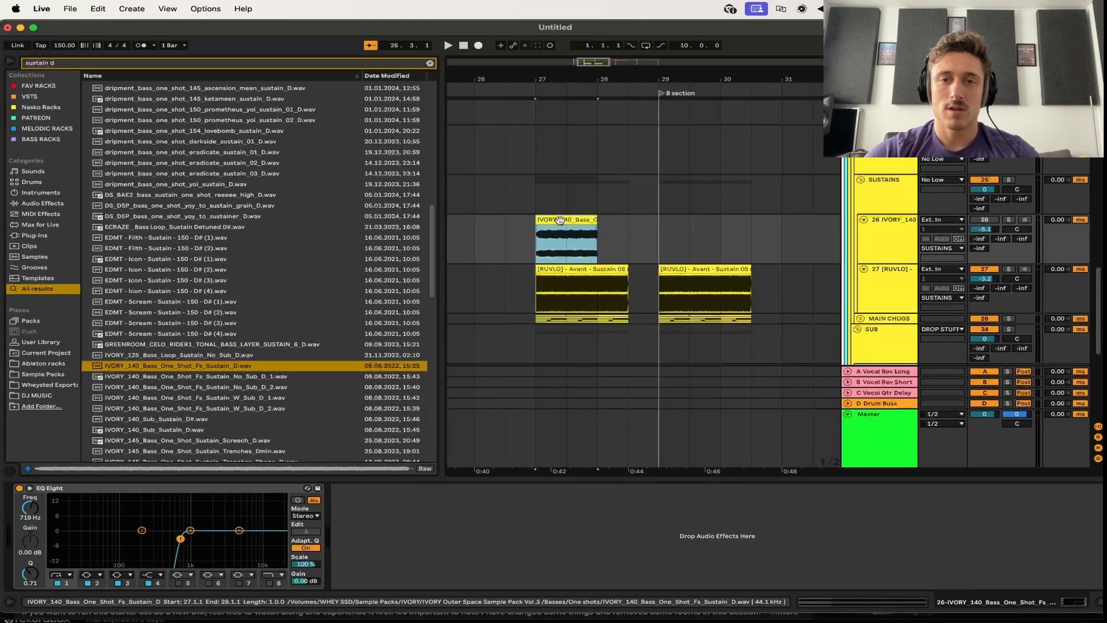
Try the IVORY_140_Bass_One_Shot_Fs_Sustain_D clip extended to the length of the layer below, resetting its track volume and auditioning it
drag(610, 220, 629, 221)
key(space)
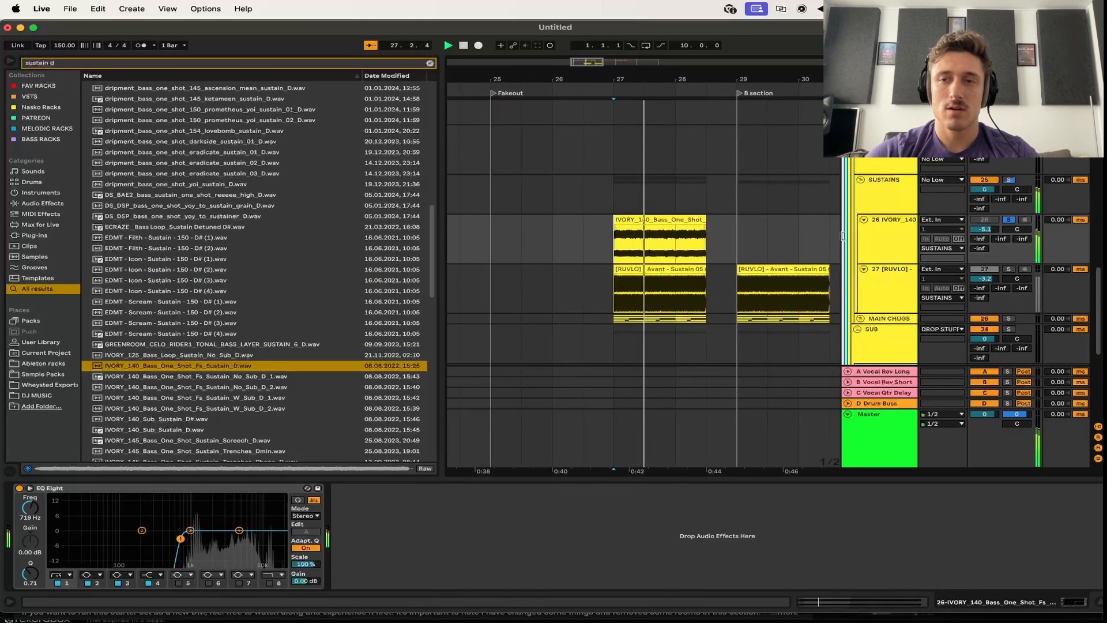
key(space)
key(space)
double_click(985, 230)
key(space)
key(space)
key(space)
key(space)
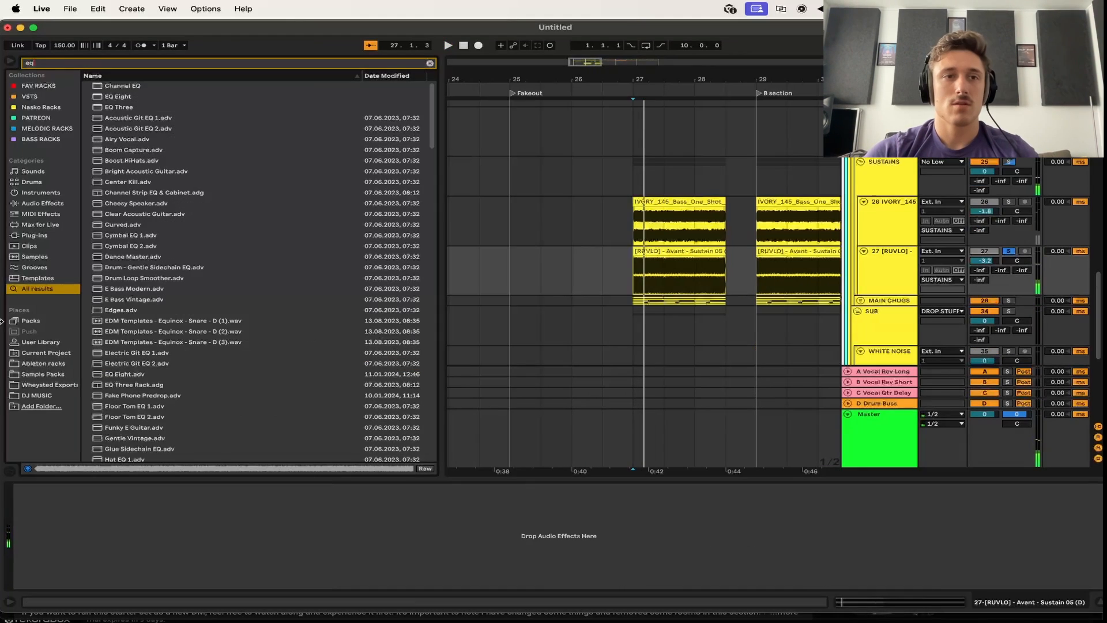
Add EQ Eight to the [RUVLO] sustain track and apply a steep low cut on band 1 at 1.32 kHz
drag(118, 96, 30, 523)
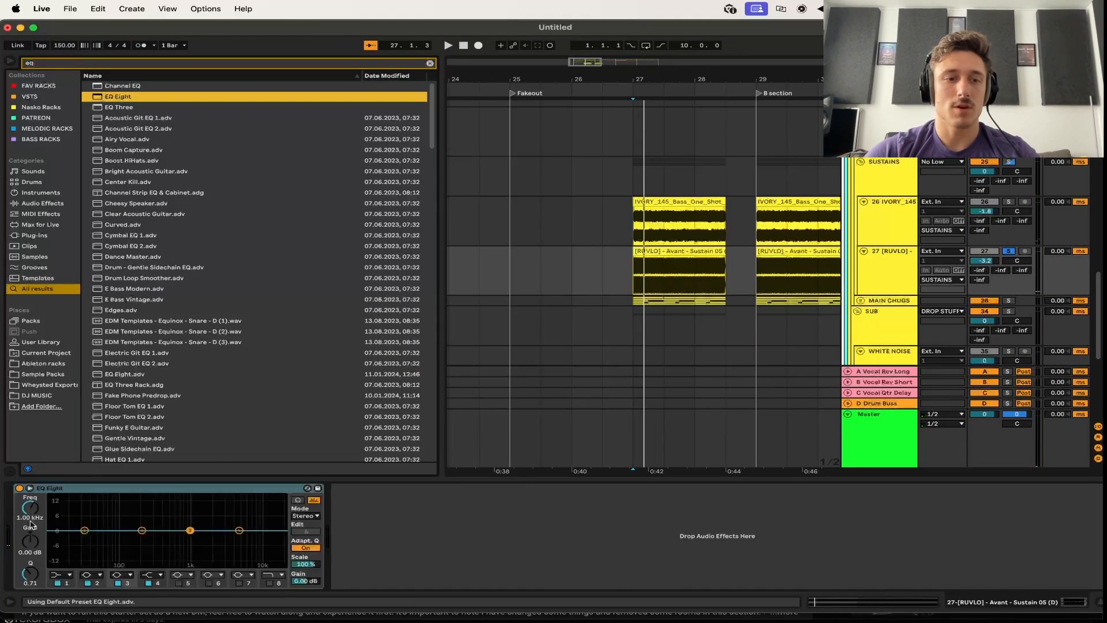
click(55, 574)
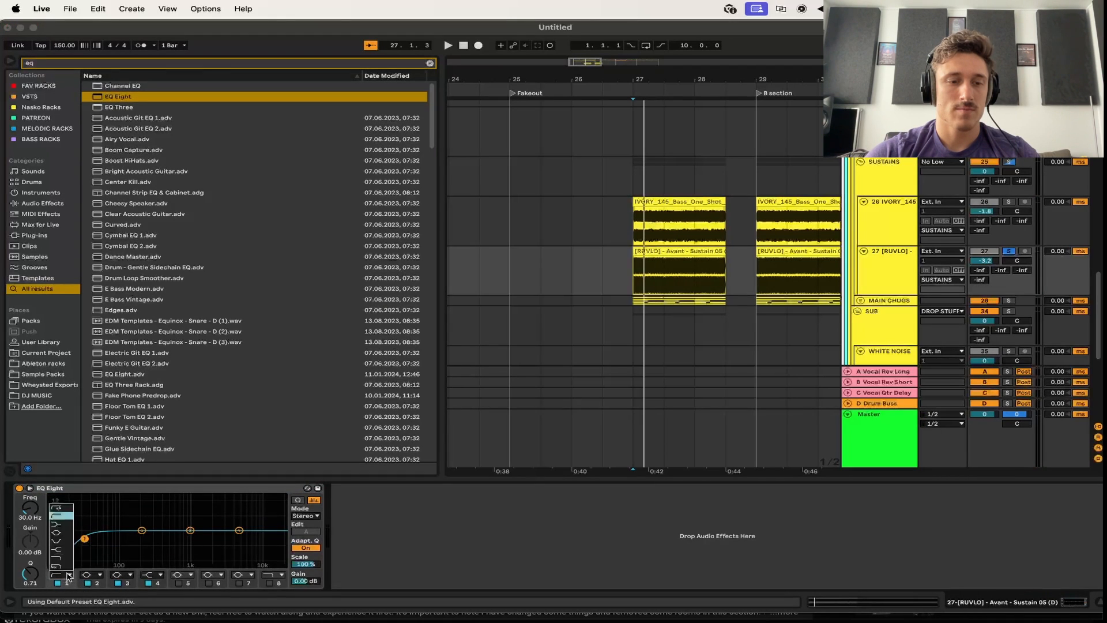
key(space)
drag(30, 507, 30, 456)
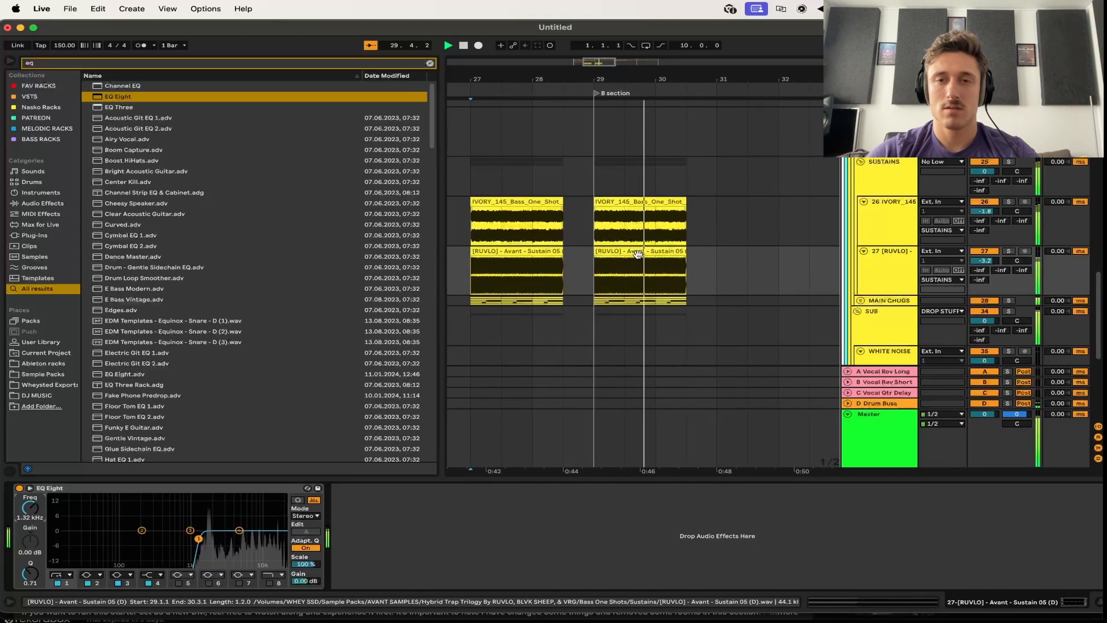
Play the section and examine the spectrum of the sustain layers in the SPAN analyser
scroll(639, 254, down, 1)
scroll(641, 254, left, 3)
key(space)
click(878, 183)
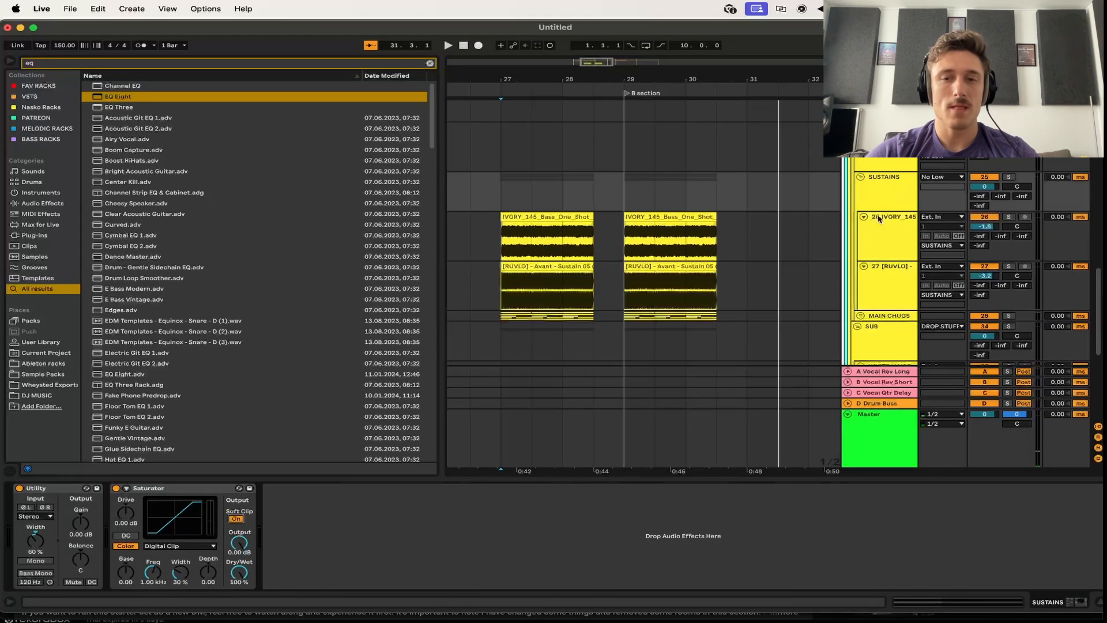
key(alt+super+p)
key(space)
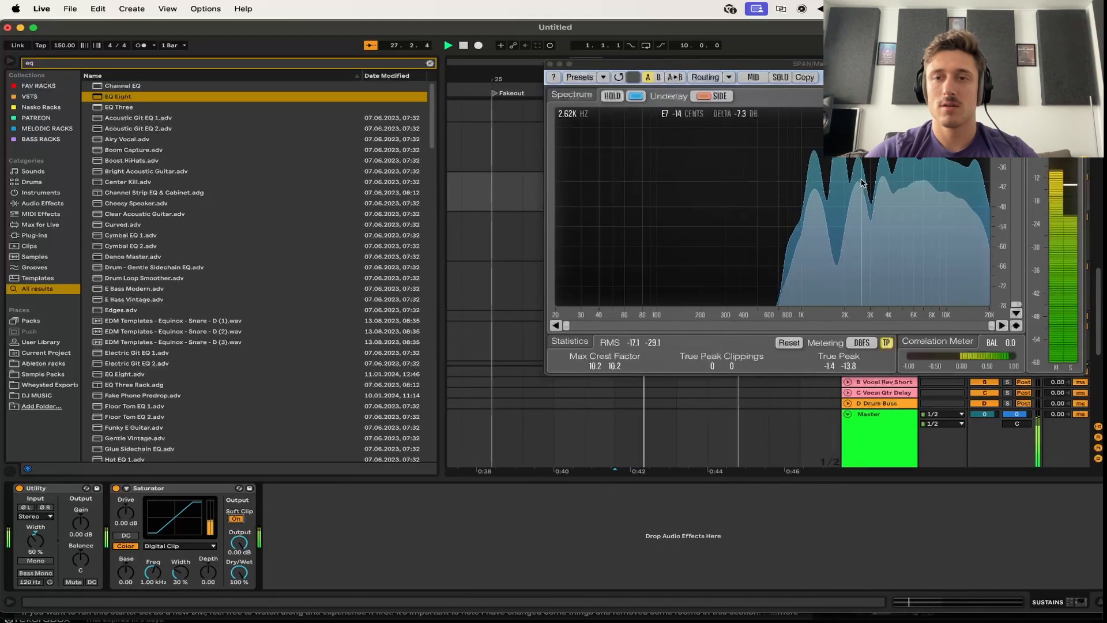
key(space)
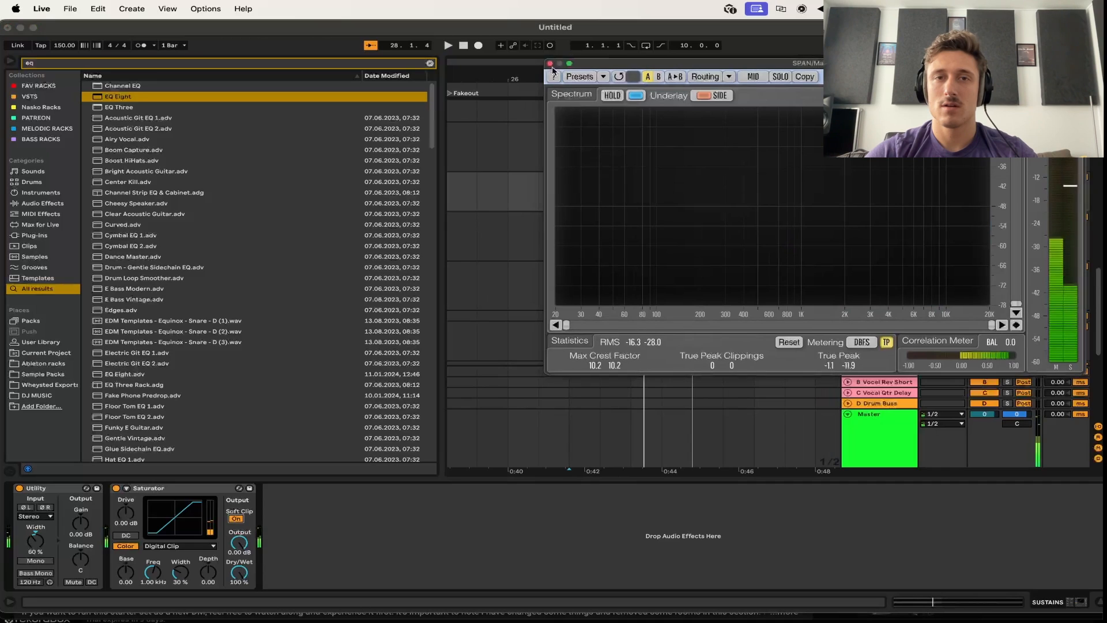
click(550, 63)
Add a Utility at the end of the Wavetable track's device chain and enable Bass Mono at 137 Hz
scroll(695, 215, down, 4)
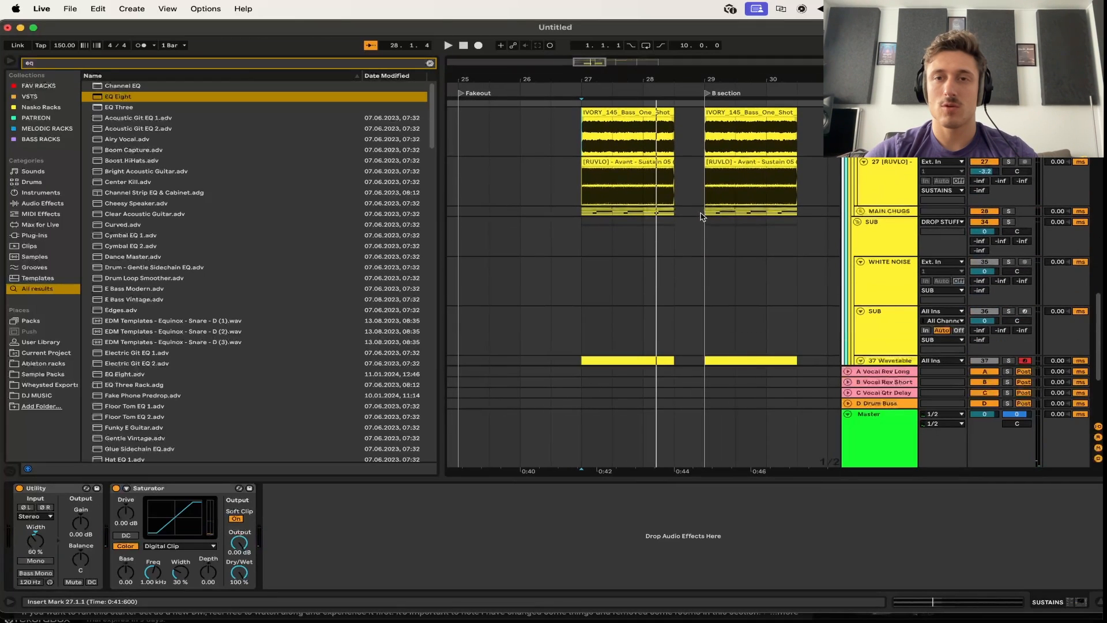
scroll(820, 190, up, 3)
scroll(863, 162, down, 5)
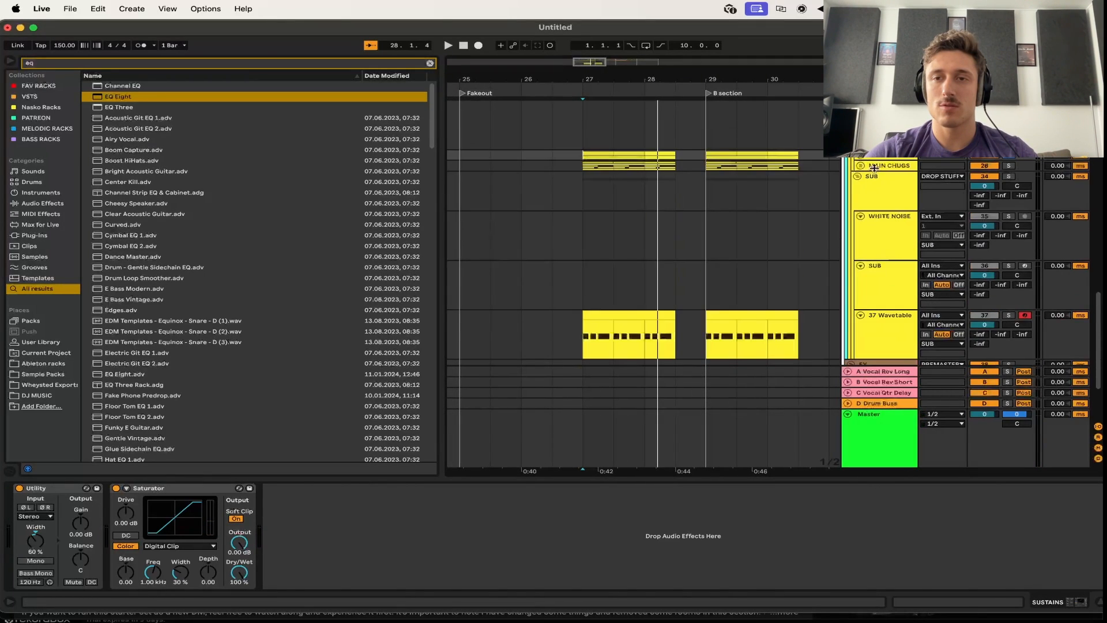
click(870, 168)
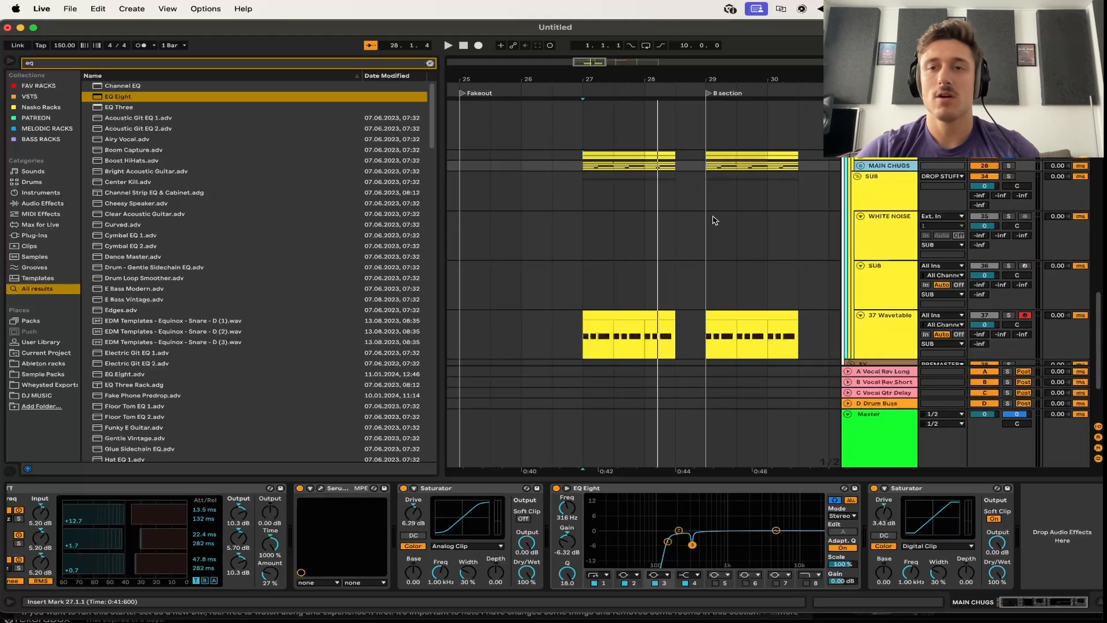
click(580, 340)
text(uti)
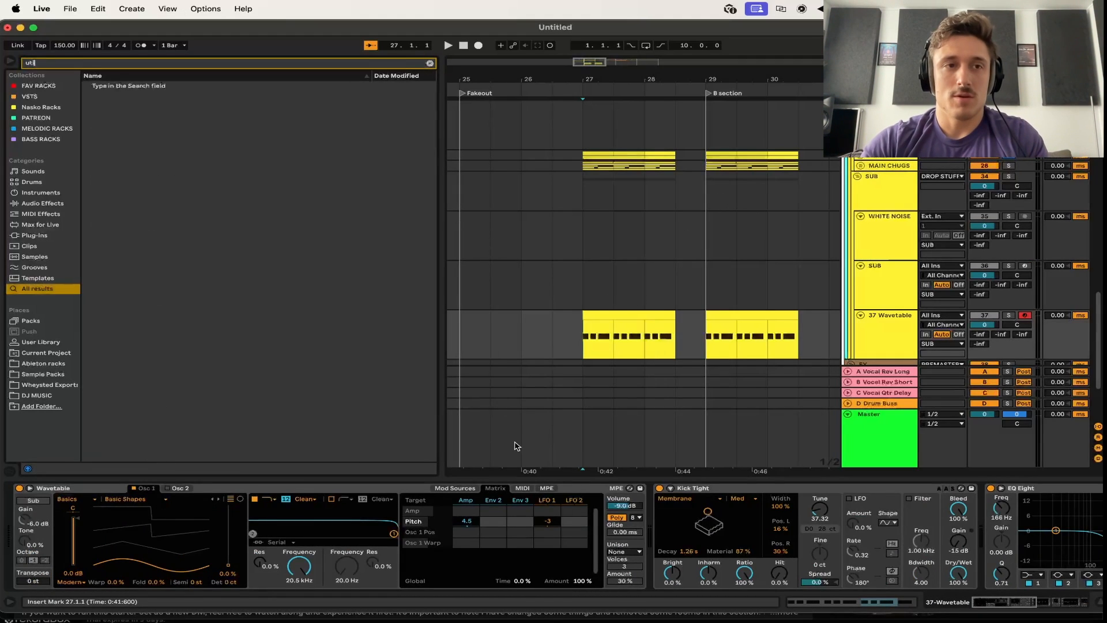
double_click(113, 87)
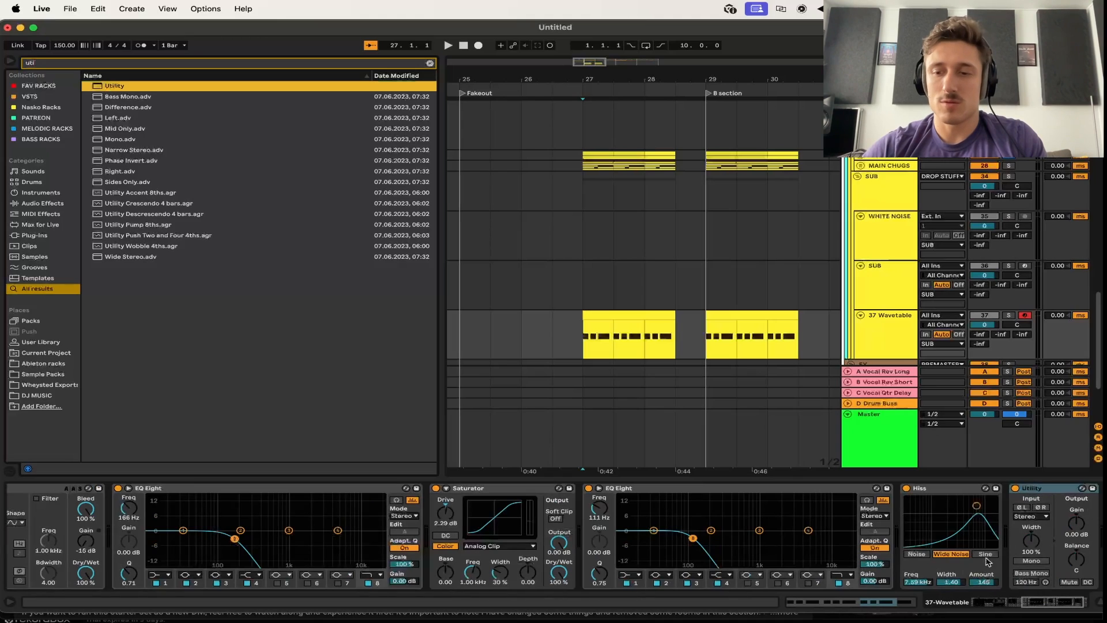
click(1028, 581)
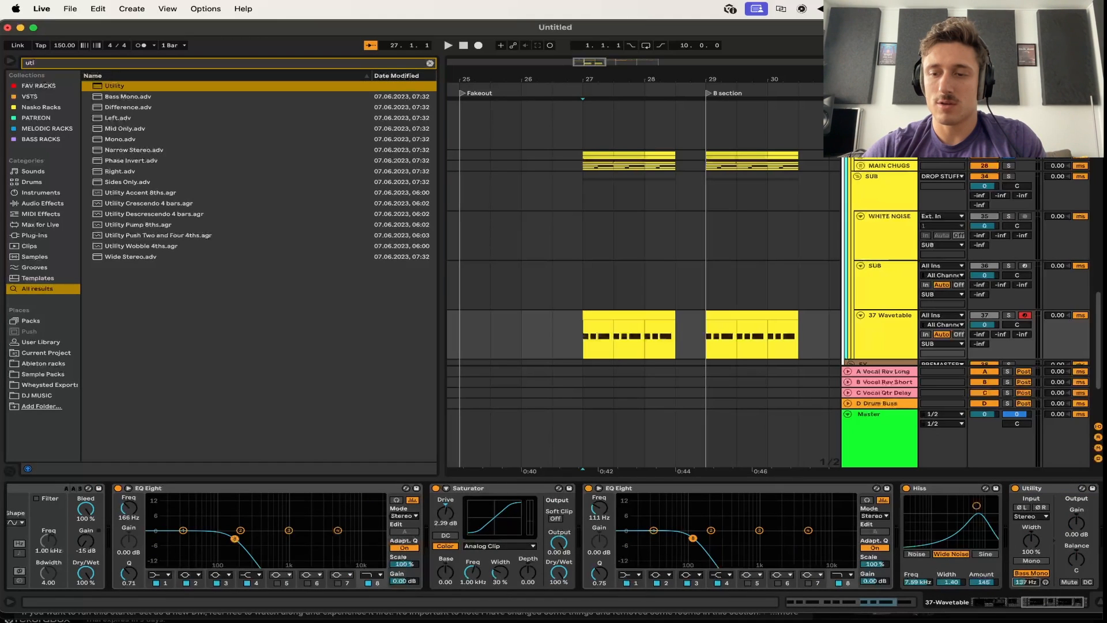
Add a Utility before GClip on the Master and raise its gain to 3 dB, playing the section to check the loudness
click(879, 447)
key(space)
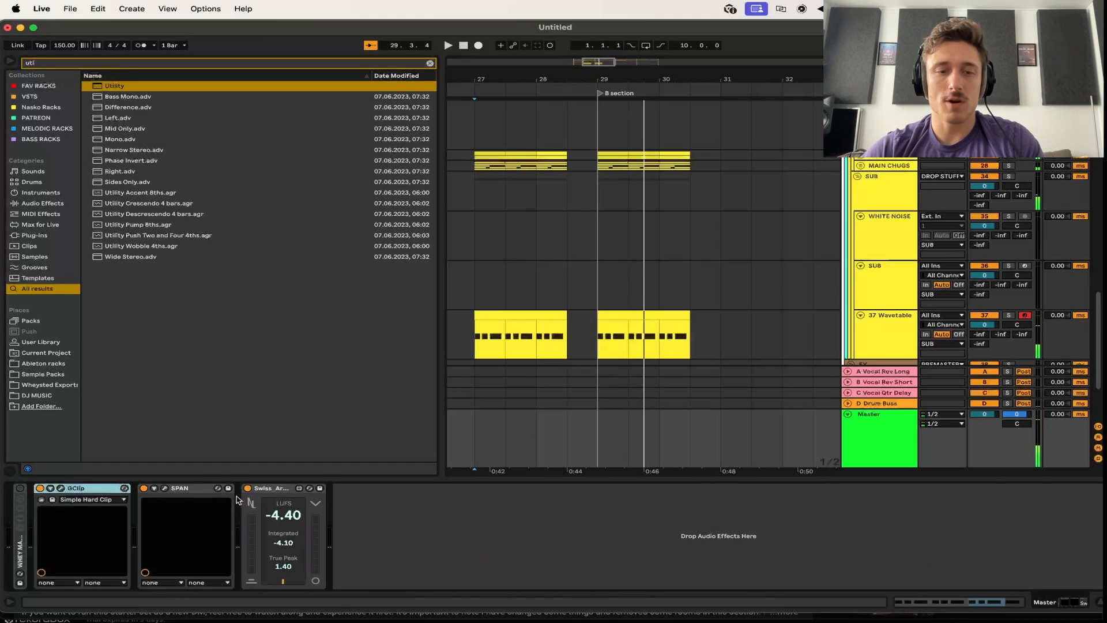
key(space)
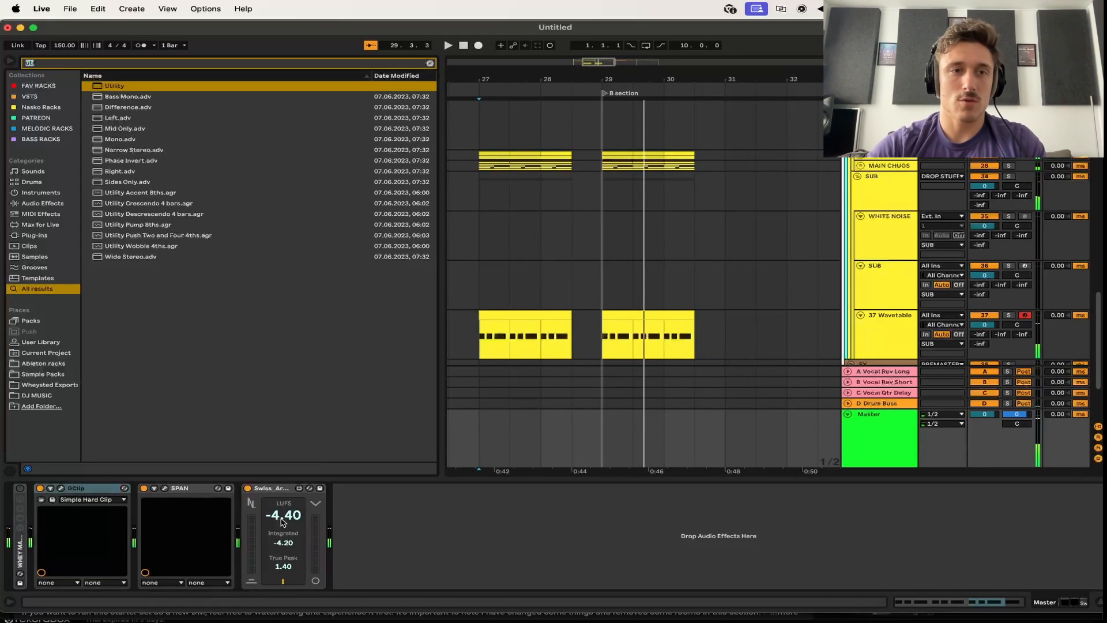
text(util)
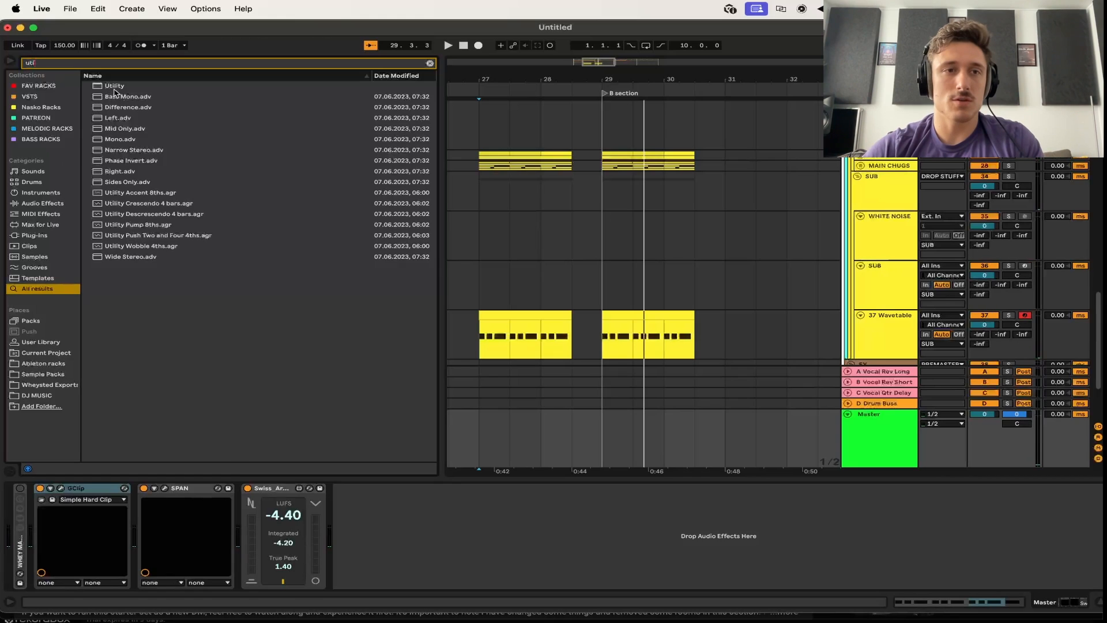
drag(113, 90, 42, 316)
drag(18, 474, 72, 494)
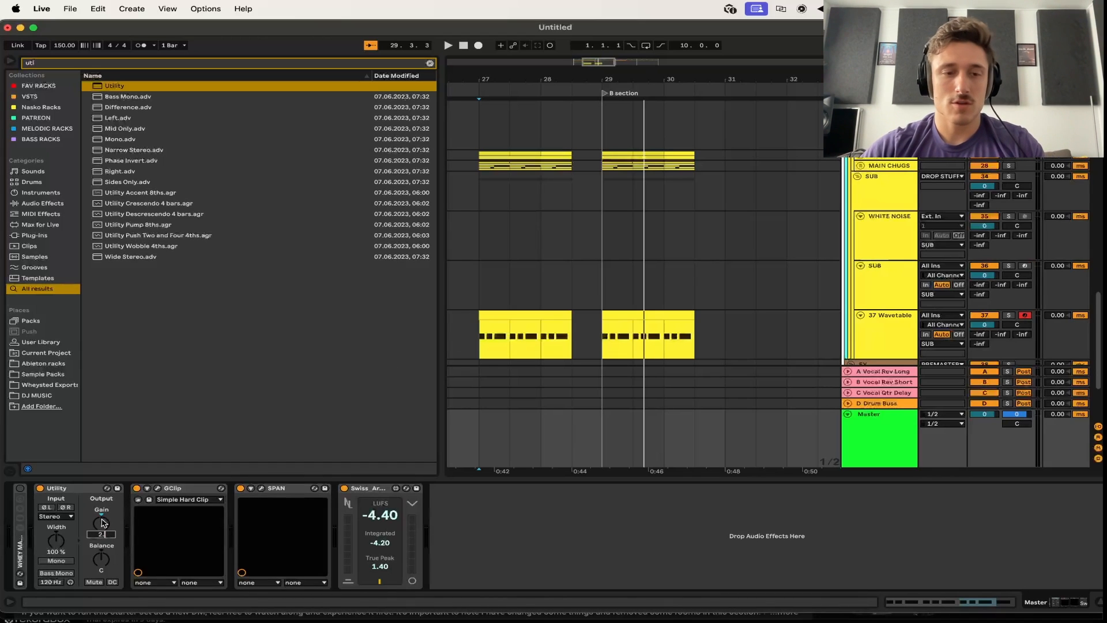
key(space)
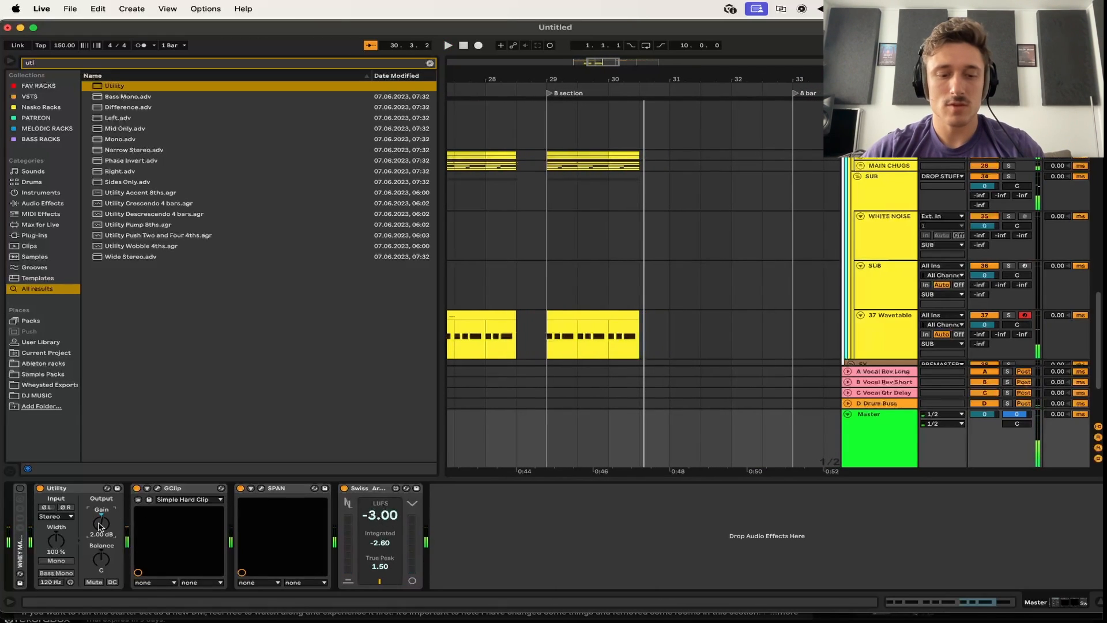
drag(98, 526, 99, 520)
key(space)
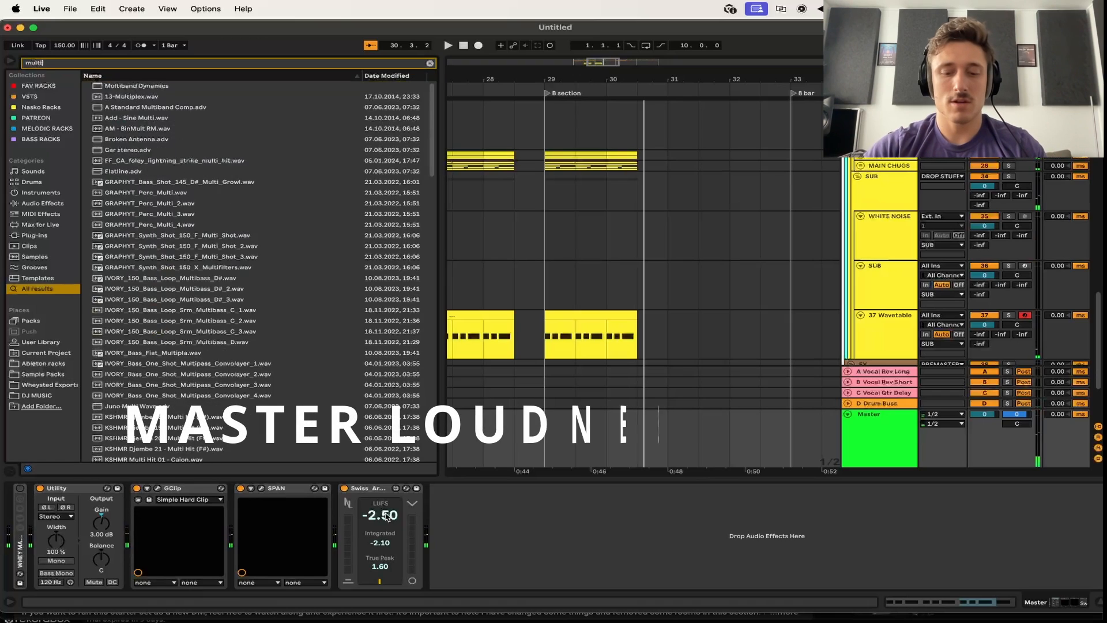
Load the W -MBC PARALLEL rack before the Utility on the Master and inspect its multiband compression devices
drag(174, 113, 53, 521)
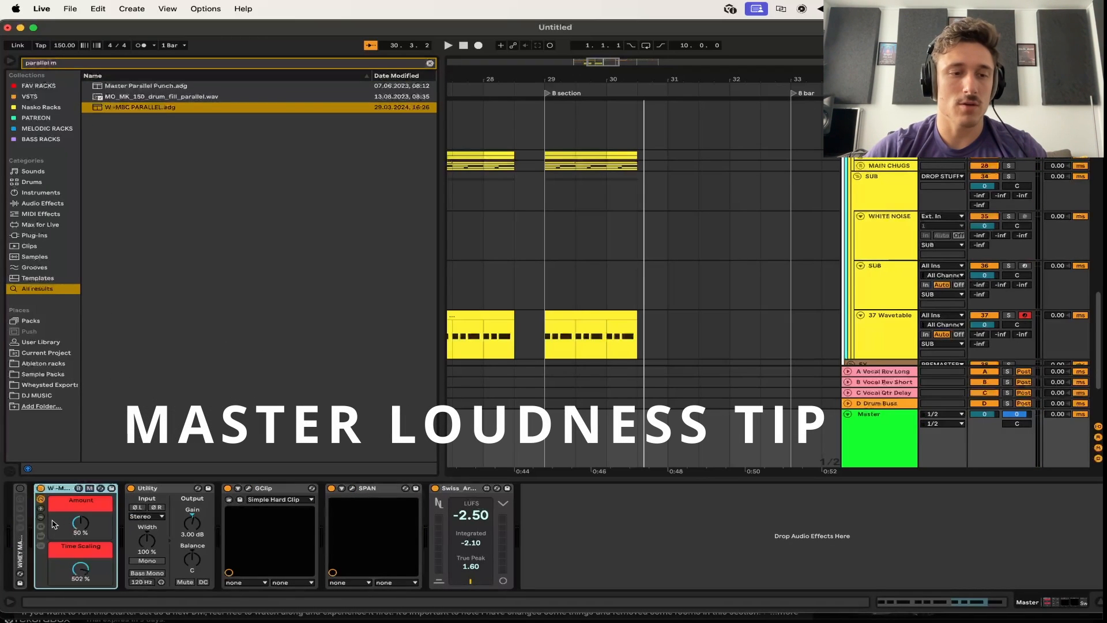
click(40, 536)
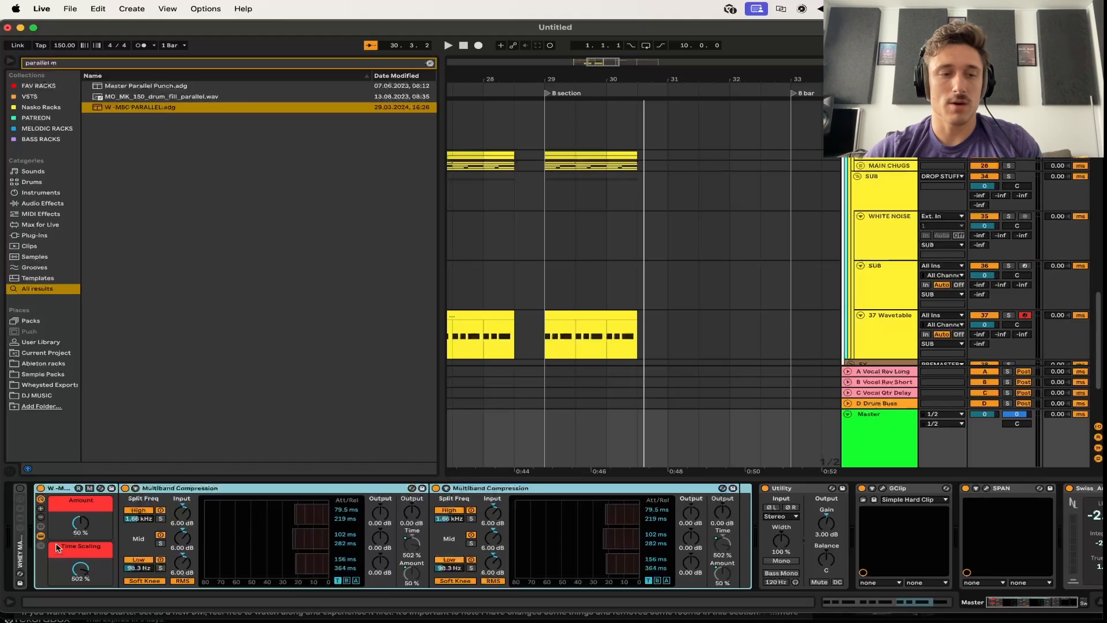
click(40, 536)
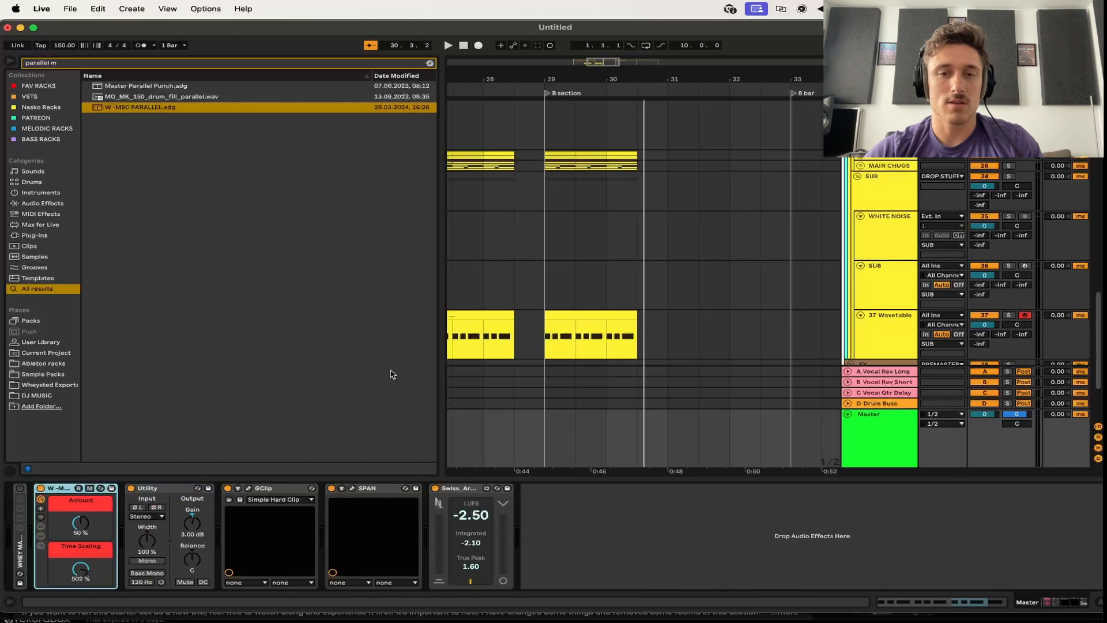
Play from 27.1.1 and switch the parallel compression rack on the Master off and on to compare loudness
click(544, 230)
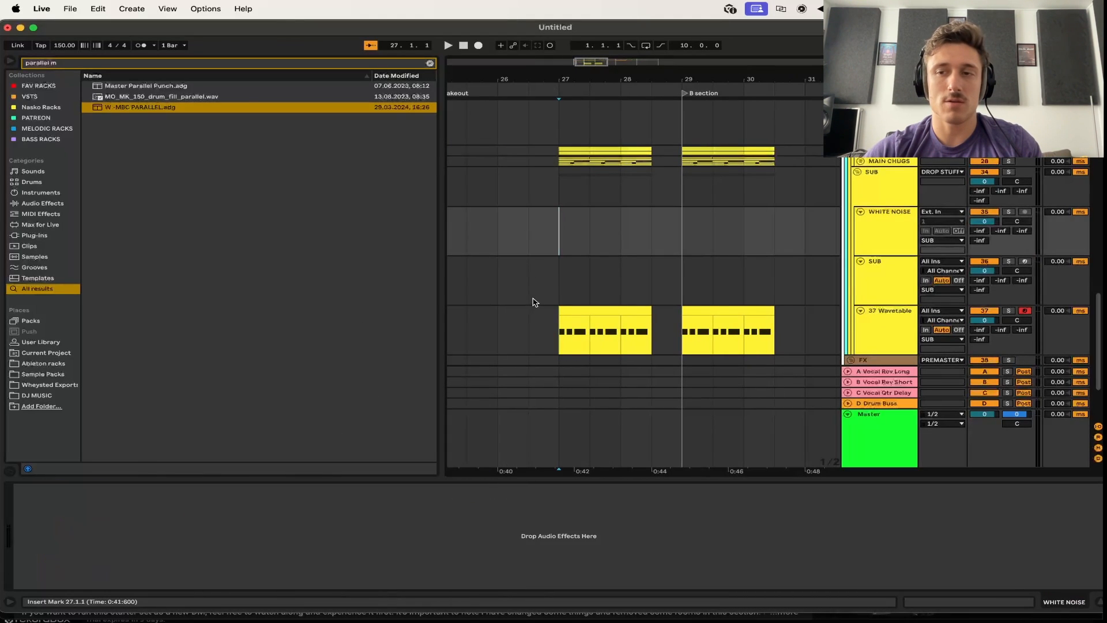
click(868, 427)
key(space)
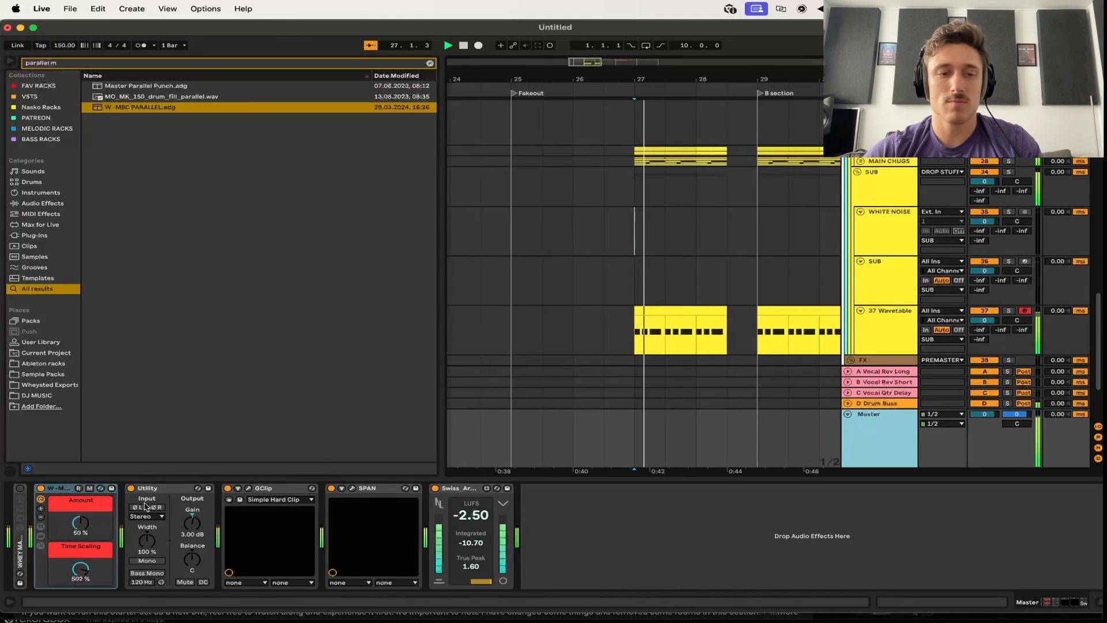
click(41, 490)
key(space)
key(space)
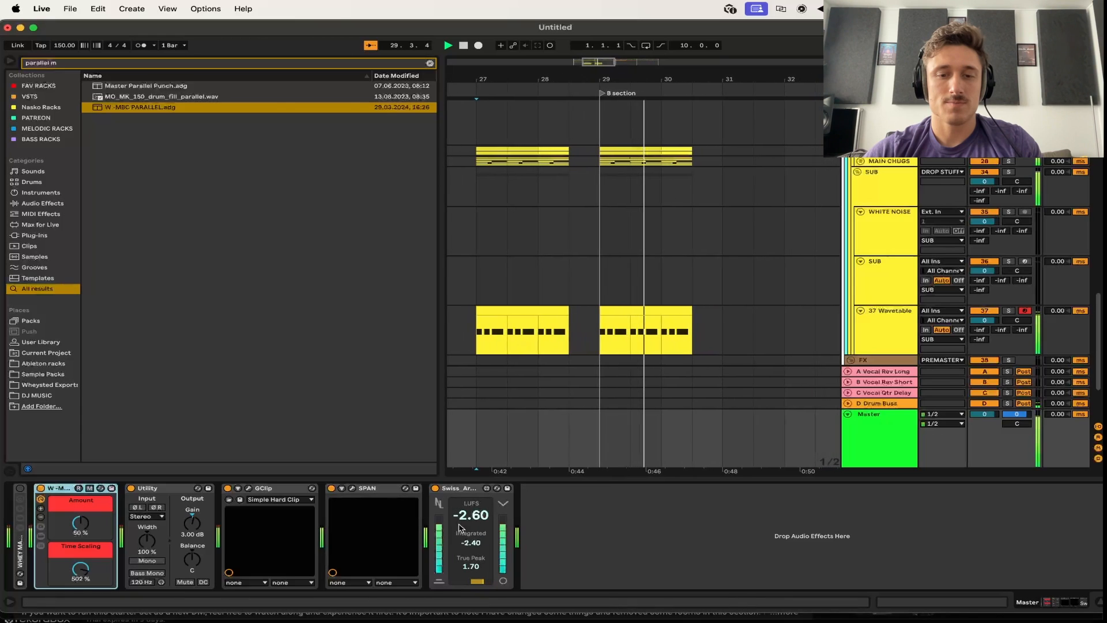
key(space)
scroll(613, 251, left, 4)
scroll(613, 252, up, 2)
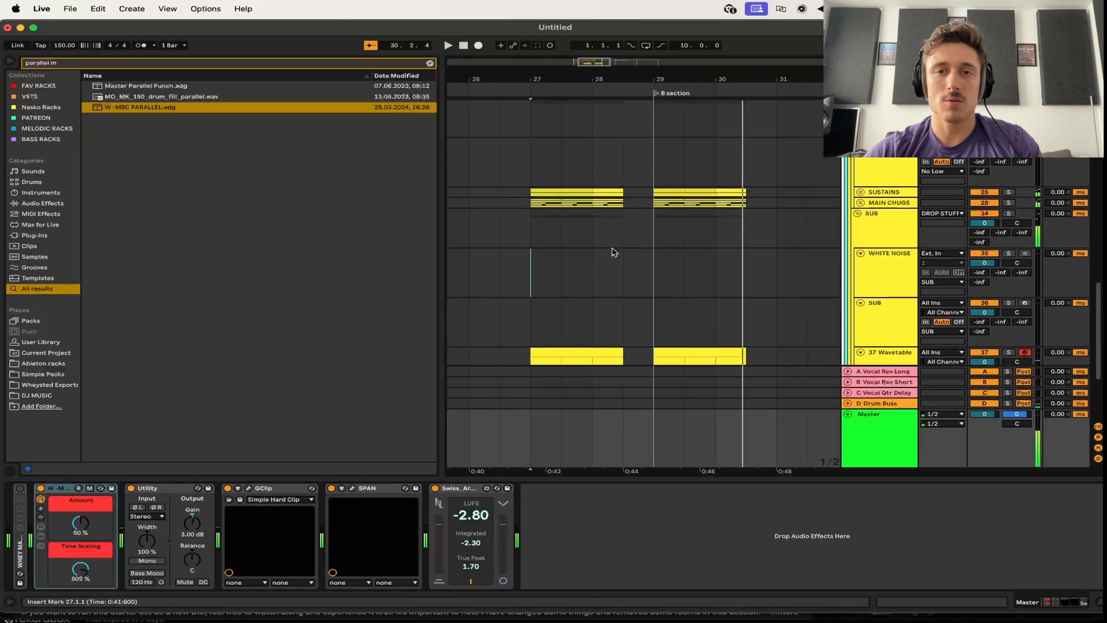
Play the arrangement from 24.1.1 through the Fakeout into the B section
scroll(613, 251, up, 4)
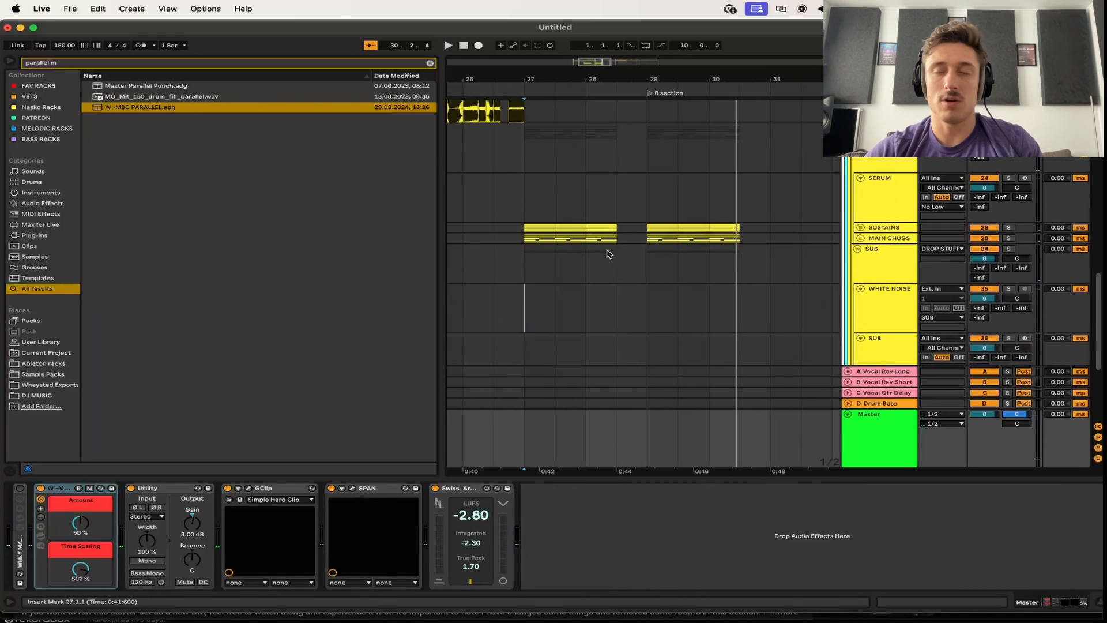
scroll(600, 261, left, 3)
scroll(599, 261, left, 2)
click(522, 232)
key(space)
scroll(734, 250, right, 1)
scroll(734, 249, up, 1)
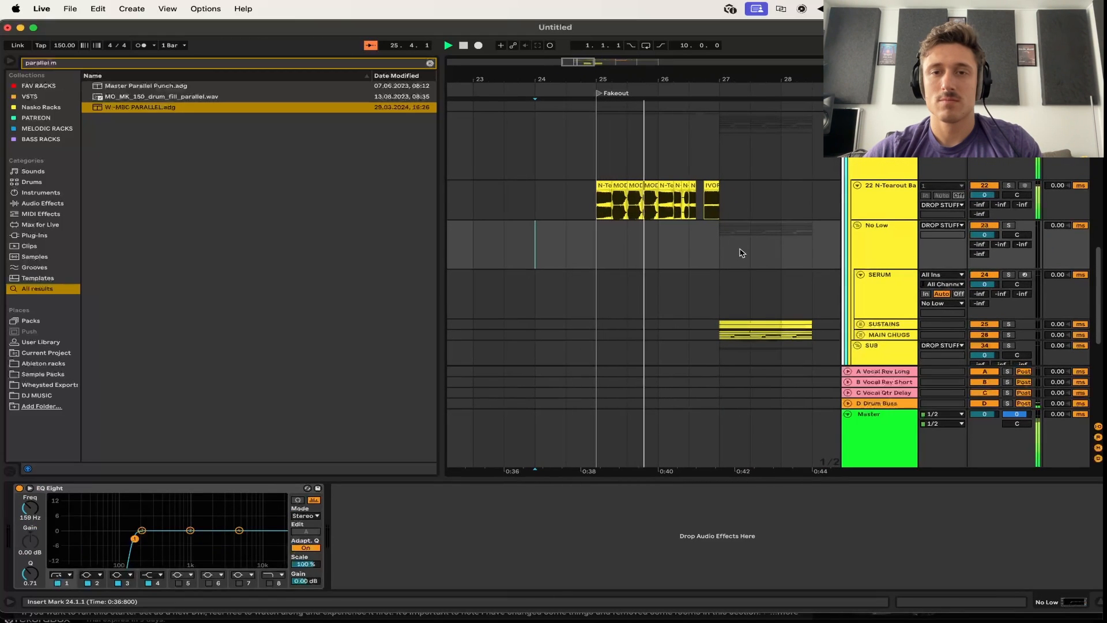
scroll(742, 253, right, 1)
scroll(742, 252, down, 1)
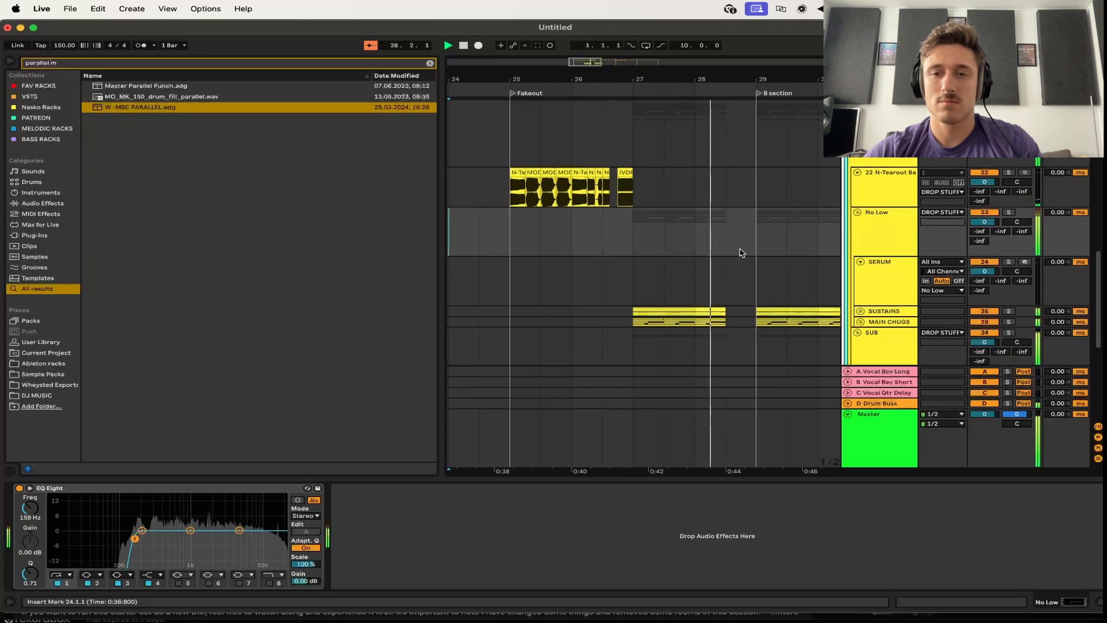
scroll(741, 253, right, 1)
scroll(742, 252, up, 1)
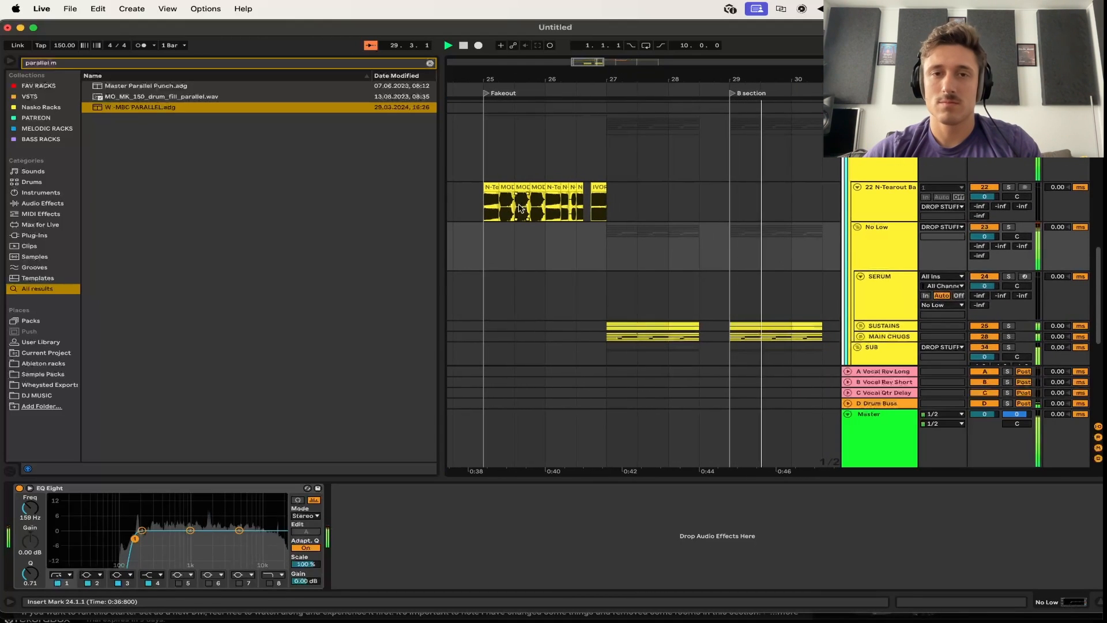
Insert an audio track below the N-Tearout Bass track, set its input to Resampling and arm it
click(874, 199)
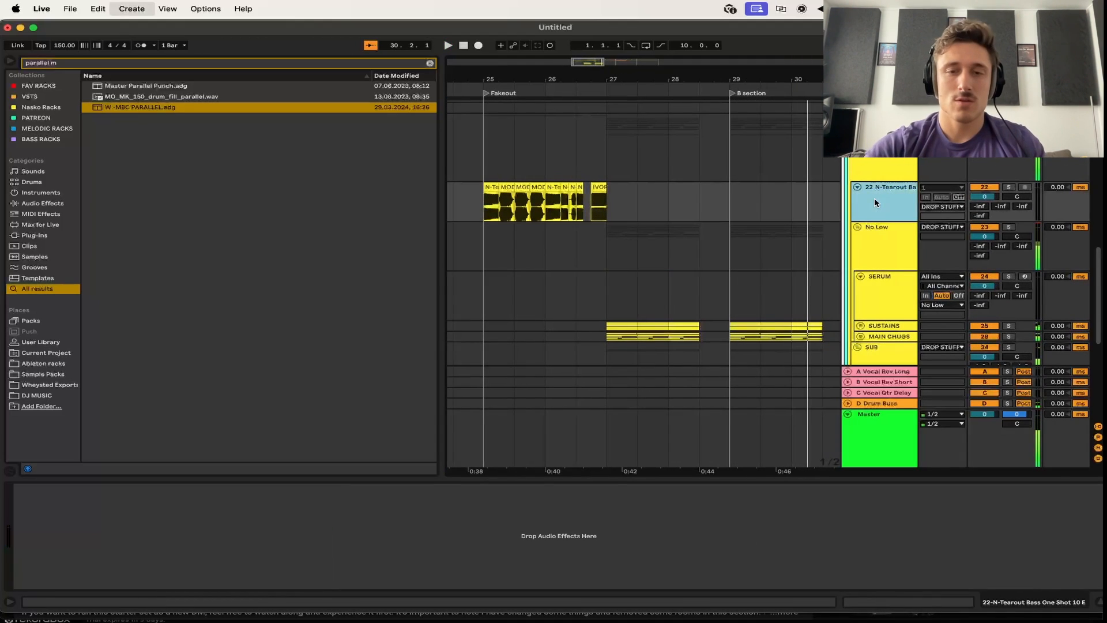
key(super+t)
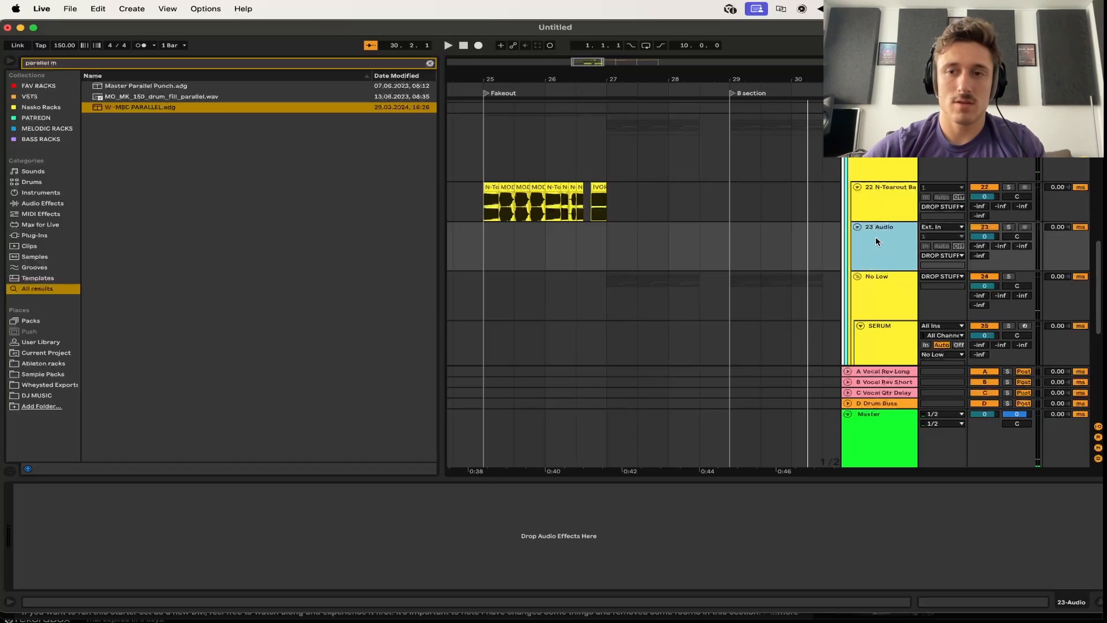
key(super+z)
click(877, 209)
key(super+t)
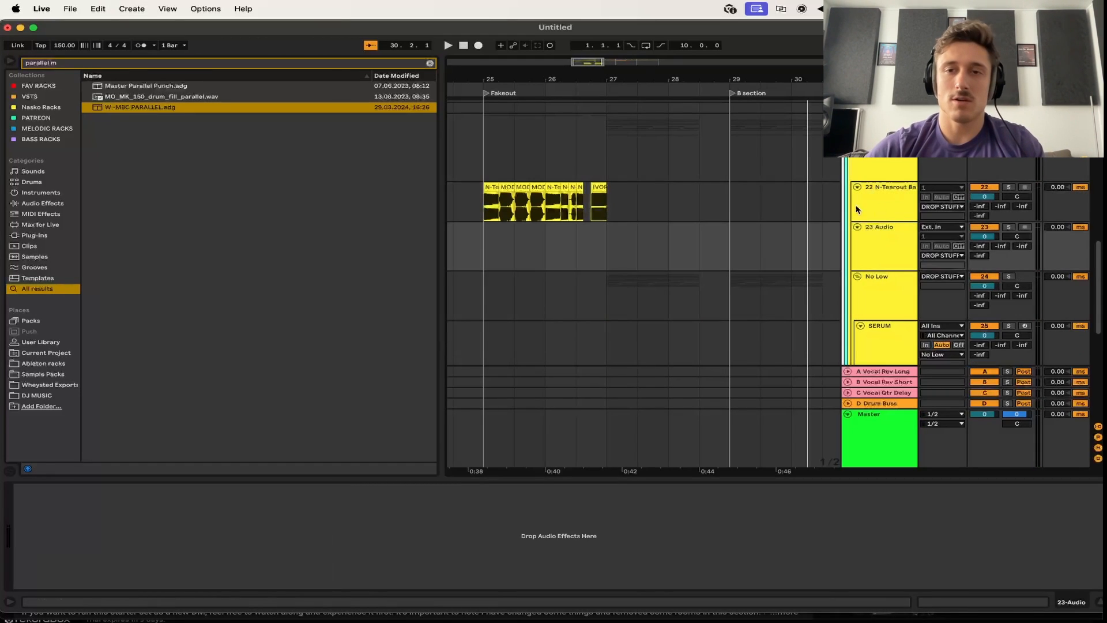
click(946, 228)
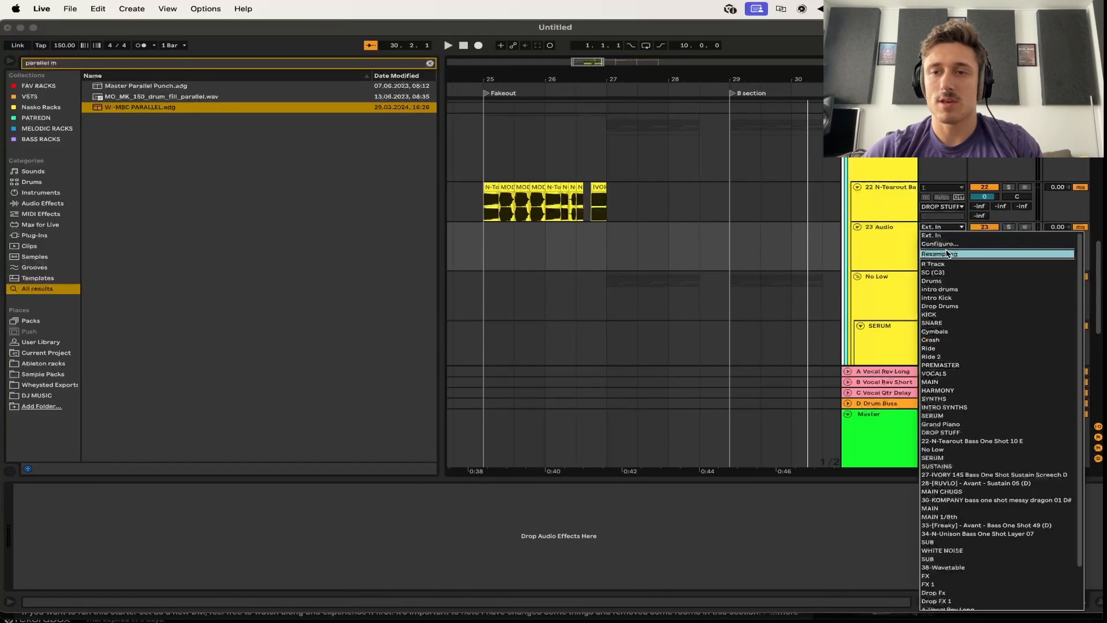
key(Return)
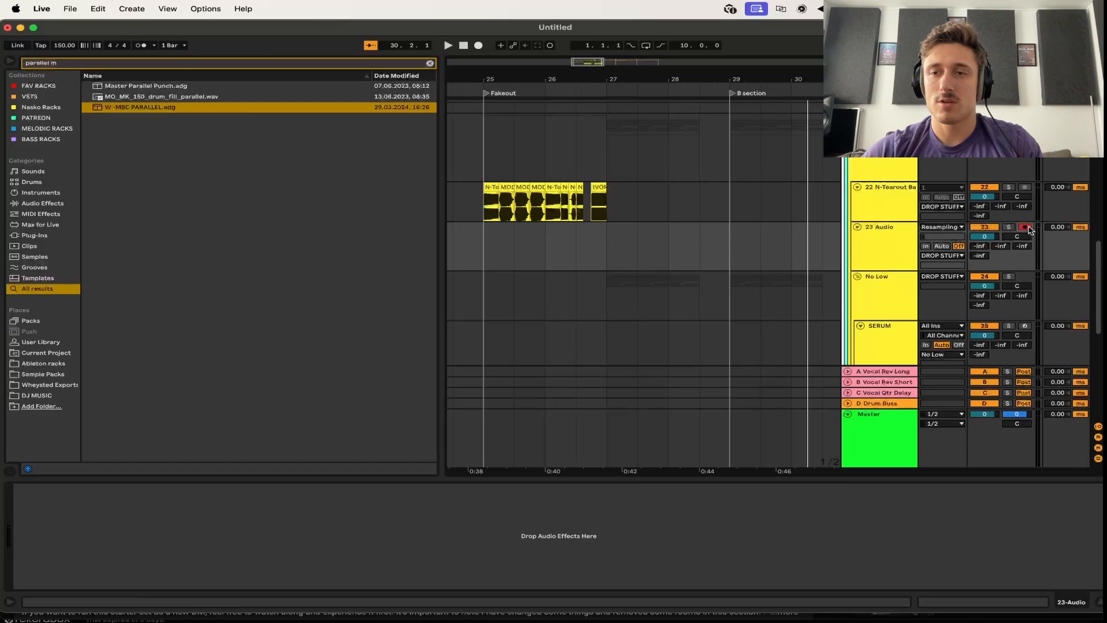
Resample the soloed N-Tearout Bass one-shots from 25.1.1 to 27.1.1 onto the new audio track
drag(604, 247, 548, 245)
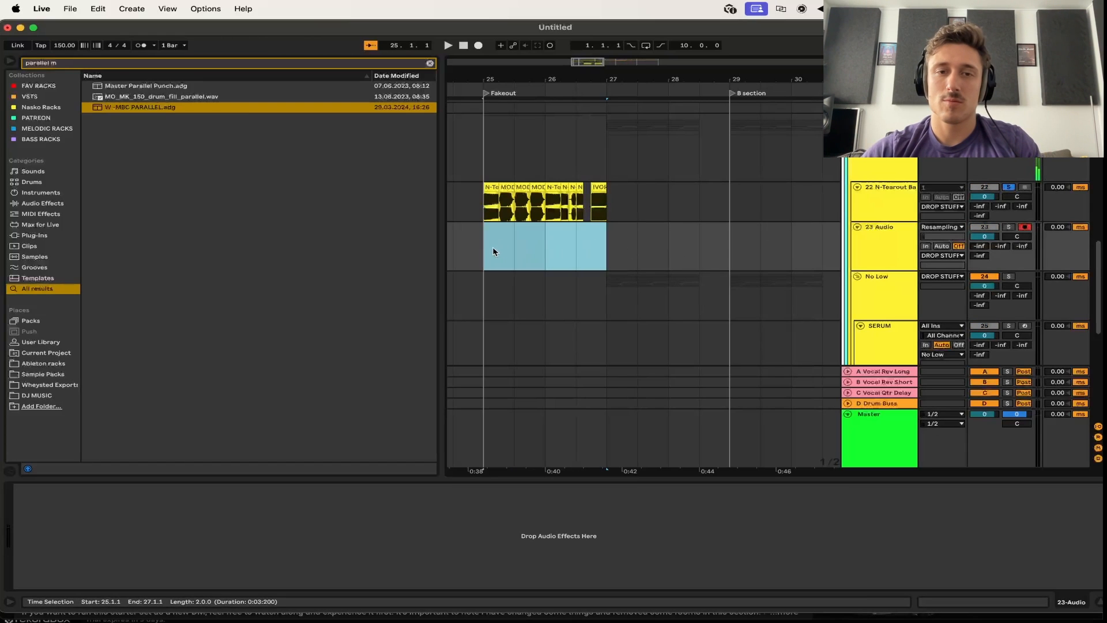
click(479, 47)
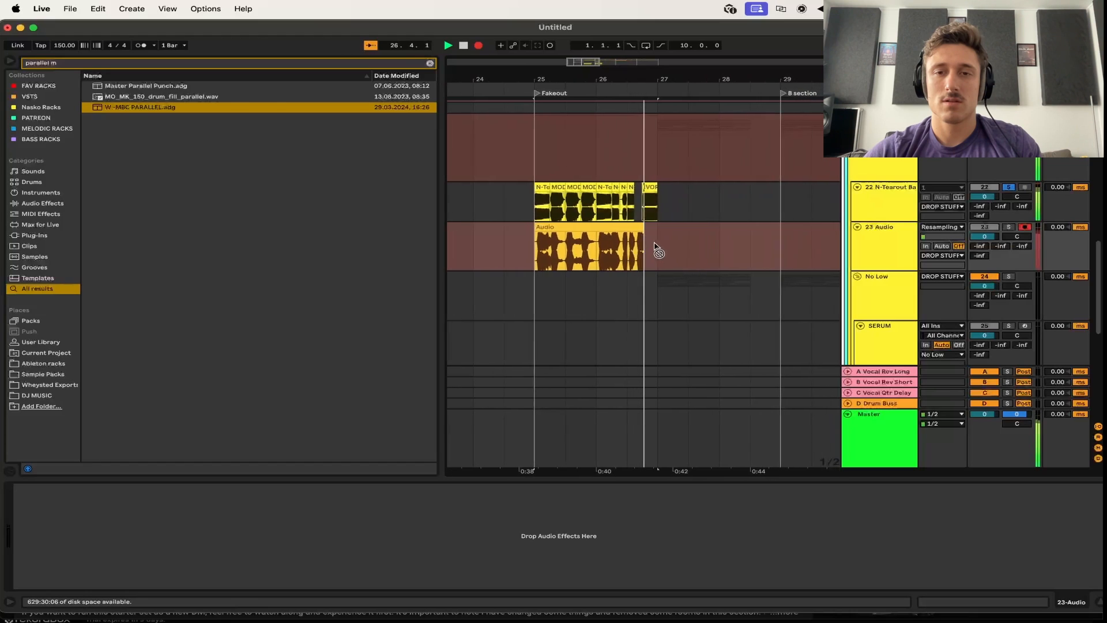
key(space)
Insert a MIDI track below the resampled audio, load Sampler on it and place the resampled clip in Sampler
click(896, 254)
key(super+shift+t)
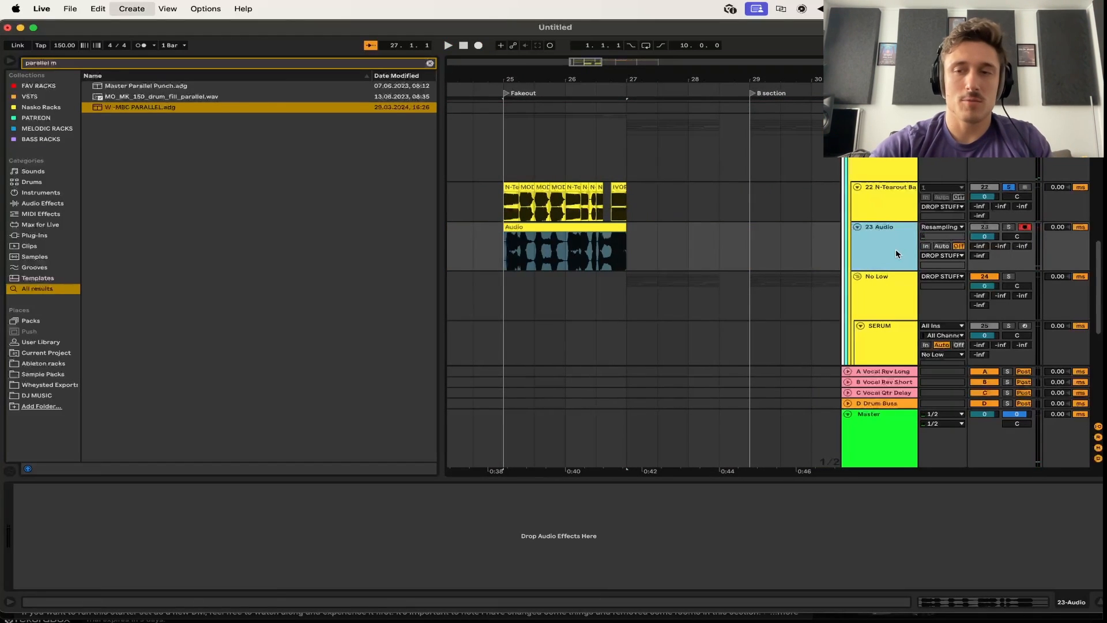
key(super+f)
text(sampler)
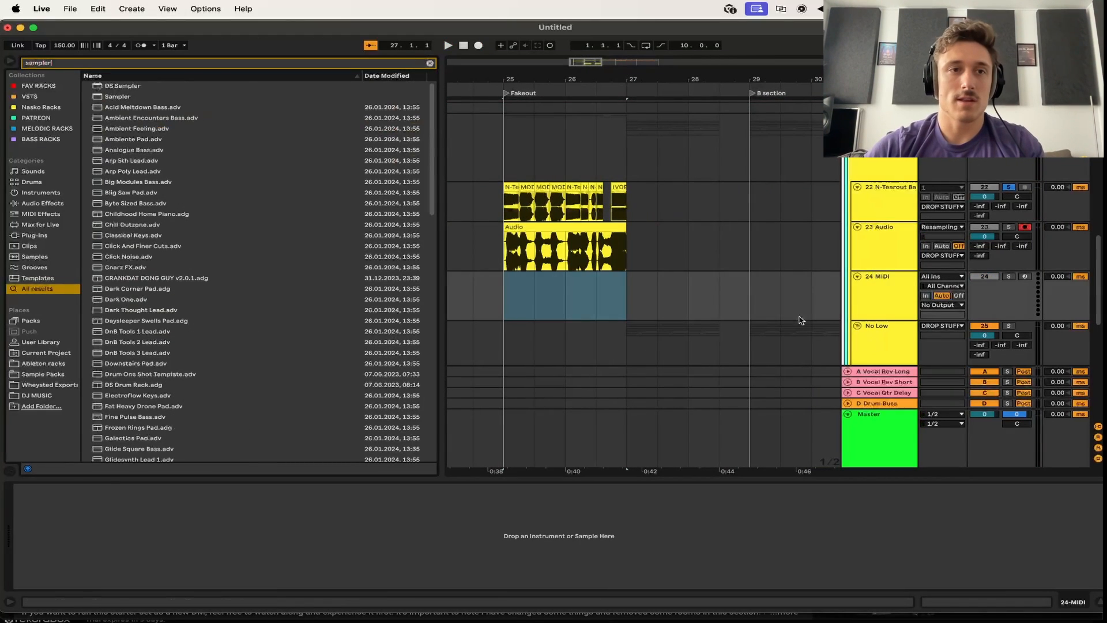
click(138, 98)
drag(592, 397, 588, 287)
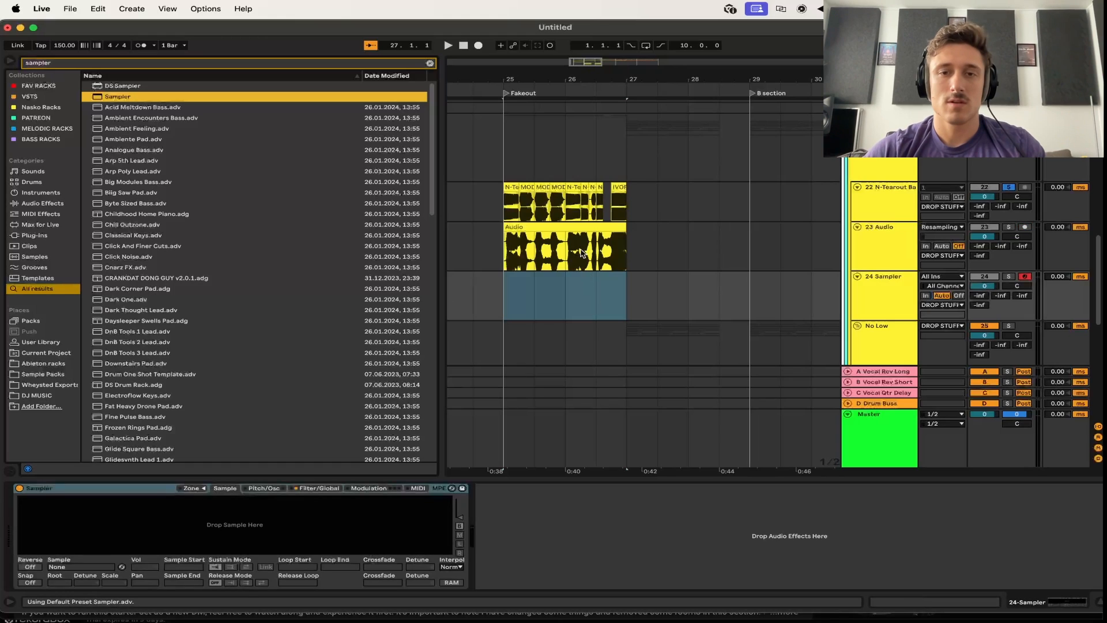
drag(583, 222, 316, 512)
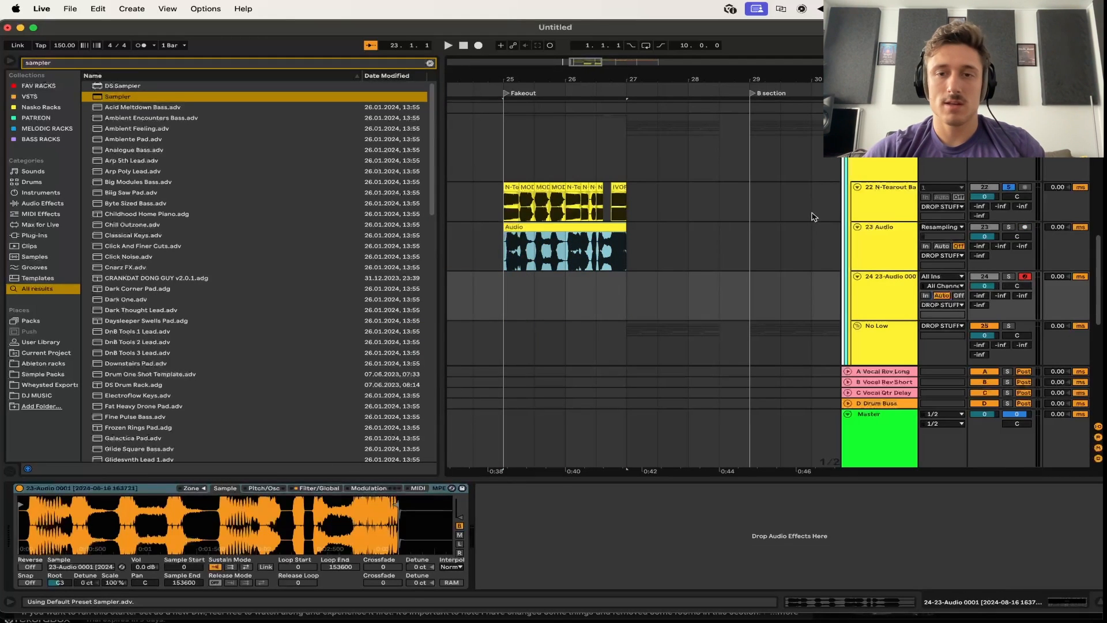
Create a half-bar MIDI clip at 28.3.1 on the Sampler track with a D3 note extended by Legato
key(super+shift+m)
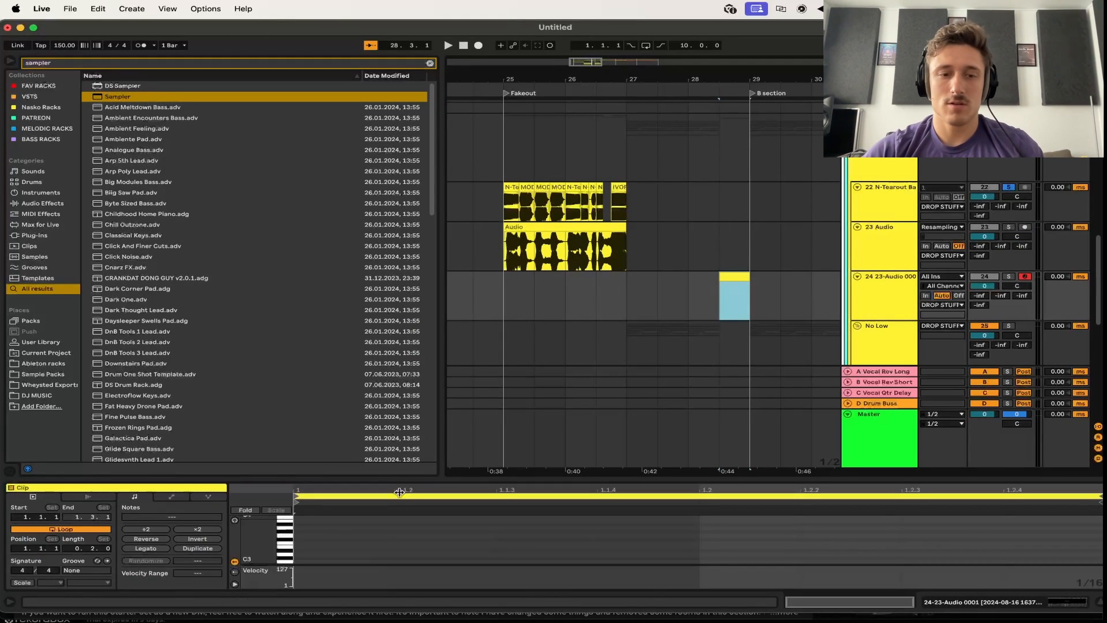
double_click(313, 555)
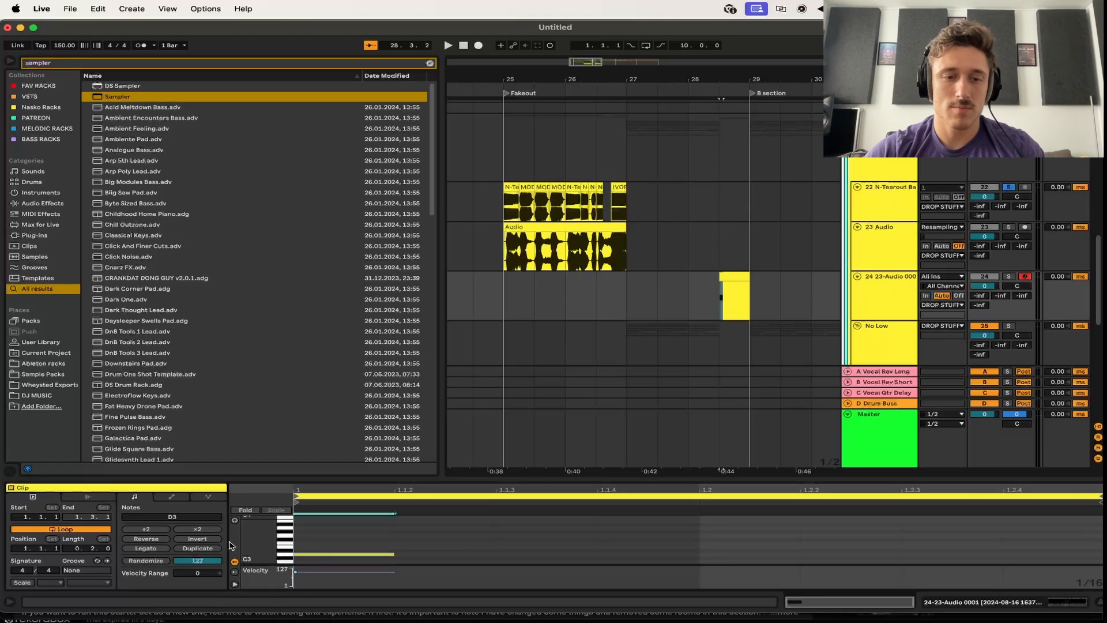
click(161, 548)
Solo the Sampler track and play its MIDI clip from 28.3.1
click(875, 281)
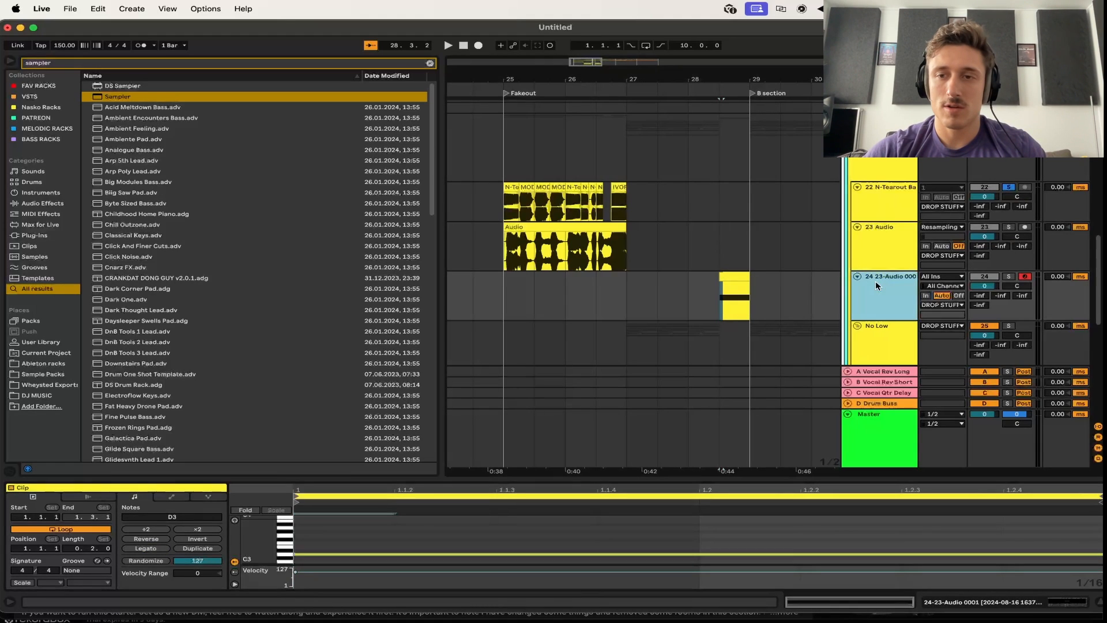
key(s)
key(space)
key(space)
key(space)
key(space)
click(652, 277)
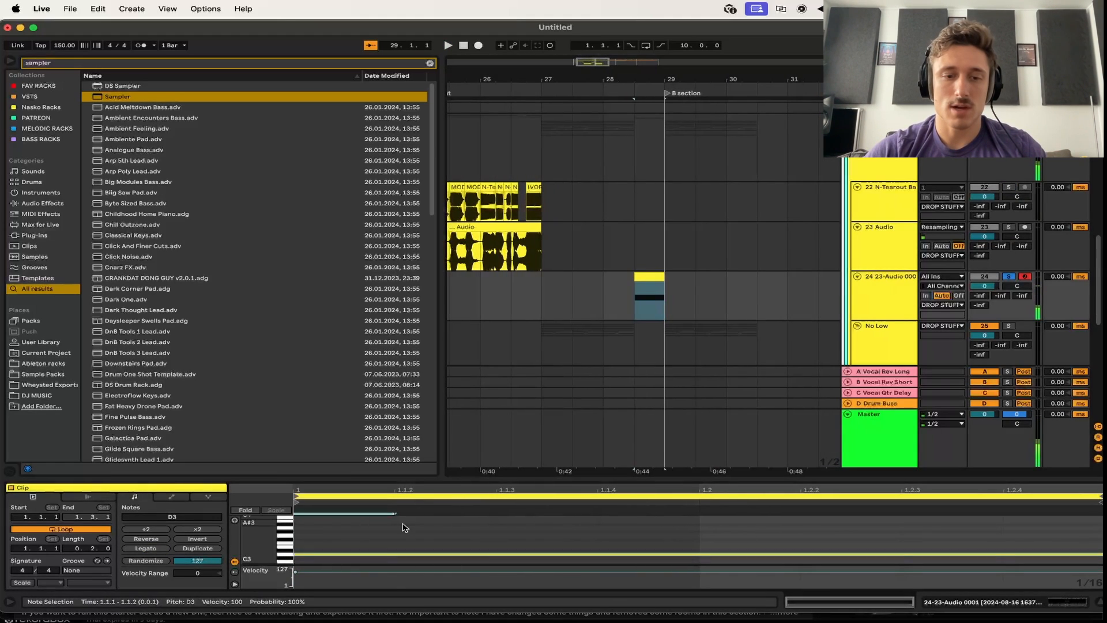
click(645, 295)
Set Sampler's sample root key to D3 and play the clip again
click(894, 287)
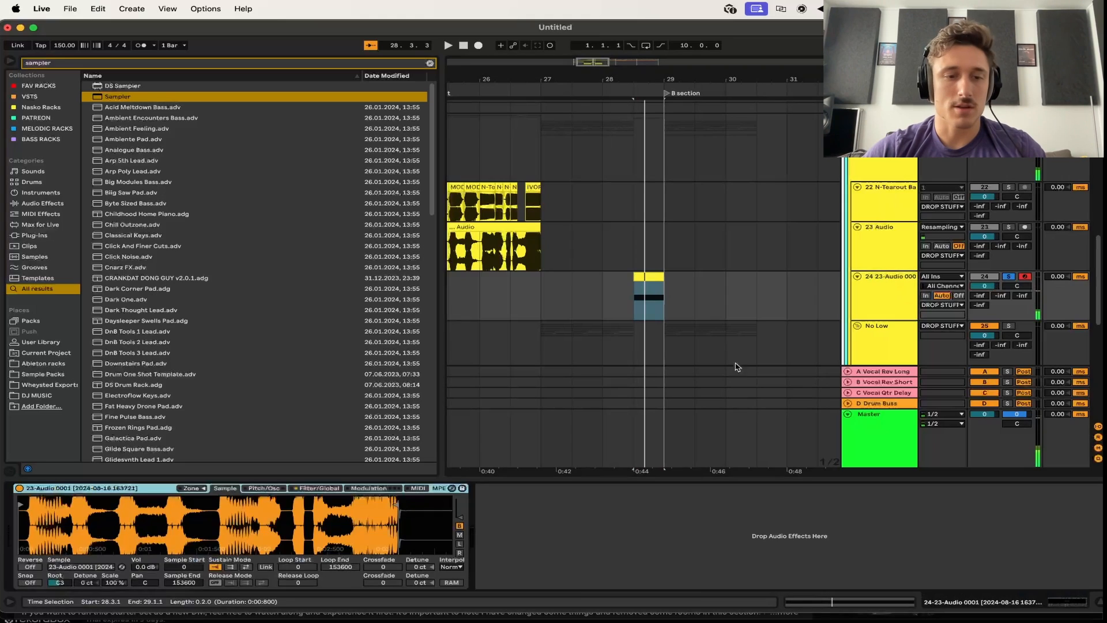
drag(59, 582, 60, 573)
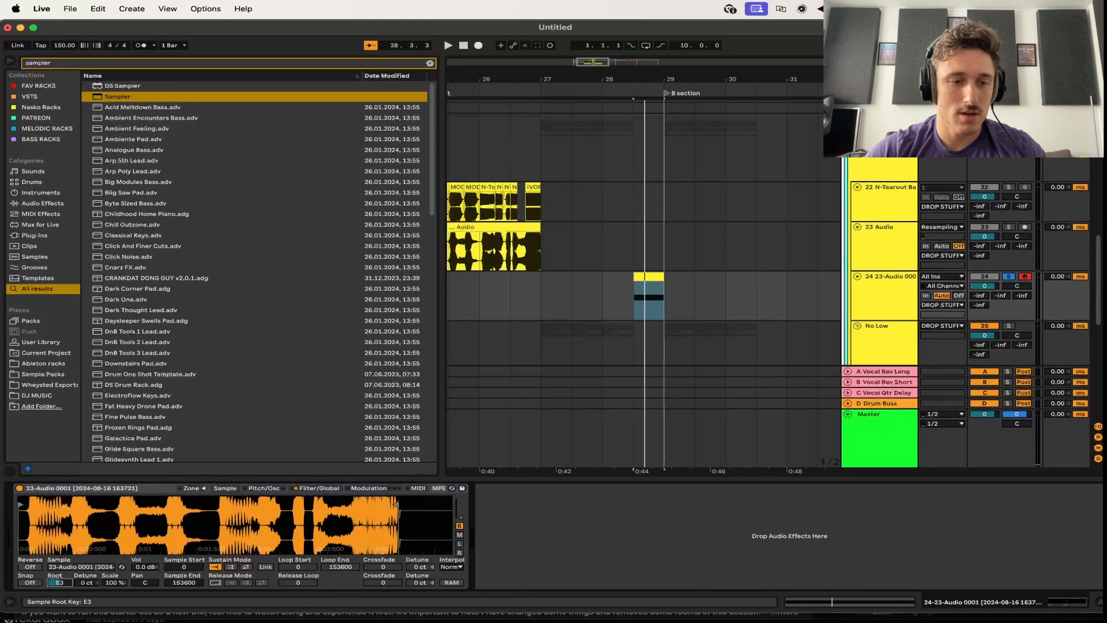
key(space)
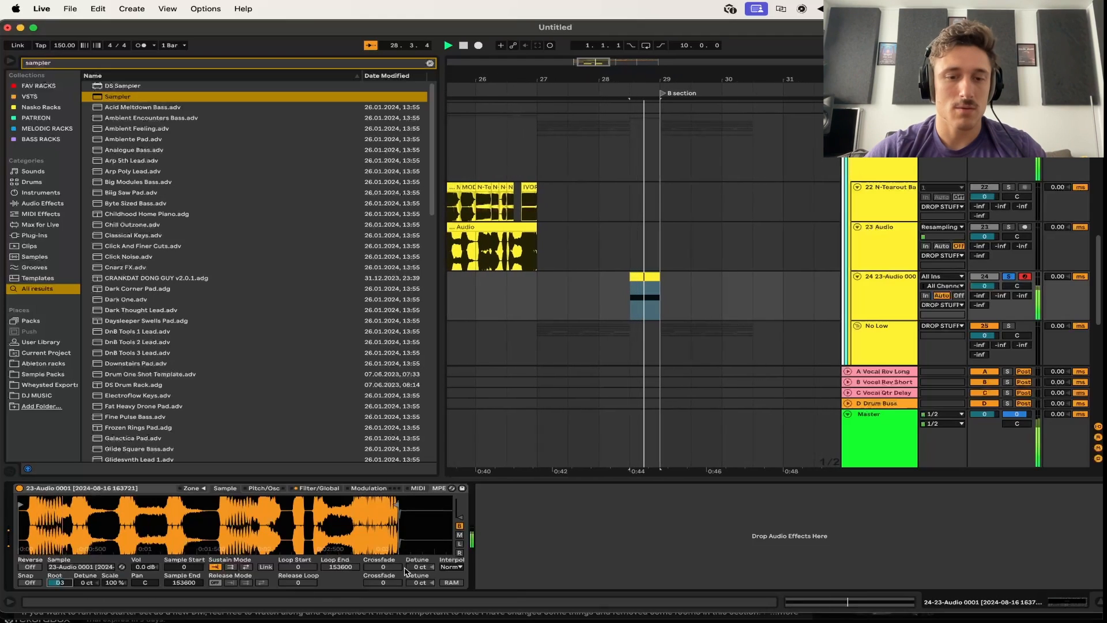
Move the Sampler MIDI clip to 23.3.1 and loop its half-bar length in the arrangement
scroll(703, 282, down, 4)
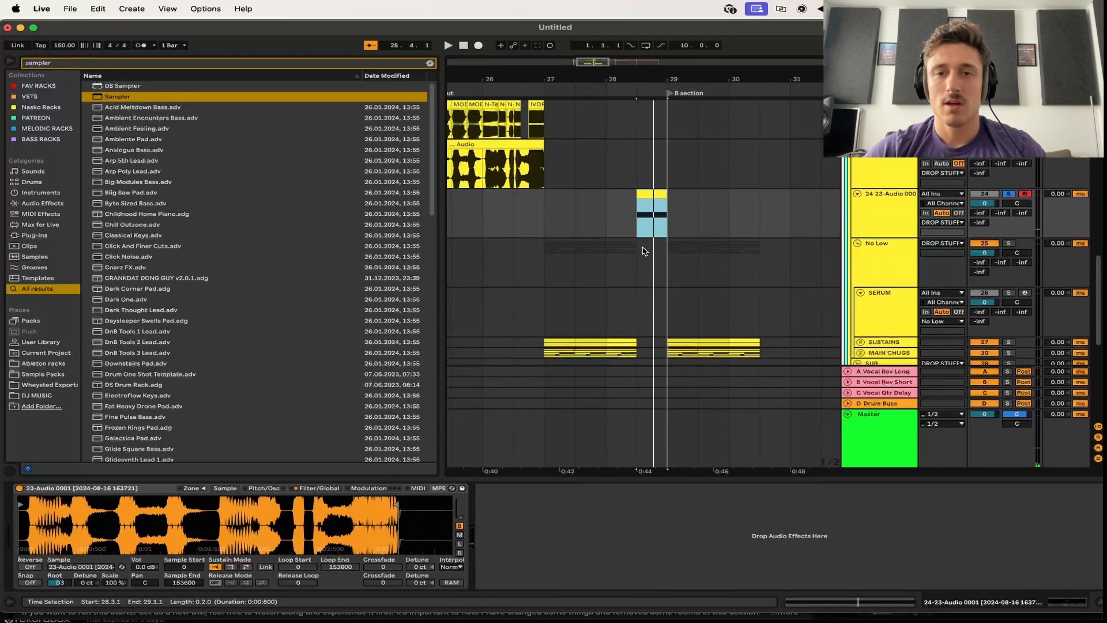
scroll(645, 251, up, 5)
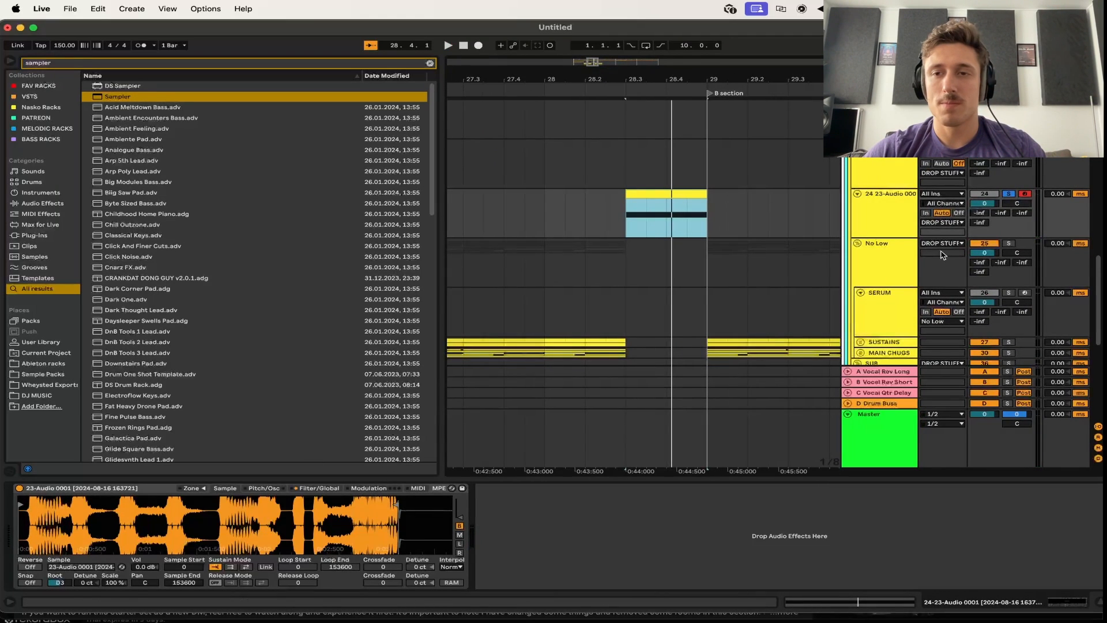
scroll(691, 199, down, 5)
drag(688, 195, 473, 214)
drag(476, 216, 590, 212)
key(super+l)
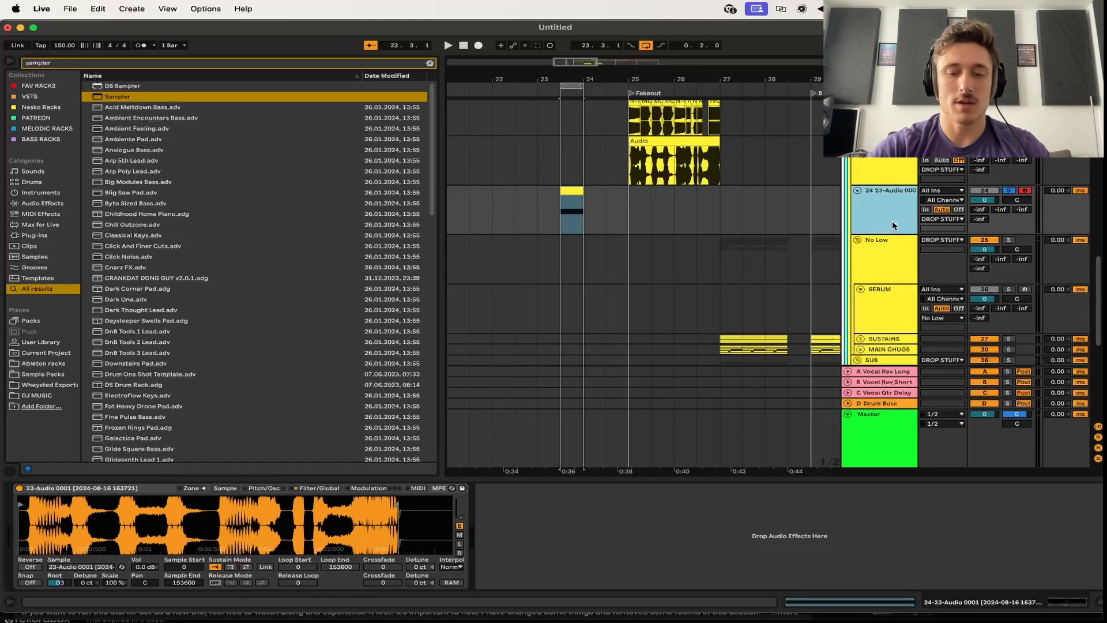
Insert an audio track below the Sampler track, name it RESAMPLE ME and set its input to Resampling
key(super+t)
key(super+r)
text(RESAMPLE ME)
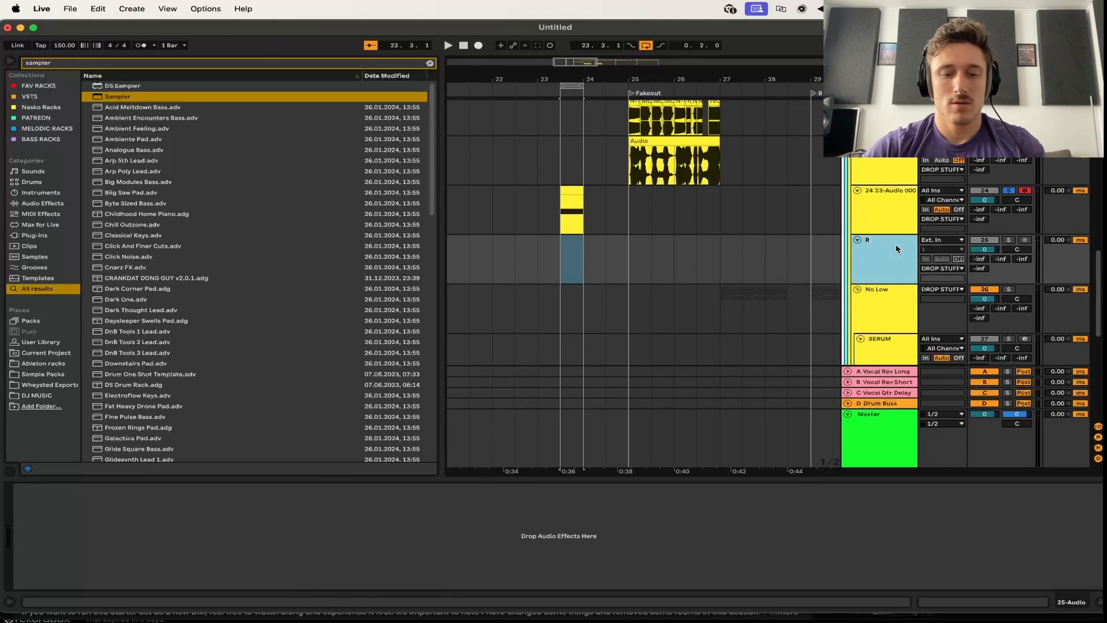
key(Return)
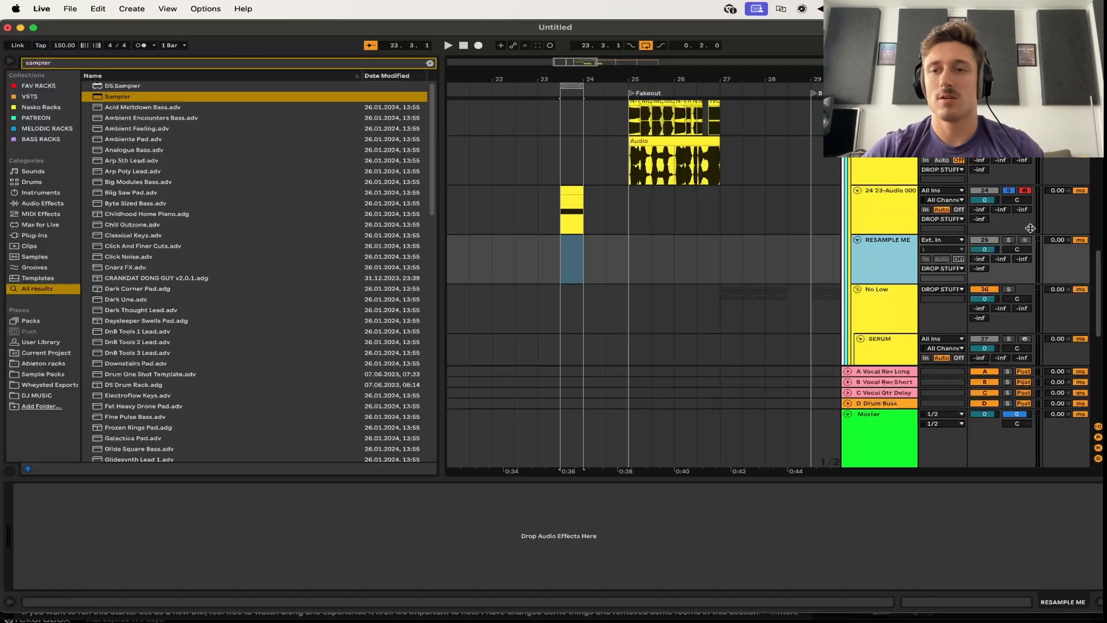
click(1024, 241)
click(954, 240)
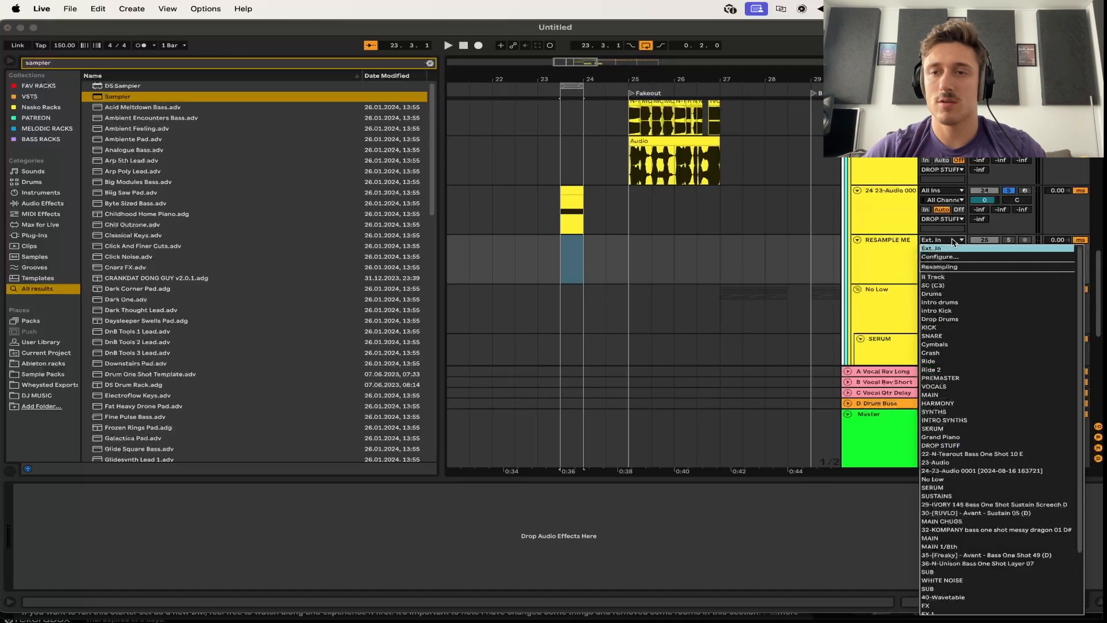
click(945, 266)
Arm the RESAMPLE ME track and start recording the looped Sampler clip from 23.3.1
click(571, 217)
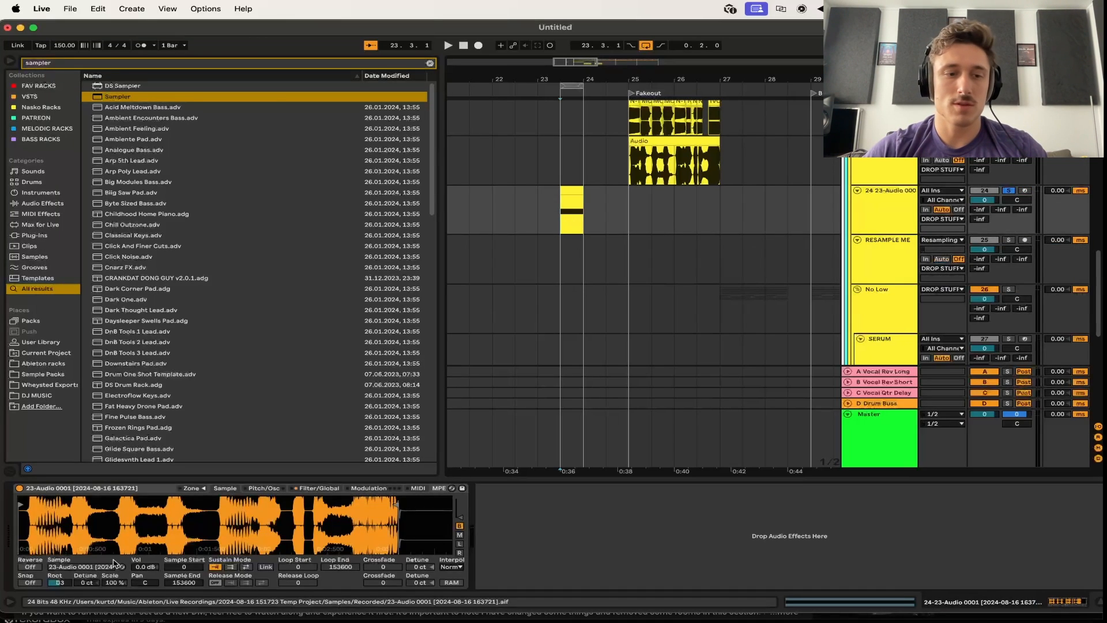
click(1025, 241)
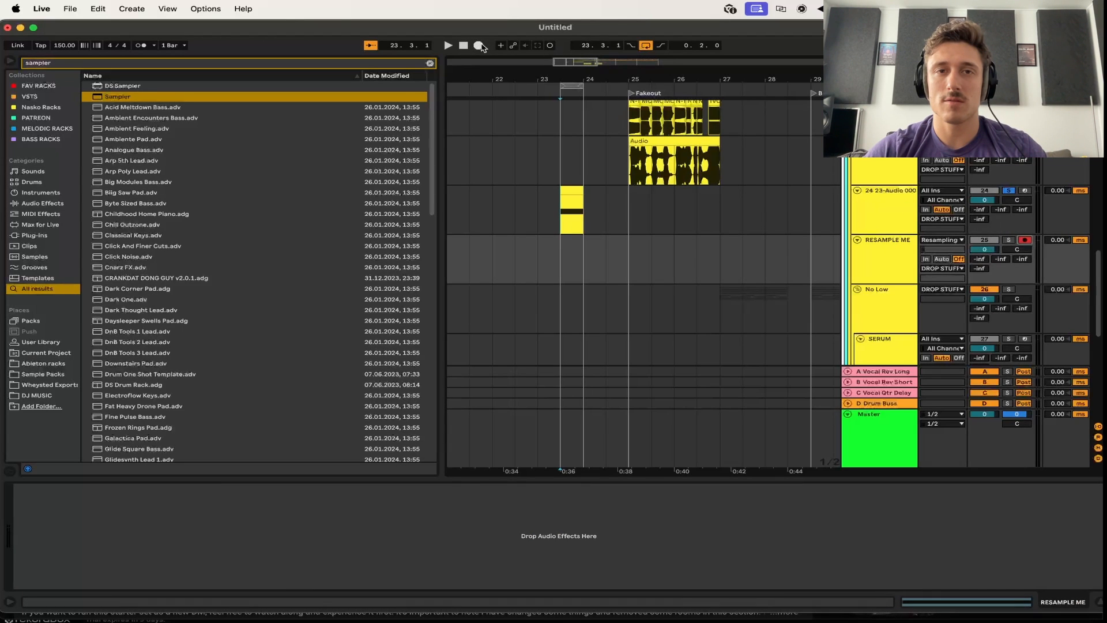
click(479, 46)
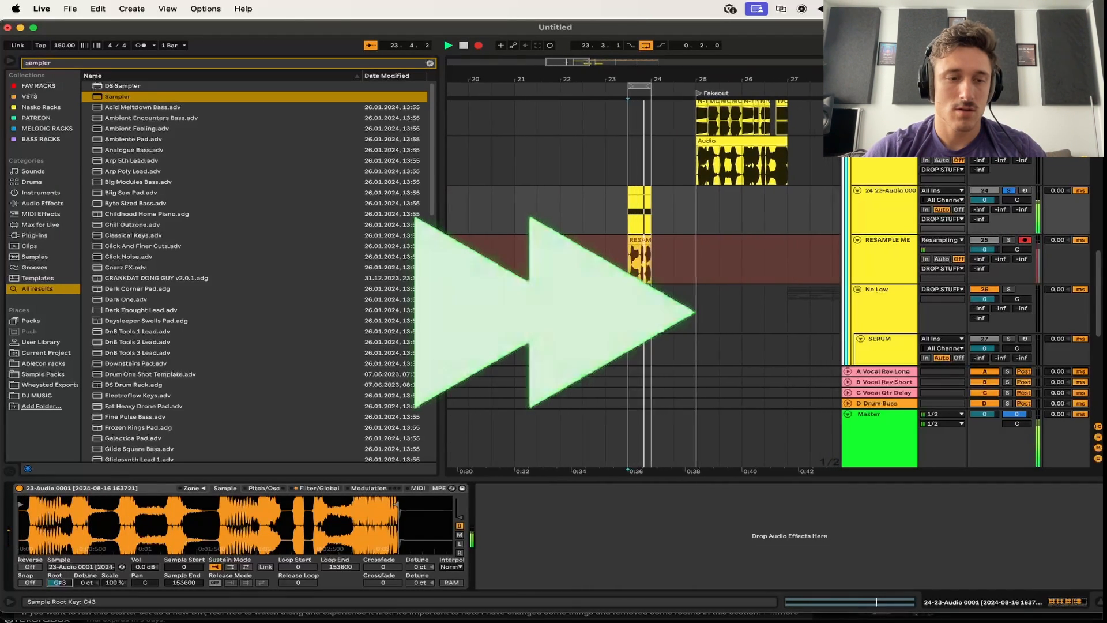
Vary Sampler's sample start (110838, 59322) and root key (F3, C3) during the loop recording, and stop recording
drag(21, 505, 296, 504)
mouse_move(59, 582)
mouse_down()
mouse_move(59, 559)
mouse_move(59, 589)
mouse_up()
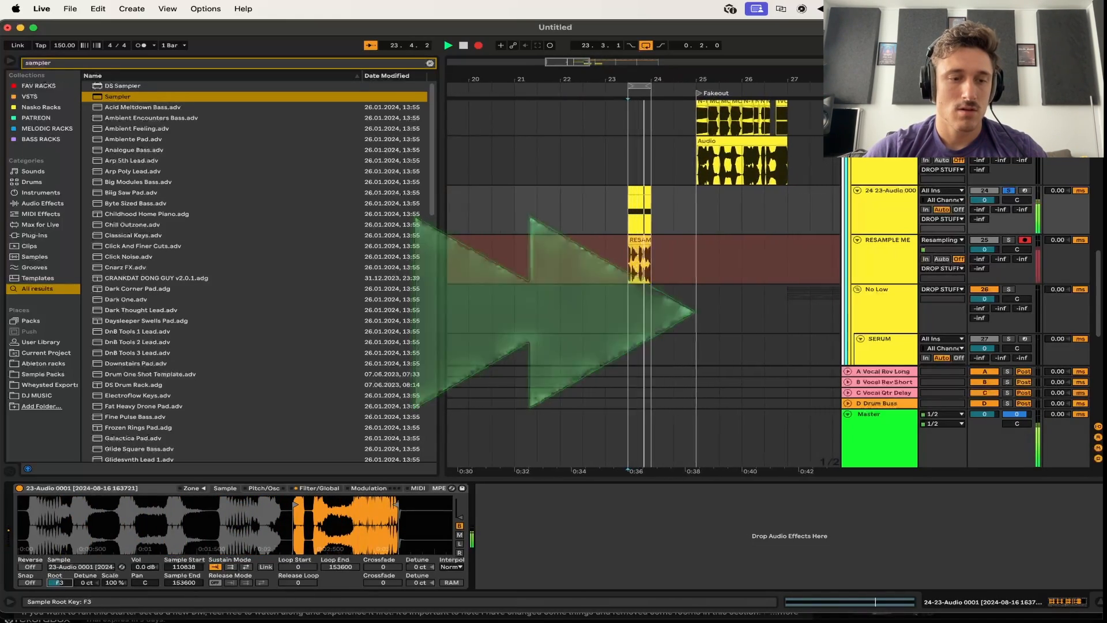
drag(295, 505, 167, 505)
drag(59, 583, 59, 588)
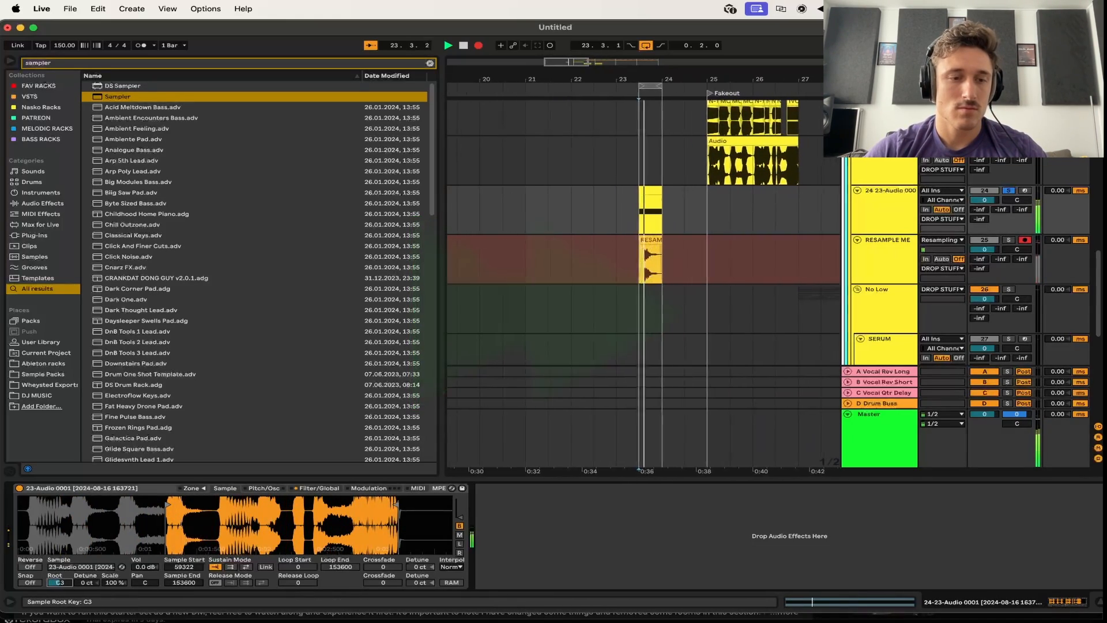
key(space)
Extend the RESAMPLE ME recording to reveal its looped passes and move the clip to start at 25.1.1
drag(634, 239, 454, 248)
scroll(612, 238, down, 3)
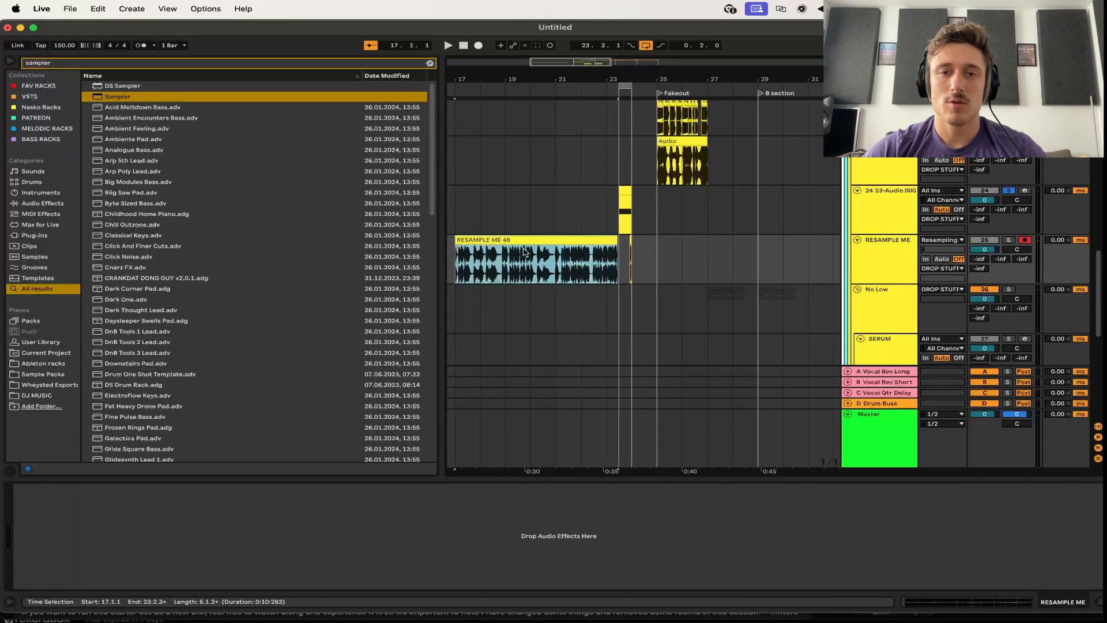
scroll(542, 262, down, 3)
drag(518, 236, 619, 232)
scroll(526, 262, left, 3)
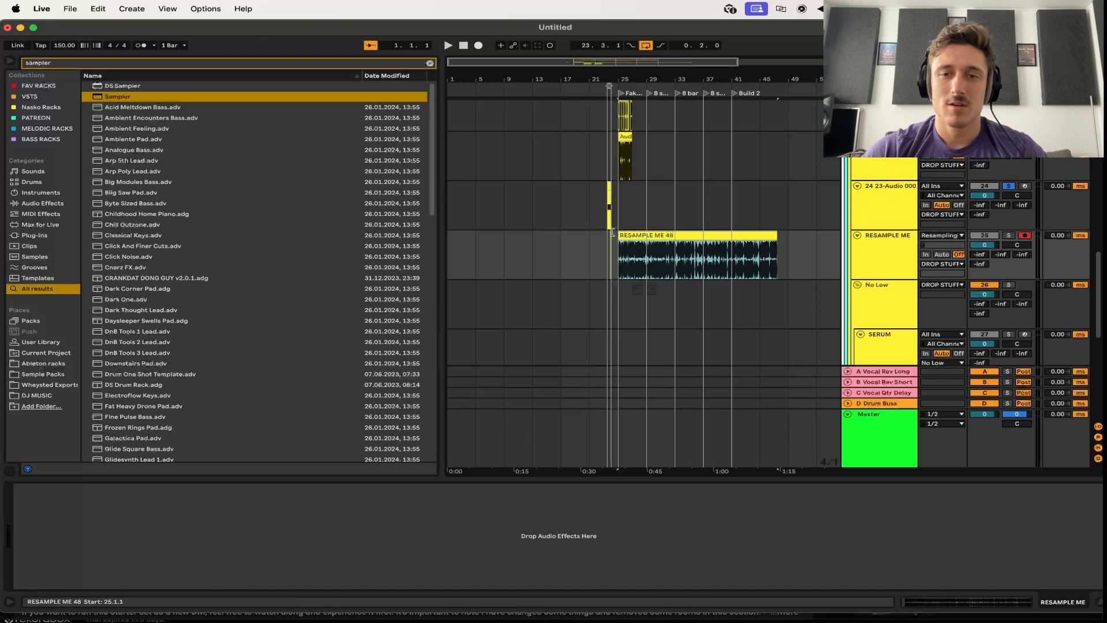
Copy a one-beat slice of the RESAMPLE ME recording into the FILL track at 28.3.1
scroll(734, 268, up, 5)
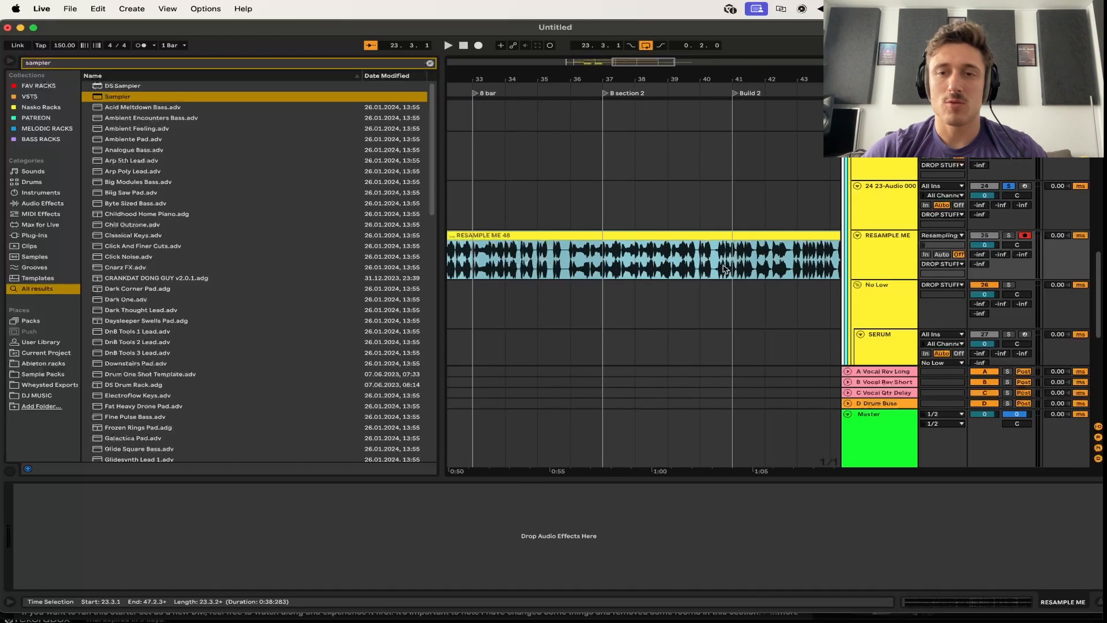
scroll(586, 263, left, 5)
click(586, 262)
scroll(586, 263, left, 8)
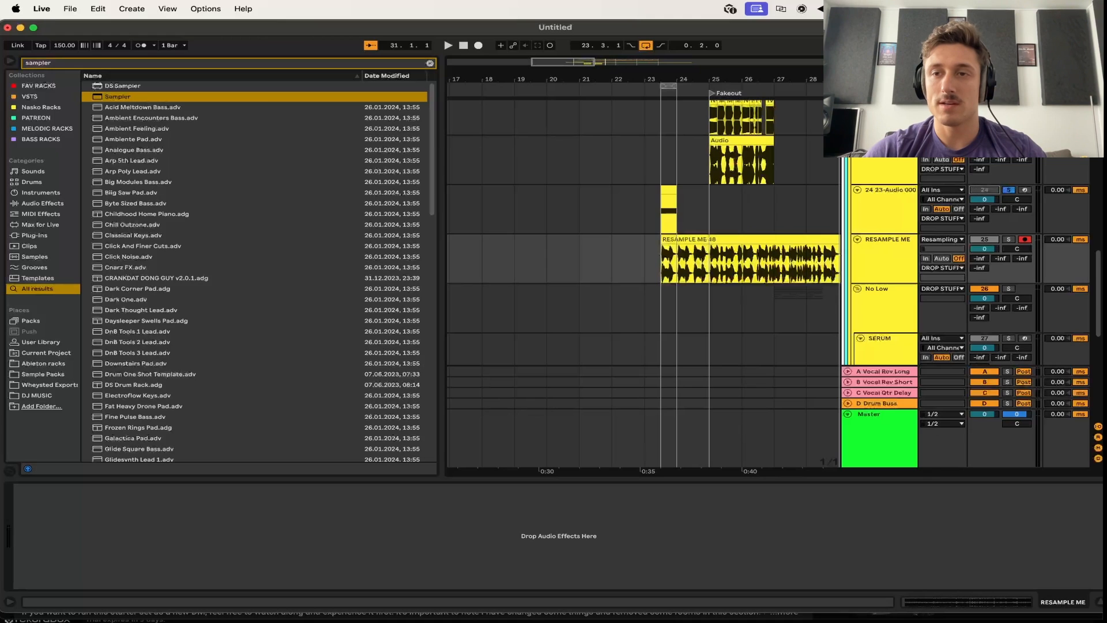
scroll(848, 236, down, 1)
scroll(772, 245, right, 4)
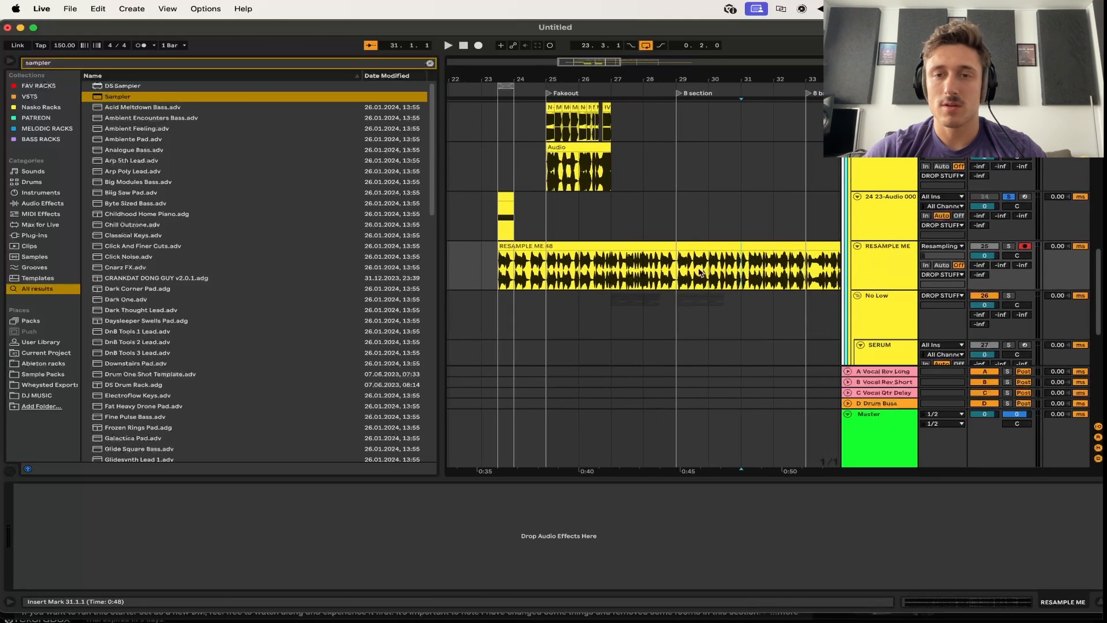
key(super+v)
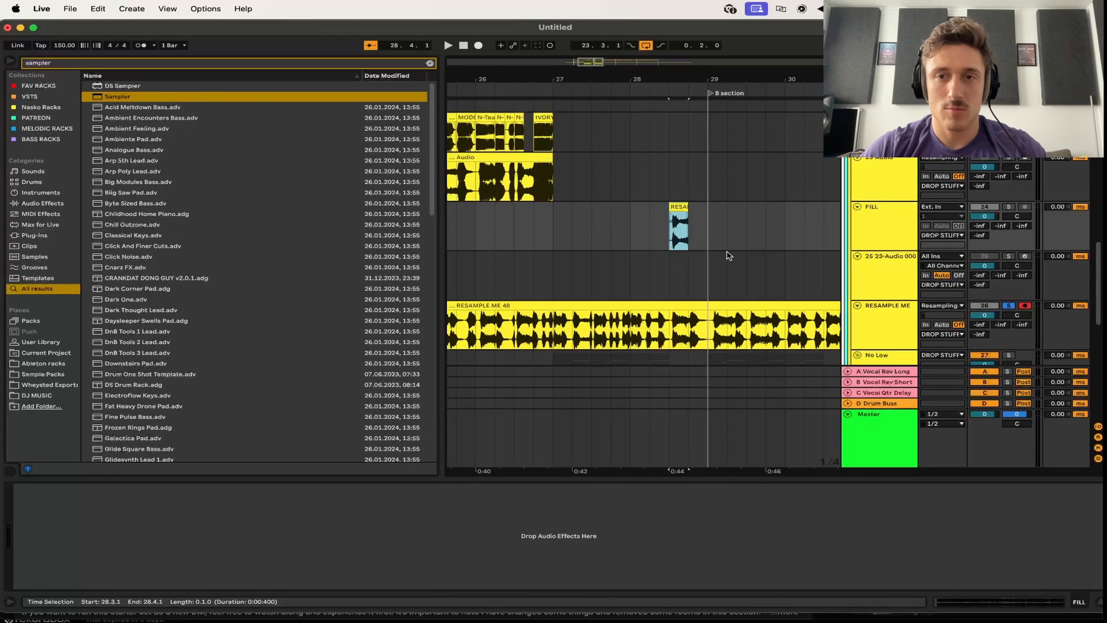
scroll(728, 254, right, 8)
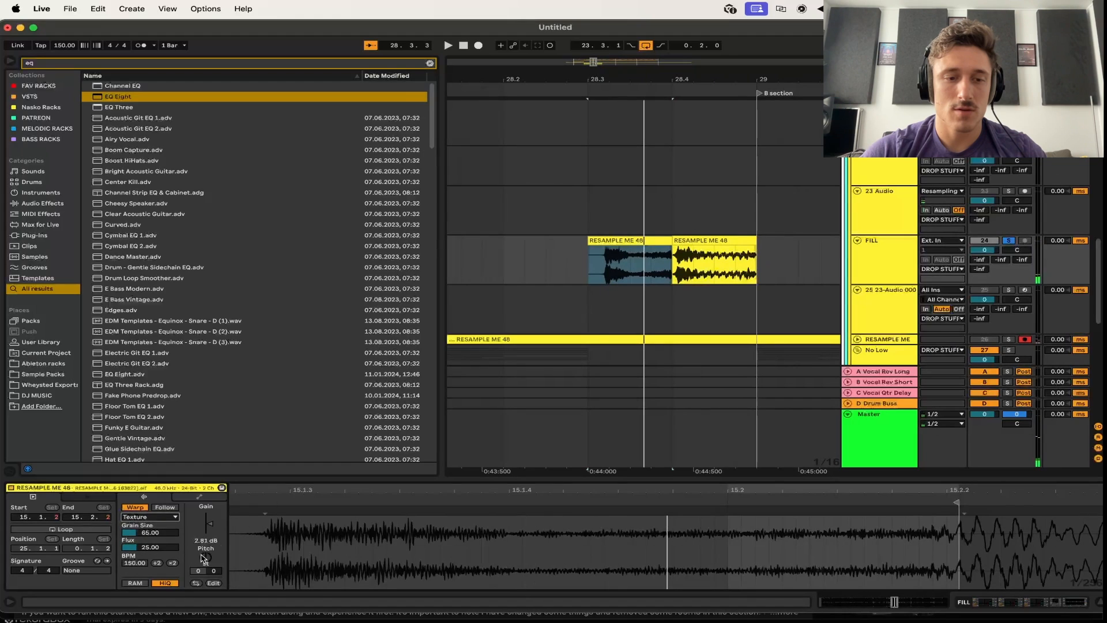
Transpose the FILL slice at 28.3.1 down 4 semitones and audition the fill
drag(202, 558, 202, 568)
key(space)
key(space)
key(space)
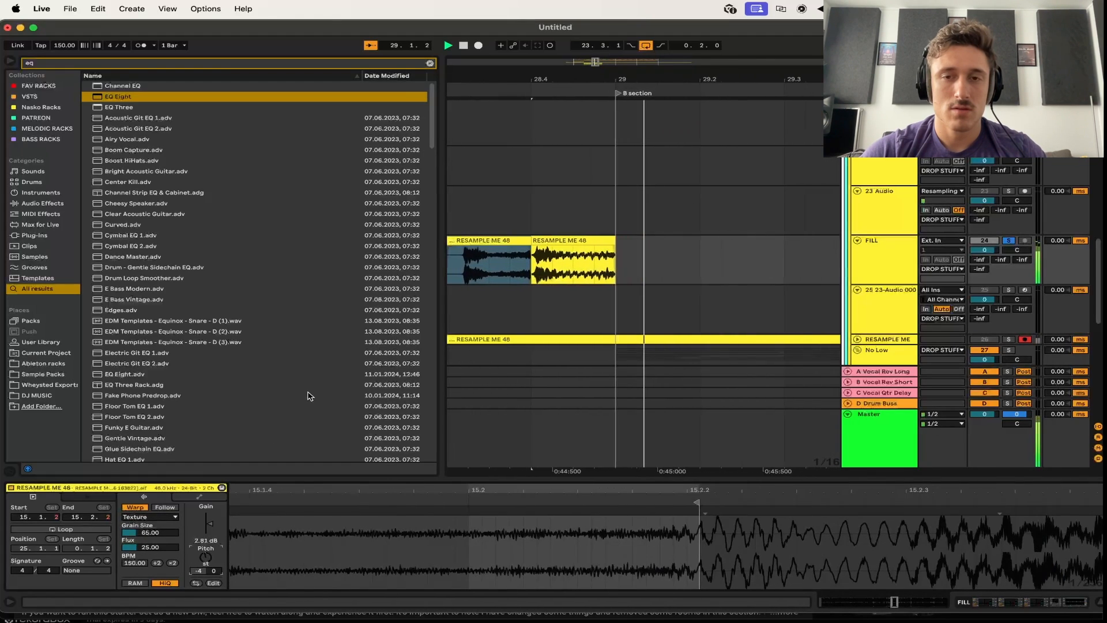
key(space)
Set the low band of the FILL track's EQ Eight to 10.6 Hz while auditioning the fill
click(880, 262)
key(space)
key(space)
double_click(909, 529)
key(space)
mouse_move(858, 509)
mouse_down()
mouse_move(858, 483)
mouse_move(858, 524)
mouse_up()
Unsolo the FILL track and play the fill in context from 28.1.1
scroll(768, 381, right, 3)
scroll(721, 262, down, 5)
click(602, 252)
key(space)
key(space)
key(s)
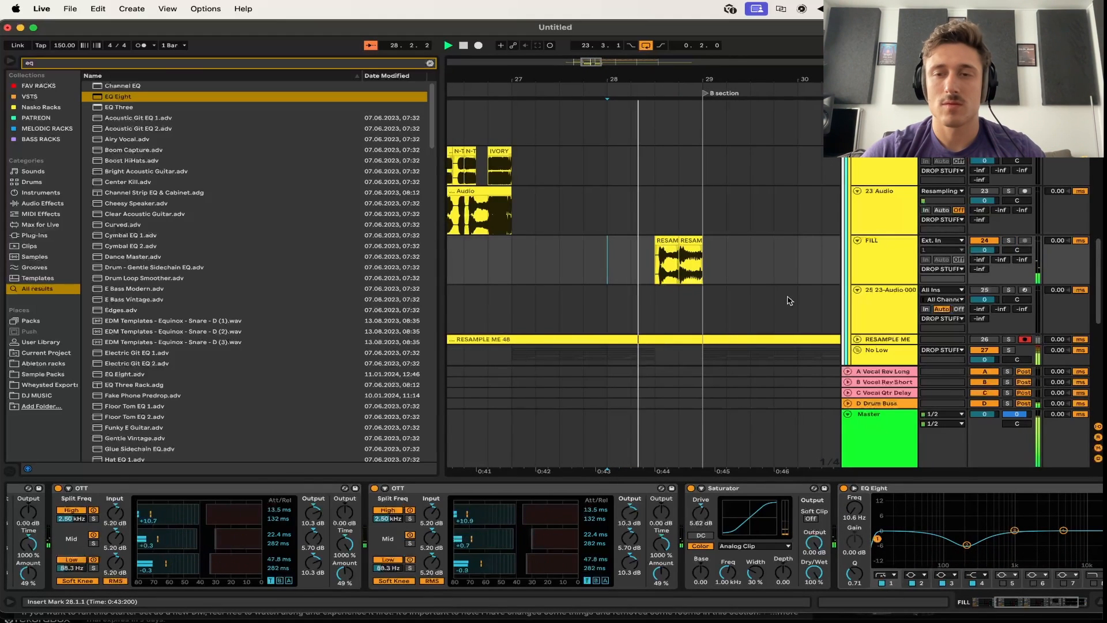
Select the FILL track and add a Utility to its device chain
scroll(761, 291, down, 2)
scroll(761, 291, right, 1)
scroll(760, 291, left, 1)
click(880, 227)
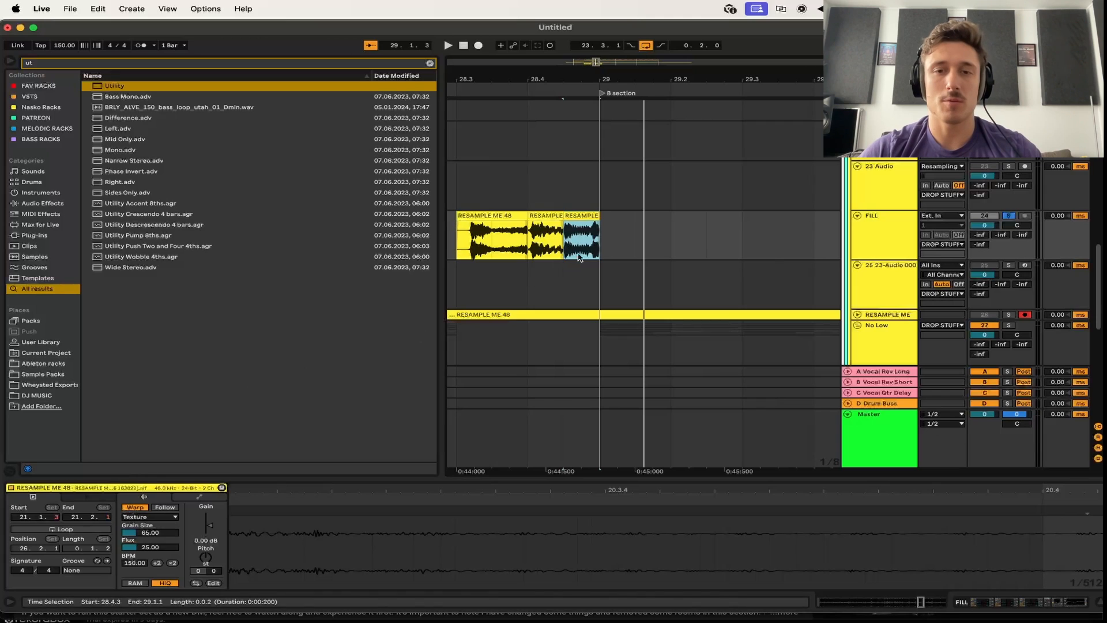
Try the last FILL slice at 28.4.3 reversed, and delete that slice to leave a gap before 29.1.1
key(space)
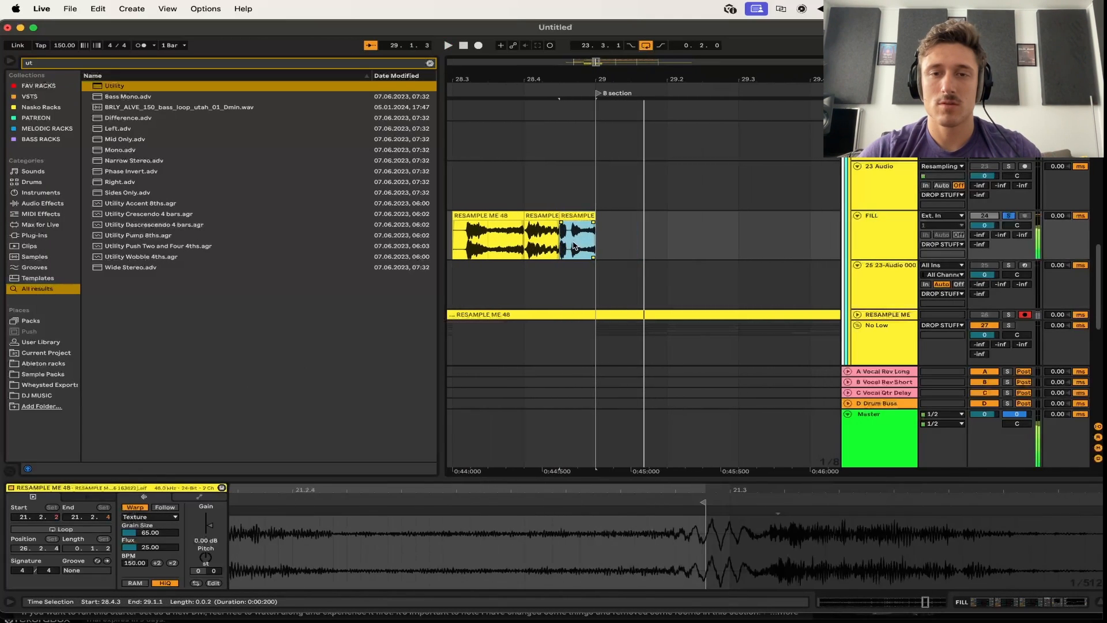
key(r)
key(space)
key(space)
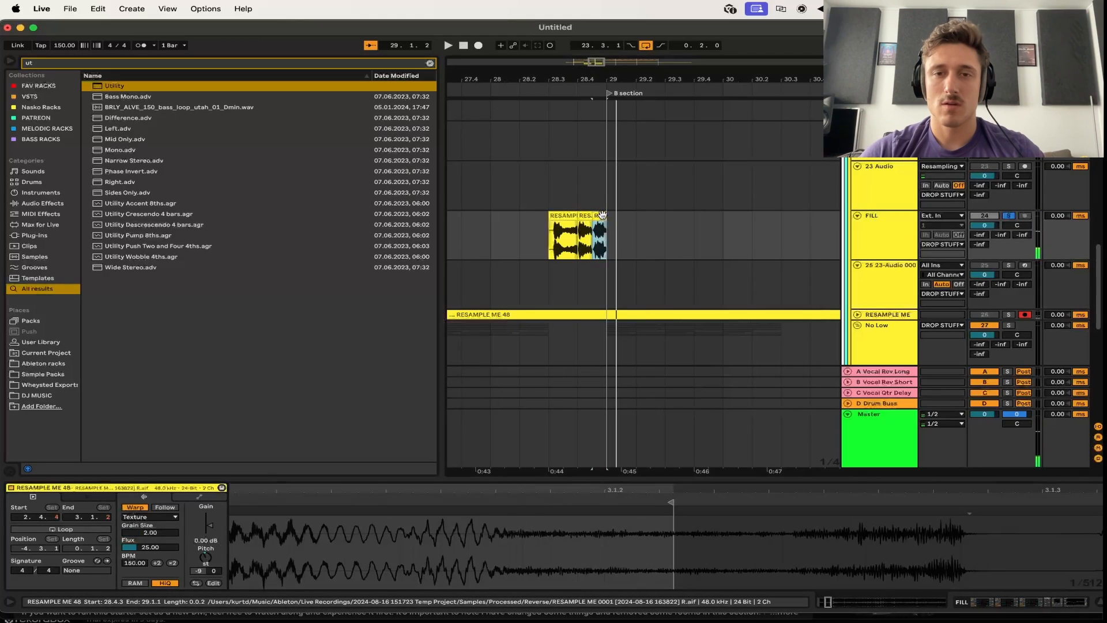
key(Delete)
Open the DROP STUFF group's devices and show the Washout automation lane
scroll(655, 232, up, 5)
double_click(873, 219)
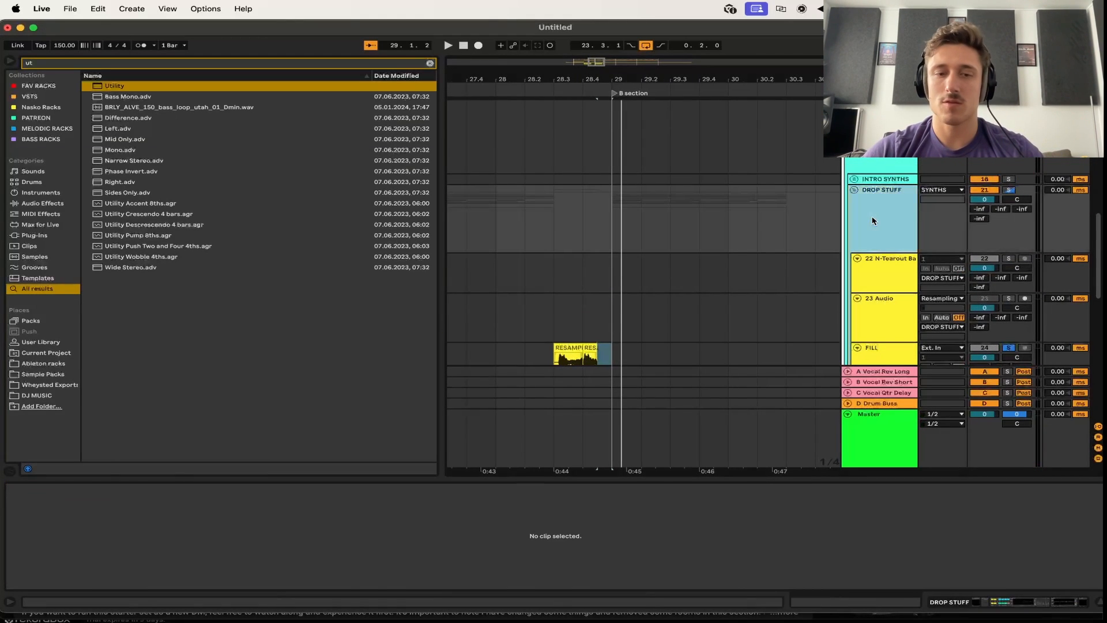
click(47, 542)
key(a)
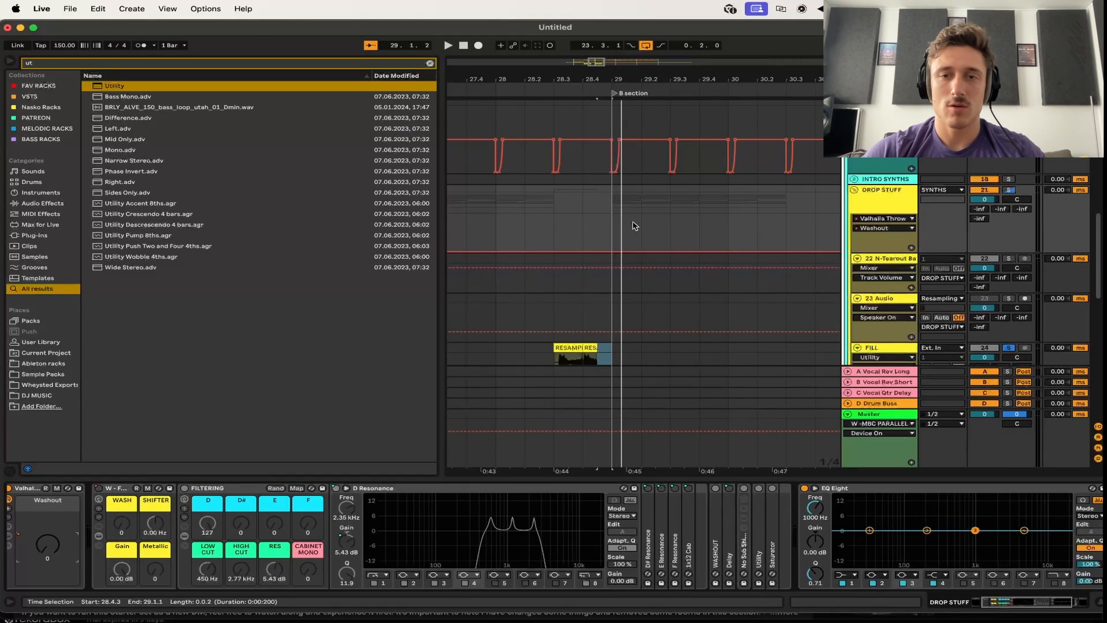
Ramp the DROP STUFF Washout automation from 0 at about 28.4.2 up to 85 at 29.1.1
scroll(601, 243, up, 5)
click(572, 251)
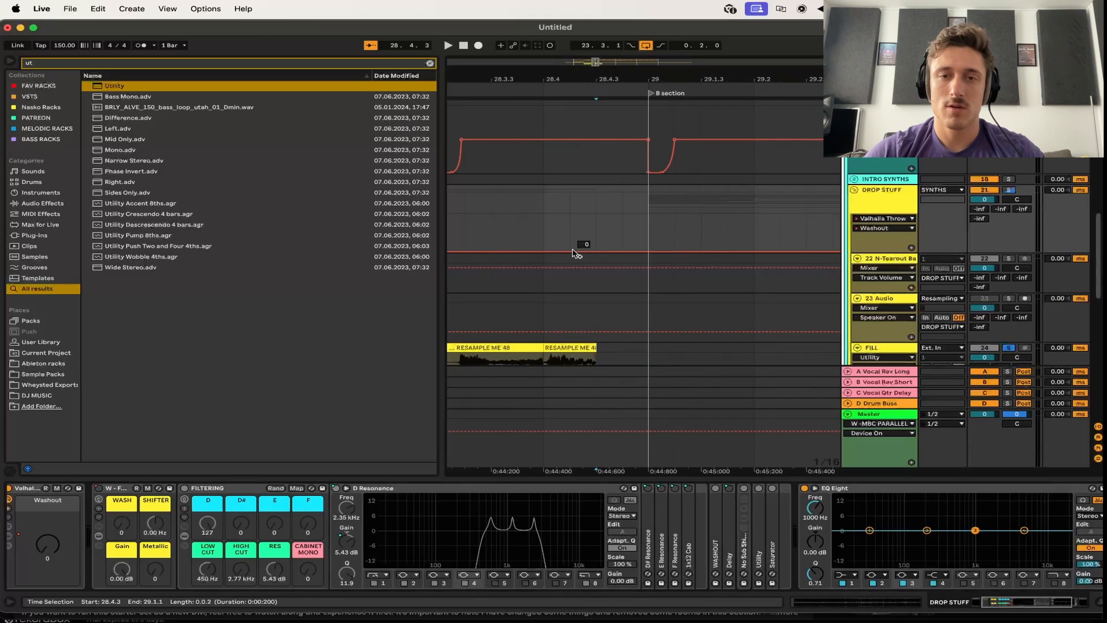
click(642, 251)
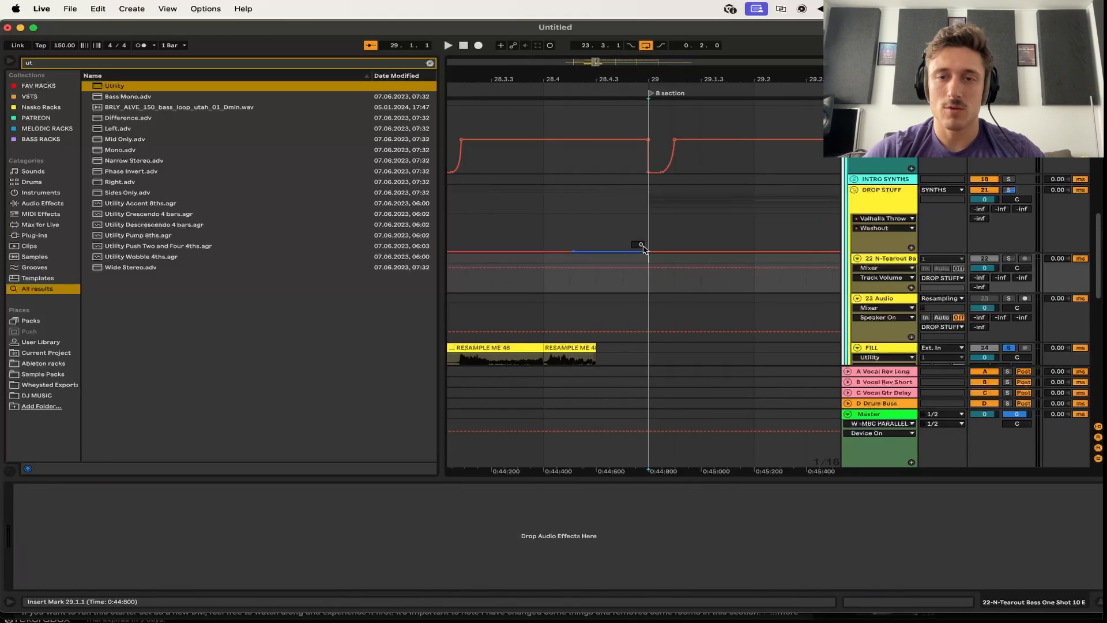
drag(643, 249, 648, 234)
scroll(648, 227, down, 4)
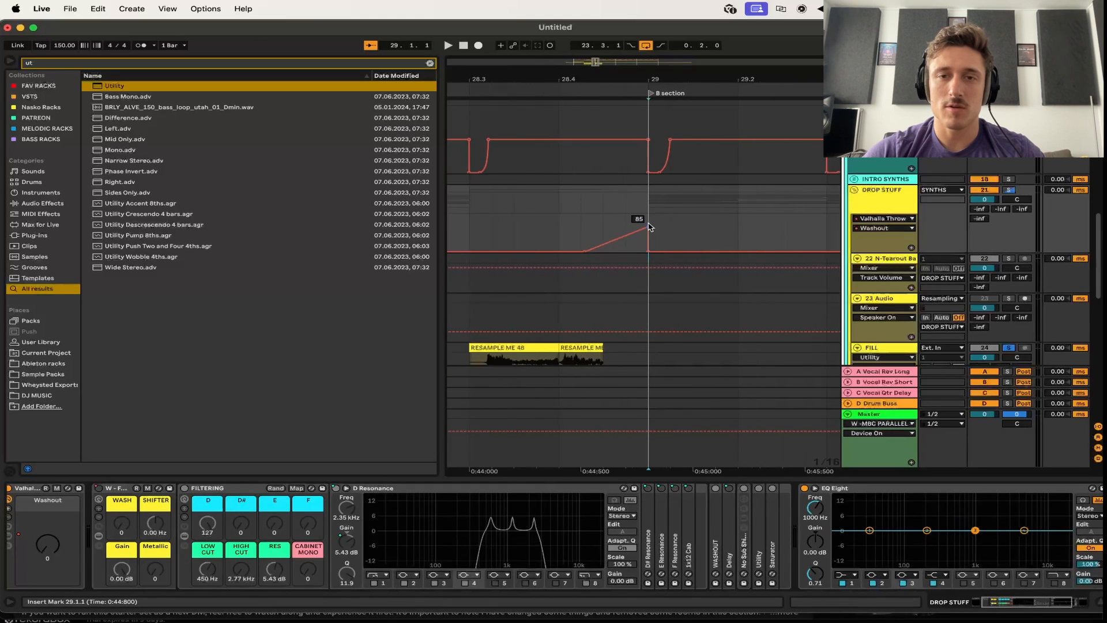
Audition the fill with its washout ramp from 28.3.1 and hide the automation lanes
click(538, 237)
key(space)
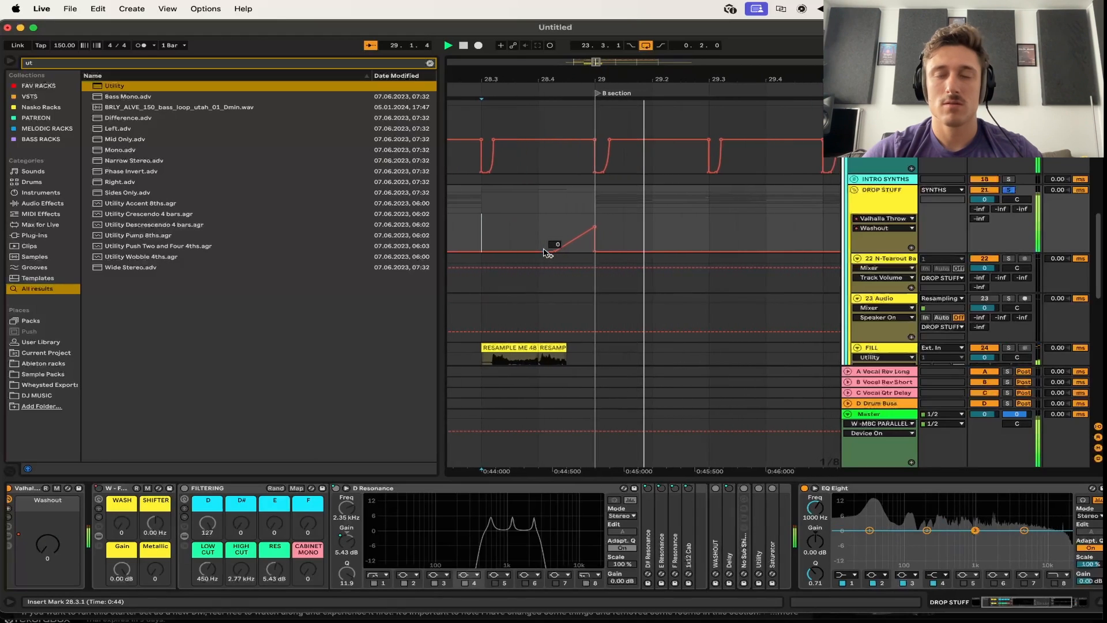
key(space)
key(a)
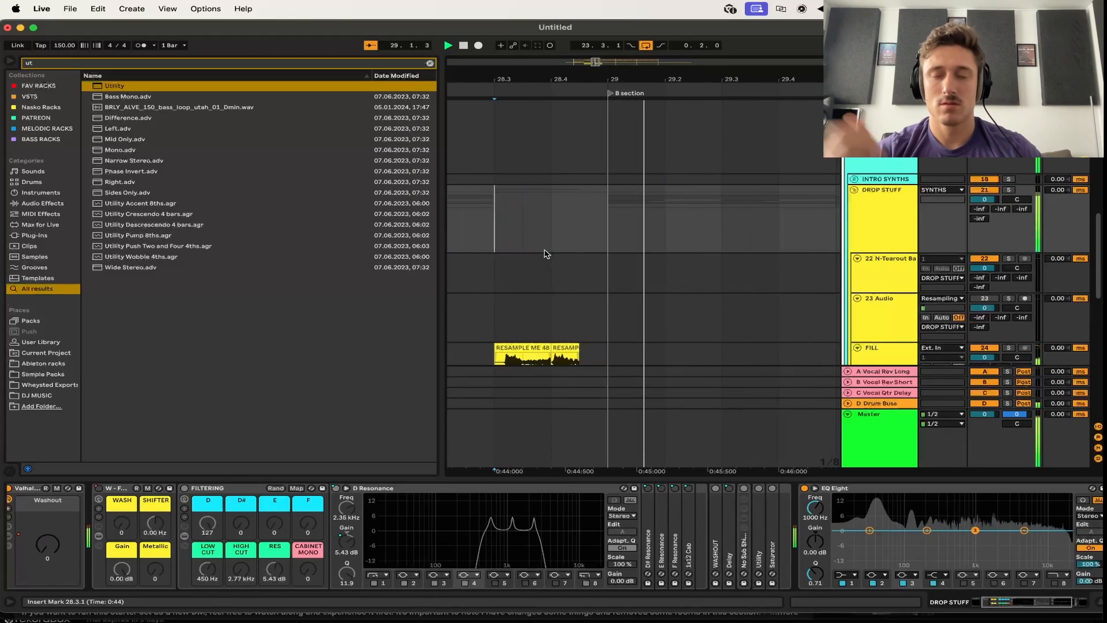
scroll(547, 253, down, 5)
key(space)
scroll(545, 251, left, 2)
scroll(544, 246, down, 5)
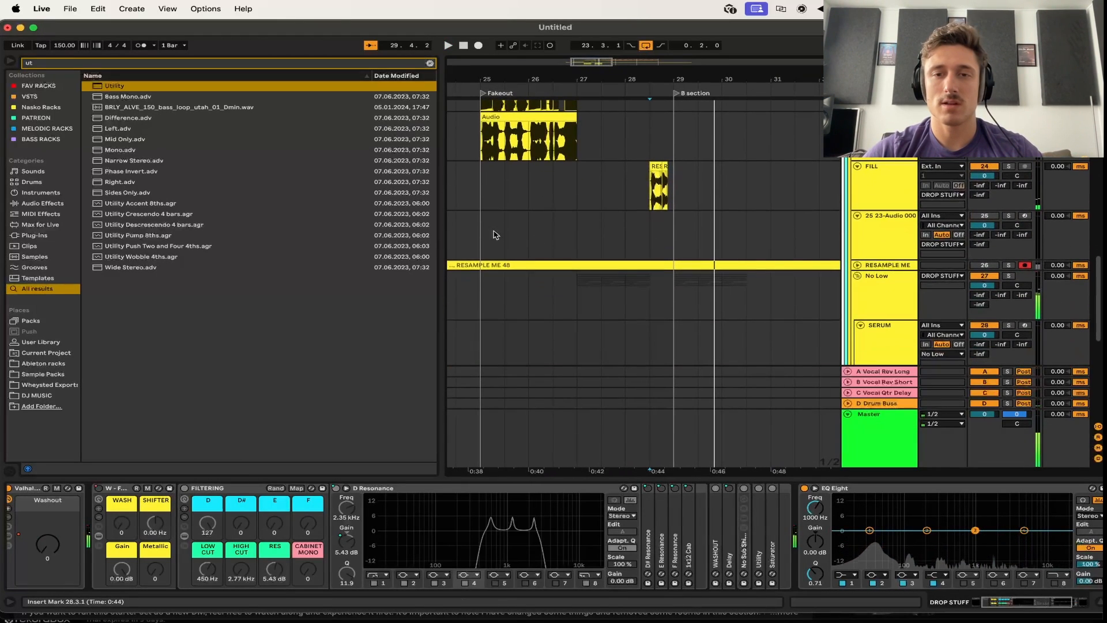
Delete the 23-Audio 0001 Sampler track while playing the drop from 25.1.1
key(space)
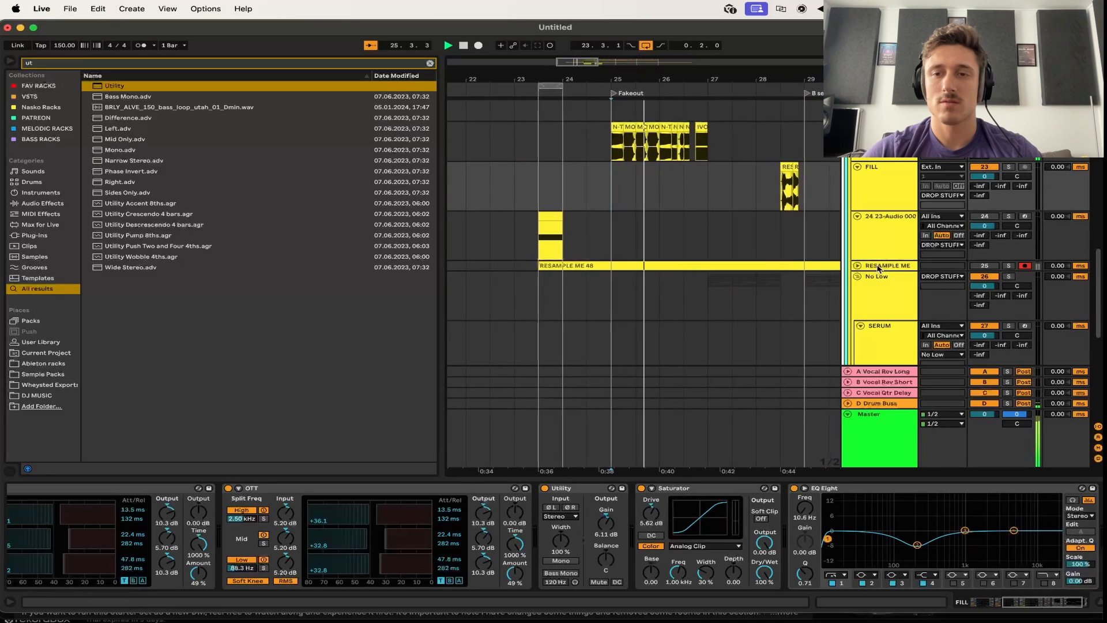
click(872, 230)
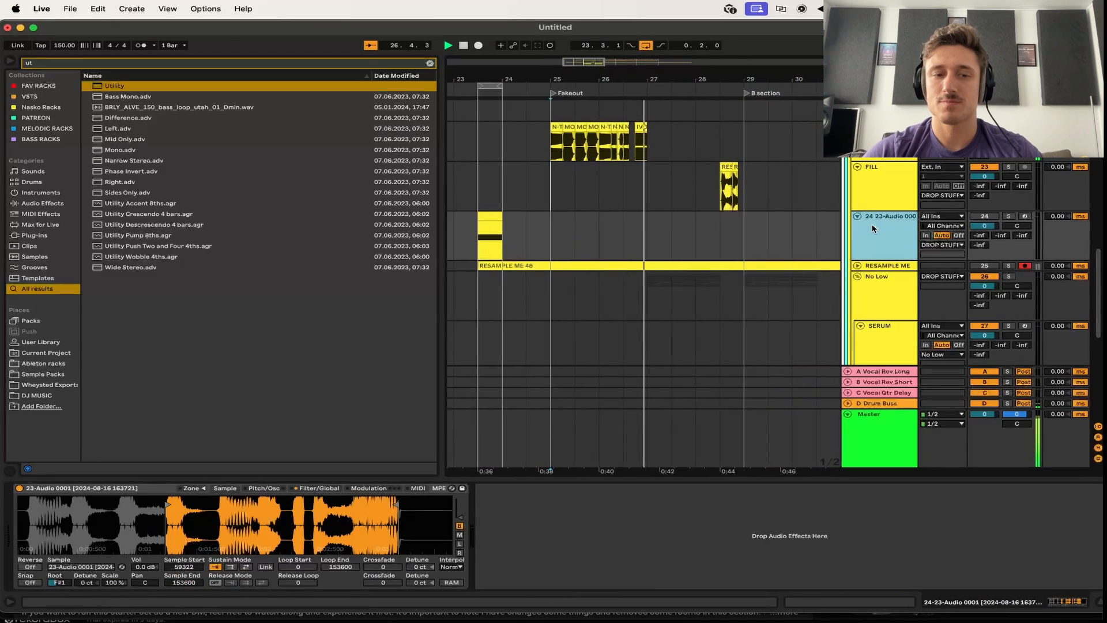
key(Delete)
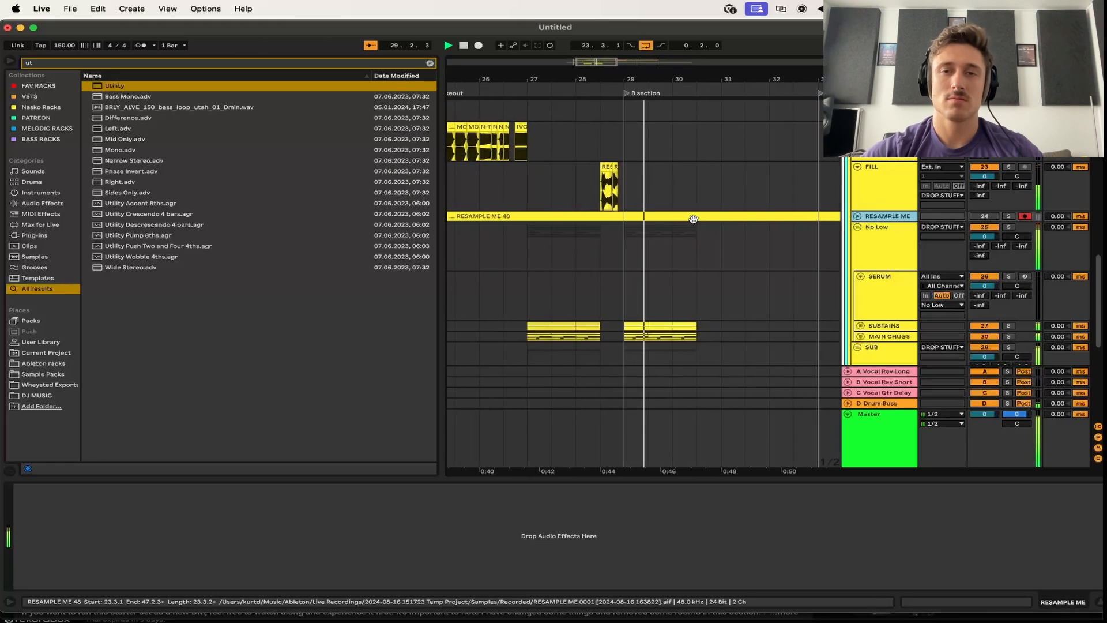
scroll(636, 212, up, 8)
key(space)
scroll(636, 215, down, 5)
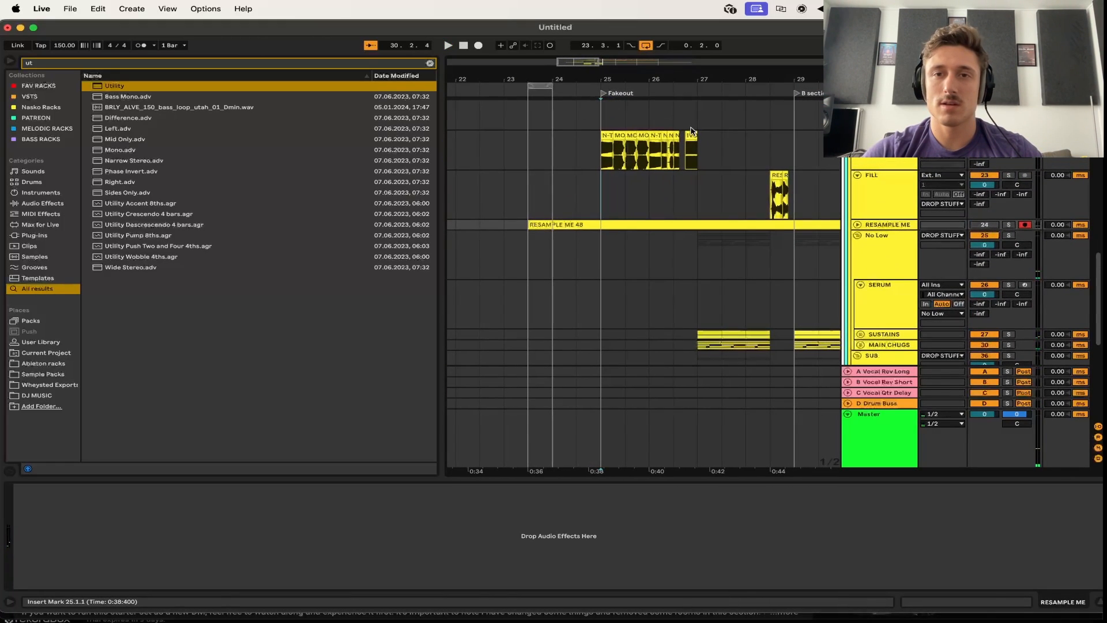
Copy the IVORY bass fill from 26.4.1 to 30.3.1, extend it to 31.1.1 and audition it soloed
click(691, 130)
scroll(689, 145, right, 5)
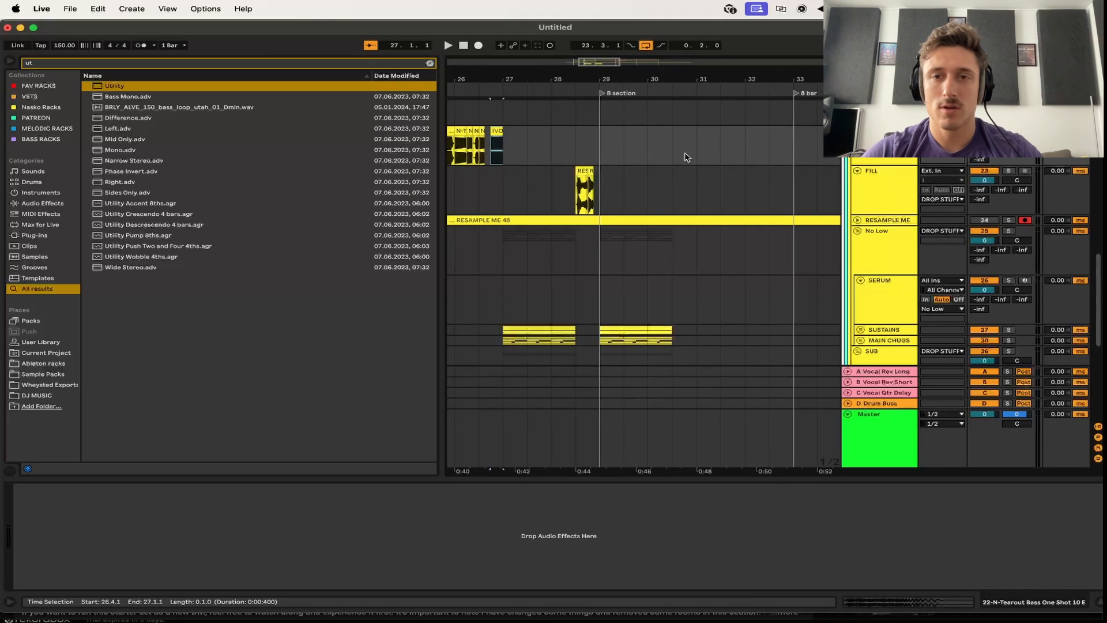
scroll(682, 156, up, 5)
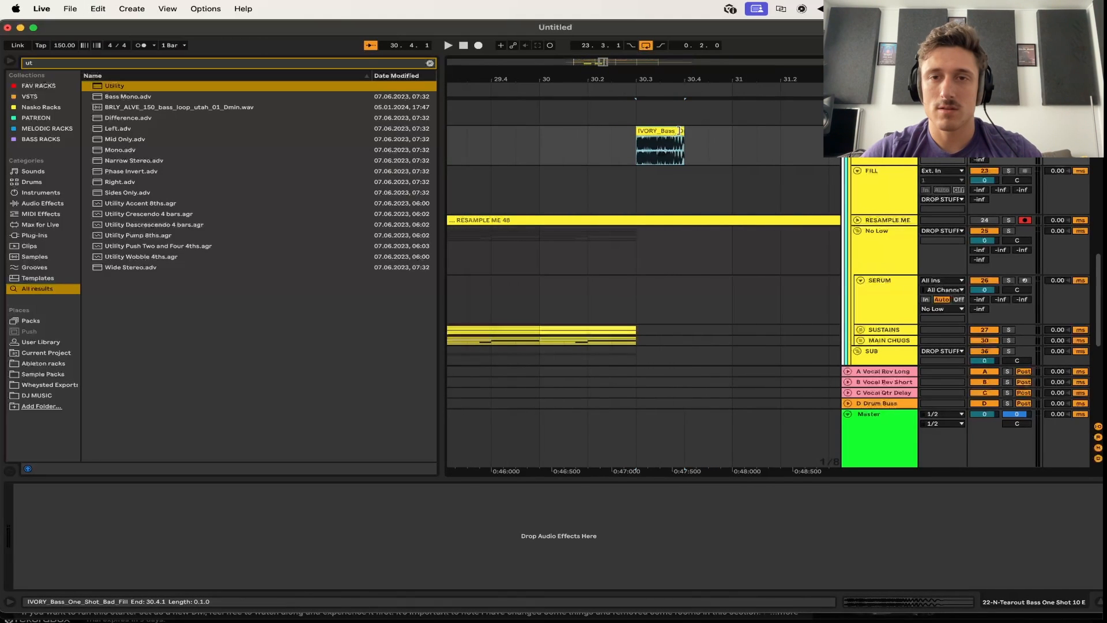
key(s)
key(space)
key(space)
key(space)
Ramp the DROP STUFF Washout automation up from 30.4.1 to 31.1.1 over the IVORY fill's tail
key(a)
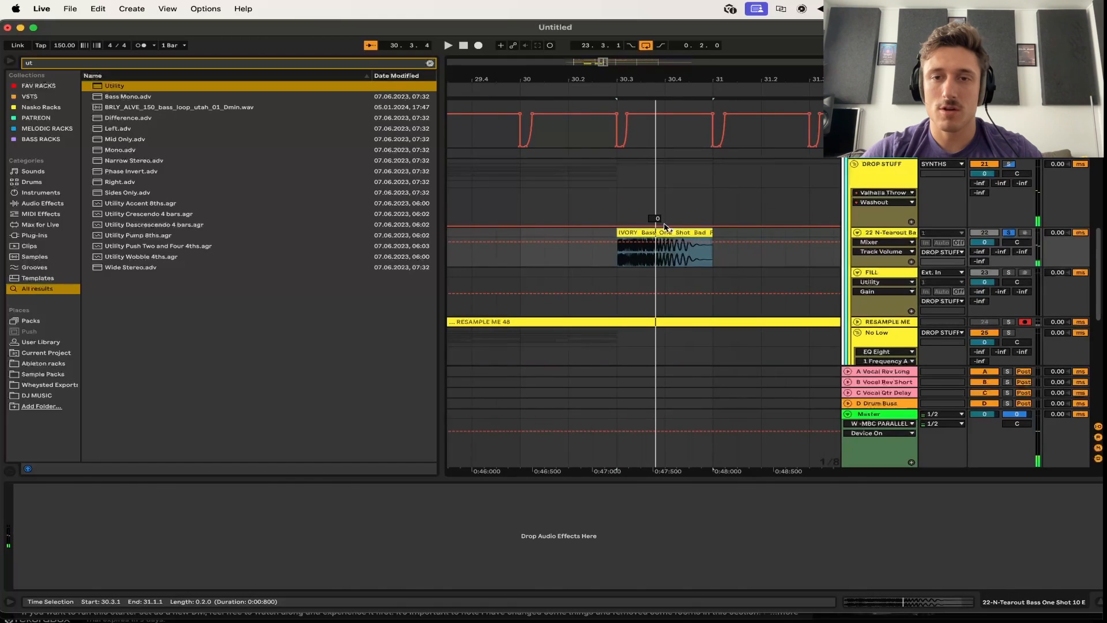
click(713, 230)
click(713, 225)
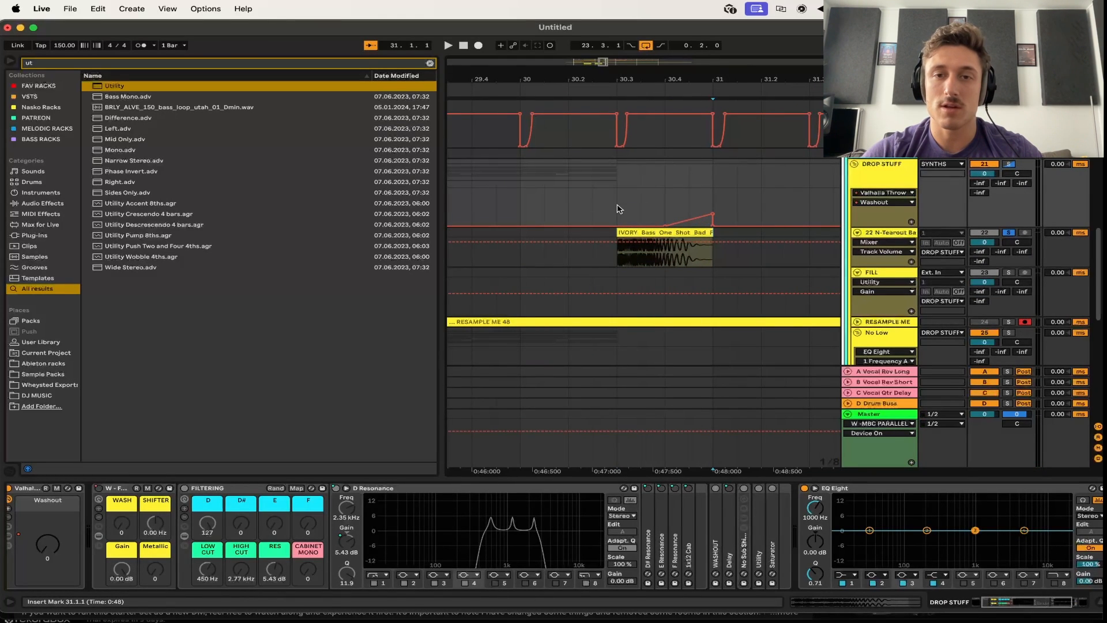
key(space)
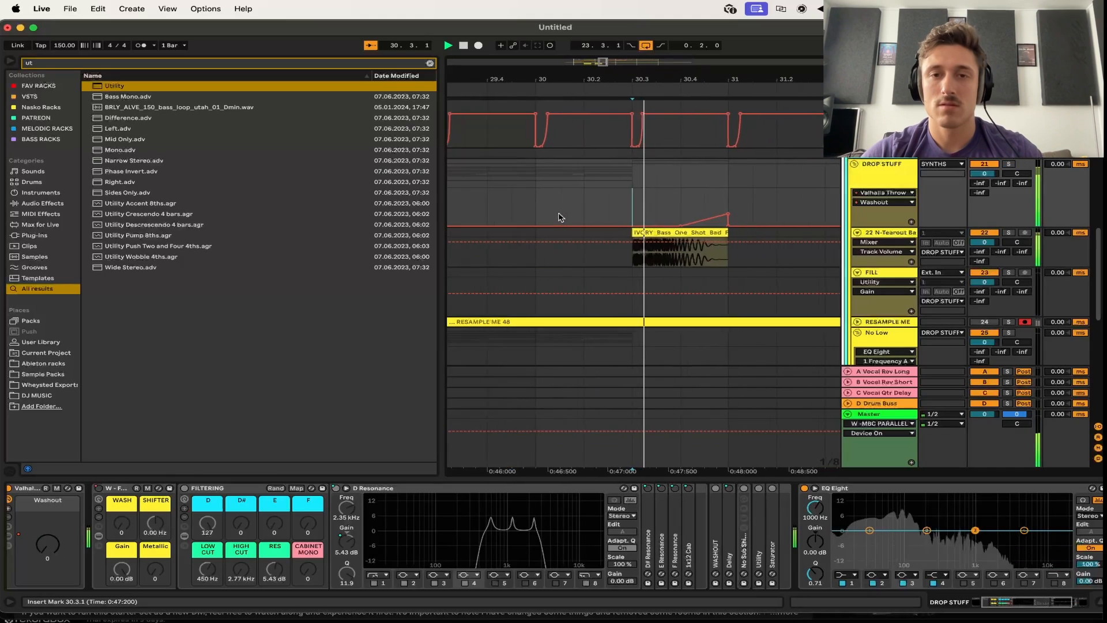
Play the IVORY fill and raise the peak of its Washout ramp at 31.1.1 to about 59
key(a)
key(a)
key(a)
key(space)
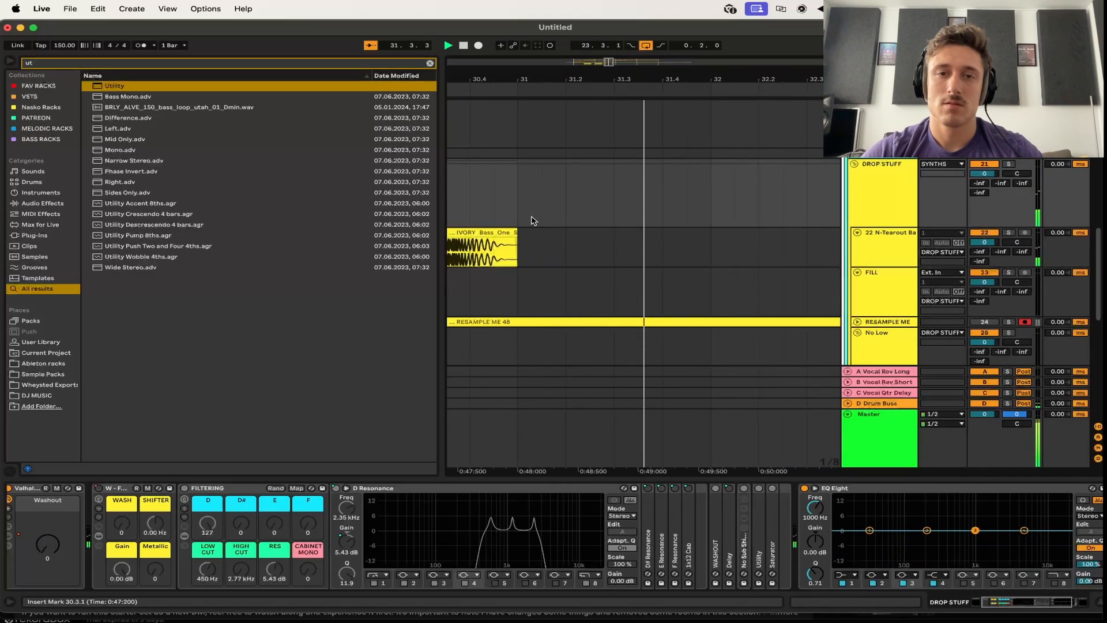
key(space)
key(a)
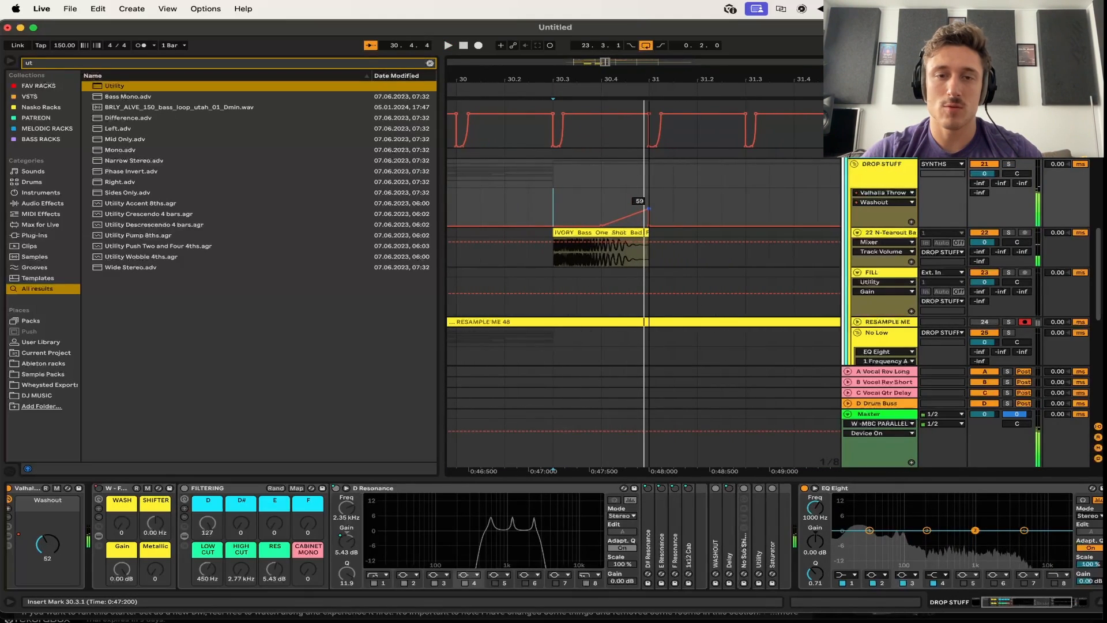
Hide the automation lanes and audition the IVORY fill with its washout from 30.2.1 and 30.2.3
key(space)
key(a)
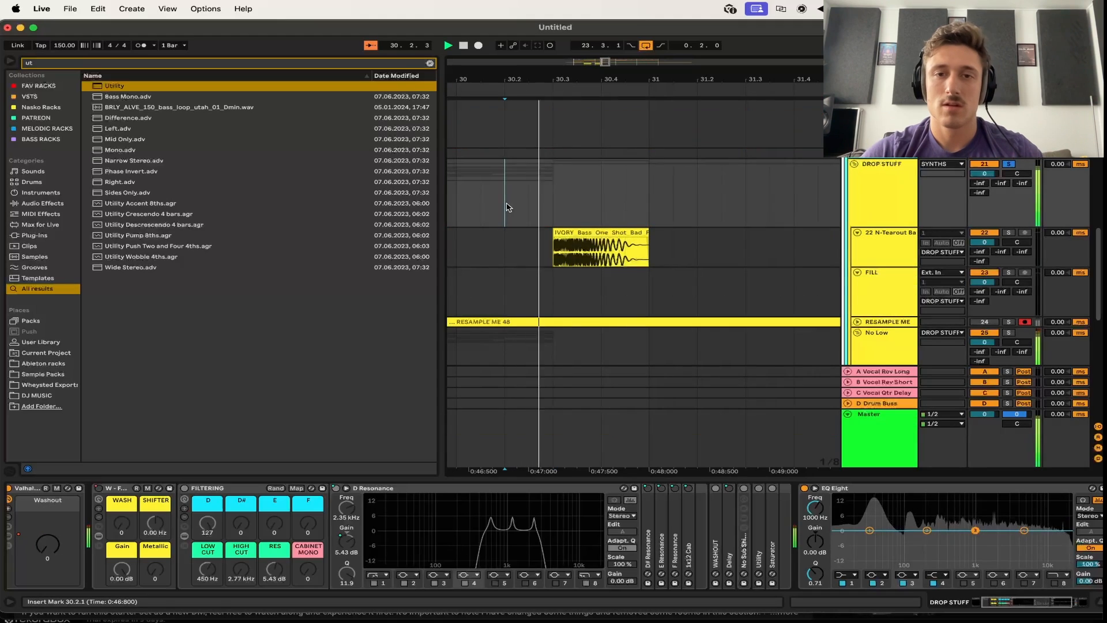
click(599, 249)
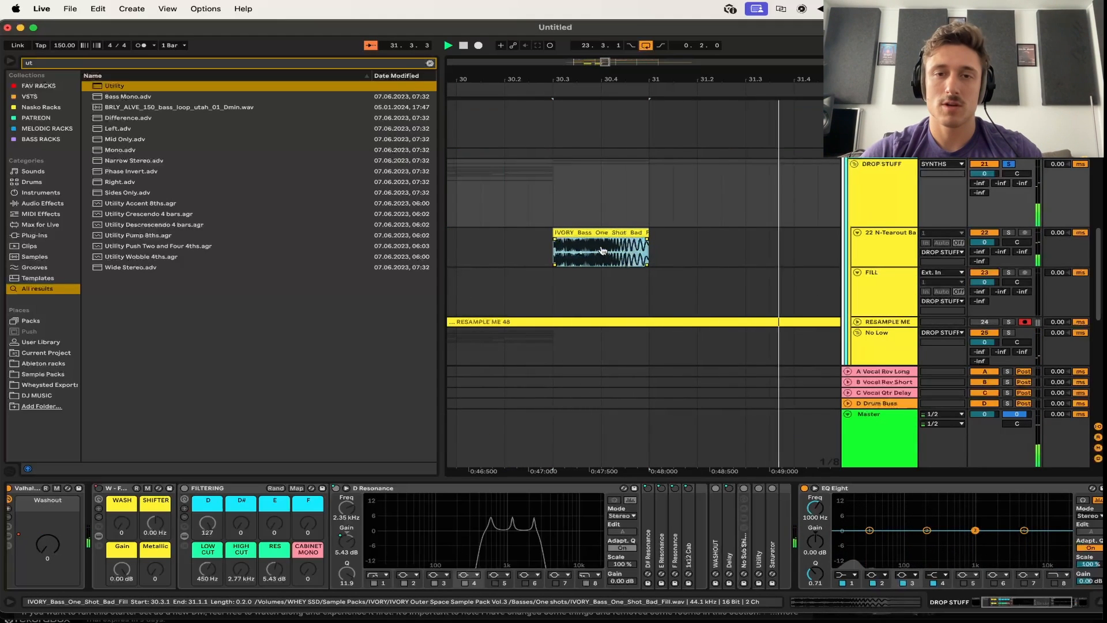
click(528, 211)
key(space)
key(space)
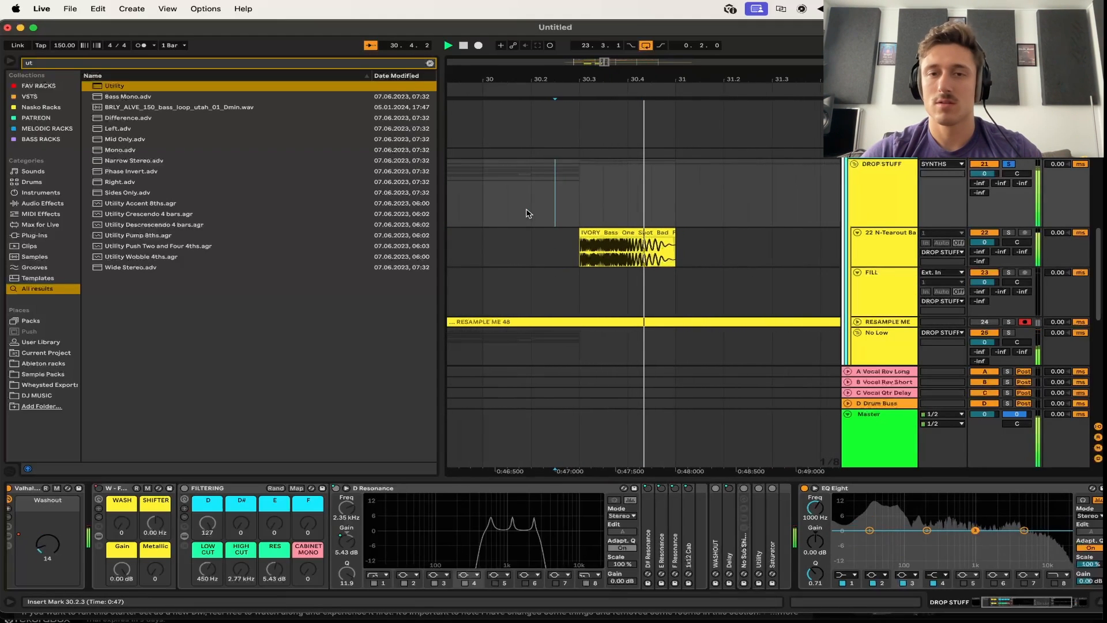
scroll(537, 217, down, 5)
key(space)
scroll(584, 264, down, 5)
scroll(584, 264, down, 1)
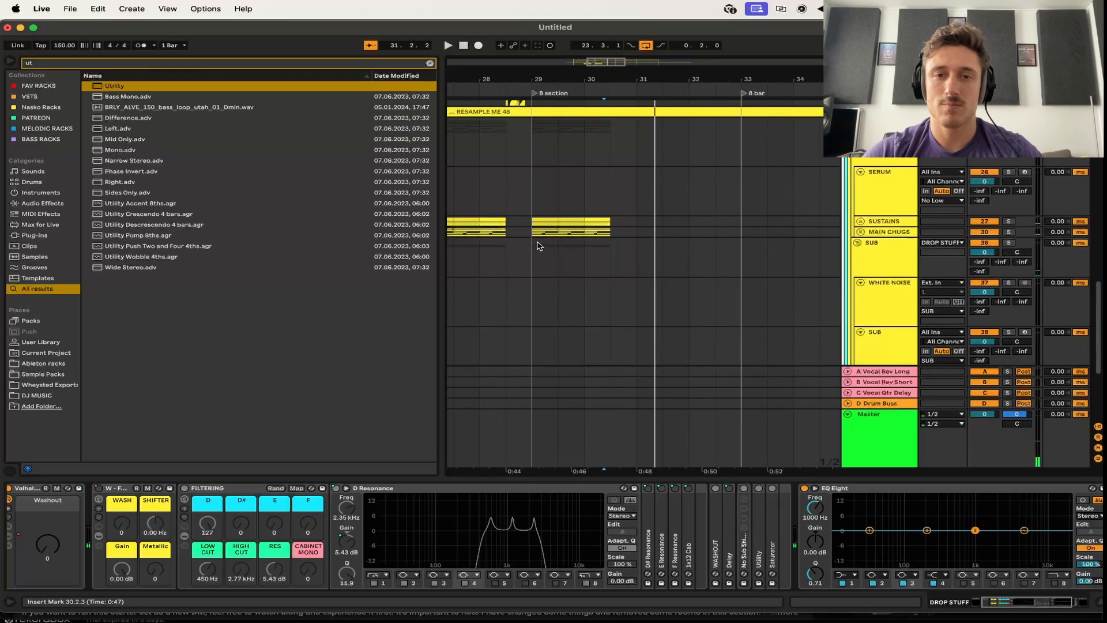
Repeat the drop layers from 29.1.1 at 31.1.1, one bar long, and play the drop from 23.1.1
click(626, 220)
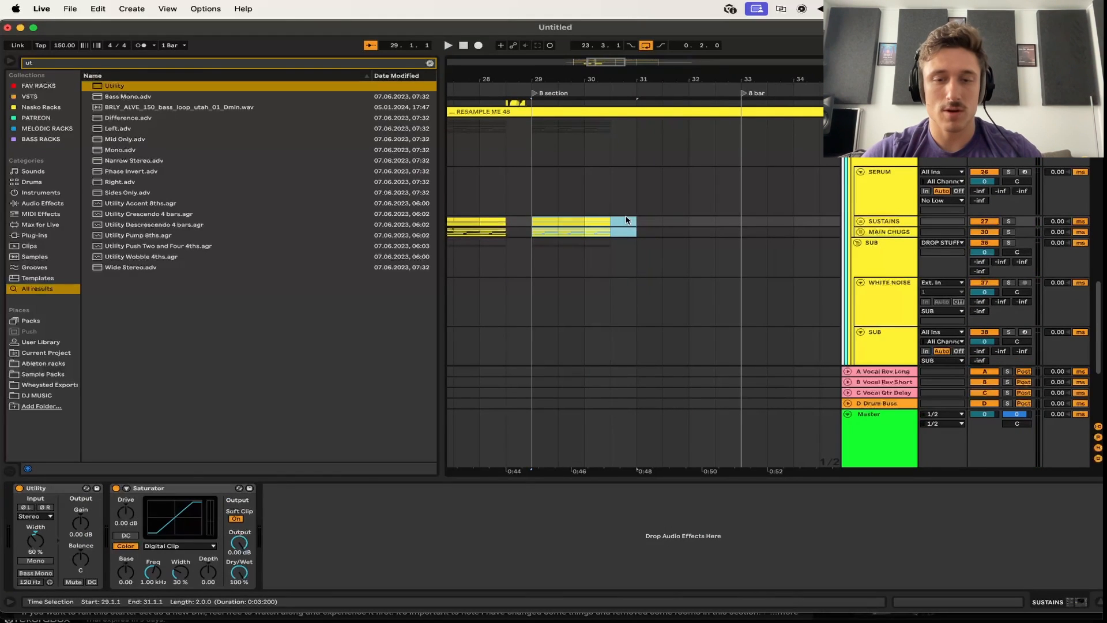
key(space)
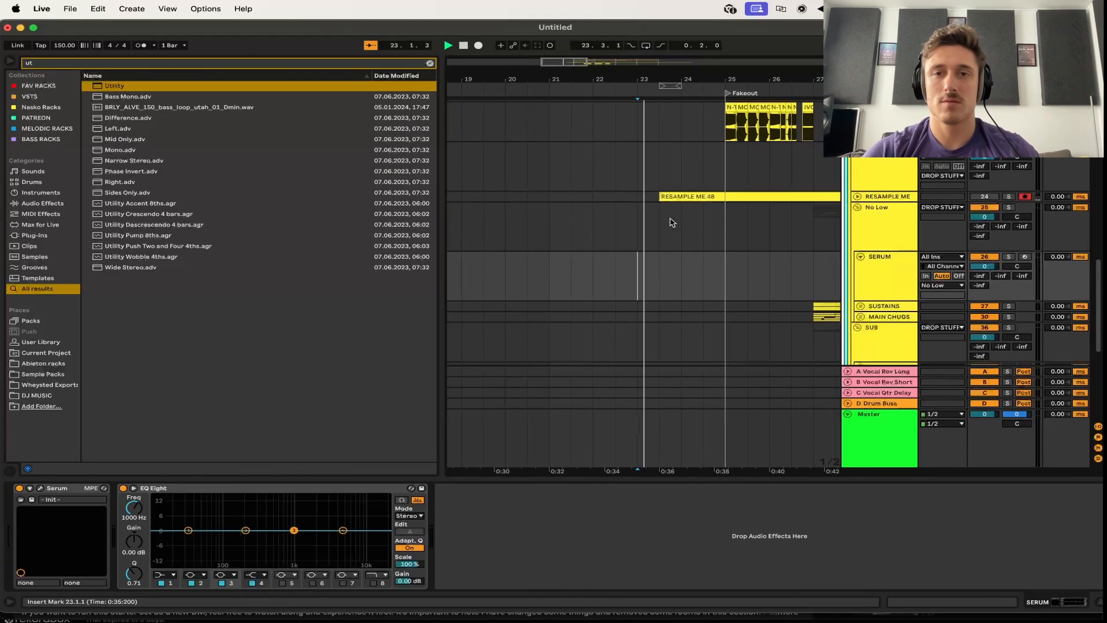
scroll(680, 227, right, 3)
scroll(682, 229, up, 1)
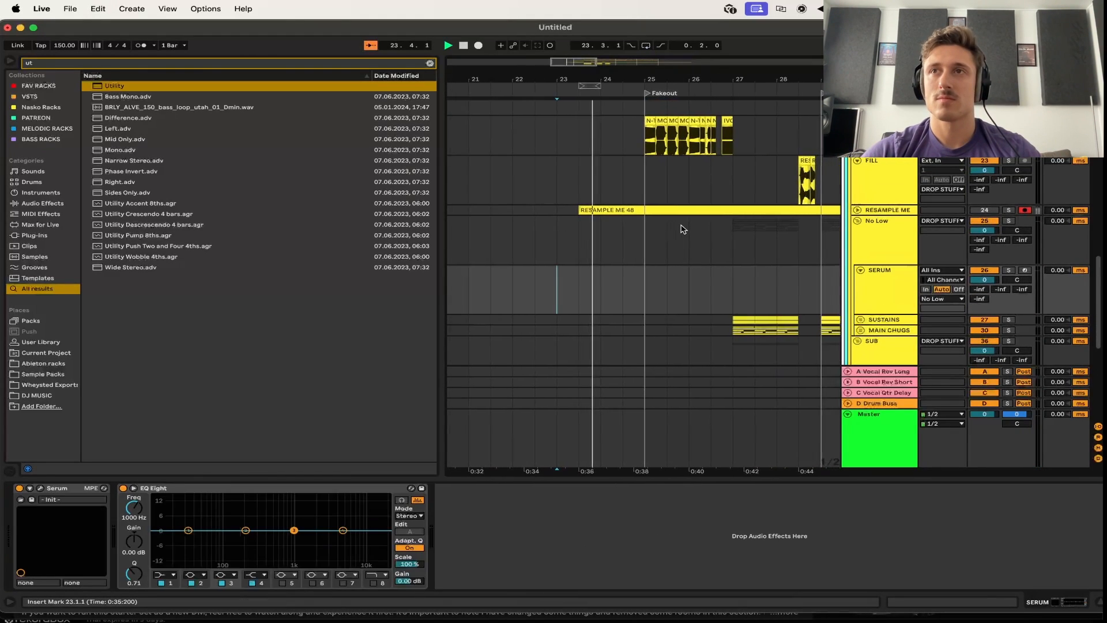
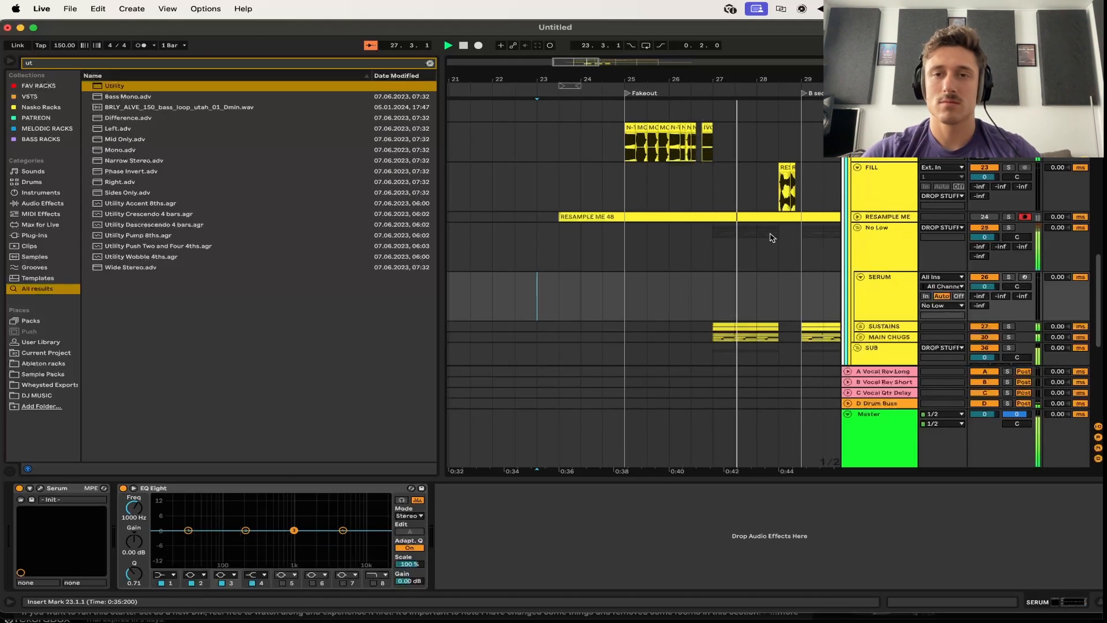
scroll(750, 235, right, 5)
scroll(738, 233, down, 1)
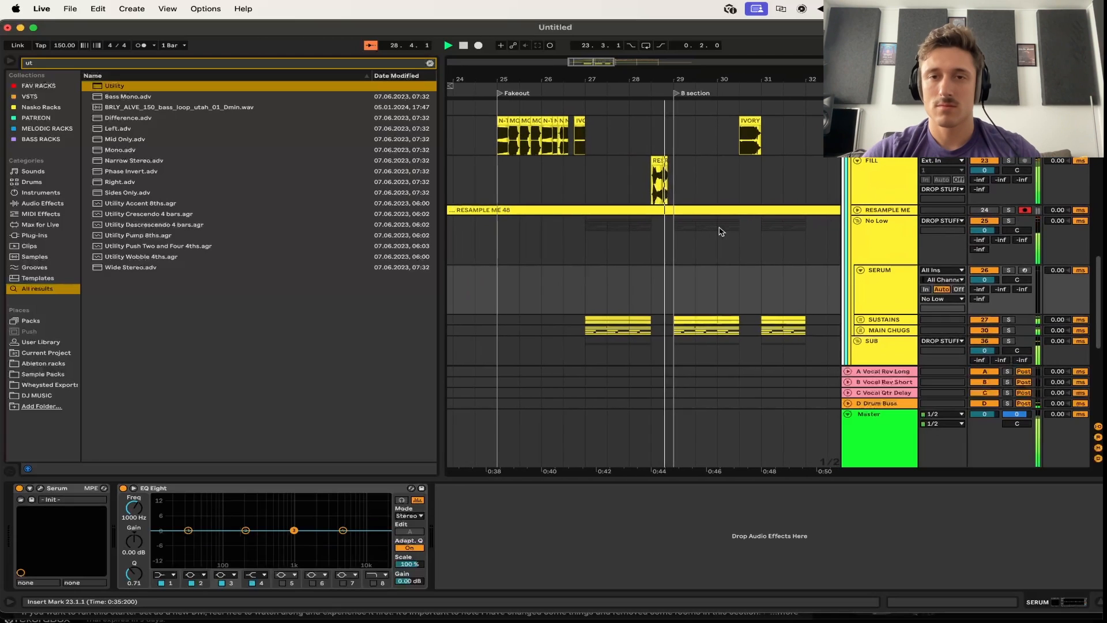
scroll(719, 231, right, 5)
scroll(719, 228, up, 1)
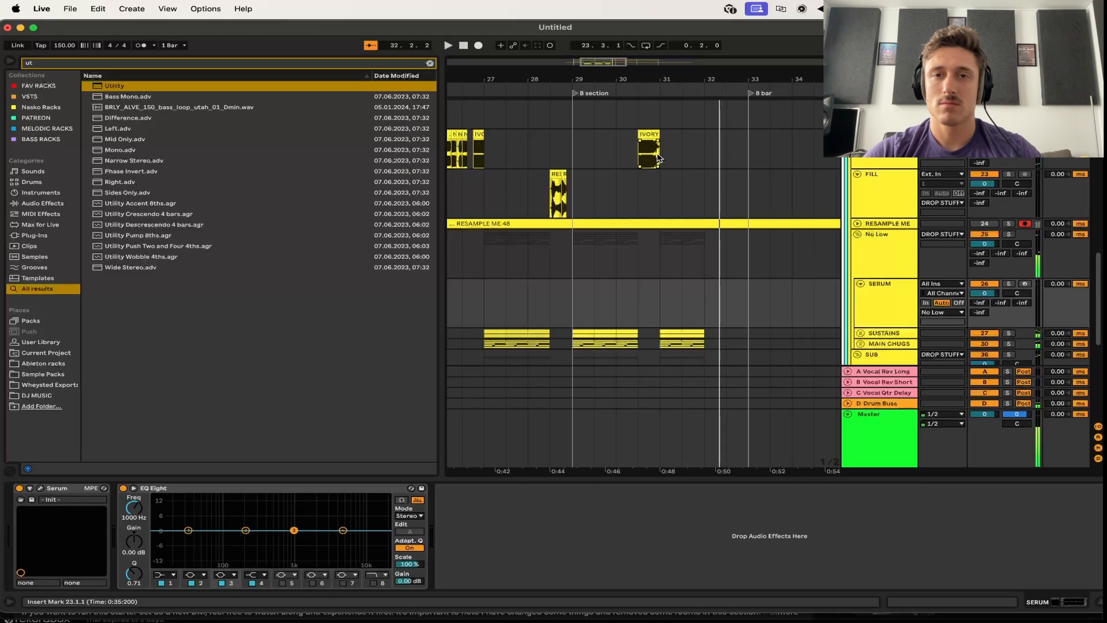
Audition the IVORY fill soloed from 30.3.1 and in the full mix from 30.2.1
scroll(660, 159, up, 5)
click(578, 153)
key(space)
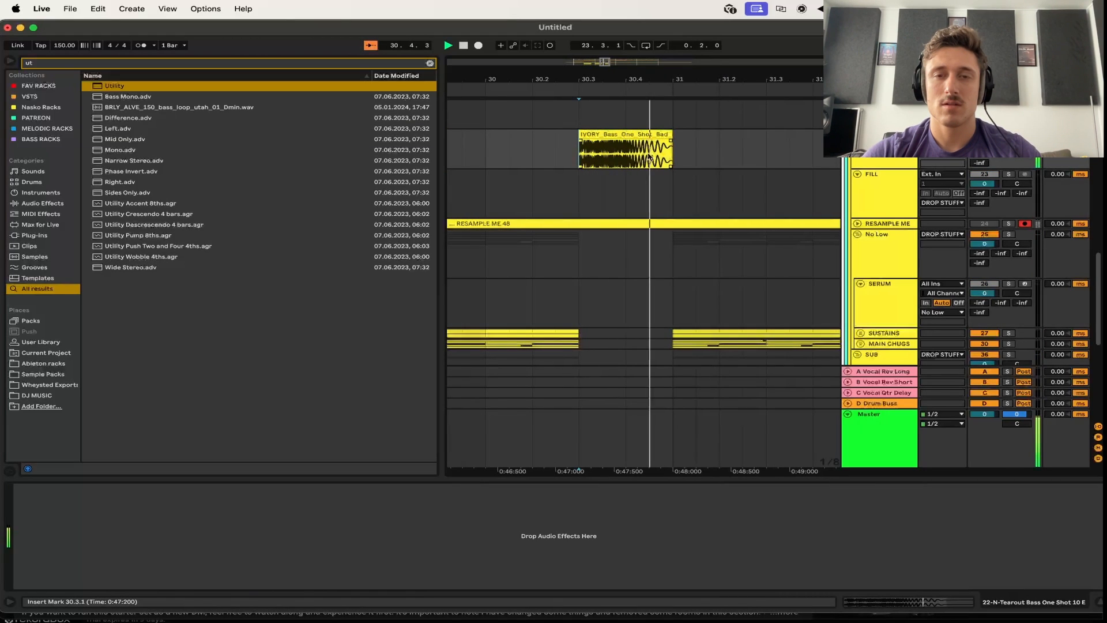
key(space)
key(space)
key(space)
click(544, 157)
key(s)
key(space)
scroll(598, 166, down, 5)
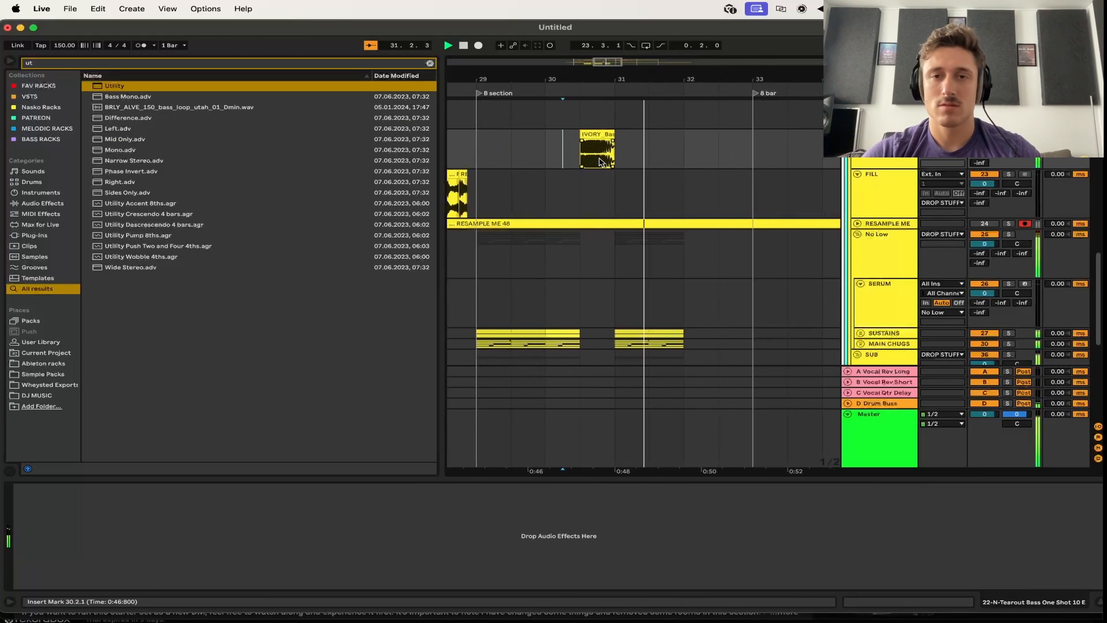
Copy the Dead Weight - Retaliation section at 24.1.1–25.1.1 on R Track to 32.1.1 and play it from 31.3.1
scroll(599, 163, down, 3)
scroll(600, 162, up, 4)
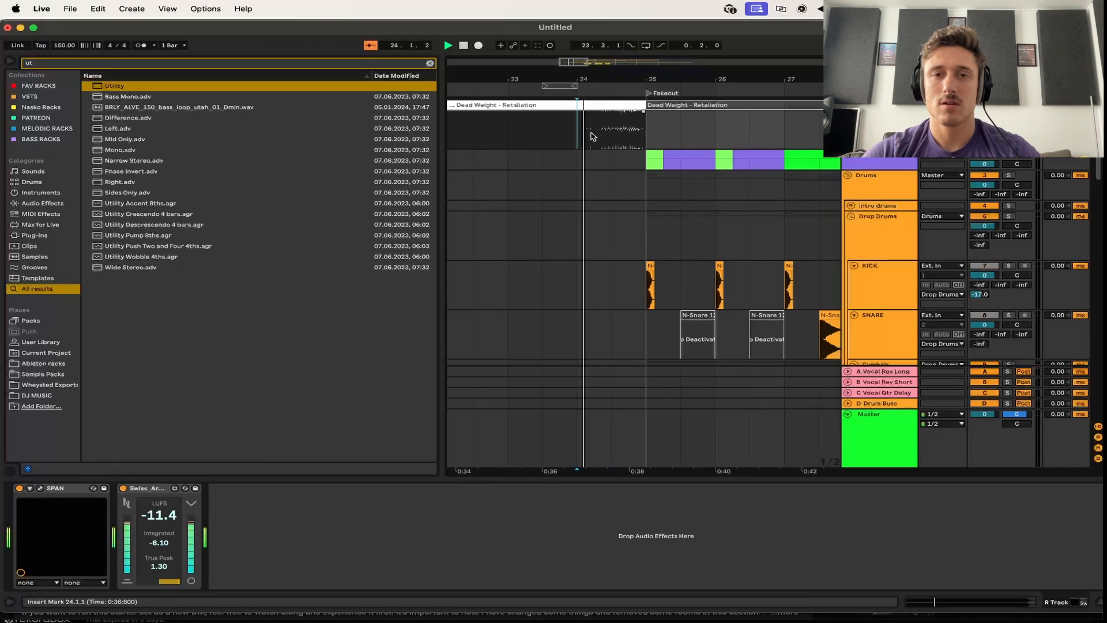
scroll(633, 134, right, 10)
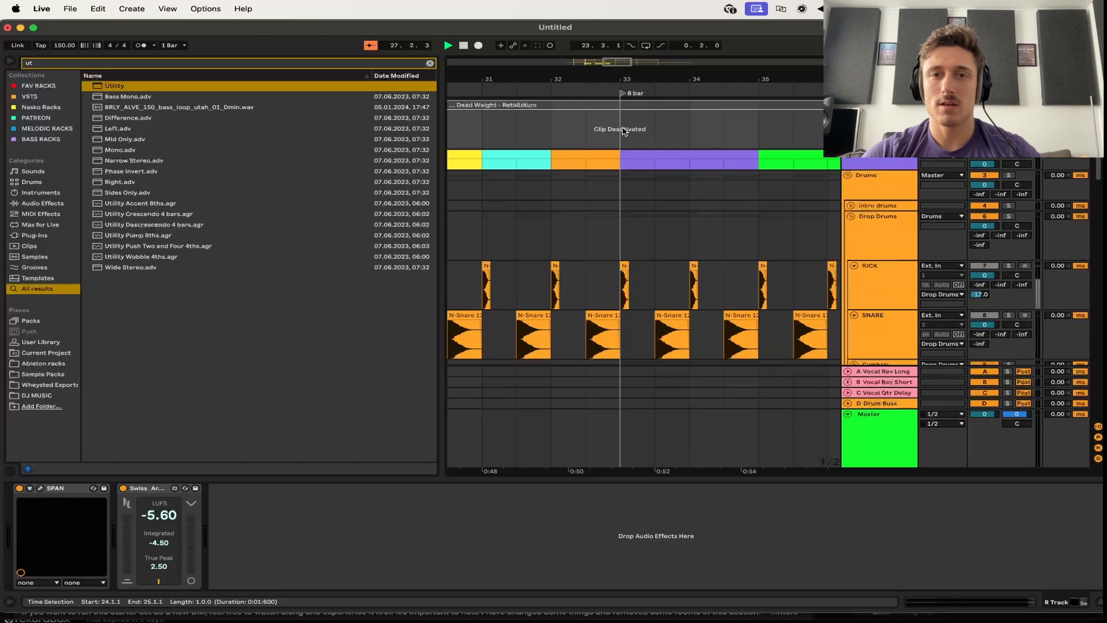
scroll(558, 133, left, 3)
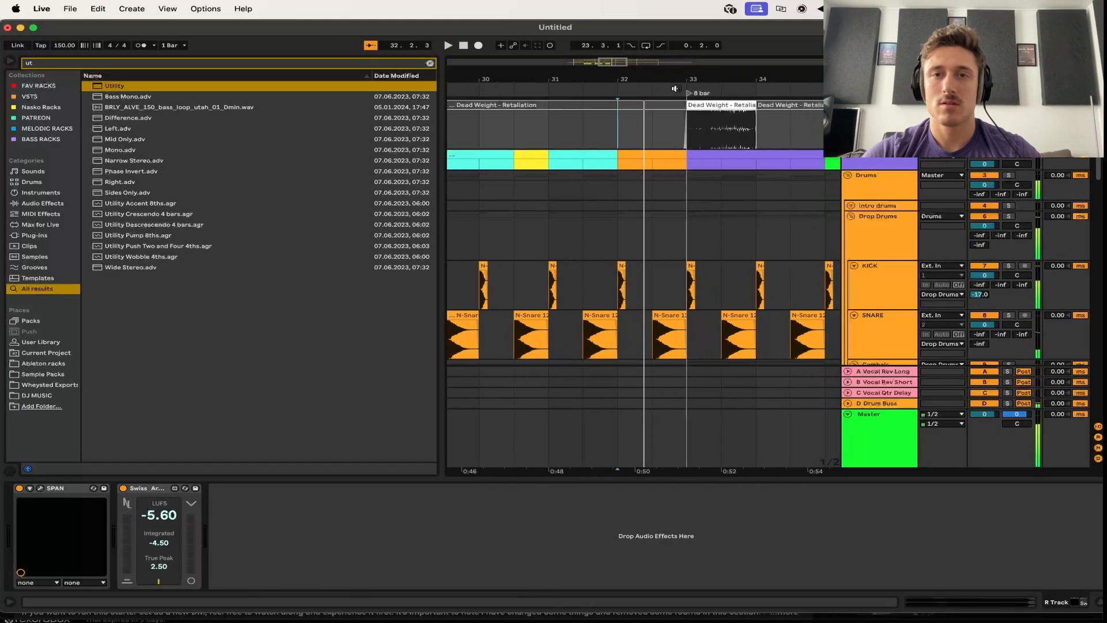
click(658, 109)
drag(657, 110, 631, 111)
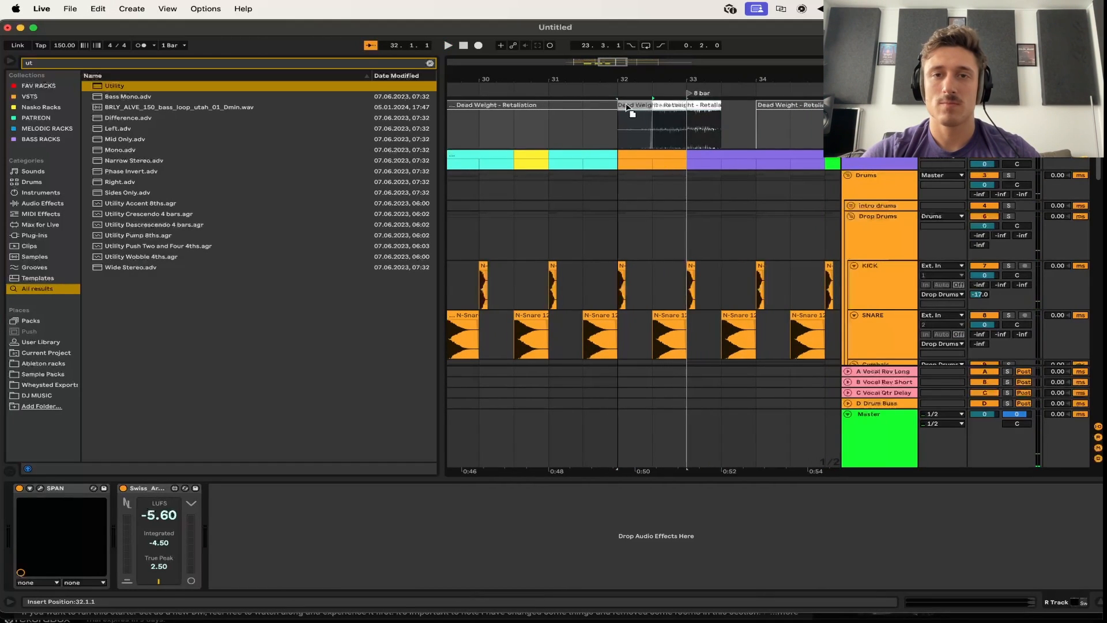
click(588, 124)
key(space)
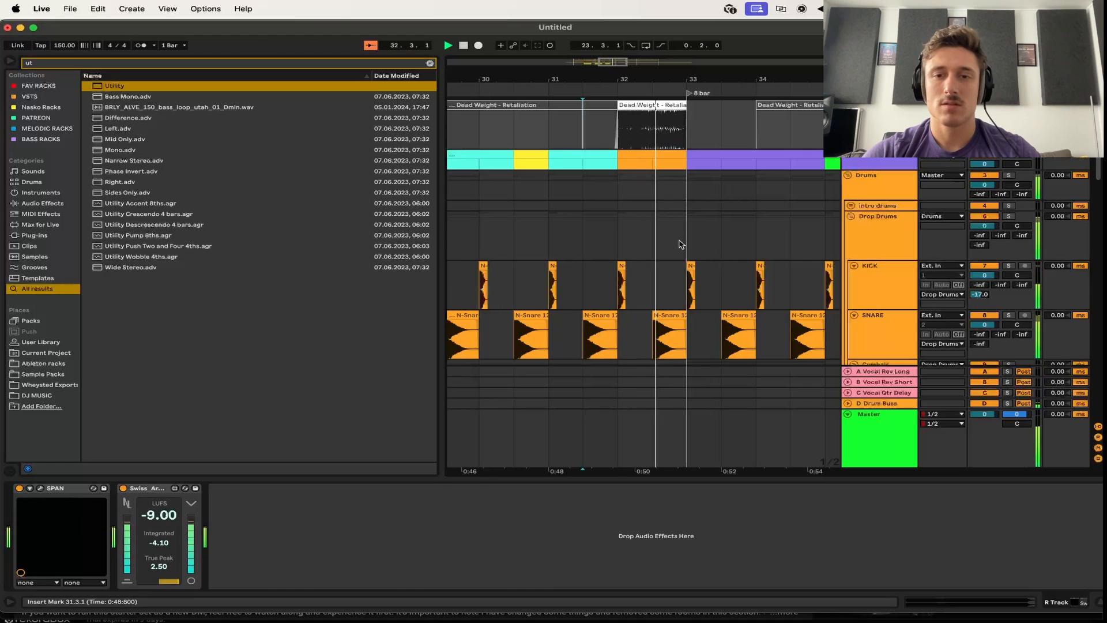
Delete the N-Snare 12 hit at 32.3.1 on the SNARE track and play the section from 31.3.1
click(669, 353)
key(Delete)
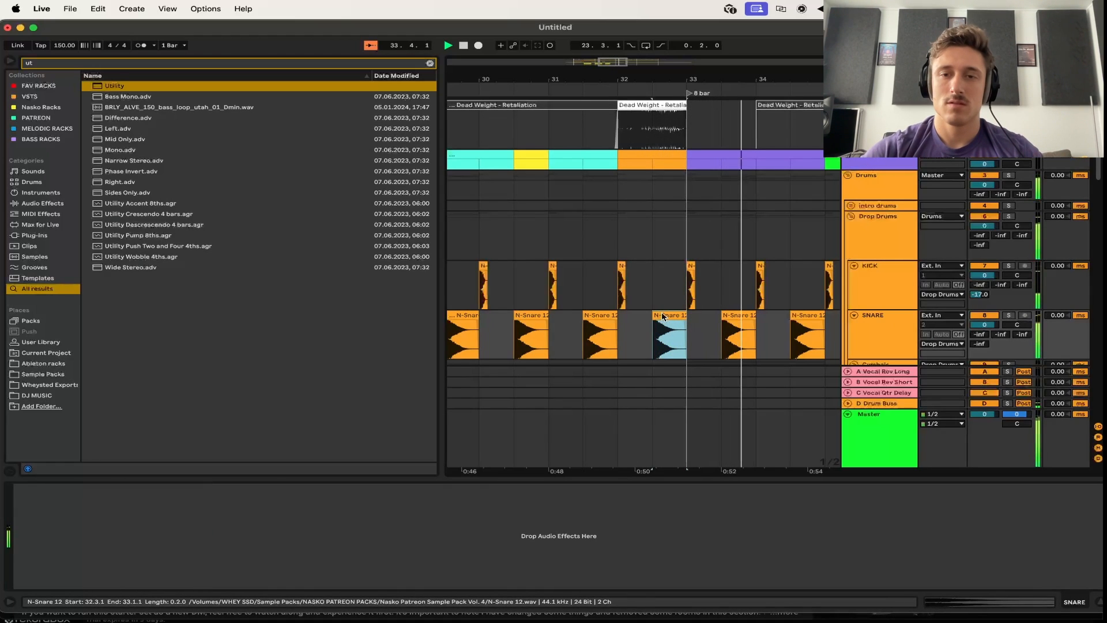
click(568, 282)
key(space)
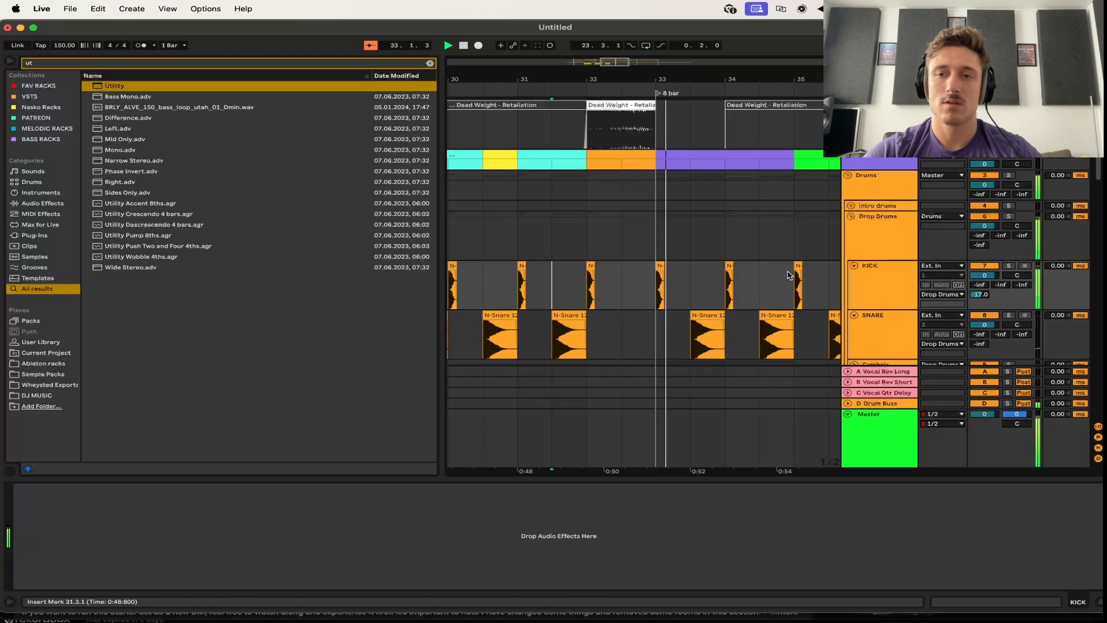
Copy the SC Utility device from the SYNTHS group onto R Track and play the section from 31.1.1
scroll(818, 242, down, 8)
click(880, 159)
scroll(880, 173, down, 6)
click(879, 185)
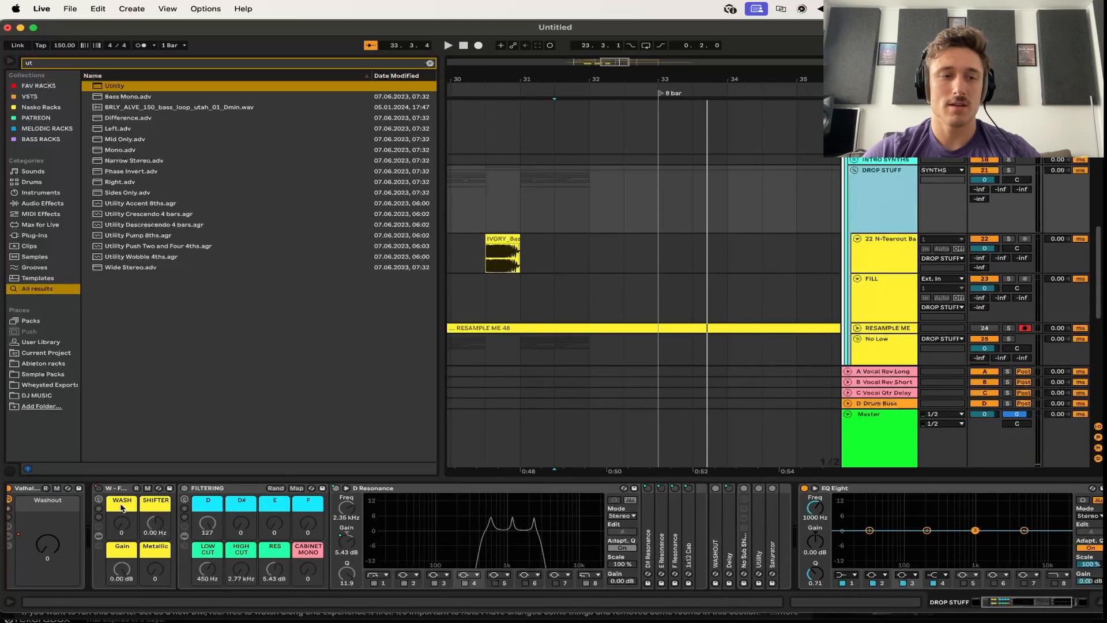
scroll(128, 512, right, 3)
scroll(128, 512, left, 5)
click(881, 129)
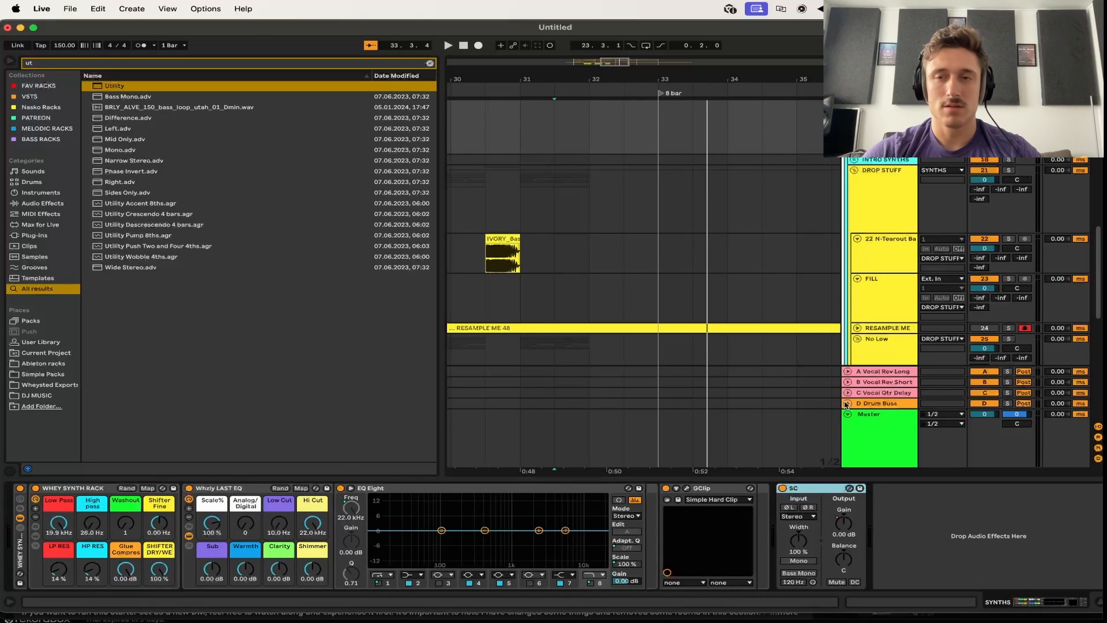
scroll(808, 306, up, 15)
click(878, 110)
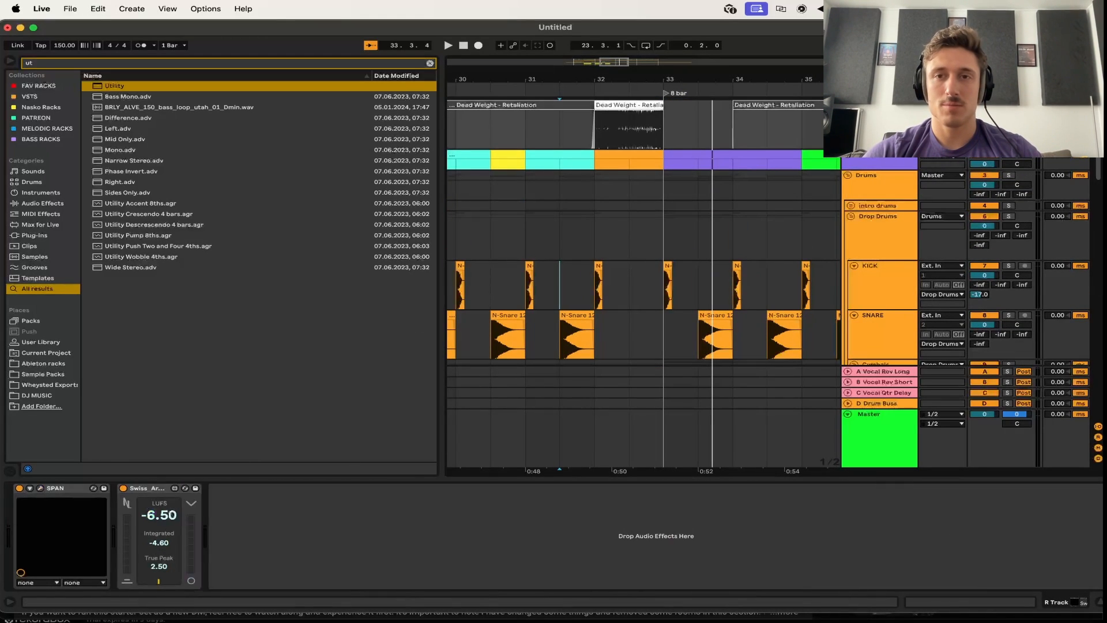
key(space)
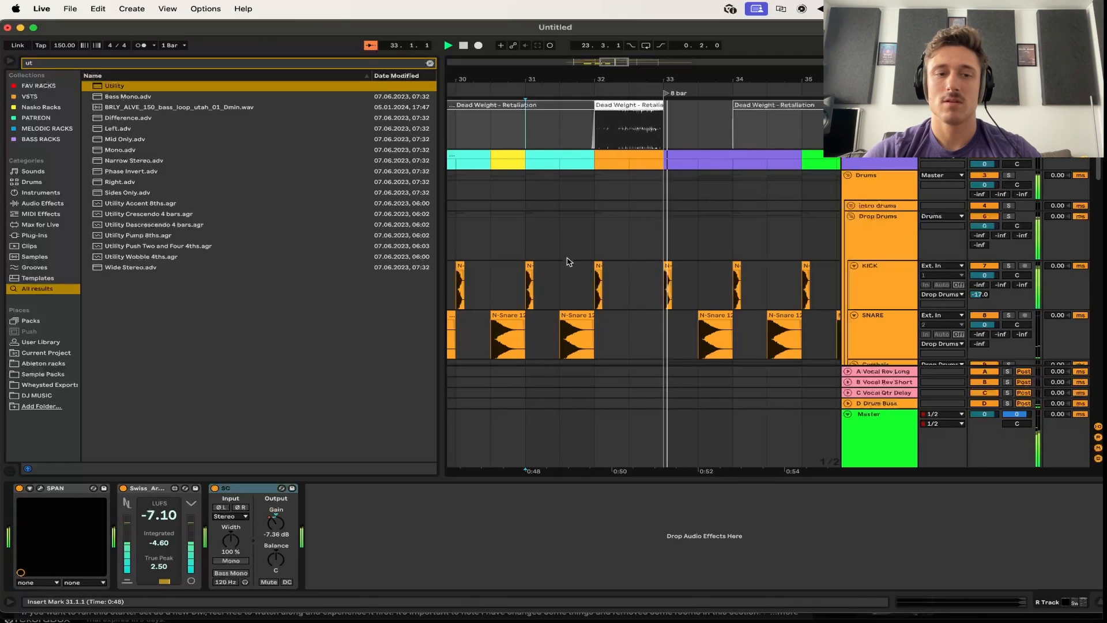
Remove the SC Gain ducking within the bar 32 Dead Weight clip on R Track and play the clip from 32.1.1
key(space)
click(278, 524)
key(a)
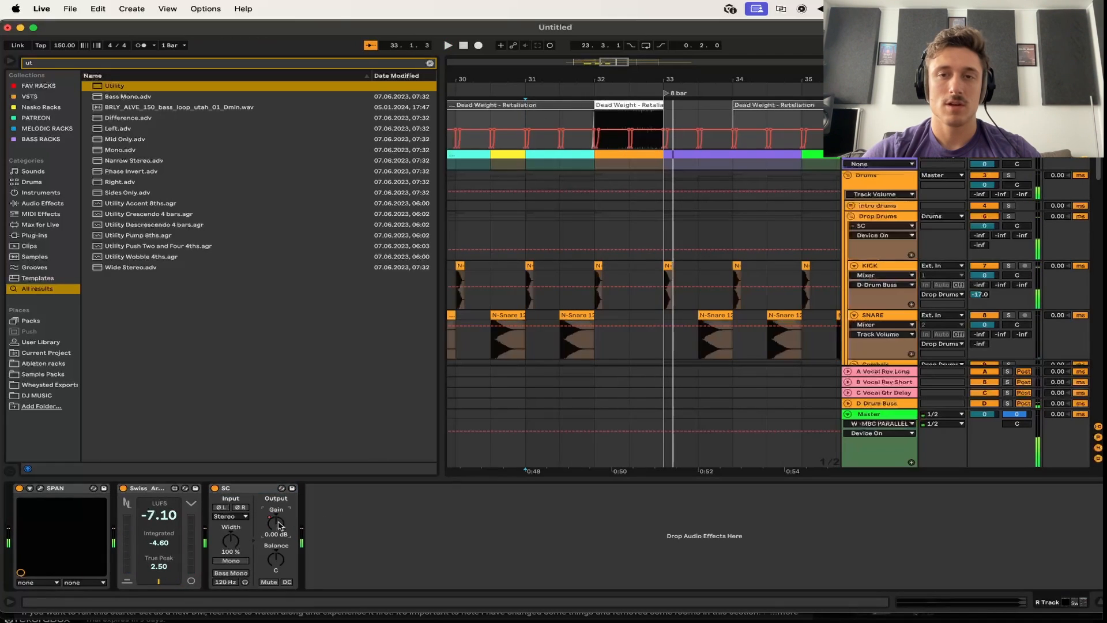
click(624, 155)
key(z)
drag(658, 120, 597, 121)
key(Delete)
click(468, 124)
key(a)
key(space)
key(x)
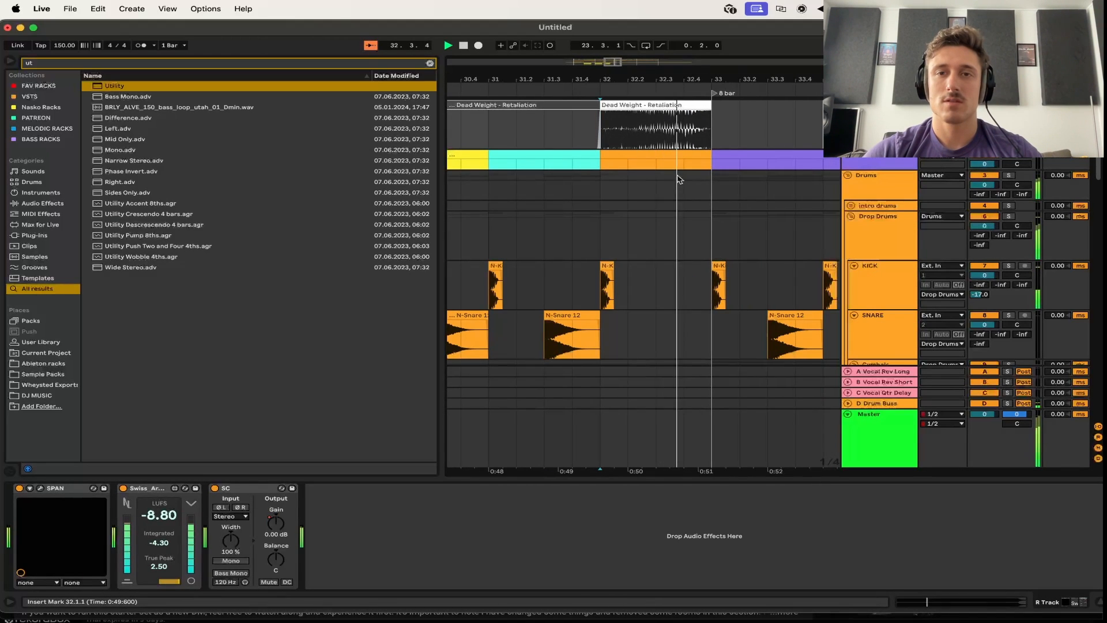
Copy the bass one-shots at 25.1.1–27.1.1 on the N-Tearout track to 33.1.1
scroll(678, 180, down, 4)
click(667, 208)
drag(667, 206, 695, 206)
scroll(626, 224, left, 5)
scroll(625, 224, down, 5)
click(585, 287)
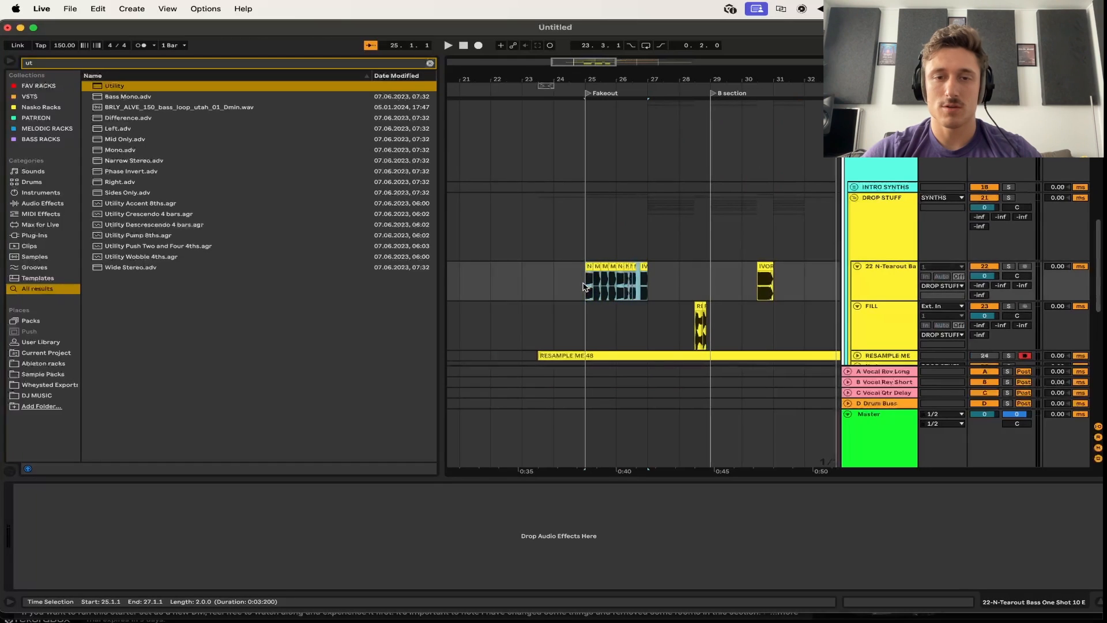
scroll(669, 298, right, 5)
key(super+v)
Copy the DROP STUFF Washout automation from 25.1.1–27.1.1 onto the one-shots at 33.1.1 and play them from 32.3.1
key(a)
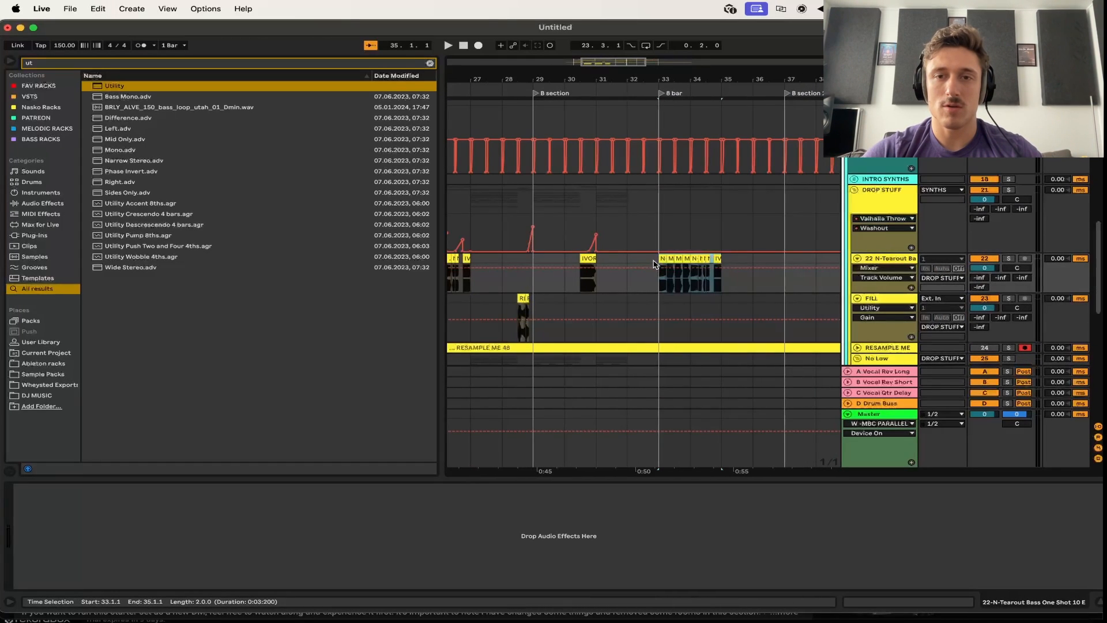
scroll(651, 241, left, 5)
drag(626, 236, 555, 237)
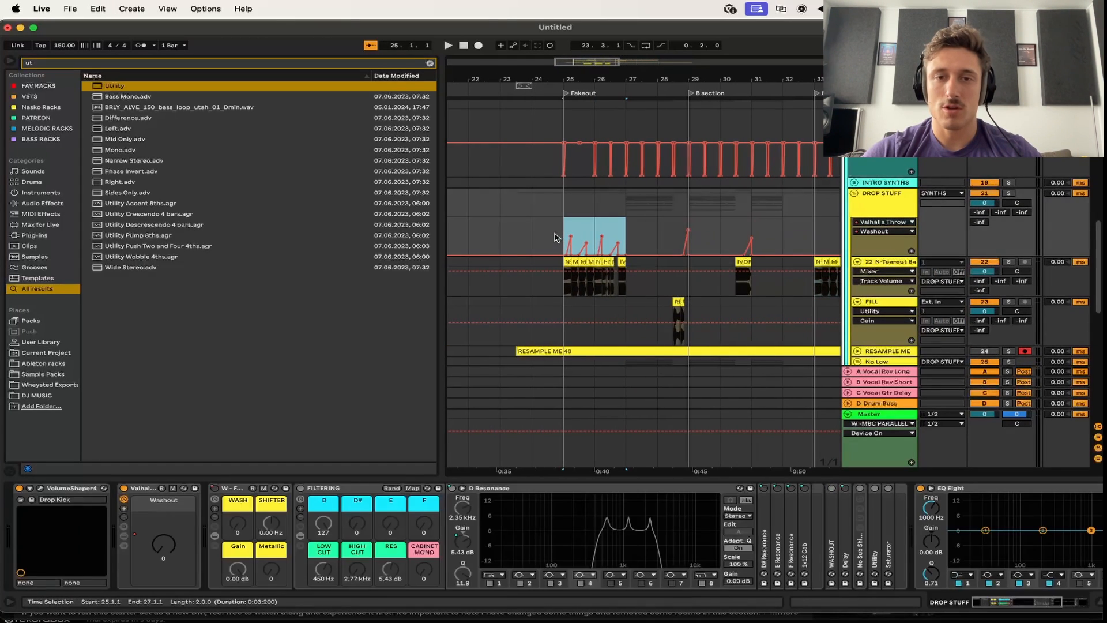
key(space)
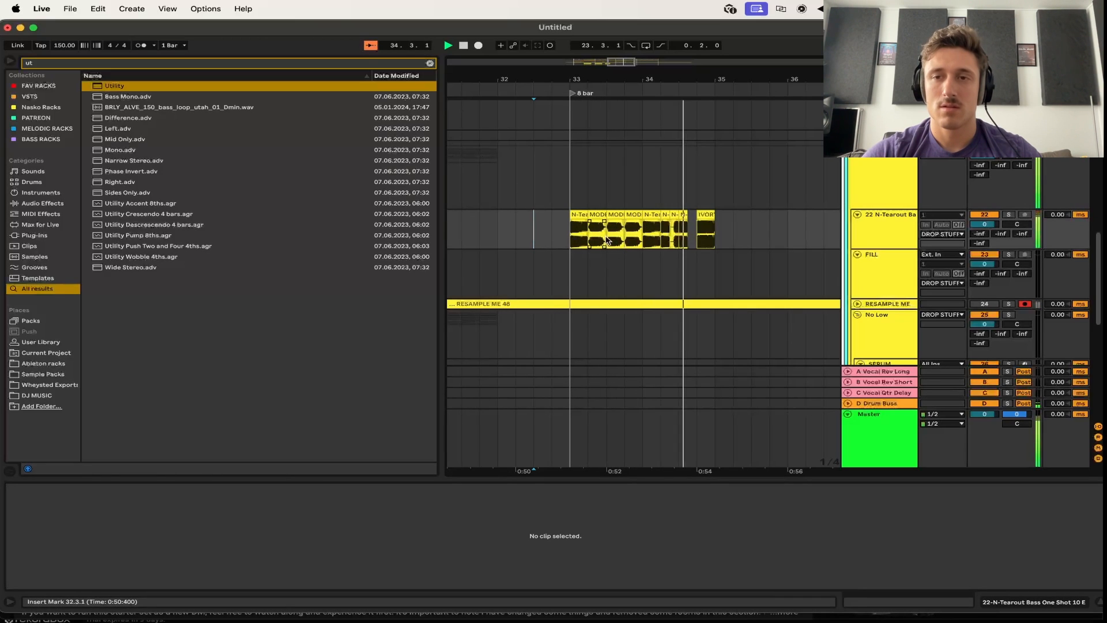
key(space)
Fold the DROP STUFF group and copy its 27.1.1–28.3.1 section to 35.1.1
scroll(660, 248, down, 5)
scroll(659, 248, left, 6)
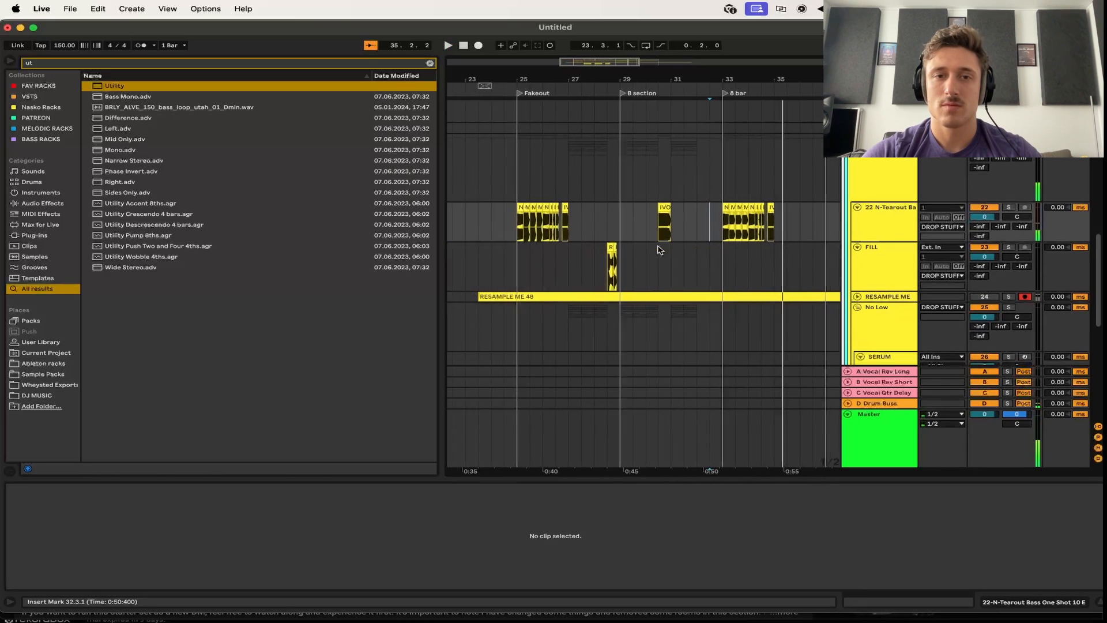
scroll(664, 240, up, 4)
scroll(664, 240, right, 2)
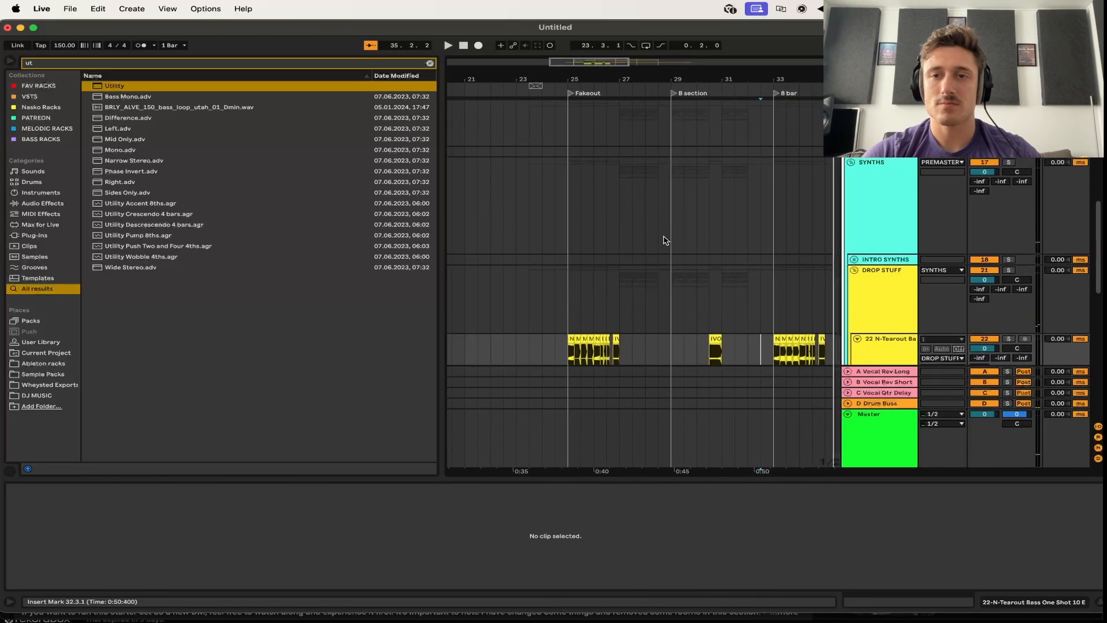
click(855, 272)
scroll(637, 259, down, 2)
scroll(636, 259, right, 2)
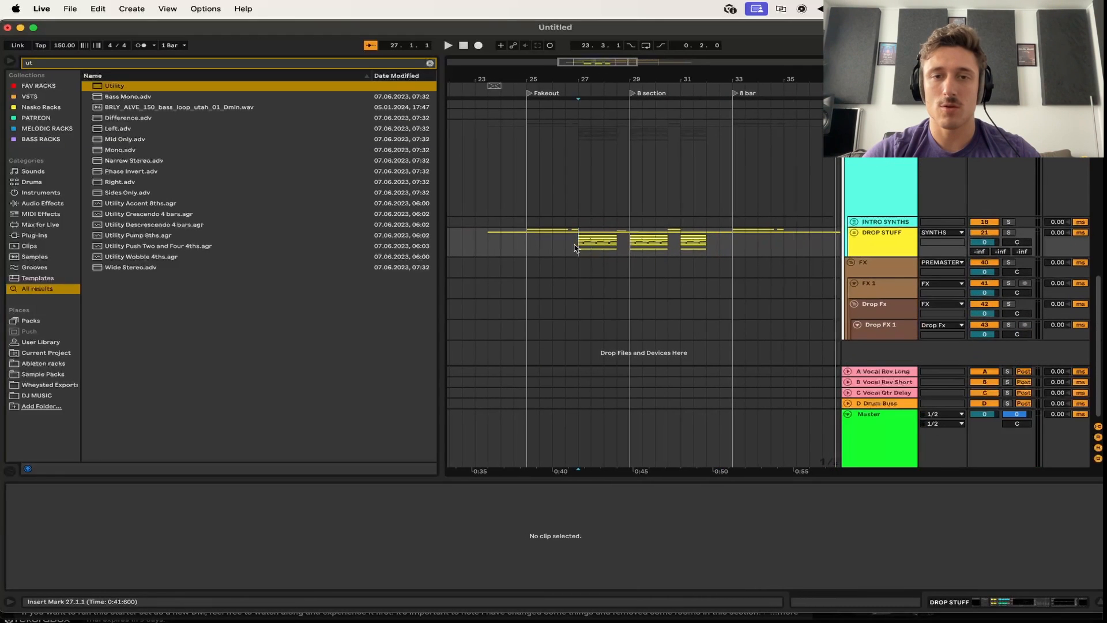
drag(575, 247, 641, 247)
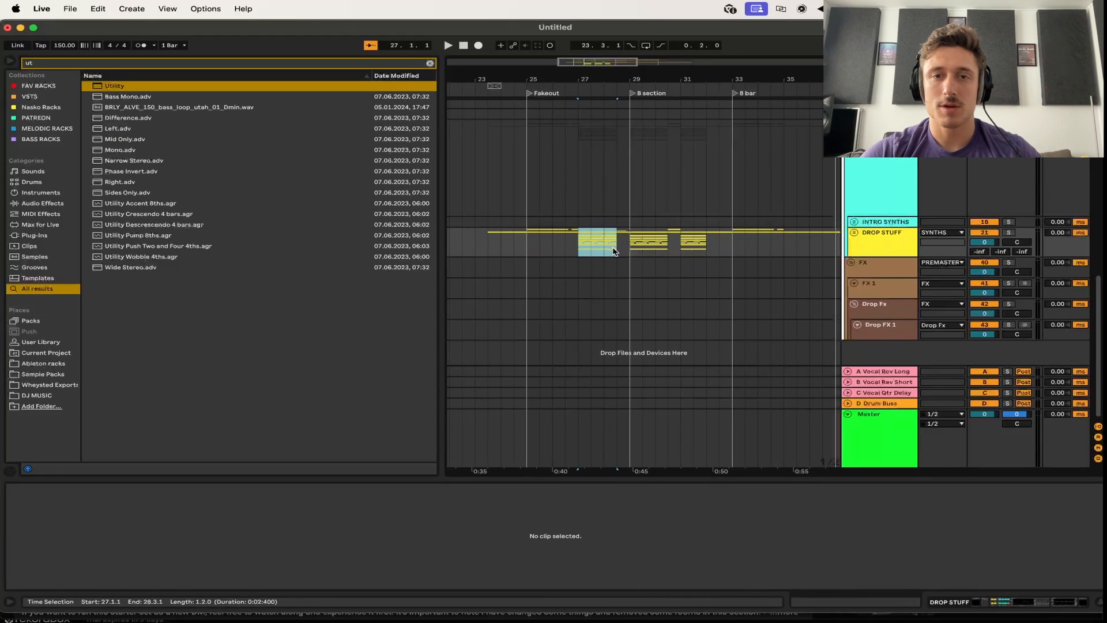
scroll(635, 253, right, 2)
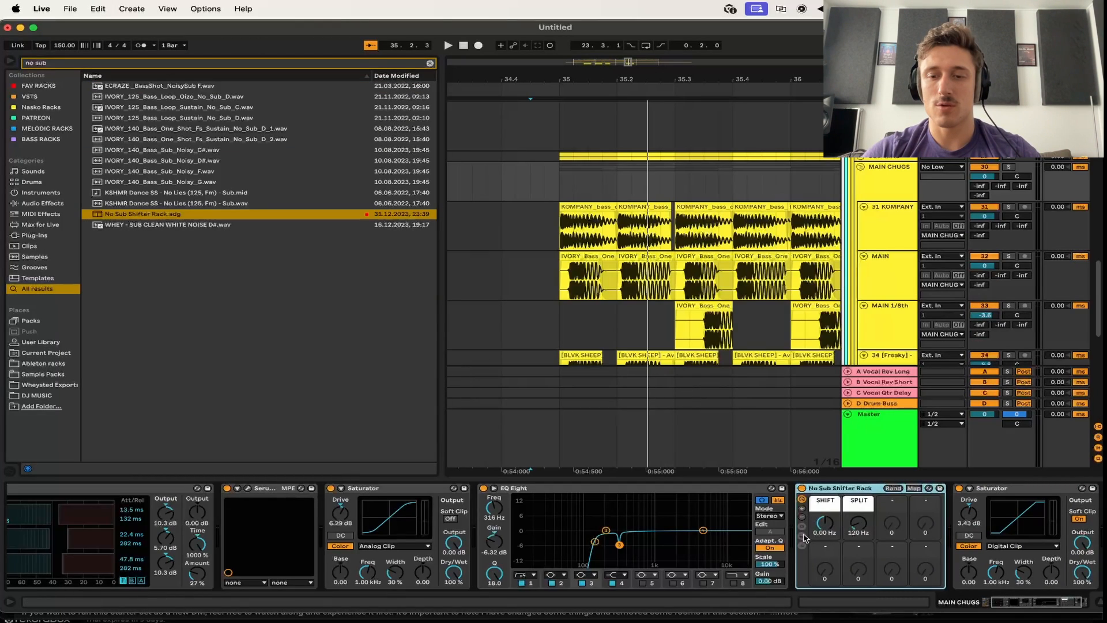
Show the No Sub Shifter Rack's chains on MAIN CHUGS and select its SHIFT automation lane over the bar 35 chugs
click(802, 536)
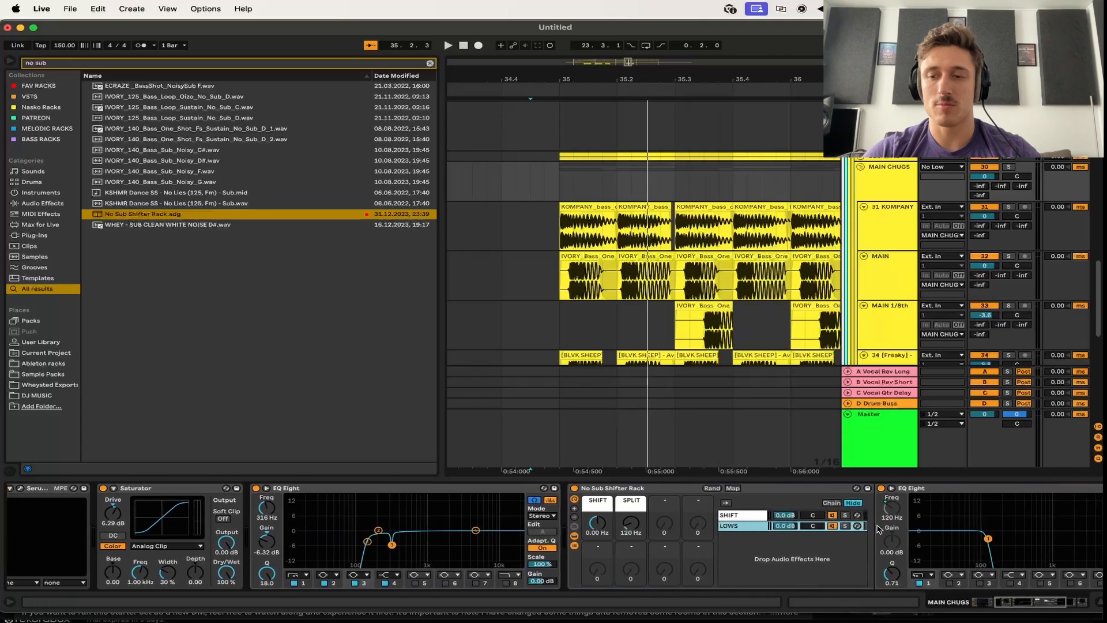
click(733, 514)
key(a)
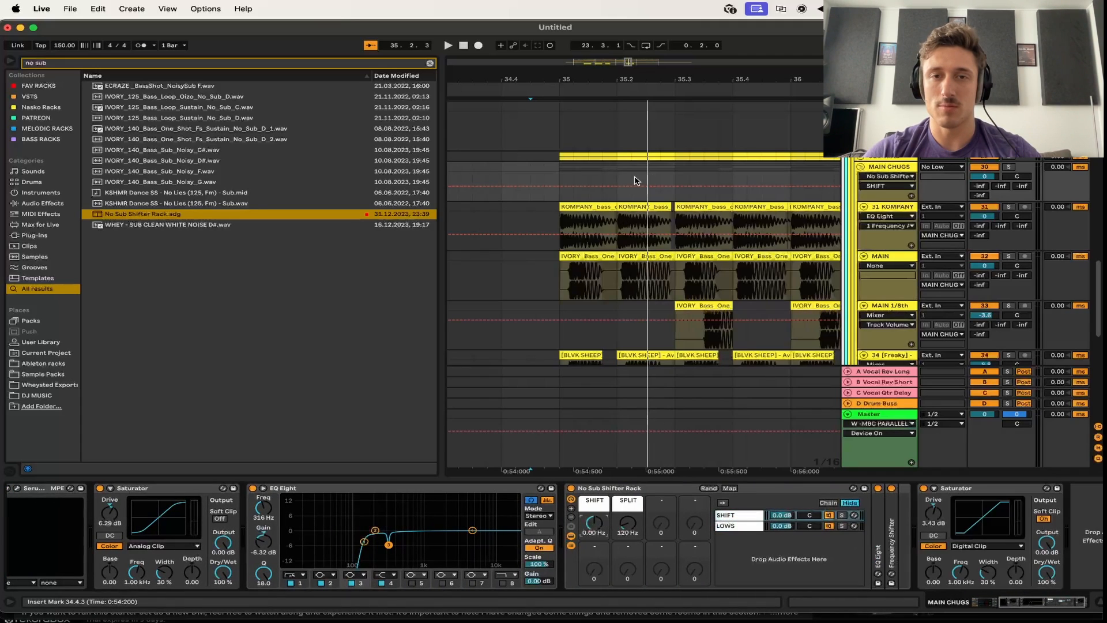
scroll(576, 189, down, 3)
drag(667, 179, 578, 187)
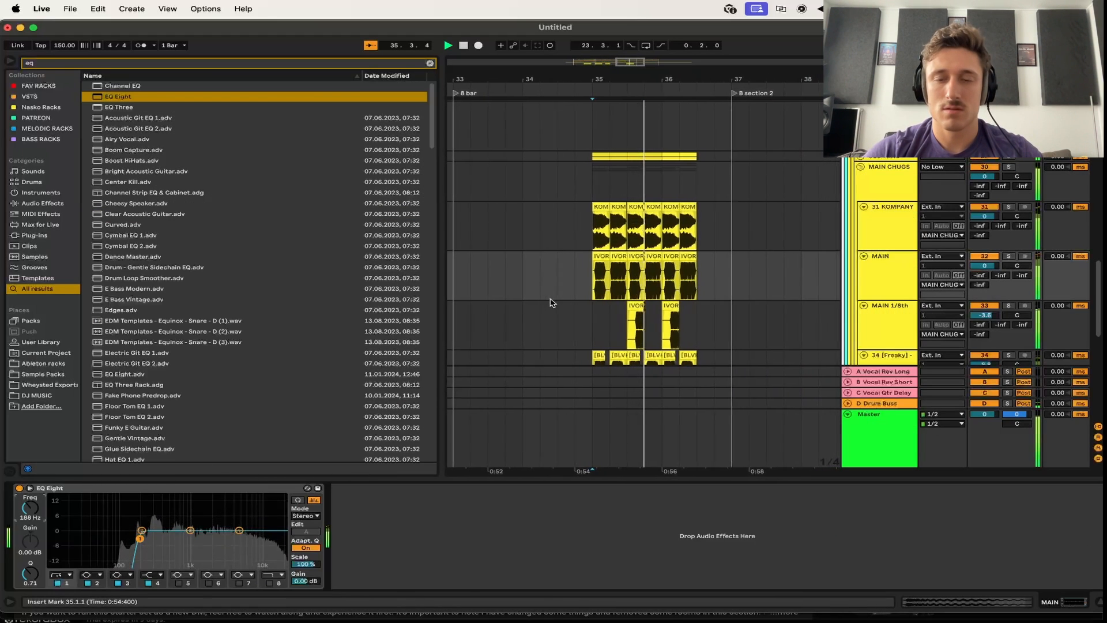
Play the chugs from 35.1.1 and review the MAIN CHUGS and SUB layers
scroll(550, 302, down, 5)
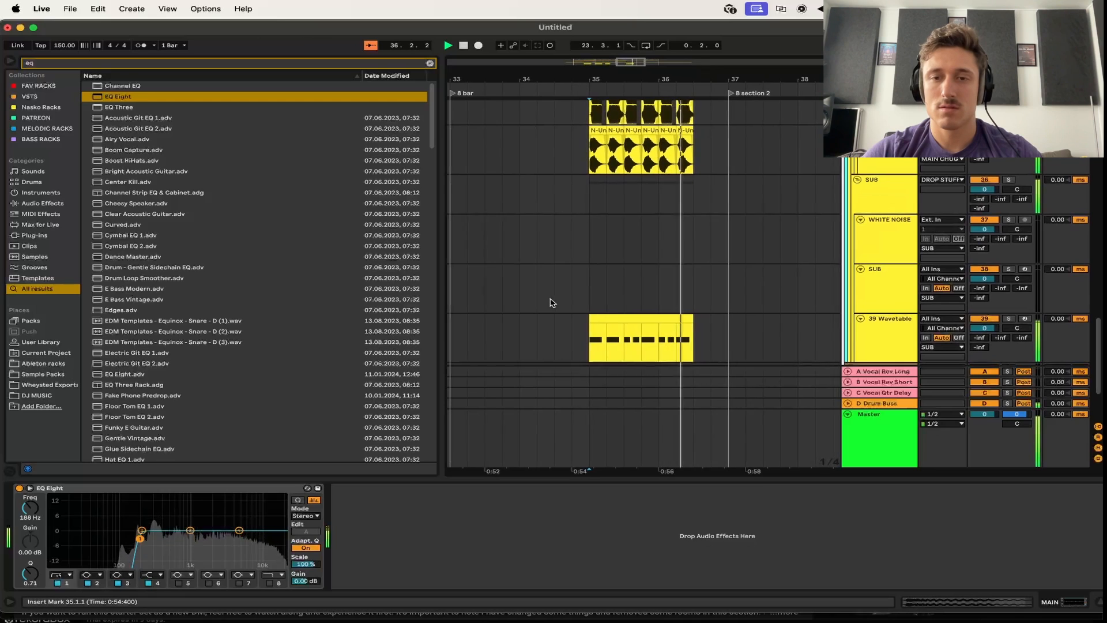
scroll(551, 303, up, 3)
scroll(550, 302, up, 5)
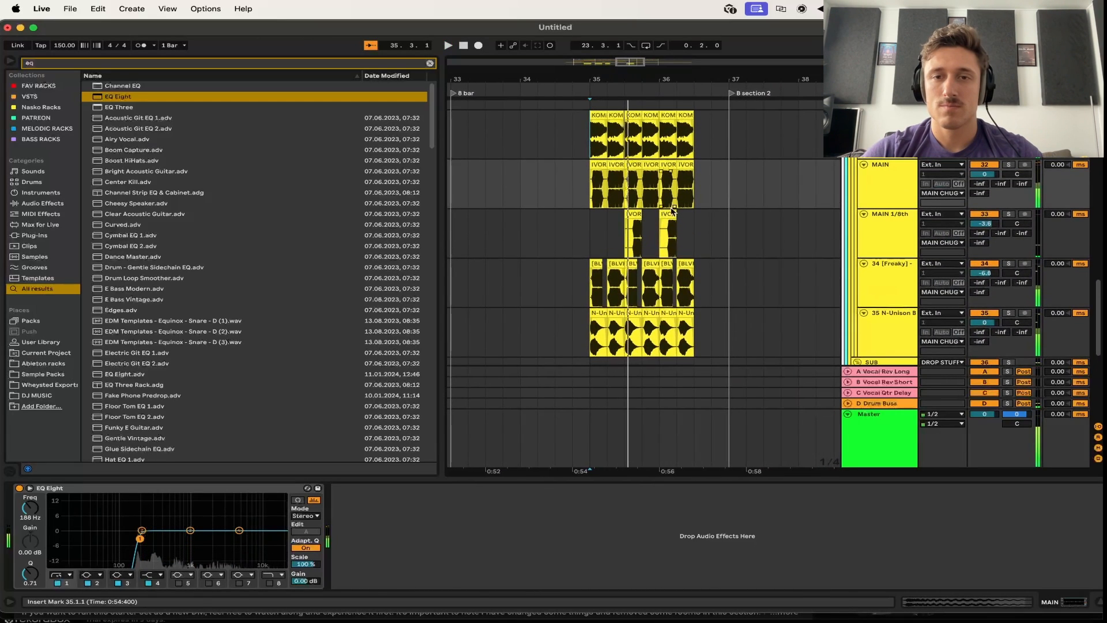
Delete the MAIN 1/8th clip at 36.1.1, and open the Wavetable sub clip with its D0 note at 1.3.1 selected
click(669, 212)
scroll(669, 208, down, 5)
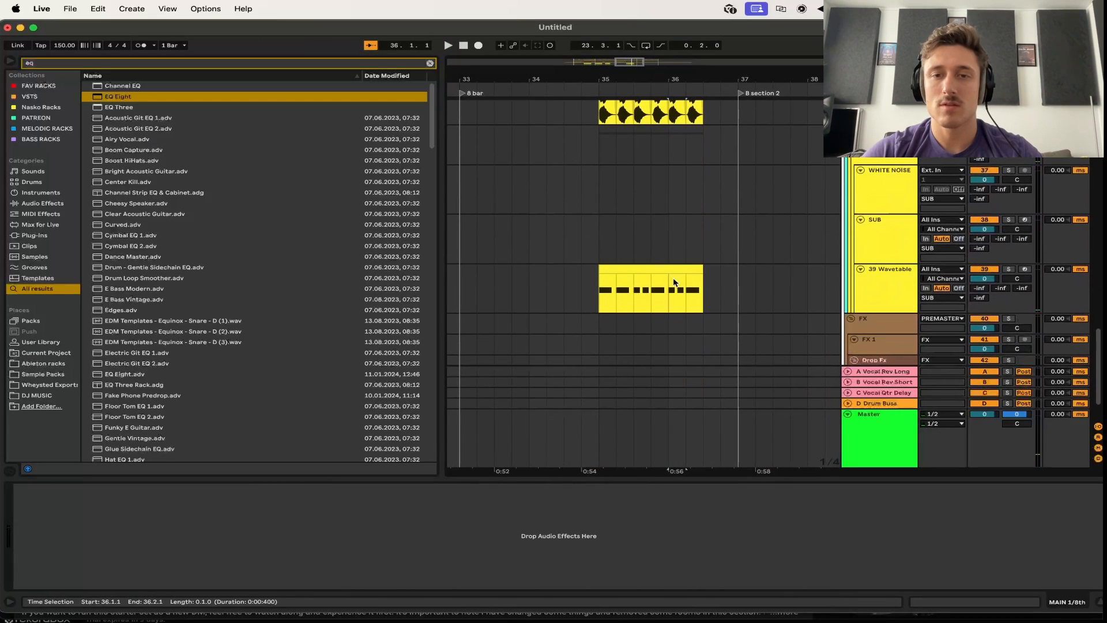
click(680, 269)
double_click(680, 270)
click(525, 545)
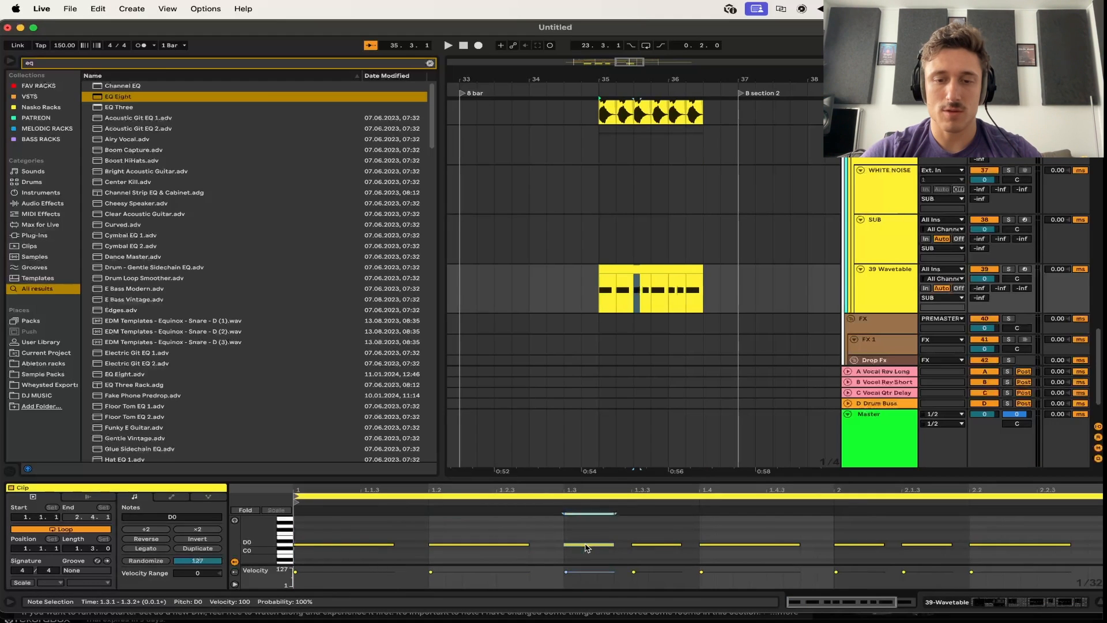
Play the bar 35 chugs from 34.4.1, soloing the 34 [Freaky] and 35 N-Unison layers to check them individually
click(582, 288)
key(space)
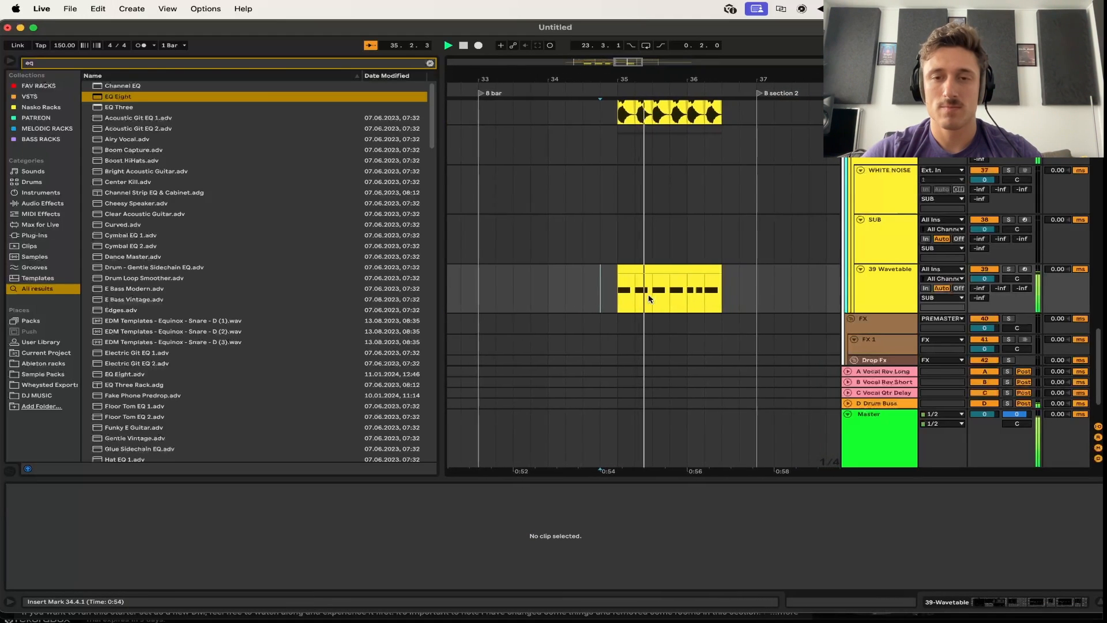
scroll(626, 235, up, 10)
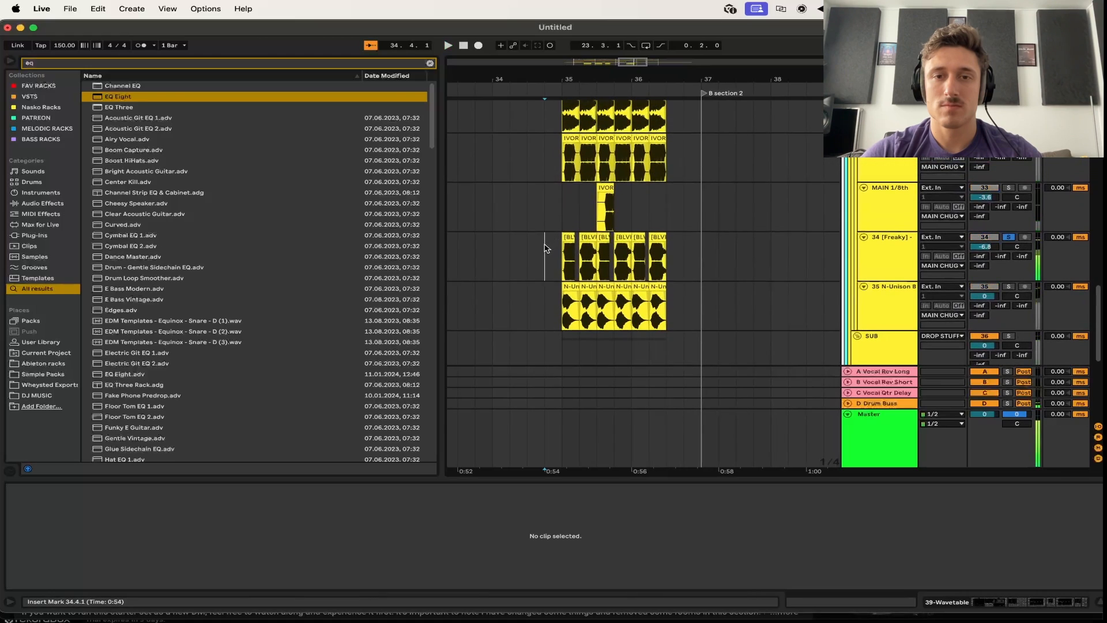
click(604, 222)
key(space)
key(space)
click(578, 248)
key(space)
key(space)
click(595, 314)
key(s)
key(space)
scroll(650, 306, up, 5)
key(space)
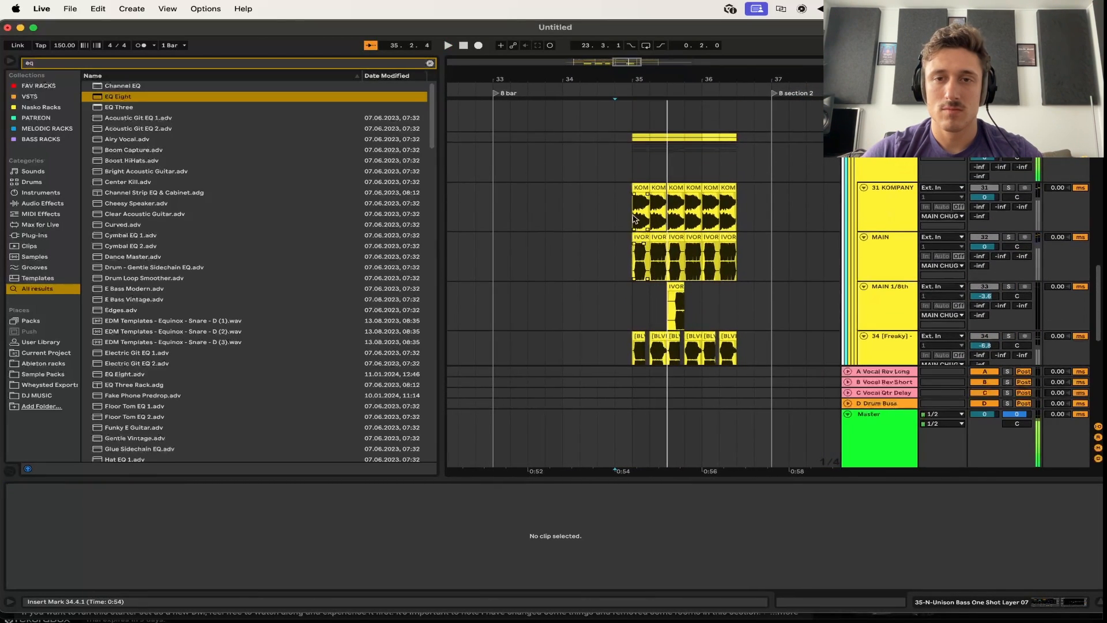
Solo the 31 KOMPANY layer and play it from 34.4.3, comparing it with the other chug layers
click(635, 214)
key(s)
key(space)
scroll(703, 271, down, 2)
scroll(704, 272, up, 2)
scroll(669, 227, up, 5)
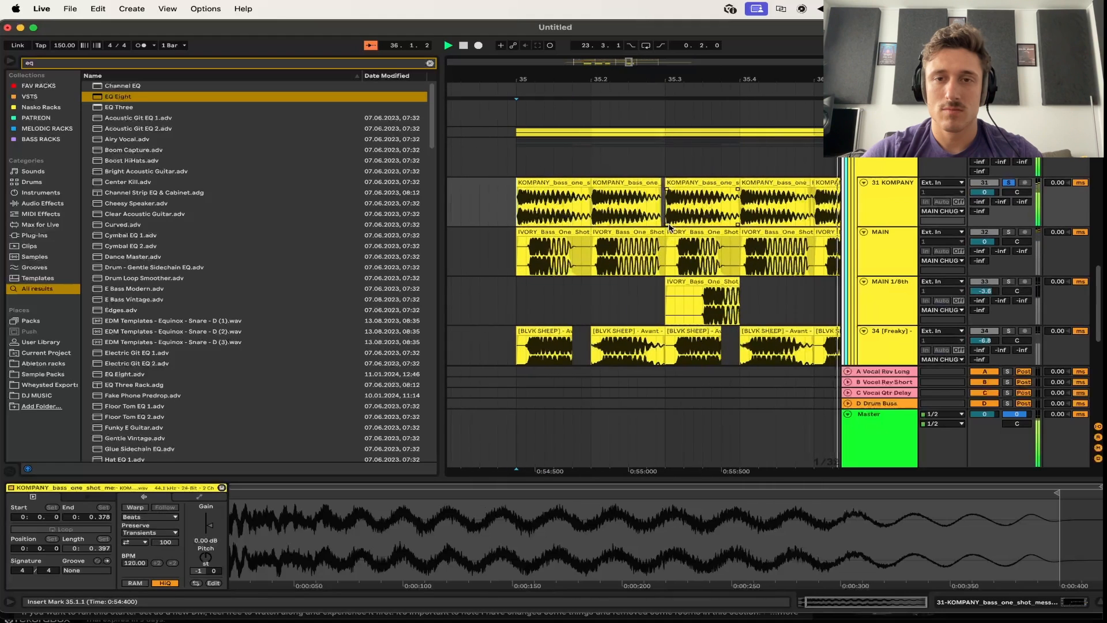
scroll(575, 193, down, 4)
click(533, 209)
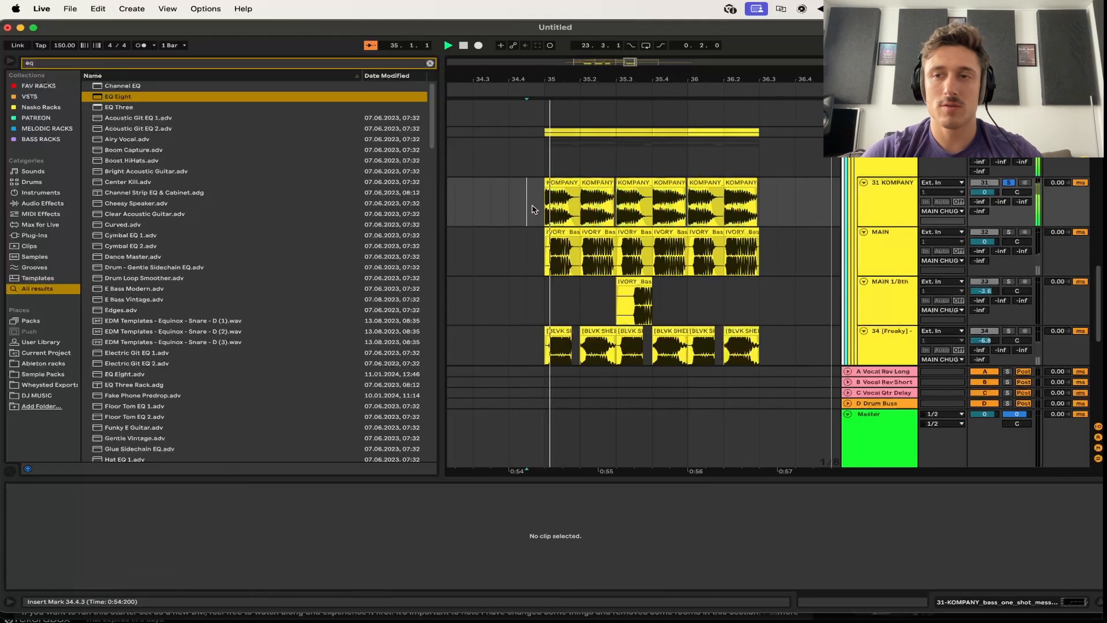
key(space)
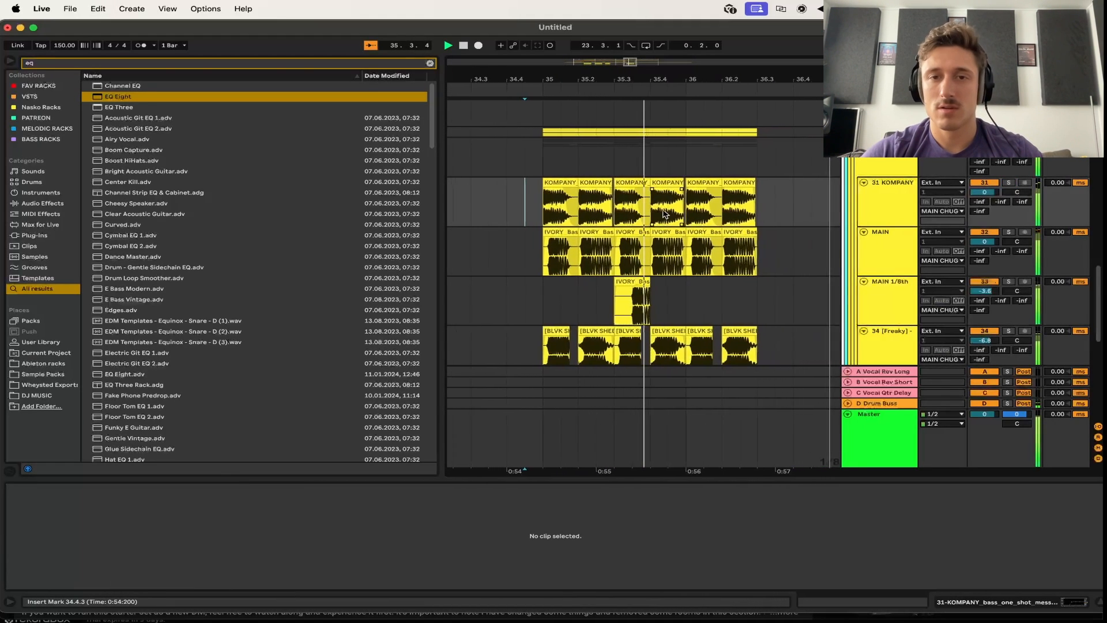
scroll(579, 219, down, 4)
key(space)
key(space)
scroll(548, 228, up, 4)
scroll(548, 227, up, 3)
Find the No Sub Shifter Rack with the search "no sub" and add it to the SUSTAINS group
click(859, 204)
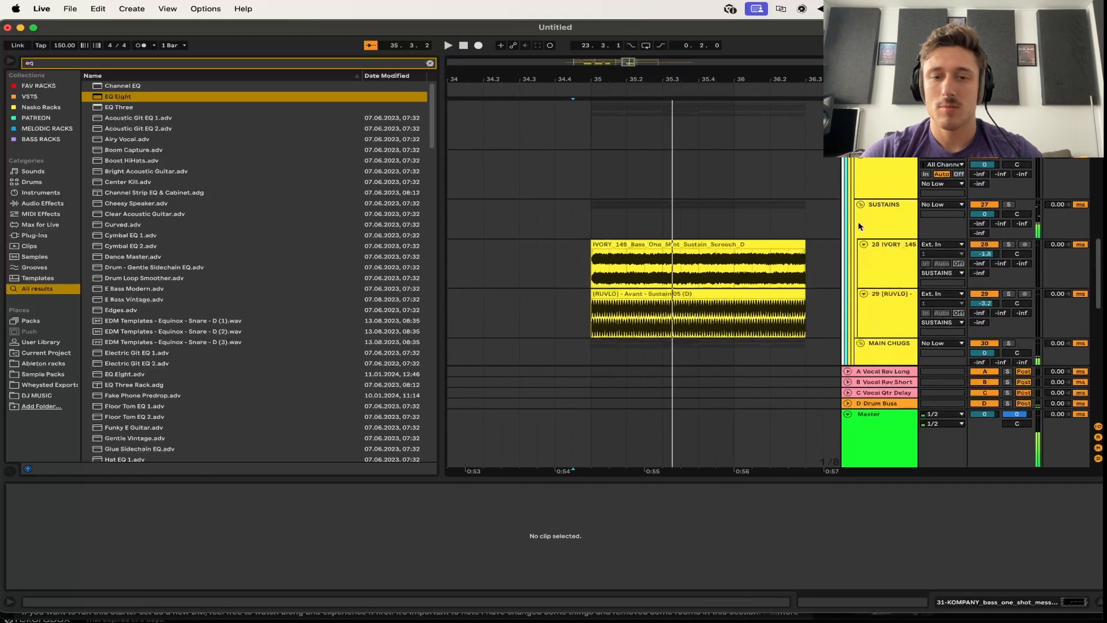
click(878, 227)
text(no sun)
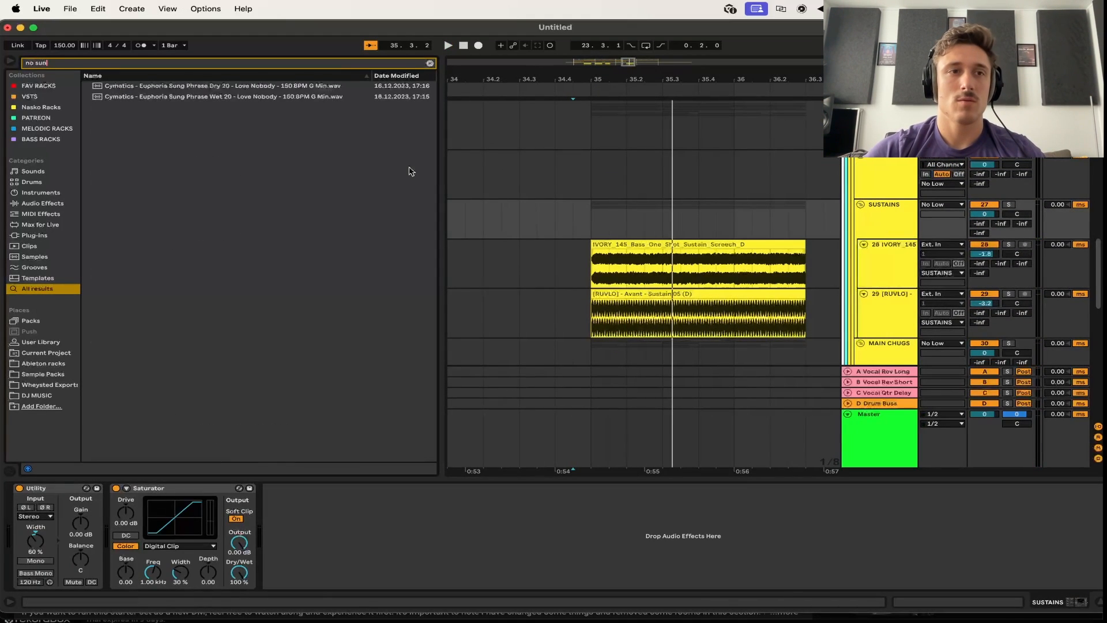
key(BackSpace)
text(b)
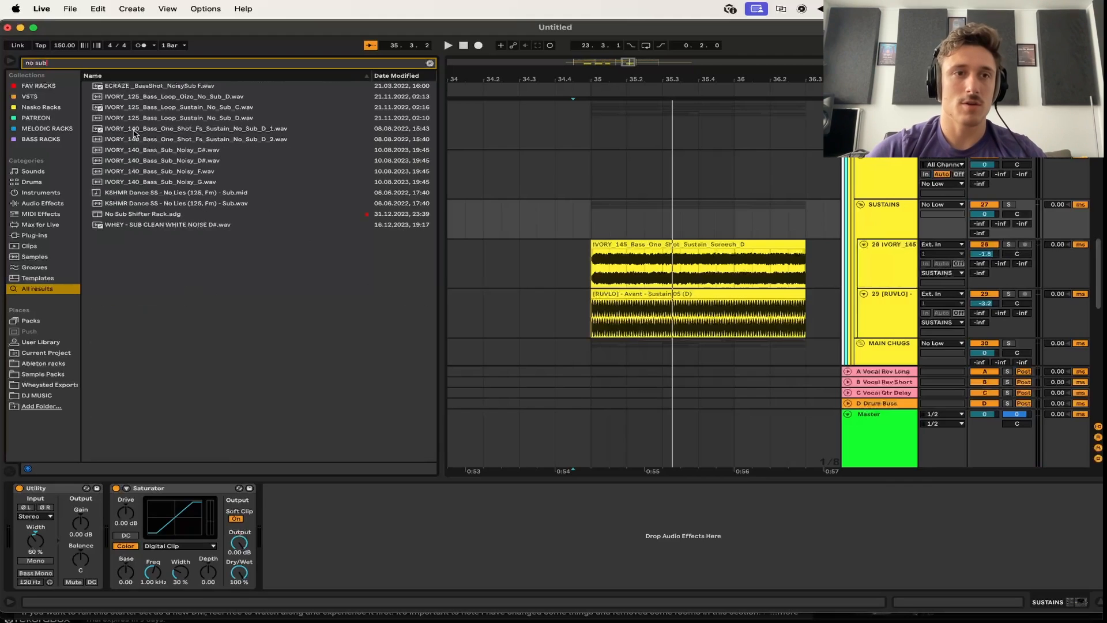
click(151, 215)
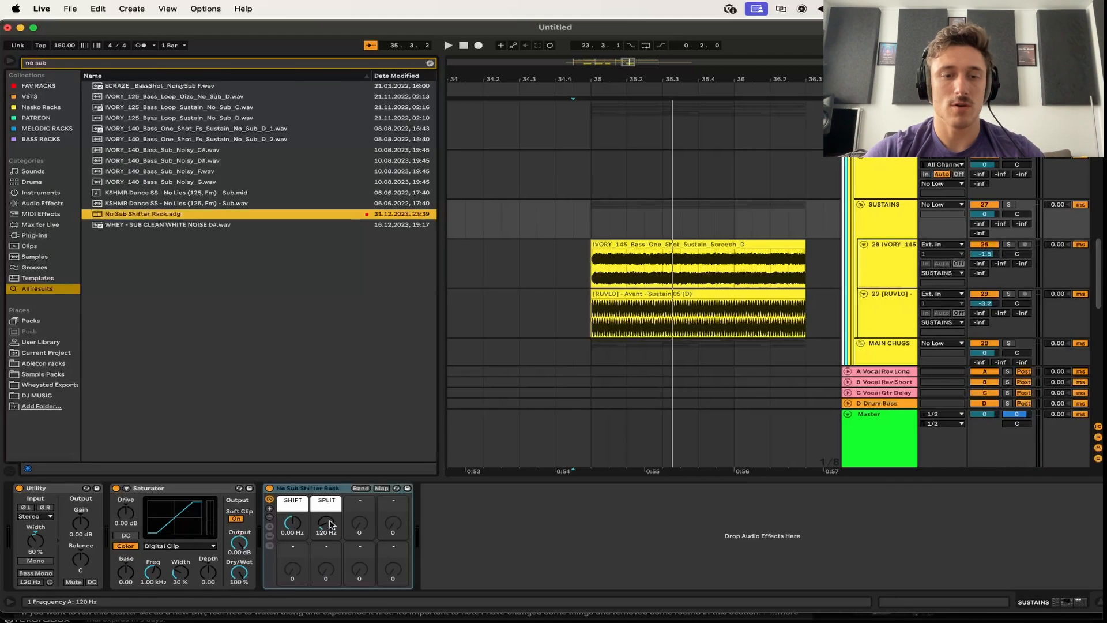
Automate the SHIFT control on SUSTAINS over the bar 35 sustains, trying about 70 Hz, then shift them downward instead and play the result
key(a)
scroll(639, 221, right, 3)
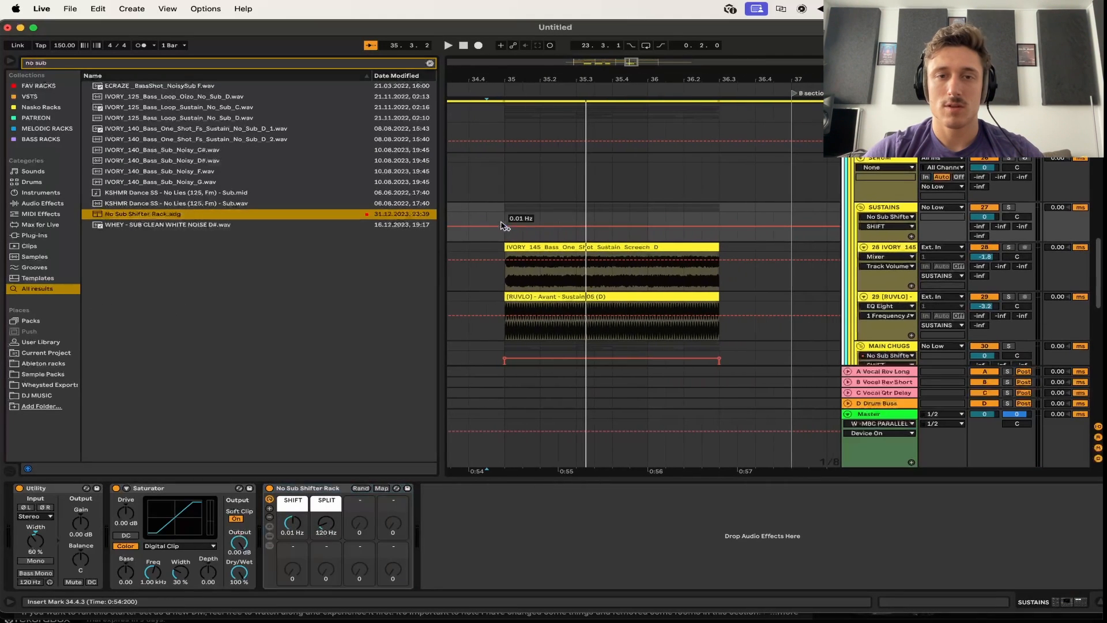
drag(506, 222, 667, 221)
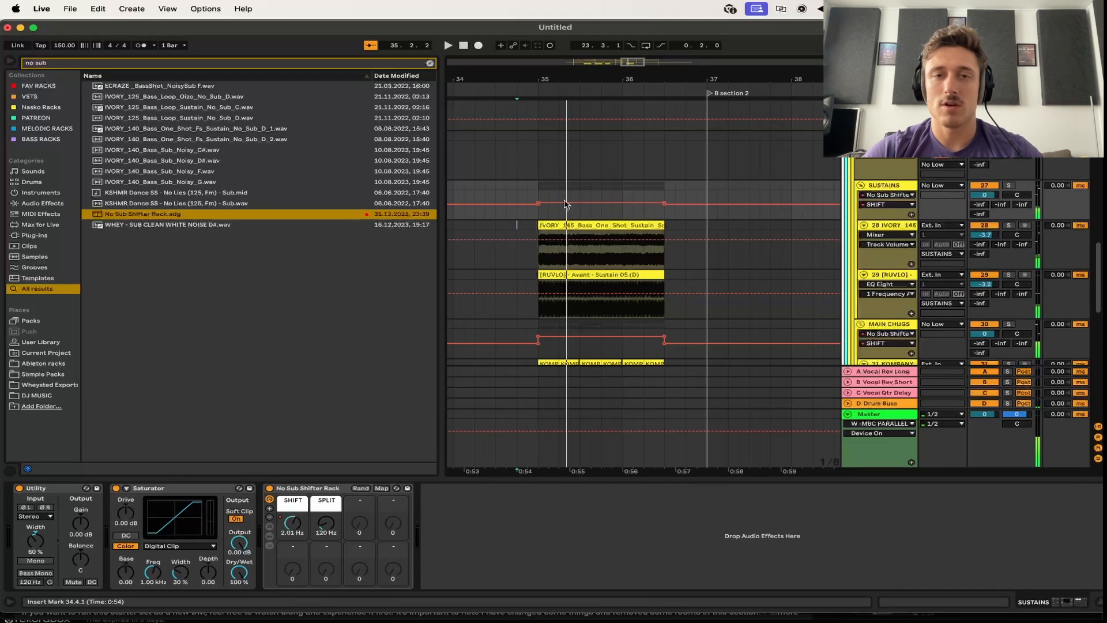
key(space)
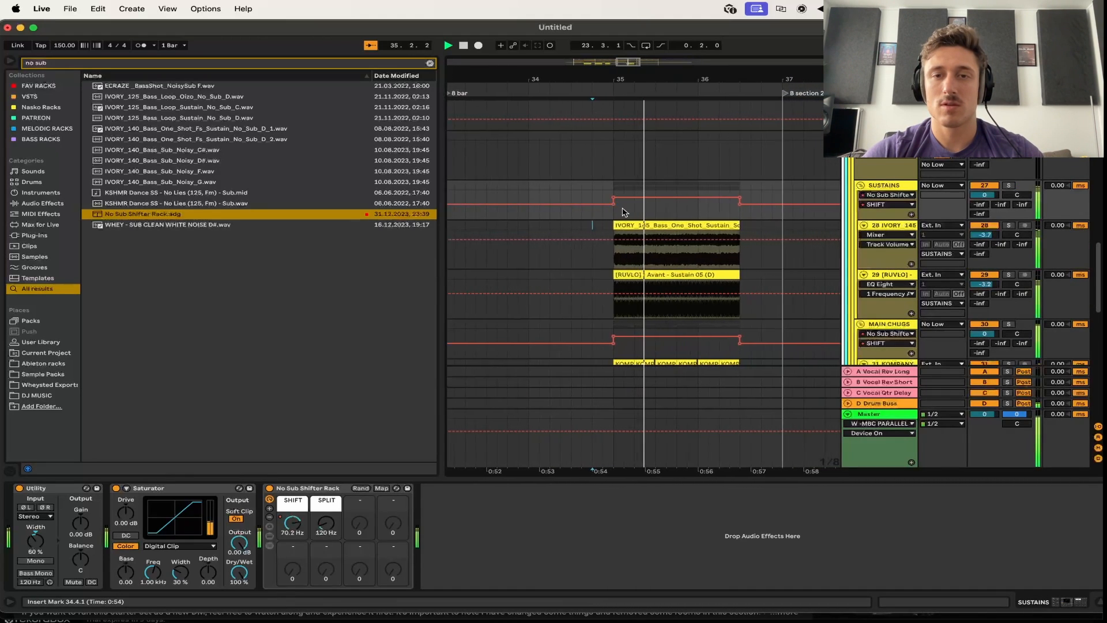
key(space)
key(space)
drag(634, 199, 650, 212)
key(space)
key(space)
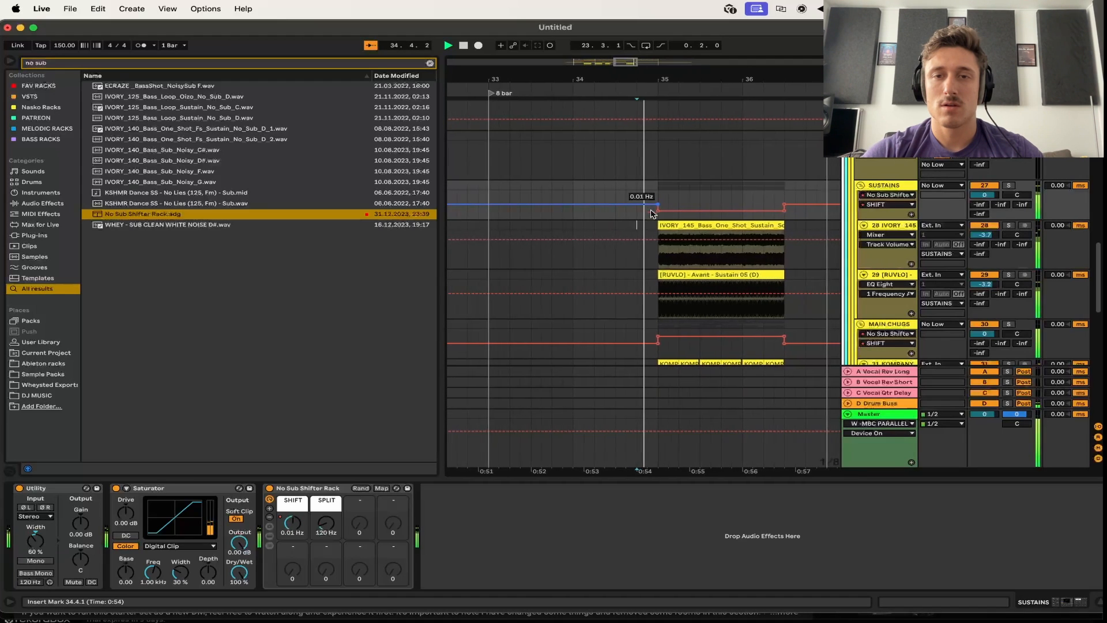
Fold MAIN CHUGS and copy its bar 35 chugs to 37.1.1 and 39.1.1, clearing 40.1.1–40.3.1
key(a)
scroll(614, 248, down, 4)
scroll(615, 248, down, 2)
scroll(614, 248, down, 5)
key(space)
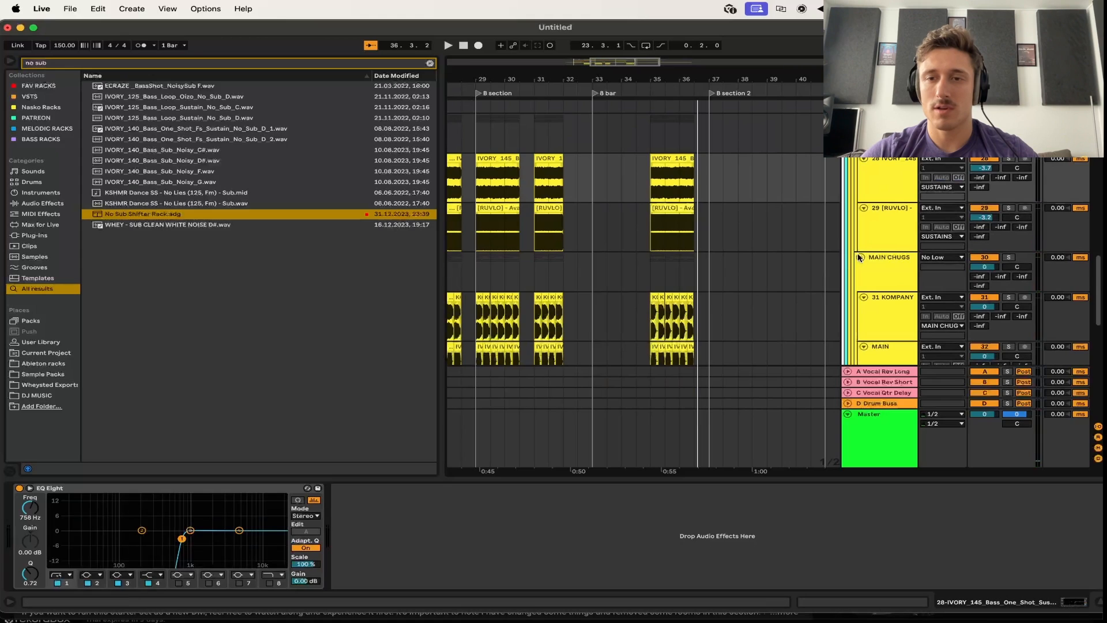
click(861, 257)
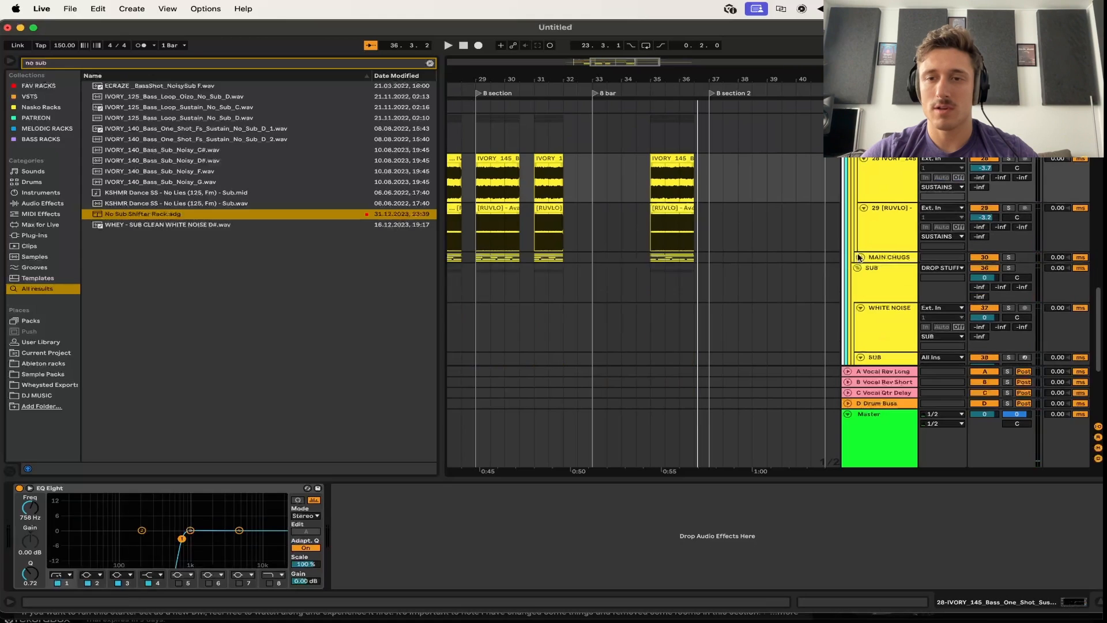
click(654, 259)
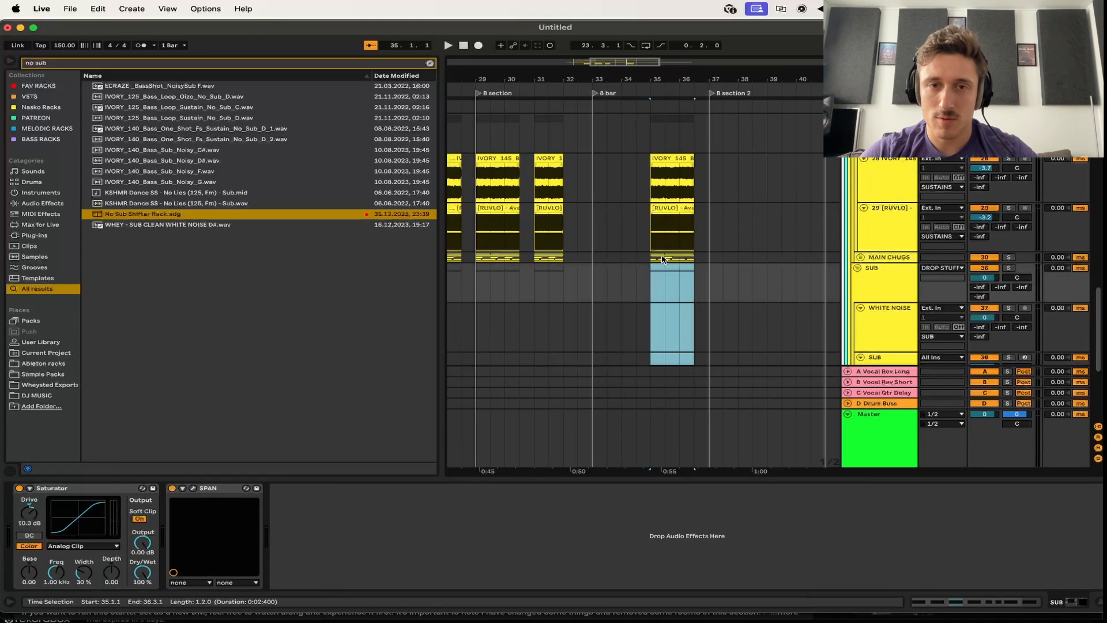
click(698, 262)
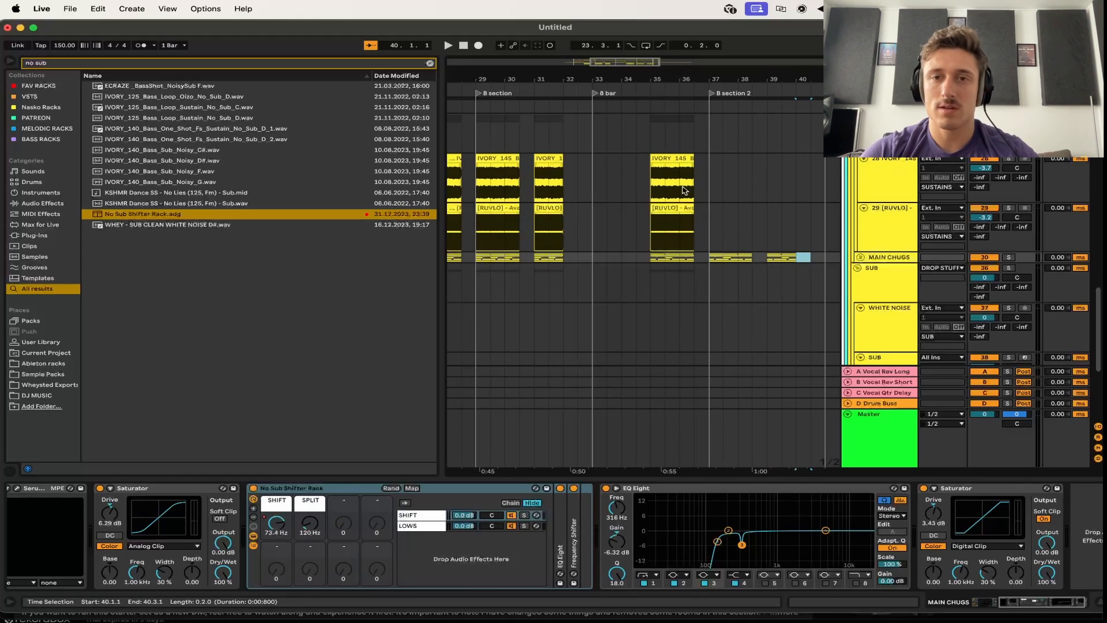
Paste the clips of both sustain layers at 37.1.1 and 39.1.1
click(708, 226)
key(super+v)
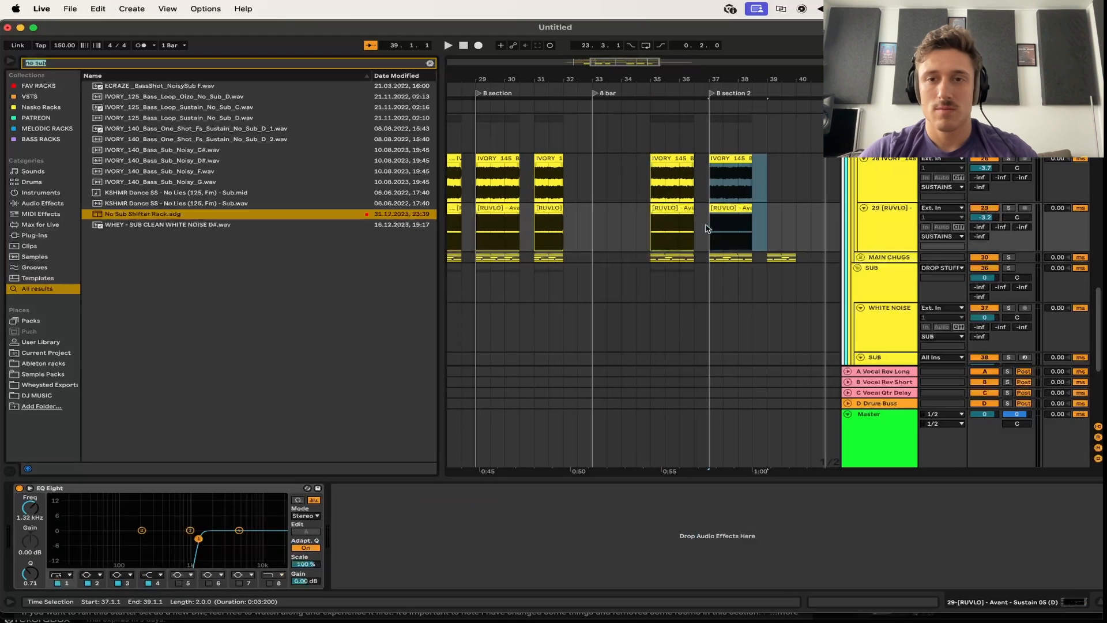
key(super+v)
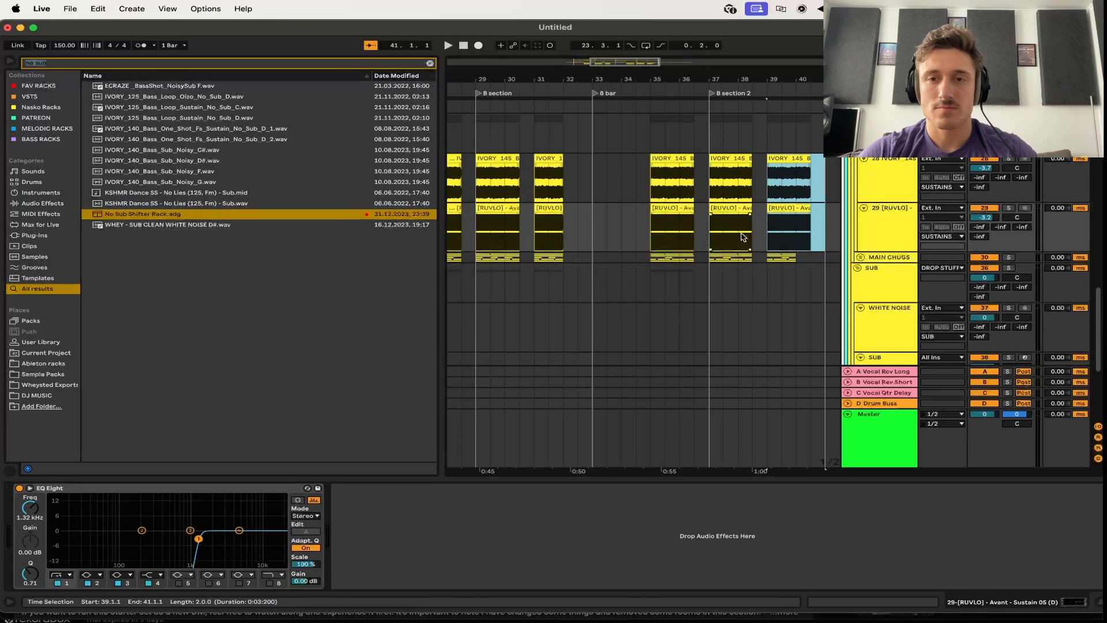
Fold the SUSTAINS group and delete the SERUM track
scroll(658, 235, up, 5)
scroll(658, 236, left, 2)
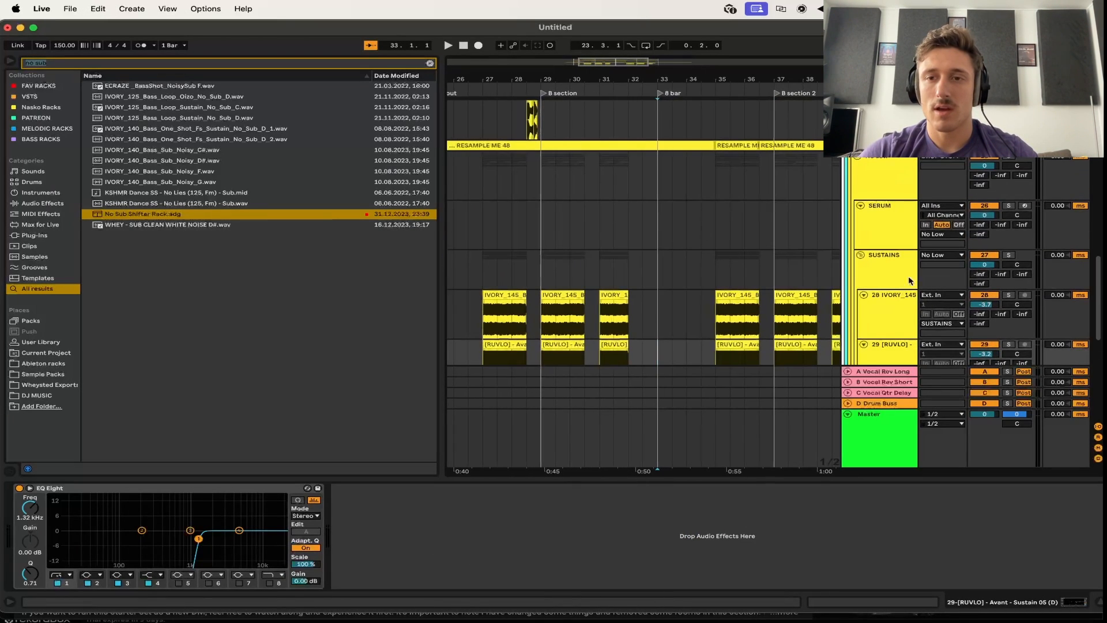
click(860, 255)
click(864, 226)
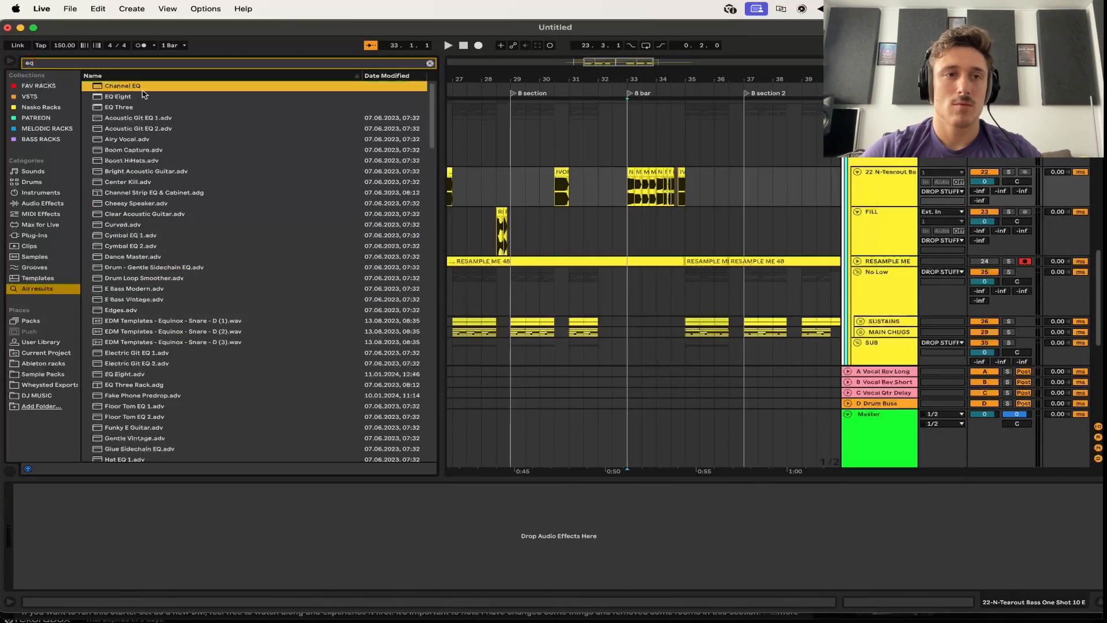
Add EQ Eight to the 22 N-Tearout track and cut band 2 at 160 Hz to -4.22 dB while playing the one-shots
click(142, 98)
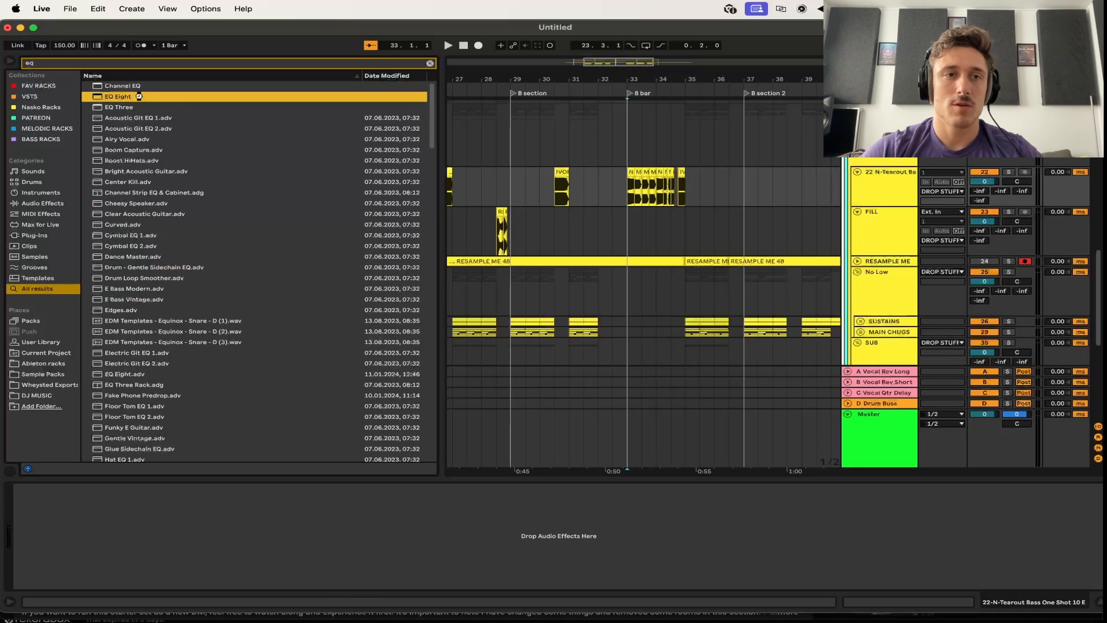
double_click(142, 98)
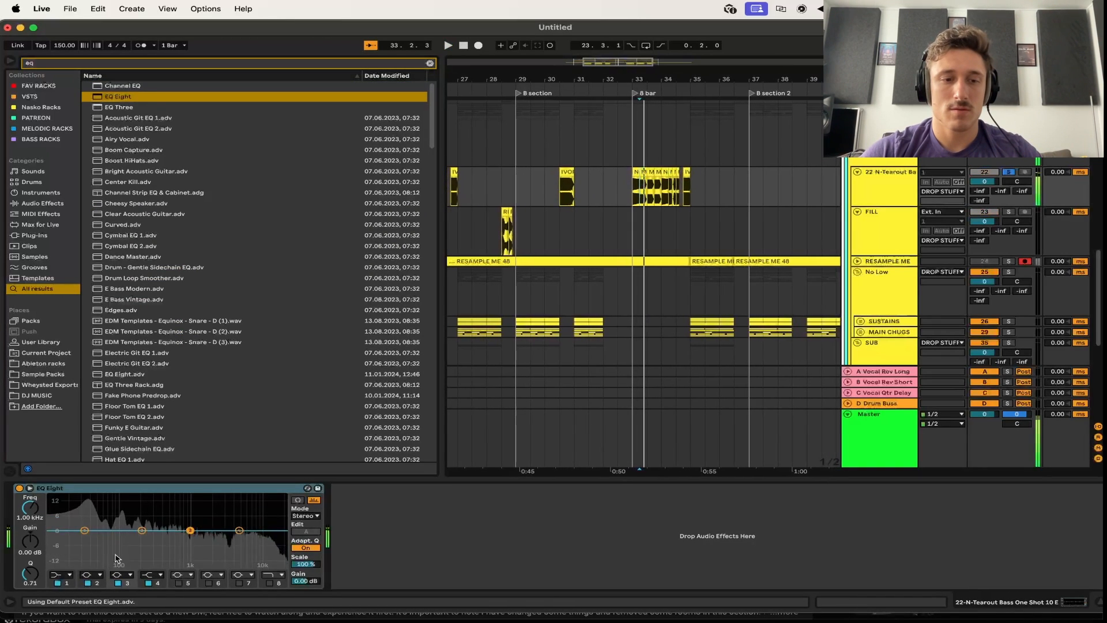
drag(131, 540, 135, 544)
key(space)
key(space)
key(space)
key(space)
key(space)
key(space)
key(space)
drag(30, 573, 30, 566)
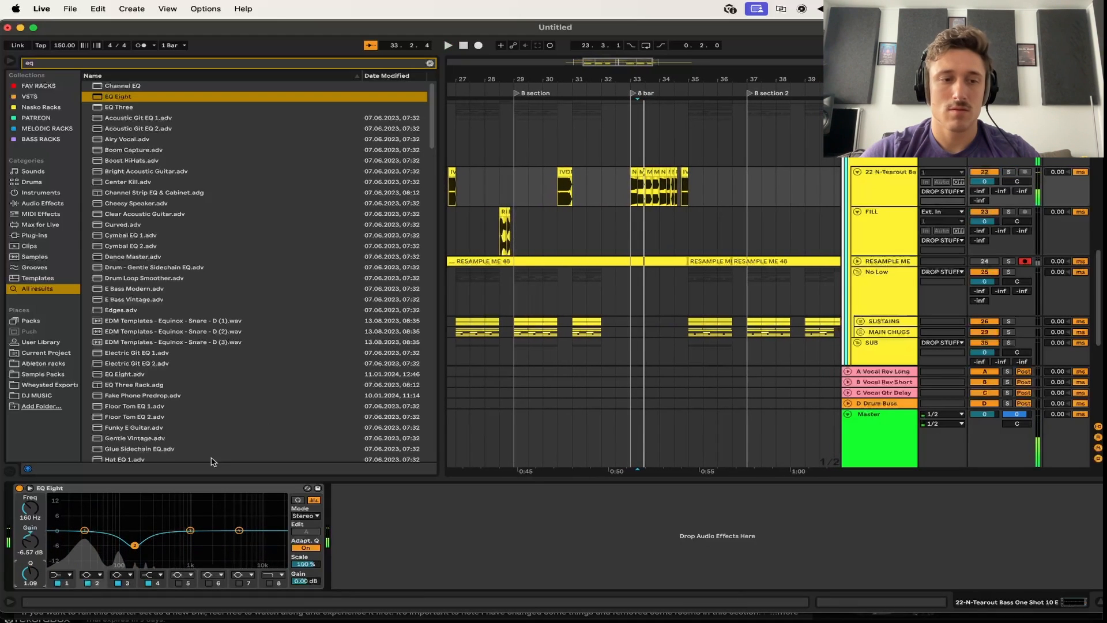
key(space)
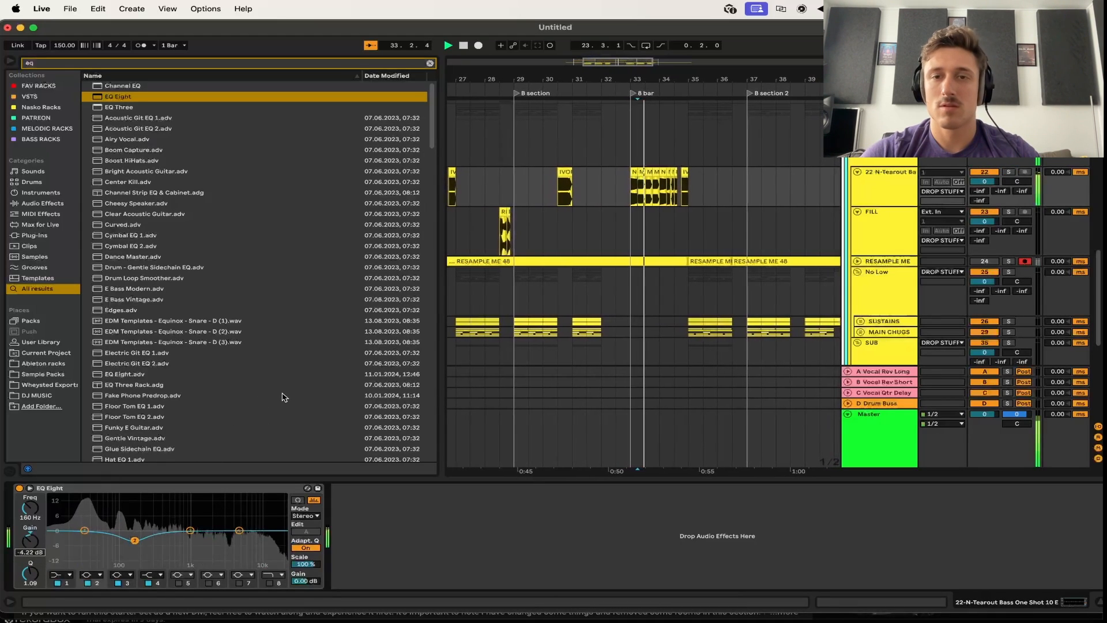
Copy the FILL clips from 28.3.1–29.1.1 to 36.3.1 and solo the FILL track to play them
scroll(647, 210, up, 5)
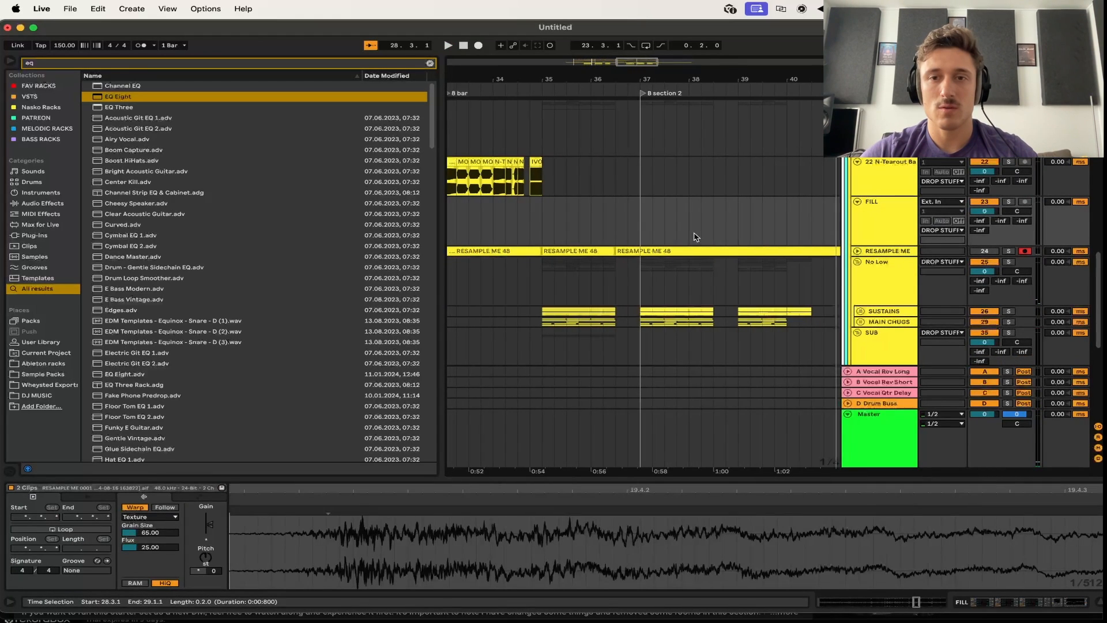
click(627, 233)
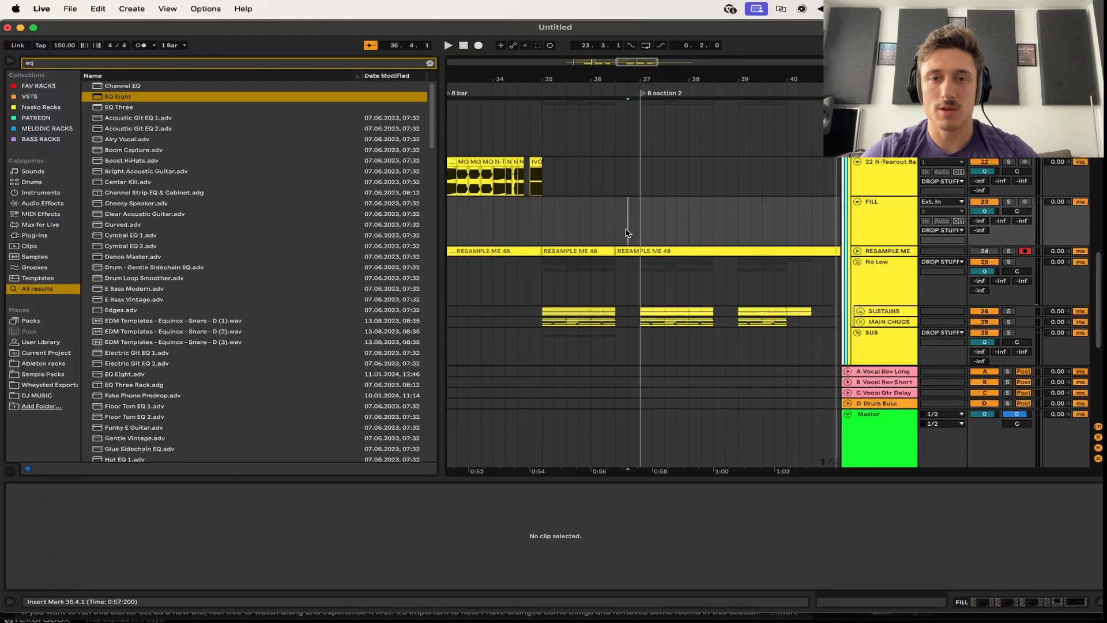
key(super+v)
scroll(616, 233, up, 5)
click(616, 231)
key(s)
key(space)
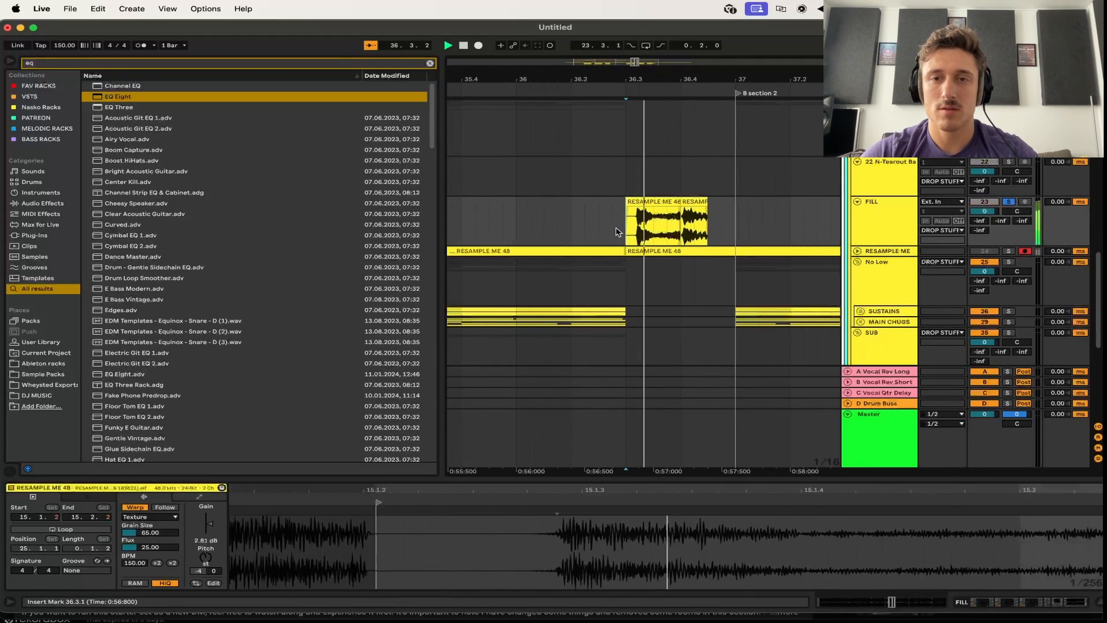
key(space)
Lengthen the second FILL clip at 36.4.1 to end just past 36.4.3, and play the transition into bar 37
click(621, 202)
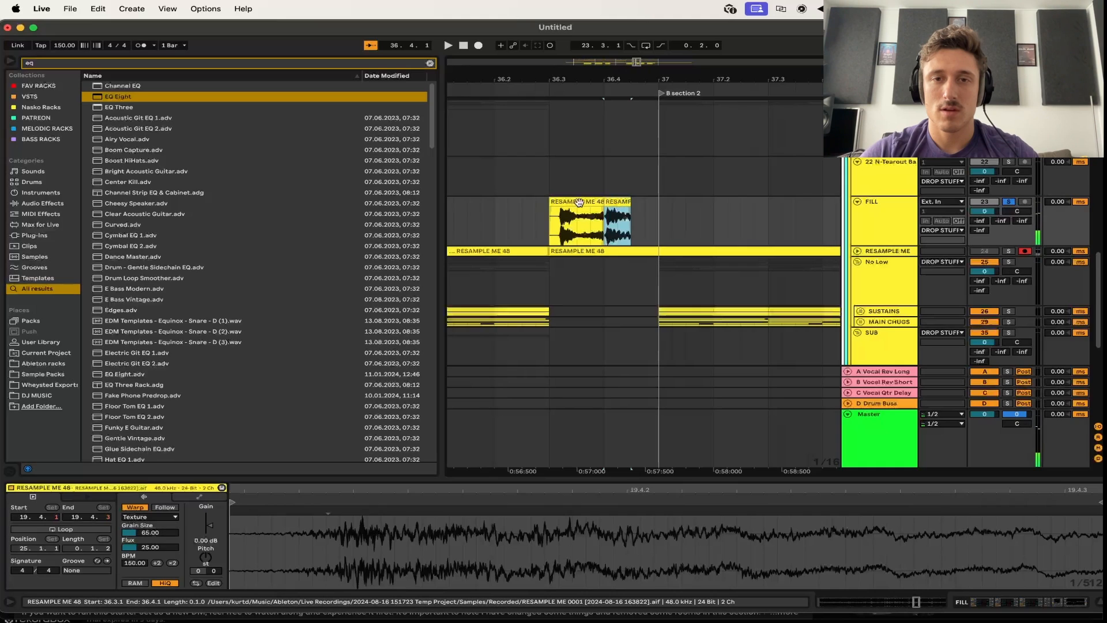
drag(626, 202, 652, 202)
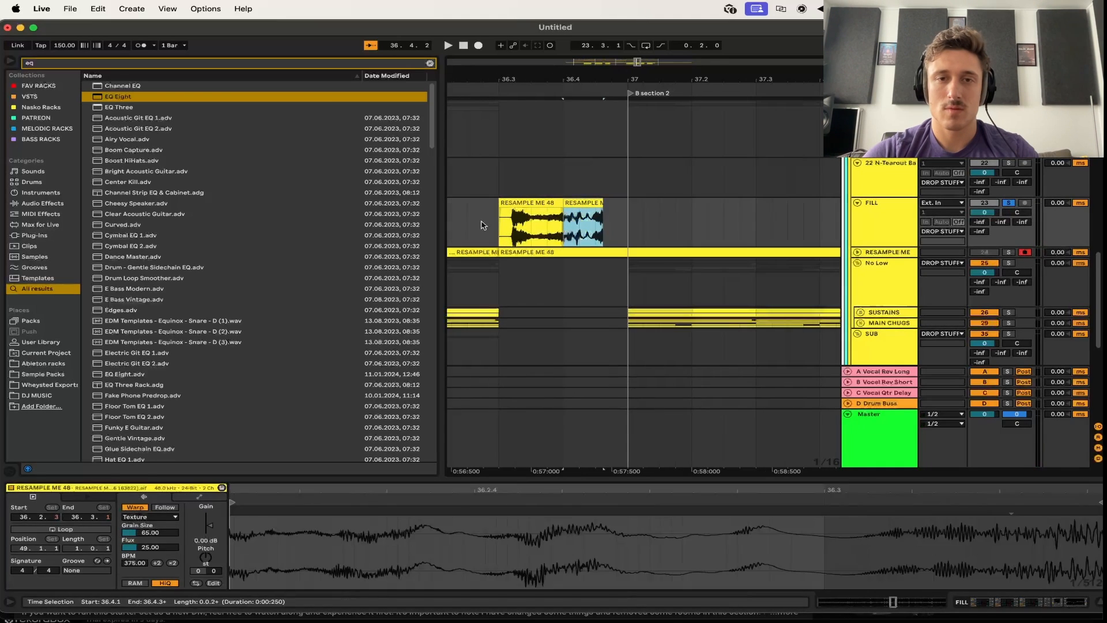
click(482, 225)
key(space)
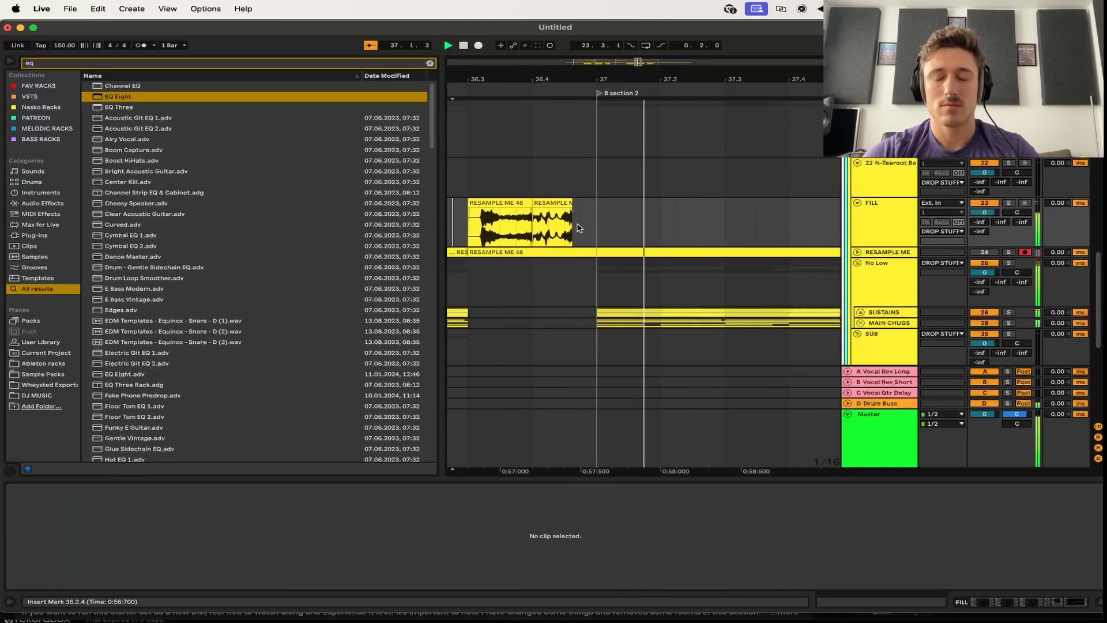
key(space)
Draw a Washout automation ramp on the DROP STUFF group, rising from about 36.4.2 to 64 at bar 37 and dropping back there
key(a)
scroll(580, 227, down, 5)
scroll(593, 185, up, 4)
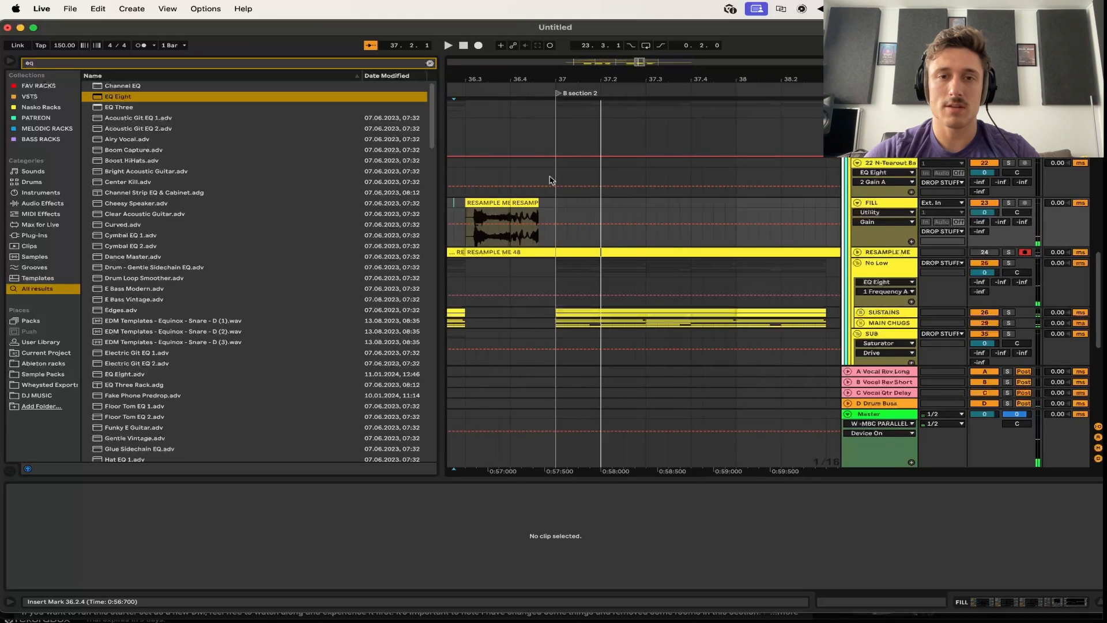
scroll(559, 178, up, 3)
scroll(559, 178, left, 3)
scroll(576, 177, up, 2)
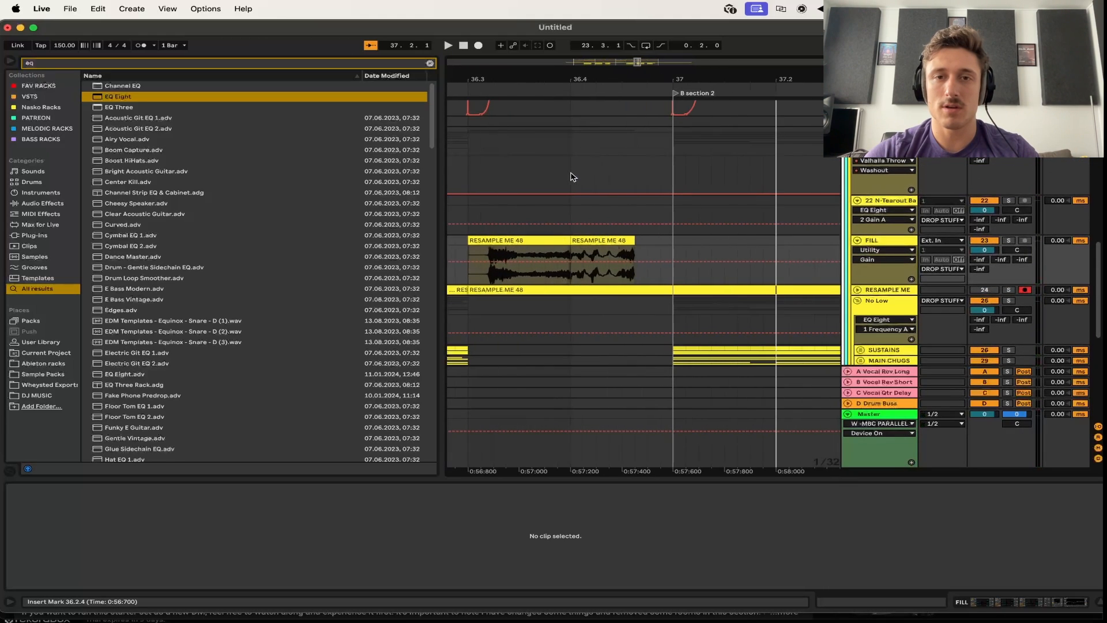
click(608, 194)
click(659, 196)
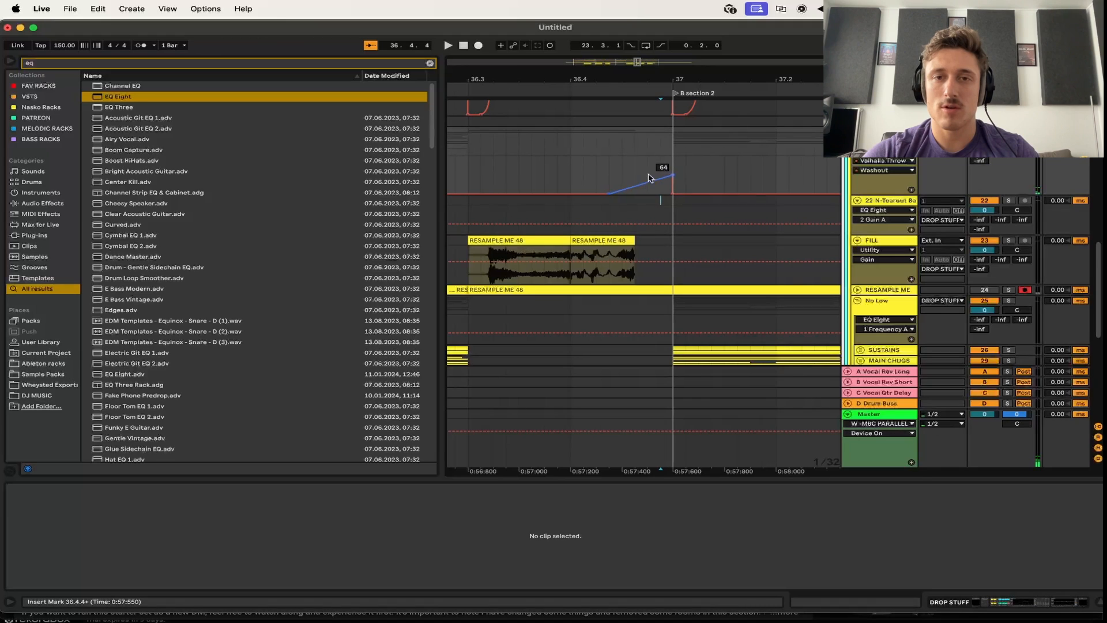
scroll(573, 185, down, 4)
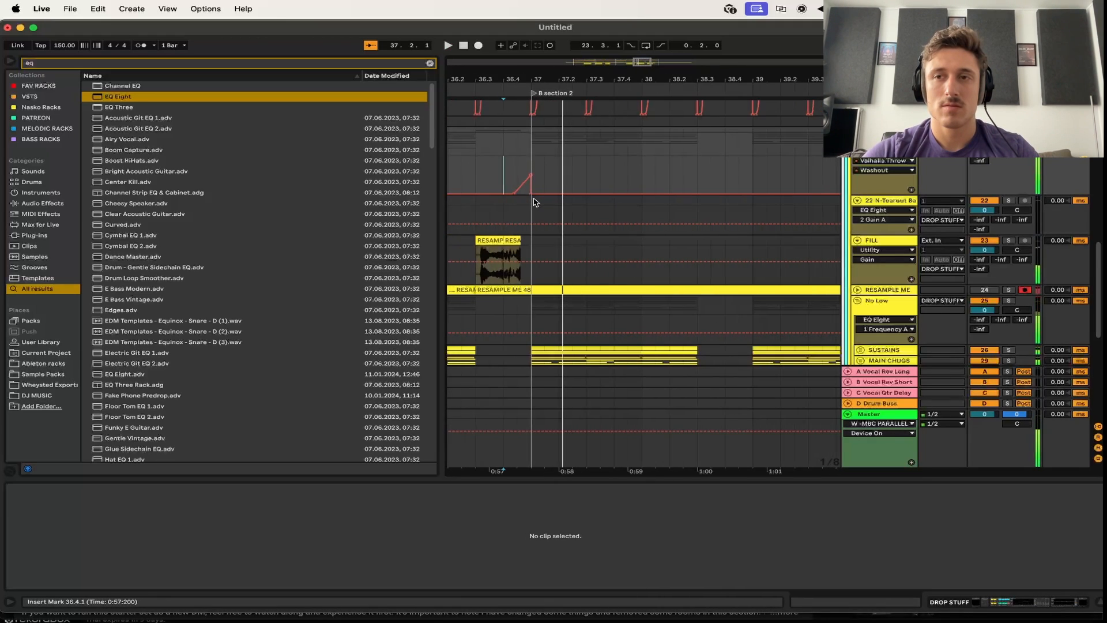
Hide the automation lanes and play the transition from 35.3.3 into bar 37
key(a)
scroll(534, 199, left, 4)
click(533, 199)
key(space)
scroll(685, 237, down, 3)
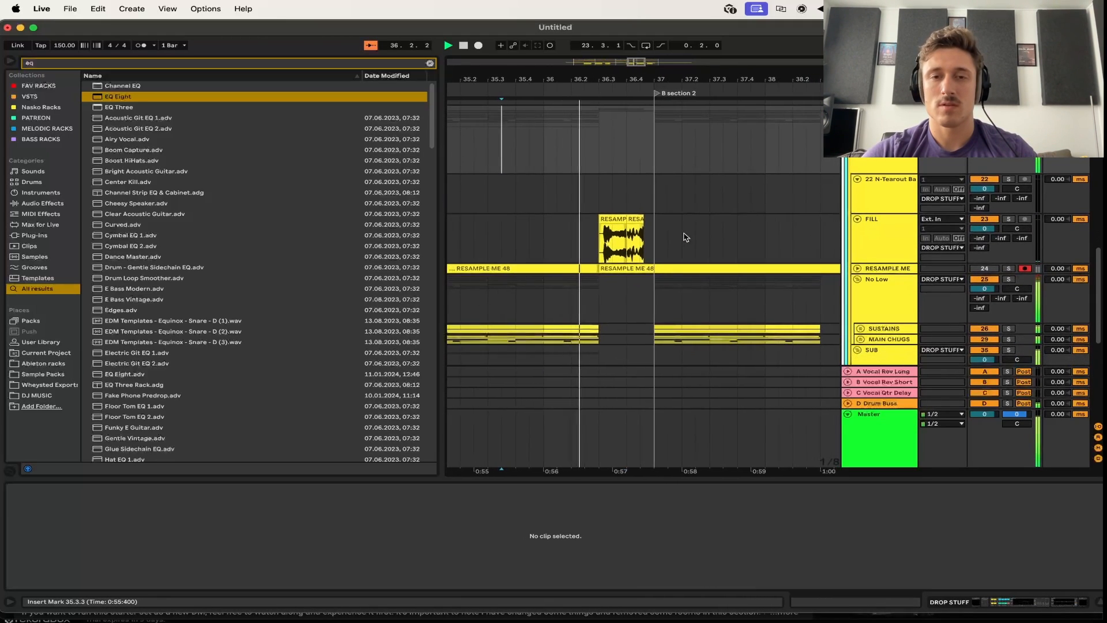
scroll(685, 237, down, 10)
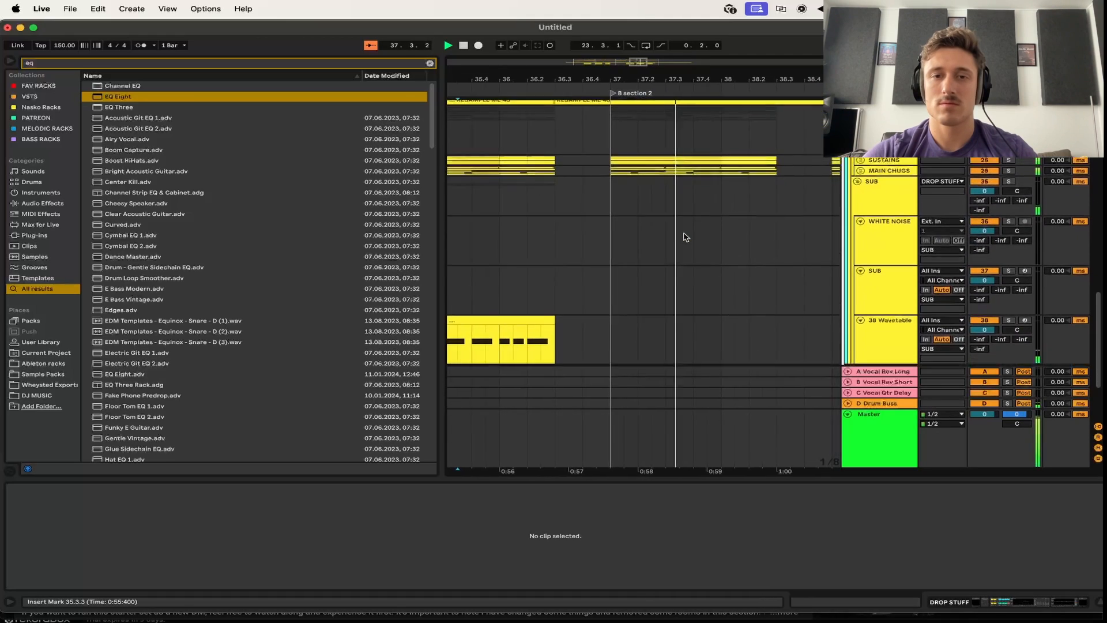
Copy the 38 Wavetable sub clip from 35.1.1–36.3.1 to 37.1.1 and play the section from 37.4.3
click(670, 237)
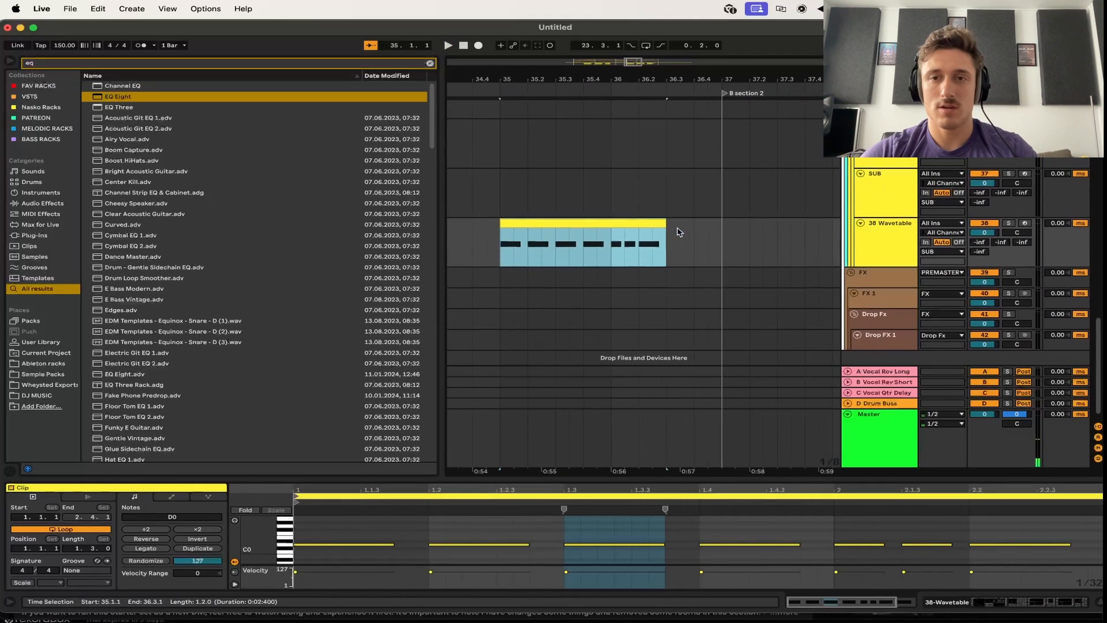
key(ctrl+d)
scroll(669, 231, right, 3)
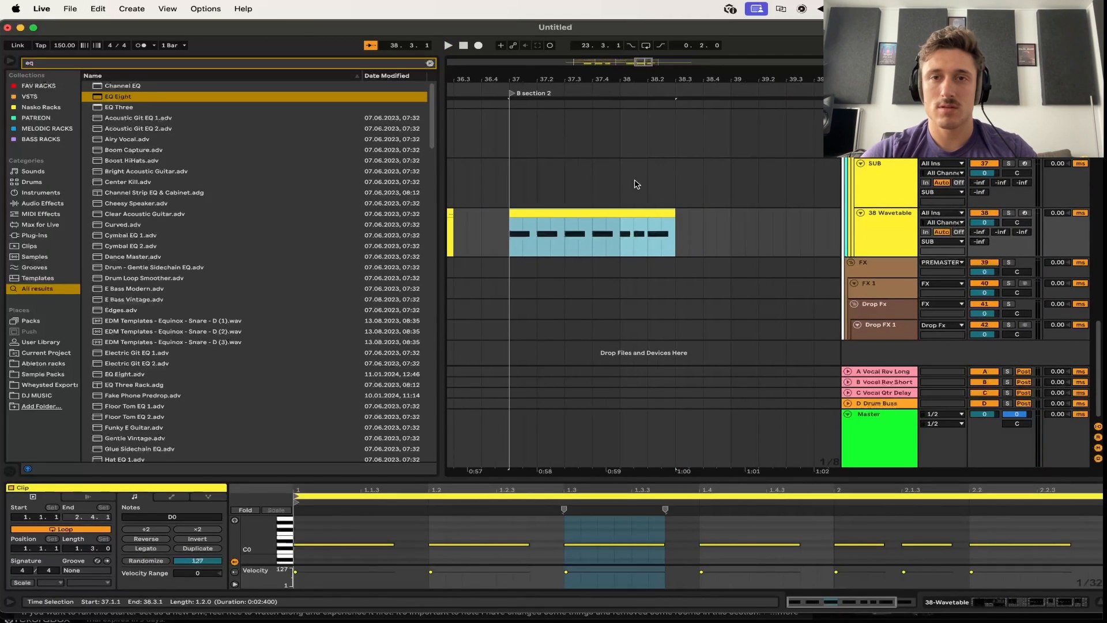
click(615, 185)
key(space)
scroll(633, 199, up, 4)
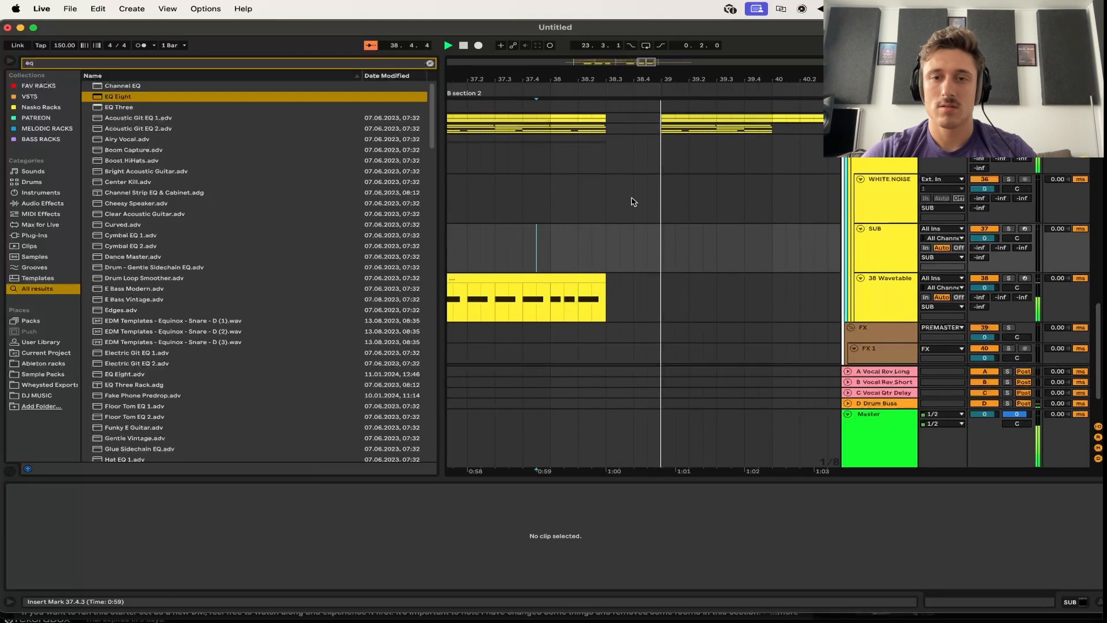
Paste the Wavetable sub clip at 39.1.1 and shorten it to end at 40.1.1
click(663, 284)
key(super+v)
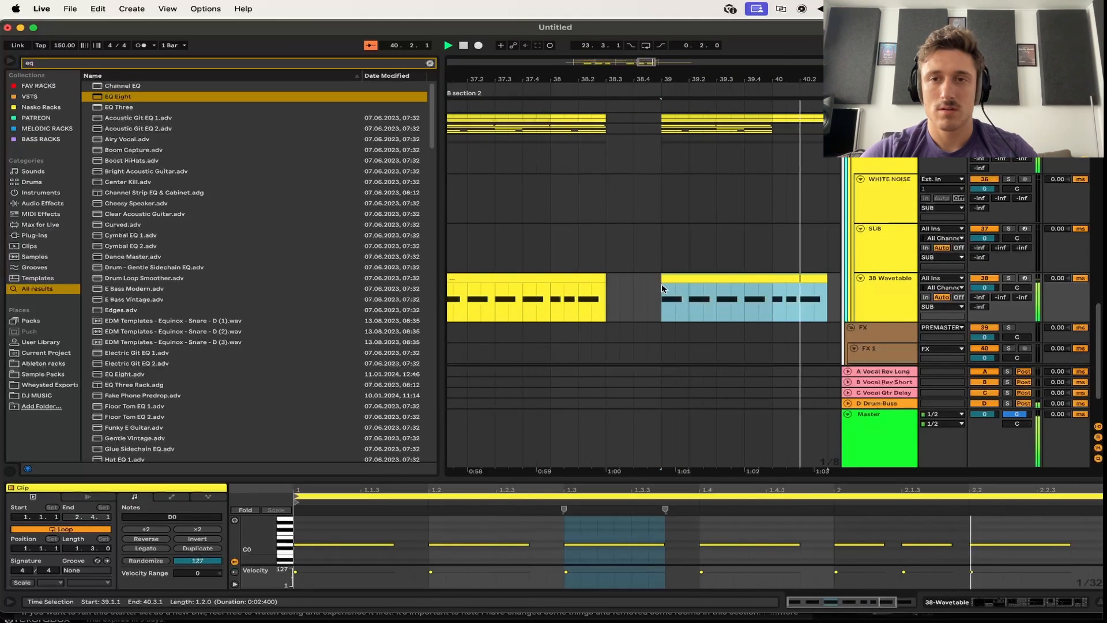
scroll(662, 284, down, 3)
drag(752, 282, 723, 279)
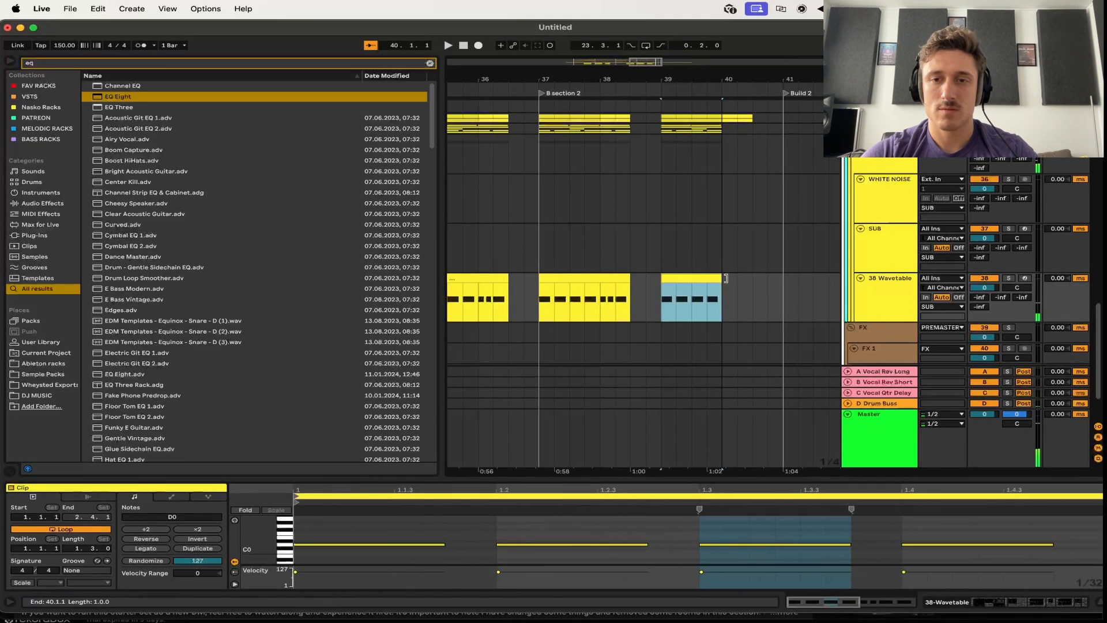
Delete the leftover SUSTAINS section from 40.1.1 to 40.3.1
scroll(744, 202, up, 4)
click(762, 196)
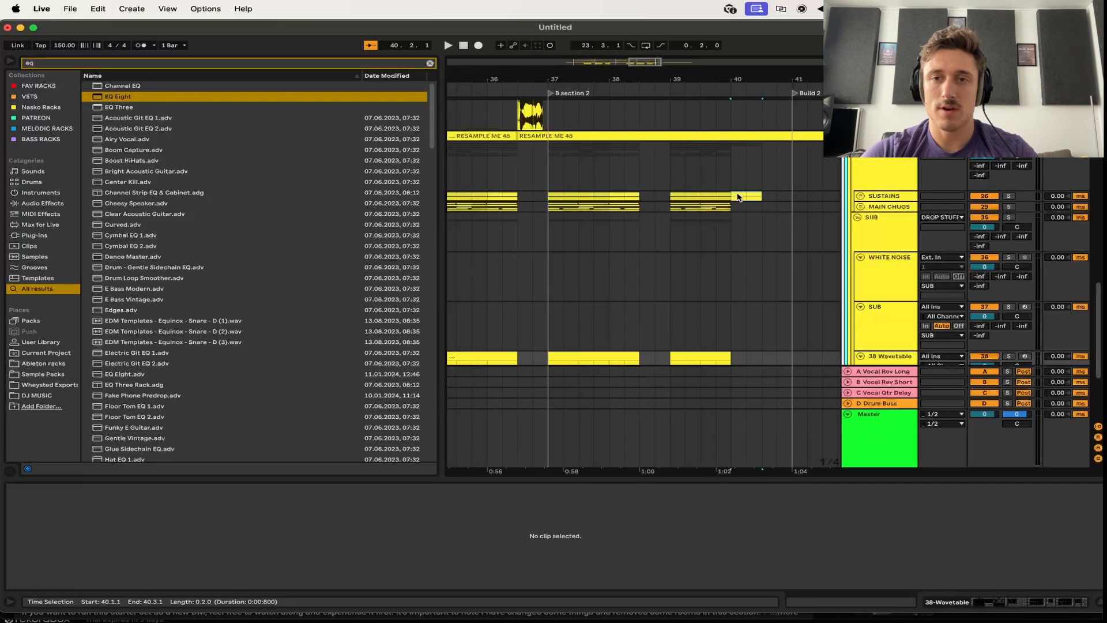
drag(739, 197, 734, 198)
Copy the IVORY bass one-shot on the 22 N-Tearout track from 30.3.1–31.1.1 to 38.3.1
scroll(657, 233, up, 3)
scroll(657, 234, left, 8)
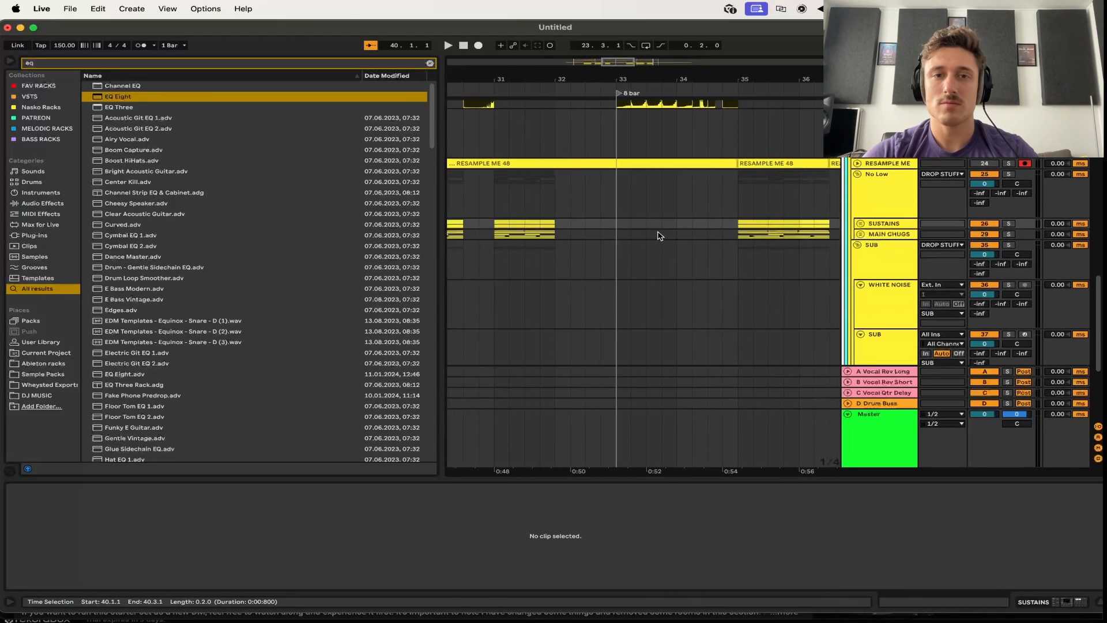
scroll(658, 232, up, 1)
scroll(658, 231, left, 1)
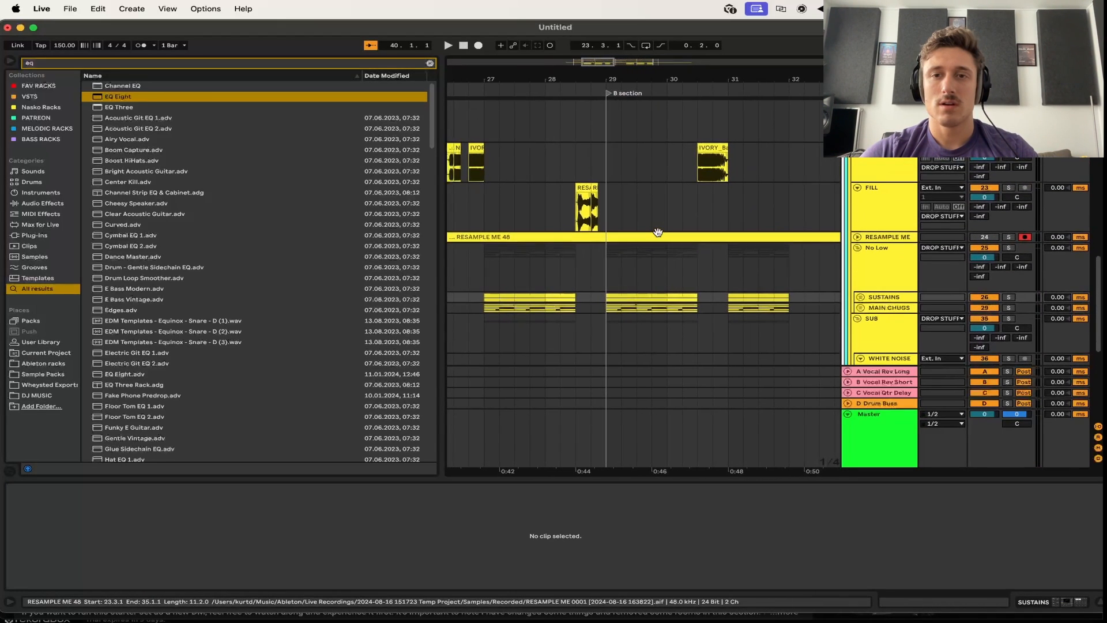
click(704, 146)
click(698, 126)
click(723, 154)
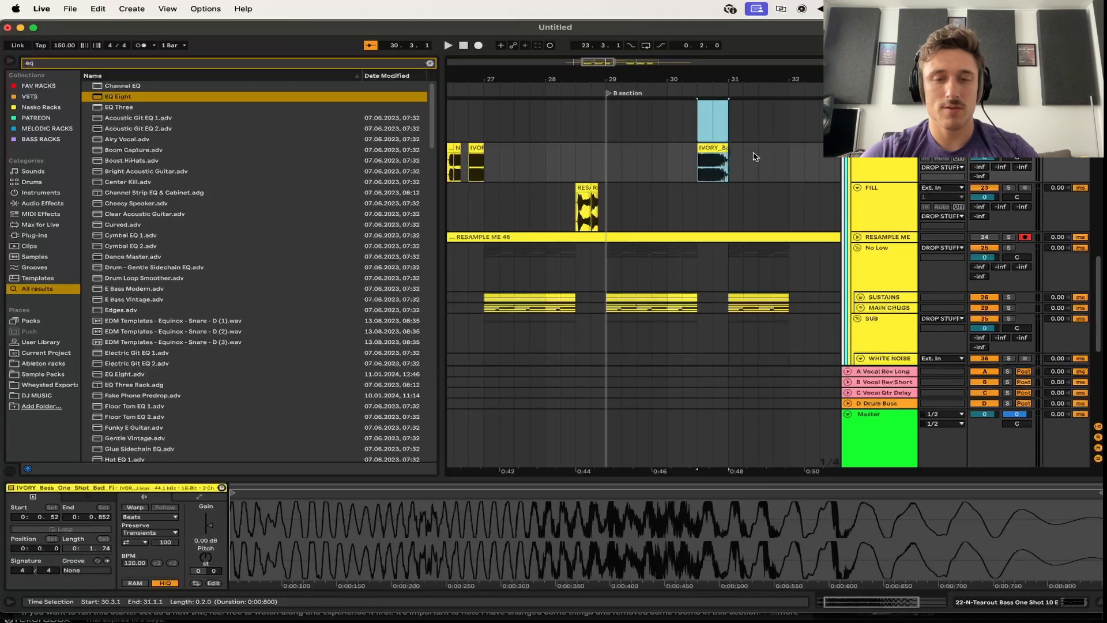
scroll(753, 152, right, 4)
scroll(763, 157, right, 3)
Play section 2 from 37.1.1 through bar 39 to check the bass arrangement
click(644, 160)
key(space)
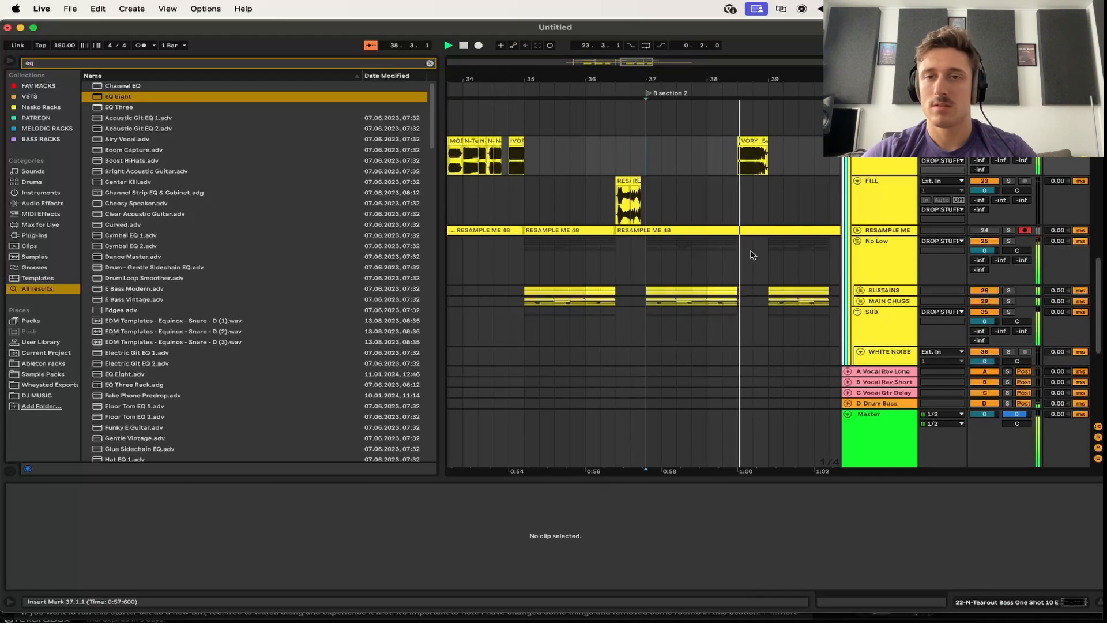
scroll(759, 259, down, 10)
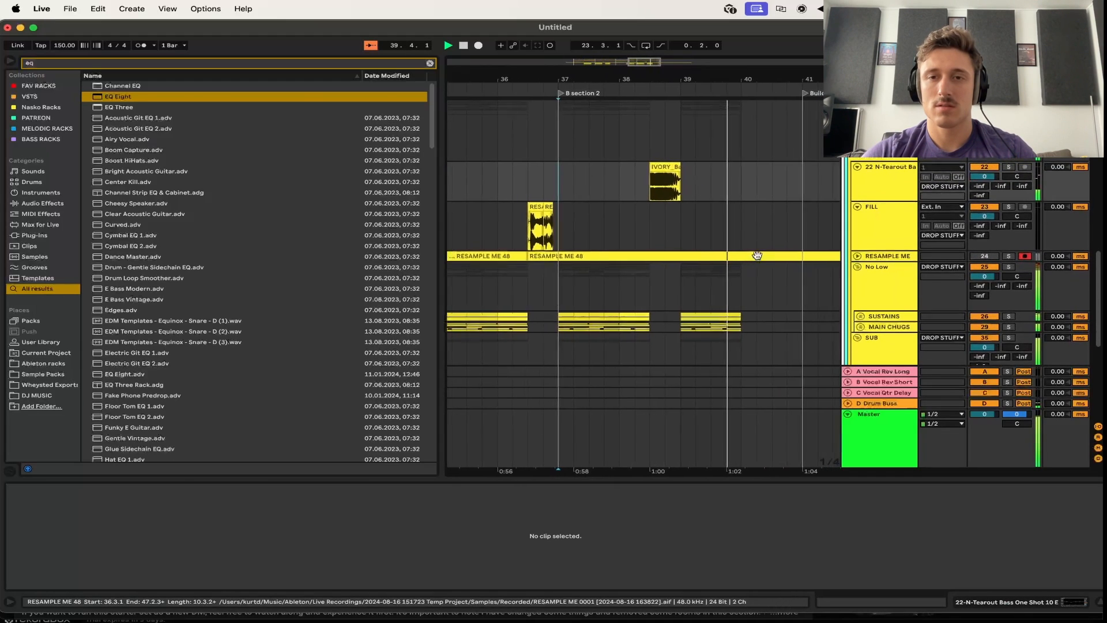
Make the Dead Weight - Retaliation reference track active from bar 40 onward and play it in context
scroll(776, 219, up, 5)
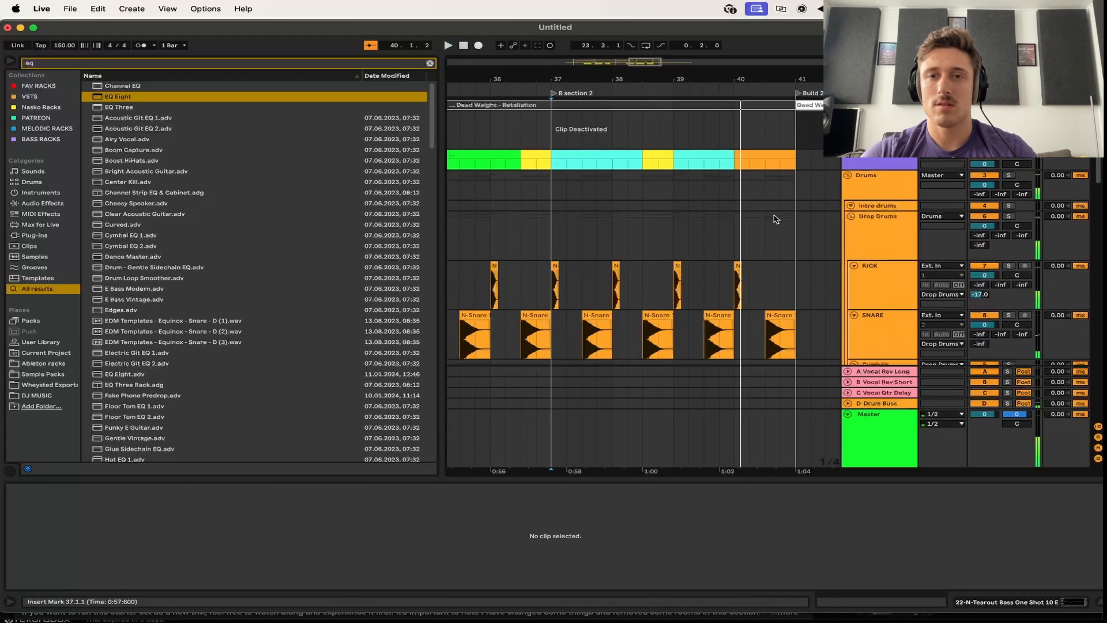
click(799, 121)
key(space)
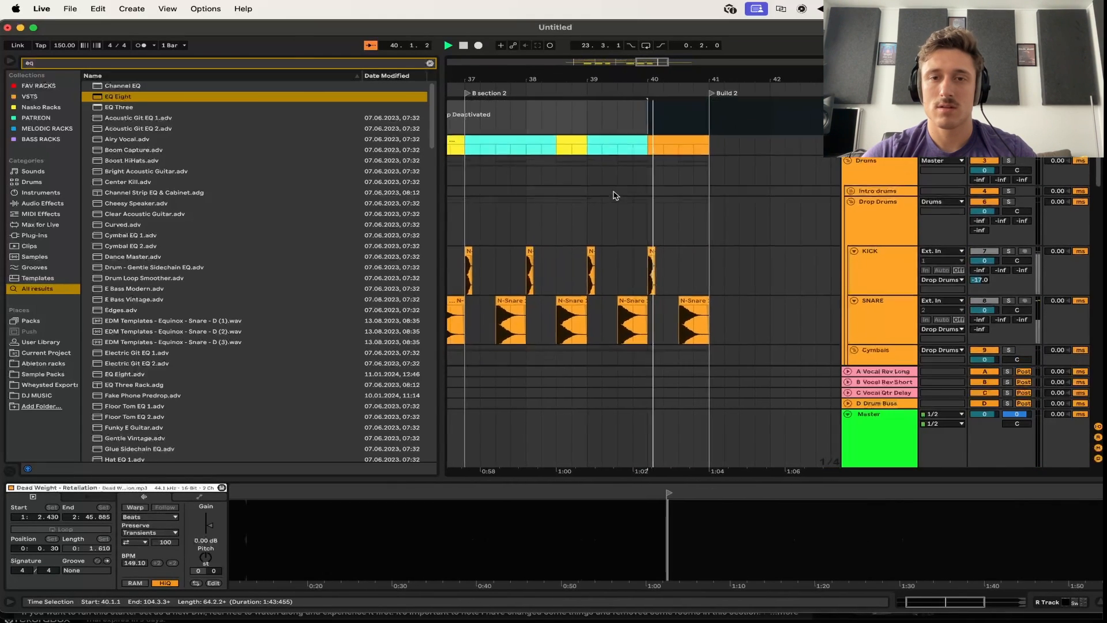
Deactivate the kick and snare clips between bars 40 and 41, and trim the ride cymbal loop to end at bar 40
scroll(615, 195, down, 3)
drag(651, 195, 710, 242)
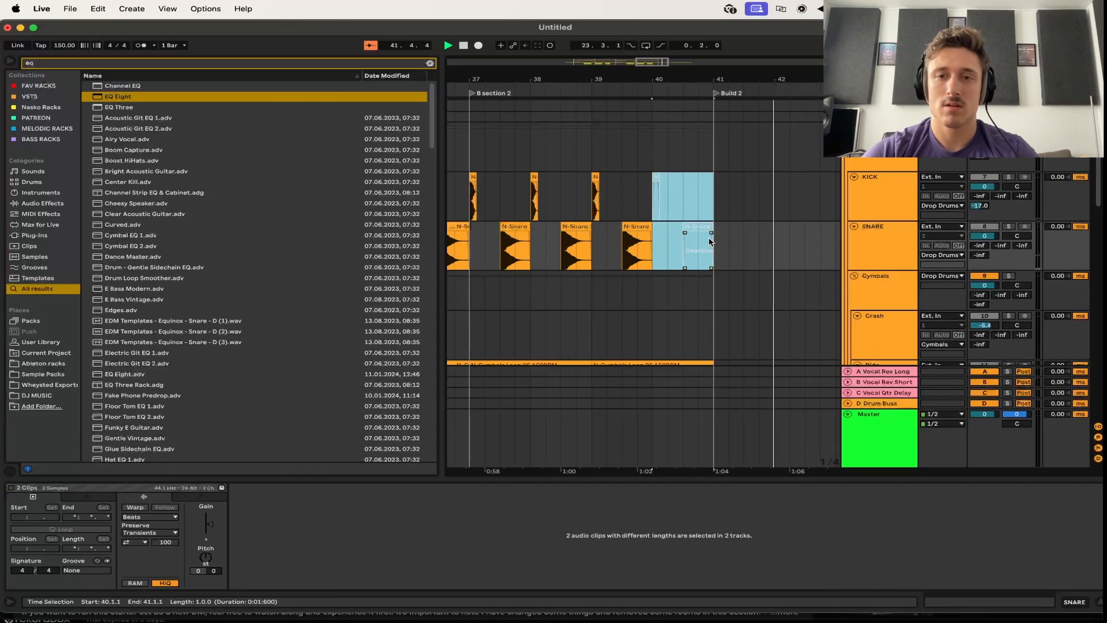
scroll(710, 242, down, 5)
drag(694, 198, 635, 202)
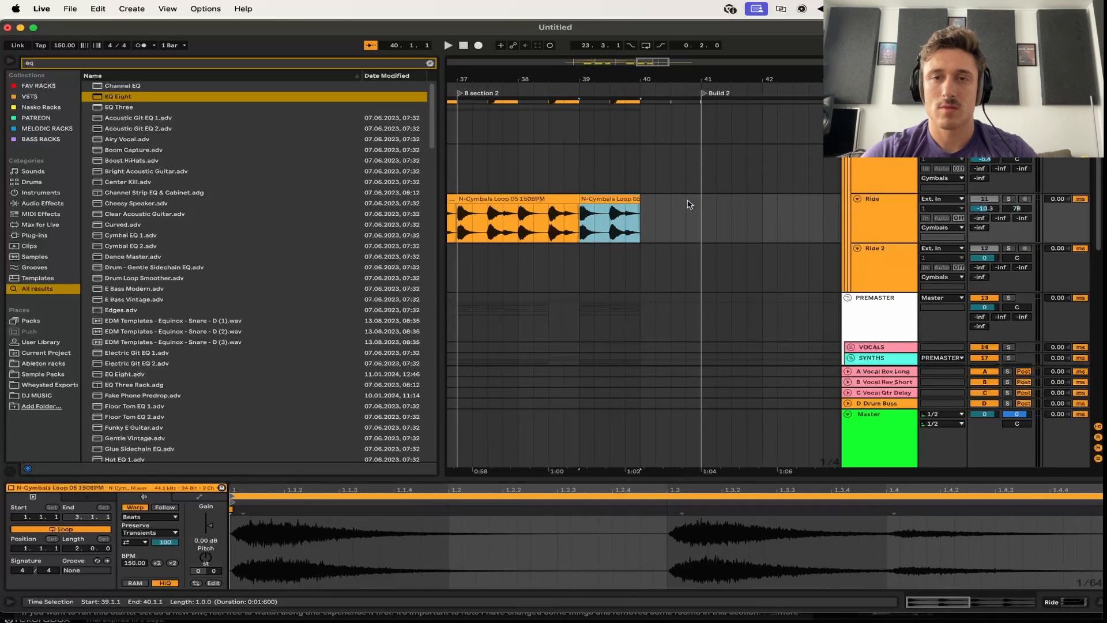
Play the arrangement from 39.2.1 to check the transition into the reference clip at bar 40
scroll(689, 204, up, 5)
drag(684, 150, 637, 144)
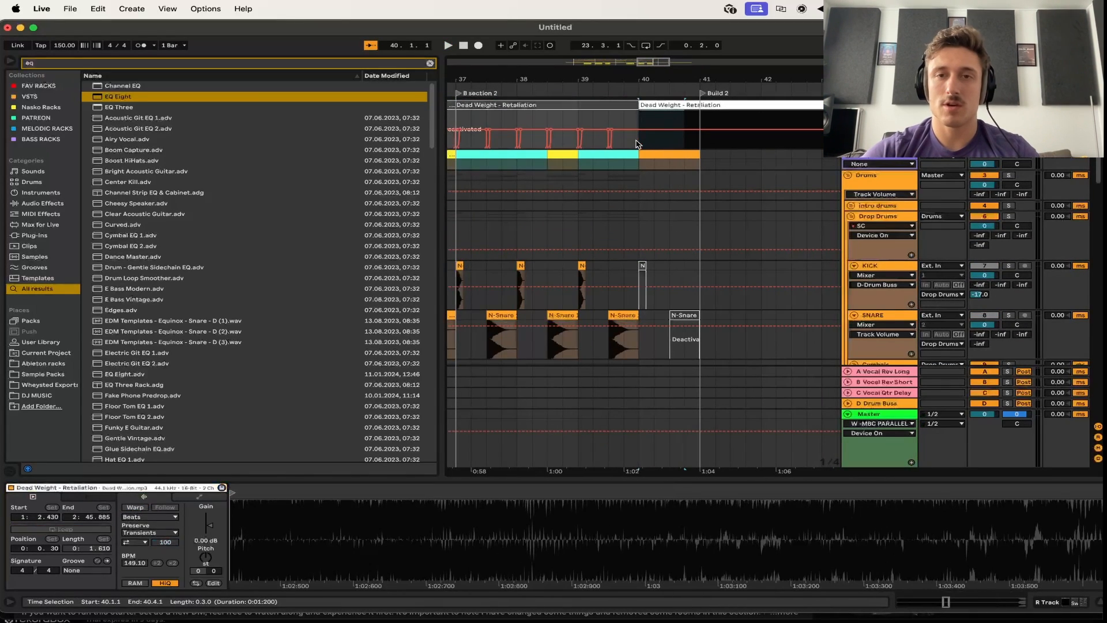
click(597, 123)
key(space)
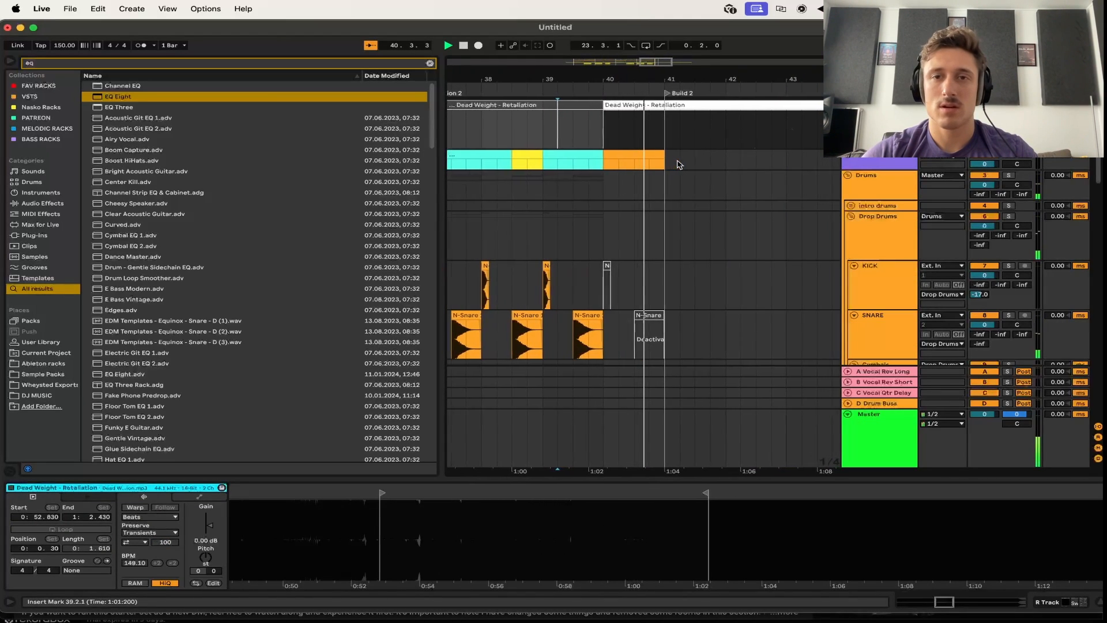
scroll(655, 178, down, 4)
key(space)
Delete the WHITE NOISE track from the SUB group
scroll(657, 179, down, 4)
scroll(657, 178, left, 5)
scroll(542, 239, down, 6)
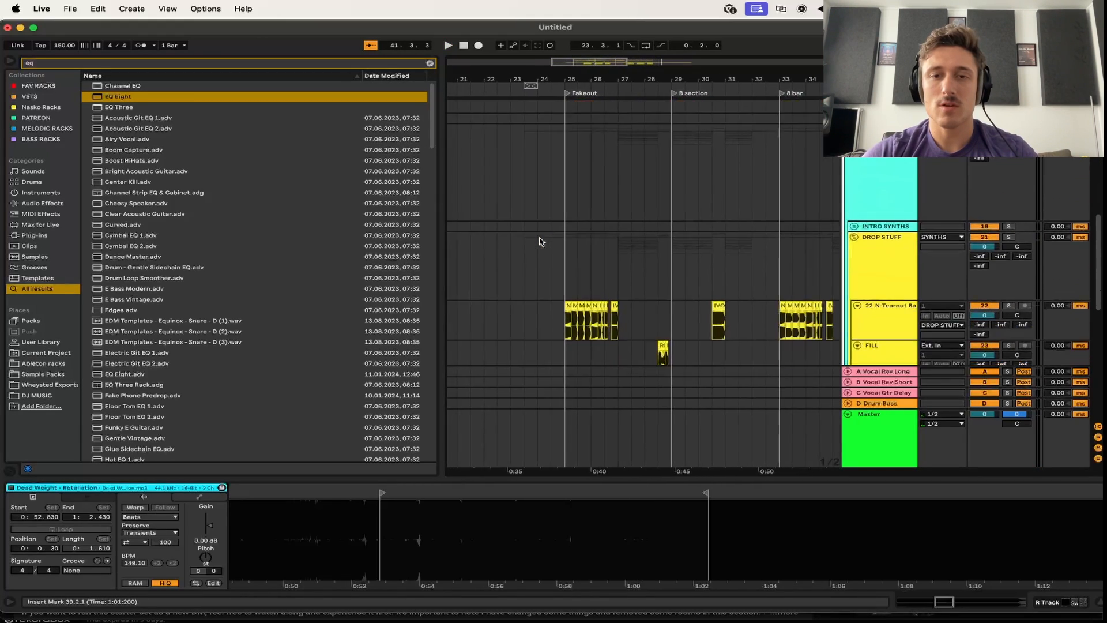
scroll(548, 237, left, 2)
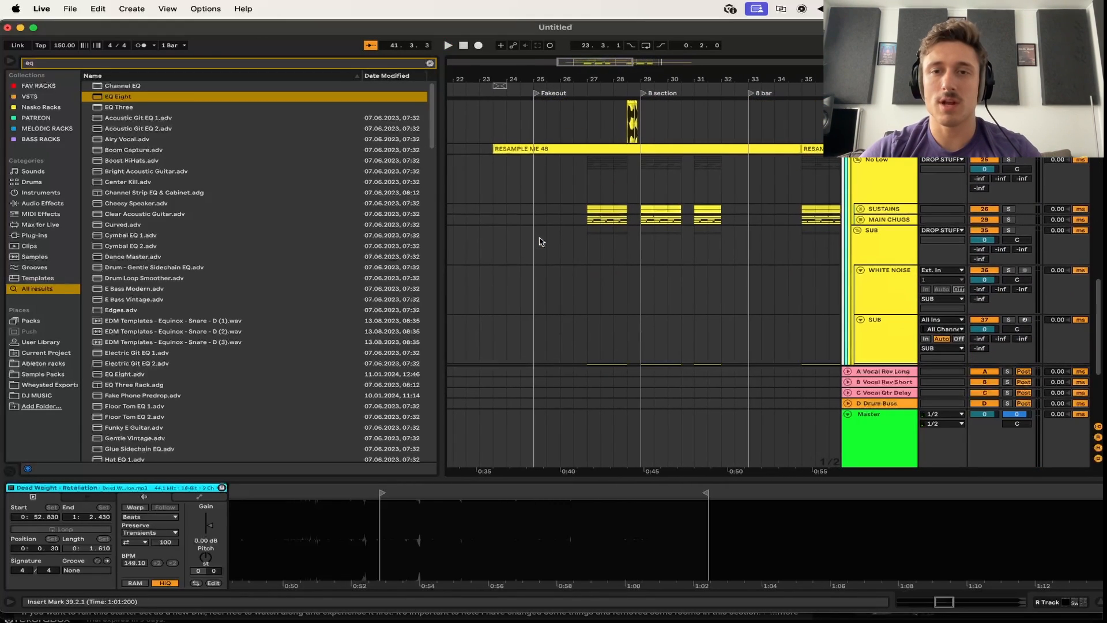
click(858, 230)
click(858, 230)
click(875, 272)
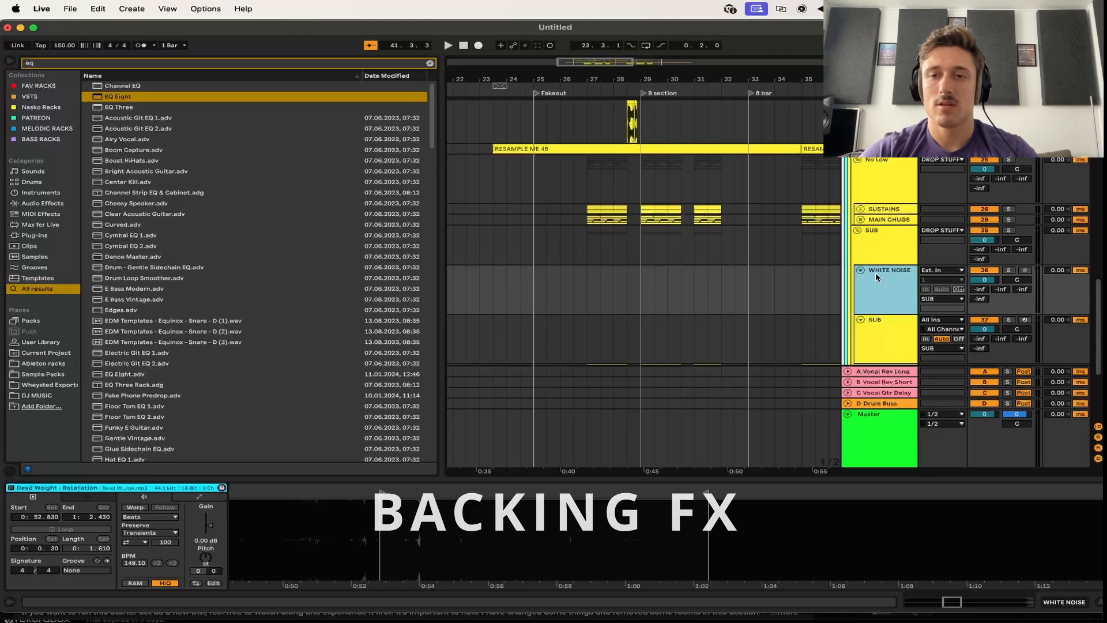
key(Delete)
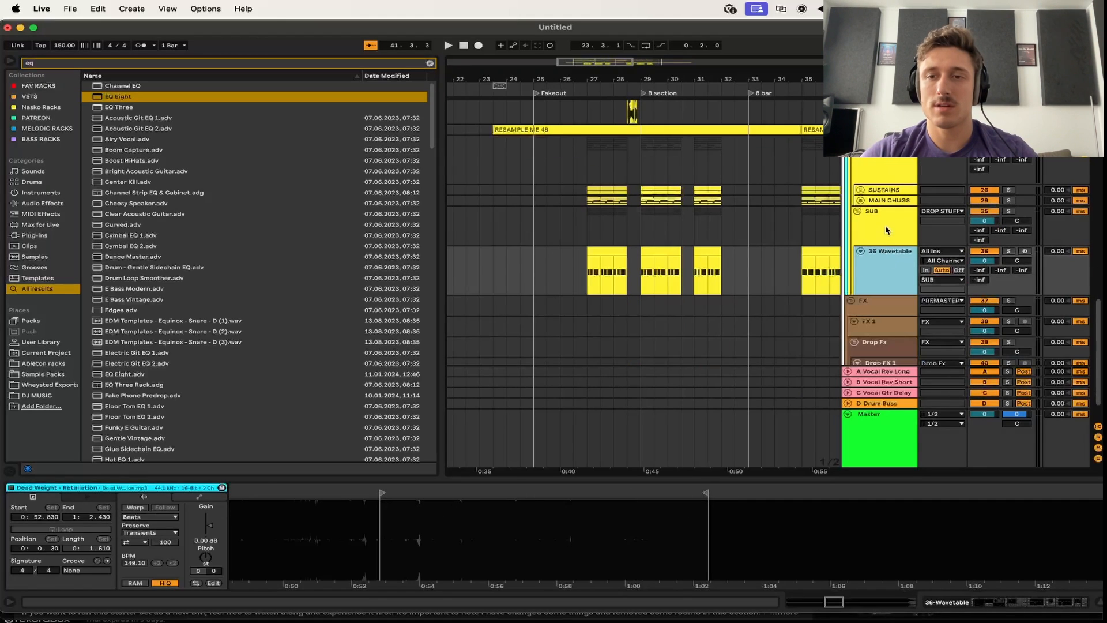
Solo the SUB group, play it from bar 29 and lower its Saturator Drive to 5.29 dB
click(884, 226)
click(642, 255)
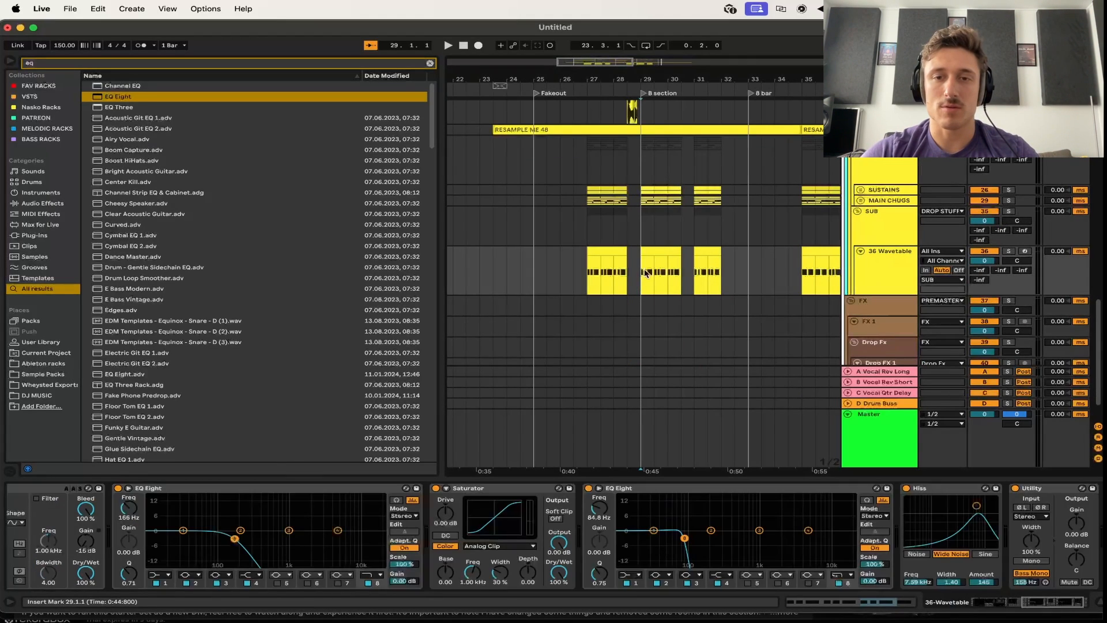
click(874, 226)
key(space)
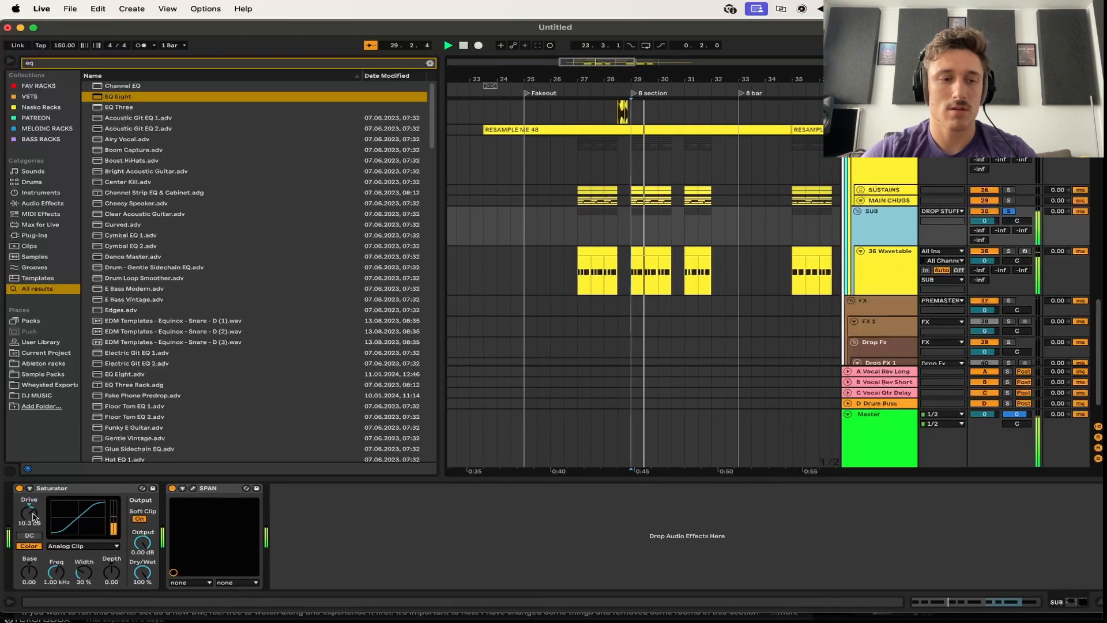
drag(31, 517, 31, 526)
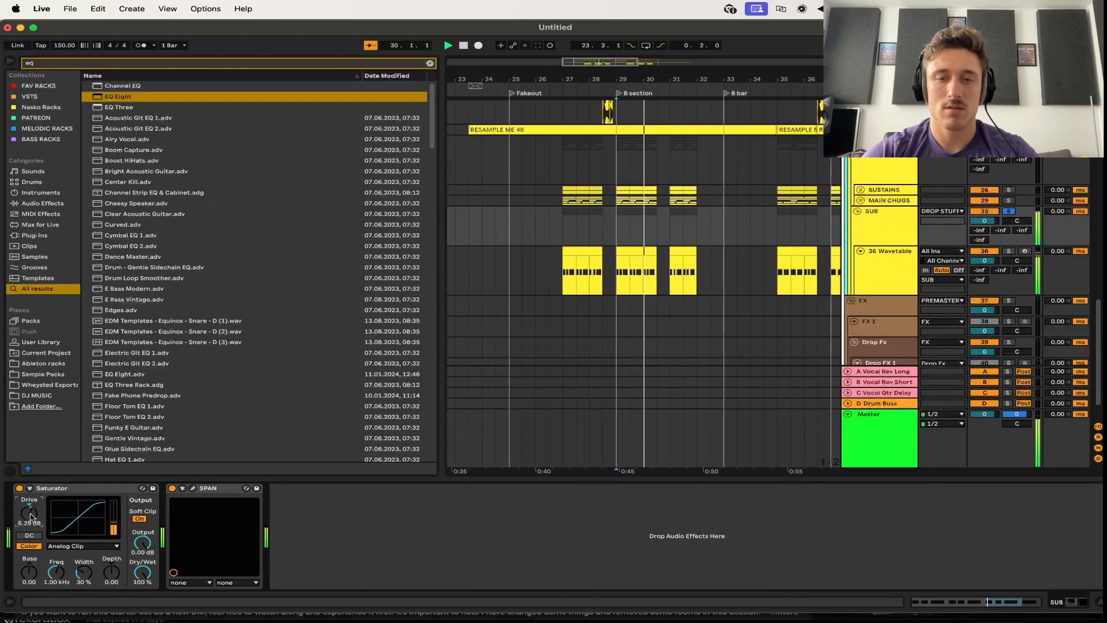
key(super+alt+p)
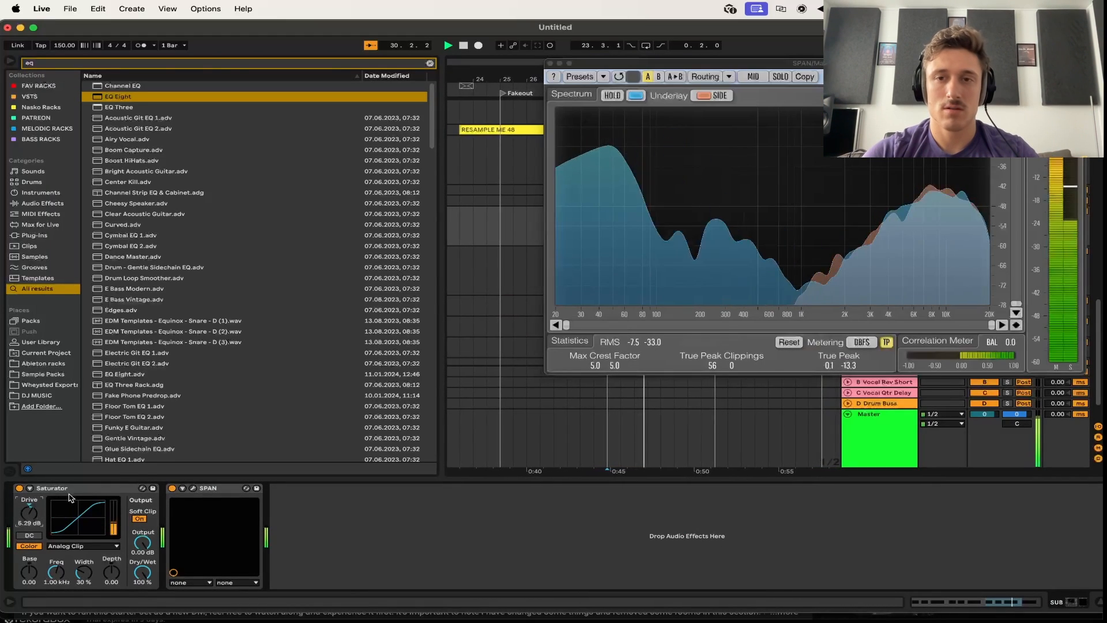
click(549, 63)
Set the SUB group's Saturator Drive to 8.57 dB while playing the full mix from bar 29
key(space)
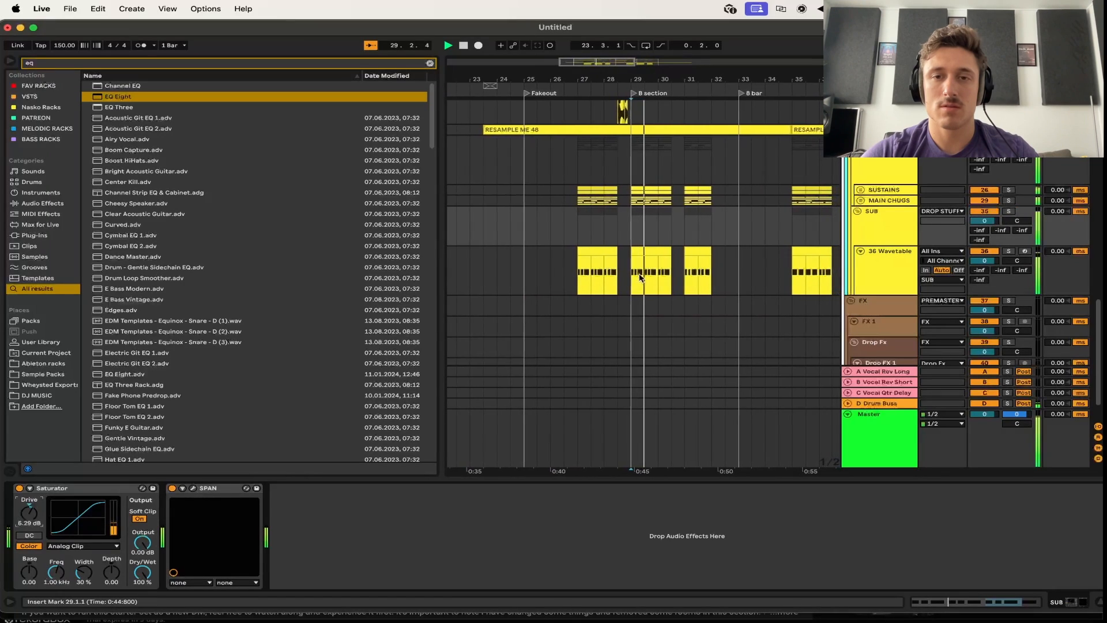
key(space)
key(space)
drag(32, 513, 31, 508)
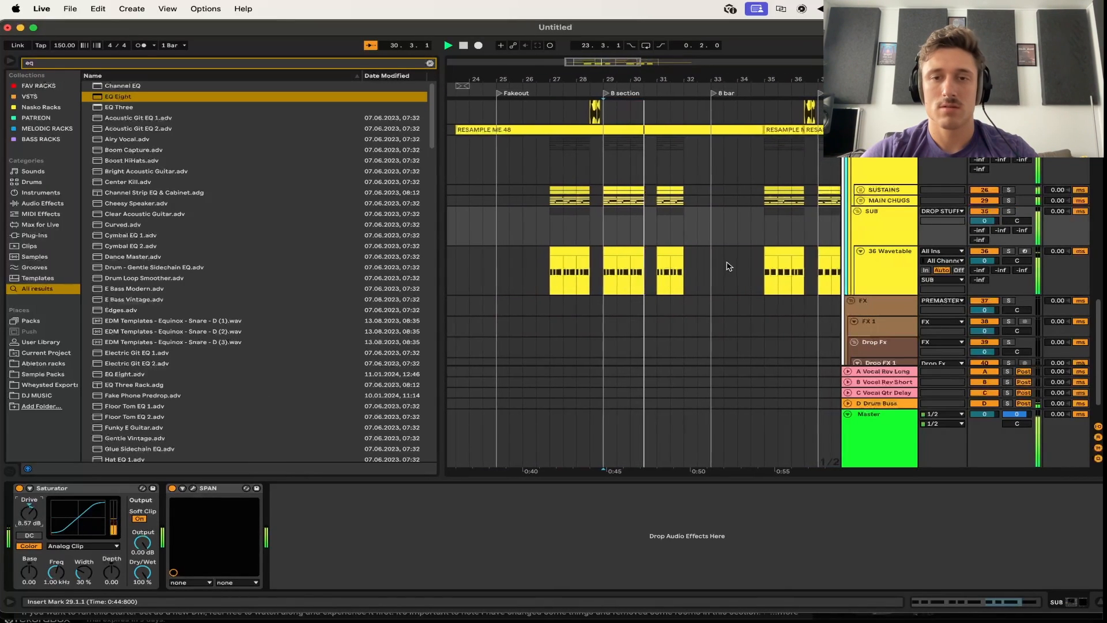
scroll(696, 277, up, 2)
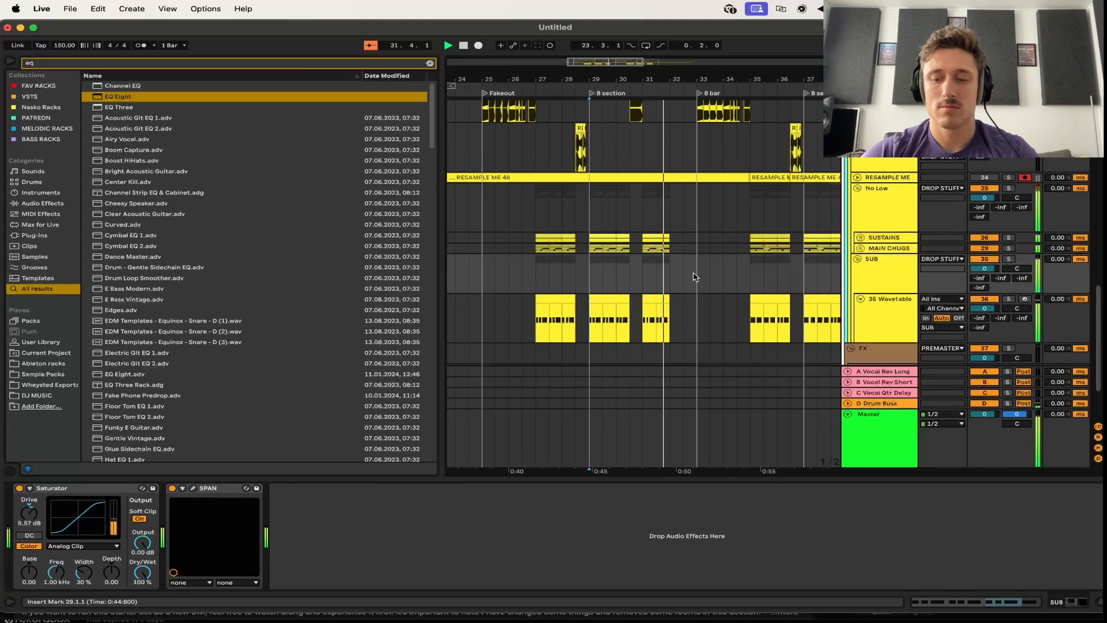
key(alt+super+p)
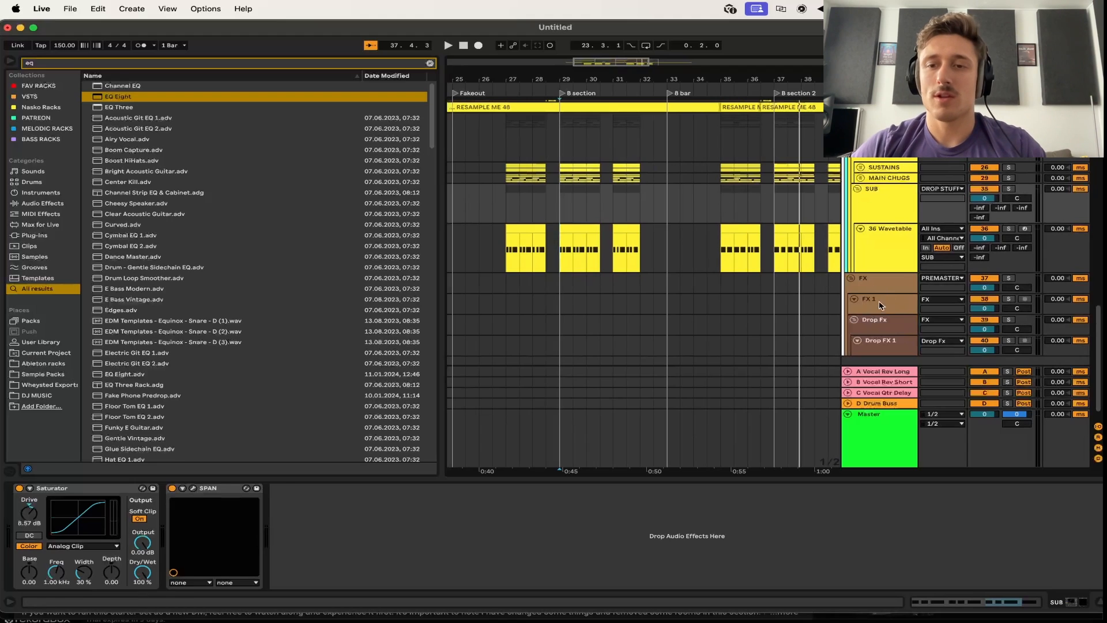
Search the browser for "crowd" and place KSHMR Crowd FX - Roar Quick at bar 25 on the Drop FX 1 track
click(873, 321)
click(870, 340)
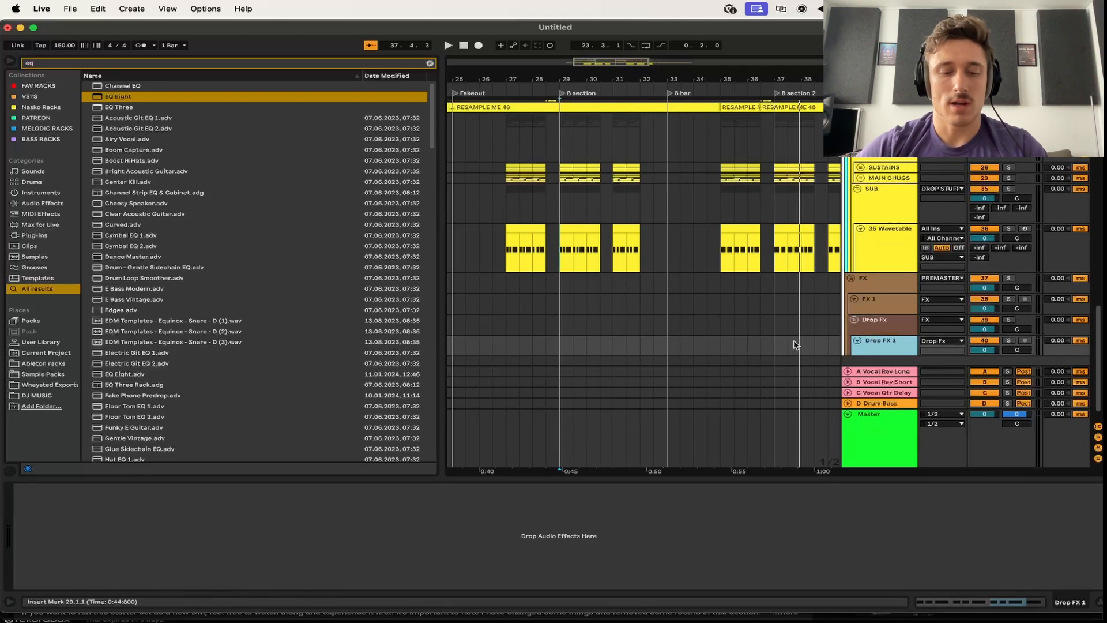
key(super+f)
text(crowd n)
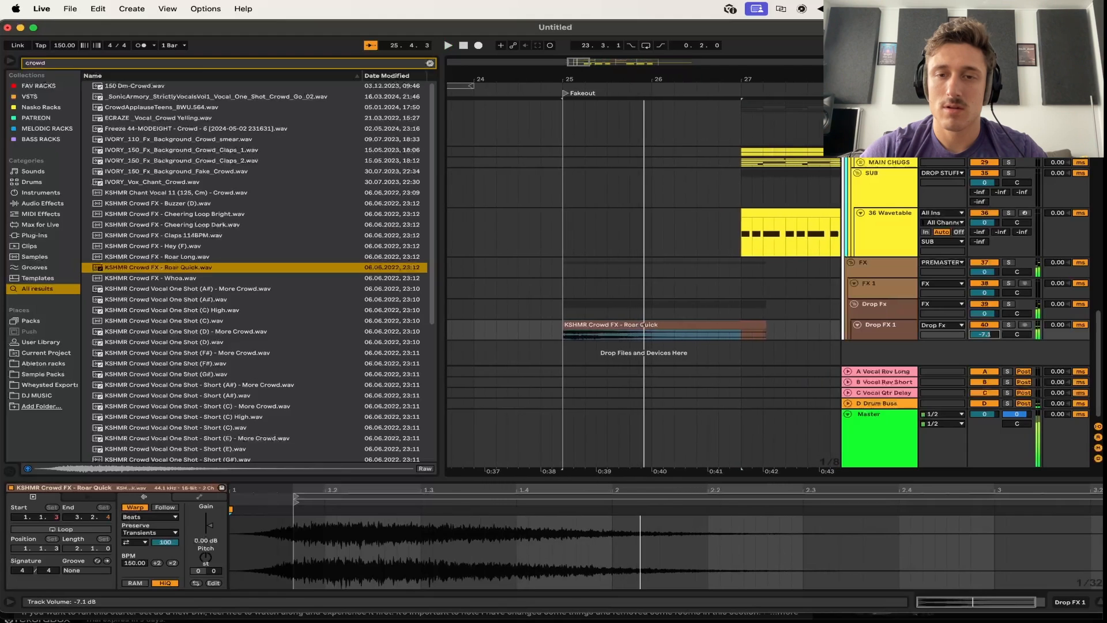
Lower the Drop FX 1 track volume to -9.0 dB while playing back the crowd roar
key(space)
drag(984, 334, 984, 343)
key(space)
key(space)
scroll(634, 329, right, 3)
key(space)
Move the crowd roar clip to bar 27 and trim it to end at about 28.3, alongside the sub bass clip
drag(607, 322, 704, 329)
drag(784, 328, 784, 329)
click(643, 331)
key(space)
scroll(706, 329, right, 1)
scroll(690, 327, up, 5)
scroll(690, 327, right, 2)
scroll(689, 327, down, 4)
scroll(689, 327, right, 3)
key(space)
drag(726, 325, 660, 327)
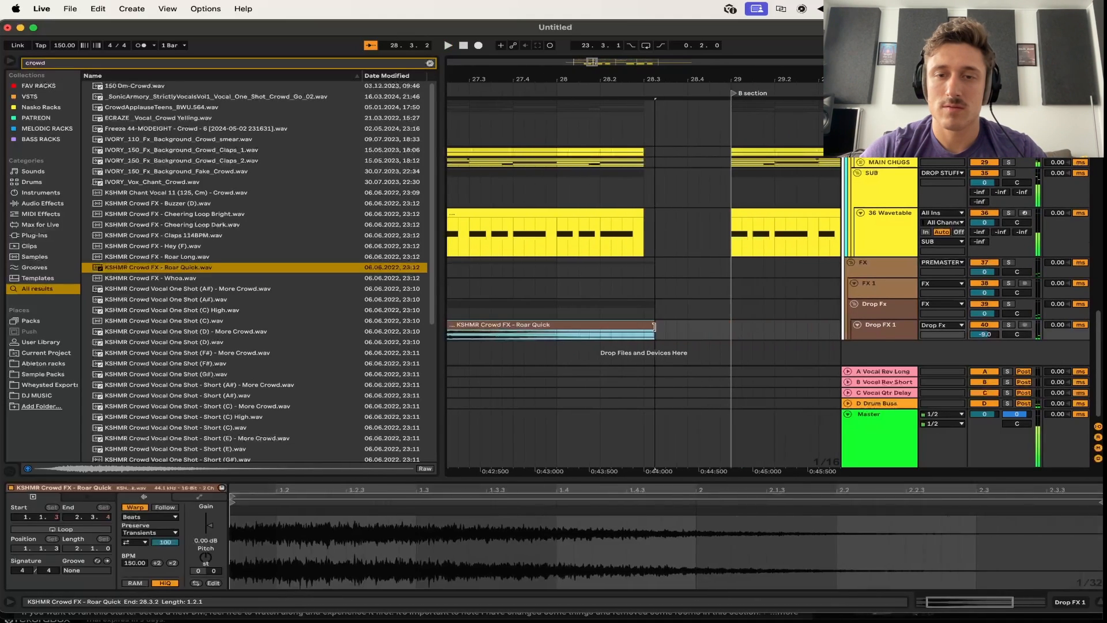
Audition the MODEIGHT crowd samples and place MODEIGHT - Crowd - 2 at bar 27 on the new audio track, ending at 28.3.1
scroll(602, 331, left, 1)
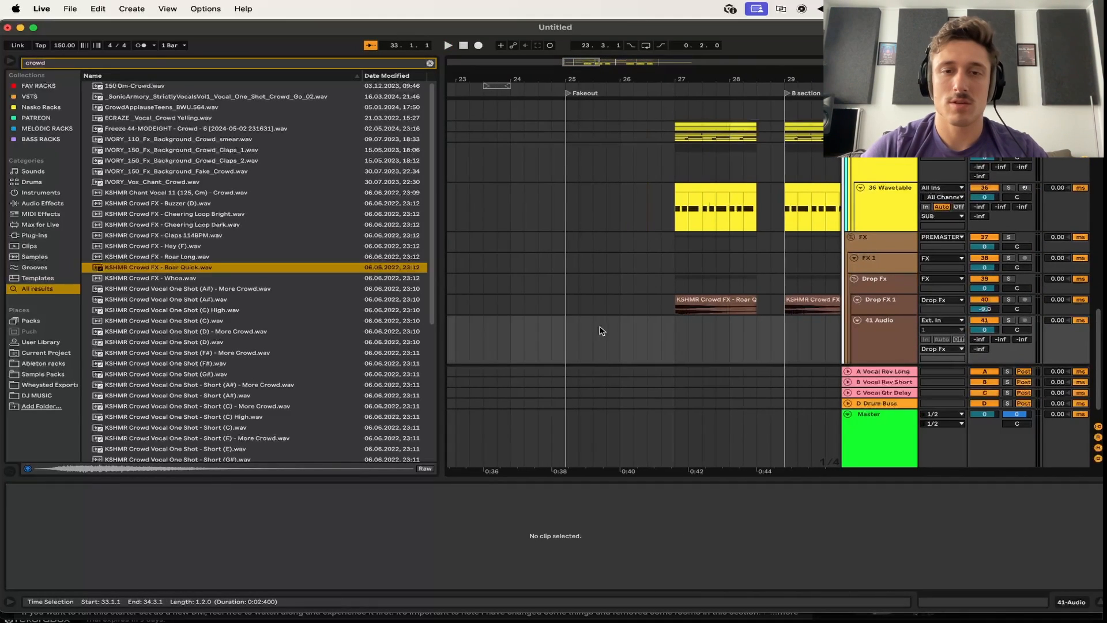
scroll(674, 311, down, 1)
scroll(674, 311, right, 1)
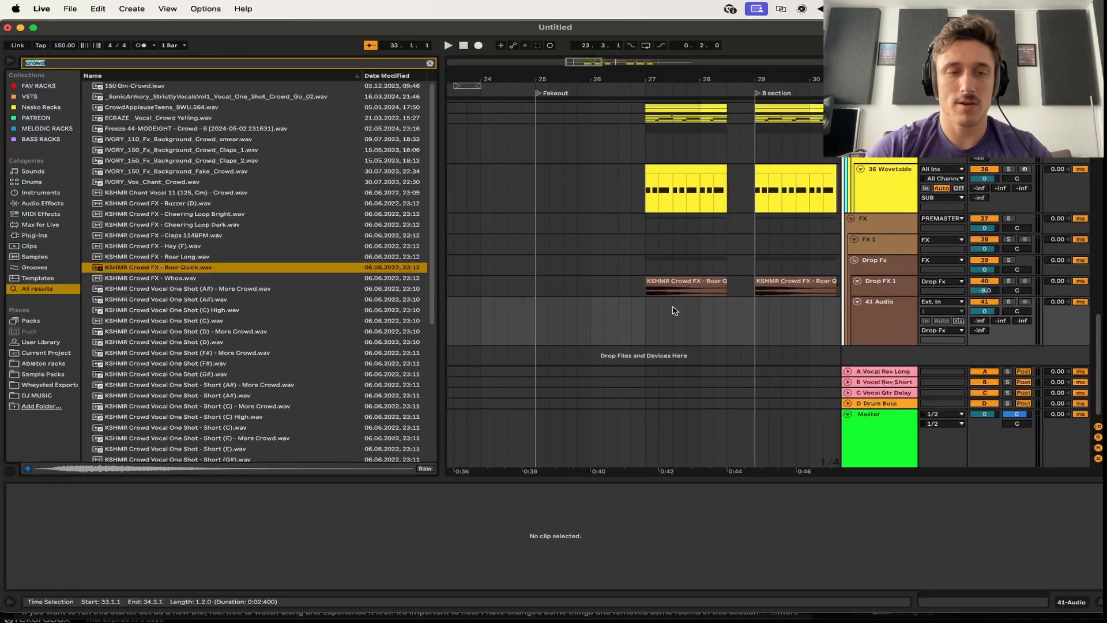
scroll(190, 398, down, 7)
click(181, 394)
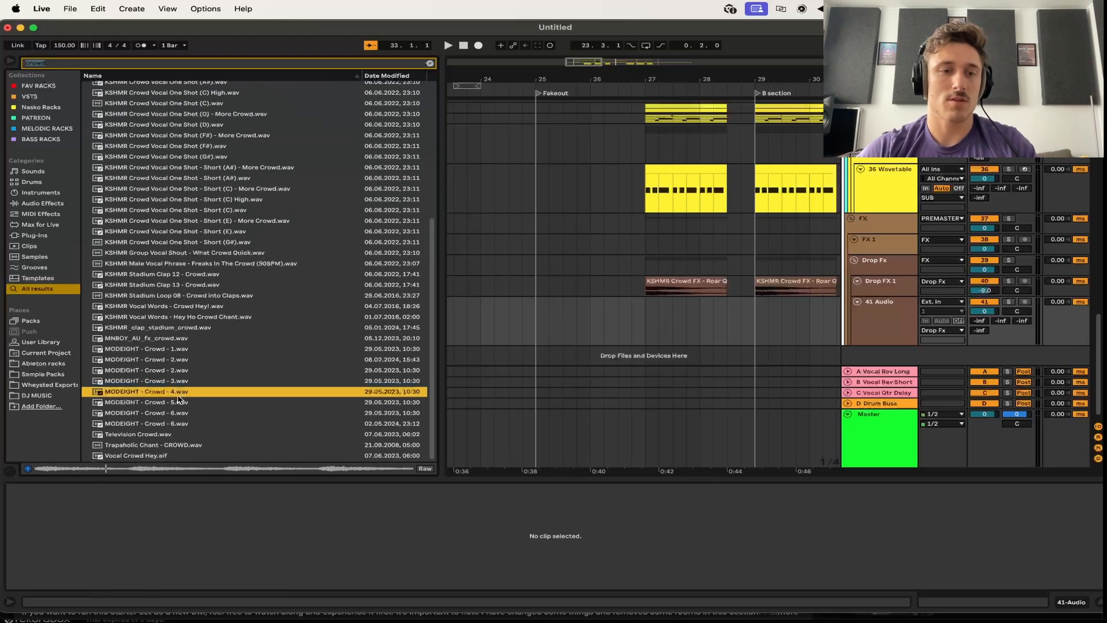
click(174, 370)
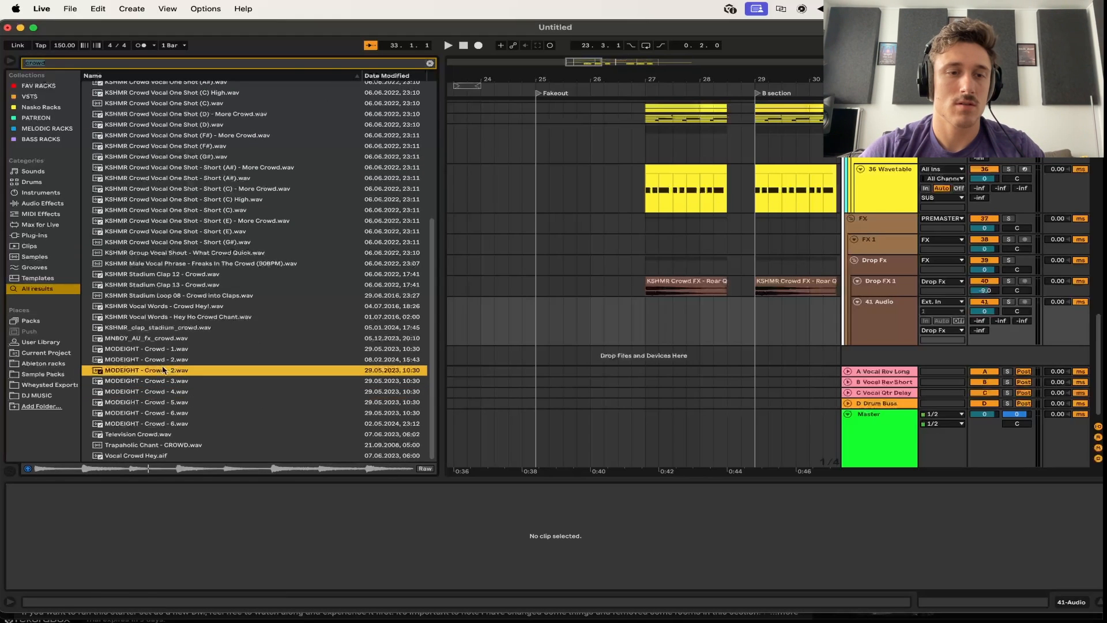
drag(154, 376, 648, 322)
drag(748, 301, 717, 301)
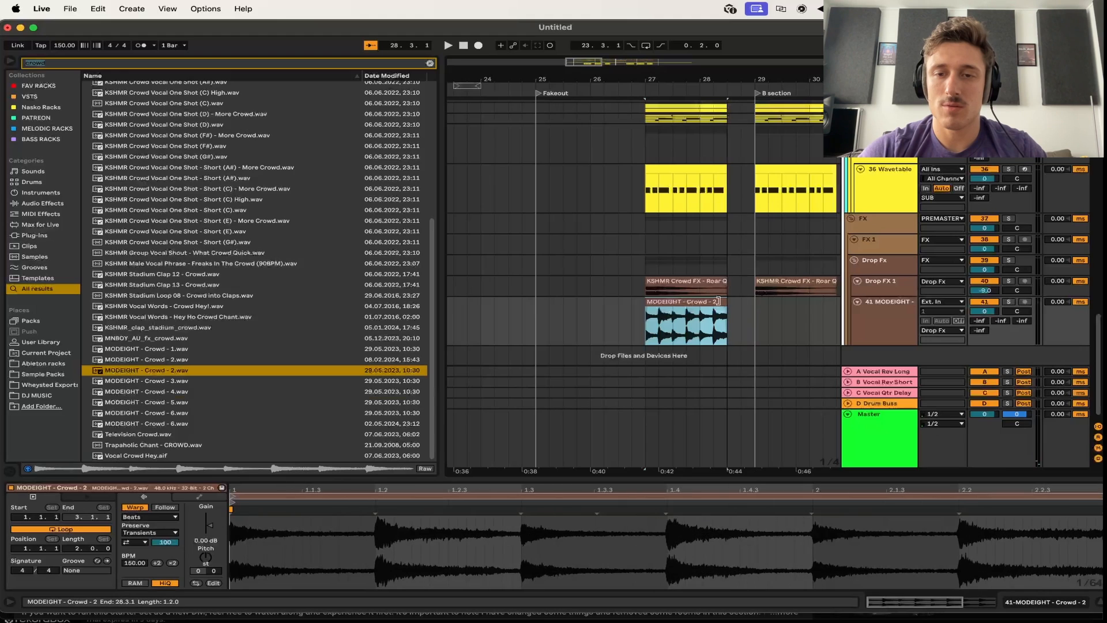
Add EQ Eight to the soloed MODEIGHT crowd track with its first band as a low cut at 368 Hz
click(885, 318)
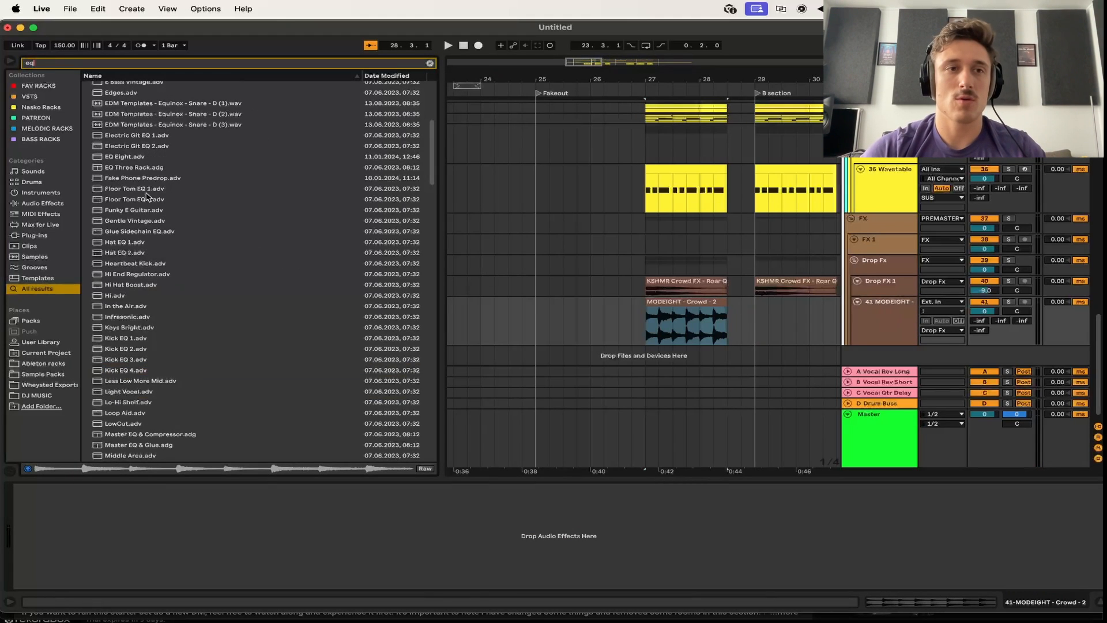
scroll(146, 196, up, 5)
drag(126, 99, 160, 538)
click(59, 575)
key(s)
key(space)
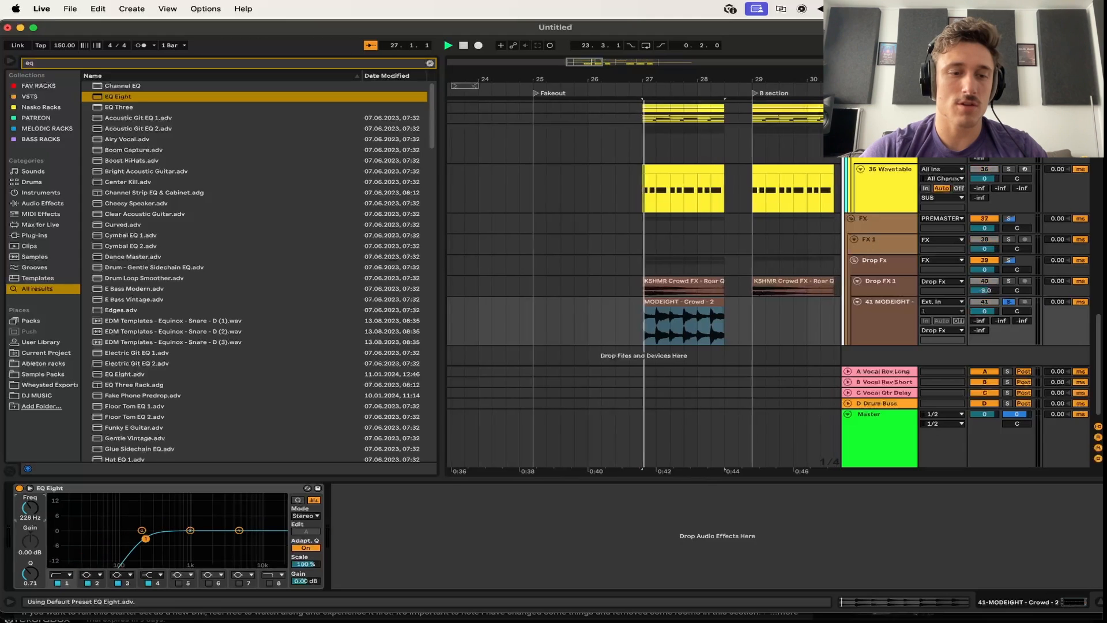
key(space)
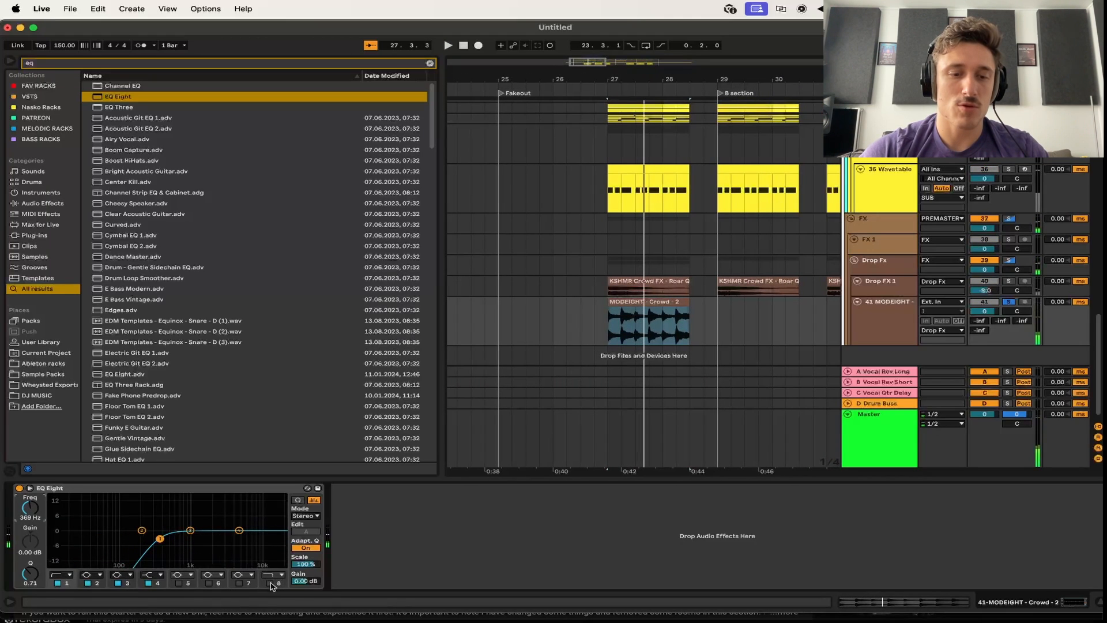
Set the MODEIGHT crowd EQ's high cut to 3.52 kHz and lower the track's volume to about -9.8 dB
drag(34, 515, 35, 536)
key(space)
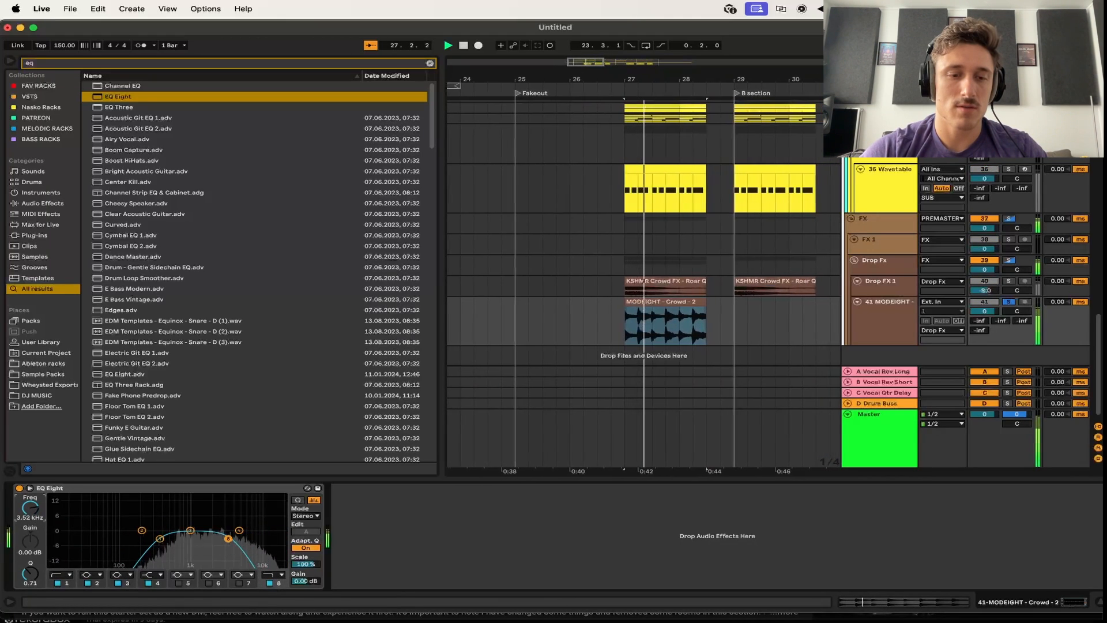
drag(985, 311, 984, 334)
key(space)
key(space)
key(s)
key(space)
key(space)
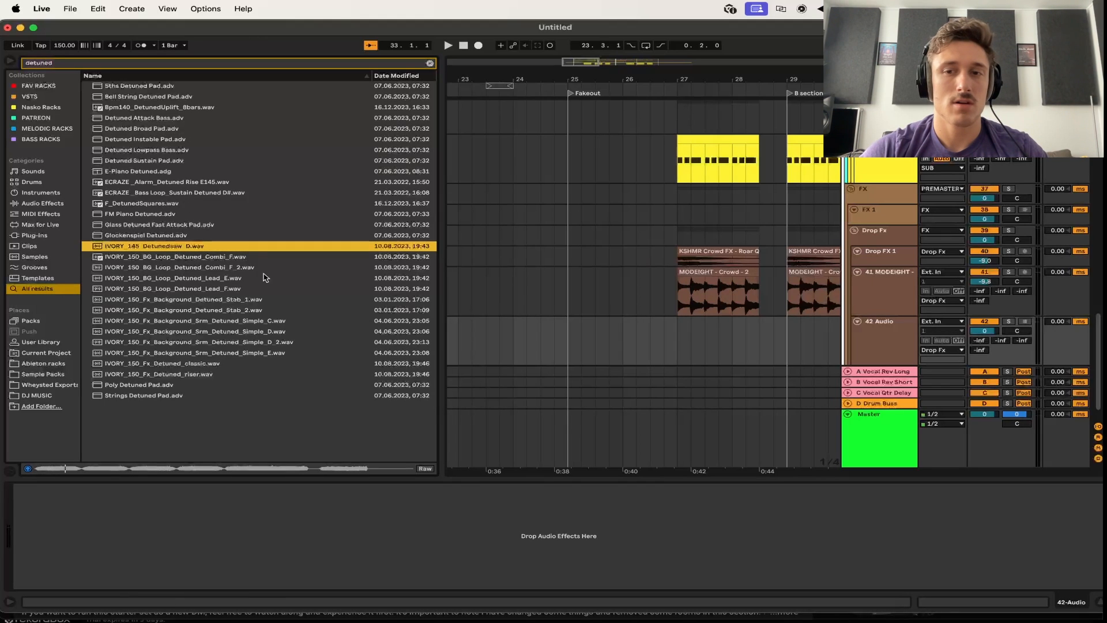
Place IVORY_145_Detunedsaw_D at bar 27 on track 42, cut it at 27.4 and duplicate it to fill up to 28.3
drag(192, 247, 676, 339)
click(733, 348)
click(749, 340)
scroll(737, 326, up, 5)
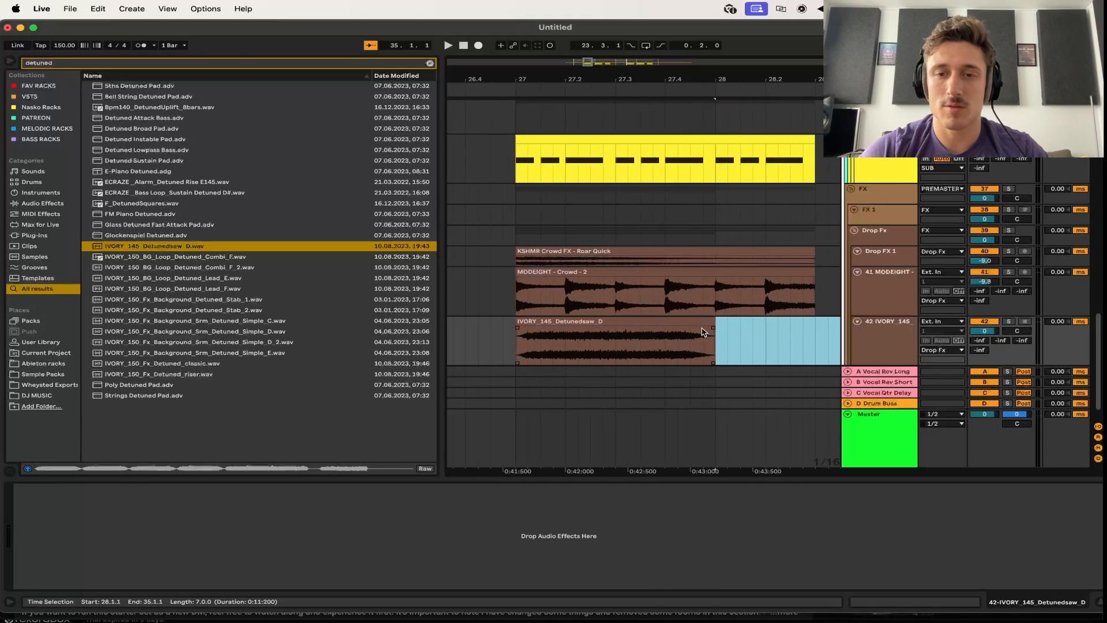
click(706, 320)
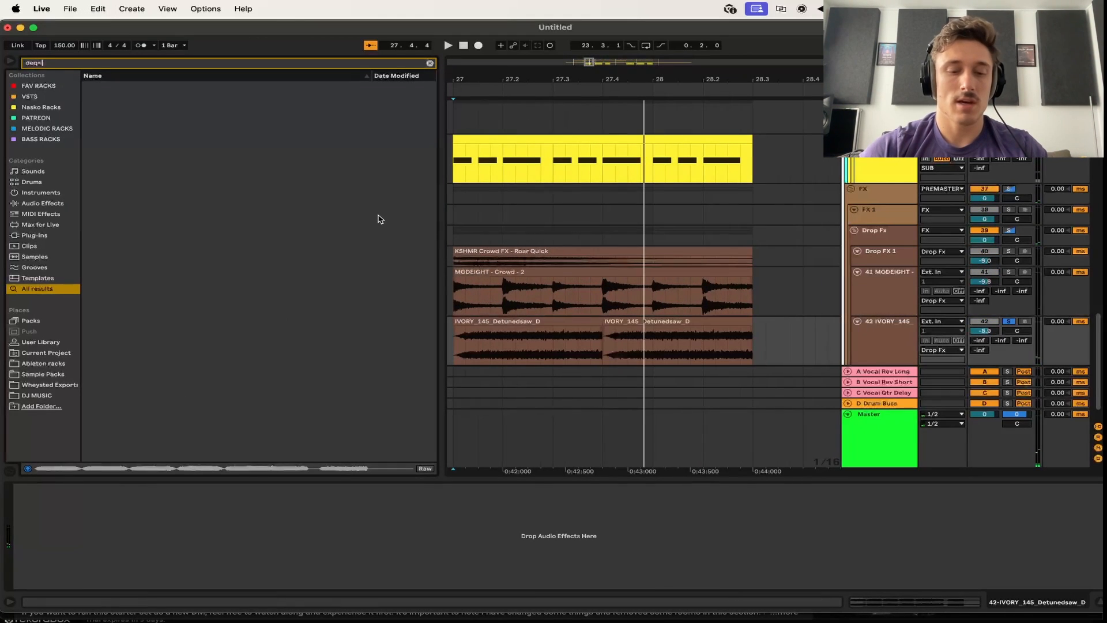
Search the browser for "eq" and add EQ Eight to the IVORY_145_Detunedsaw_D track
key(BackSpace)
key(BackSpace)
key(BackSpace)
text(eq)
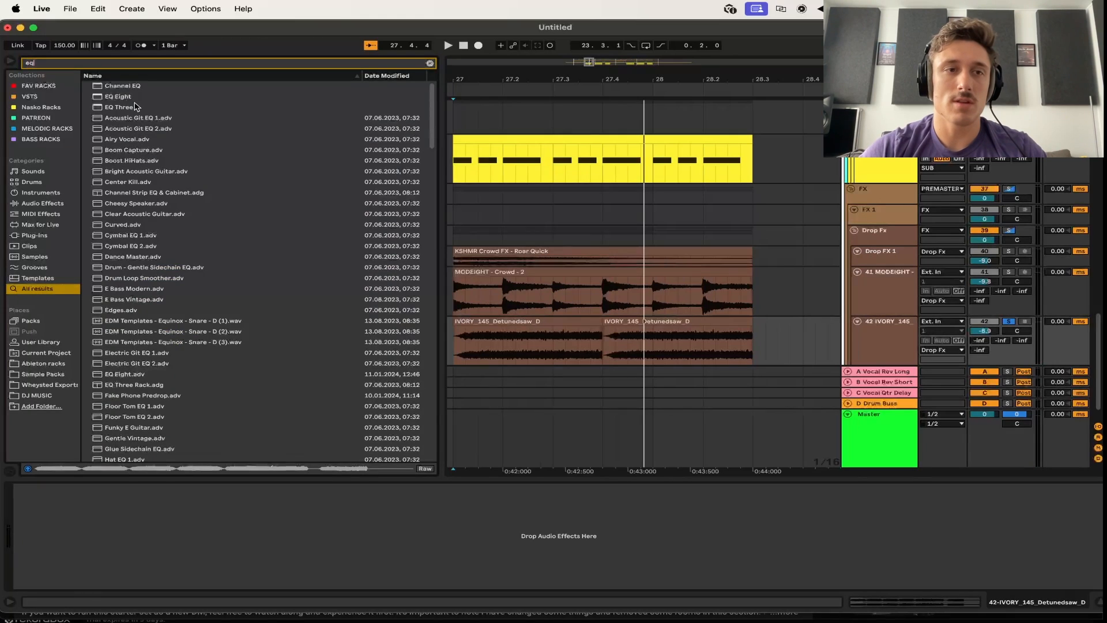
drag(132, 99, 90, 552)
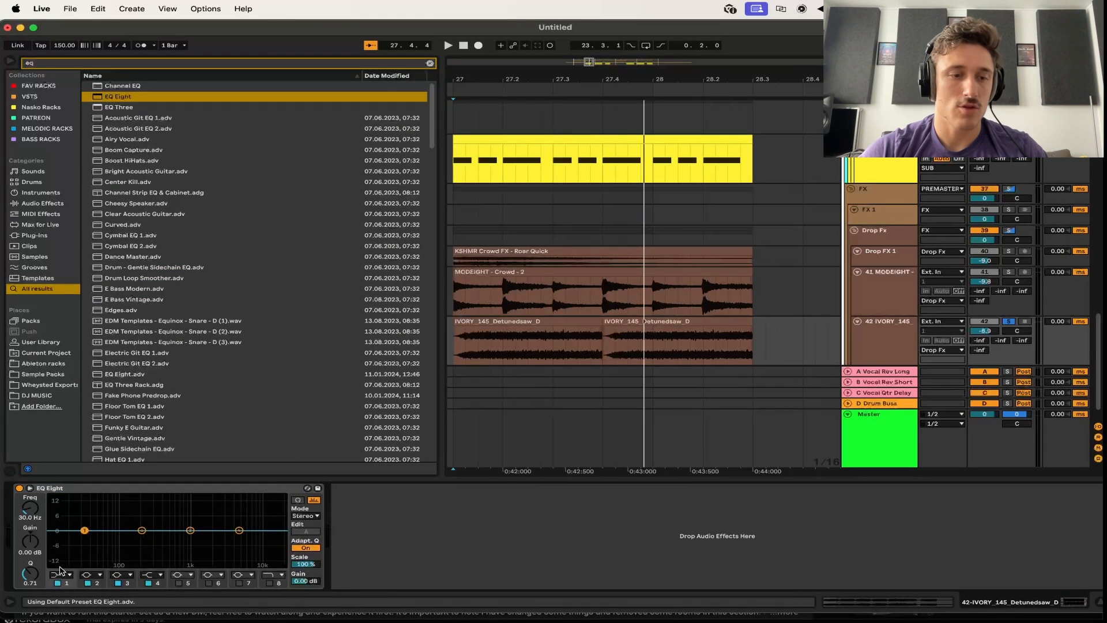
Set the IVORY_145_Detunedsaw_D EQ's low cut to 634 Hz and high cut to 2.93 kHz, and lower the track's volume to about -10.5 dB
key(space)
drag(185, 539, 177, 538)
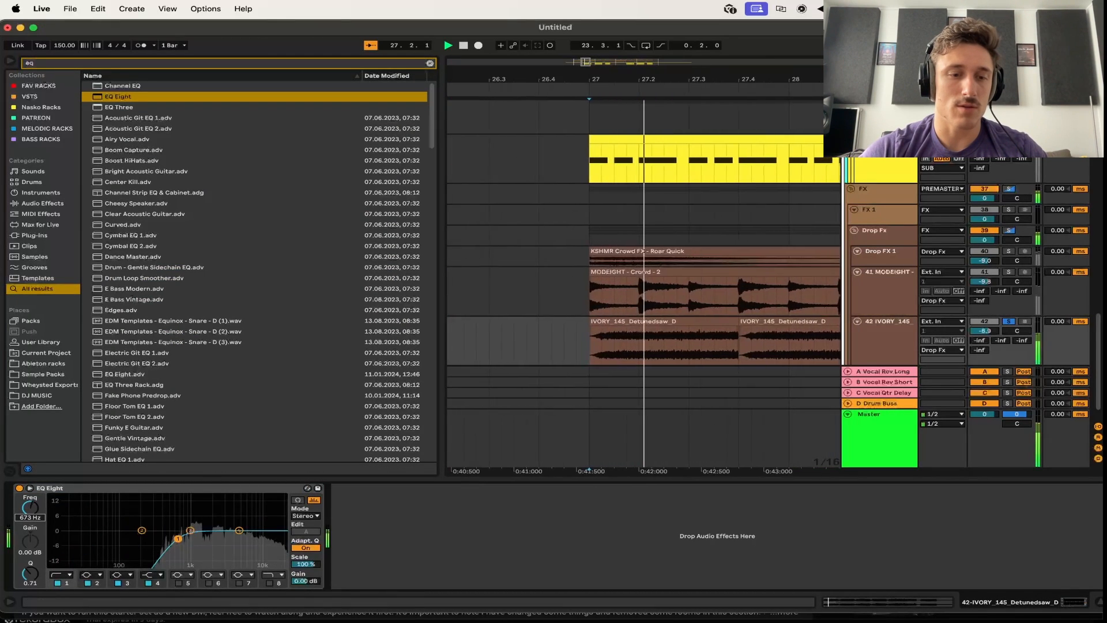
key(space)
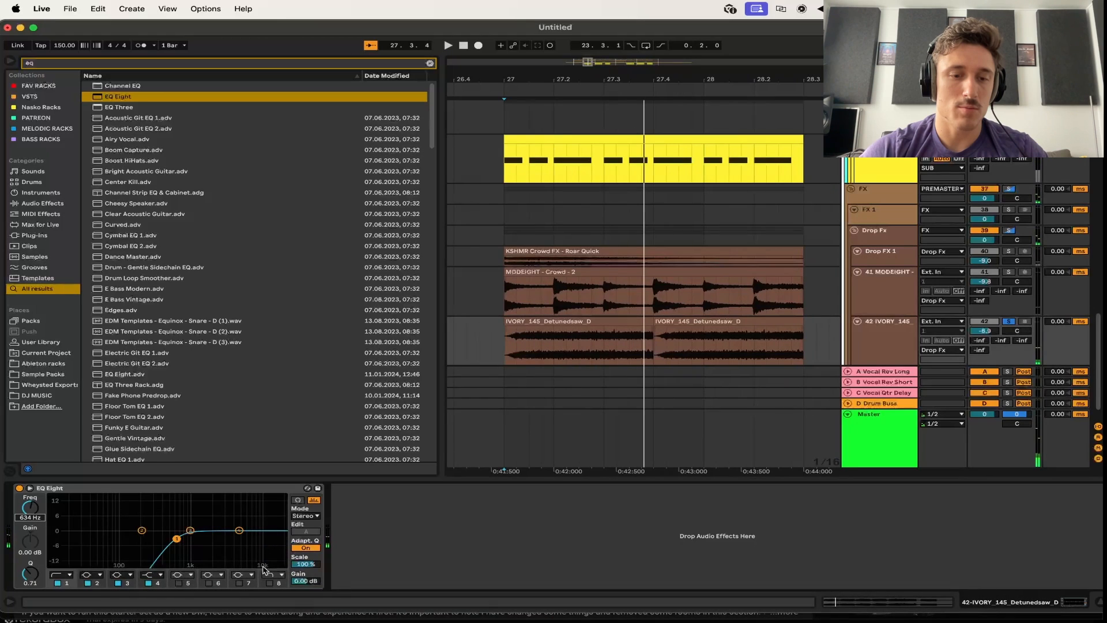
key(space)
drag(278, 538, 223, 538)
key(space)
key(space)
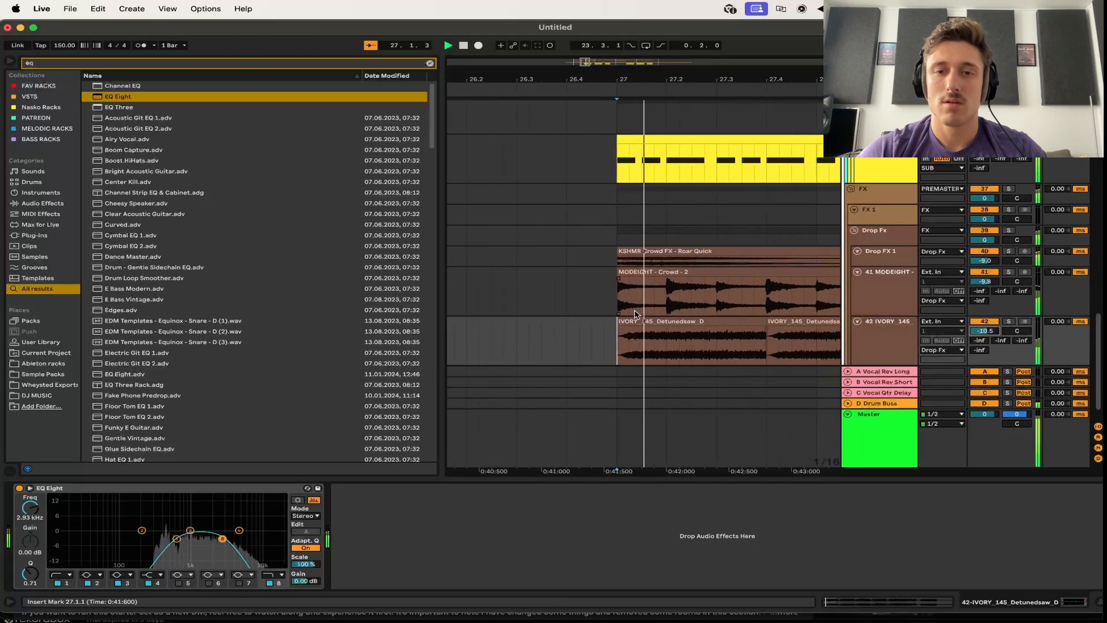
Copy the IVORY_145_Detunedsaw_D clips between bars 27 and 28.3 to bars 29, 31, 35 and 37 on the same track
key(minus)
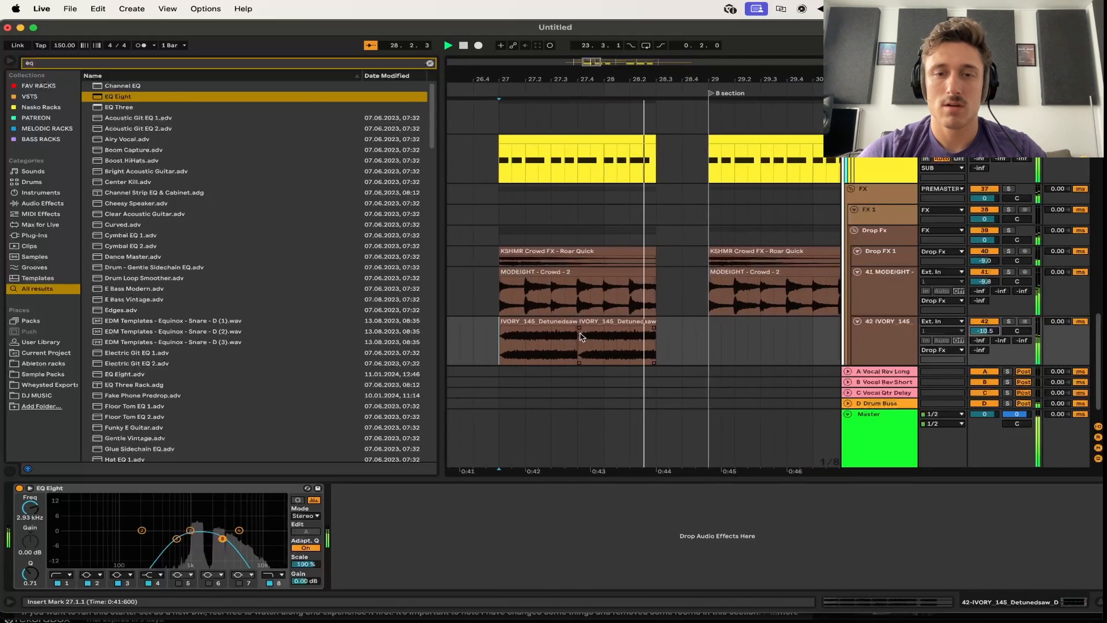
click(477, 336)
click(638, 324)
key(super+c)
click(702, 341)
key(super+v)
click(586, 336)
key(super+v)
scroll(579, 337, down, 1)
key(super+v)
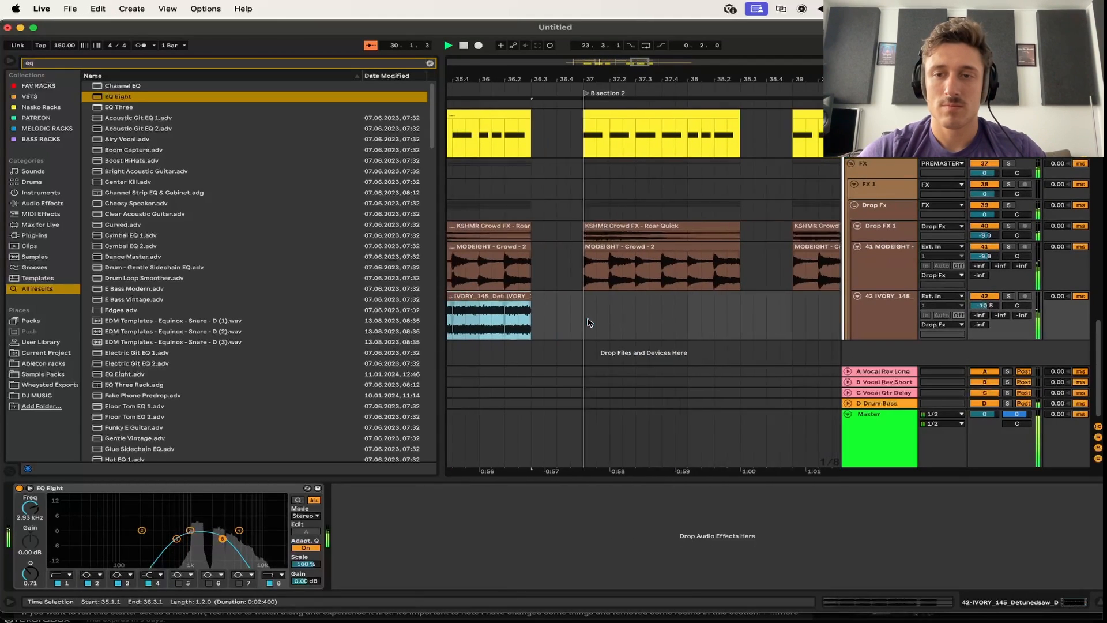
key(super+v)
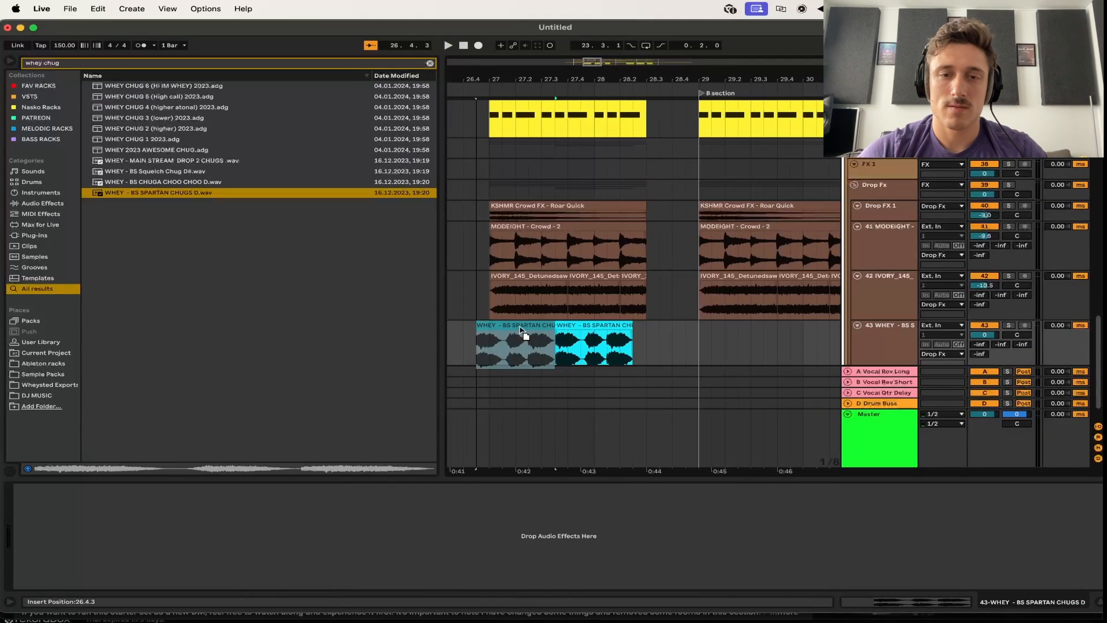
Place WHEY - BS SPARTAN CHUGS D at bar 27 on track 43, shorten it to 27.3 and duplicate it to fill up to 28.3
drag(521, 329, 534, 330)
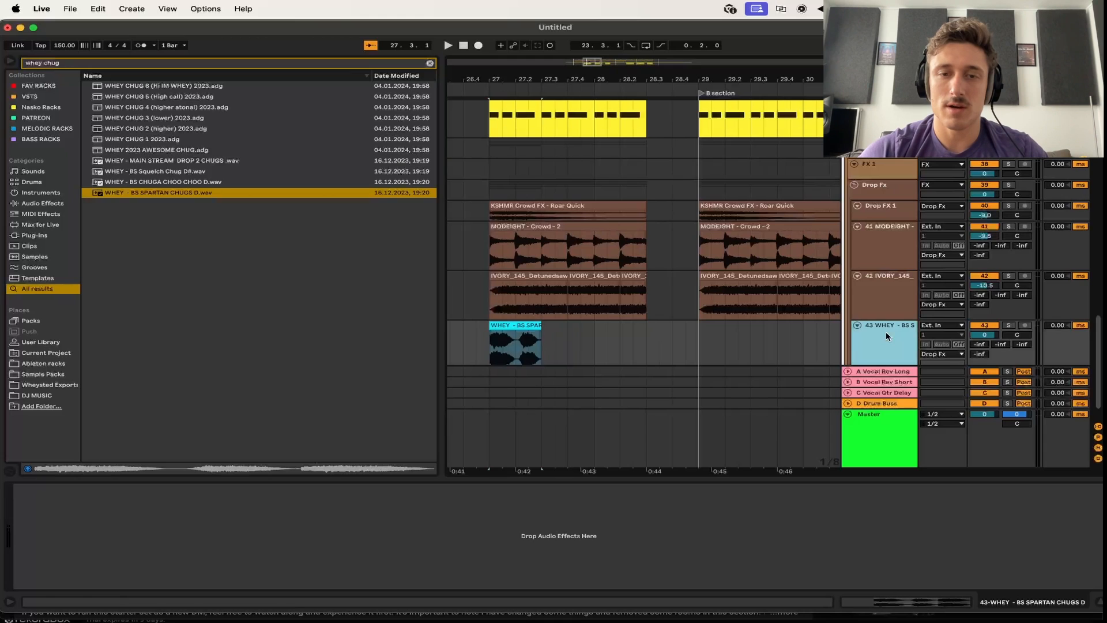
click(530, 327)
key(super+d)
key(super+d)
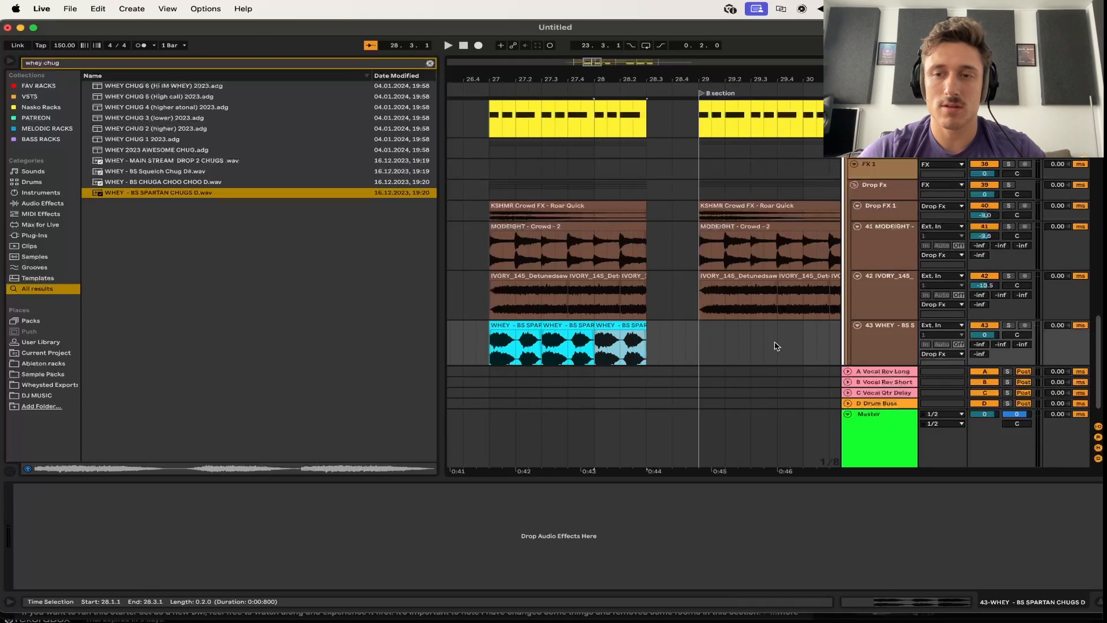
Add EQ Eight to the WHEY - BS SPARTAN CHUGS D track with its first band as a low cut at 415 Hz
click(870, 337)
key(super+f)
text(eq)
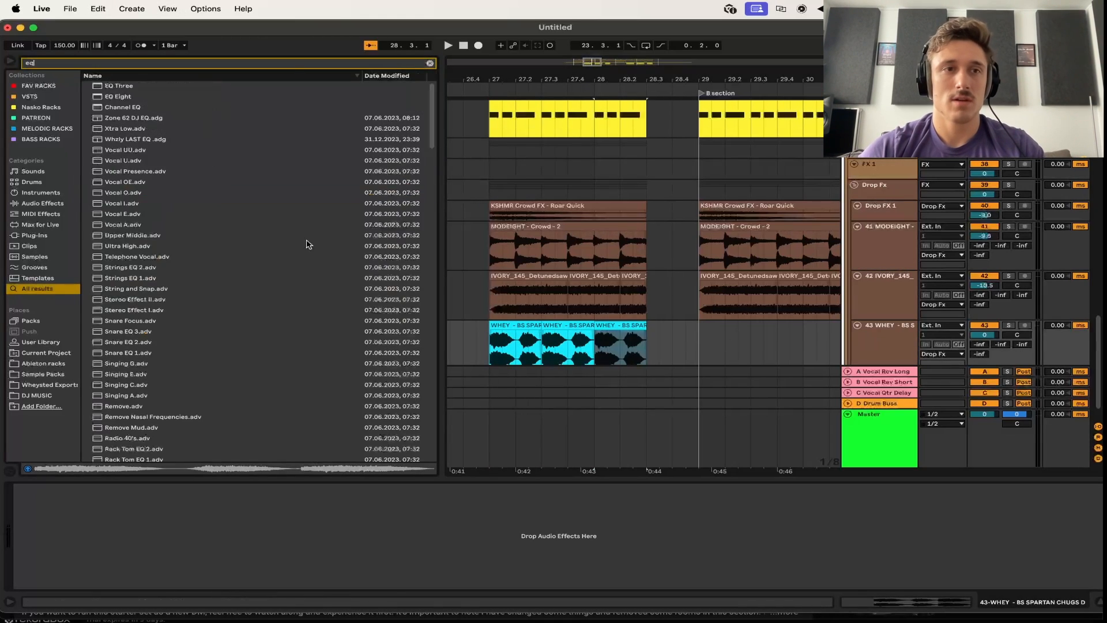
click(110, 96)
click(66, 574)
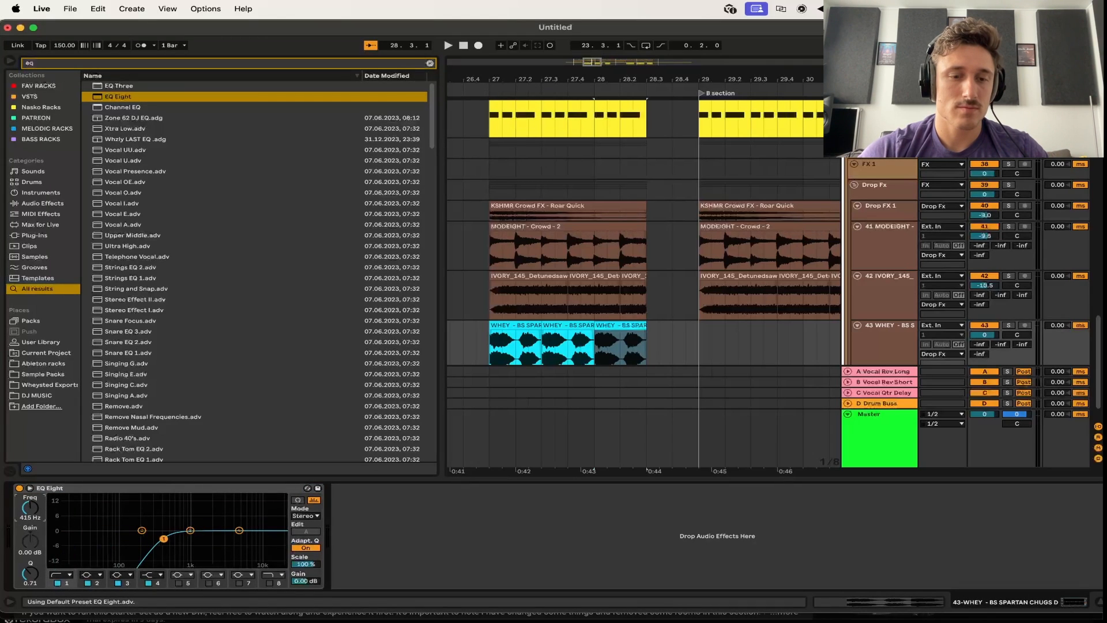
Solo the SPARTAN CHUGS track, set its EQ's high cut to 2.16 kHz and lower its volume to about -8.2 dB
drag(34, 512, 34, 542)
key(s)
key(space)
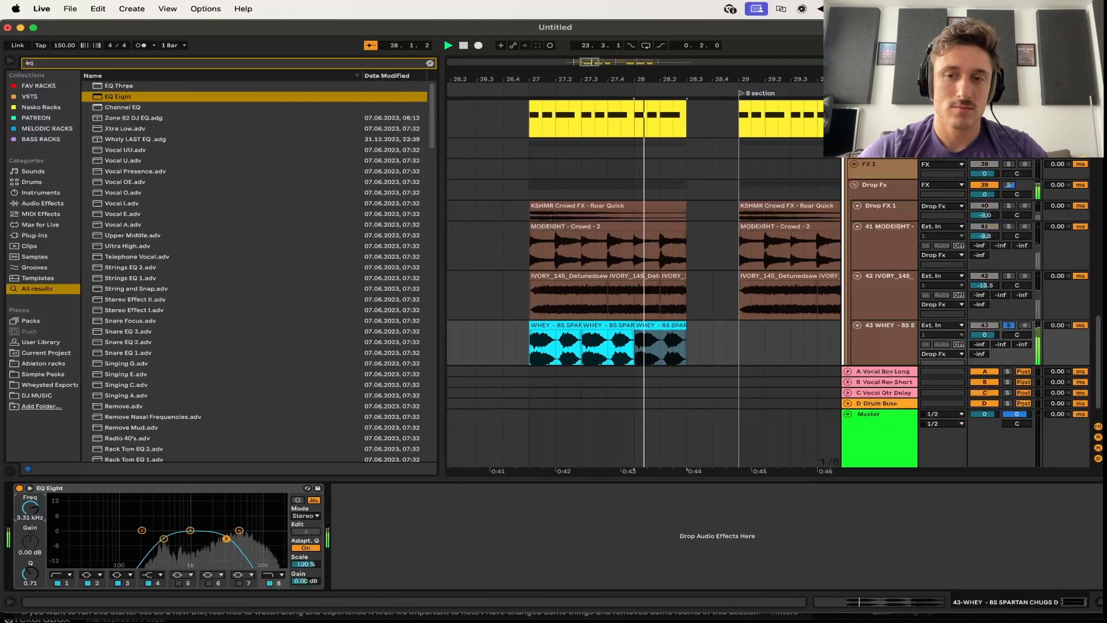
key(space)
key(space)
key(space)
key(space)
drag(984, 334, 984, 353)
key(space)
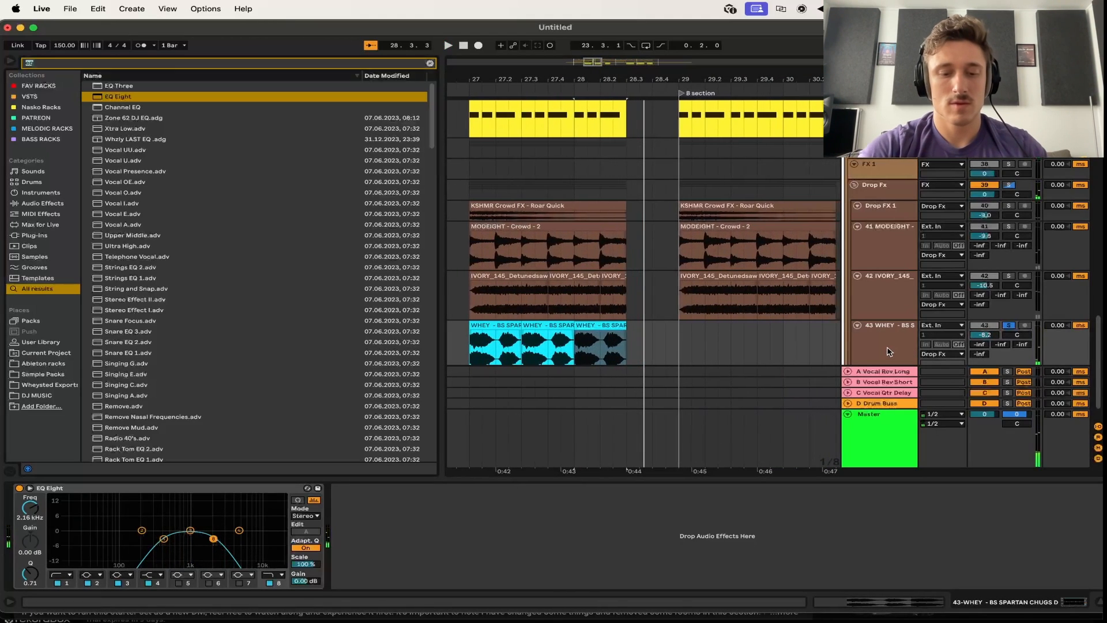
Add Reverb to the SPARTAN CHUGS track with 432 ms decay, 65% dry/wet, and the input filter at 434 Hz with Lo Cut enabled
text(rever)
key(Down)
key(Return)
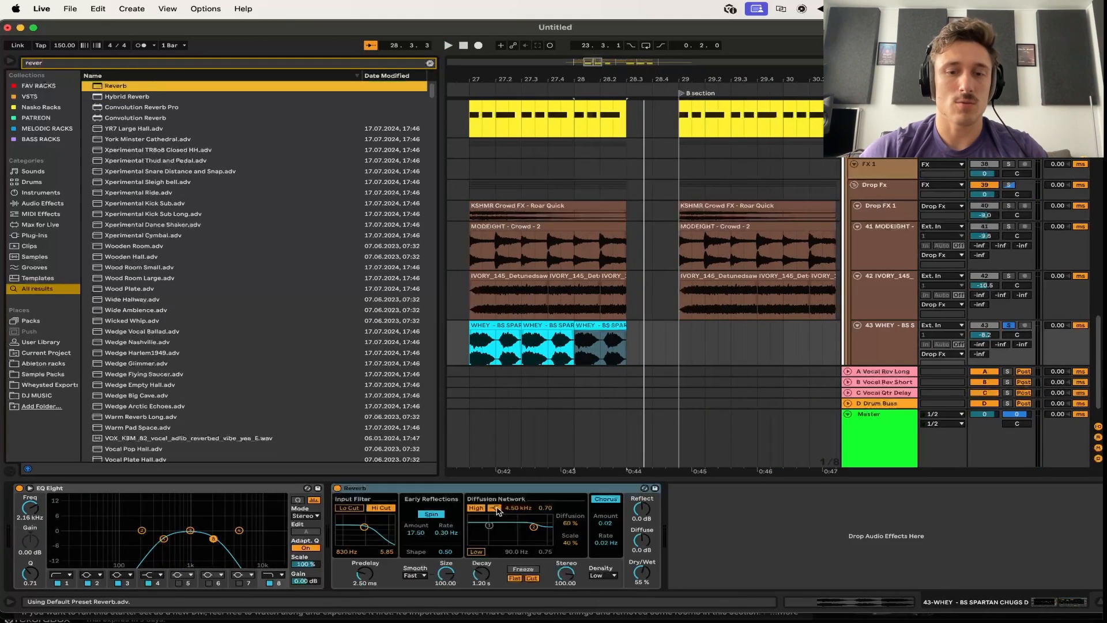
click(484, 570)
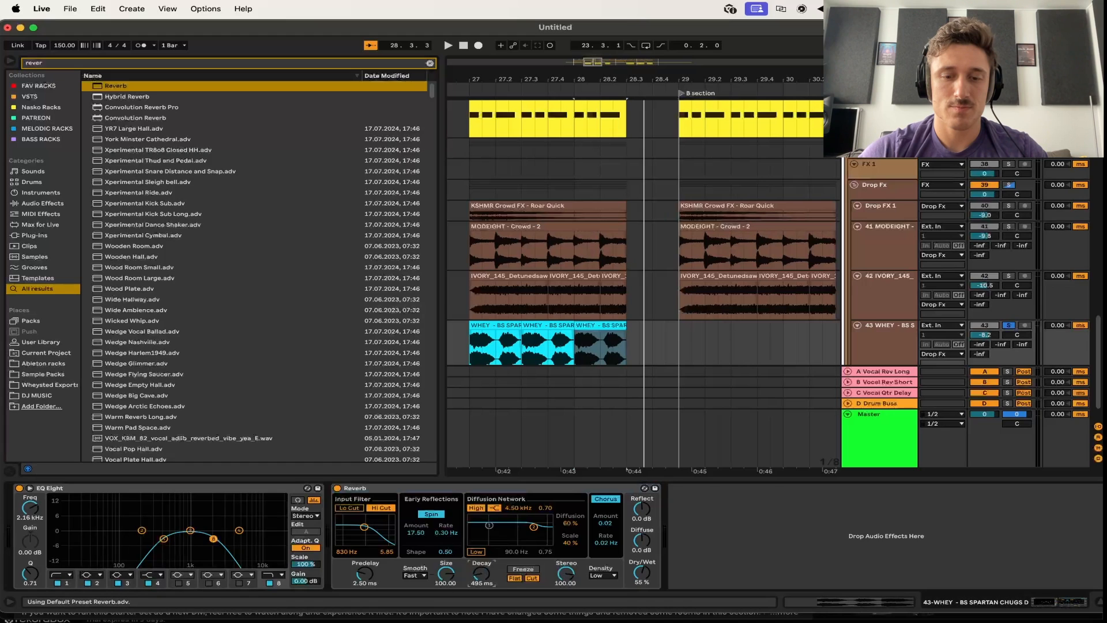
key(space)
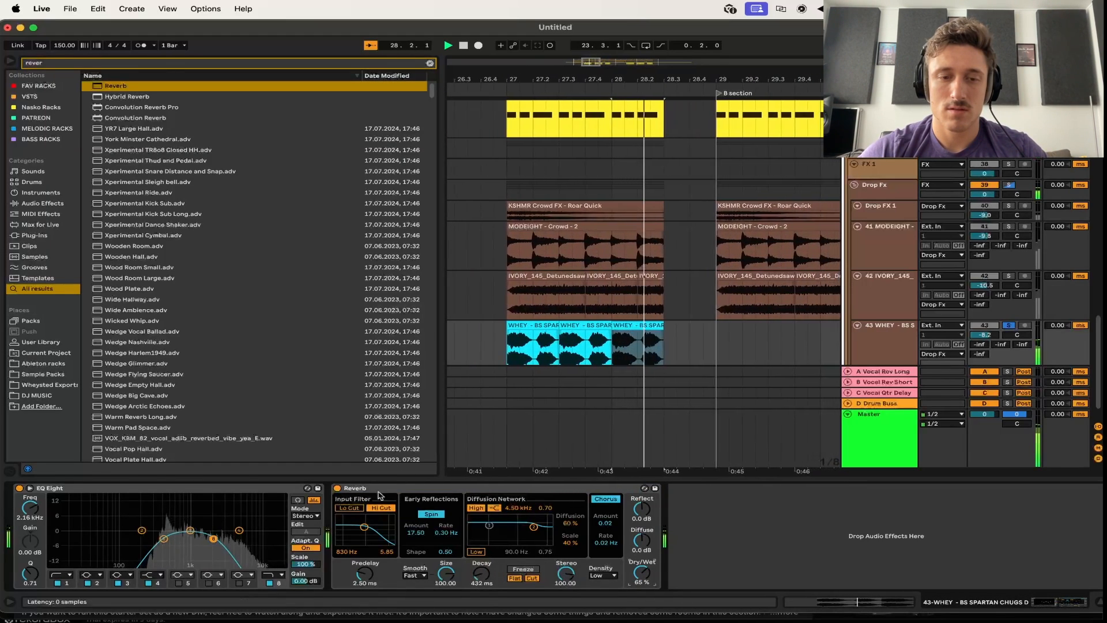
drag(363, 530, 358, 534)
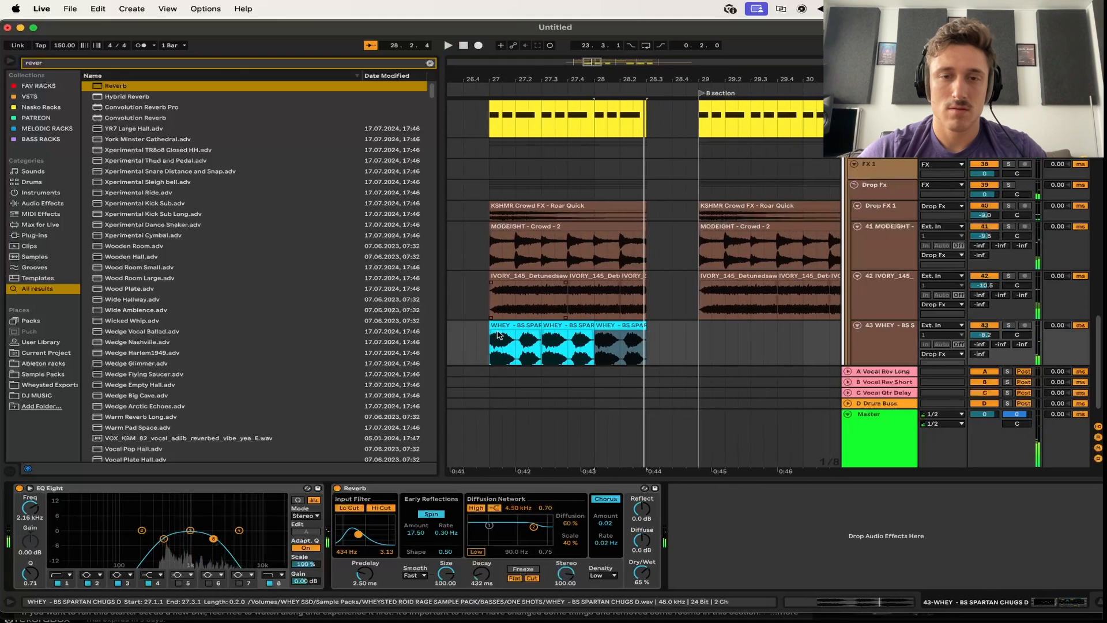
Copy the three SPARTAN CHUGS clips between bars 27 and 28.3 to bars 29, 31, 35 and 37 on track 43
click(508, 320)
key(space)
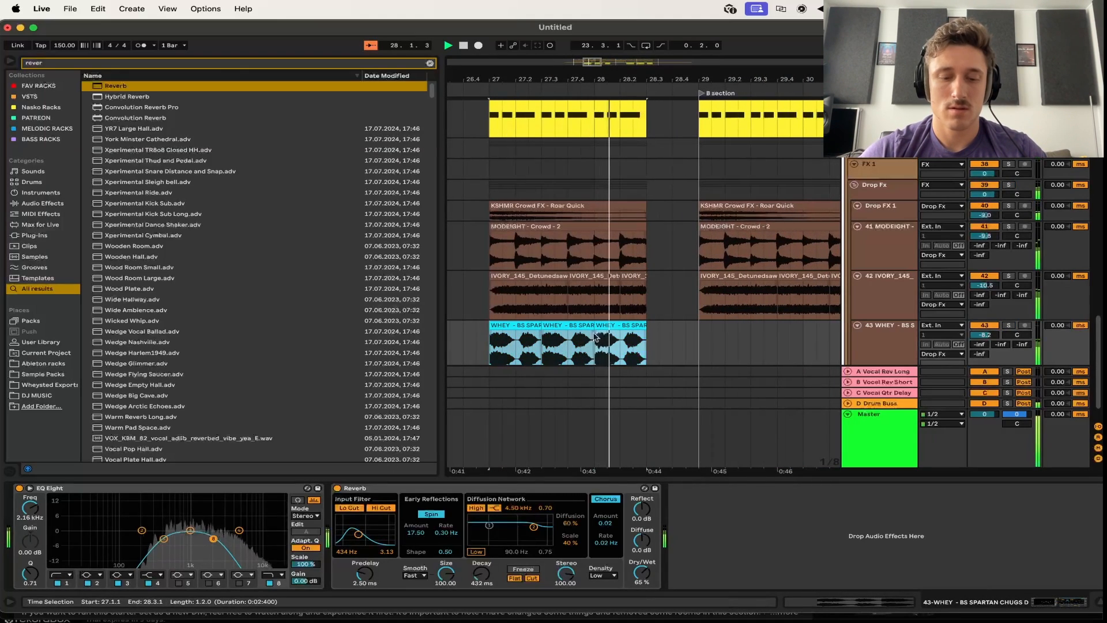
click(712, 334)
key(super+v)
click(703, 336)
key(super+z)
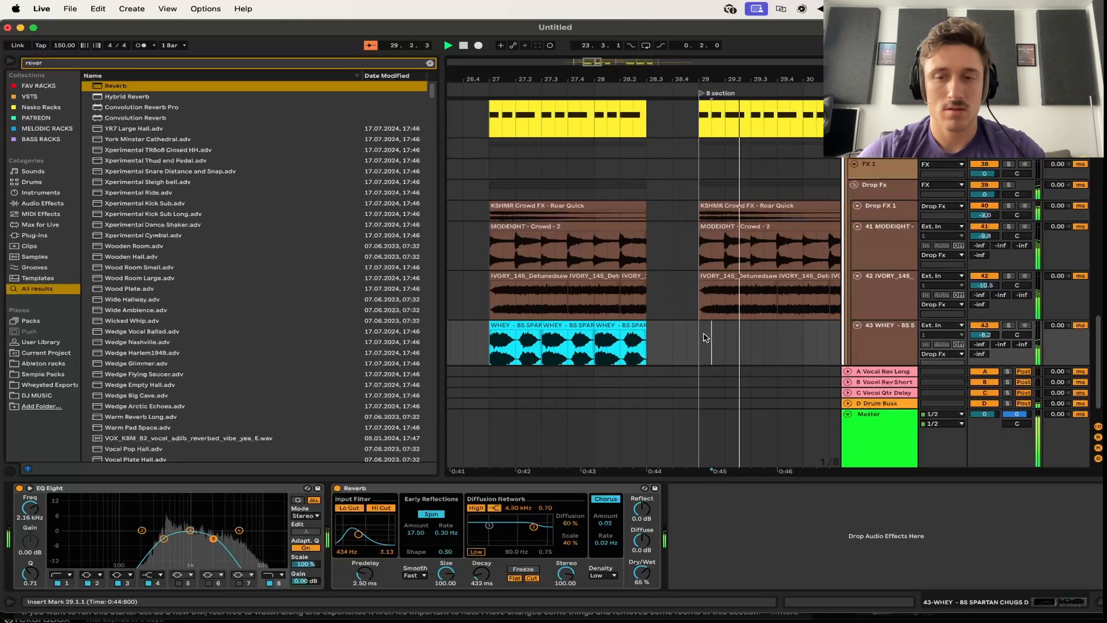
key(super+v)
scroll(698, 339, right, 5)
click(662, 331)
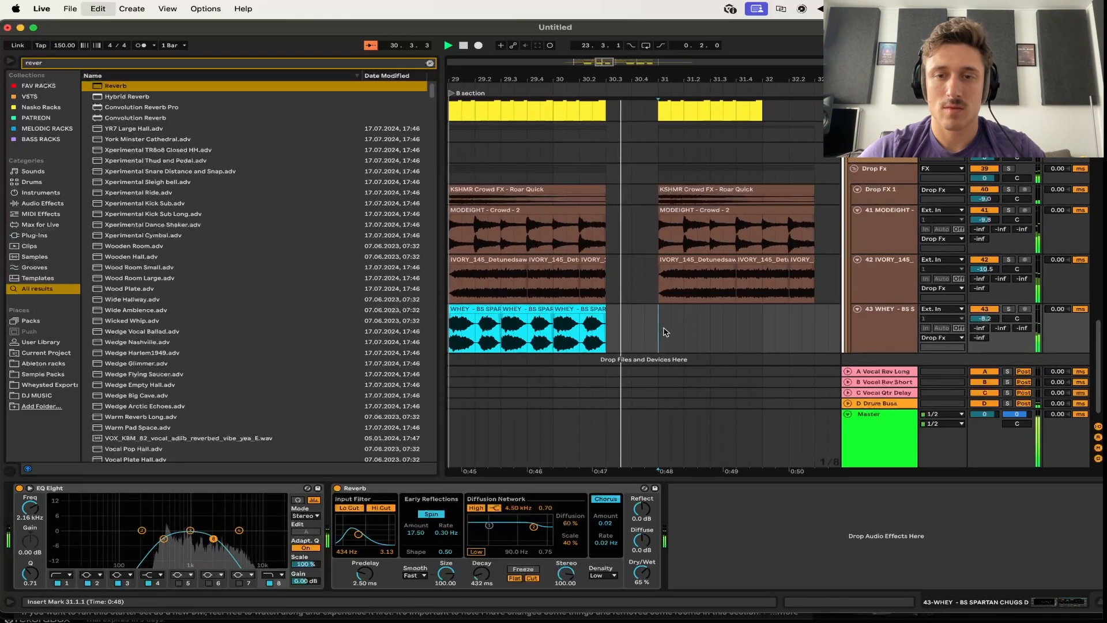
key(super+v)
scroll(663, 331, right, 6)
click(749, 316)
key(super+v)
scroll(749, 316, right, 7)
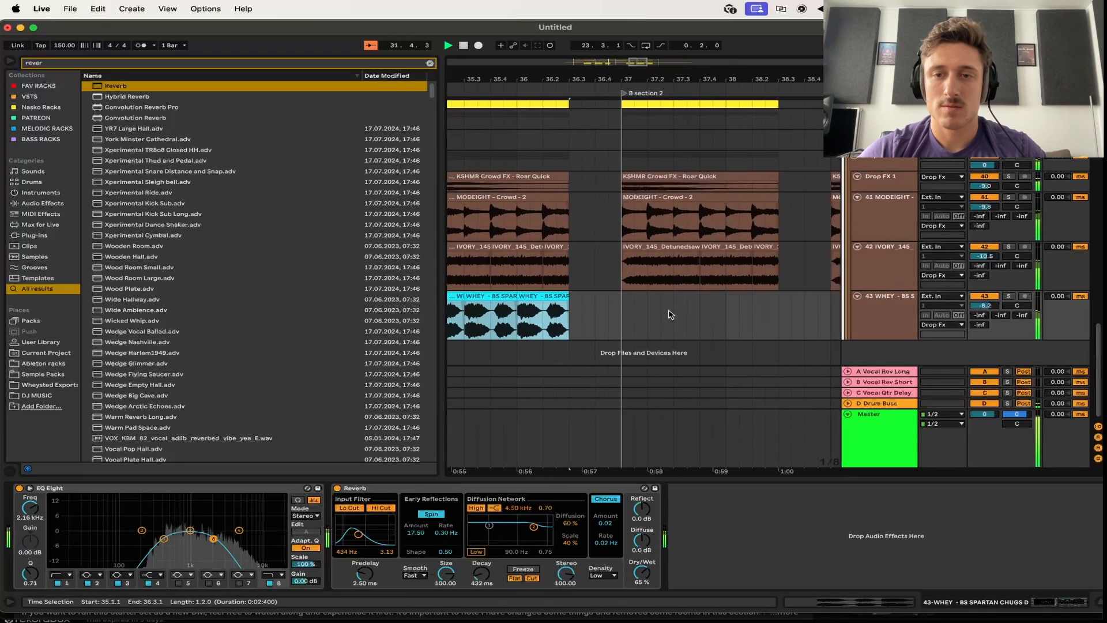
key(super+v)
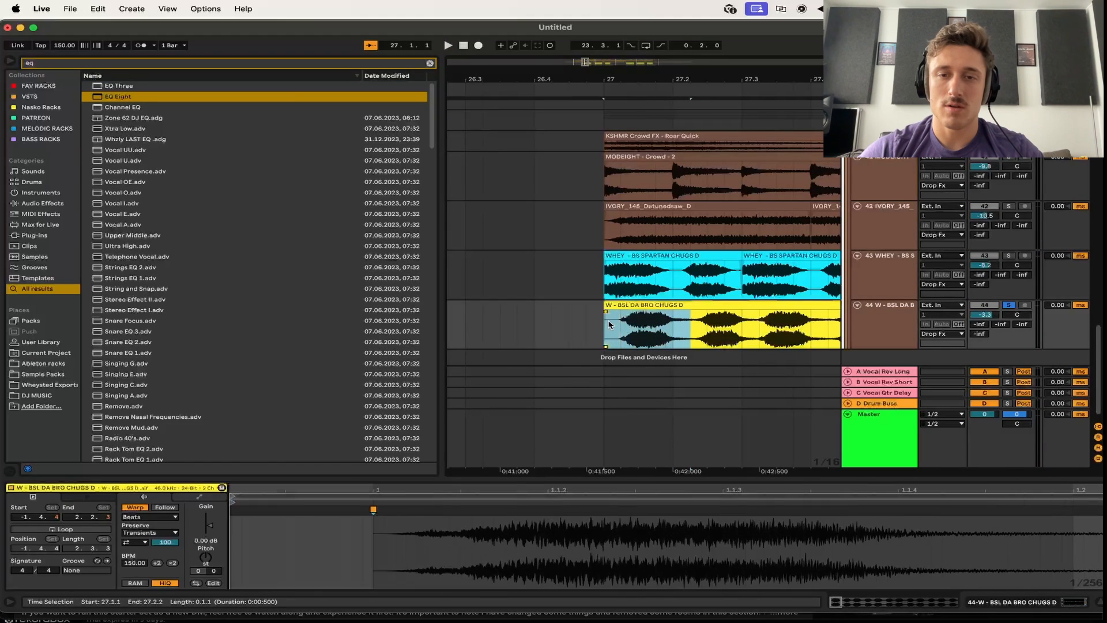
Delete the parts of the W - BSL DA BRO CHUGS D clip from 27.1.1 to 27.2.2 and from 27.3.1 to 27.4.2
key(Delete)
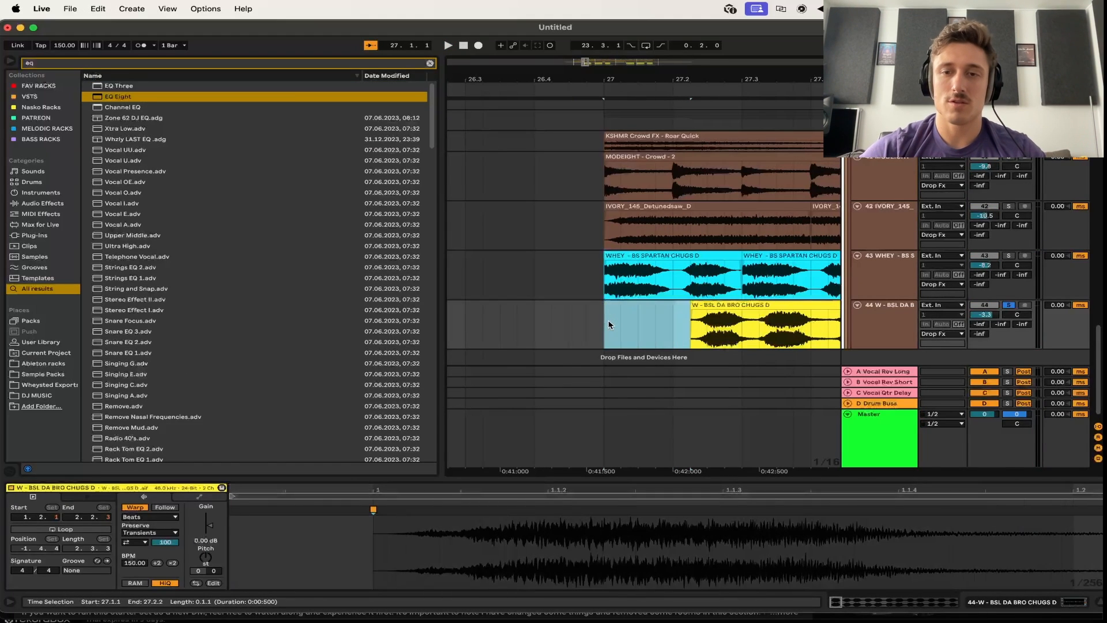
scroll(611, 323, right, 4)
drag(696, 319, 613, 323)
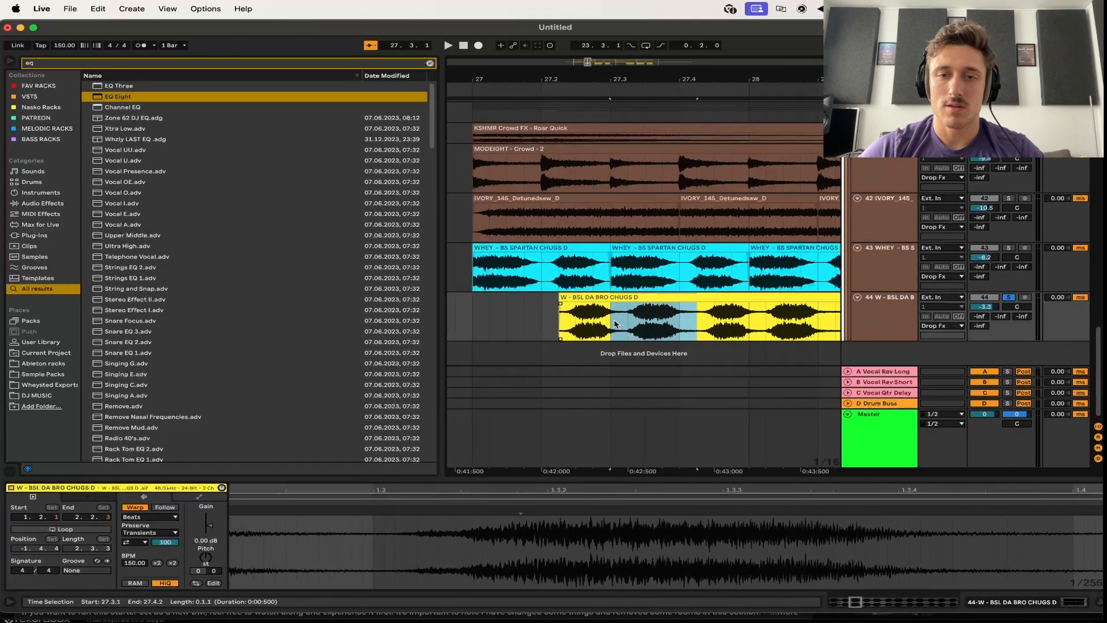
key(Delete)
Play the cut BSL DA BRO chugs on their own and together with the rest of the drop around bar 27
click(483, 307)
key(space)
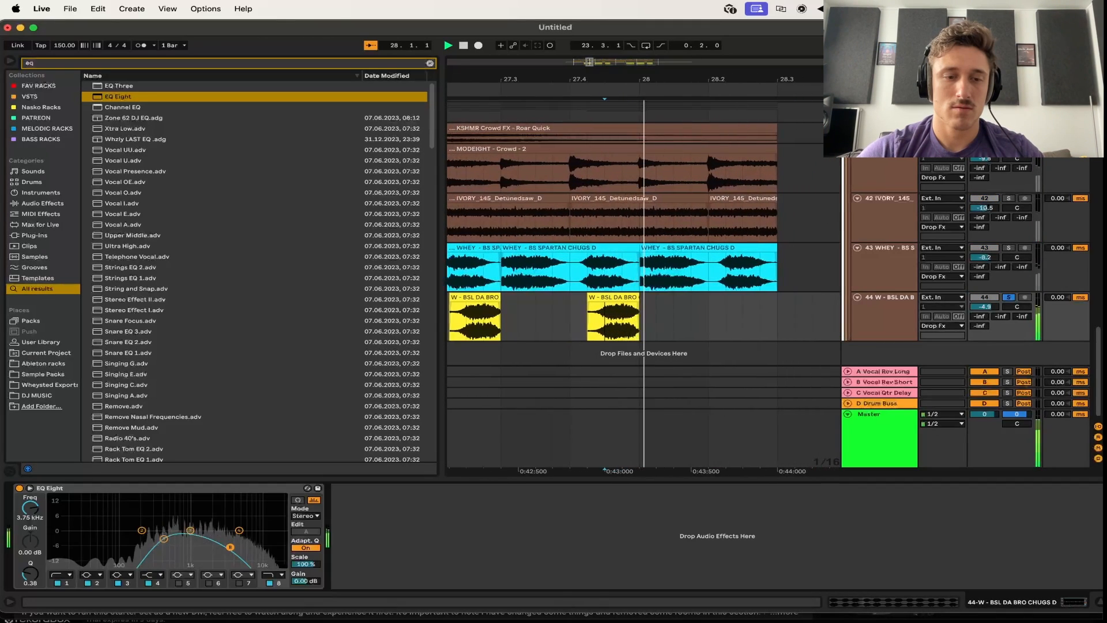
key(minus)
key(minus)
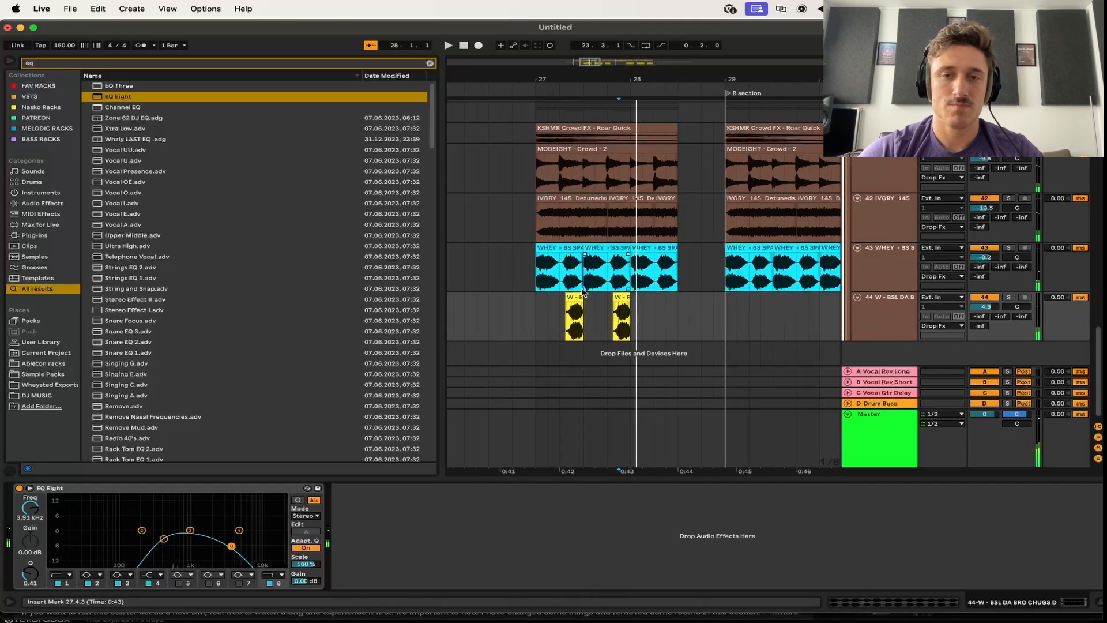
click(605, 320)
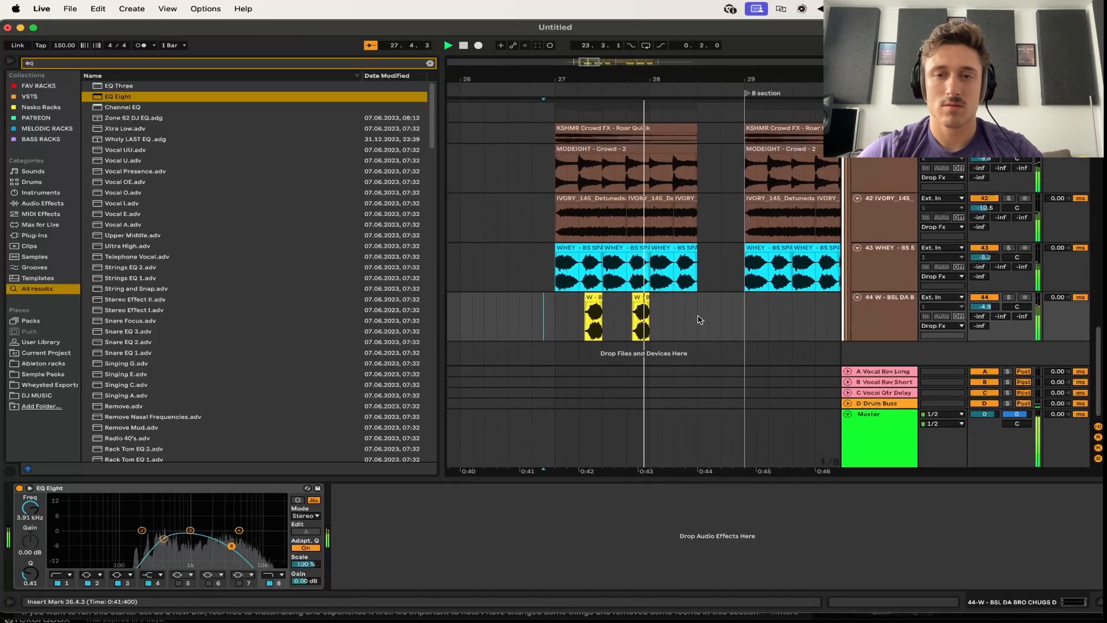
key(space)
key(space)
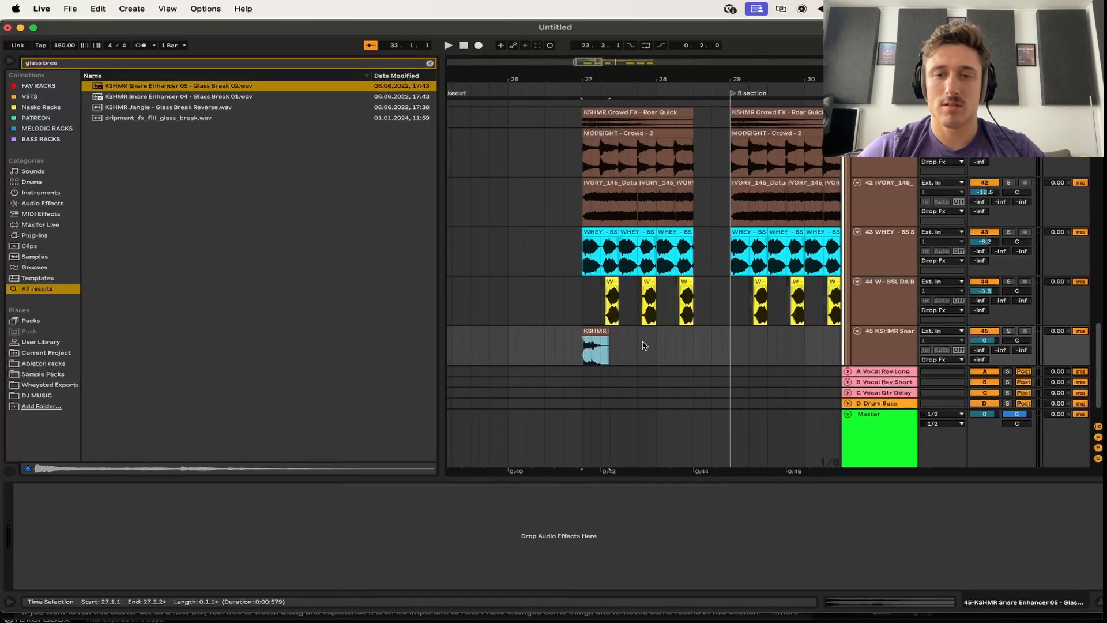
Duplicate the glass break clip from bar 27 to bar 28, then repeat the two-bar pattern six times along track 45
drag(646, 346, 556, 344)
key(super+d)
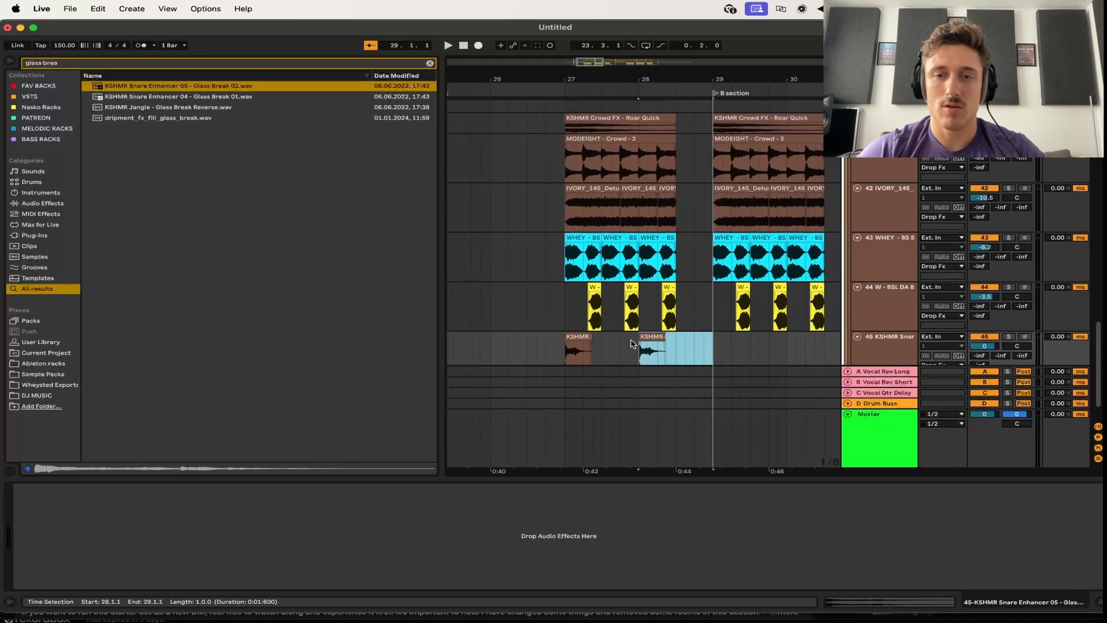
drag(702, 345, 550, 352)
key(super+d)
key(super+d)
key(super+d)
key(super+d)
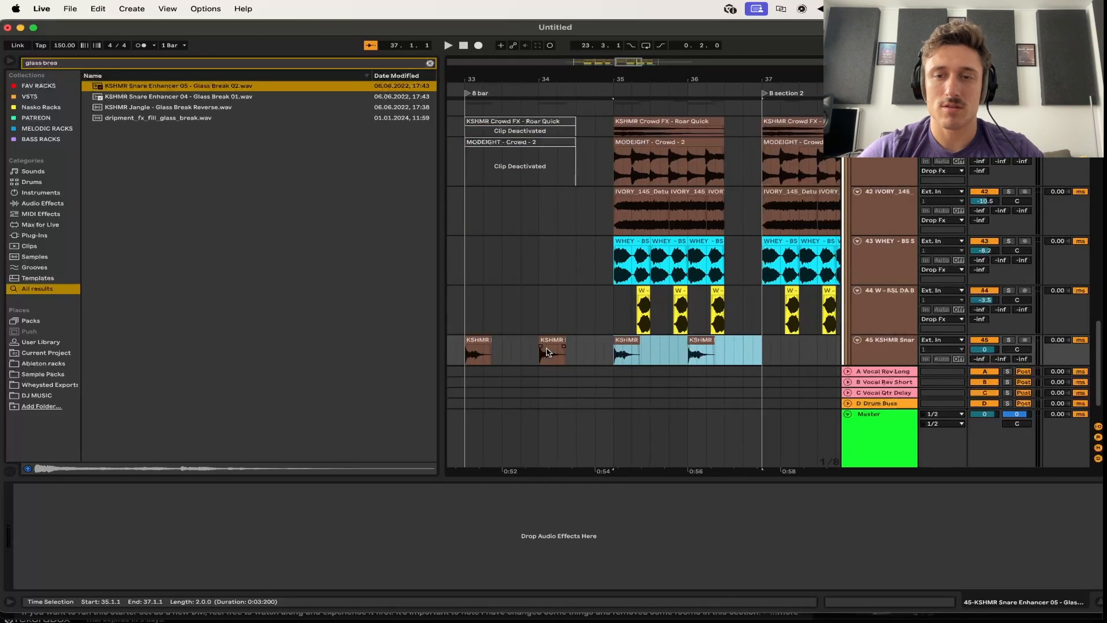
key(super+d)
key(super+d)
Delete the glass break clips at bars 33 and 34 and lower track 45's volume to about -3.8 dB
scroll(547, 352, left, 7)
scroll(547, 352, down, 1)
drag(667, 316, 576, 316)
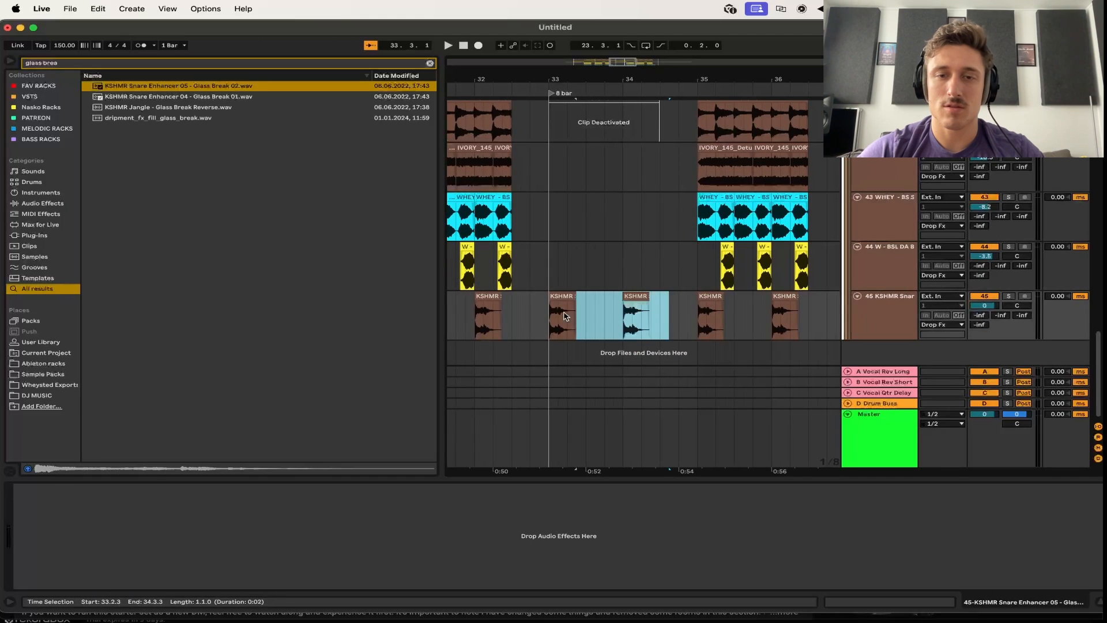
click(986, 304)
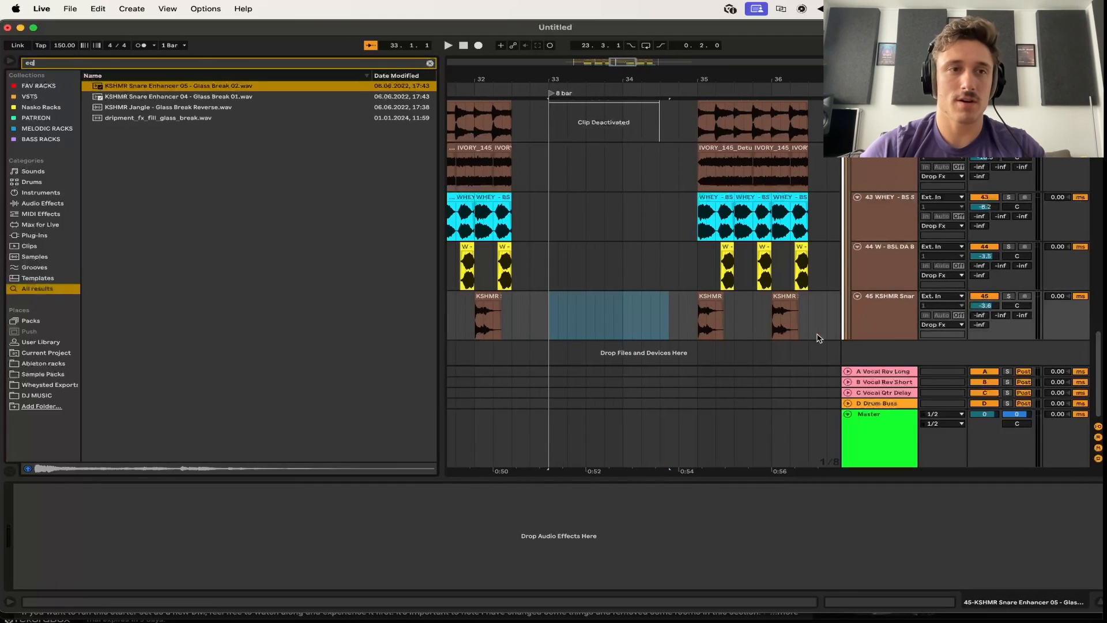
Add EQ Eight to the glass break track with its first band as a low cut at 765 Hz, and play it soloed
double_click(115, 96)
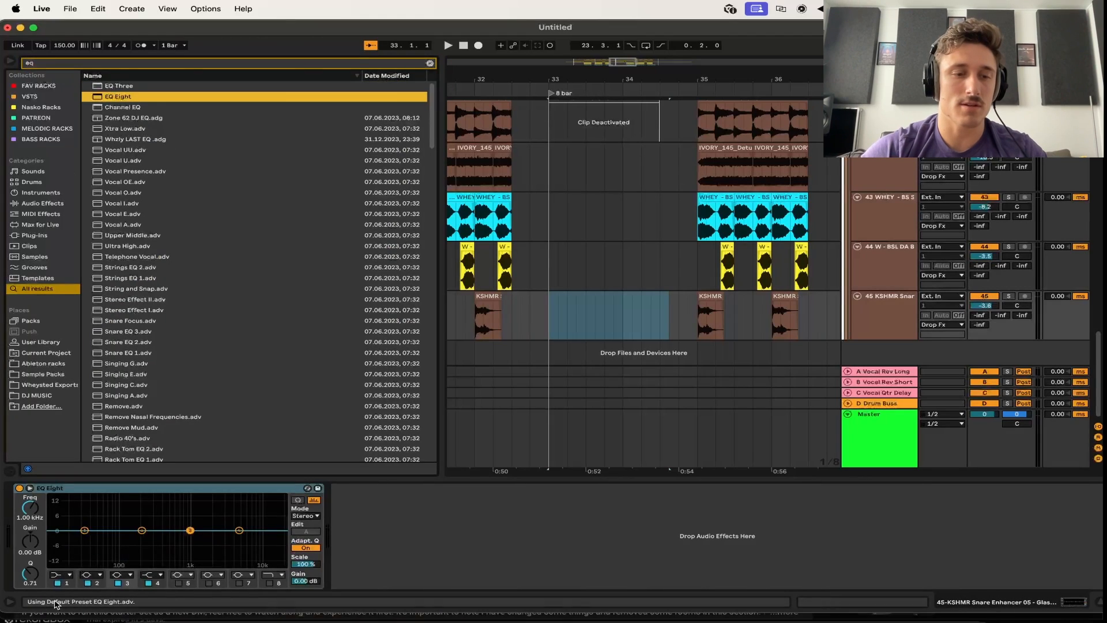
click(56, 574)
drag(25, 511, 26, 470)
key(space)
click(534, 323)
key(space)
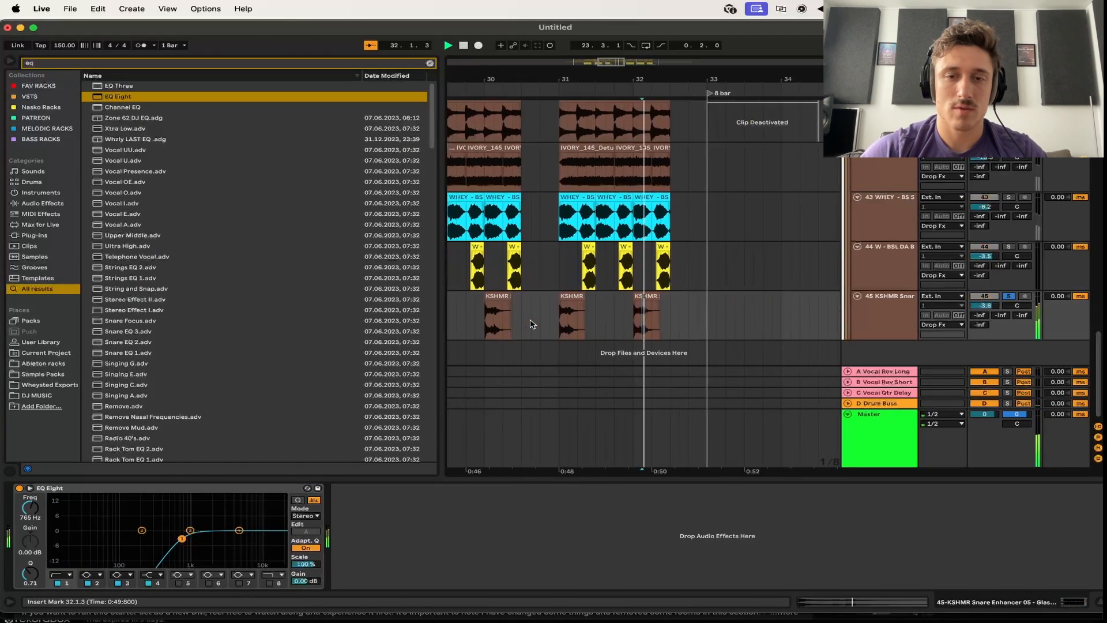
Dip the glass break EQ's third band to -6.82 dB at 8.25 kHz while auditioning the hit at bar 32
key(space)
key(space)
key(space)
key(space)
key(space)
drag(191, 529, 253, 531)
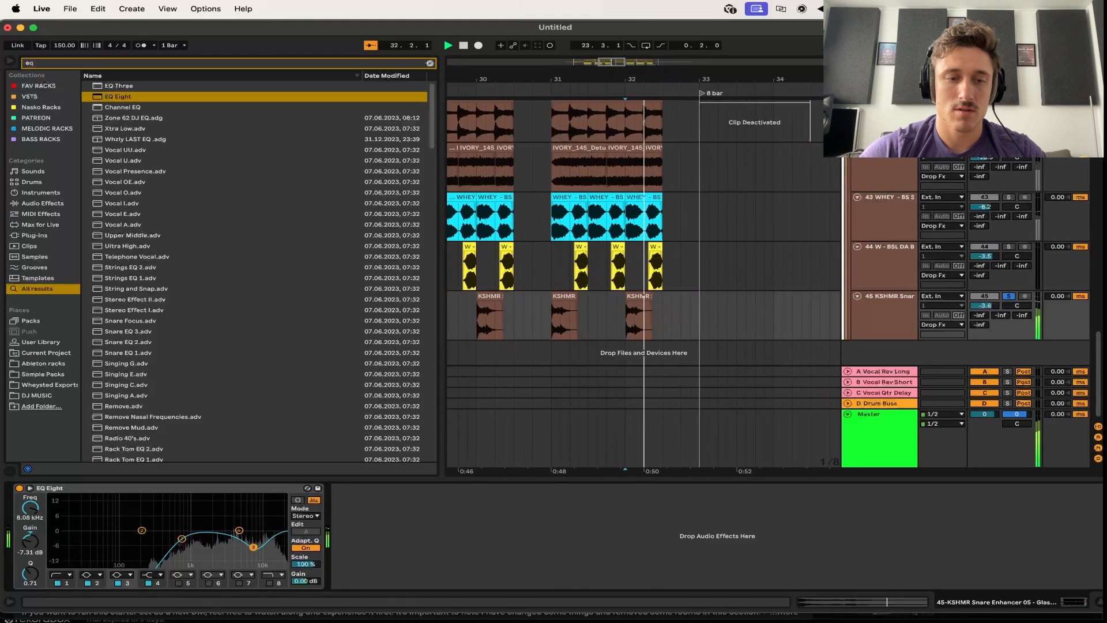
drag(28, 541, 22, 577)
Add Reverb after the EQ on the glass break track and set its Dry/Wet to 56%
text(re)
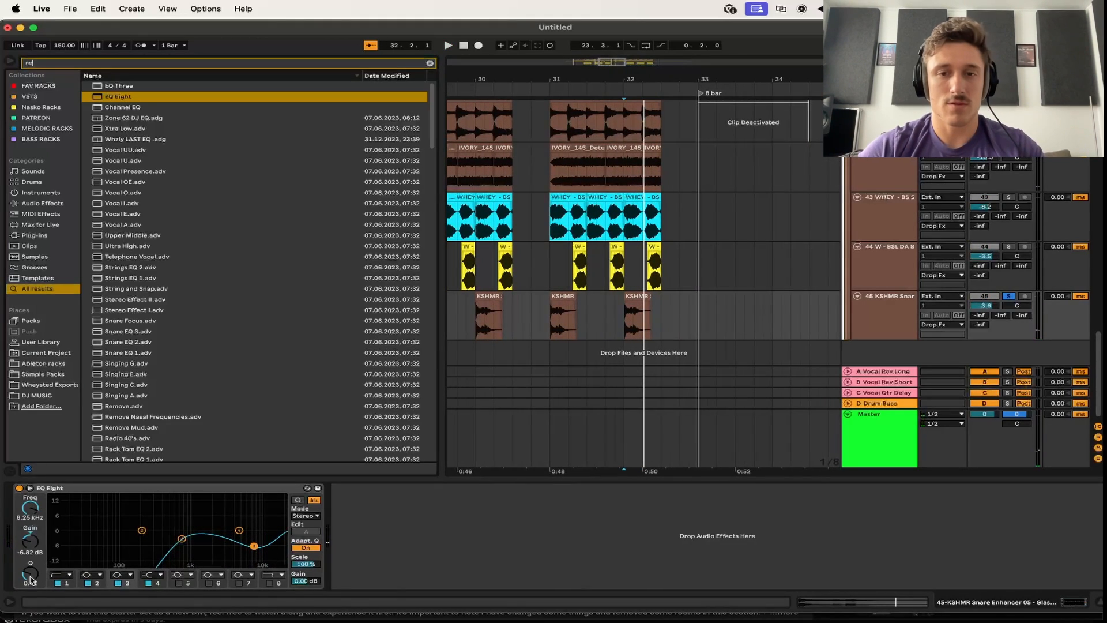
text(ver)
double_click(118, 86)
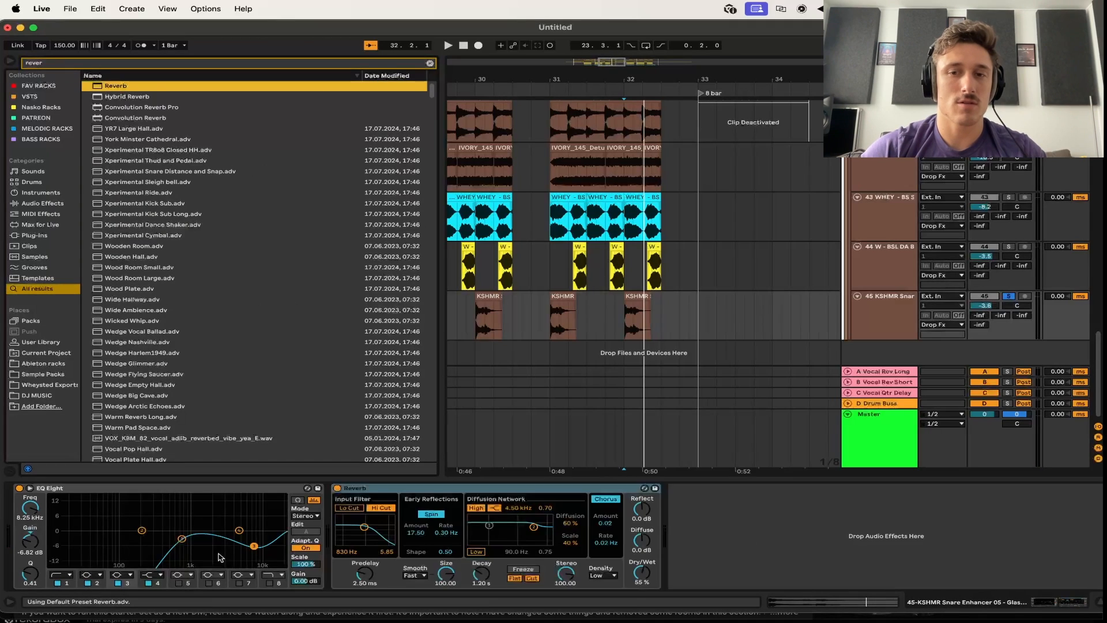
drag(641, 572, 641, 570)
Audition the reverberated glass break hits around bar 32 and lower track 45's volume slightly
key(space)
click(610, 331)
key(space)
key(space)
key(space)
key(space)
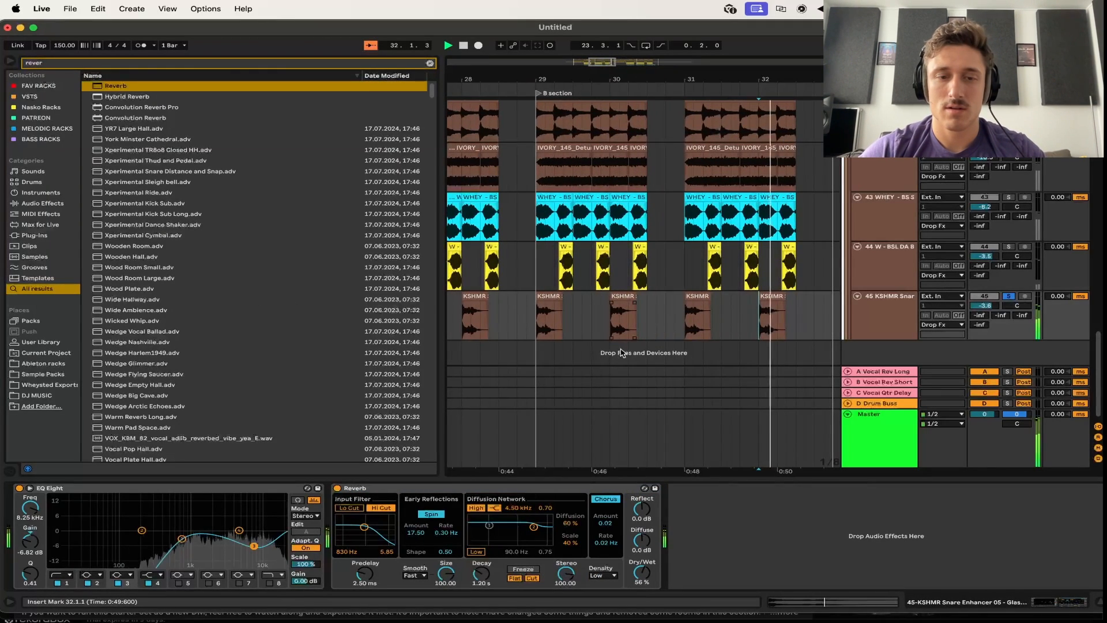
key(space)
drag(986, 306, 986, 316)
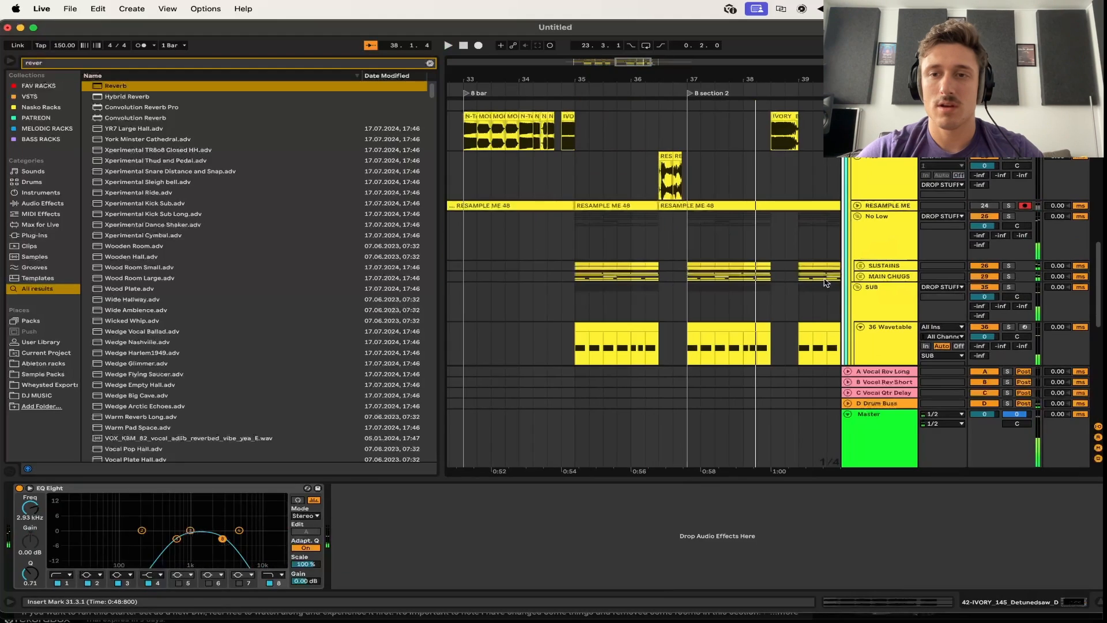
Unfold the SUSTAINS group, display the automation of its No Sub Shifter Rack SHIFT control, and play the section from bar 34.3
click(861, 265)
click(874, 281)
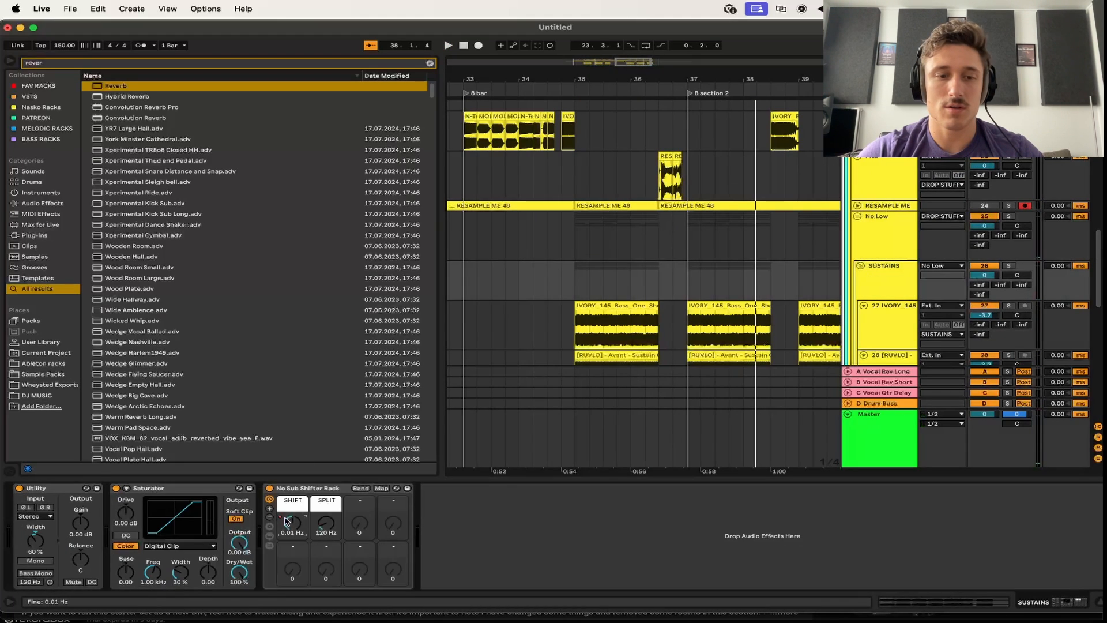
key(a)
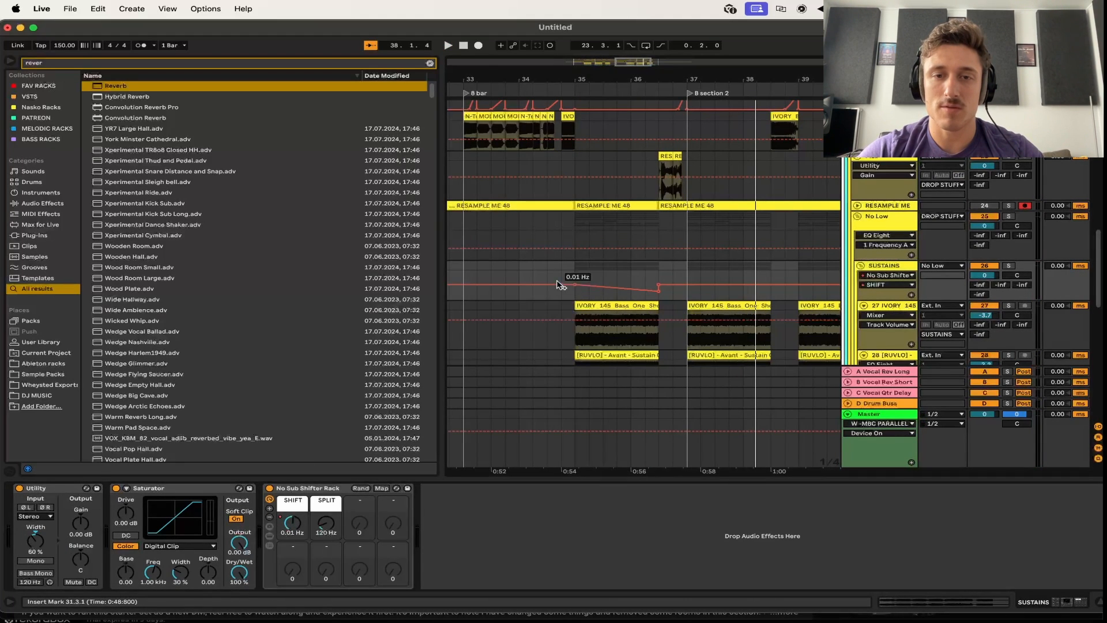
click(559, 285)
key(space)
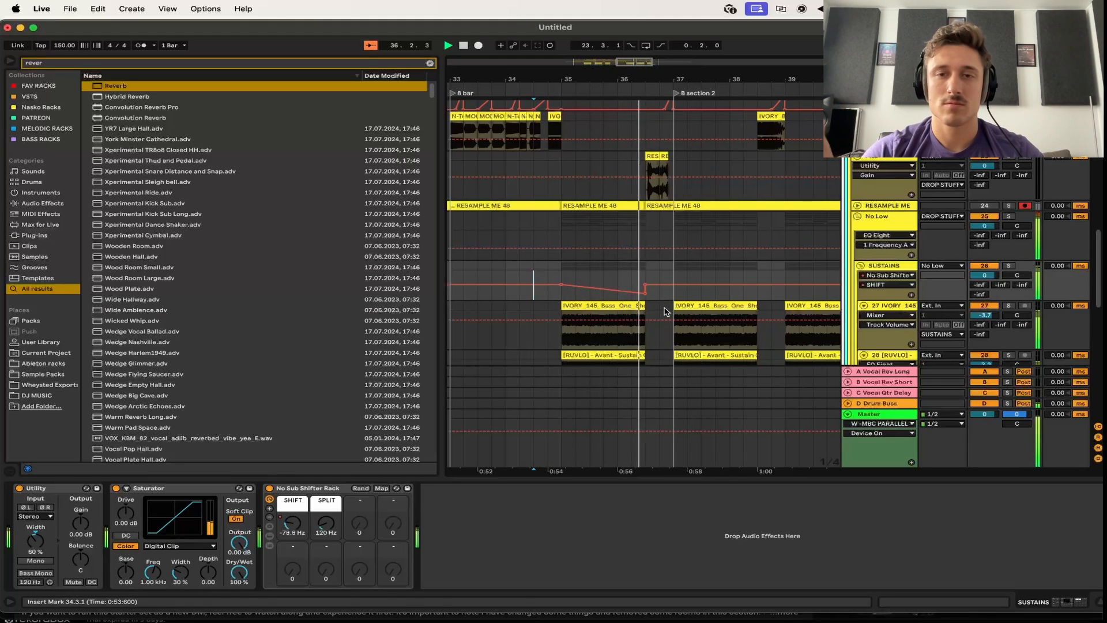
scroll(700, 307, down, 1)
scroll(701, 307, right, 1)
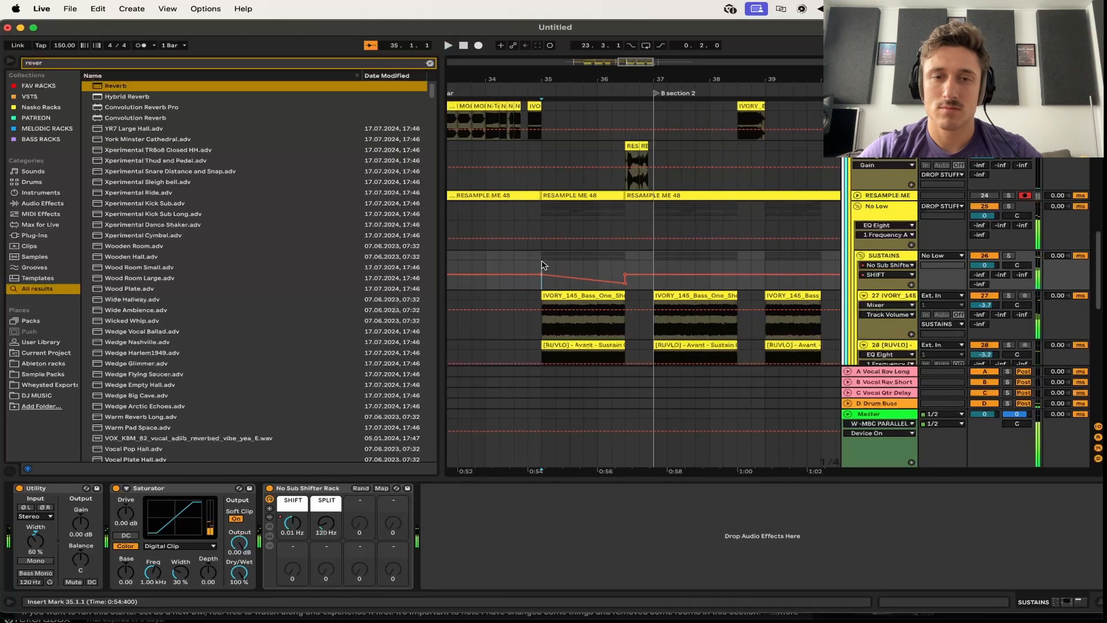
Copy the falling SHIFT automation over the bar 35 sustain to bar 37 in the SUSTAINS group and play it
drag(542, 265, 627, 277)
click(653, 270)
key(super+v)
click(644, 266)
scroll(682, 276, down, 4)
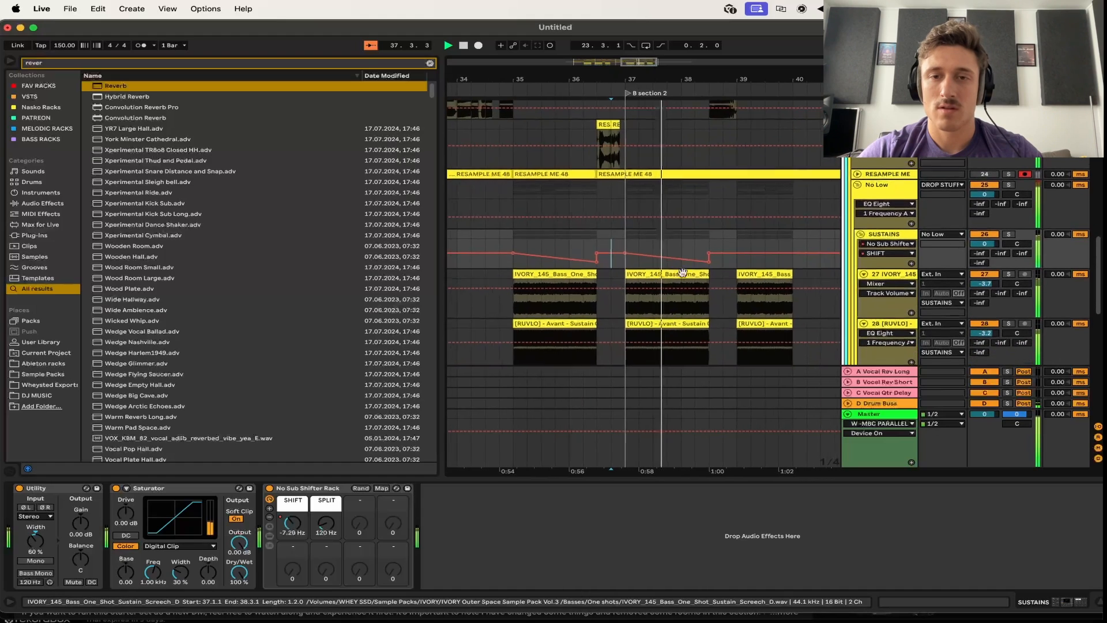
Insert a new audio track, place it above the SUSTAINS group, and set its input to Resampling
click(876, 266)
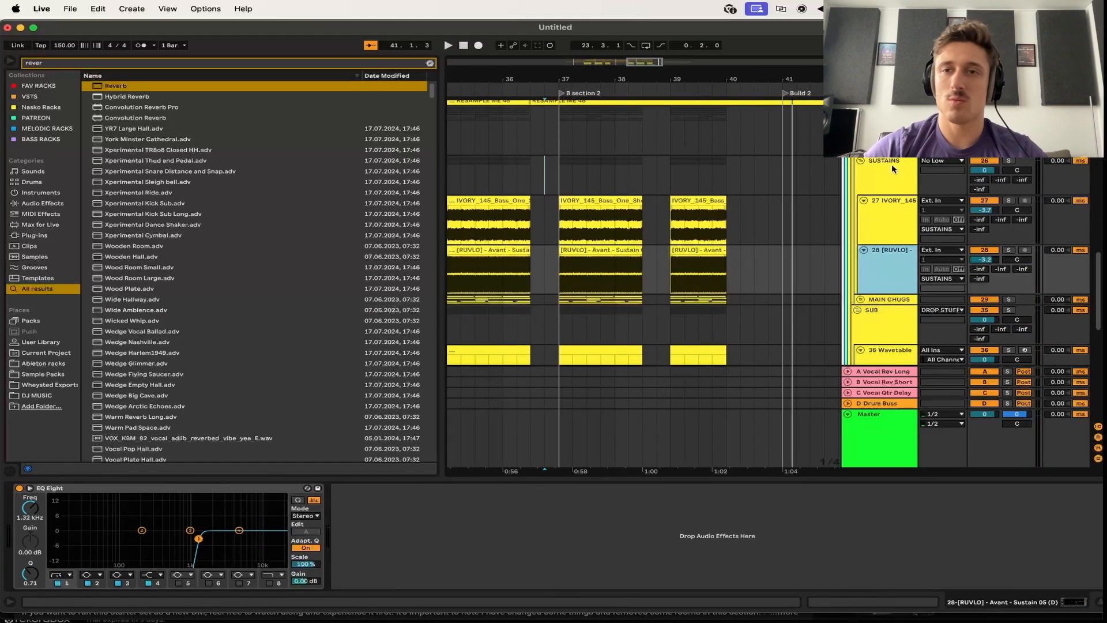
key(super+t)
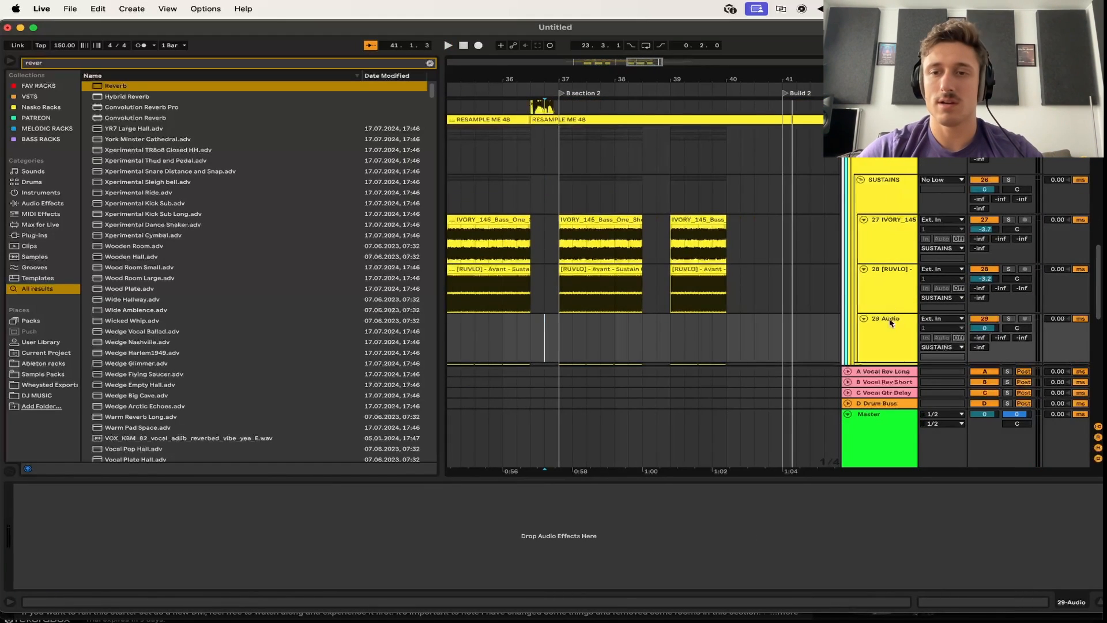
drag(876, 211, 883, 177)
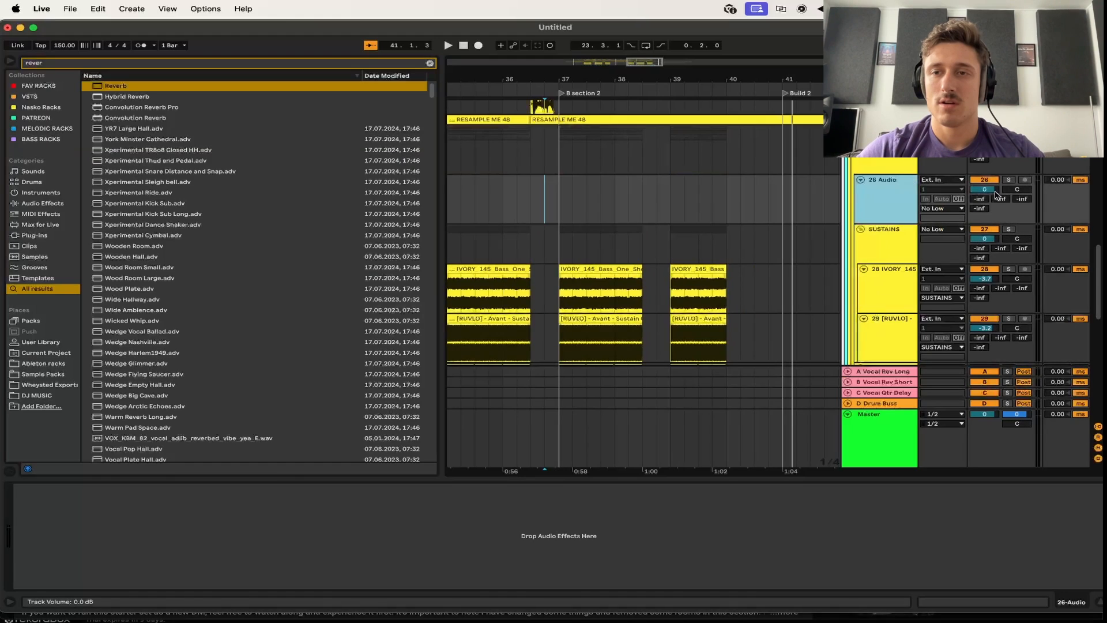
click(961, 181)
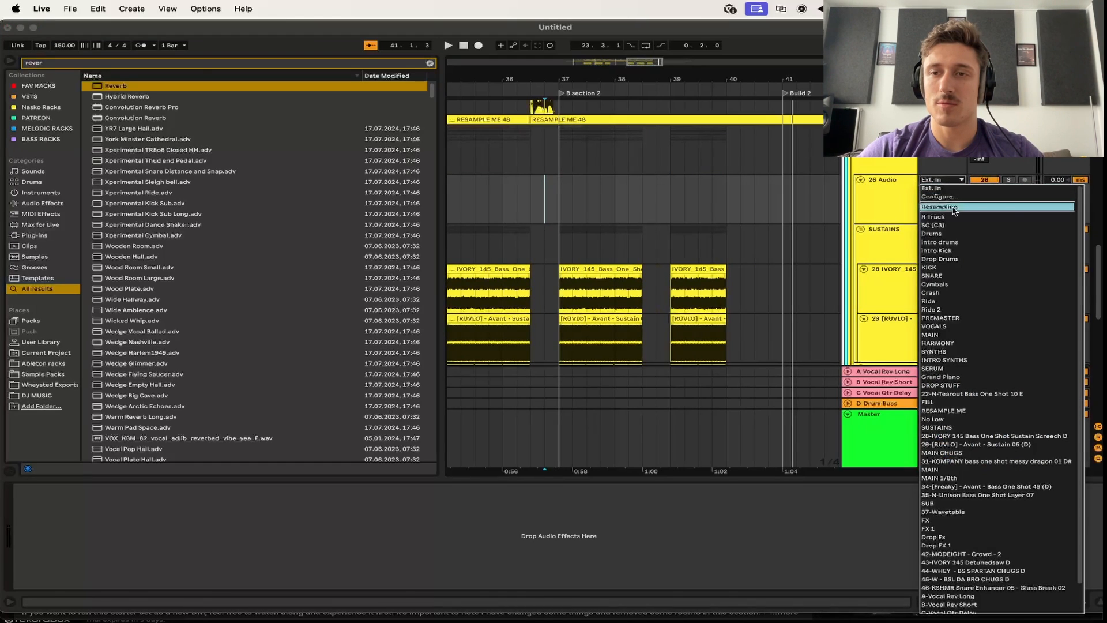
click(955, 208)
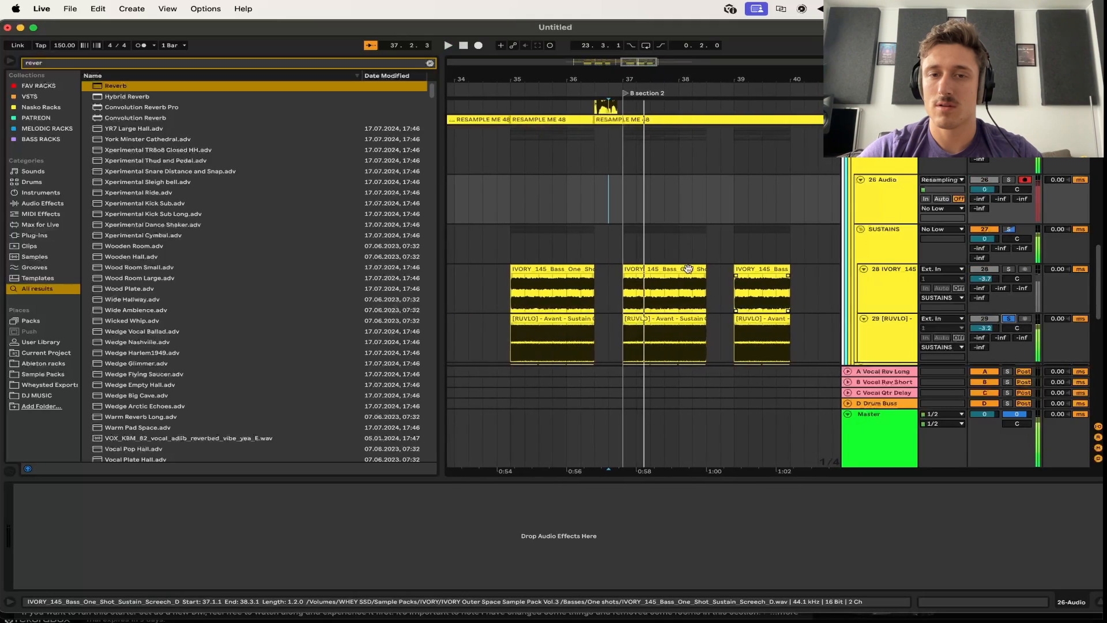
Record the soloed [RUVLO] sustain track onto the resampling track, starting from bar 27
key(space)
scroll(686, 268, down, 5)
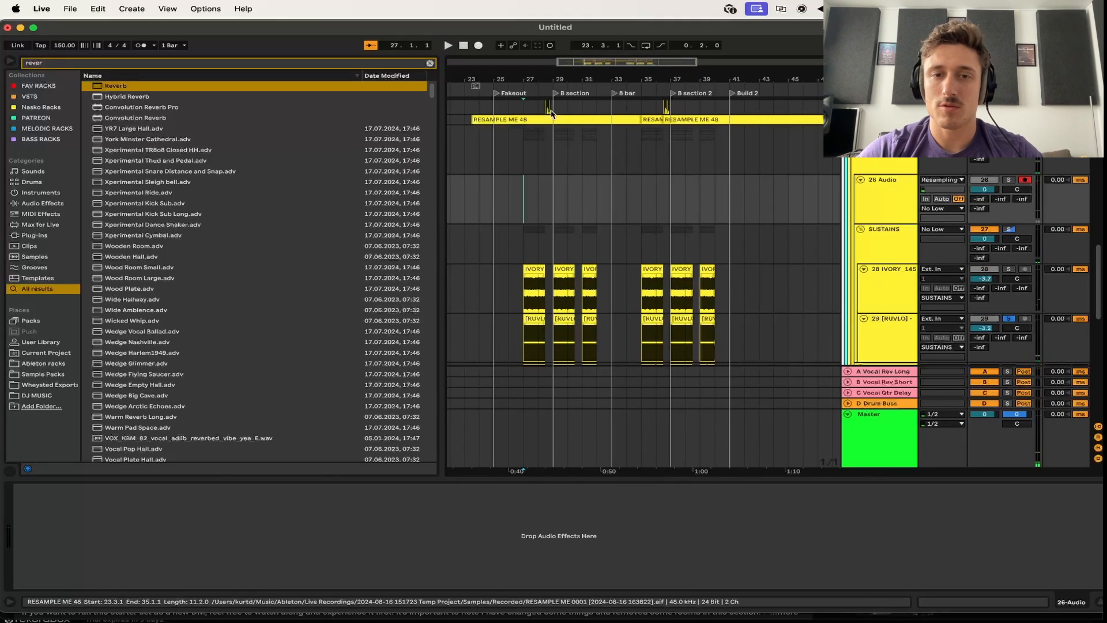
click(479, 46)
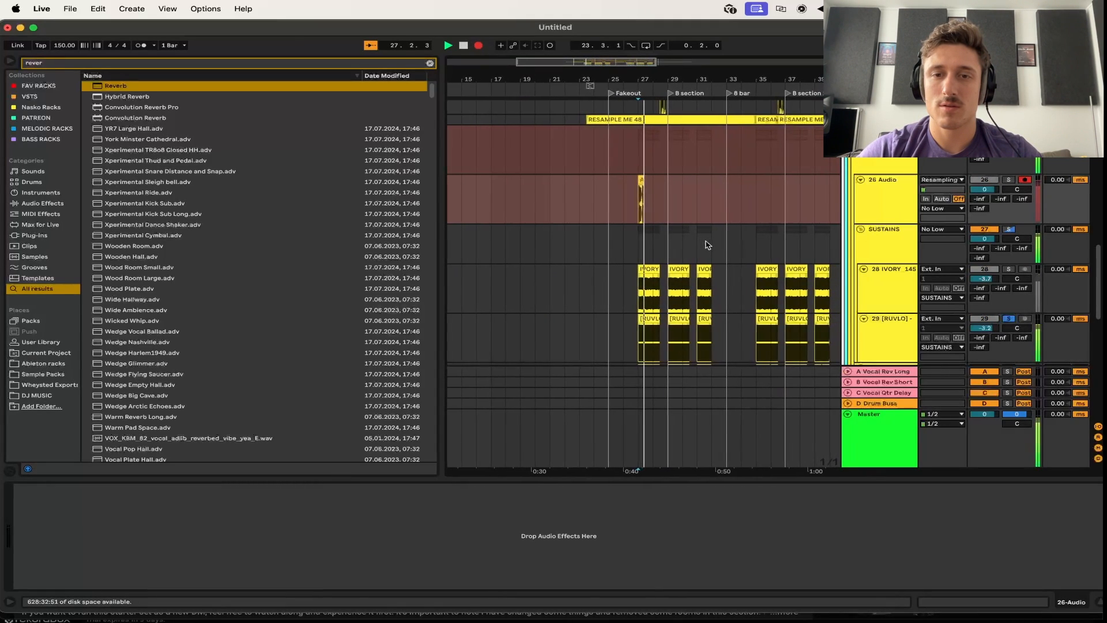
scroll(672, 227, up, 5)
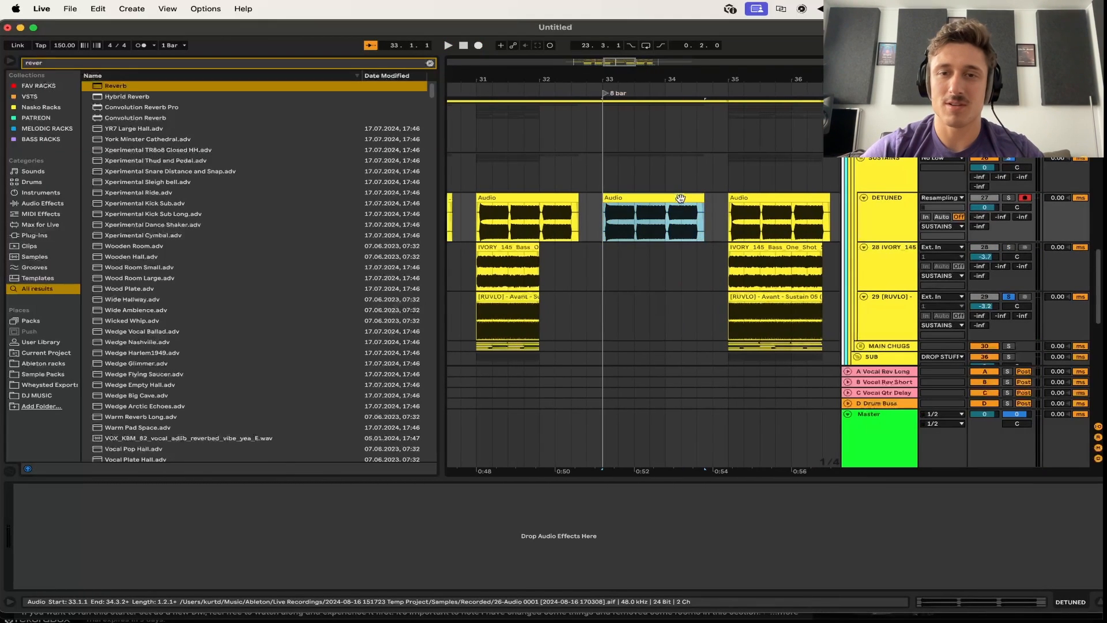
Delete the resampled clip at bar 33 on the DETUNED track and shorten the bar 31 clip to end at bar 32
key(Delete)
scroll(681, 202, left, 2)
drag(628, 213, 589, 213)
scroll(589, 212, left, 3)
scroll(589, 212, left, 5)
Add Chorus-Ensemble to the DETUNED track in Ensemble mode, with Rate at 1.04 Hz and Dry/Wet at 56%
click(880, 211)
key(super+f)
text(chorus)
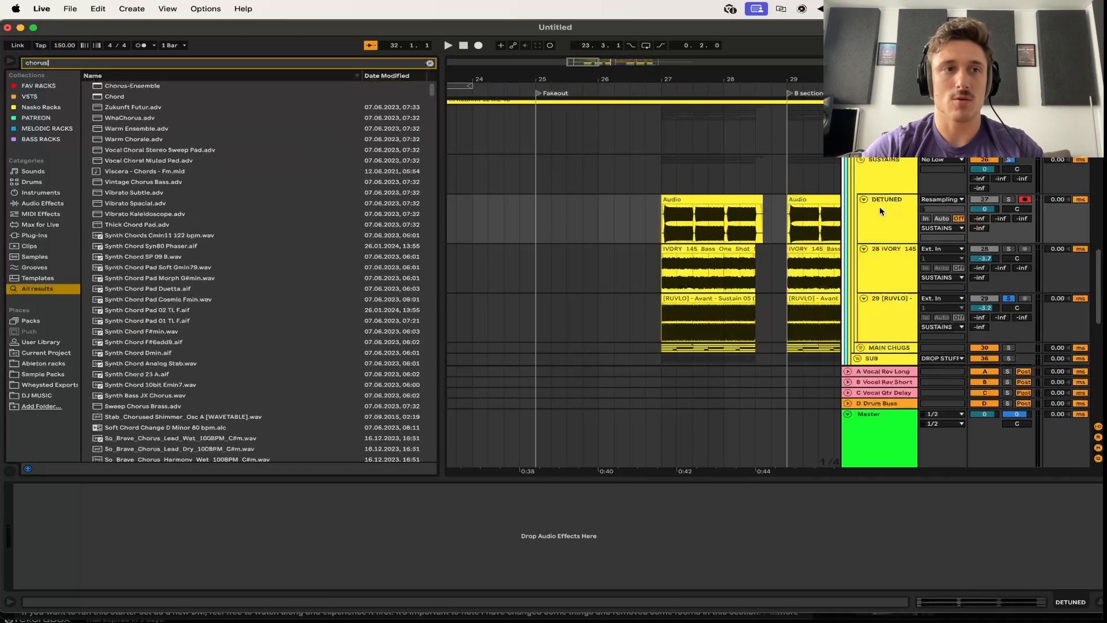
click(157, 86)
key(Return)
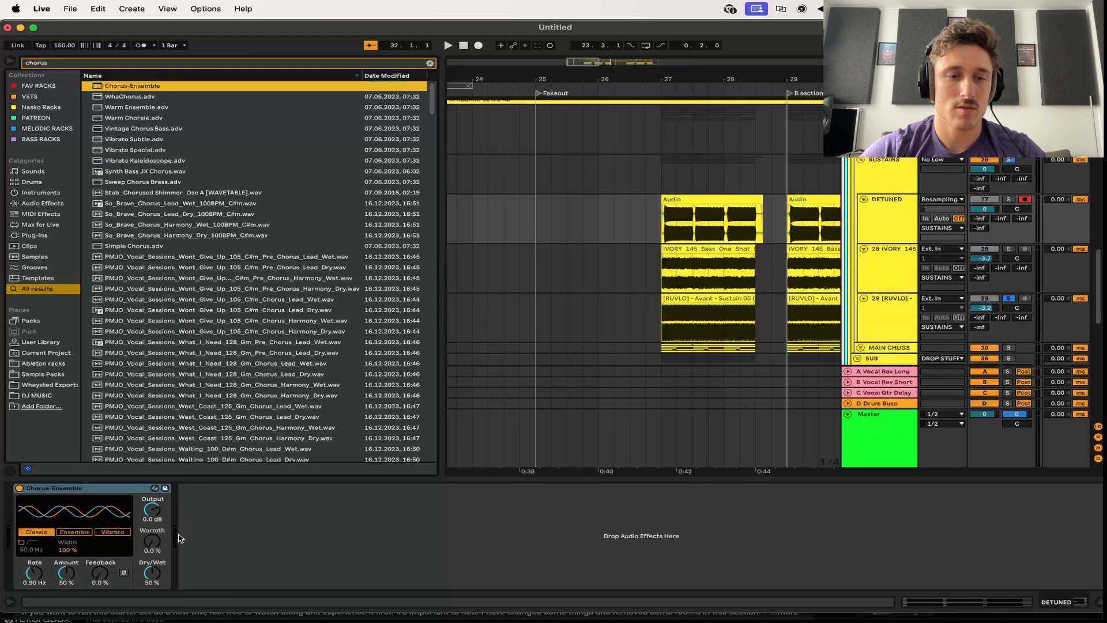
key(space)
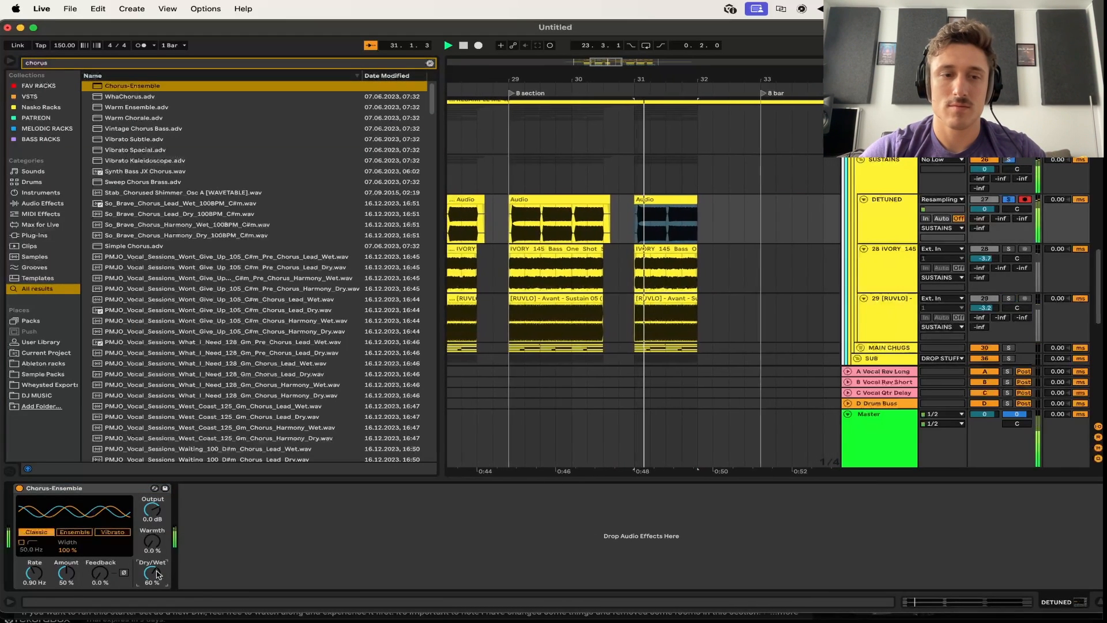
drag(34, 573, 34, 521)
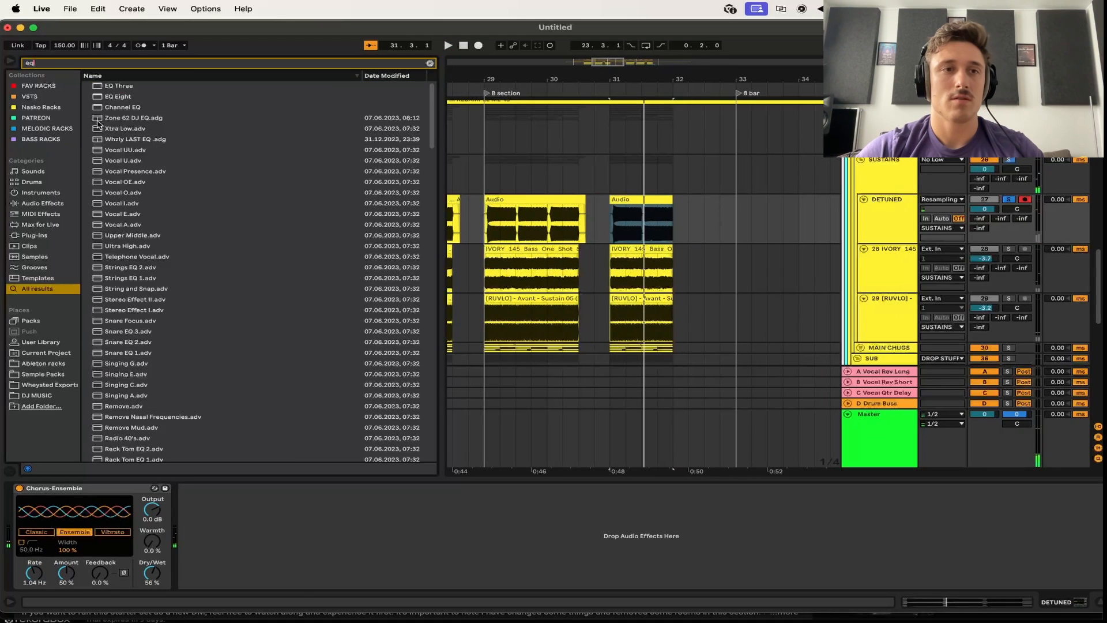
Add EQ Eight to the DETUNED track and dip a high band to -7.81 dB at 16.3 kHz with Q 0.19 while auditioning
click(109, 99)
key(Return)
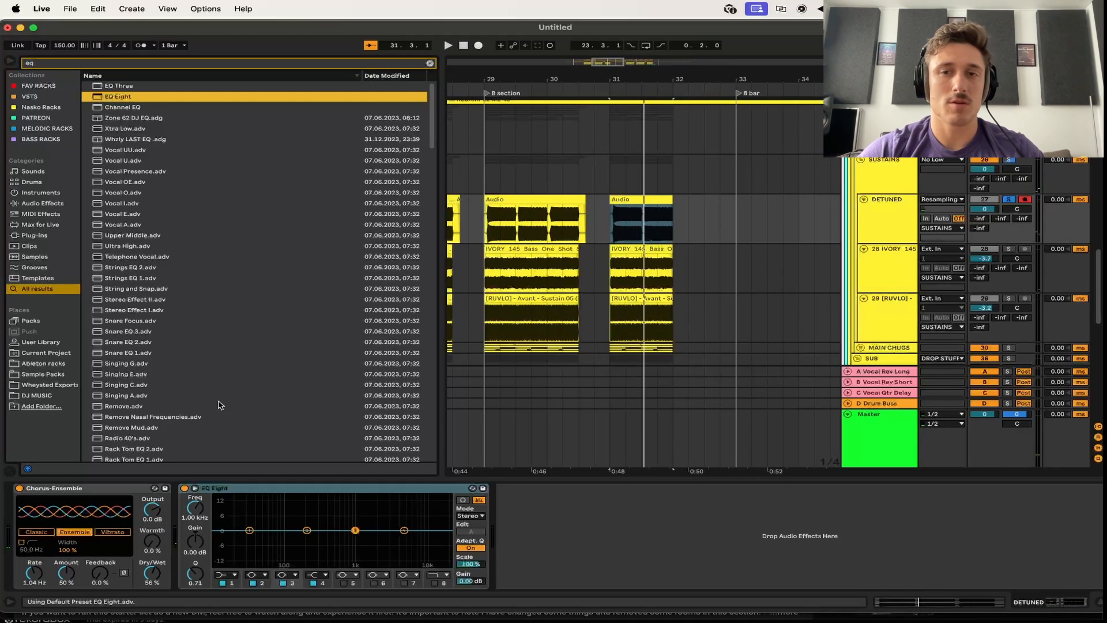
key(space)
drag(425, 542, 440, 549)
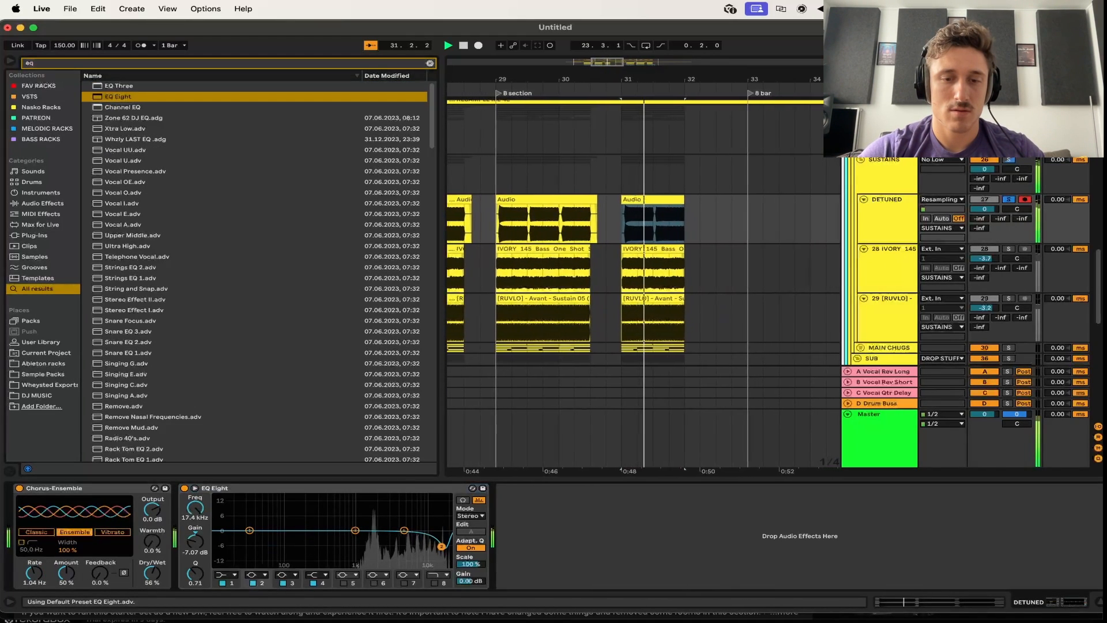
key(space)
key(space)
drag(440, 549, 440, 548)
key(space)
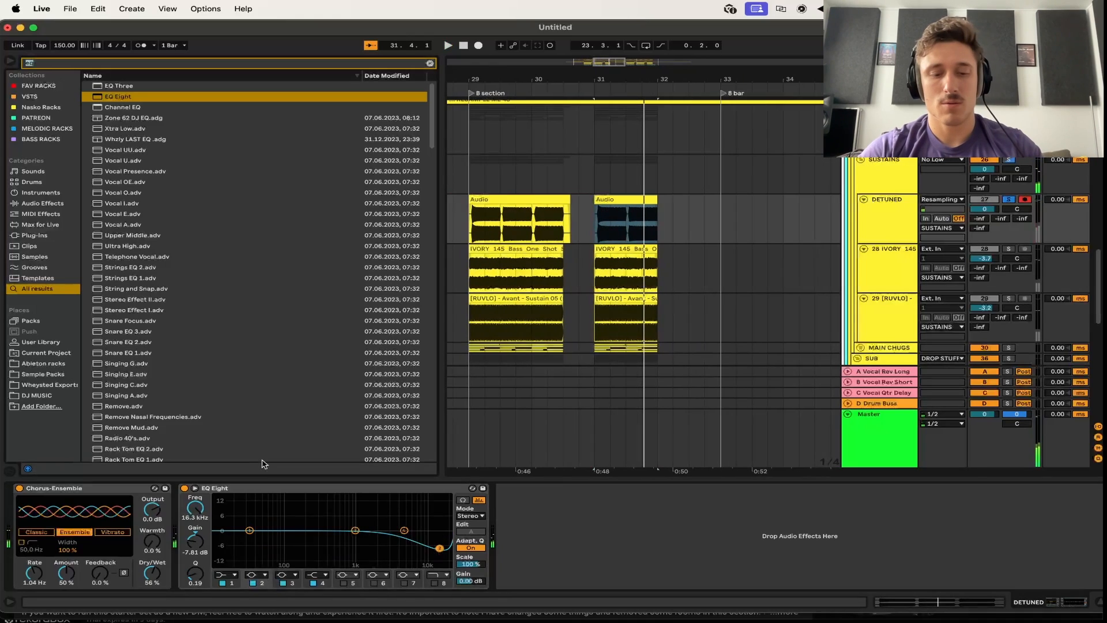
Add Utility after the EQ on the DETUNED track and try a wider stereo width during playback
key(super+f)
text(uti)
click(122, 86)
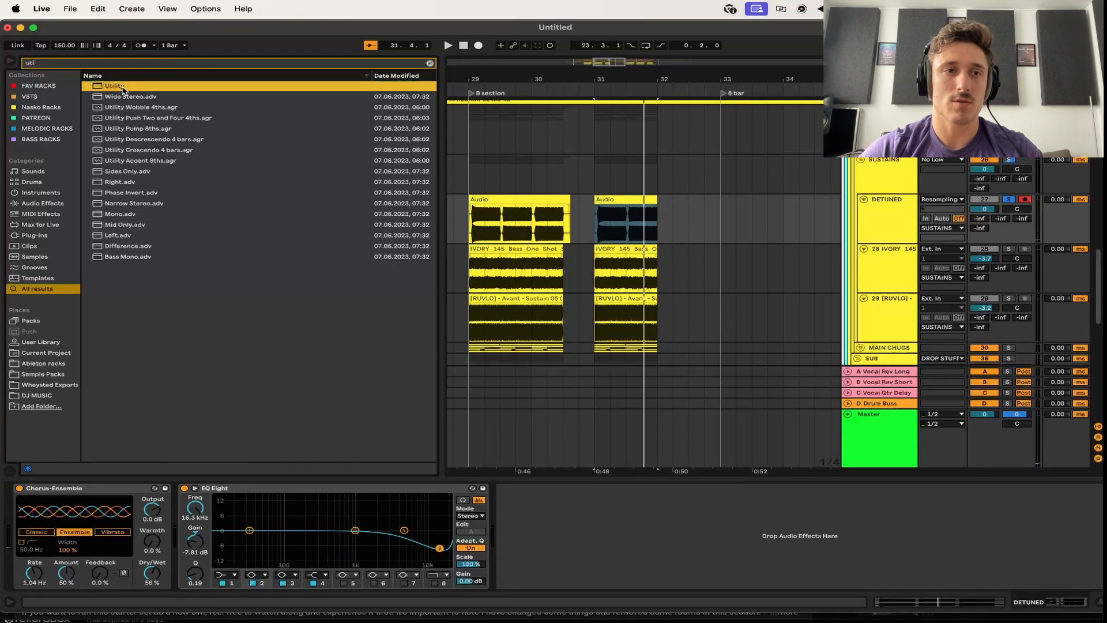
key(Return)
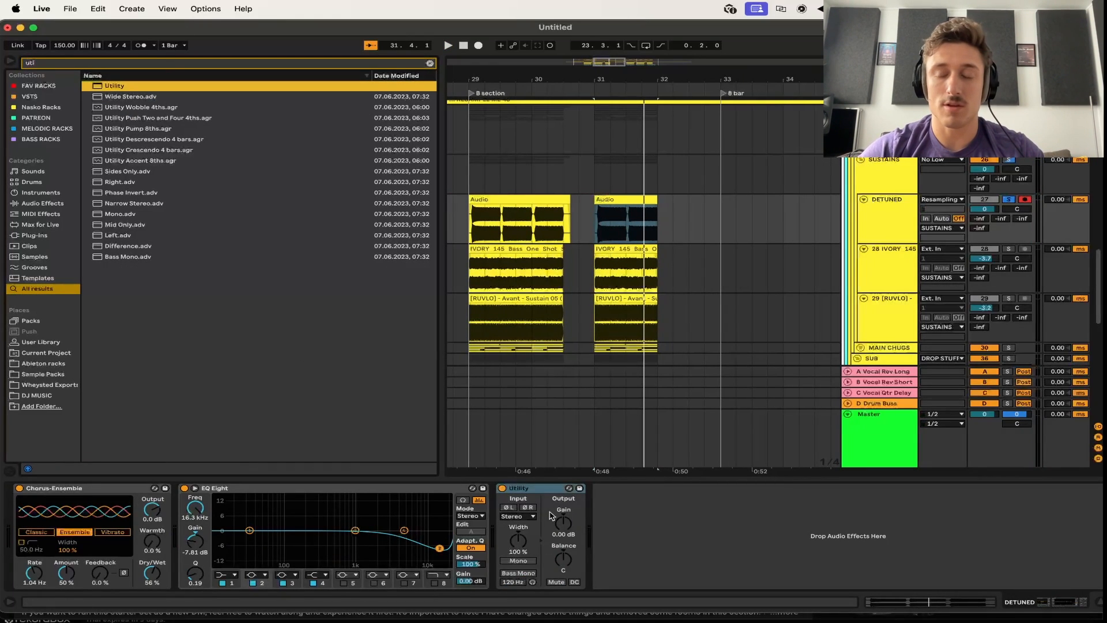
key(super+alt+p)
key(space)
key(space)
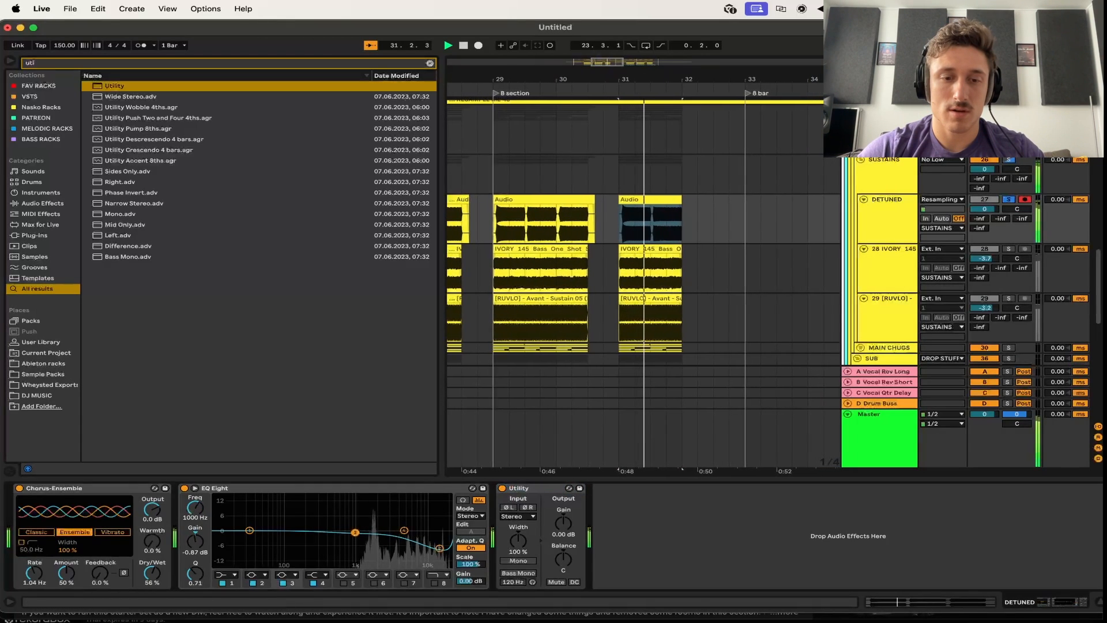
drag(519, 543, 520, 534)
key(space)
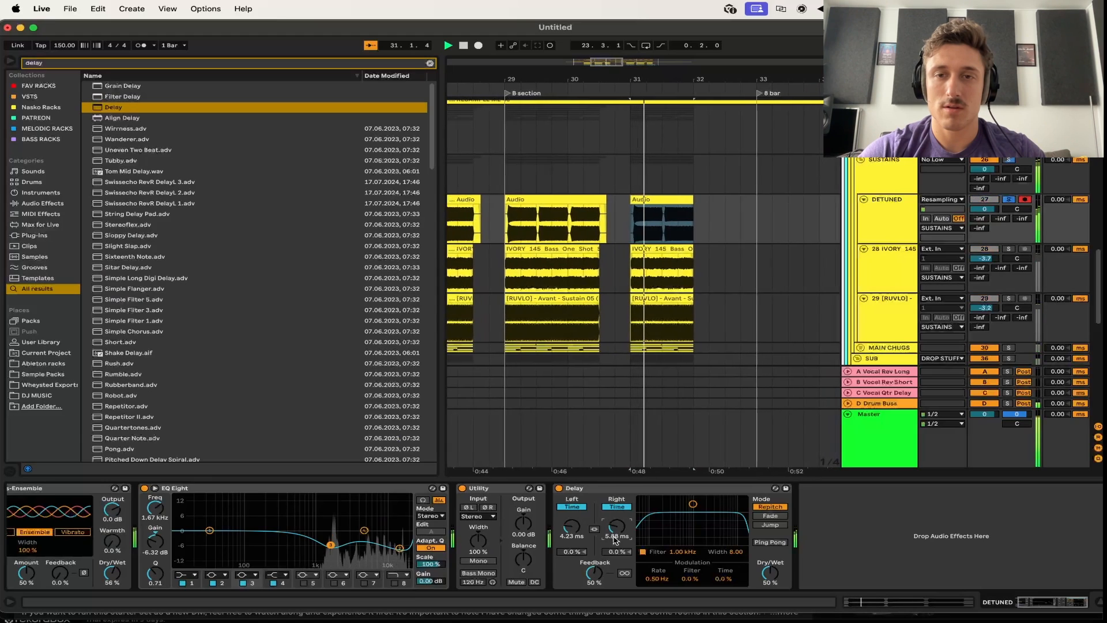
Set the DETUNED track's Delay to 1.81 ms left, 8.64 ms right and 100% Dry/Wet
drag(571, 527, 571, 541)
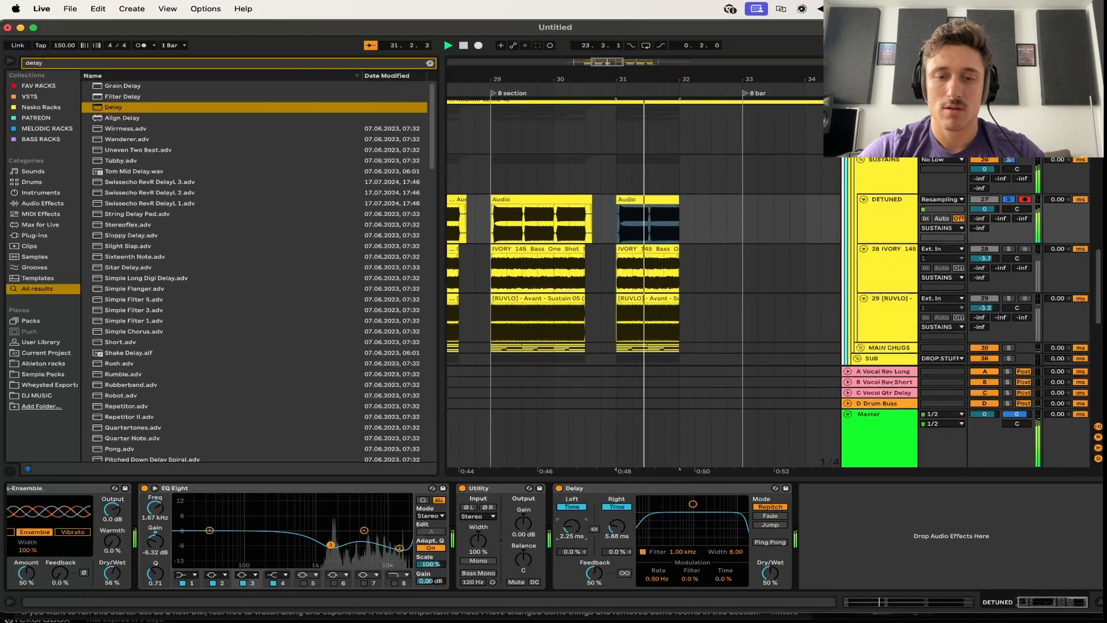
drag(772, 576, 772, 539)
drag(616, 527, 616, 522)
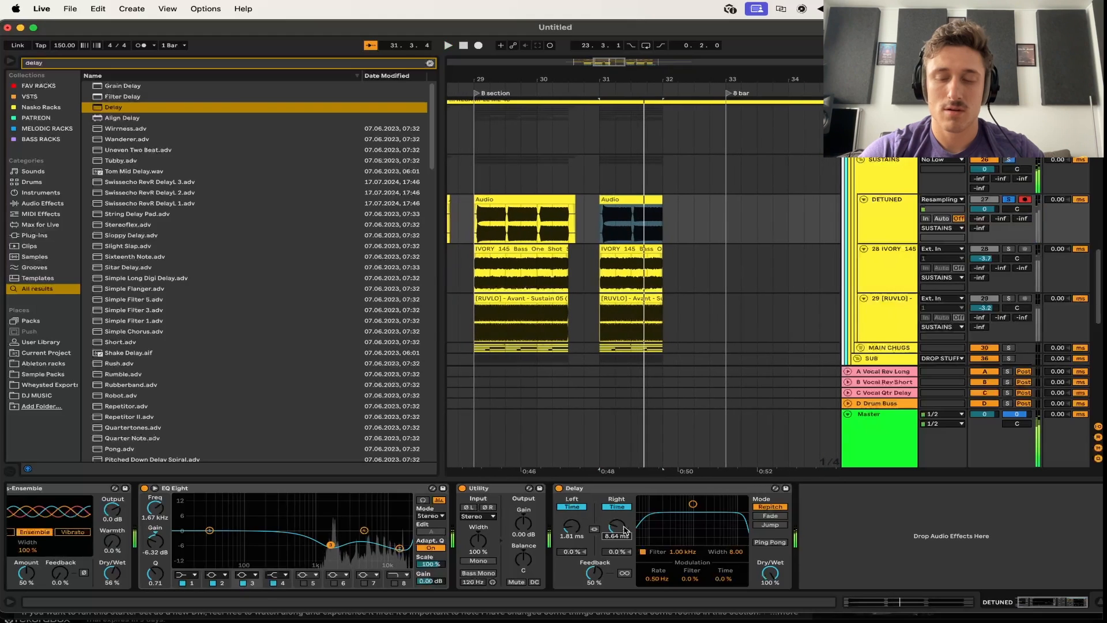
Raise the Utility width to 123% while checking the DETUNED layer's stereo correlation in SPAN
key(alt+super+p)
key(space)
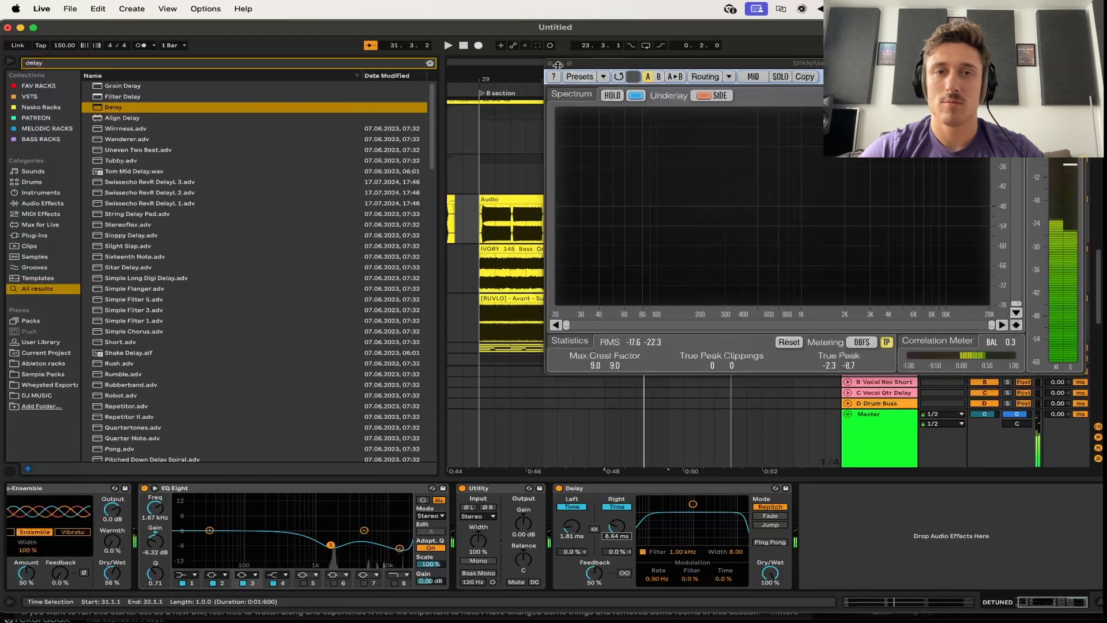
click(550, 63)
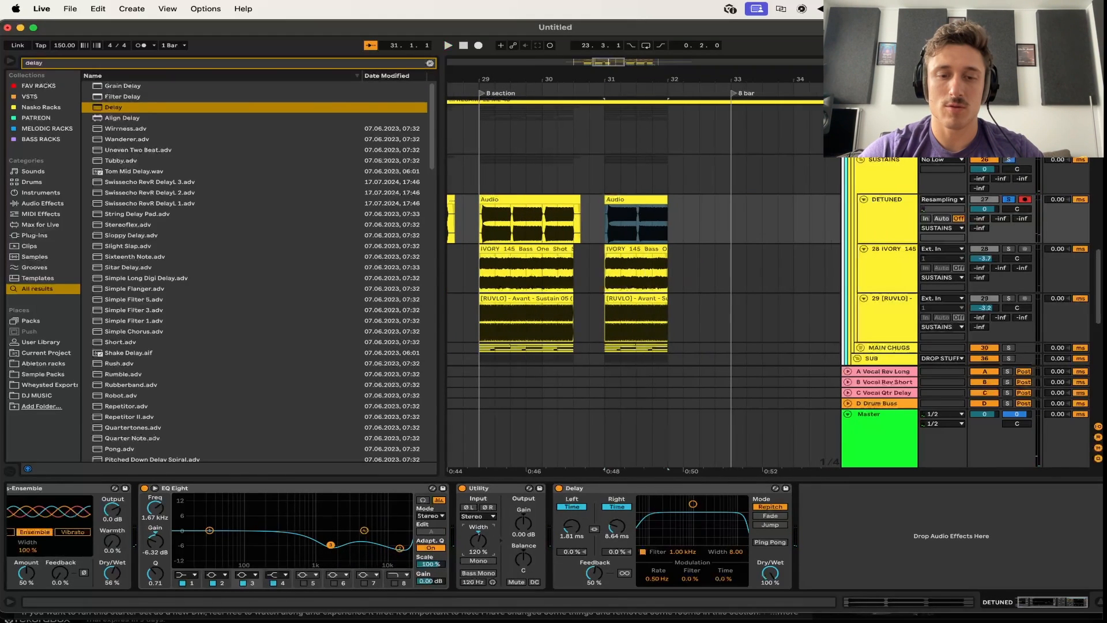
key(space)
key(alt+super+p)
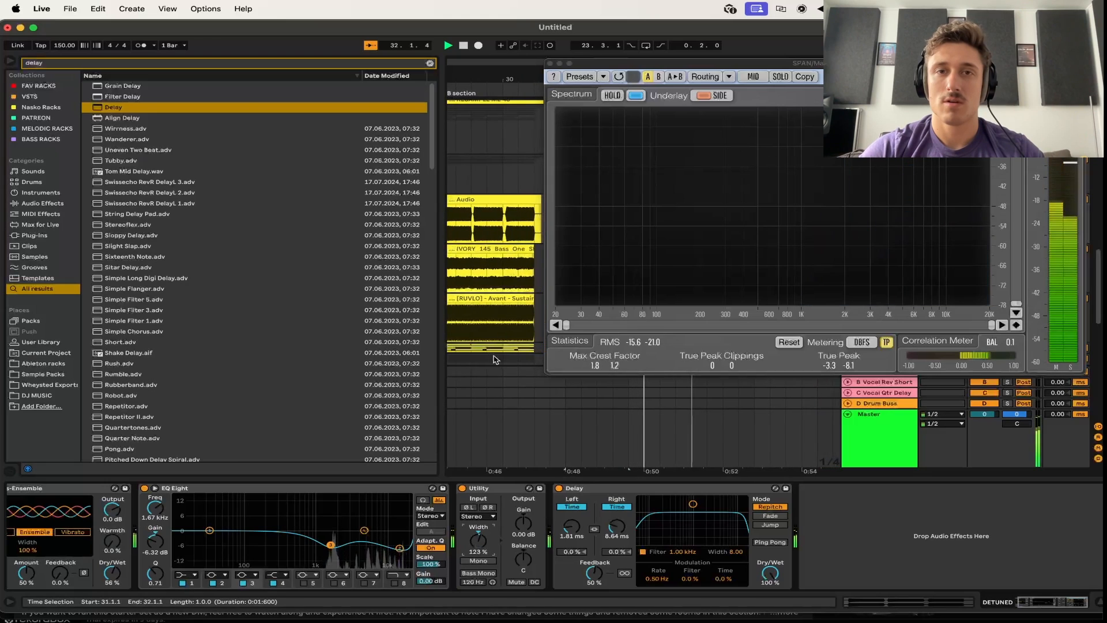
click(551, 61)
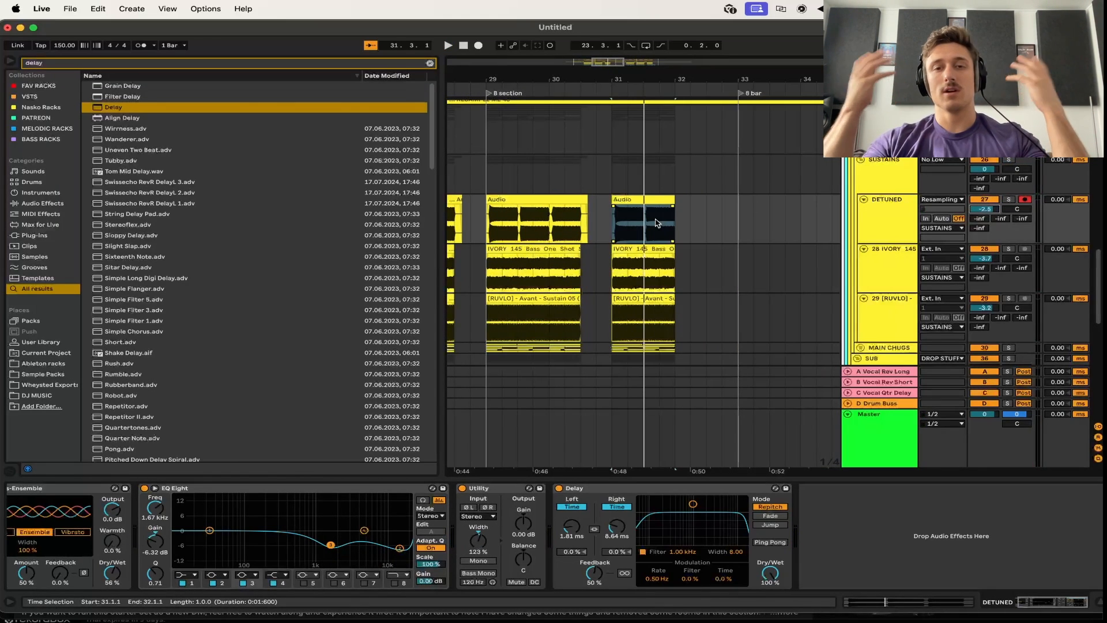
Play the drop from bar 26.3 to hear the DETUNED layer together with the other sounds
scroll(655, 222, left, 5)
click(638, 210)
key(space)
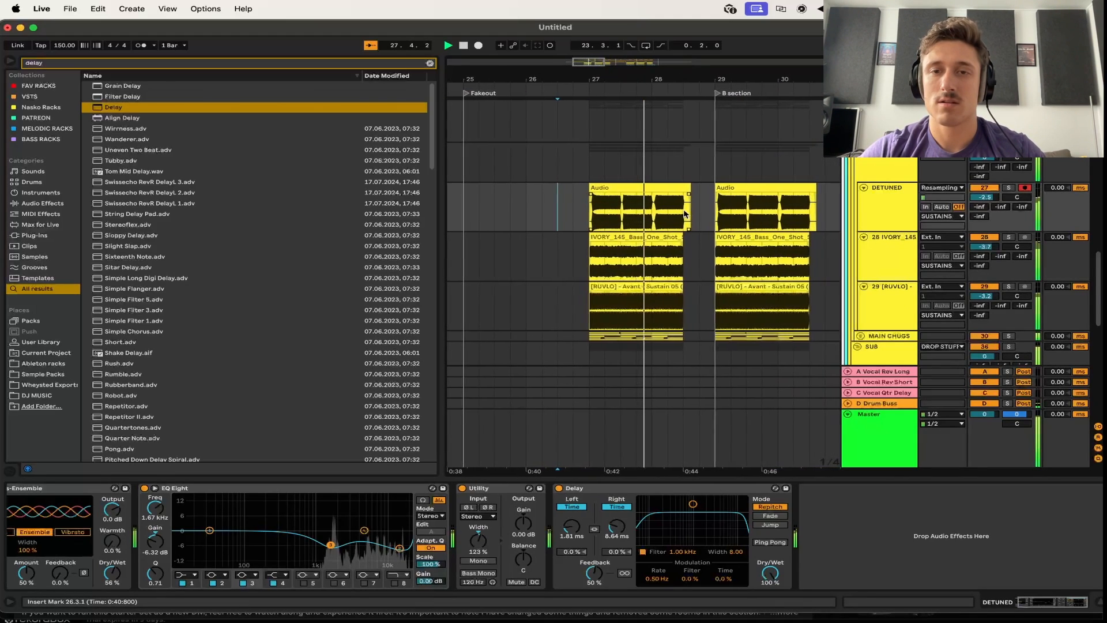
Trim the ends of the DETUNED clips at bars 27 and 29 to 28.3.1 and 30.3.1, matching the sustain layers below
click(891, 168)
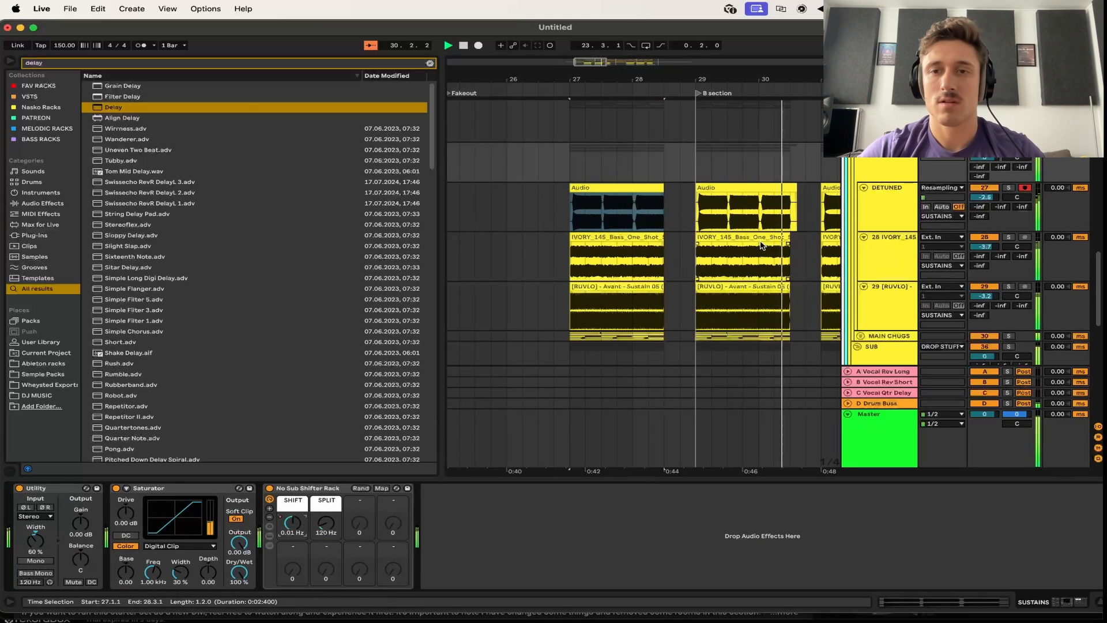
scroll(761, 245, right, 2)
drag(713, 177, 708, 178)
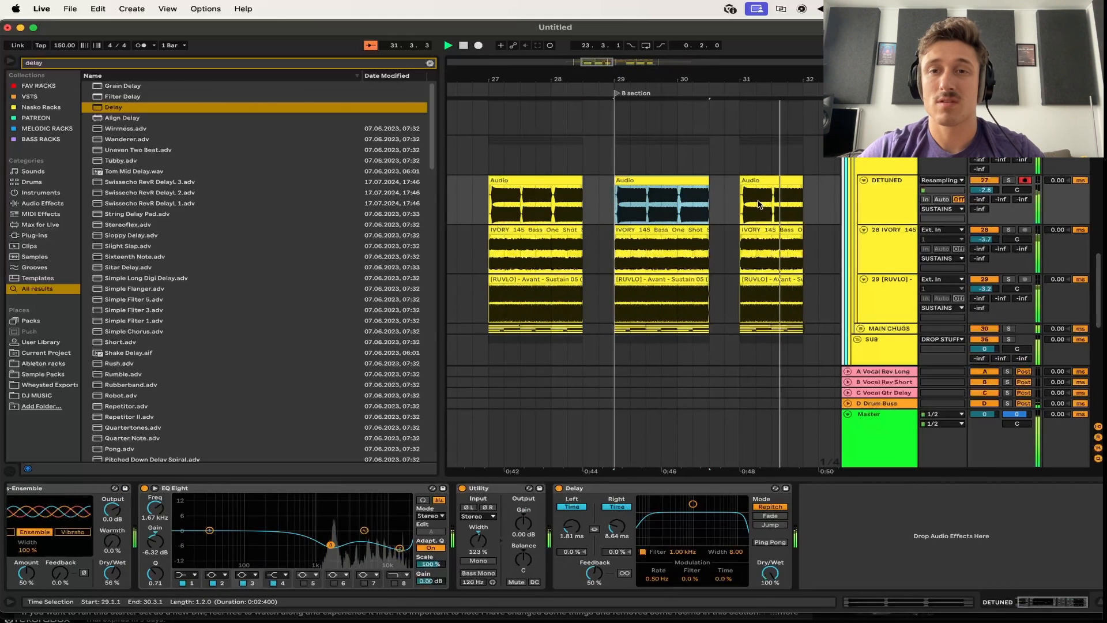
Fold the SUSTAINS and FX groups and show the SHIFT automation of the MAIN CHUGS group around bar 35
scroll(761, 202, right, 4)
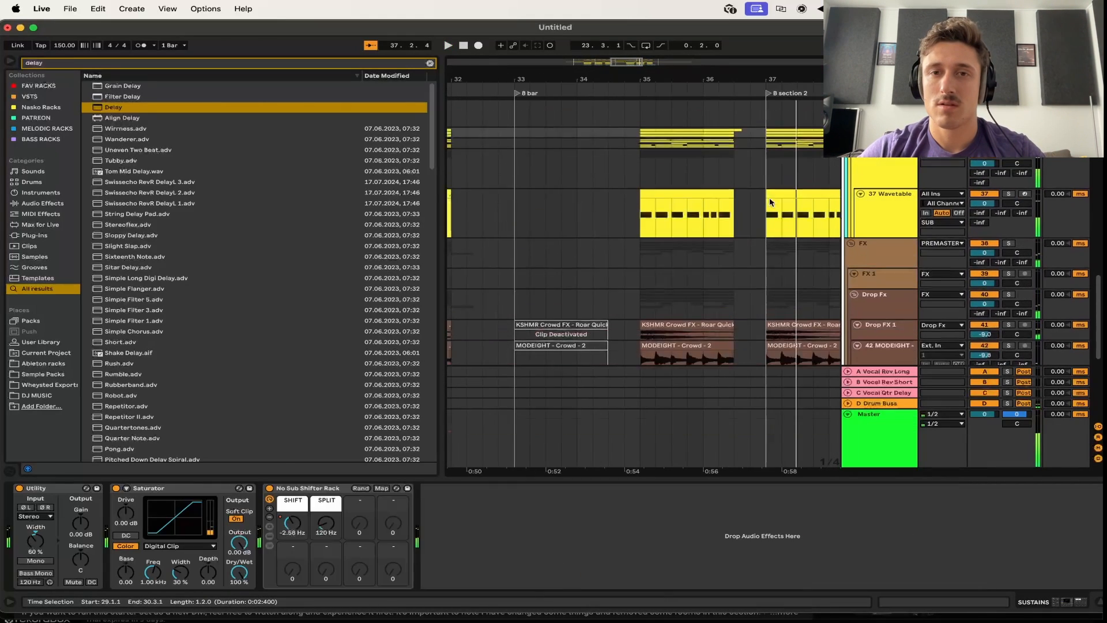
scroll(807, 230, up, 1)
click(851, 258)
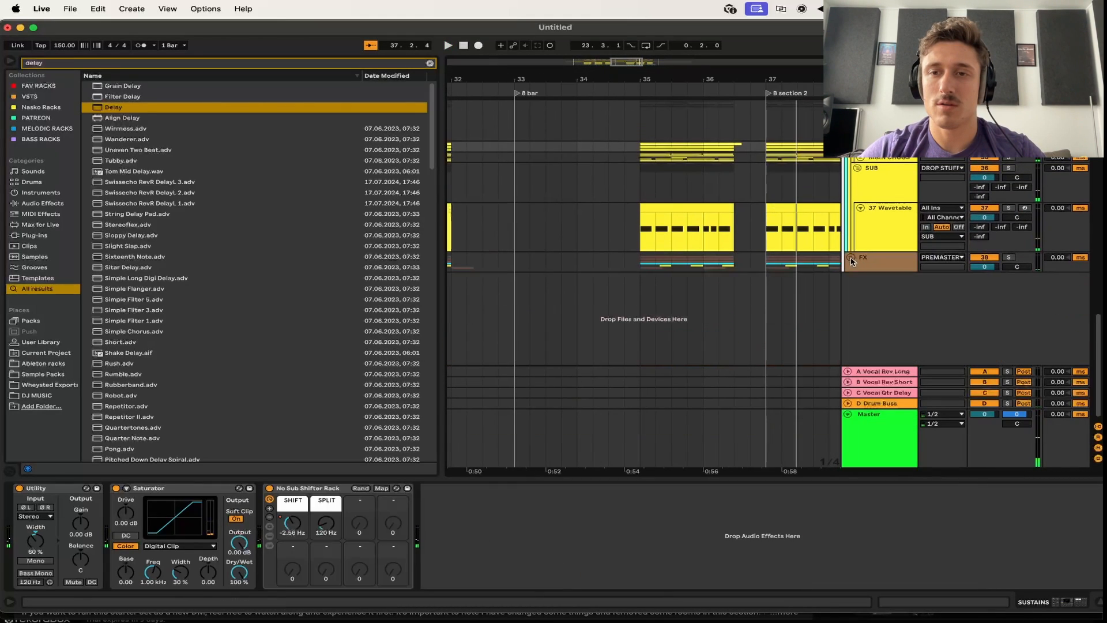
click(860, 160)
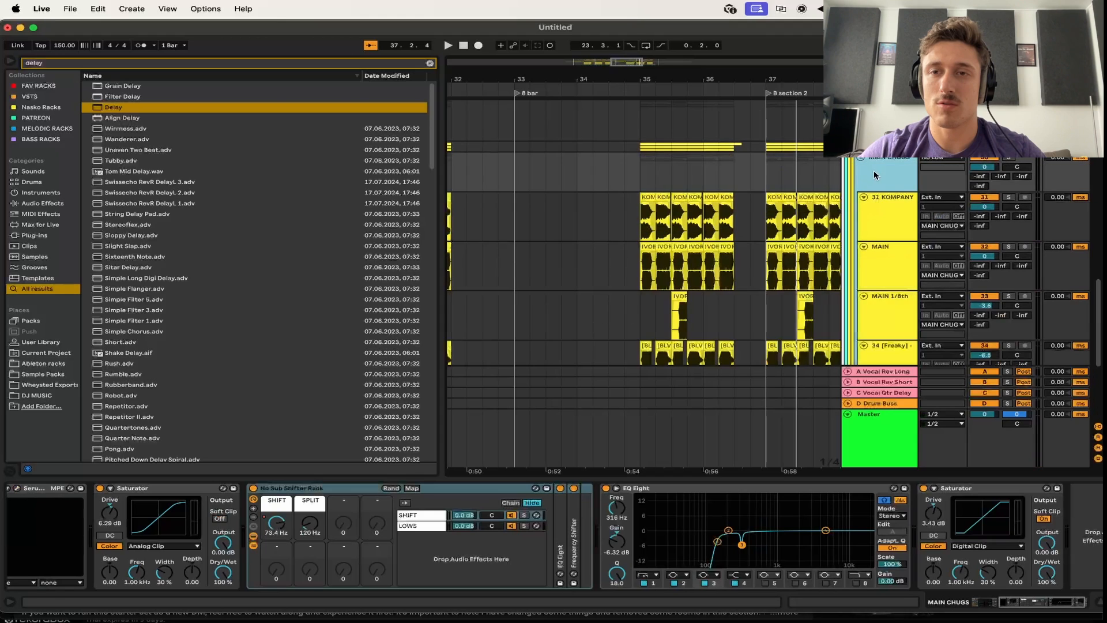
key(a)
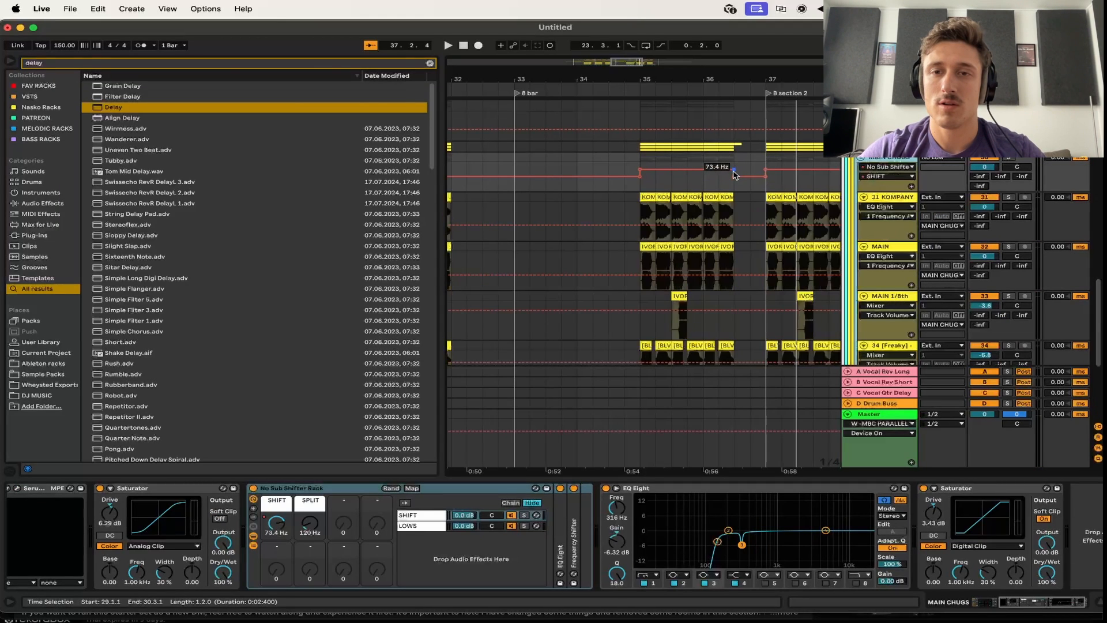
Slope the MAIN CHUGS SHIFT automation from bar 35 down to 0 Hz at the end of the phrase, and play it from 34.4.1
click(624, 170)
key(space)
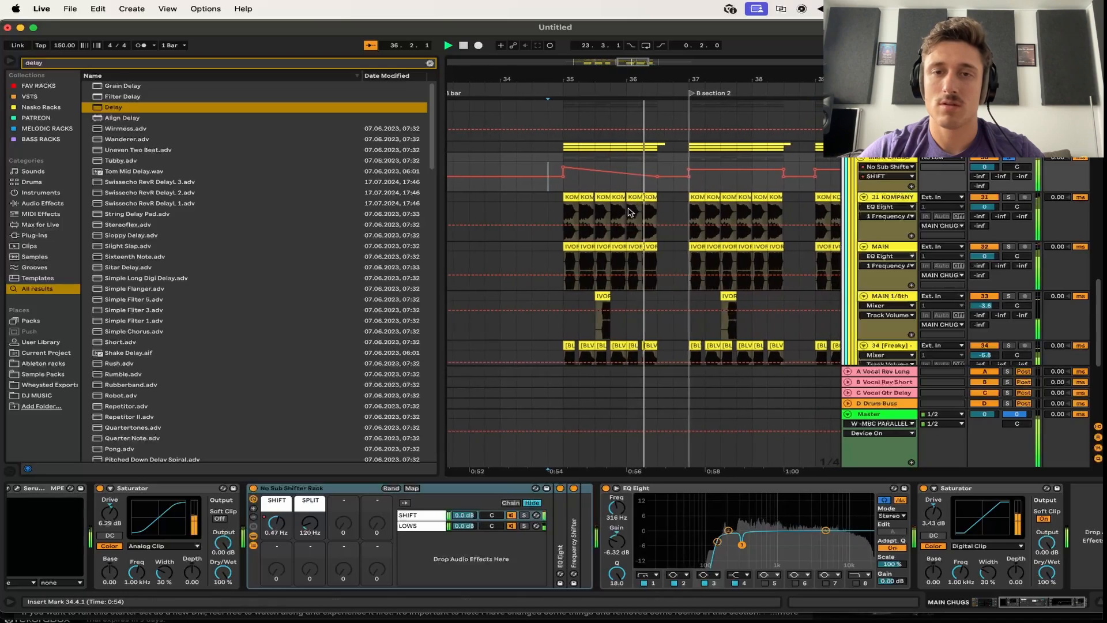
key(a)
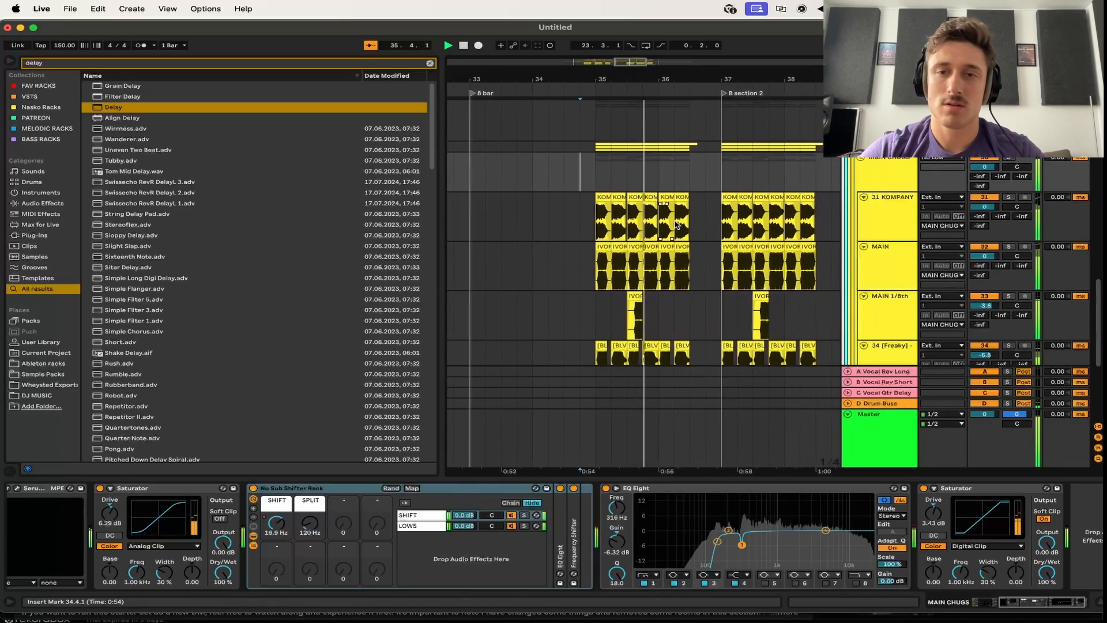
key(a)
key(a)
key(a)
key(a)
key(a)
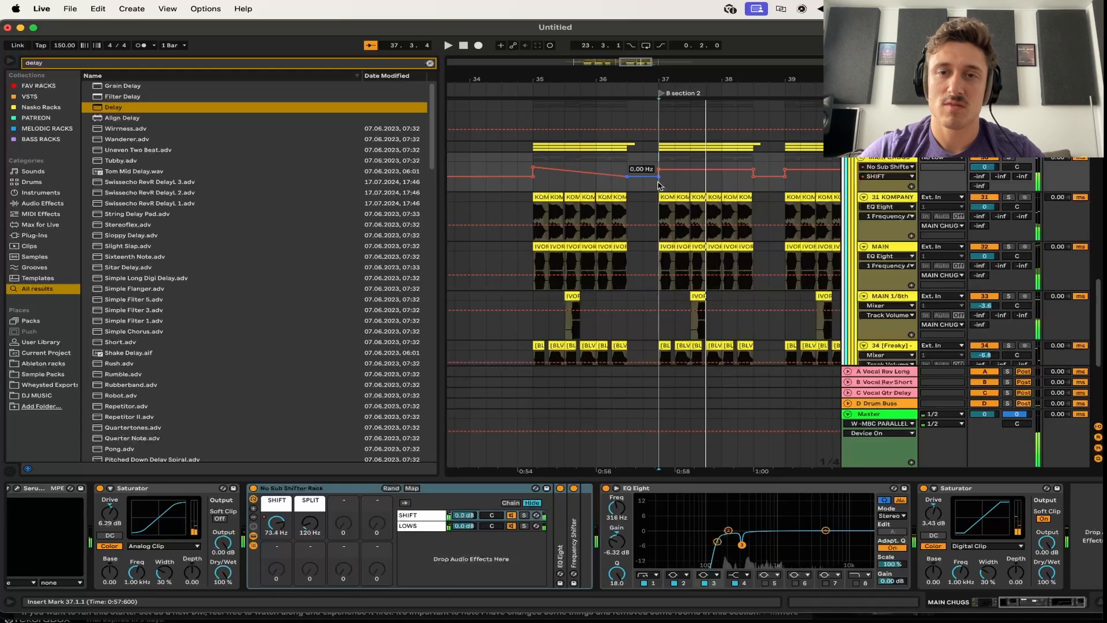
Duplicate the falling SHIFT automation of bars 35 and 36 onto bars 37 and 38 of MAIN CHUGS
drag(660, 185, 597, 188)
key(super+d)
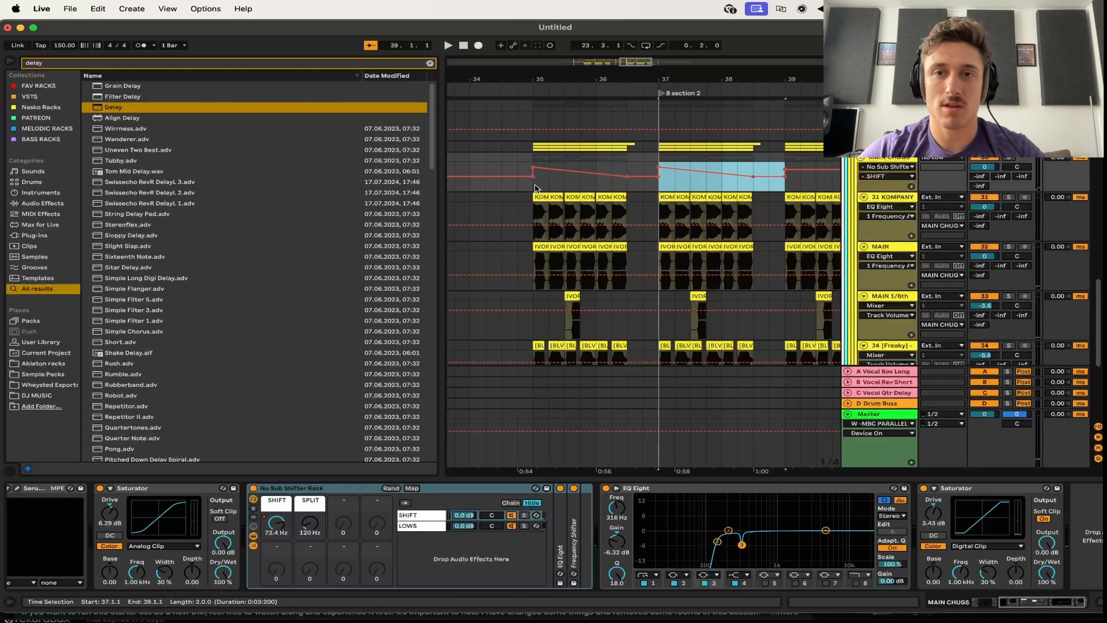
click(654, 185)
Reshape the MAIN CHUGS SHIFT automation from bar 39 into a rising ramp reaching 140 Hz at bar 40, and play it back
scroll(748, 163, right, 3)
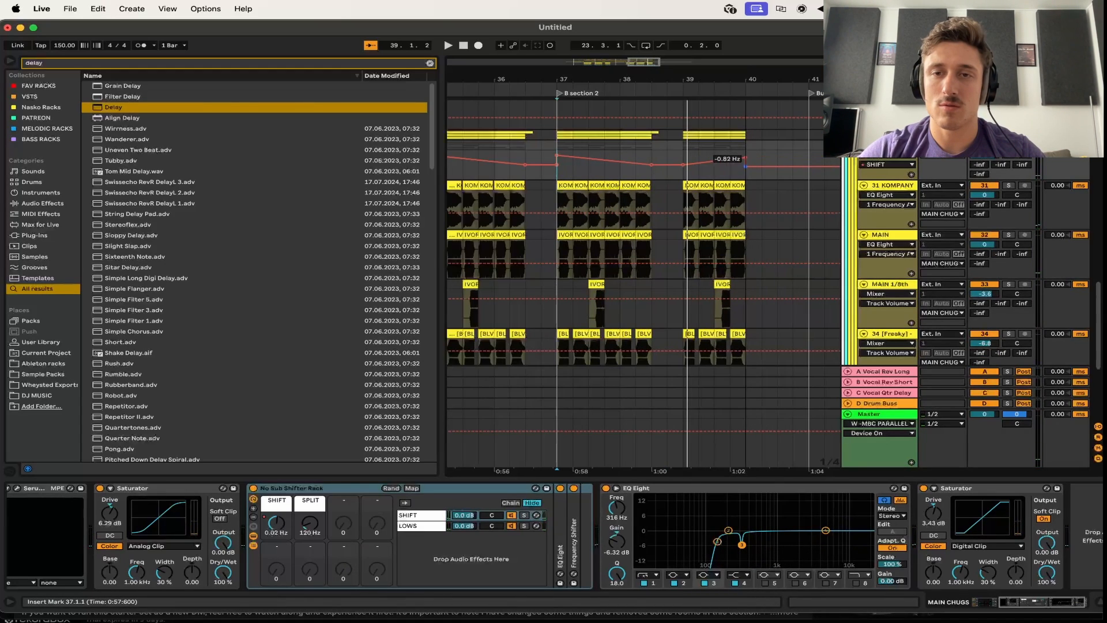
right_click(746, 169)
click(760, 176)
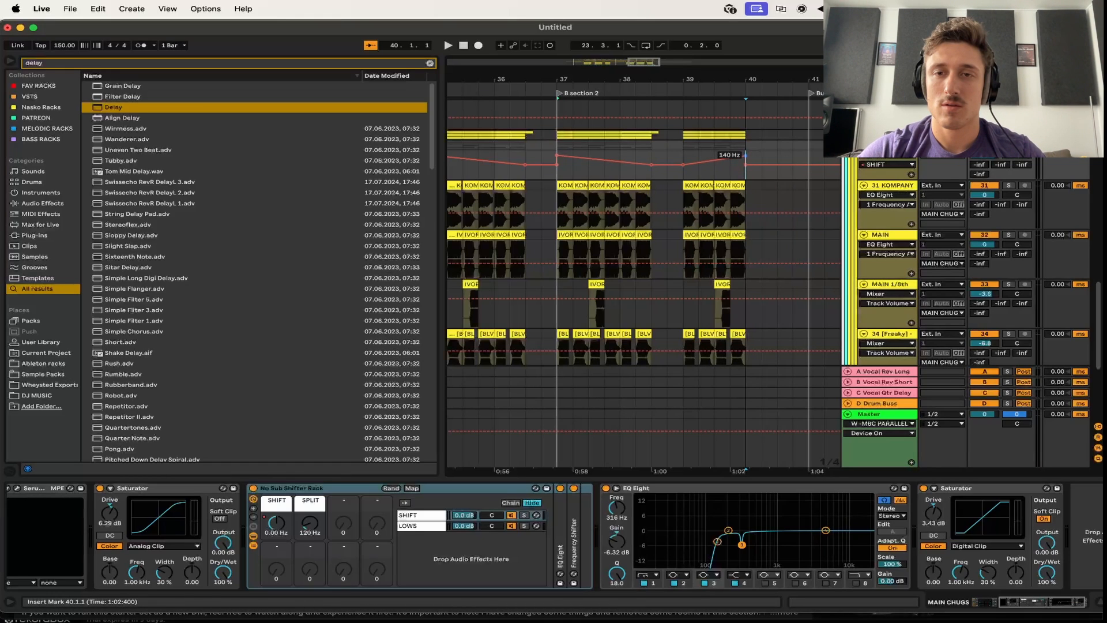
key(space)
key(a)
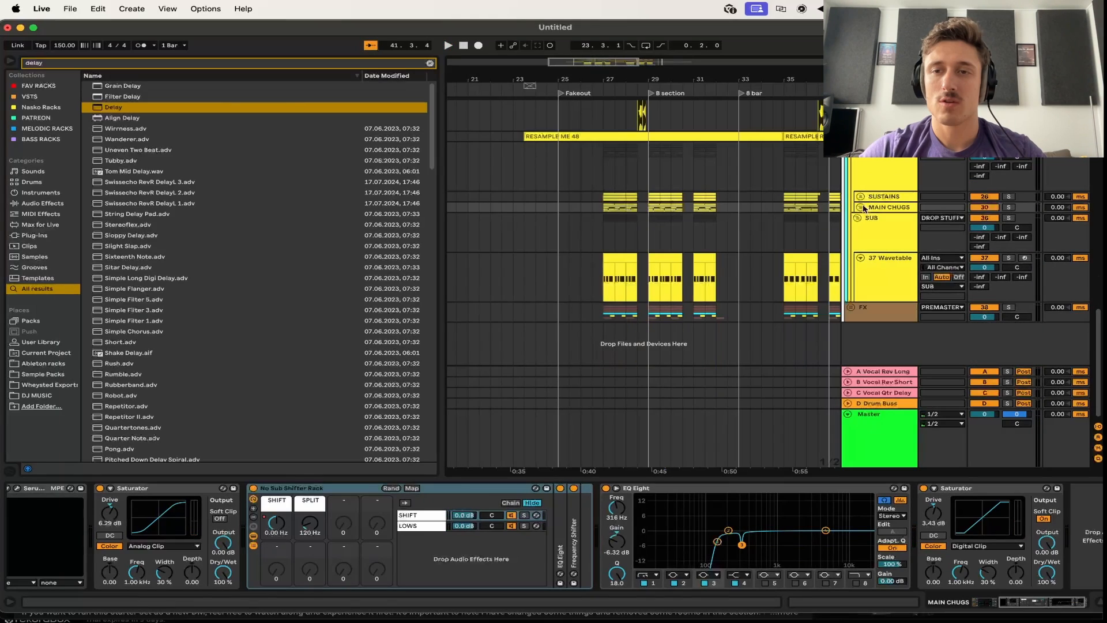
Select the No Low group to see its EQ, and play the arrangement from bar 32.4.3 on the FILL track
click(878, 184)
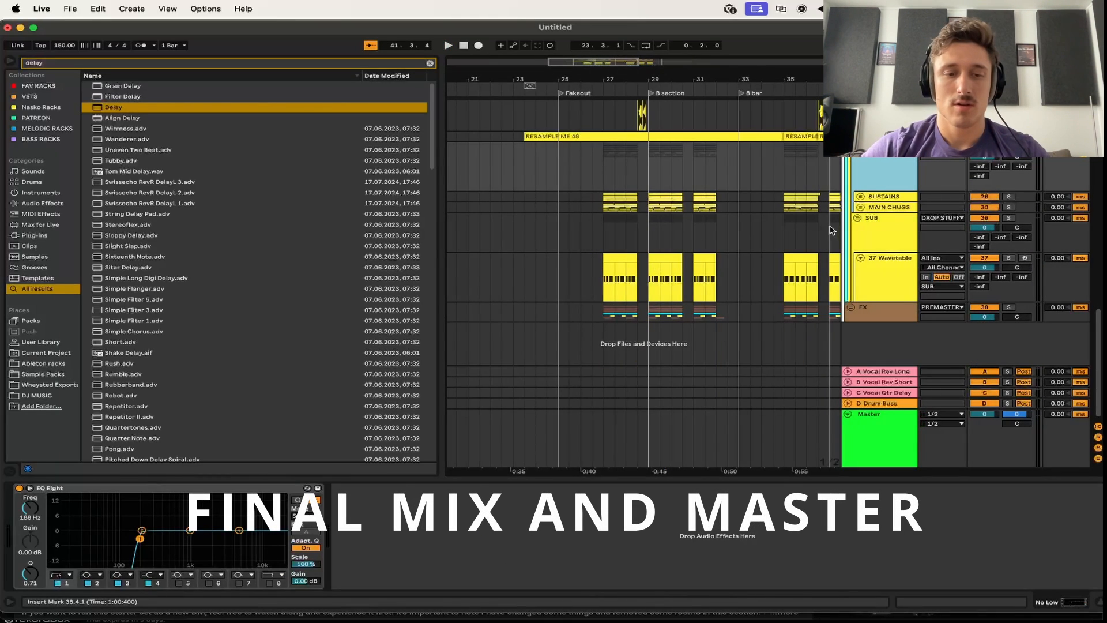
scroll(821, 225, up, 5)
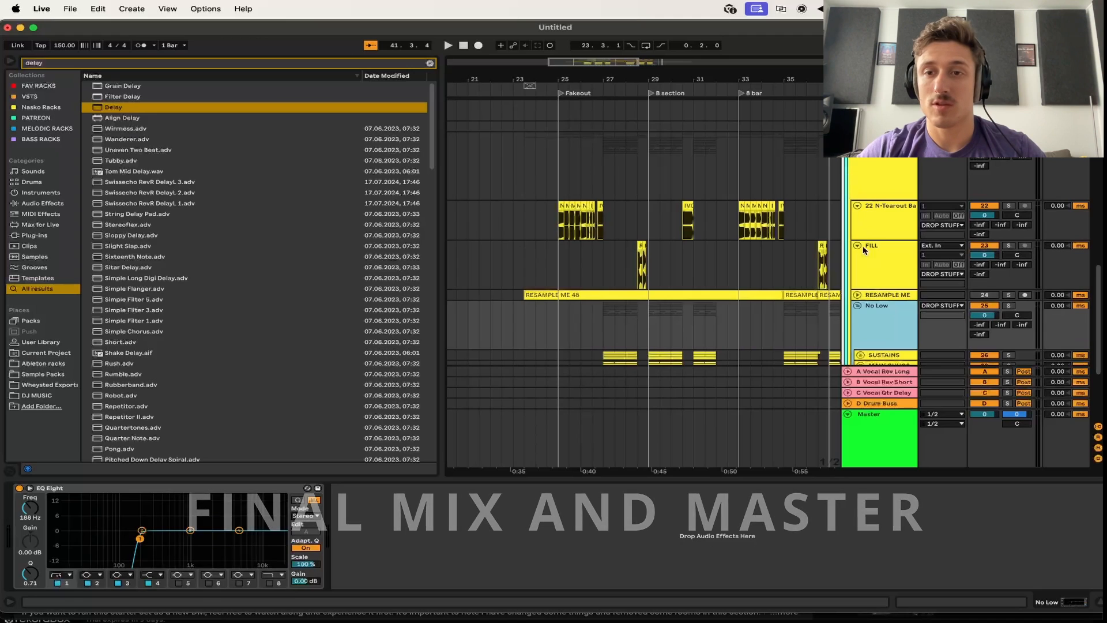
scroll(565, 222, up, 5)
scroll(565, 223, left, 3)
click(630, 221)
key(space)
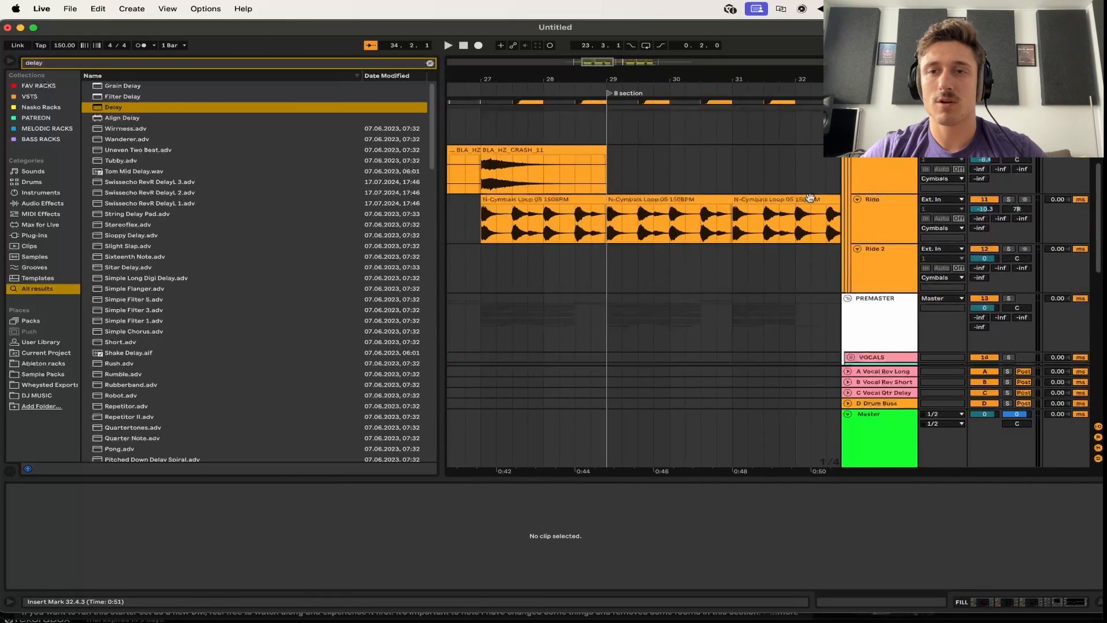
Switch on Ozone 10 in the PREMASTER group's device chain and check the low cut in FabFilter Pro-Q 3
scroll(810, 197, down, 5)
double_click(867, 198)
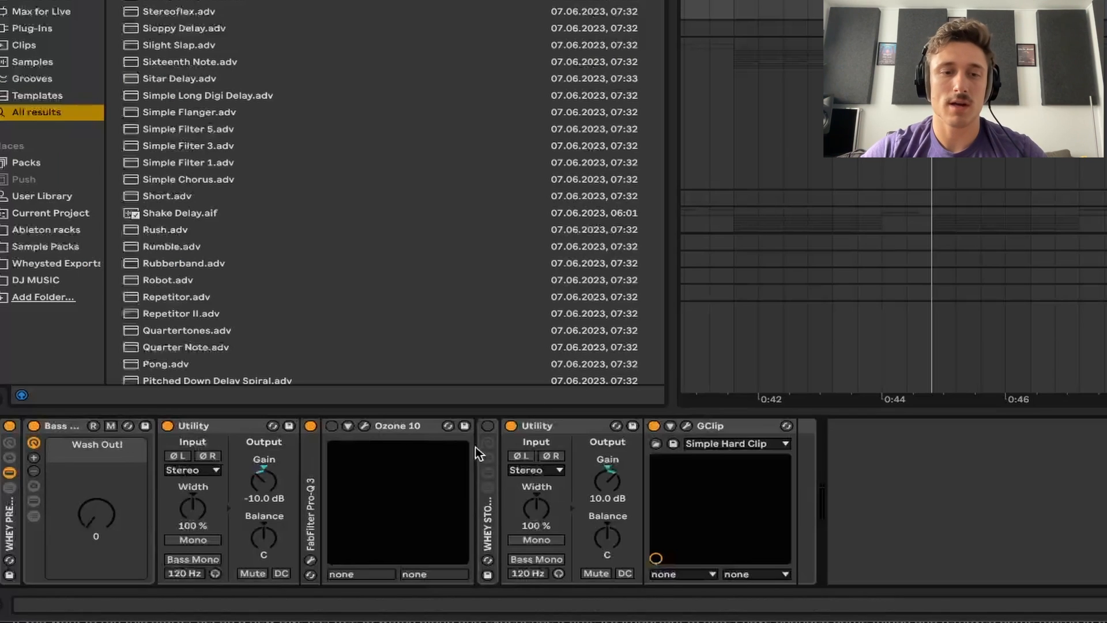
click(331, 425)
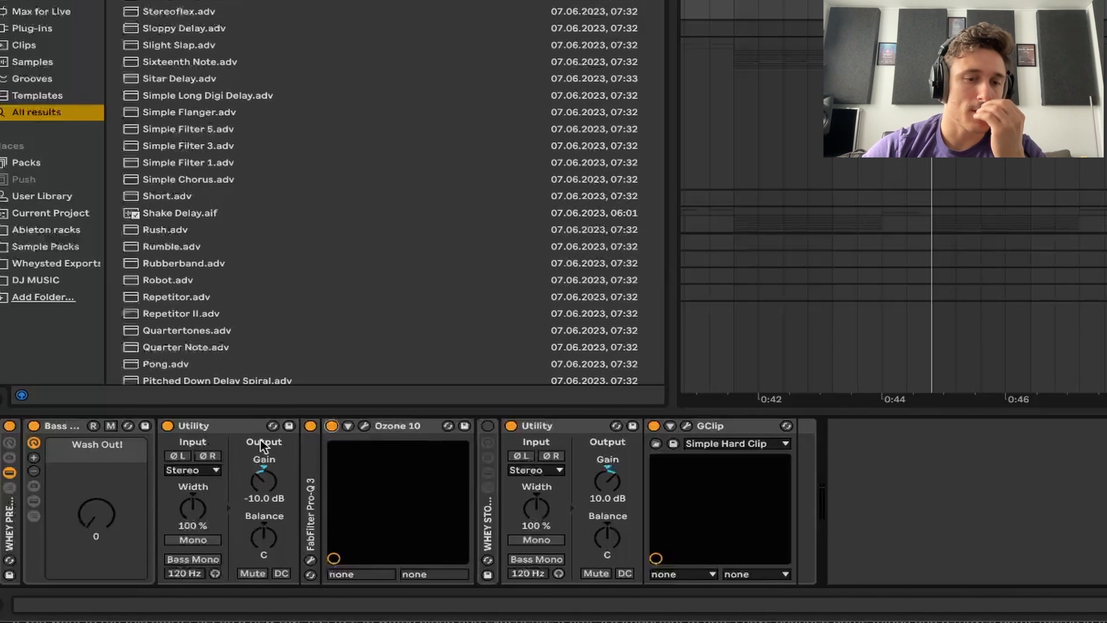
click(310, 560)
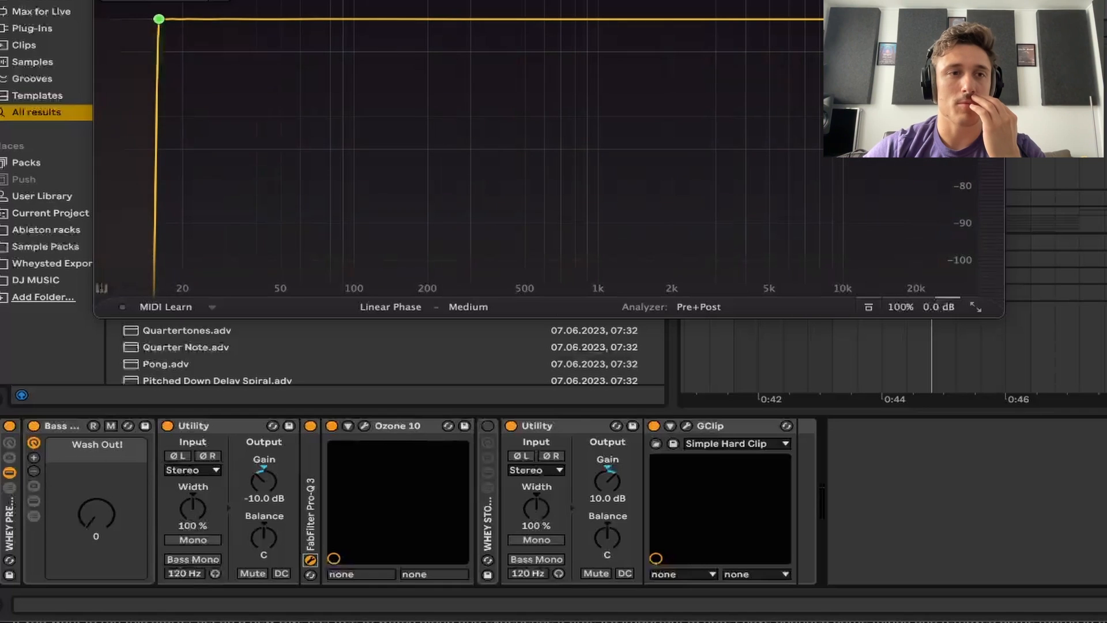
click(104, 2)
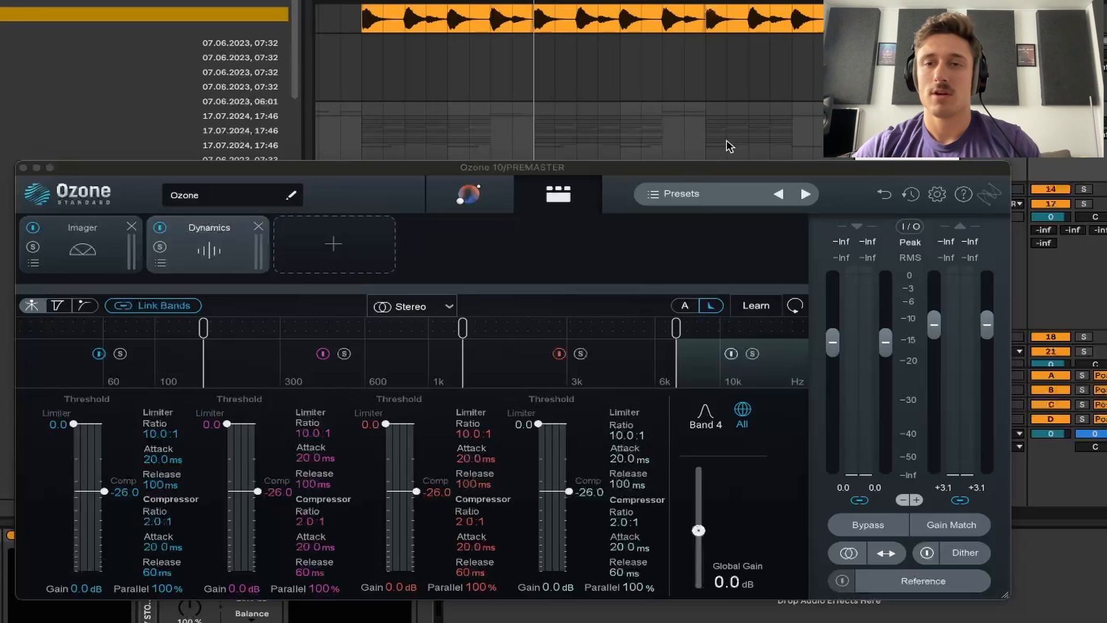
Play the drop from bar 27 and raise the linked compressor thresholds in Ozone's Dynamics module to -19.4 dB
scroll(375, 124, left, 5)
scroll(375, 123, down, 1)
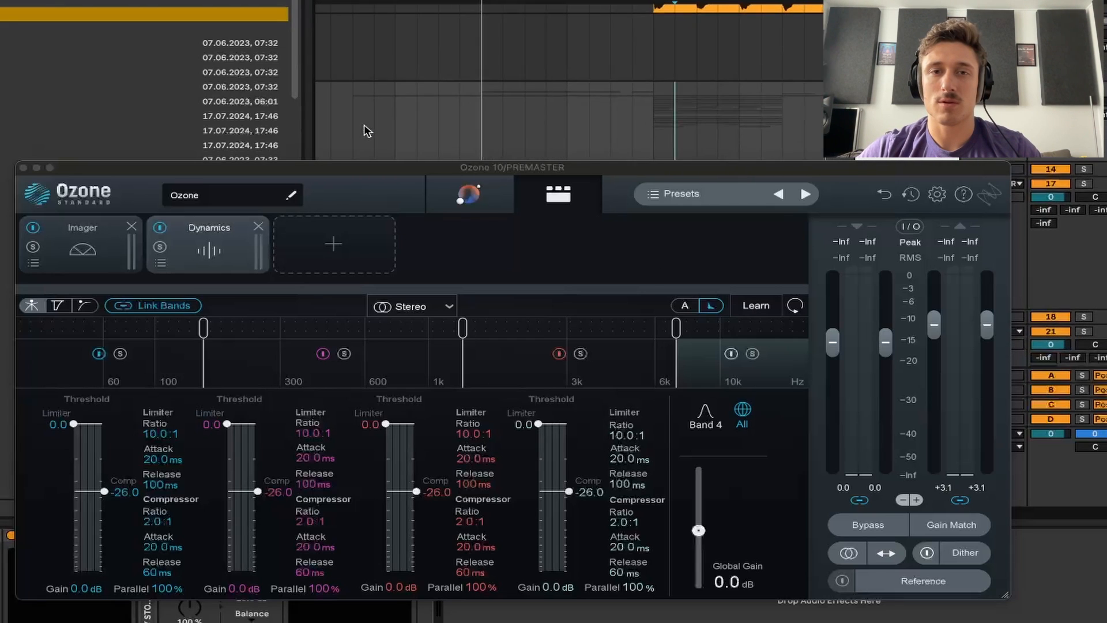
click(641, 112)
key(space)
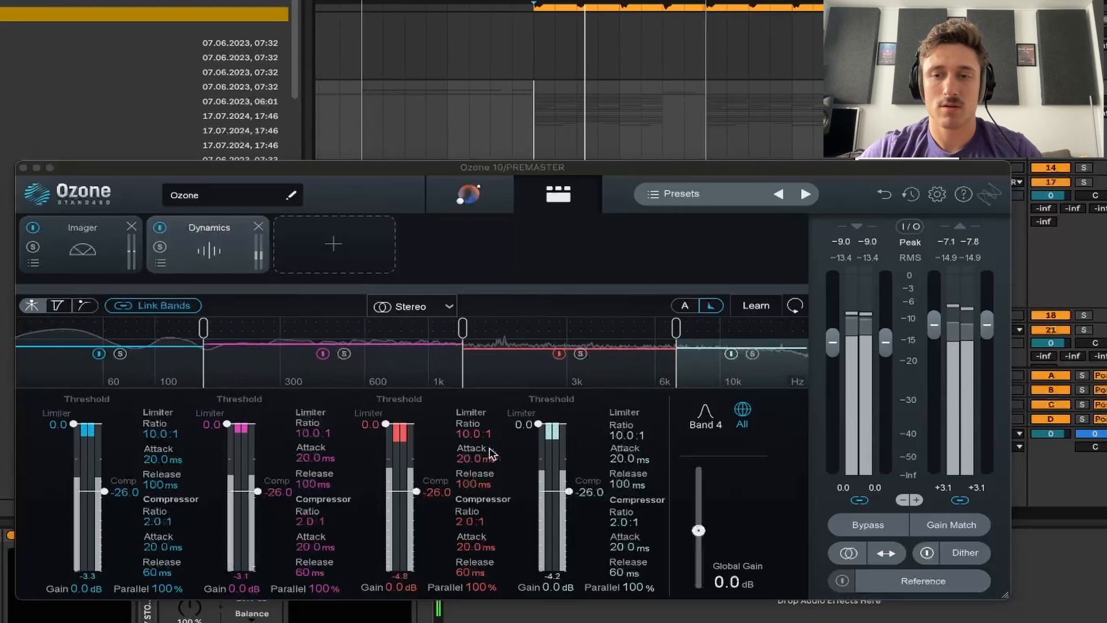
drag(416, 491, 418, 480)
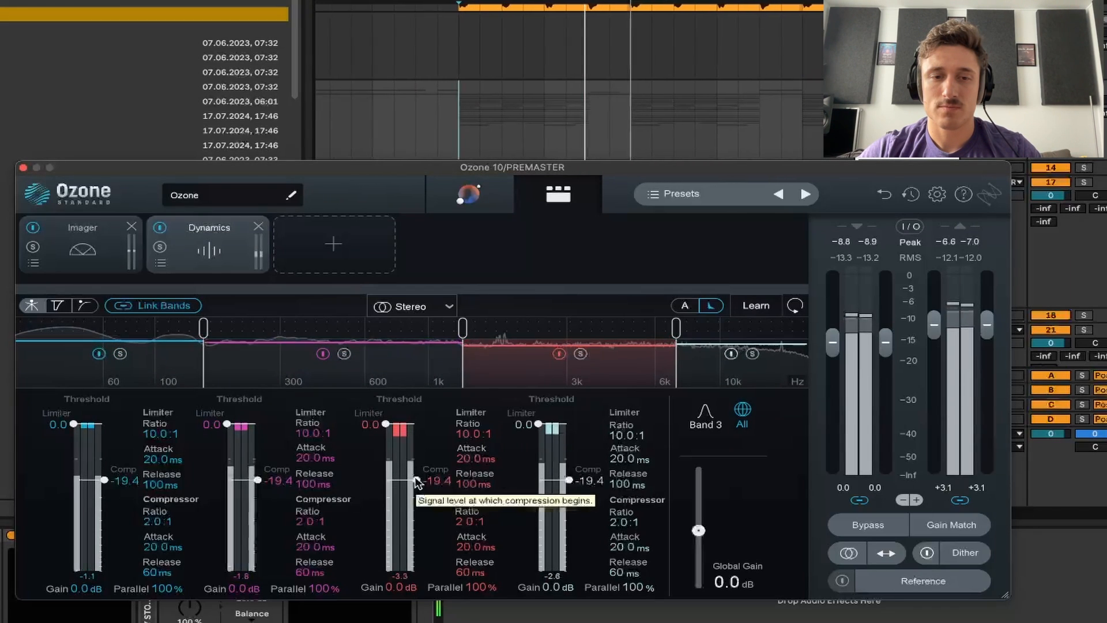
Move the crossover between the two lowest Dynamics bands slightly above 156 Hz and play the drop to check it
key(space)
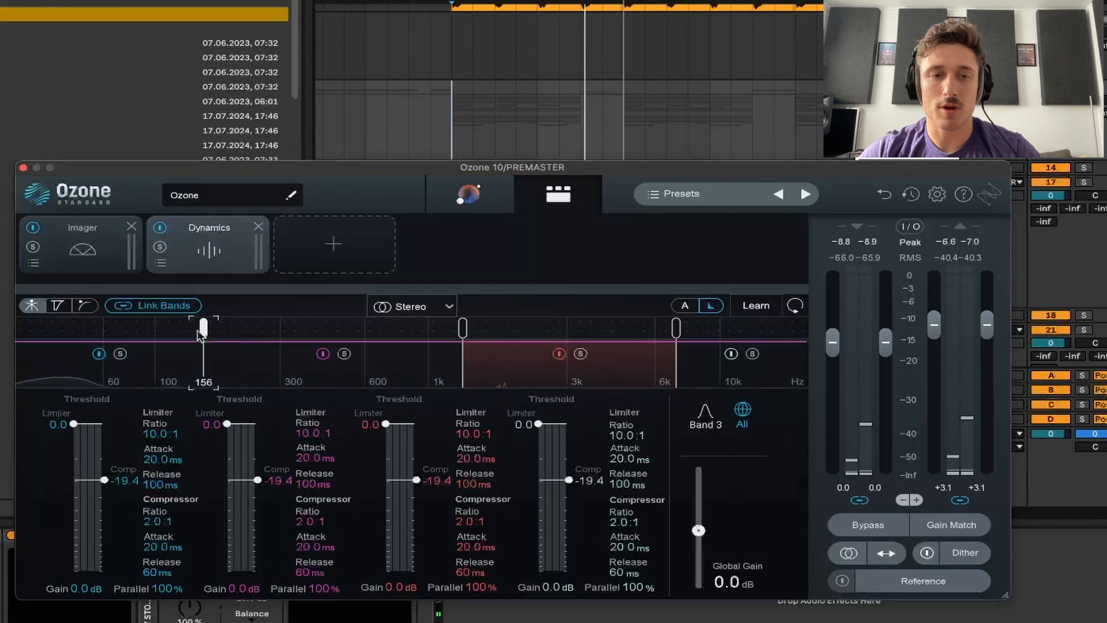
key(space)
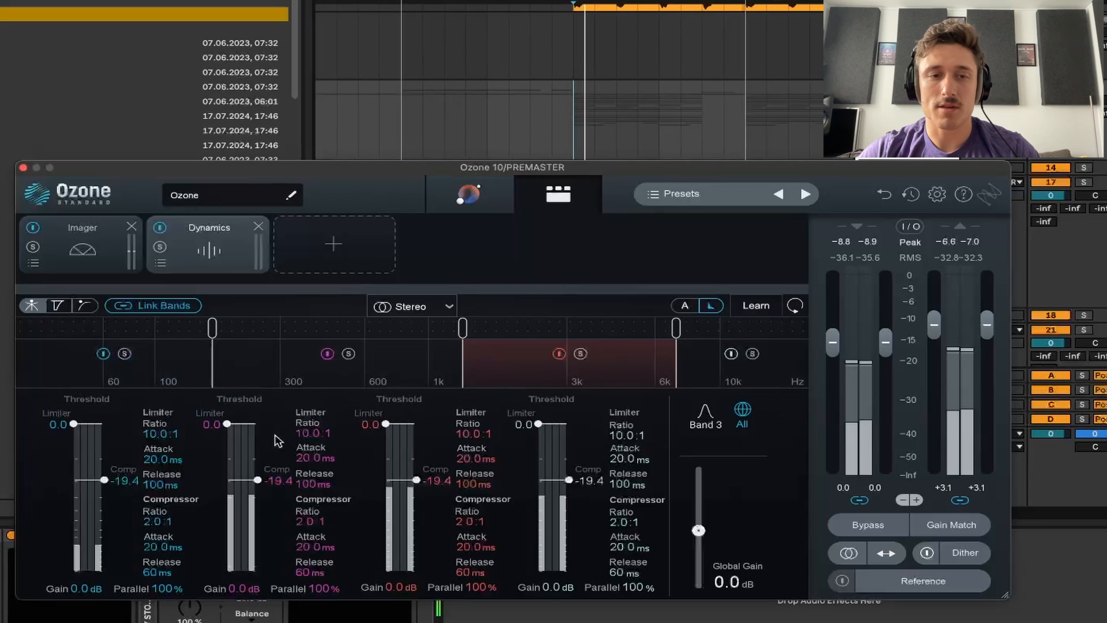
key(space)
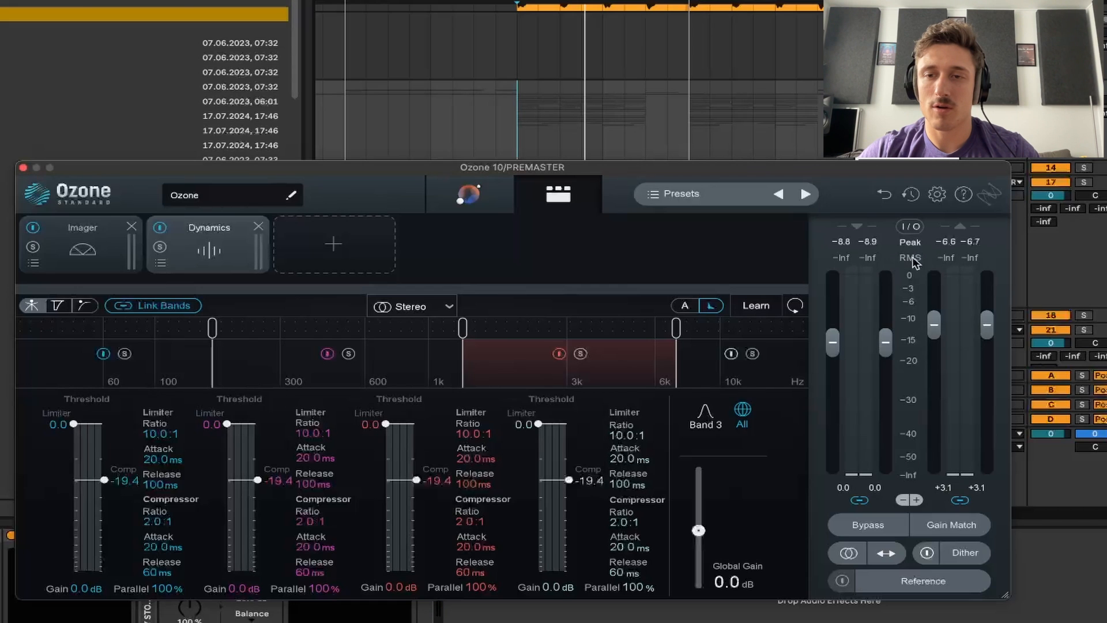
Lower Ozone's linked output gain to +1.8 dB during playback, and close the plug-in window
key(space)
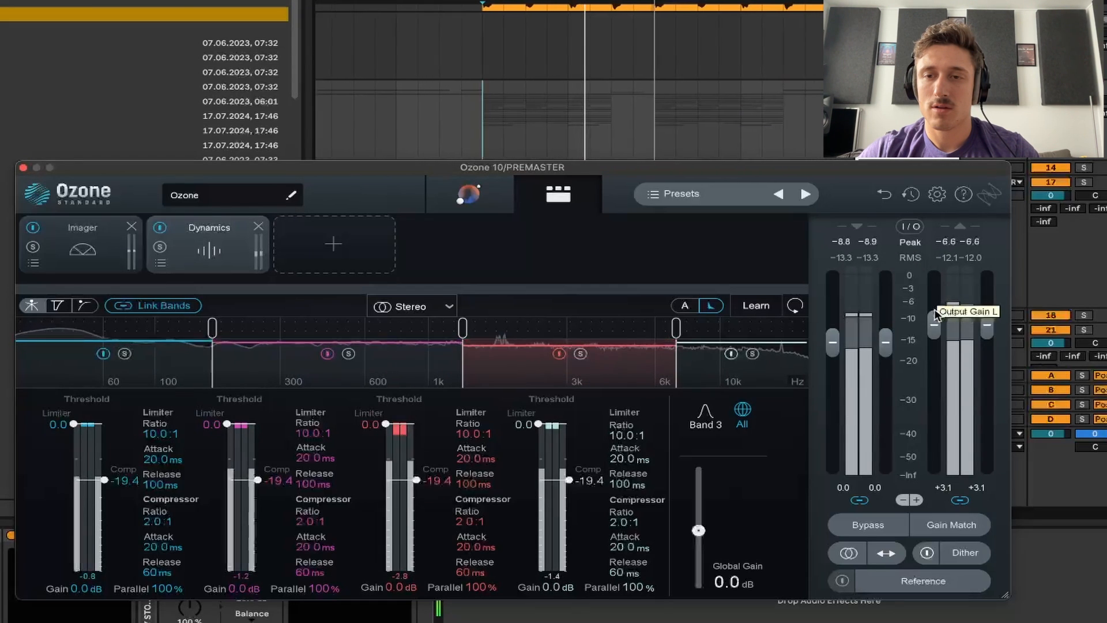
drag(935, 315, 937, 321)
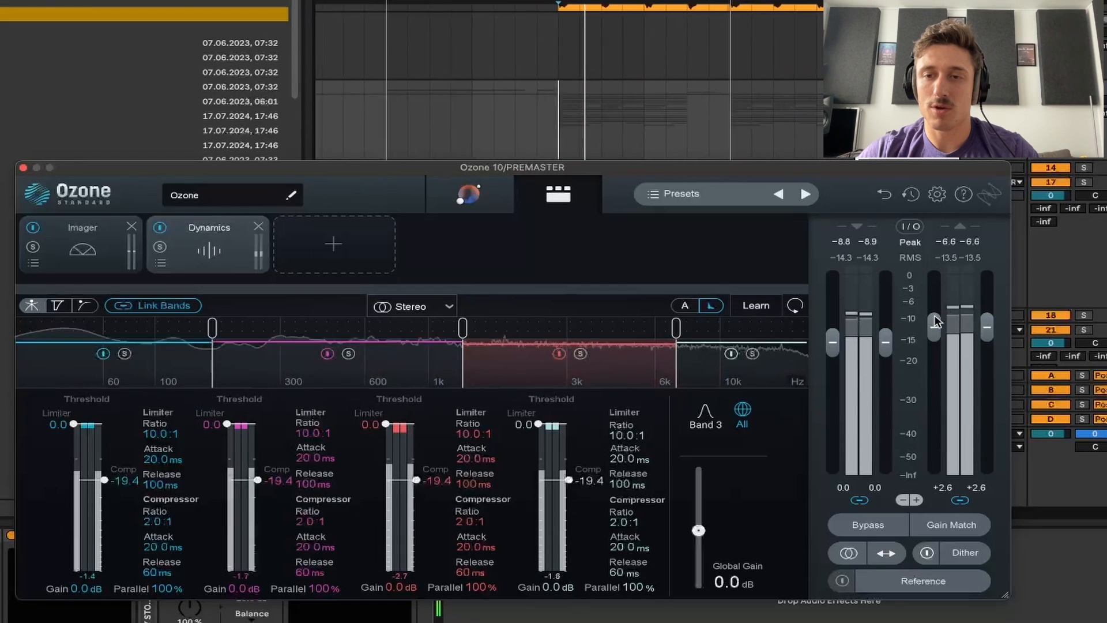
drag(935, 321, 937, 327)
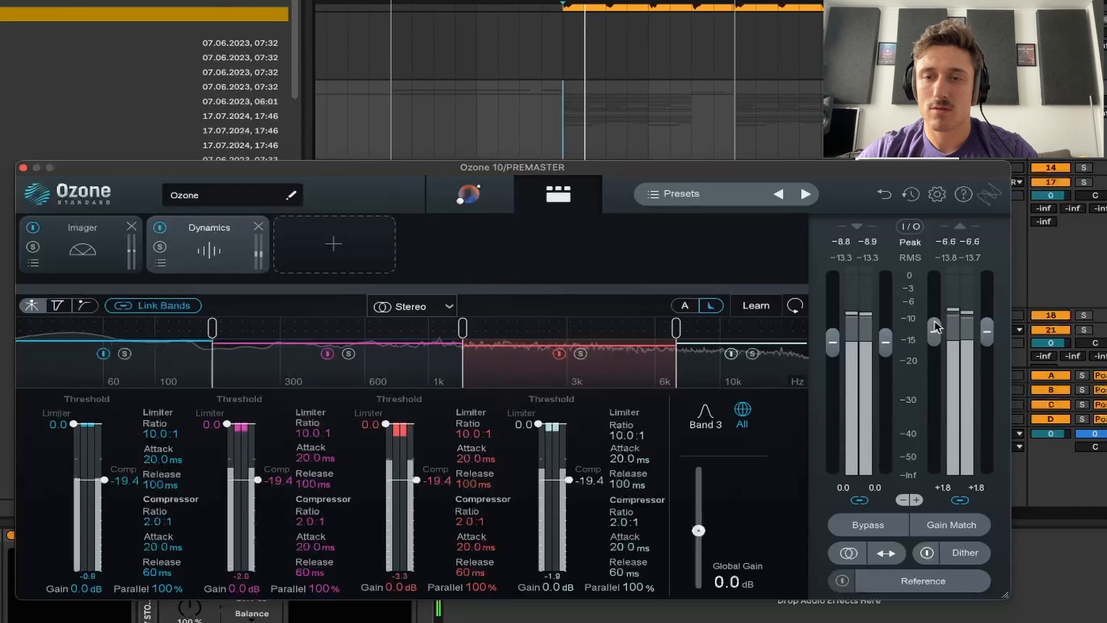
key(space)
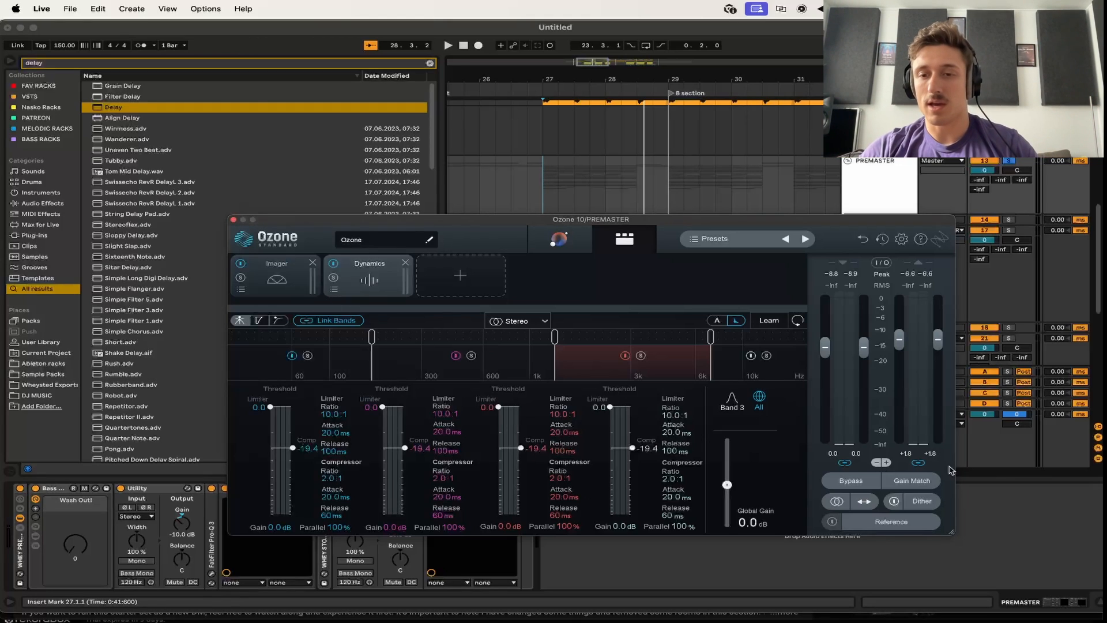
click(234, 219)
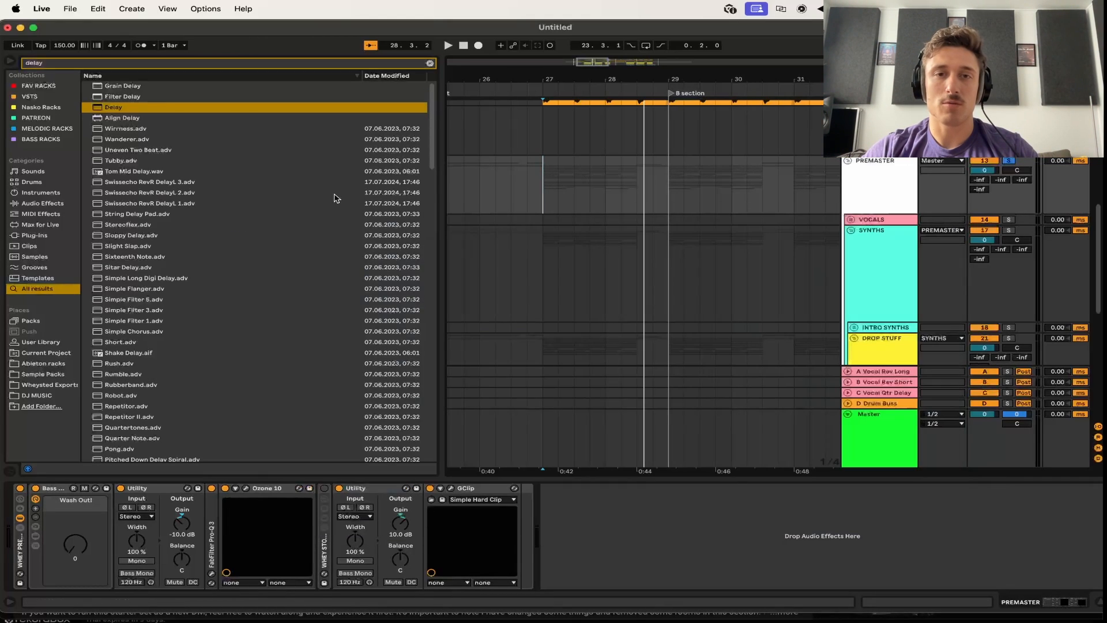
Solo the KICK track and the SNARE track in turn from bar 27.2.1 to check their levels
scroll(612, 191, up, 10)
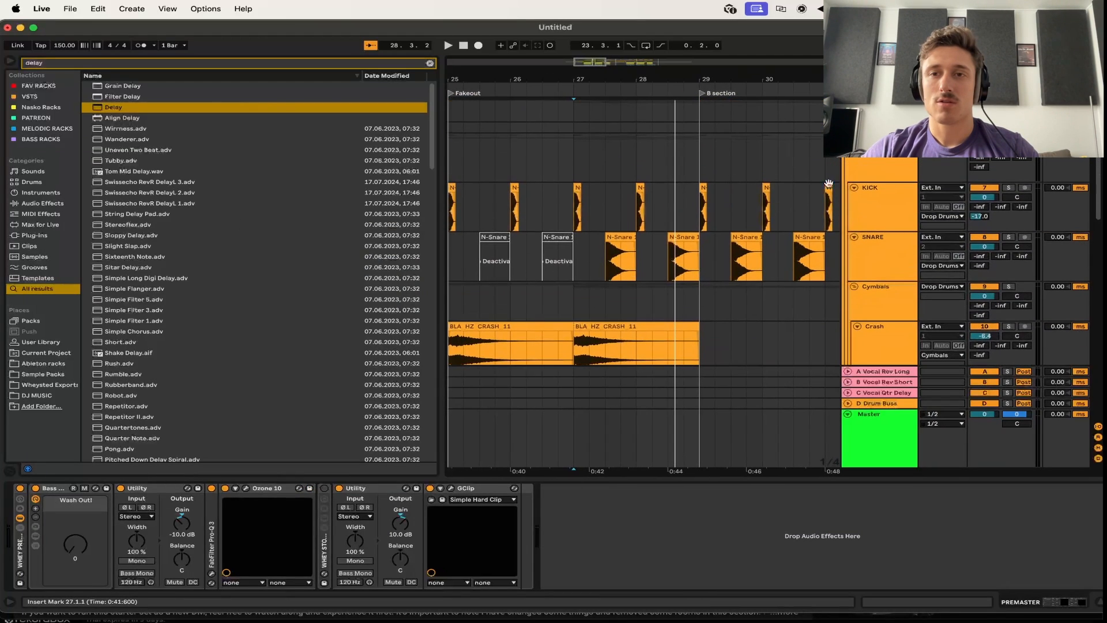
click(878, 207)
key(s)
key(space)
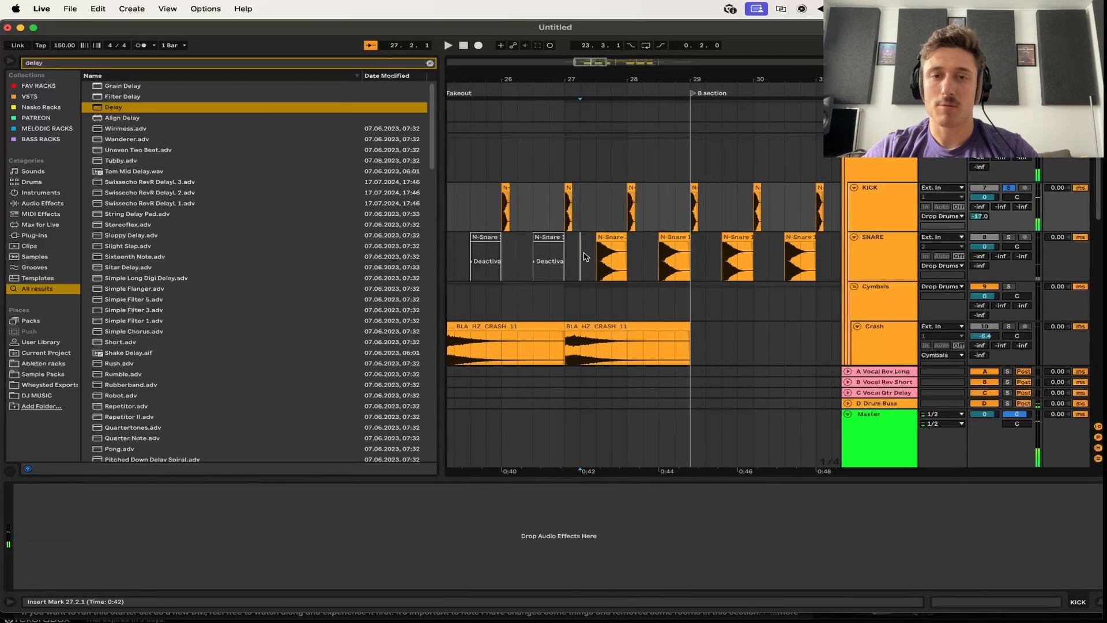
key(s)
key(space)
key(s)
key(space)
key(space)
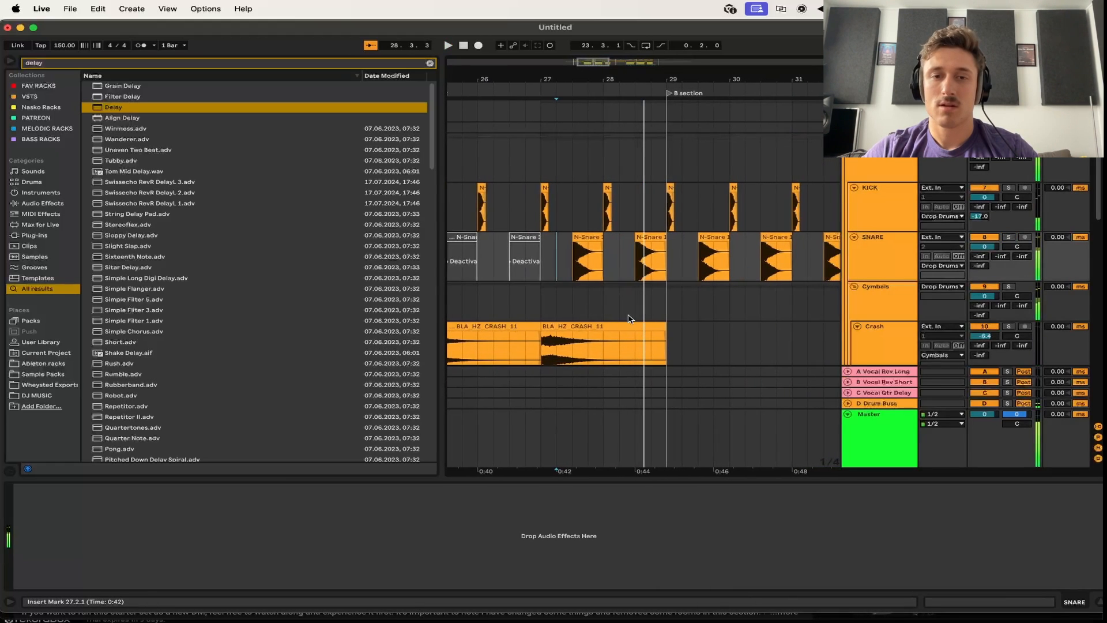
Play the drop from bar 27.1.1 on the Crash track to check the cymbals
scroll(629, 319, down, 4)
scroll(629, 319, left, 2)
key(space)
click(604, 233)
key(space)
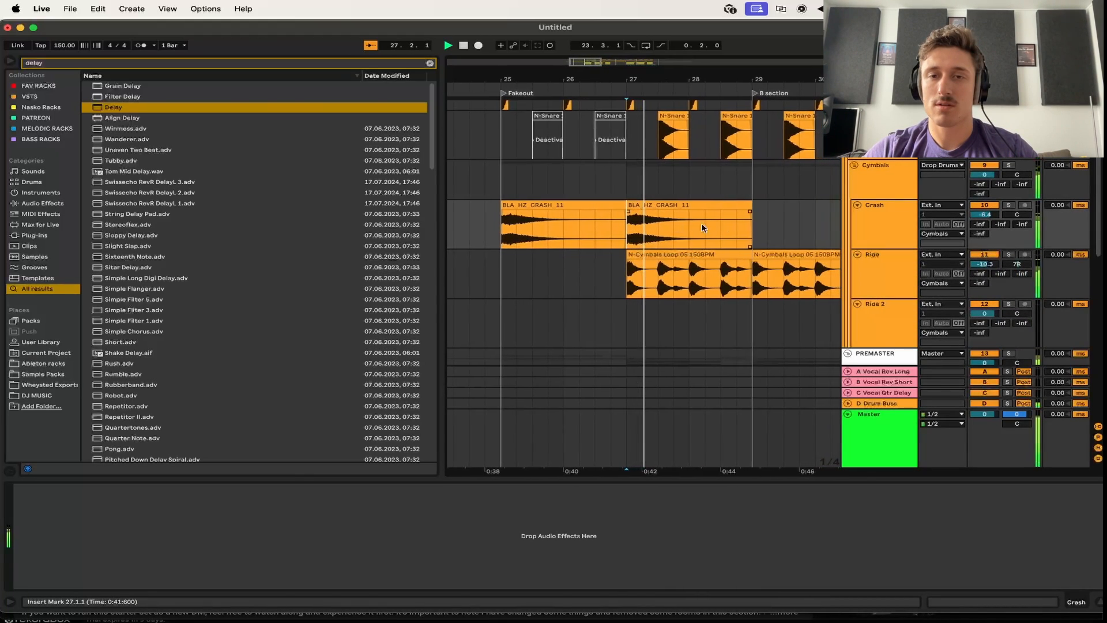
Show the Drop Drums group's devices and play the drop from bar 27.1.1 to check the drums
key(space)
scroll(886, 225, up, 4)
click(877, 164)
key(space)
scroll(865, 277, down, 3)
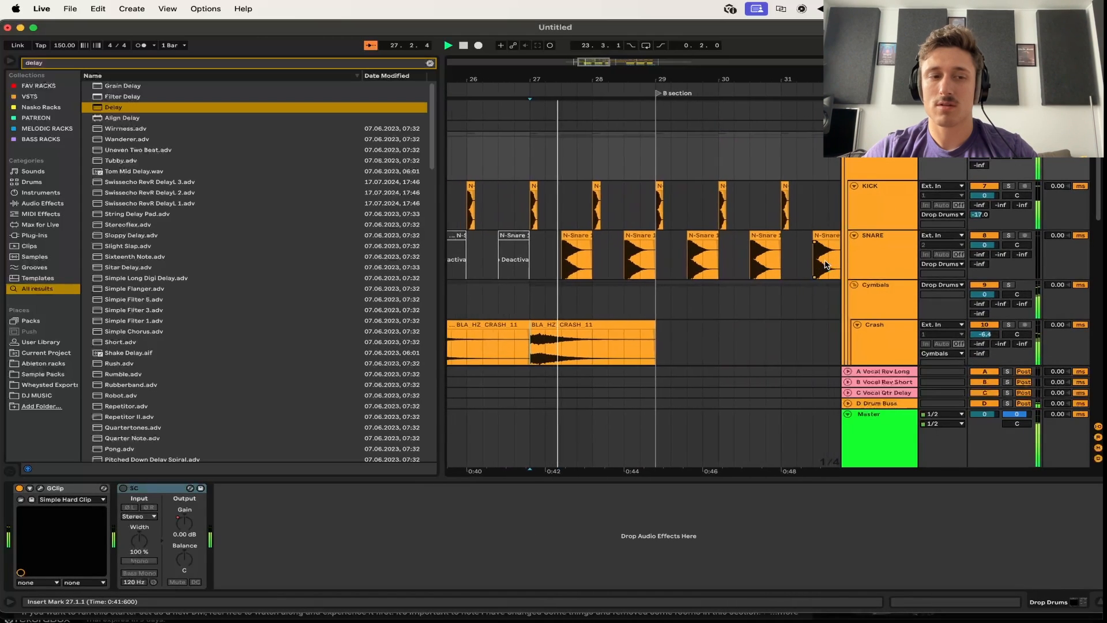
Add an EQ Eight to the Crash track with a low cut at 225 Hz, and pan the track to 5L
click(887, 296)
text(eq)
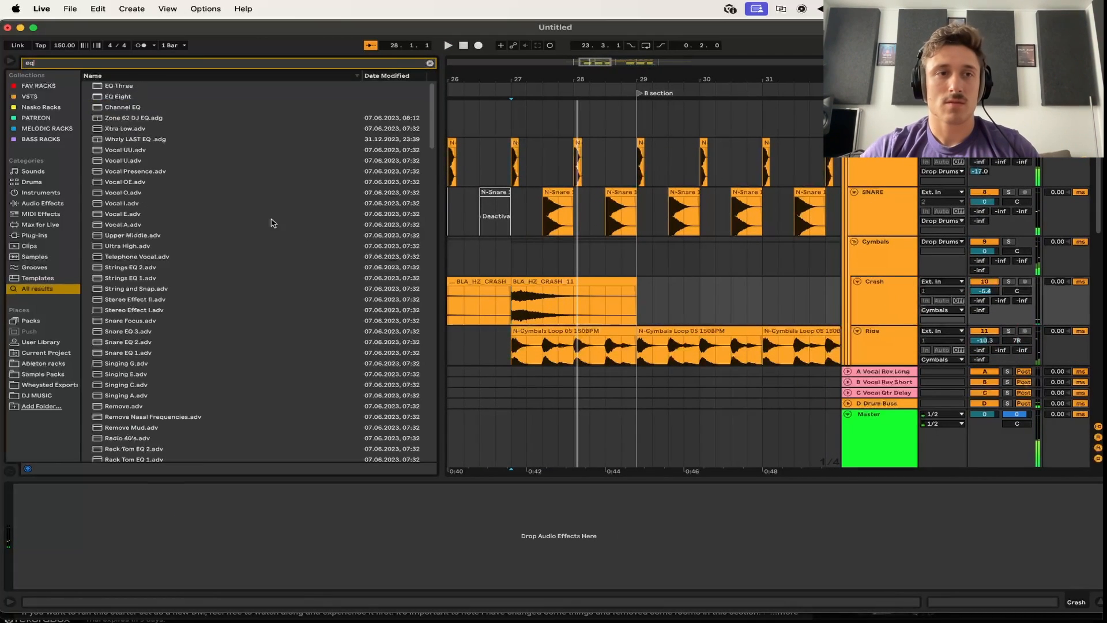
drag(109, 96, 172, 522)
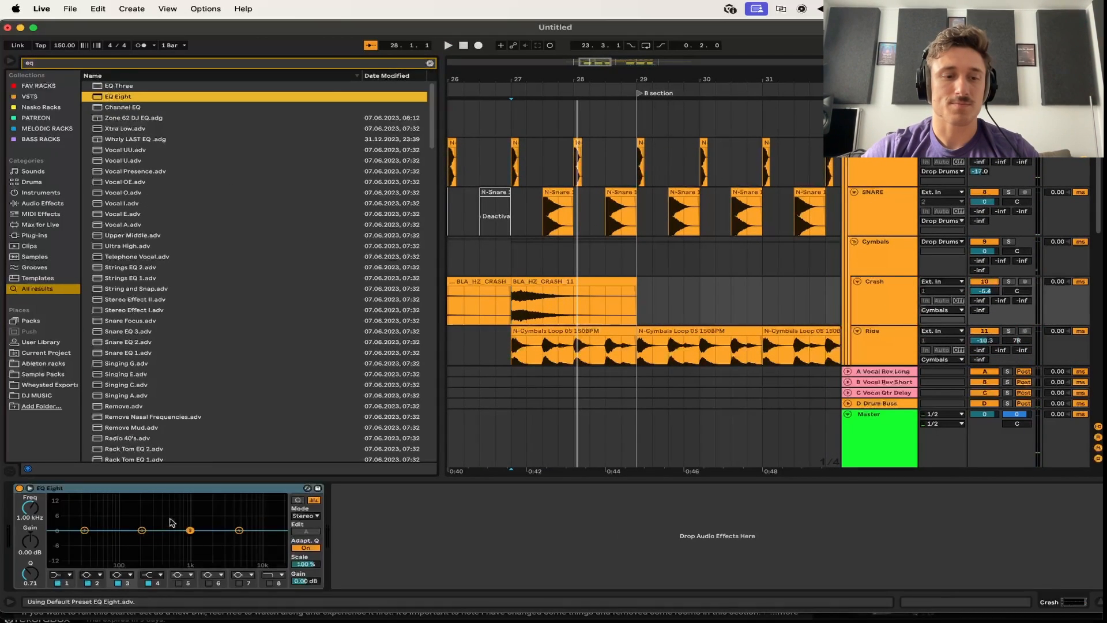
click(67, 576)
key(space)
drag(38, 513, 38, 482)
key(space)
key(space)
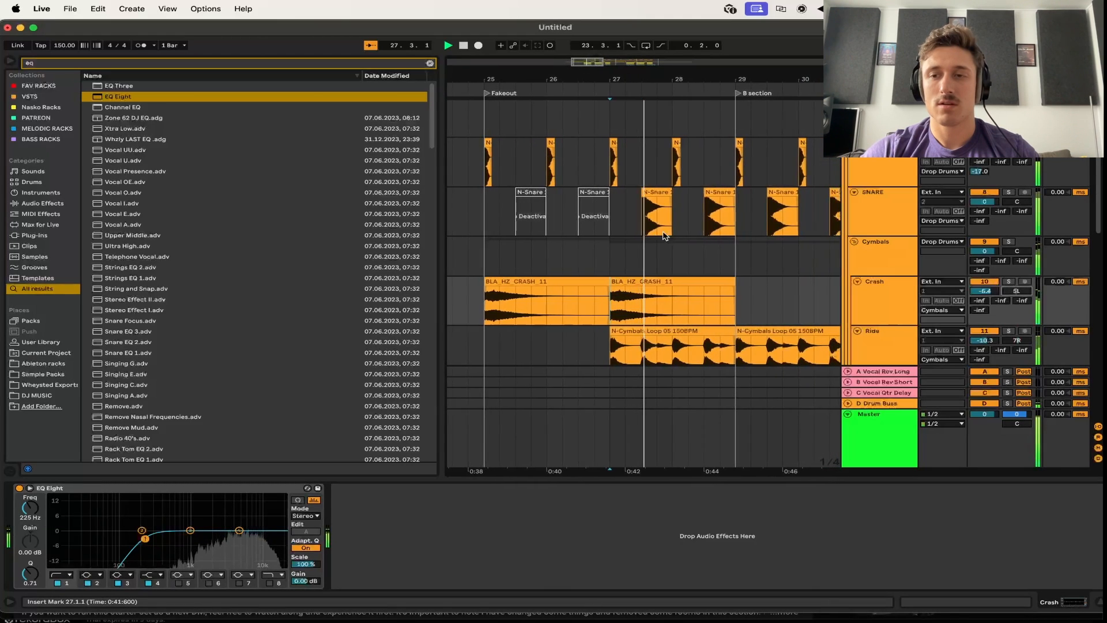
Play the fakeout from bar 24.4.1 to check the crash in context
scroll(447, 249, down, 2)
click(455, 251)
key(space)
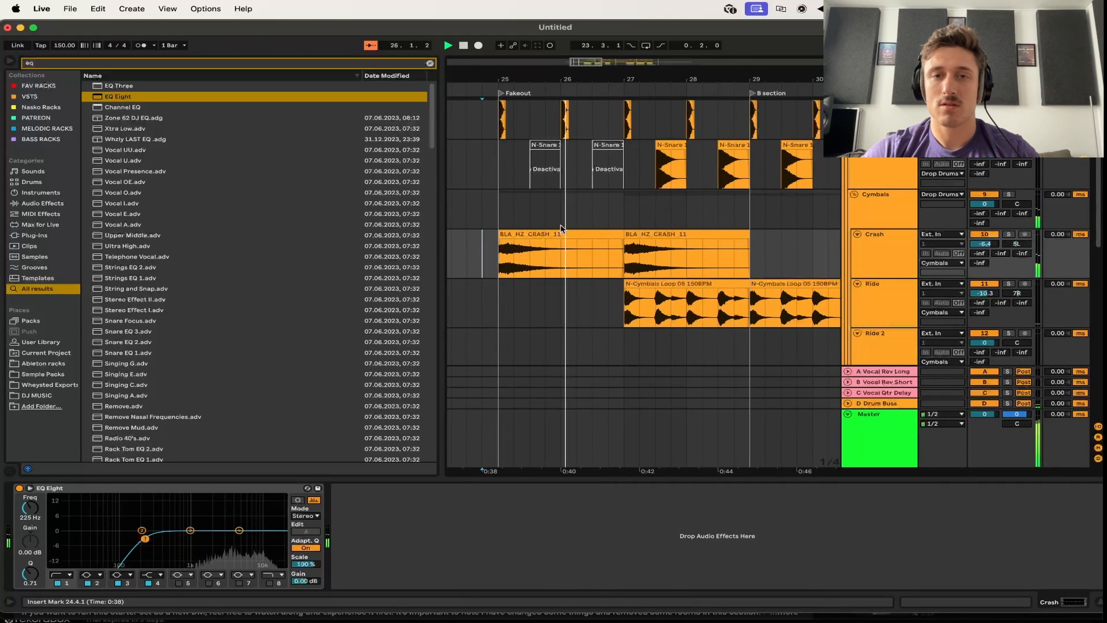
scroll(656, 256, down, 1)
Copy the Ride's cymbal loop clip to bar 25.1.1 on a new audio track below the N-Tearout Bass track and play it
click(688, 271)
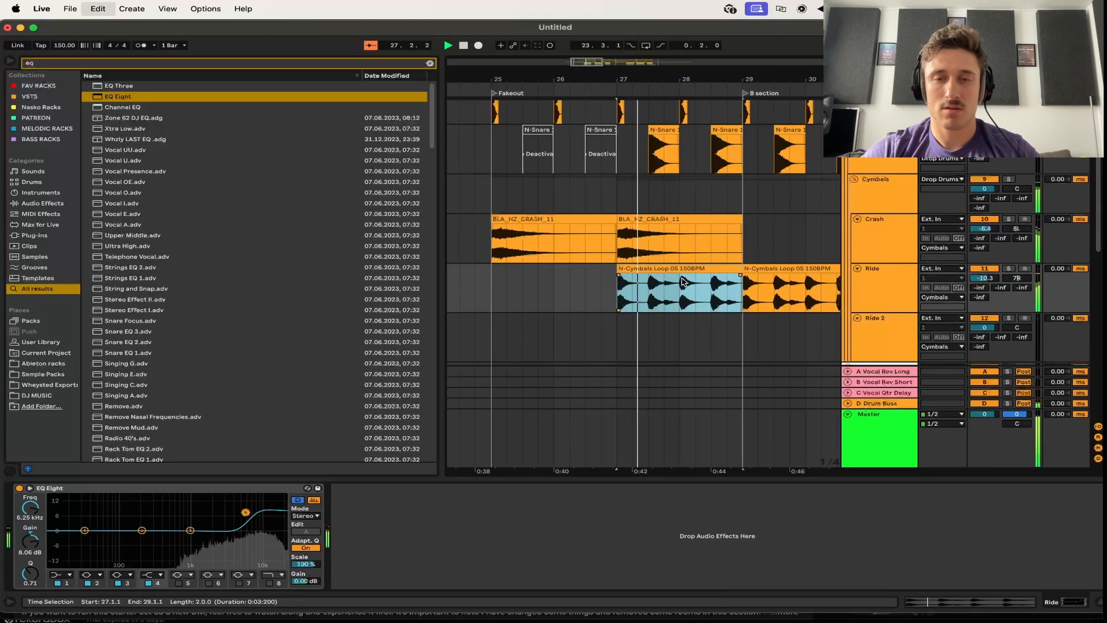
scroll(682, 278, down, 10)
click(871, 241)
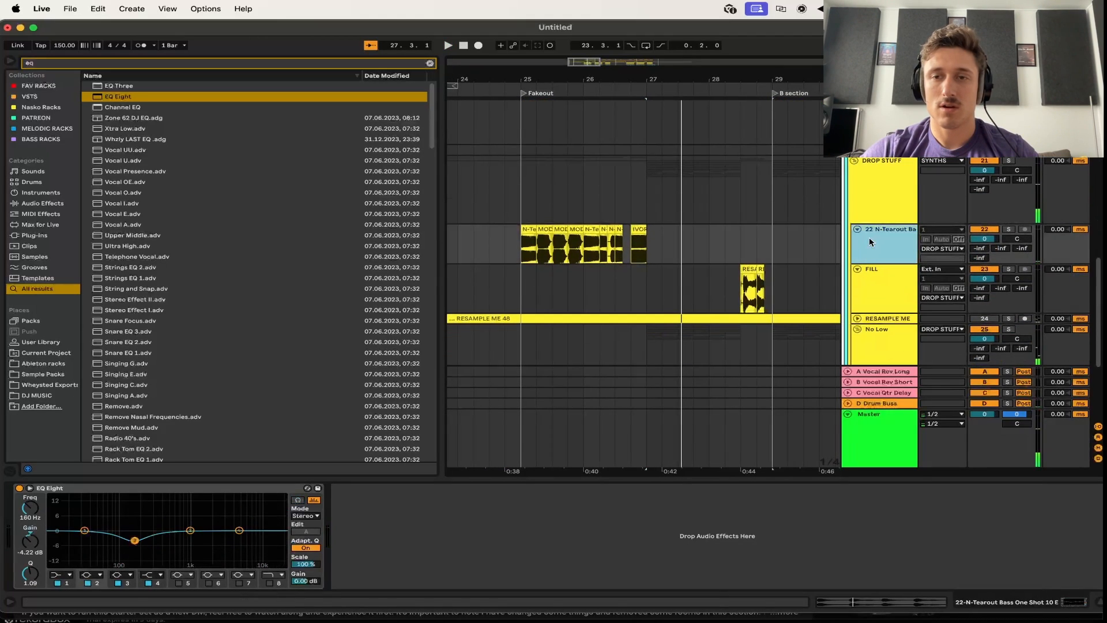
key(super+t)
click(533, 286)
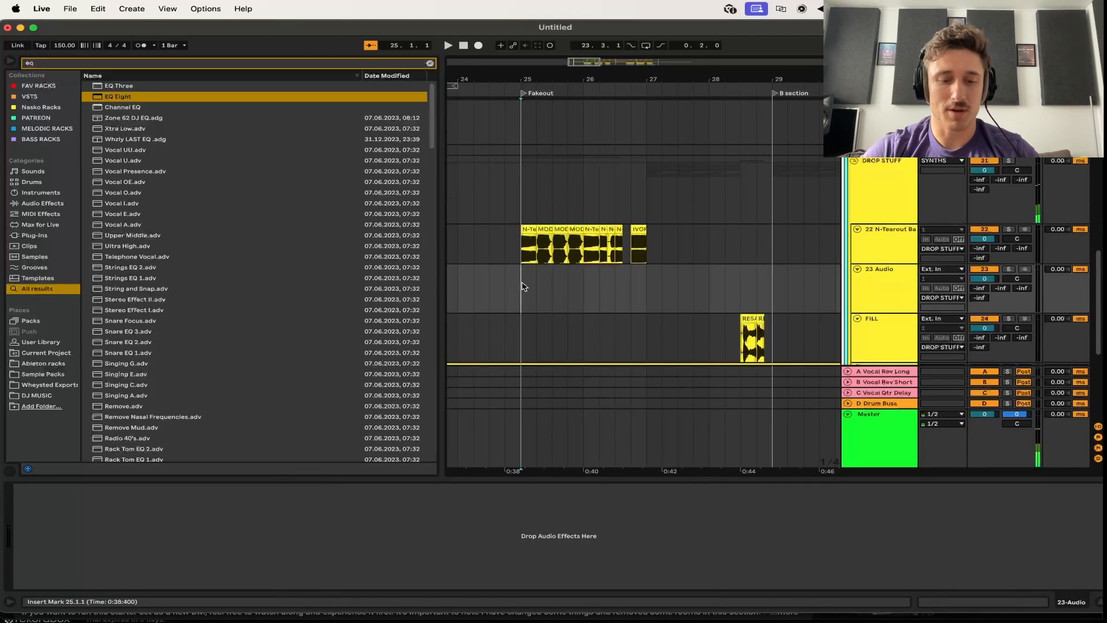
key(super+v)
key(space)
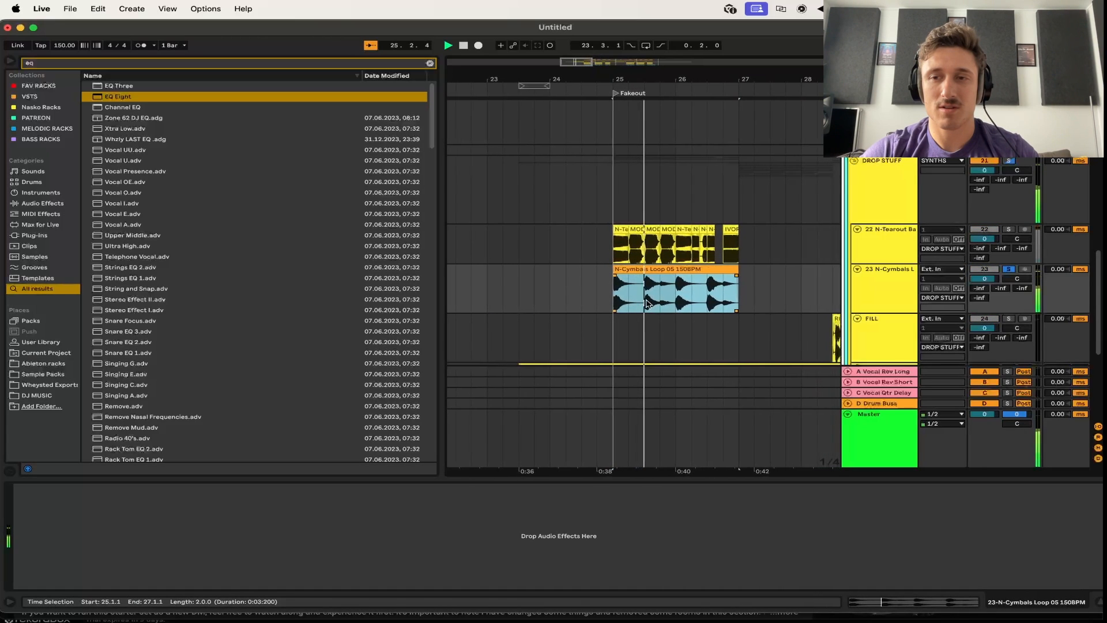
Cut the fakeout cymbal loop to 25.2.1–26.1.1 and 26.3.1–27.1.1, and set its track volume to -0.3 dB
key(space)
click(530, 285)
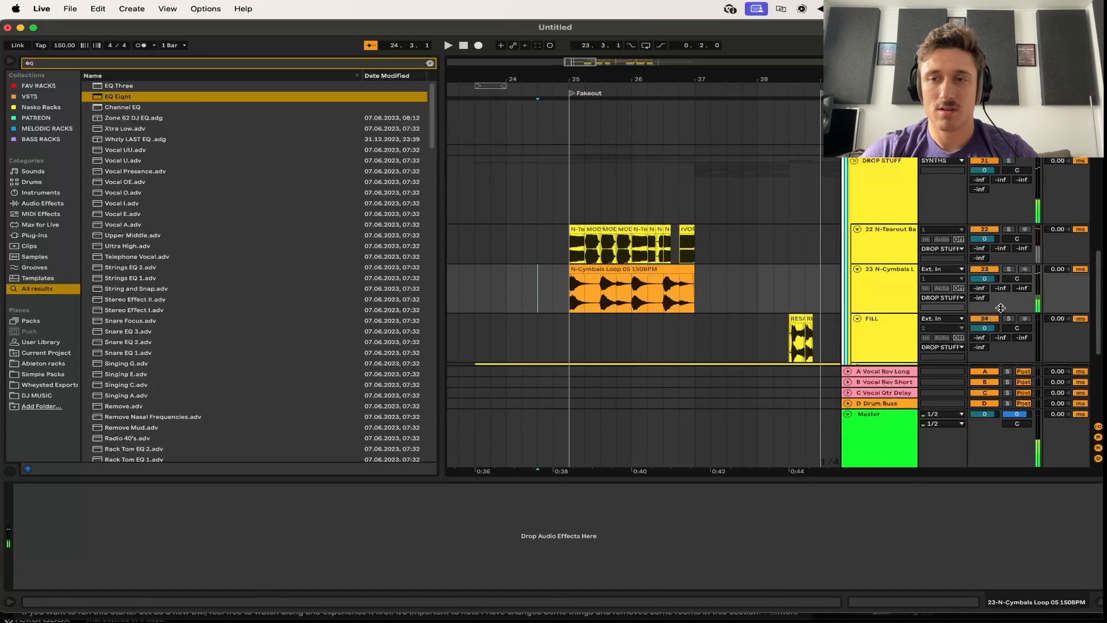
key(space)
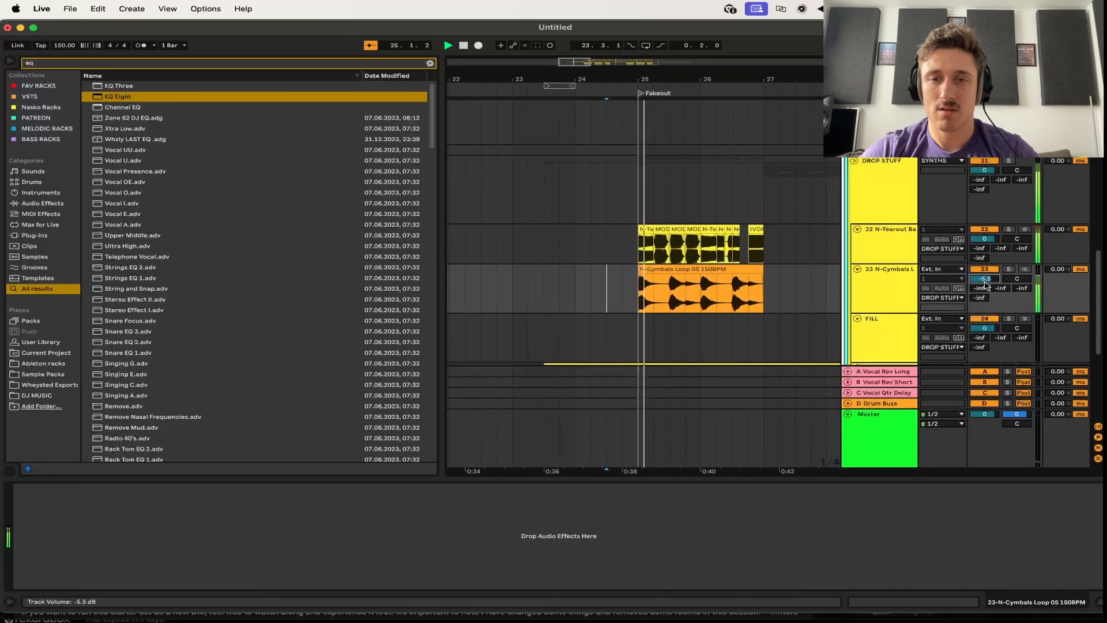
key(space)
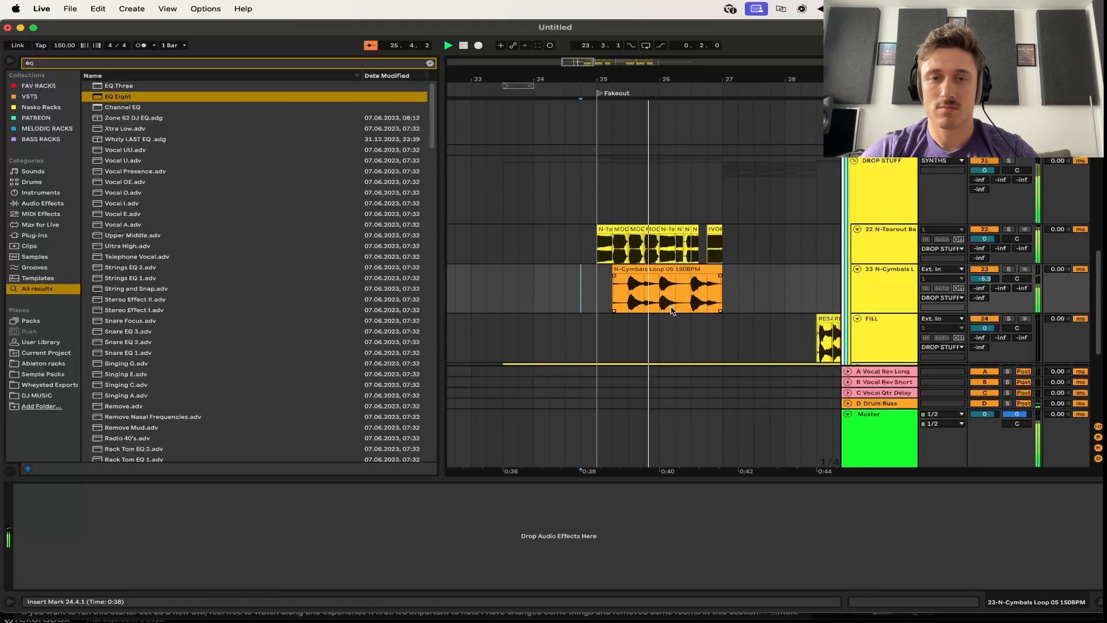
click(611, 288)
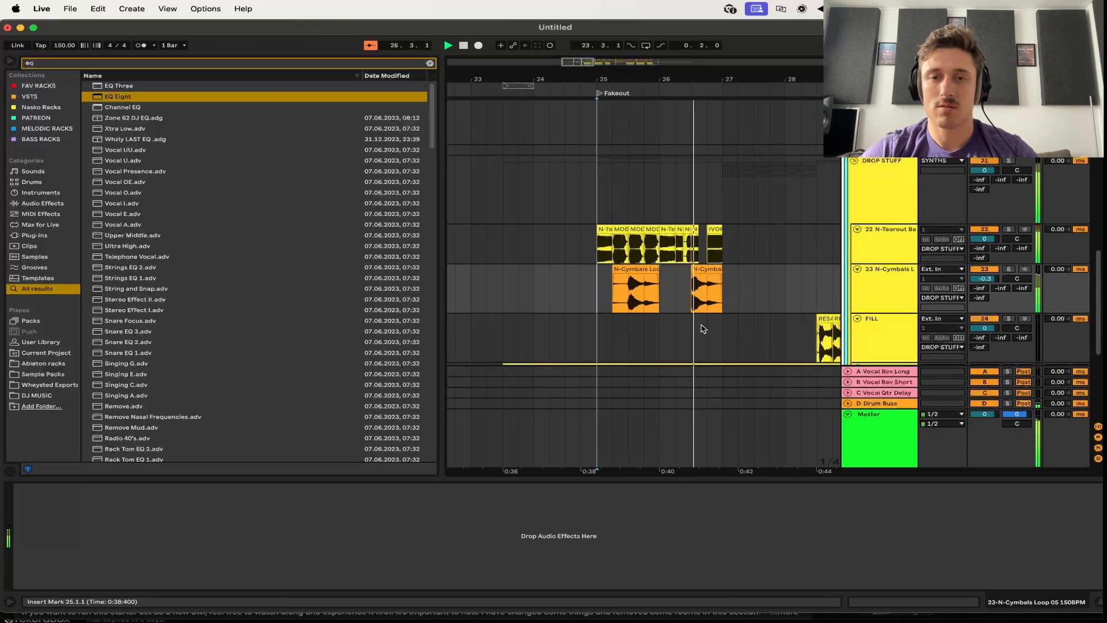
click(713, 270)
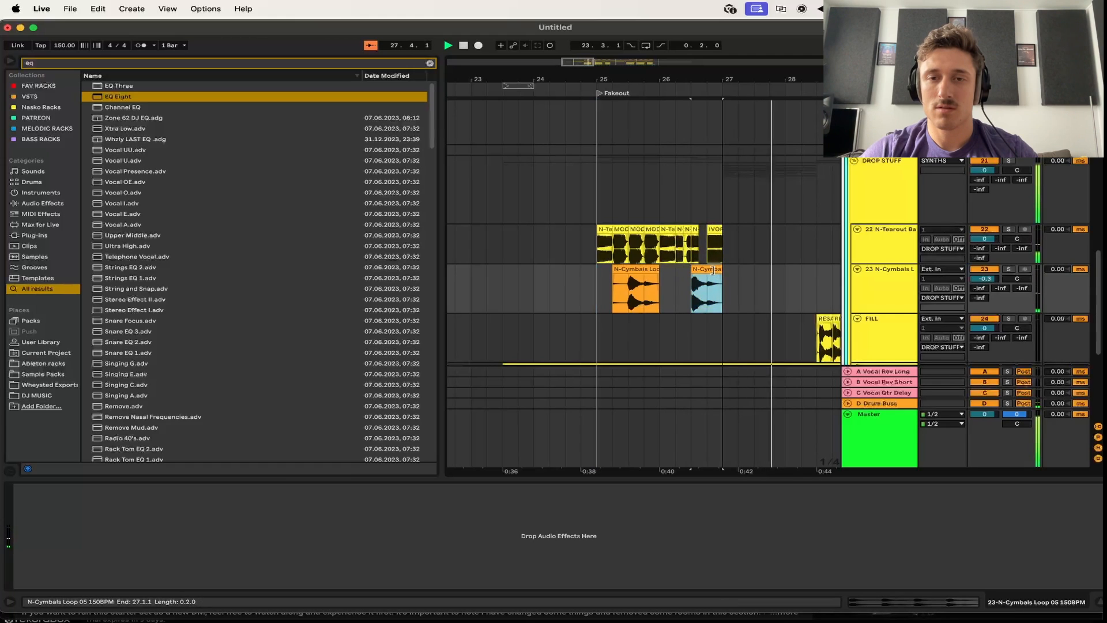
Rename the new cymbal loop track as "cymbals fakeout"
click(876, 279)
key(super+r)
text(cymbals fakeout)
key(Return)
Trim the start of the first clip on the cymbals fakeout track to 25.3.1
click(621, 280)
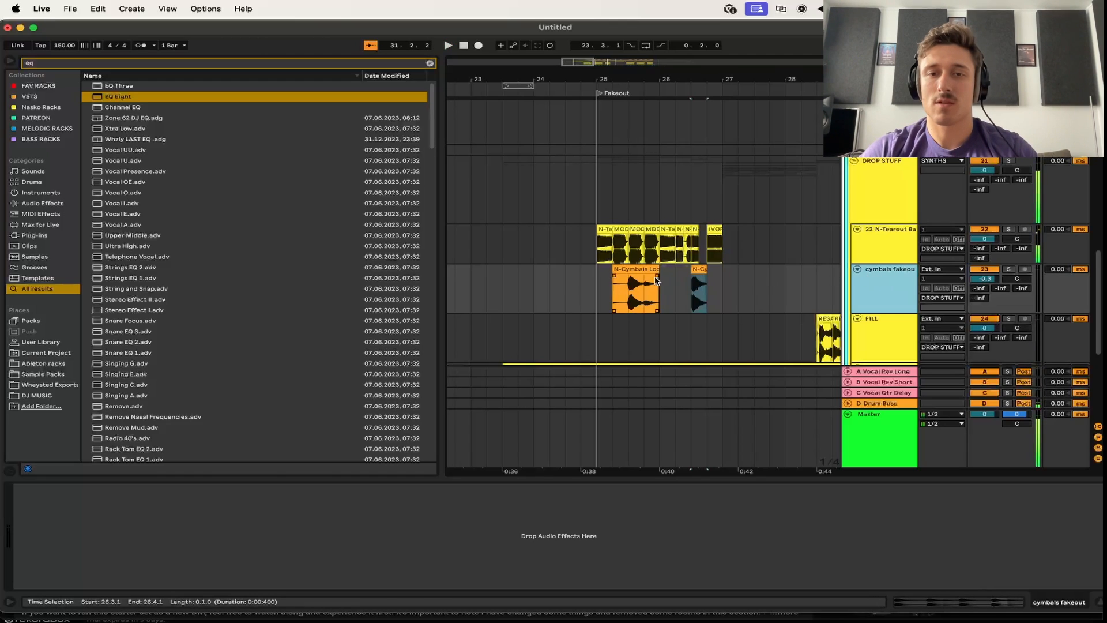
scroll(618, 284, up, 3)
click(625, 271)
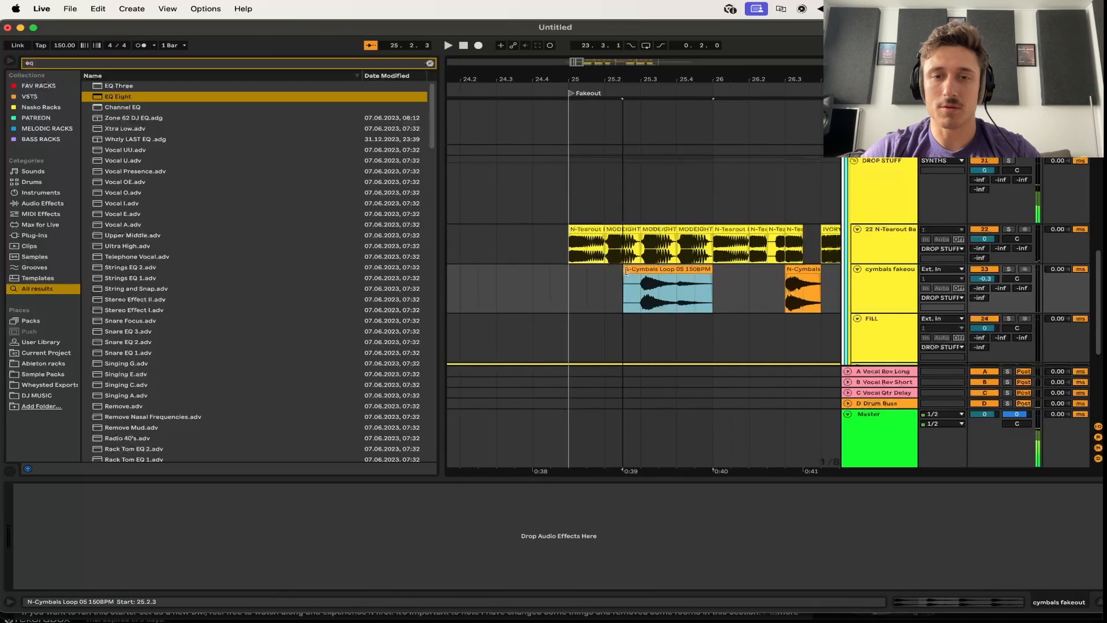
Play the drop from bar 27.1.1 and raise the Ride track's volume to about -6.3 dB
scroll(739, 215, down, 10)
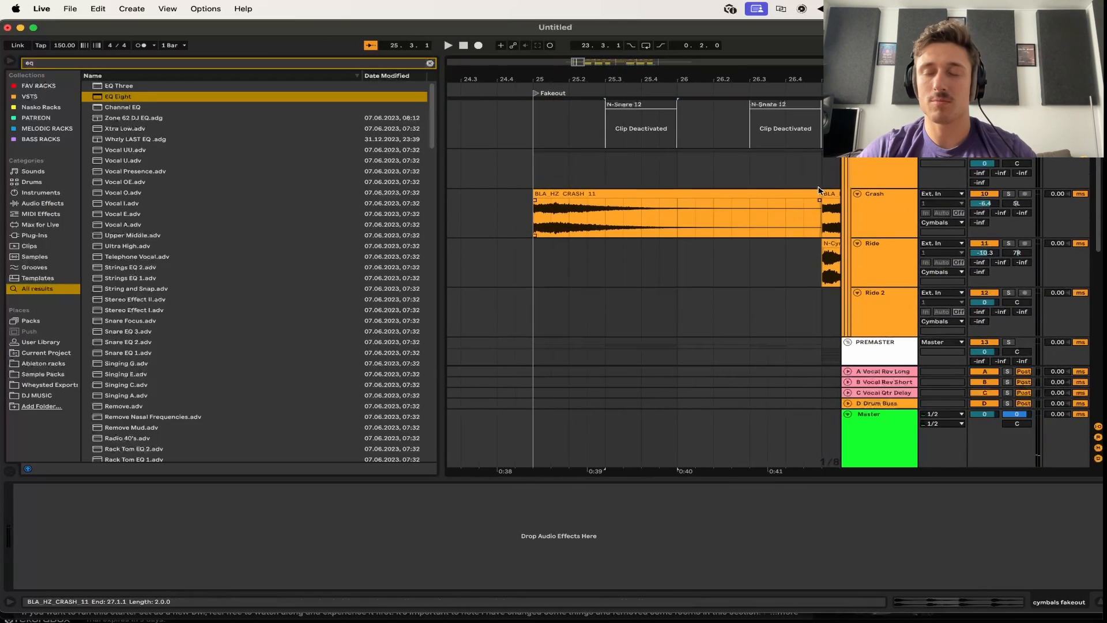
scroll(772, 234, up, 3)
scroll(800, 318, right, 3)
scroll(801, 319, down, 2)
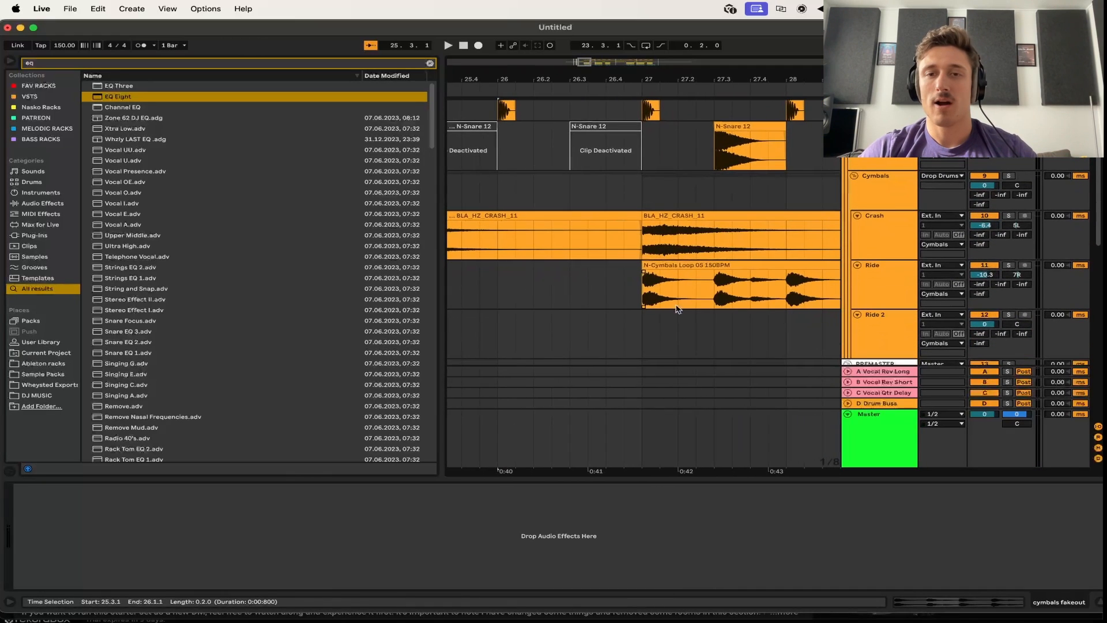
click(636, 289)
key(s)
key(space)
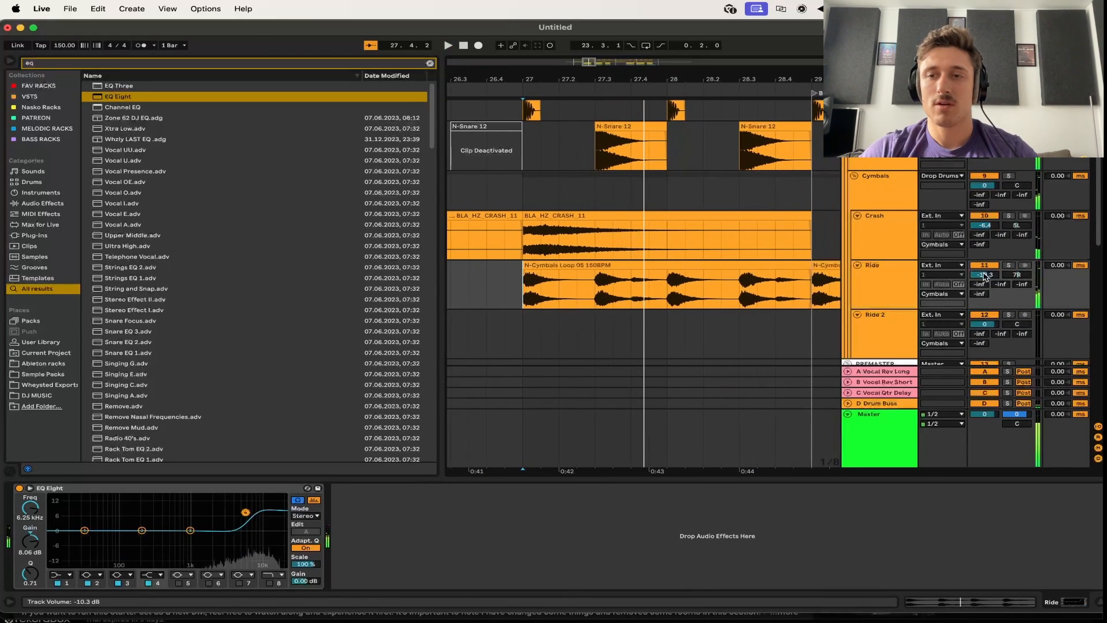
key(space)
drag(983, 274, 983, 264)
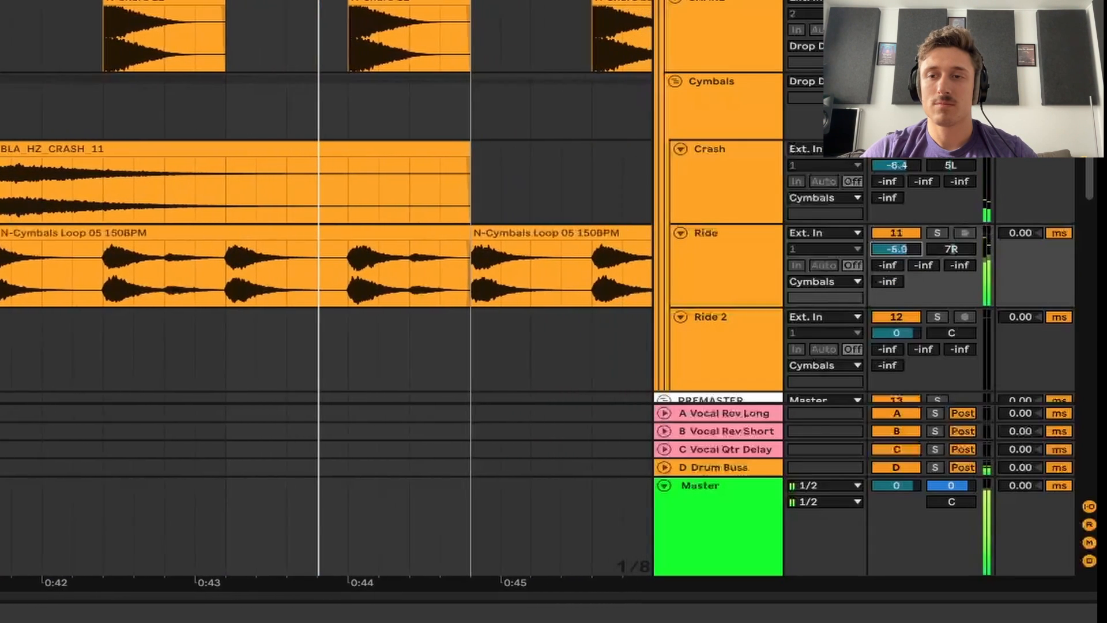
Examine the drop's overall spectrum in SPAN during playback, close the plug-in window and stop playback
key(super+alt+p)
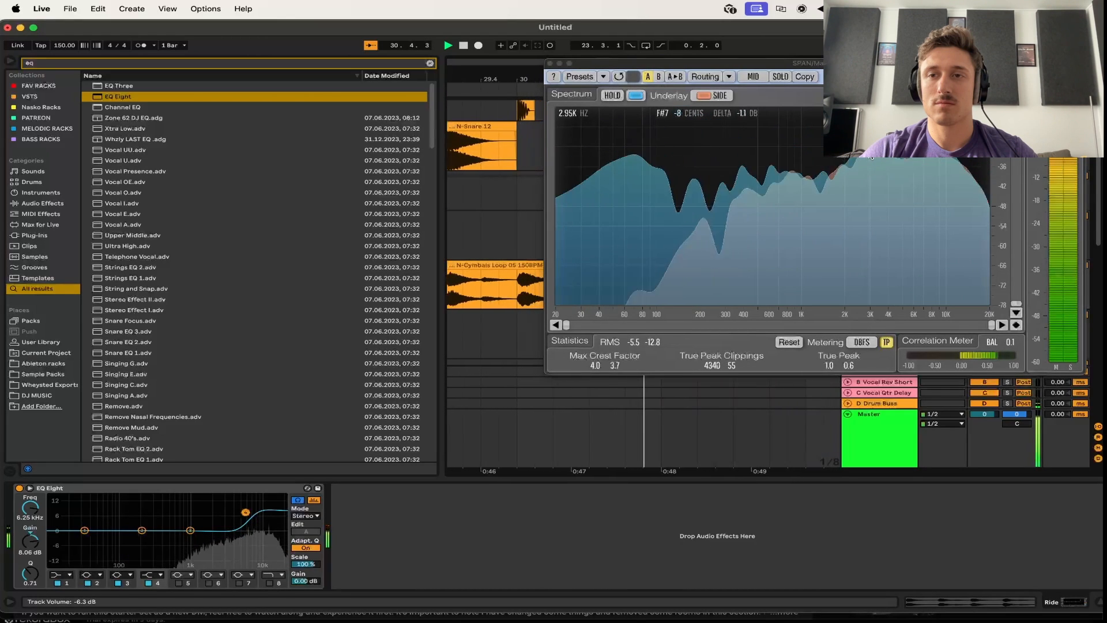
click(552, 62)
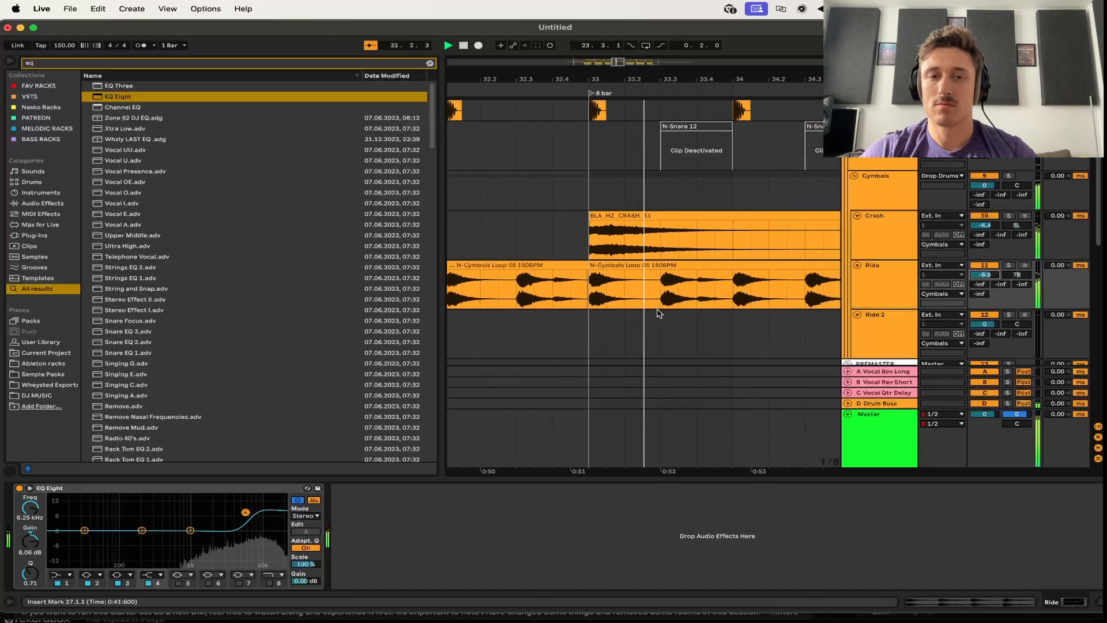
scroll(721, 258, left, 5)
key(space)
Inspect the Master track's device chain and loudness meter, and set the playback start to bar 25.1.1
drag(803, 254, 678, 256)
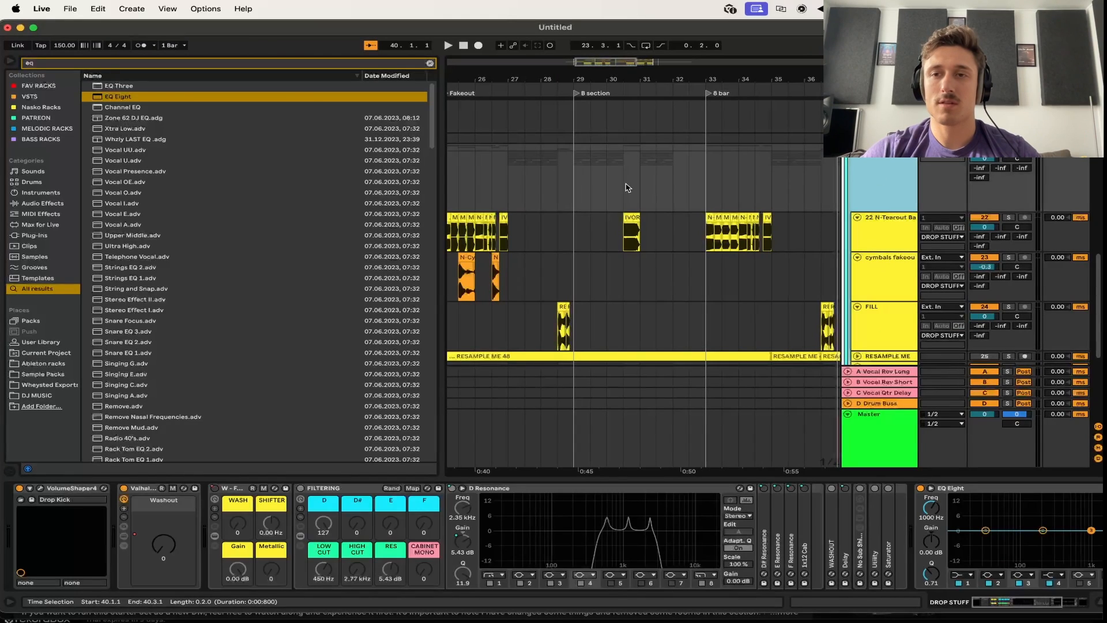
scroll(627, 188, left, 4)
scroll(628, 187, up, 1)
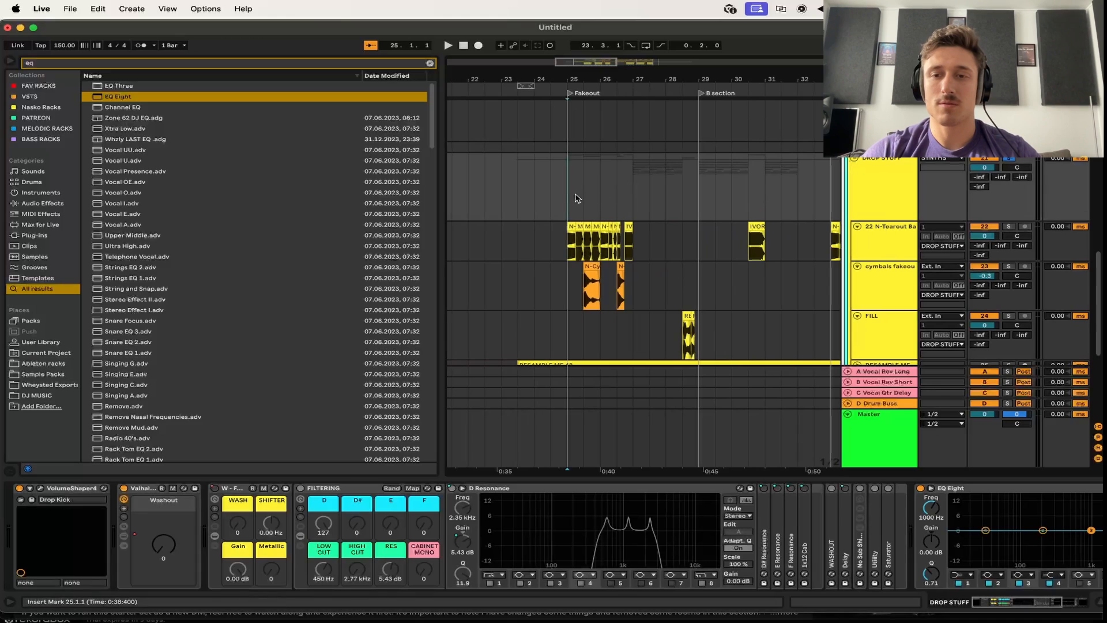
click(858, 405)
click(867, 425)
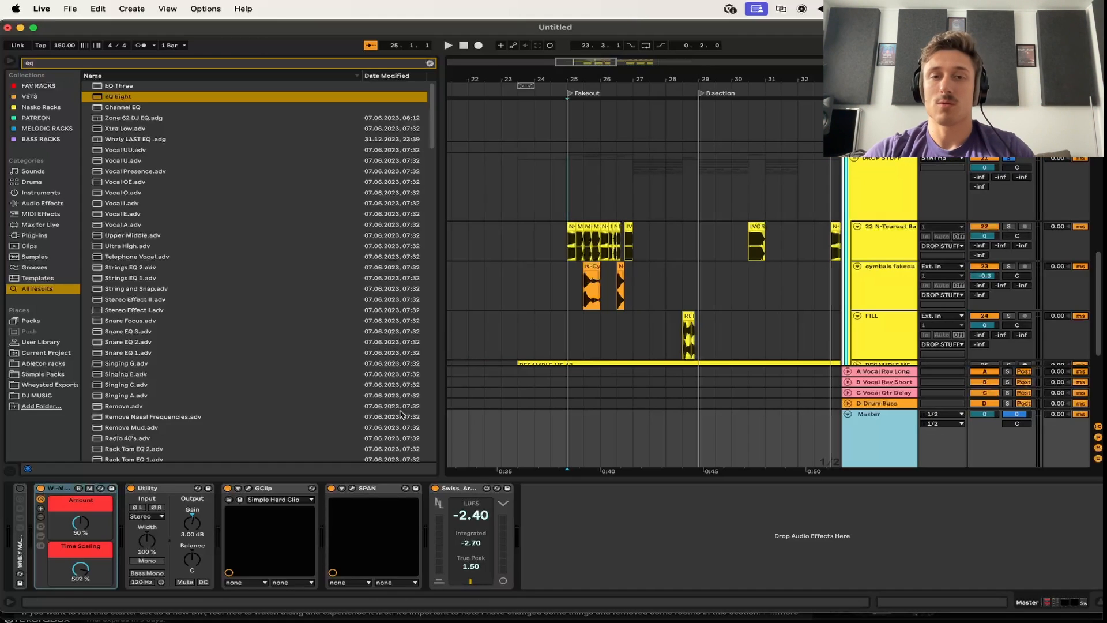
click(562, 200)
Solo the SUB track, play it from bar 25.1.1 and examine its spectrum in SPAN, closing the window at the end
scroll(779, 212, up, 12)
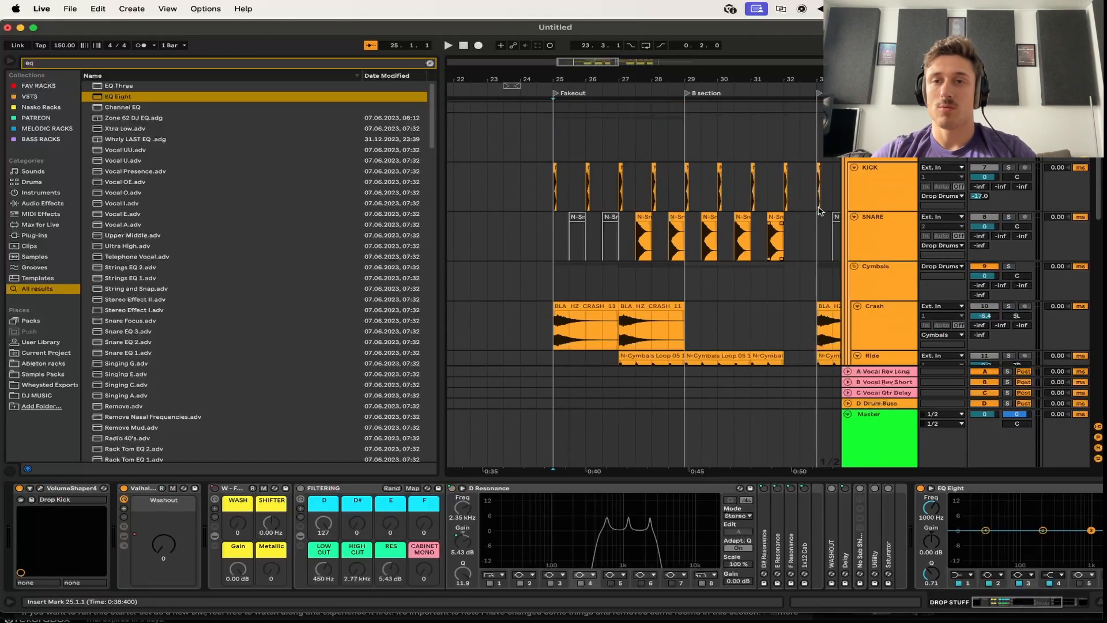
click(859, 196)
scroll(859, 195, down, 10)
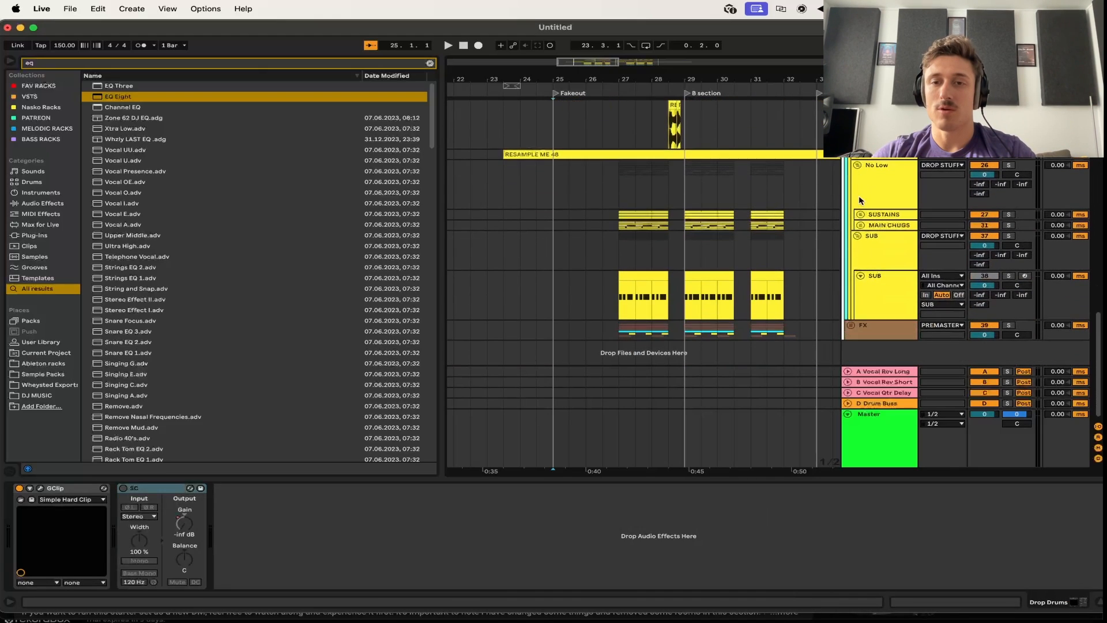
click(1010, 278)
key(space)
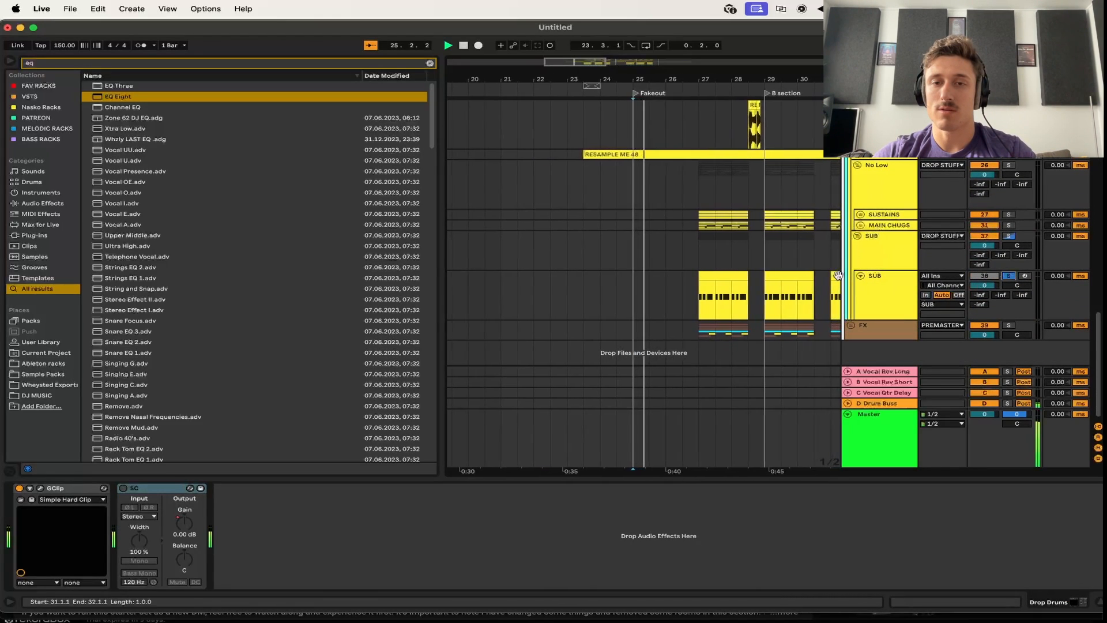
key(alt+super+p)
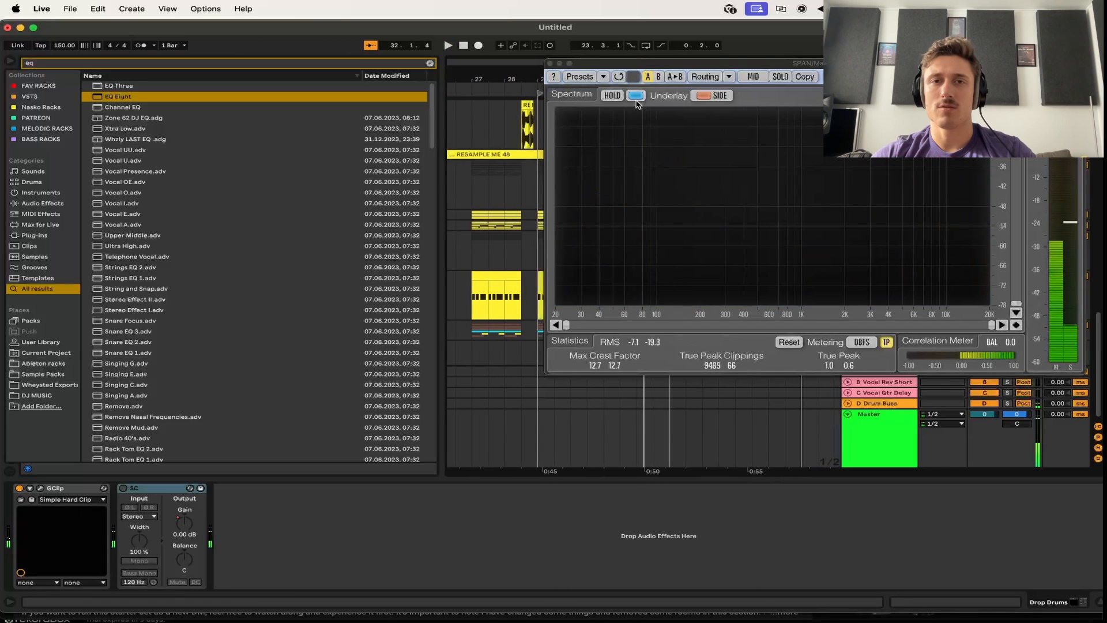
click(549, 62)
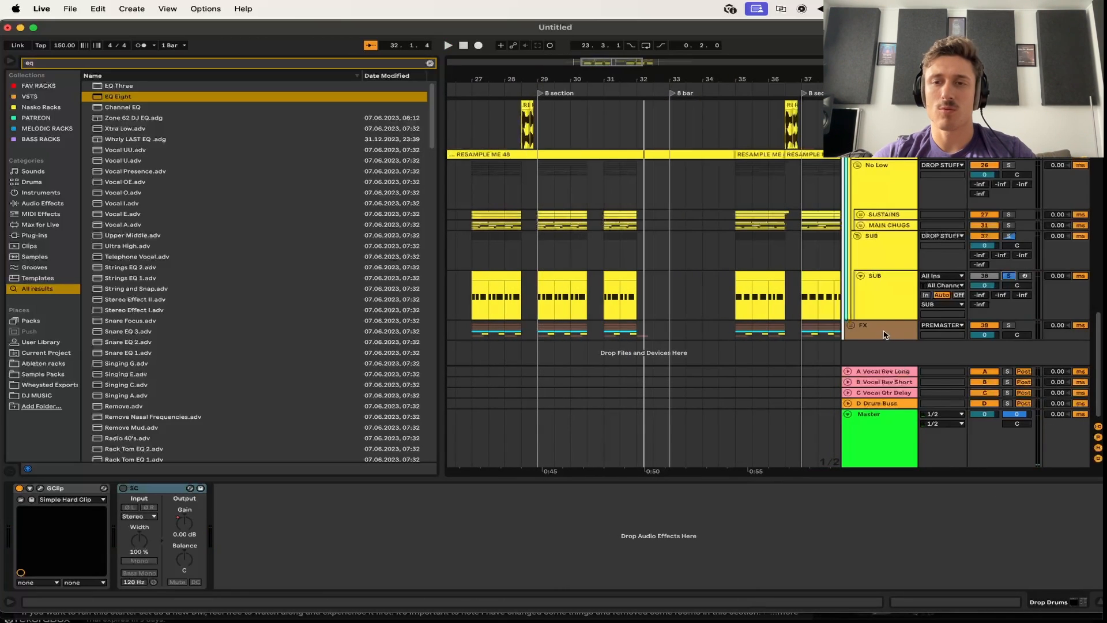
Insert an EQ Eight before the SUB track's Saturator with a -8.81 dB dip at 125 Hz, Q 1.58, while monitoring playback in SPAN
click(888, 302)
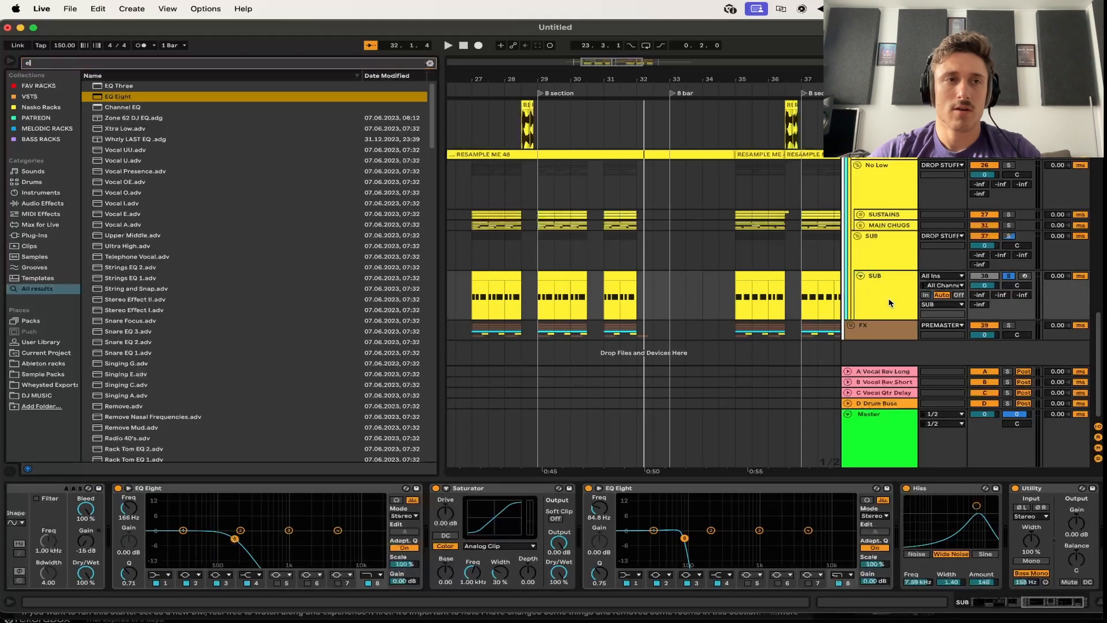
drag(395, 319, 436, 536)
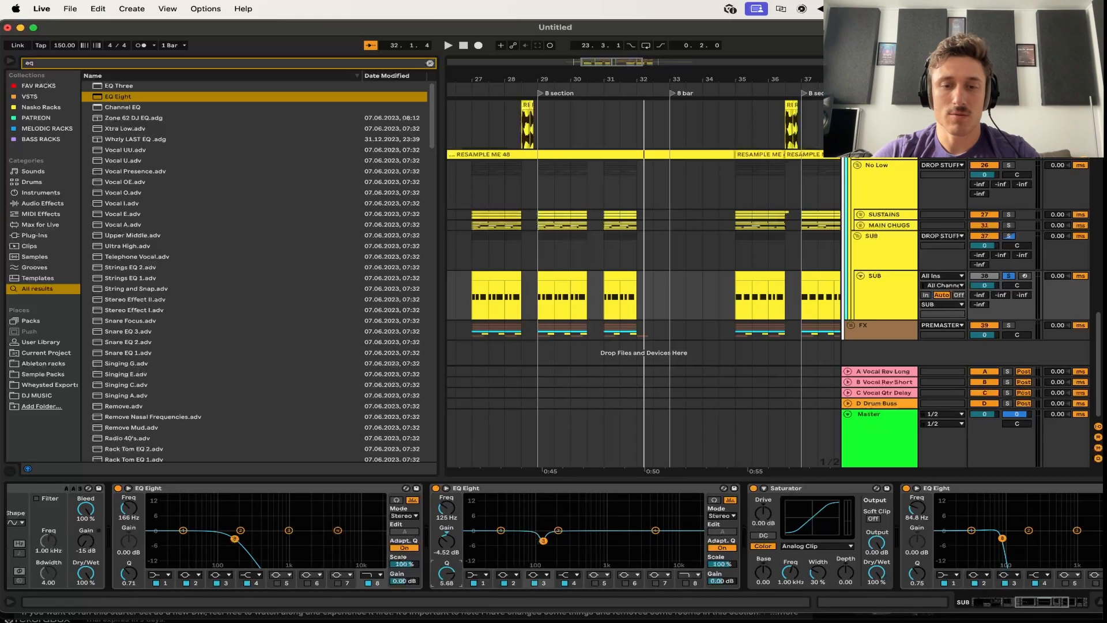
key(space)
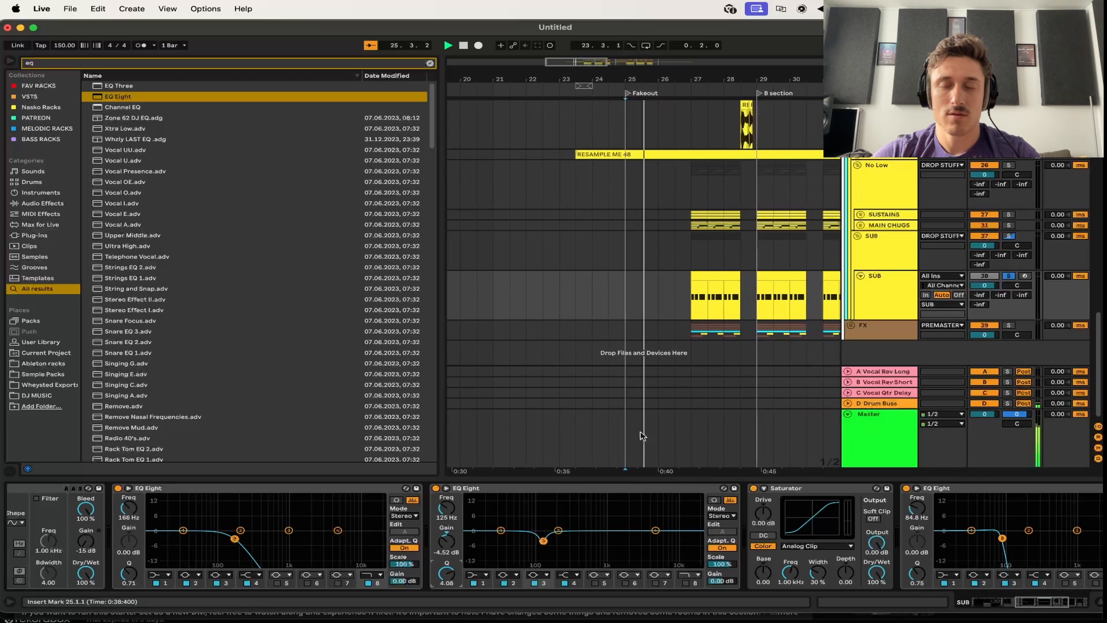
key(alt+super+p)
mouse_move(447, 540)
mouse_down()
mouse_move(446, 566)
mouse_move(446, 557)
mouse_up()
click(447, 573)
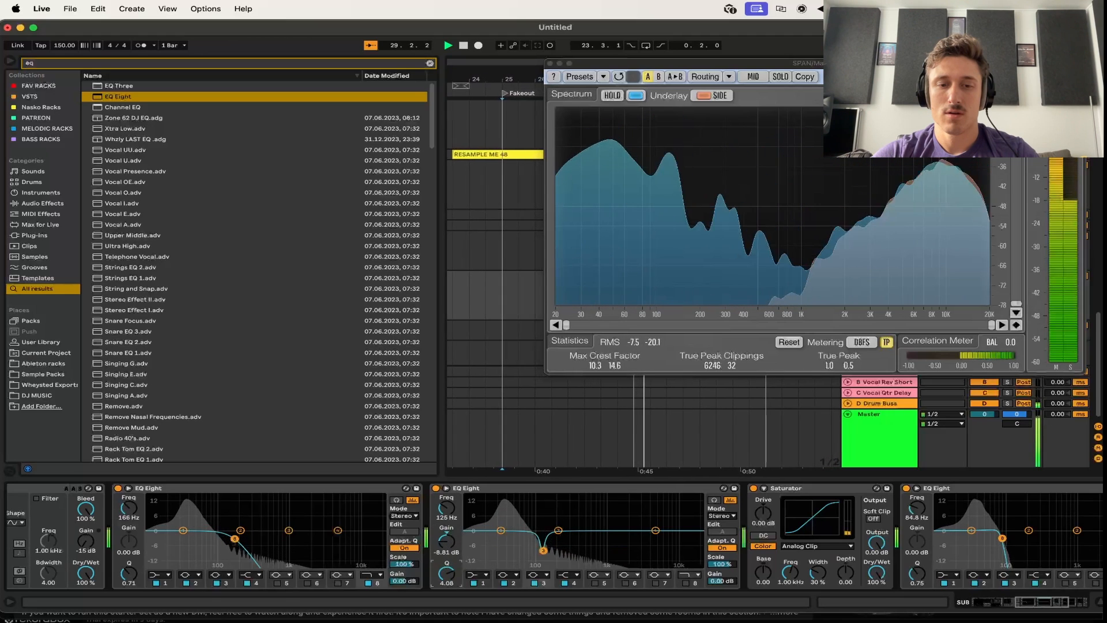
scroll(757, 568, right, 5)
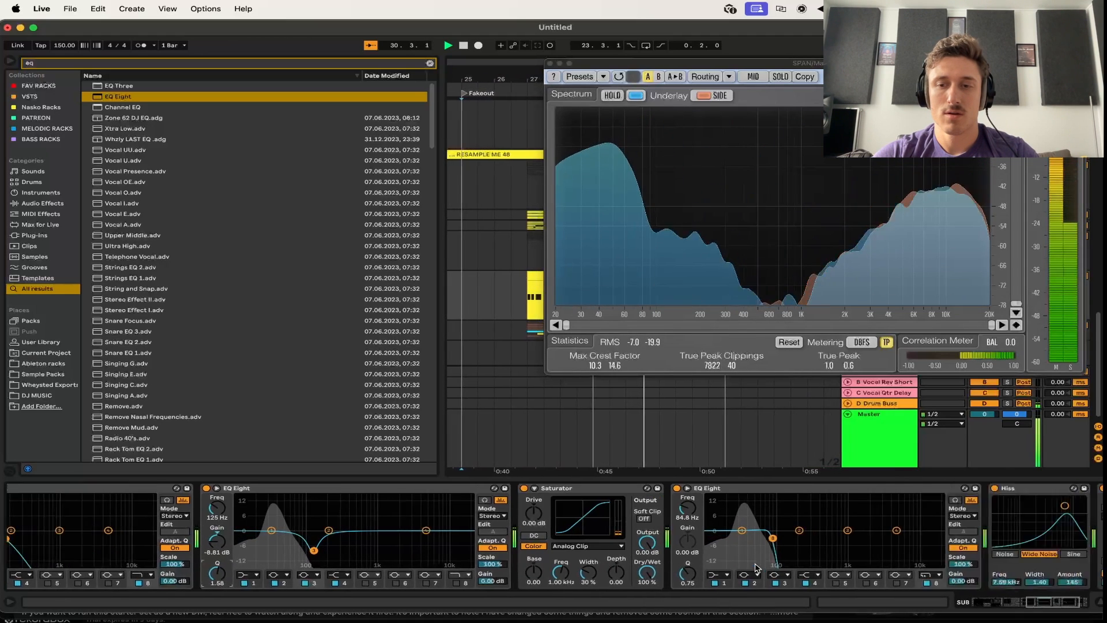
Move the EQ Eight with the 125 Hz dip to just before the Utility in the SUB track's chain and audition it
scroll(757, 568, right, 3)
click(214, 493)
drag(213, 493, 946, 544)
key(space)
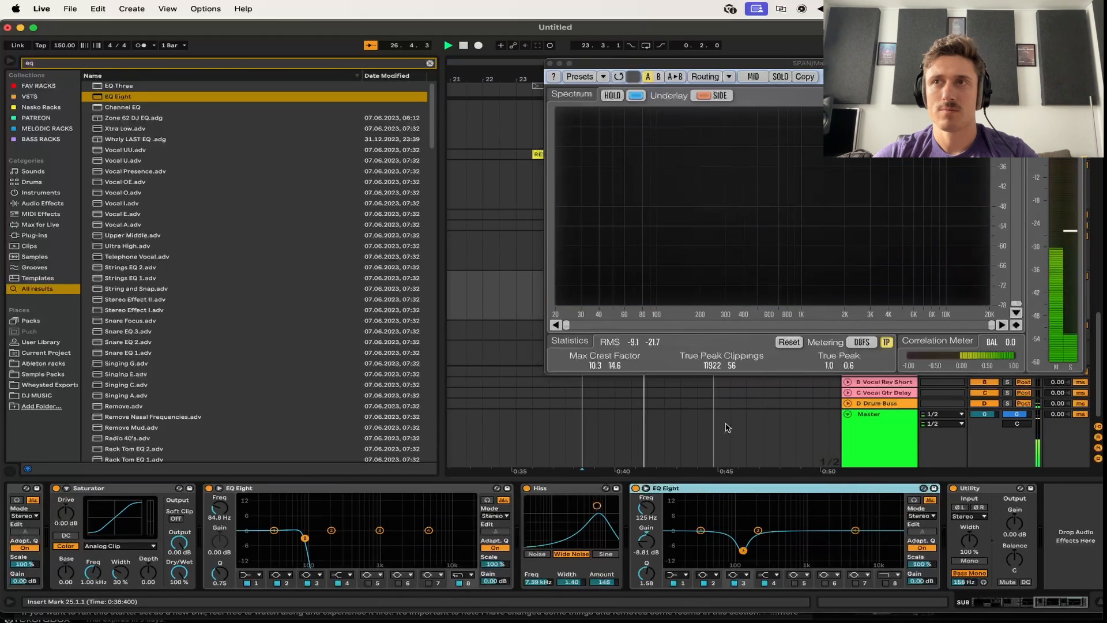
key(space)
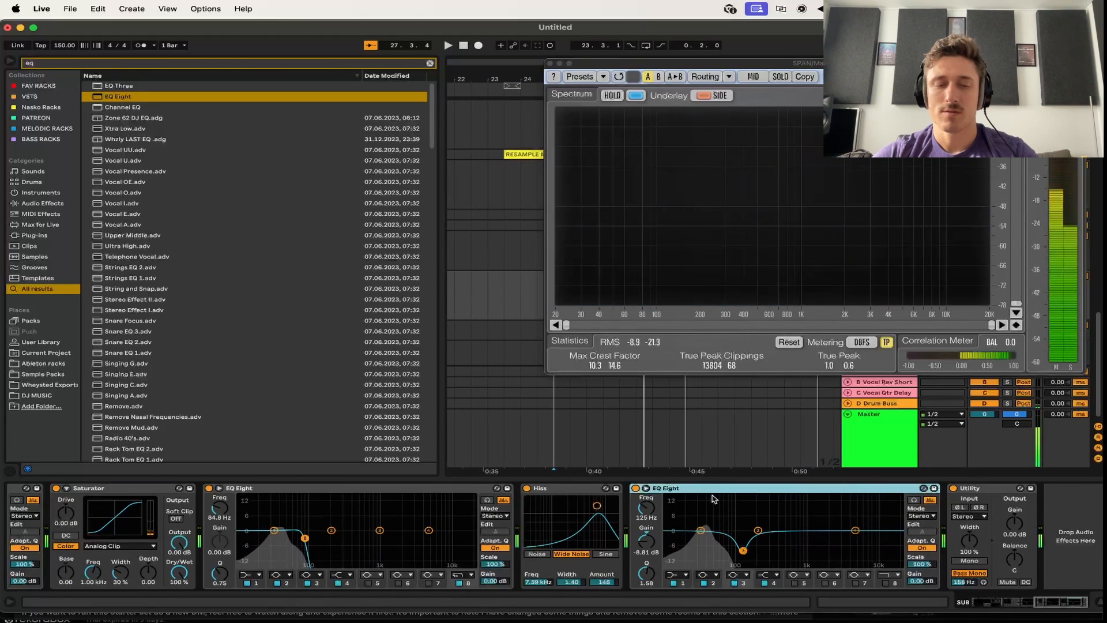
Relocate the EQ Eight with the 125 Hz dip from the SUB track to the end of the SUB group's chain, closing SPAN
key(Delete)
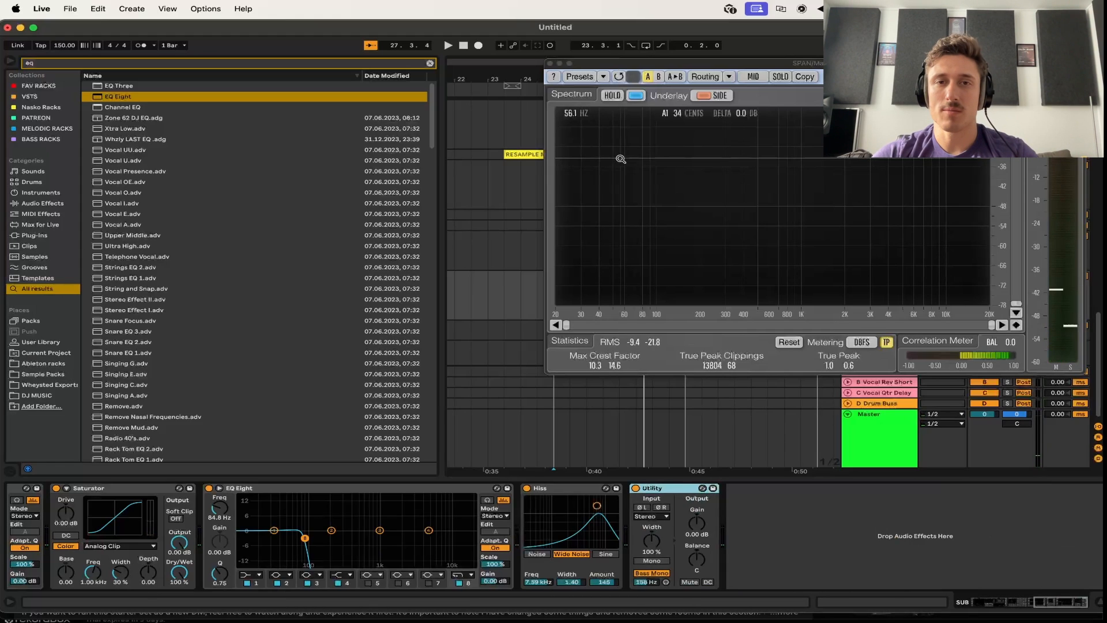
click(549, 63)
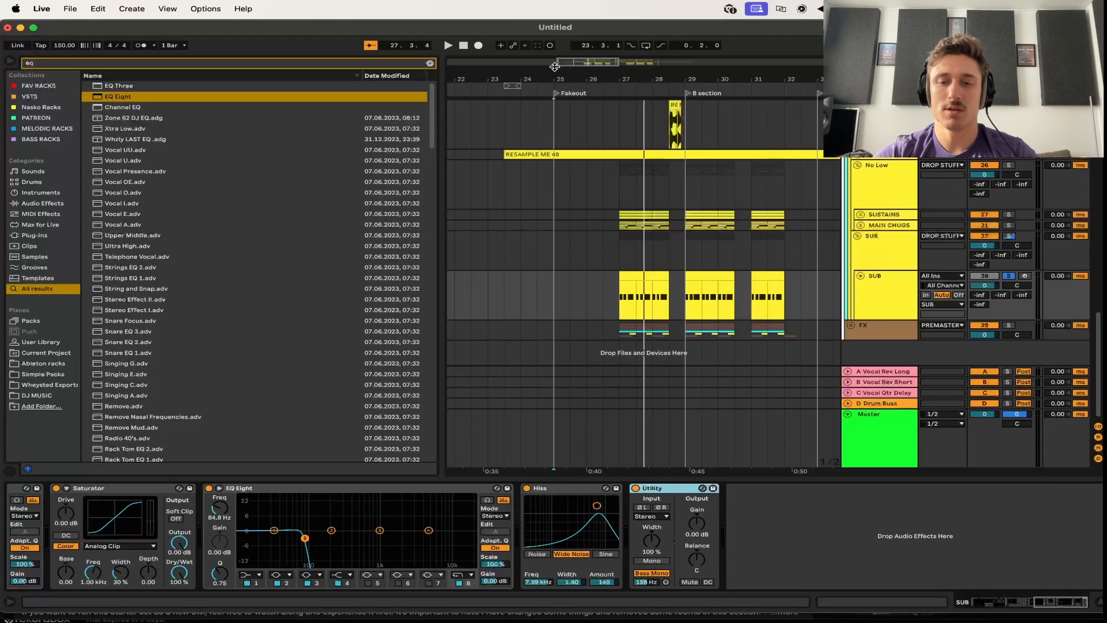
click(891, 265)
drag(450, 537, 329, 560)
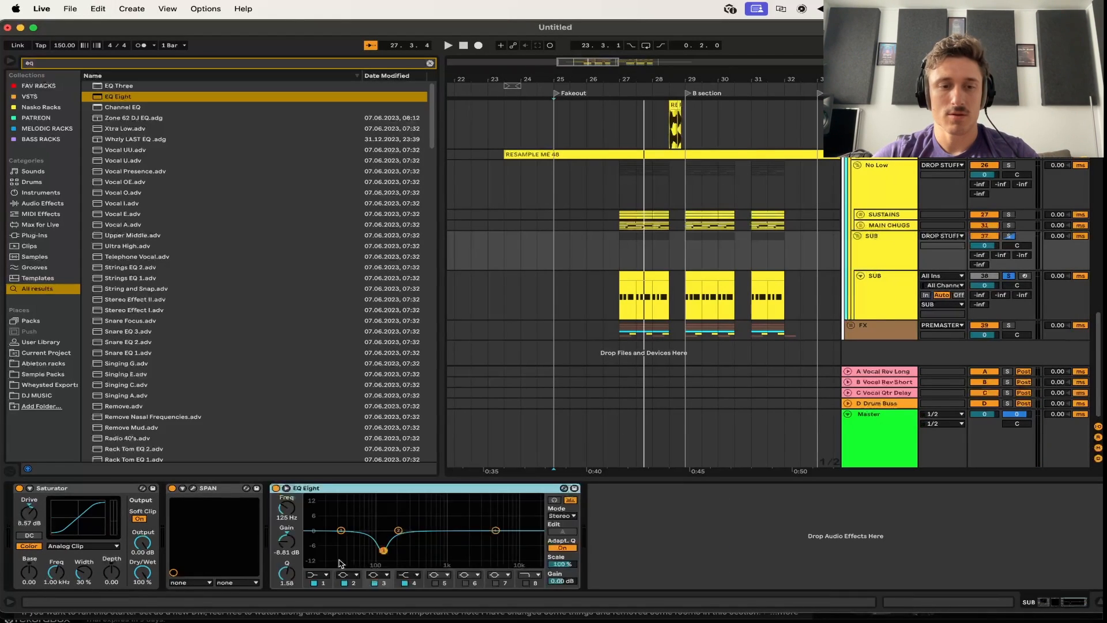
Play the soloed SUB from bar 27.1.1, examine its spectrum in SPAN, and move the SPAN window clear of the arrangement
scroll(642, 388, left, 5)
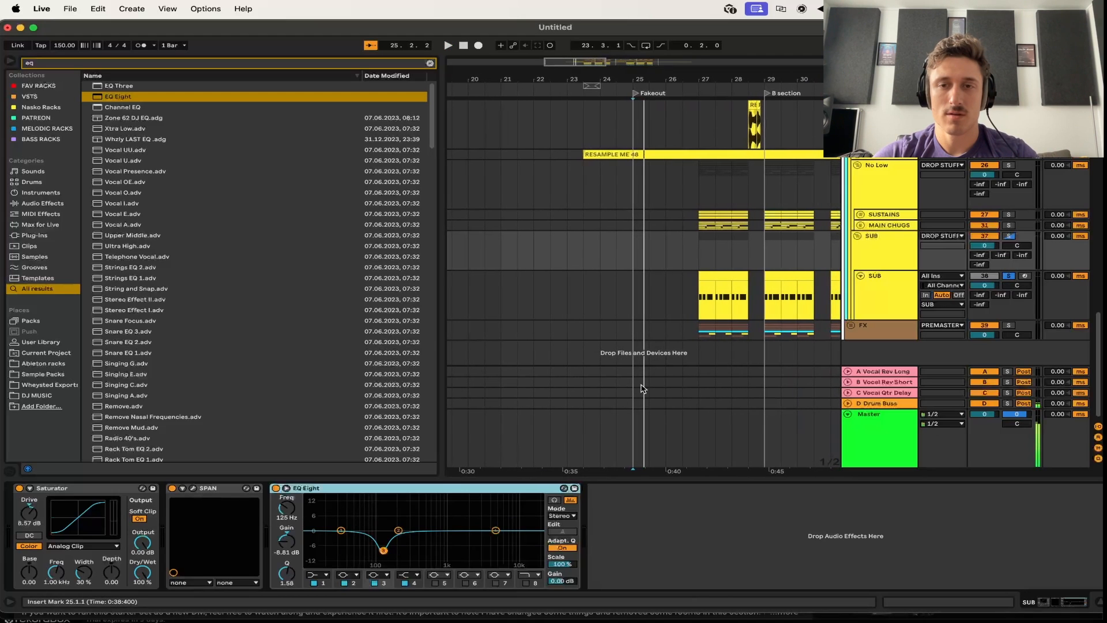
click(695, 304)
key(space)
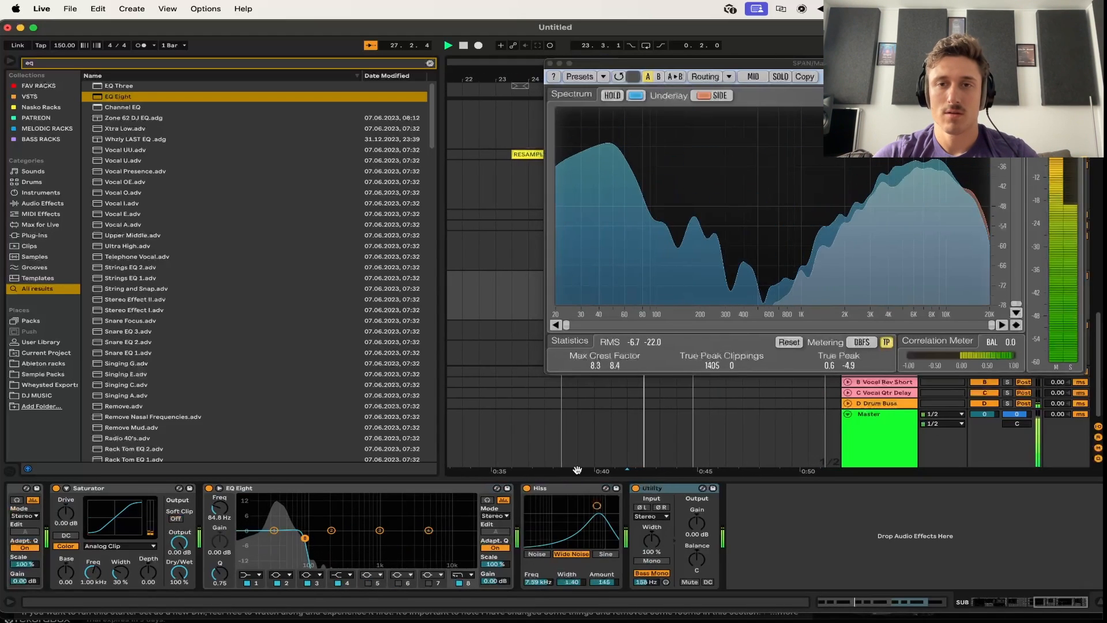
key(space)
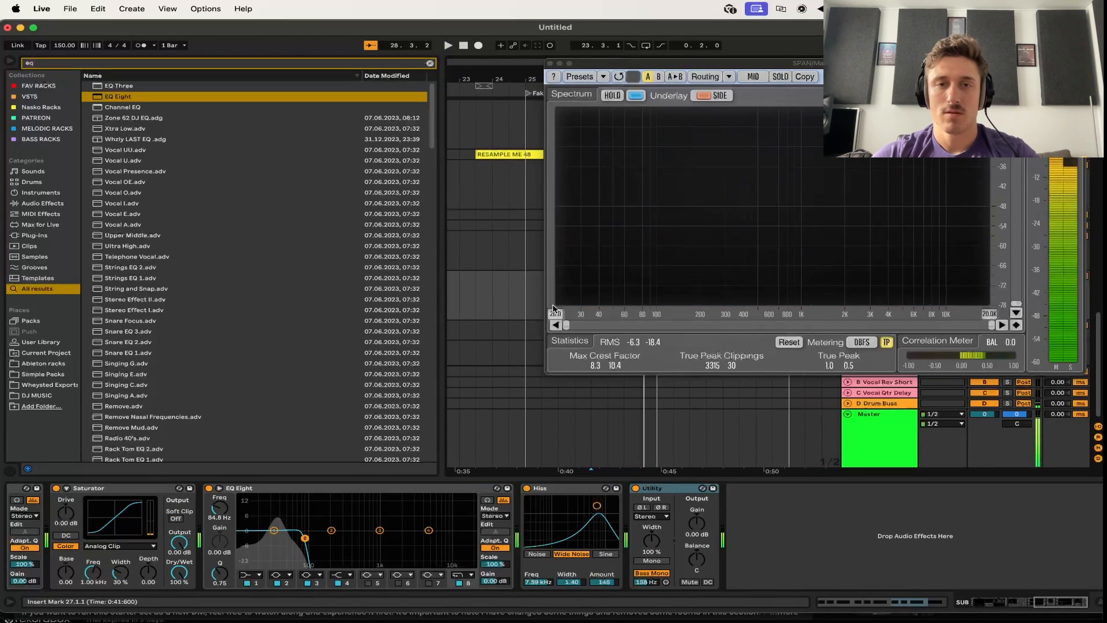
drag(799, 65, 261, 61)
click(872, 297)
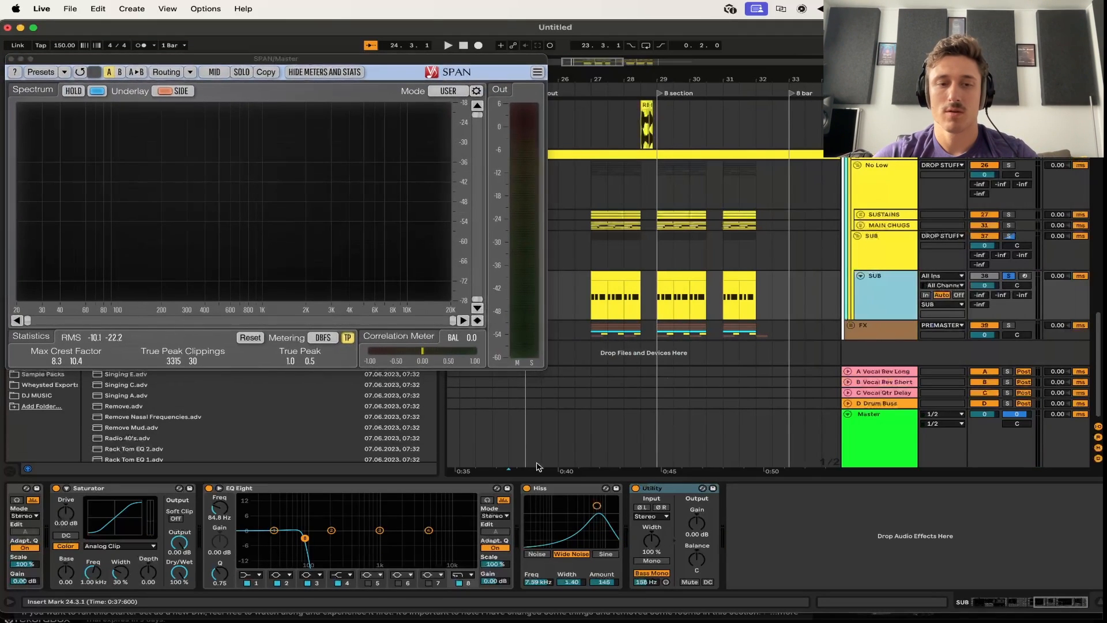
Widen the SUB group's EQ dip to Q 0.82 at 141 Hz with -7.38 dB gain during playback
key(space)
click(890, 244)
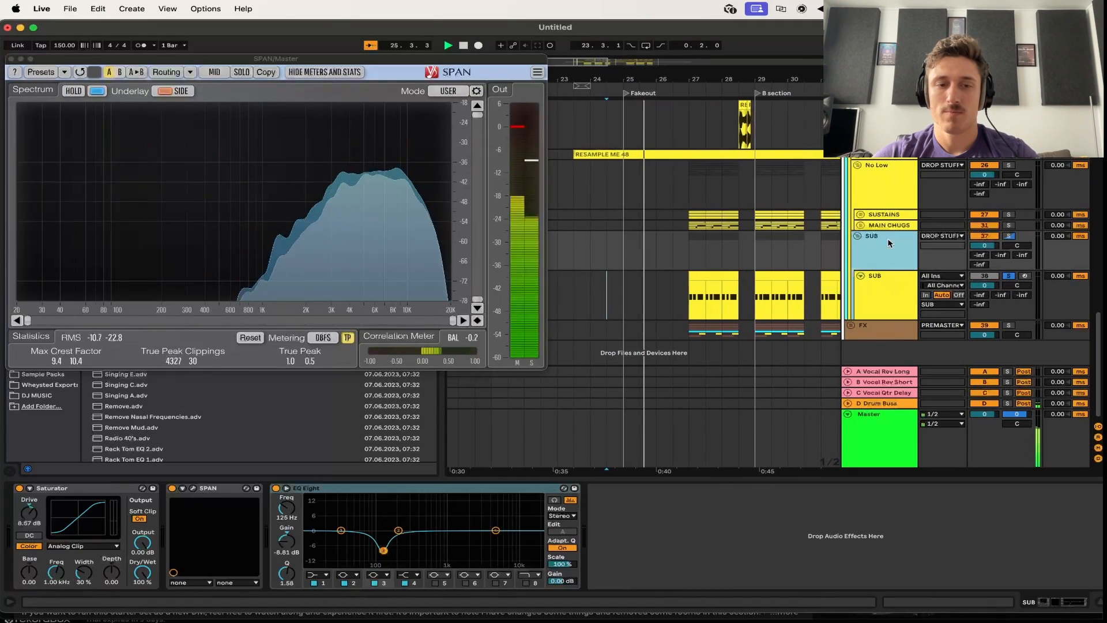
drag(283, 548, 286, 573)
drag(286, 507, 286, 504)
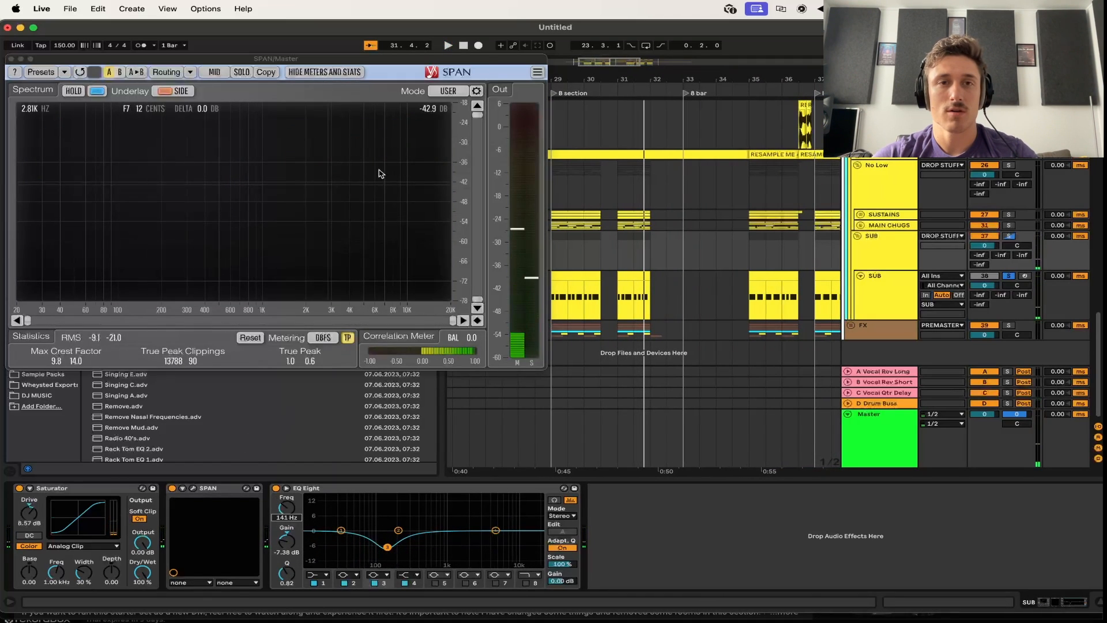
Replay the SUB from bar 27.1.1, freezing its SPAN spectrum with Hold to examine the harmonics, and release the hold
scroll(692, 260, left, 5)
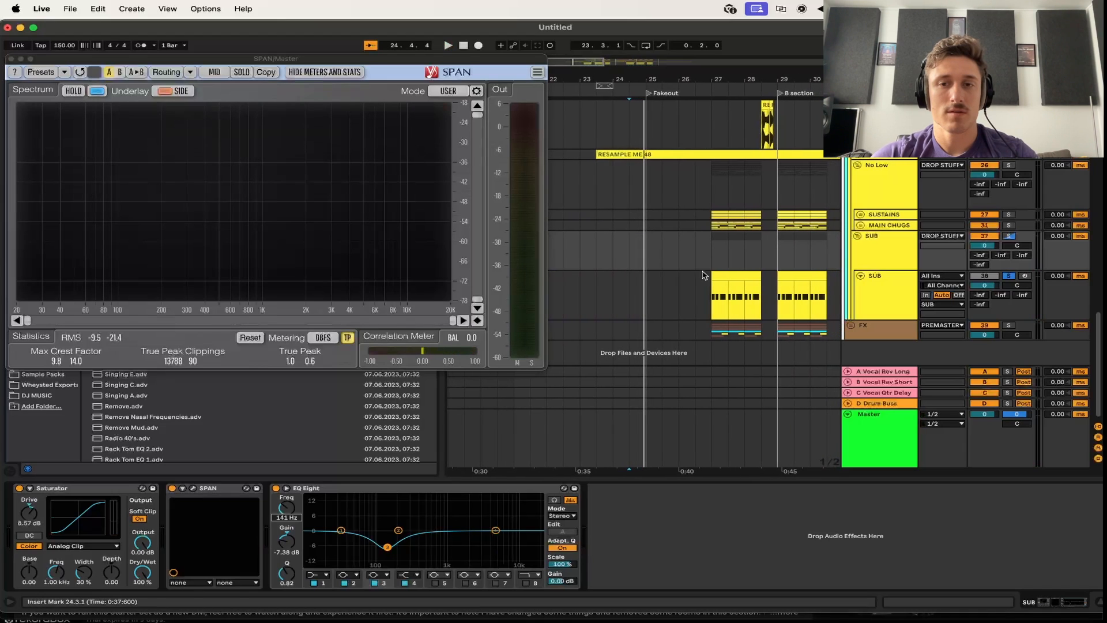
click(717, 295)
key(space)
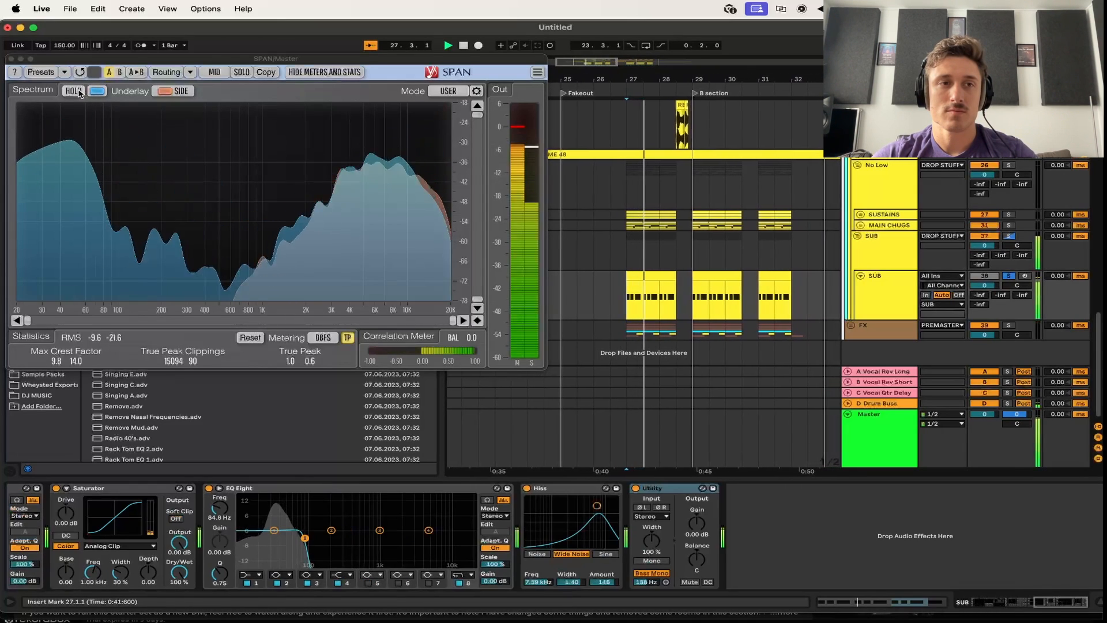
click(78, 93)
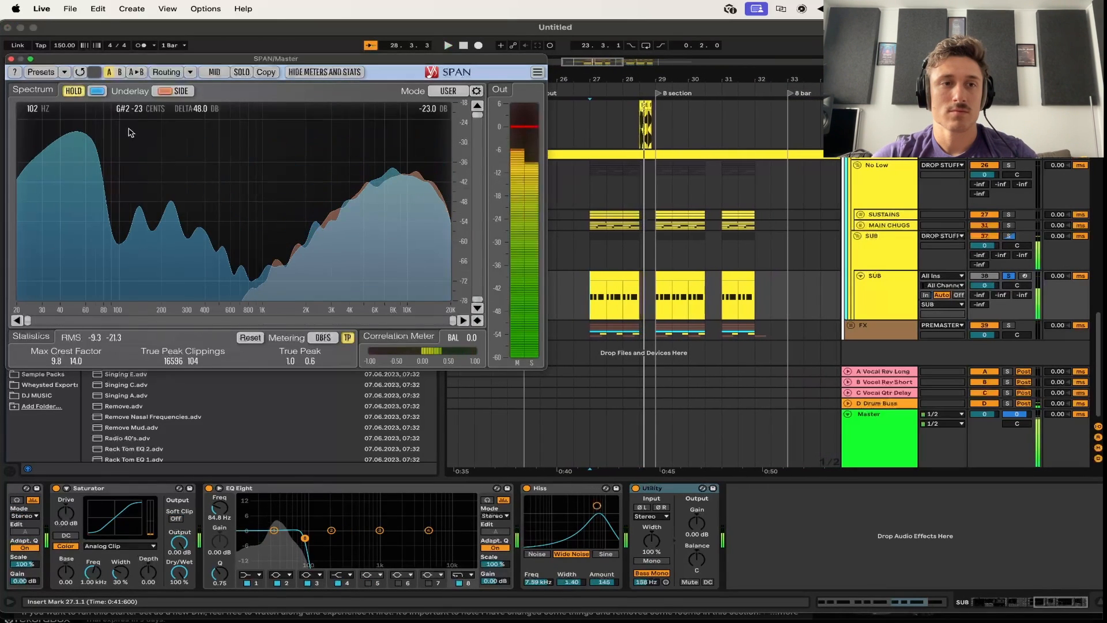
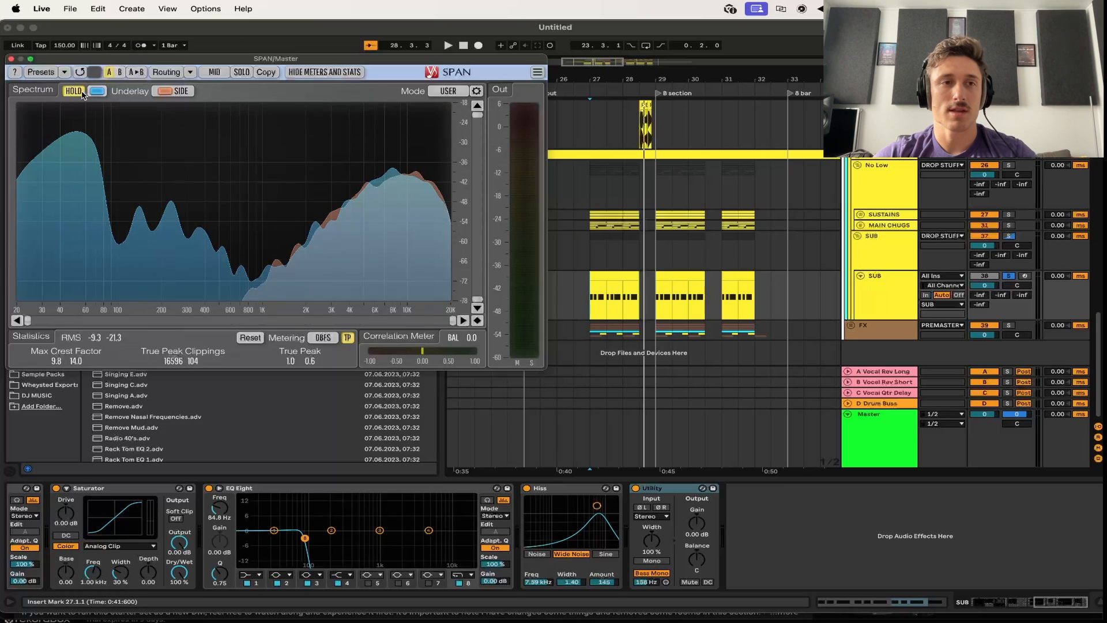
click(82, 93)
key(space)
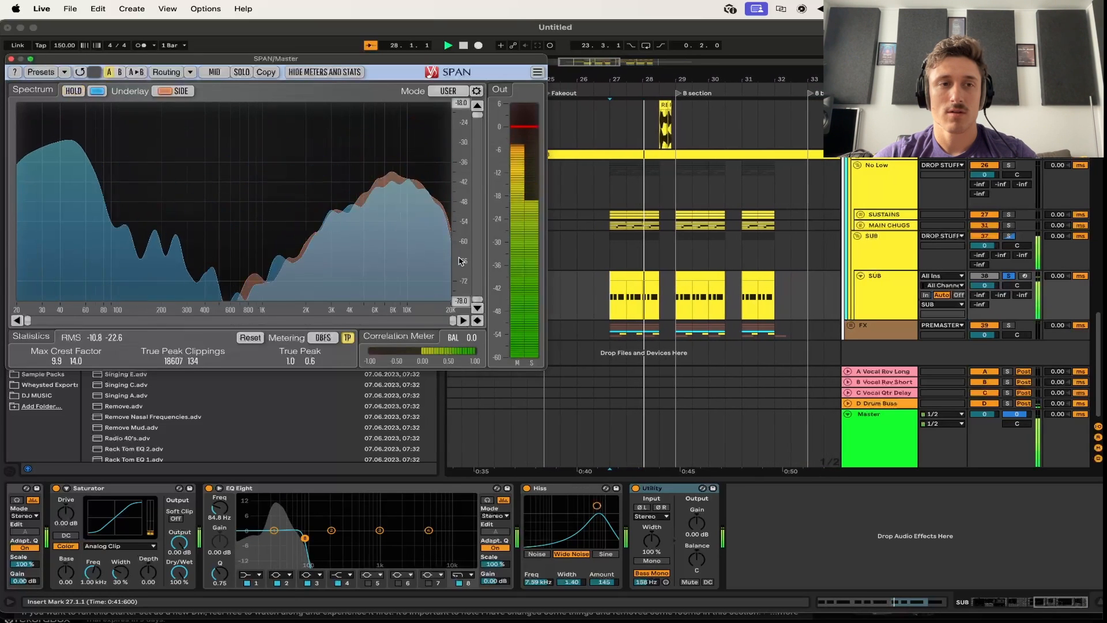
key(space)
Unsolo the SUB and, against the full drop, set the SUB group's EQ dip to -3.33 dB at 115 Hz, Q 3.92
key(s)
key(0)
key(space)
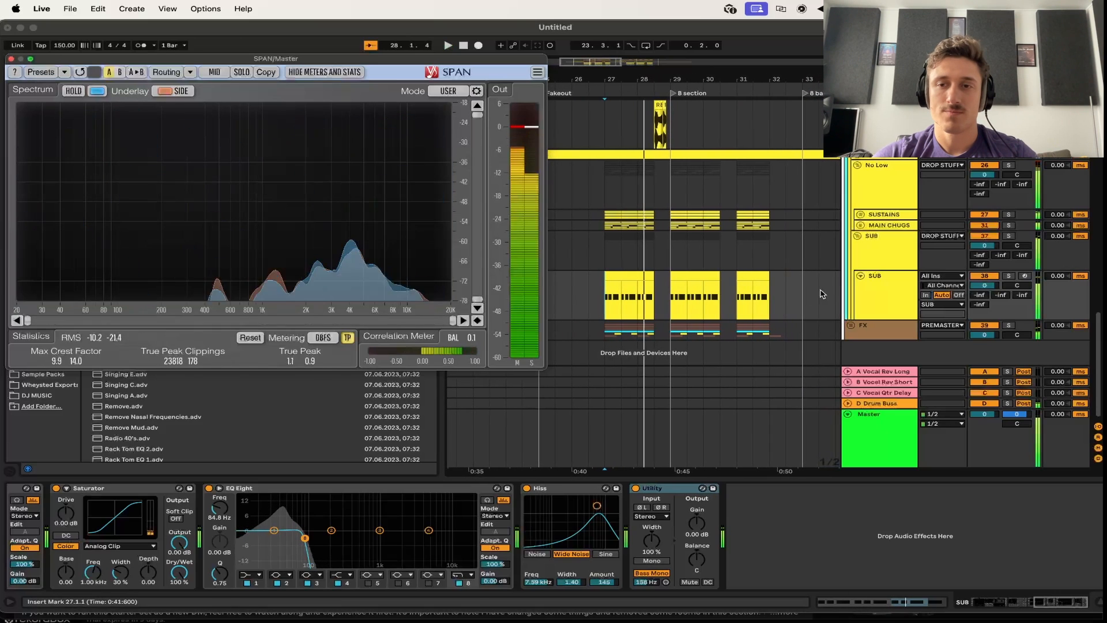
click(880, 258)
drag(294, 548, 293, 518)
key(space)
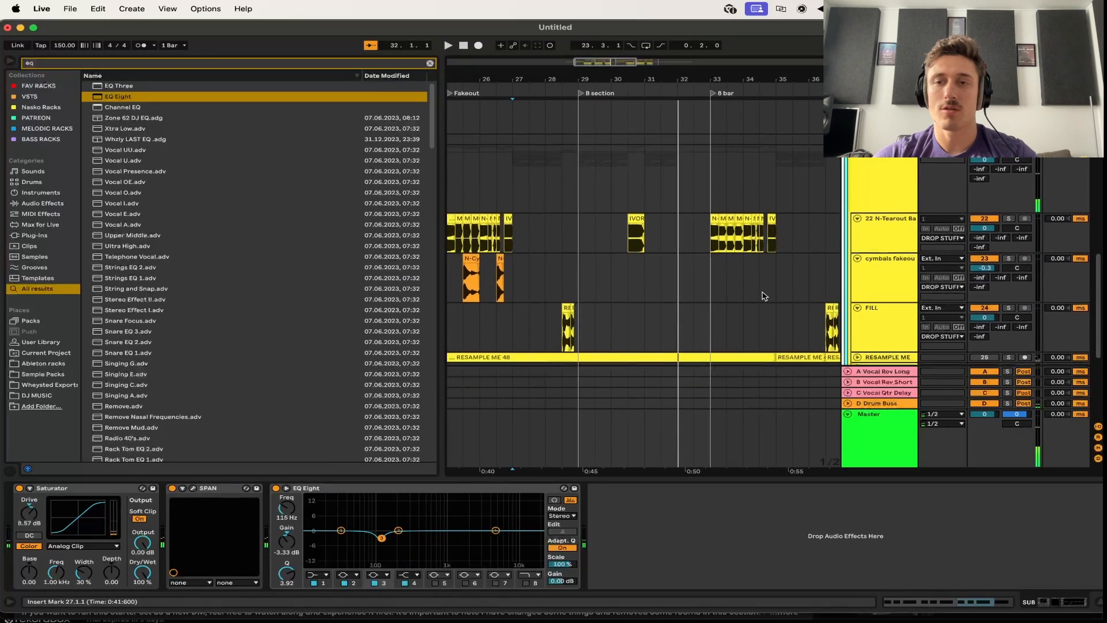
Solo the SUSTAINS group, play it from bar 35.1.1 and examine its spectrum in SPAN
scroll(764, 295, down, 4)
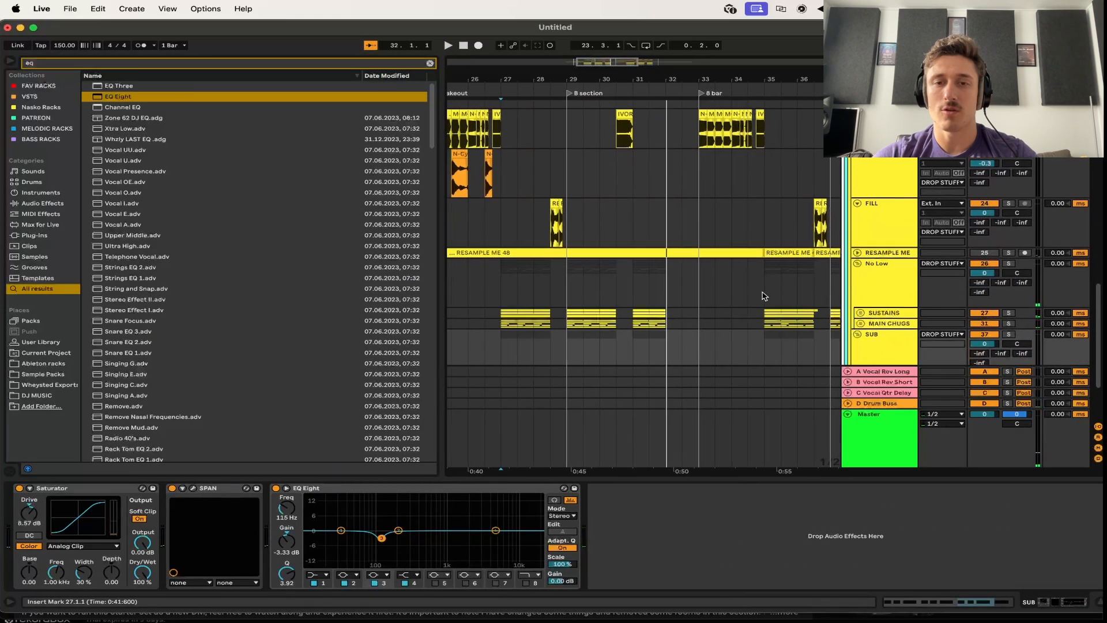
click(765, 313)
key(space)
key(space)
key(space)
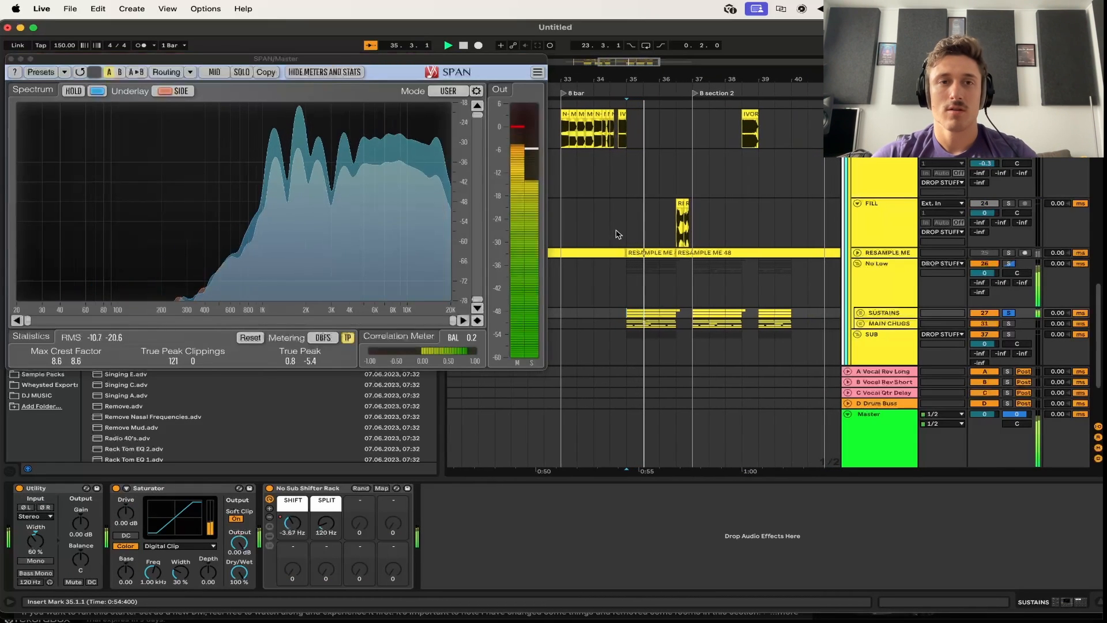
key(space)
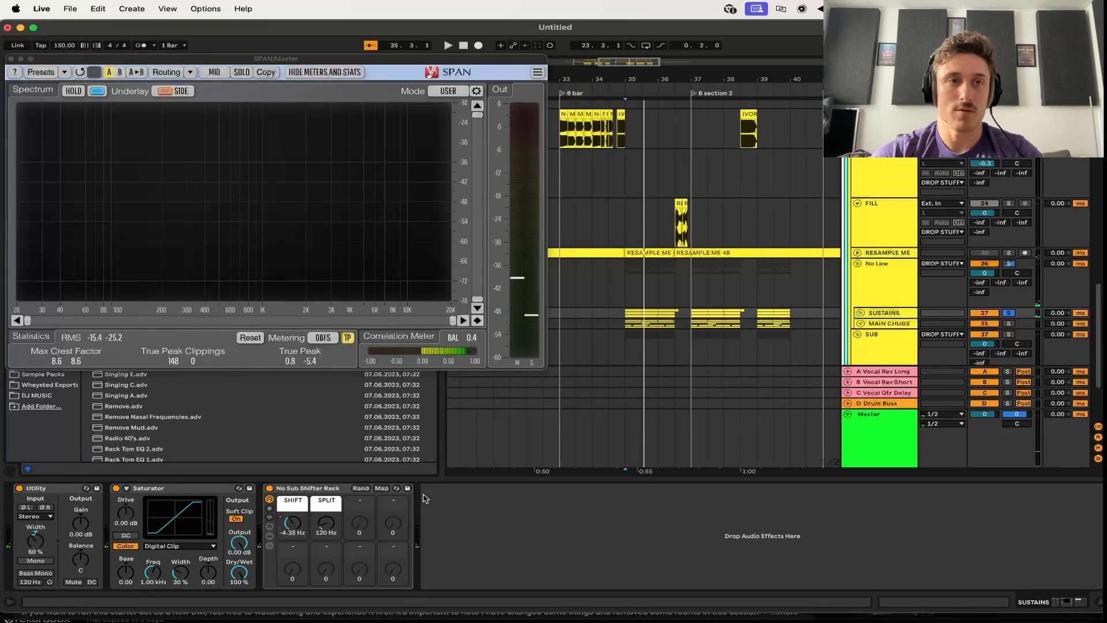
Add an EQ Eight to the end of the SUSTAINS chain with a -6.57 dB dip at 1.83 kHz, Q 4.81, and compare it bypassed
drag(162, 60, 183, 154)
drag(120, 98, 542, 549)
key(space)
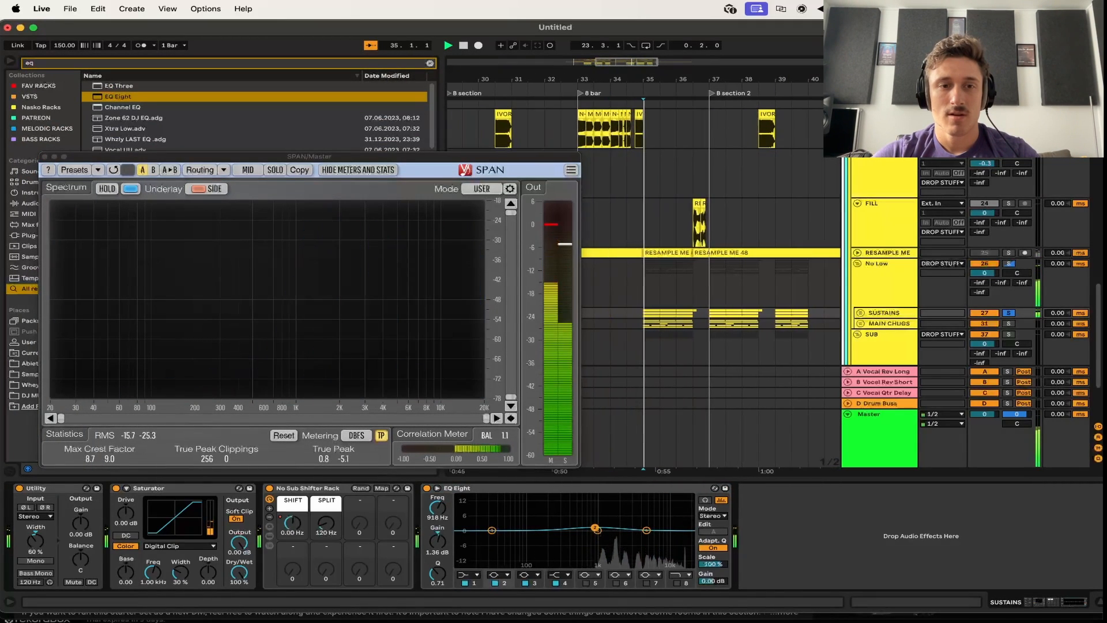
mouse_move(334, 238)
key(space)
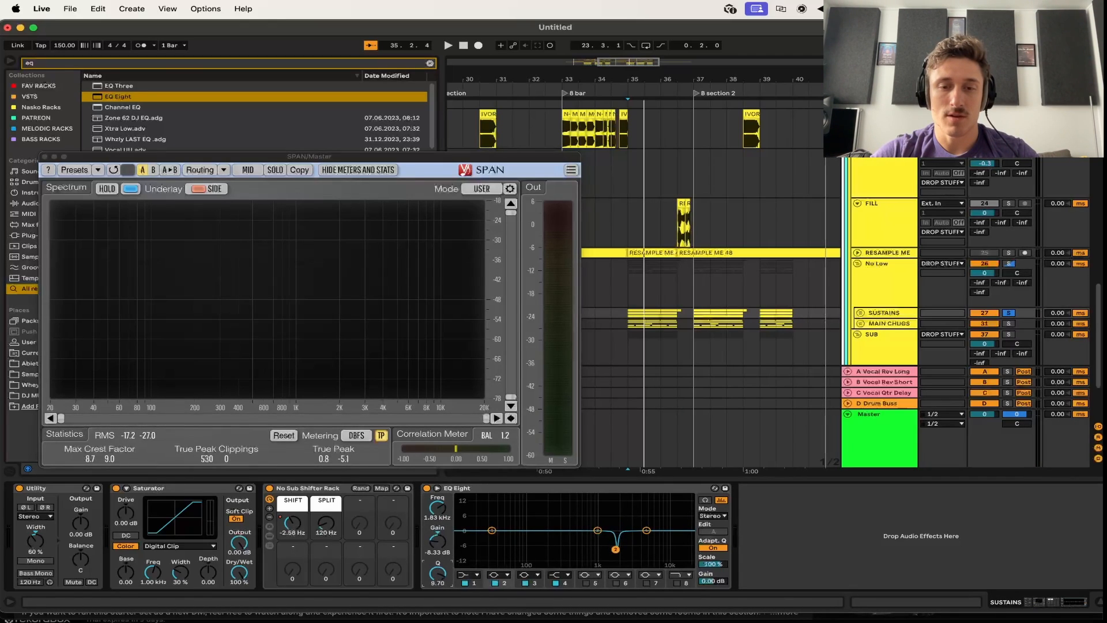
key(space)
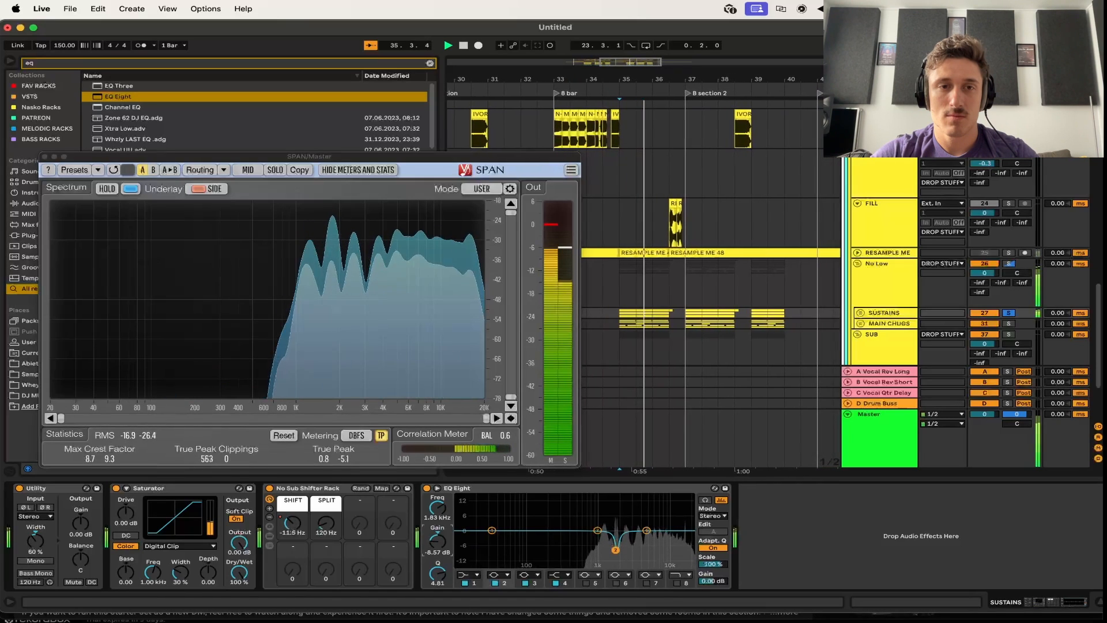
click(426, 487)
click(427, 488)
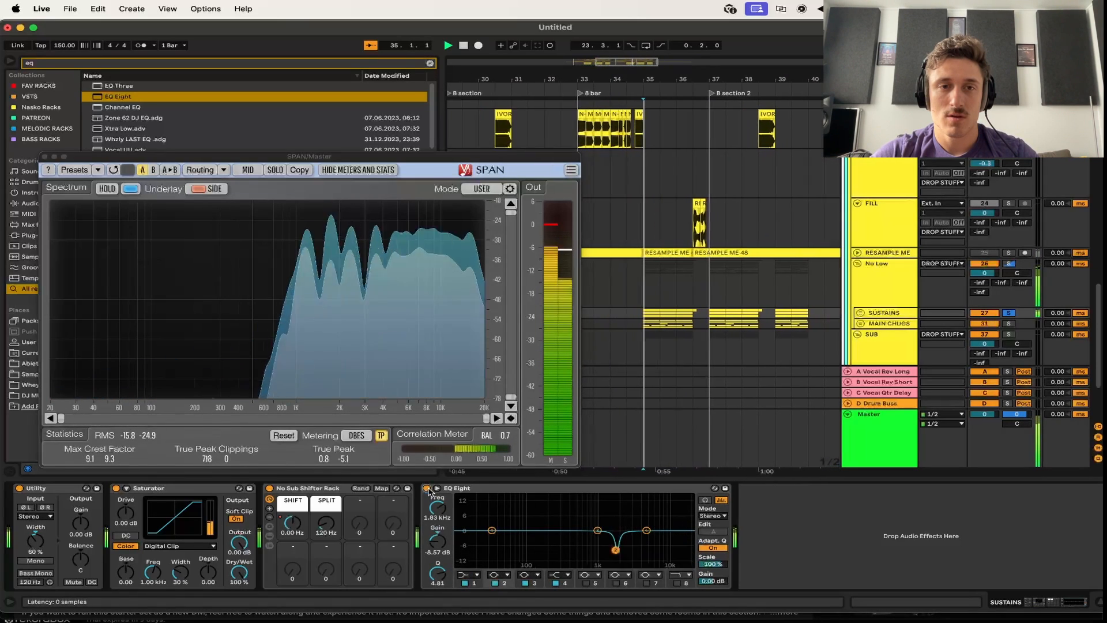
Enable a high-cut band in the SUSTAINS EQ Eight at 11.9 kHz, Q 0.71, and audition it
key(space)
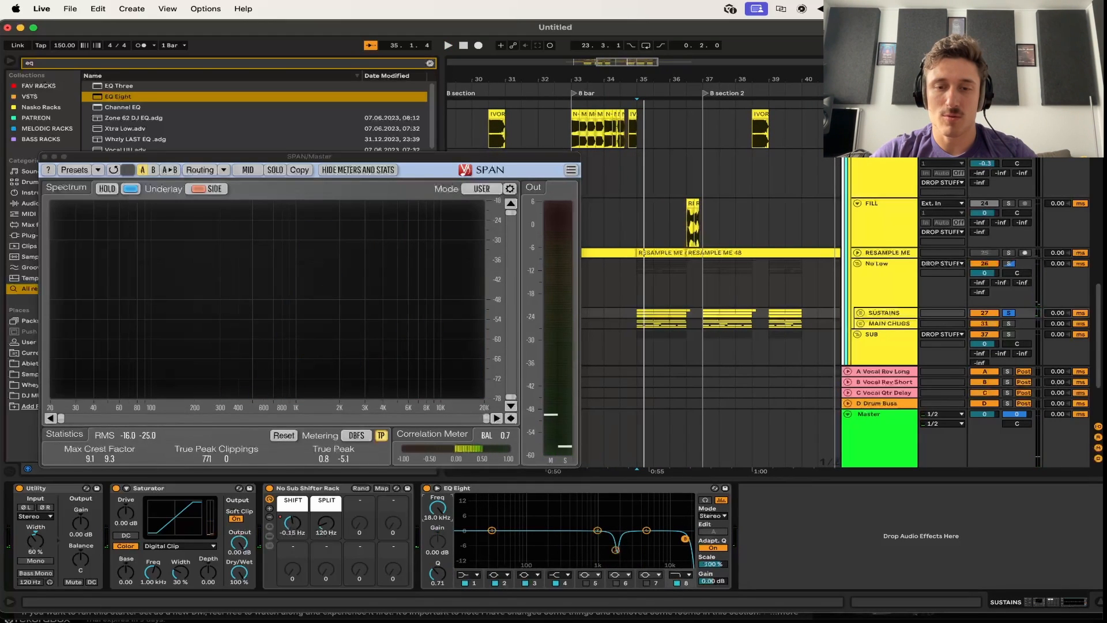
key(space)
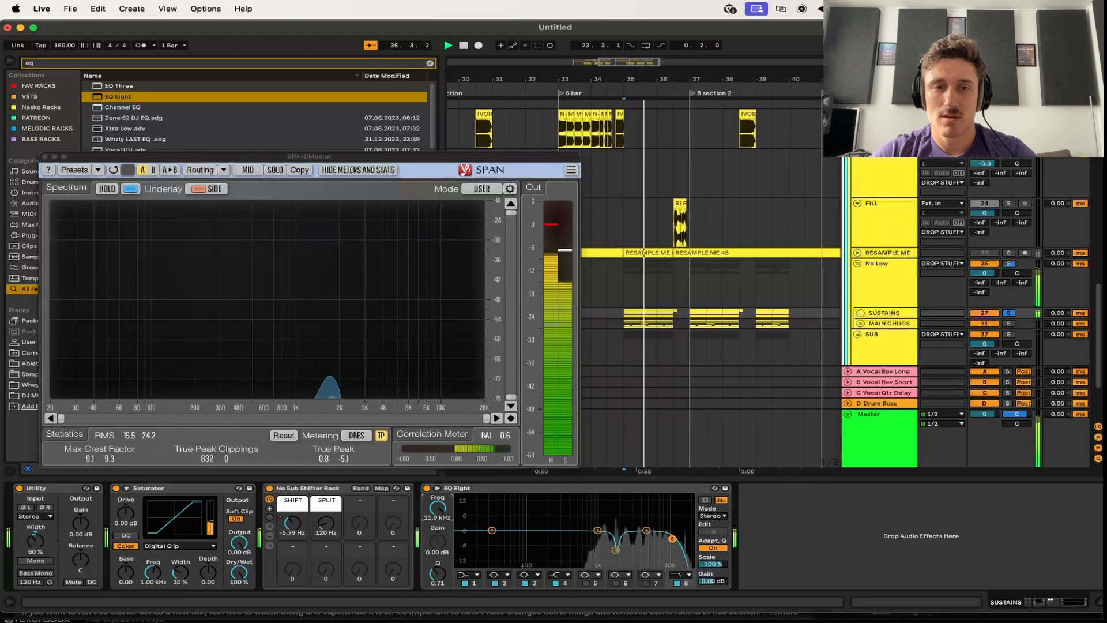
key(space)
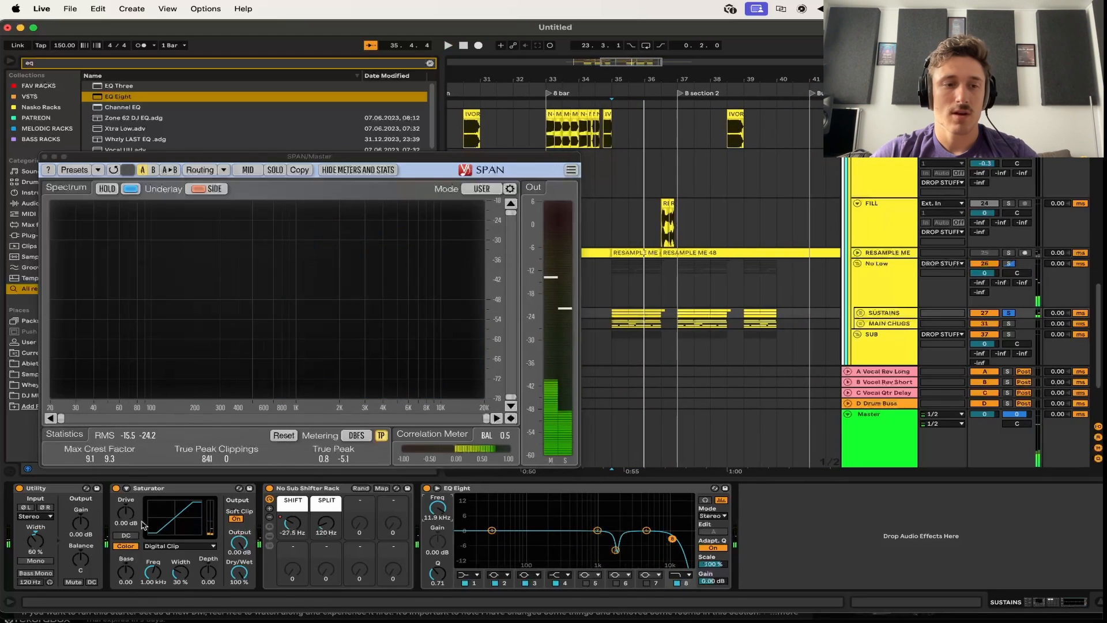
Unsolo SUSTAINS, close SPAN, set its Saturator drive to 1 dB and readjust its Utility width while the full drop plays
key(space)
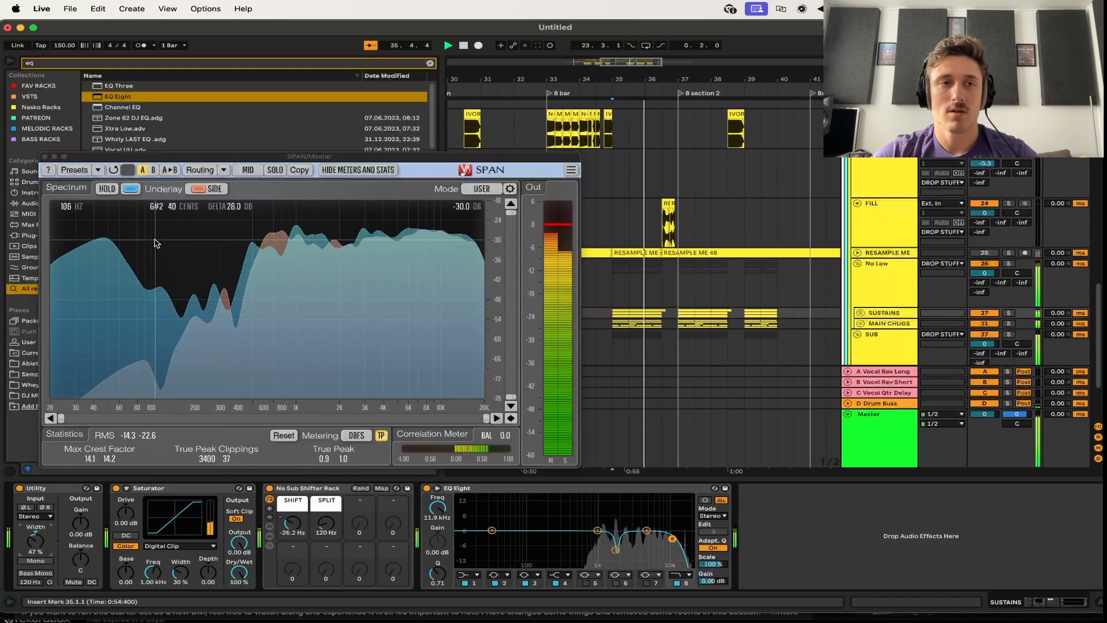
click(45, 156)
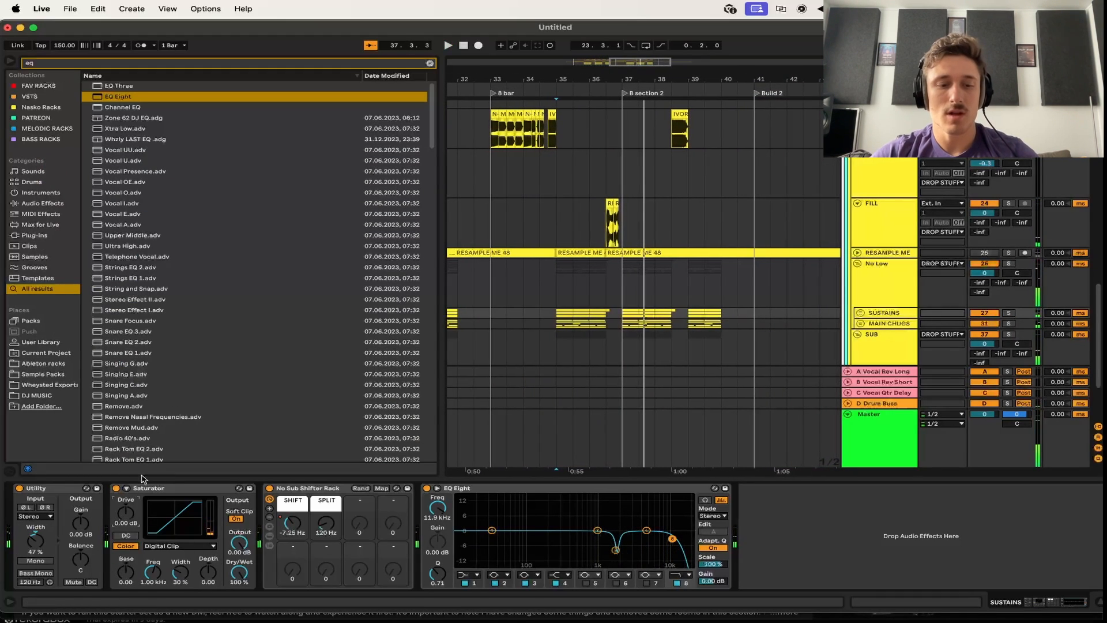
key(Return)
key(space)
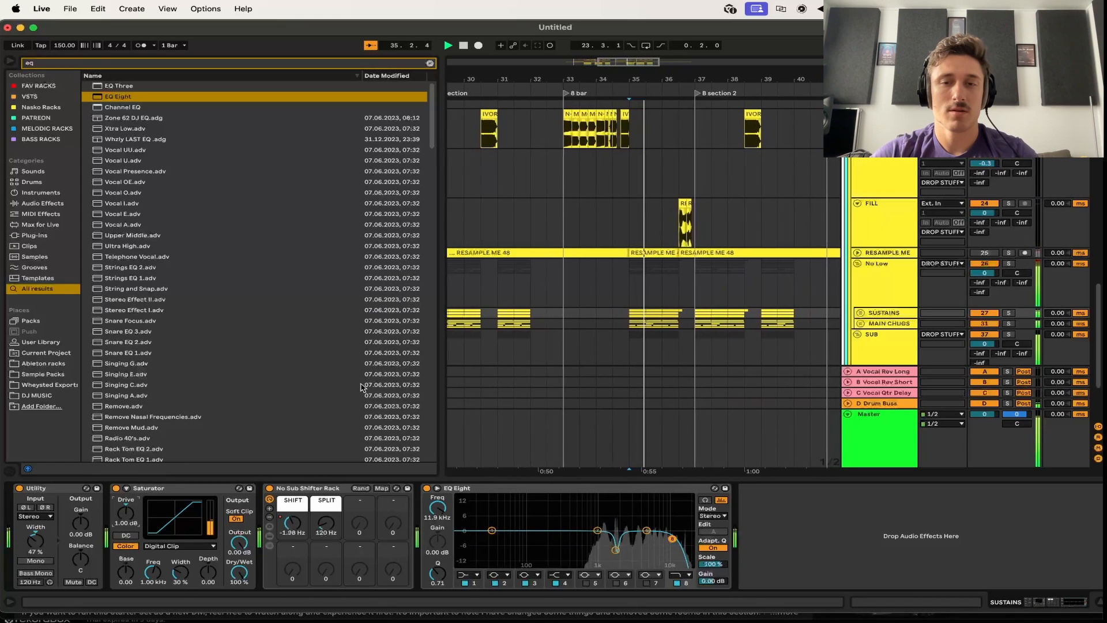
key(space)
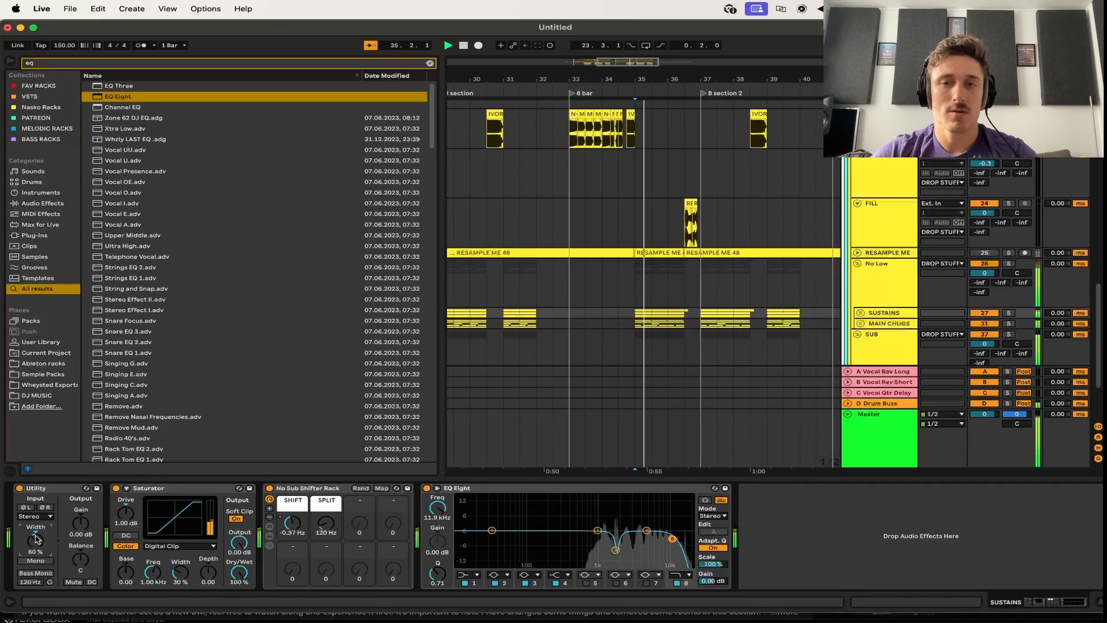
key(space)
Solo the MAIN CHUGS group, audition it from bar 35.1.1 and inspect its device chain
scroll(627, 292, left, 5)
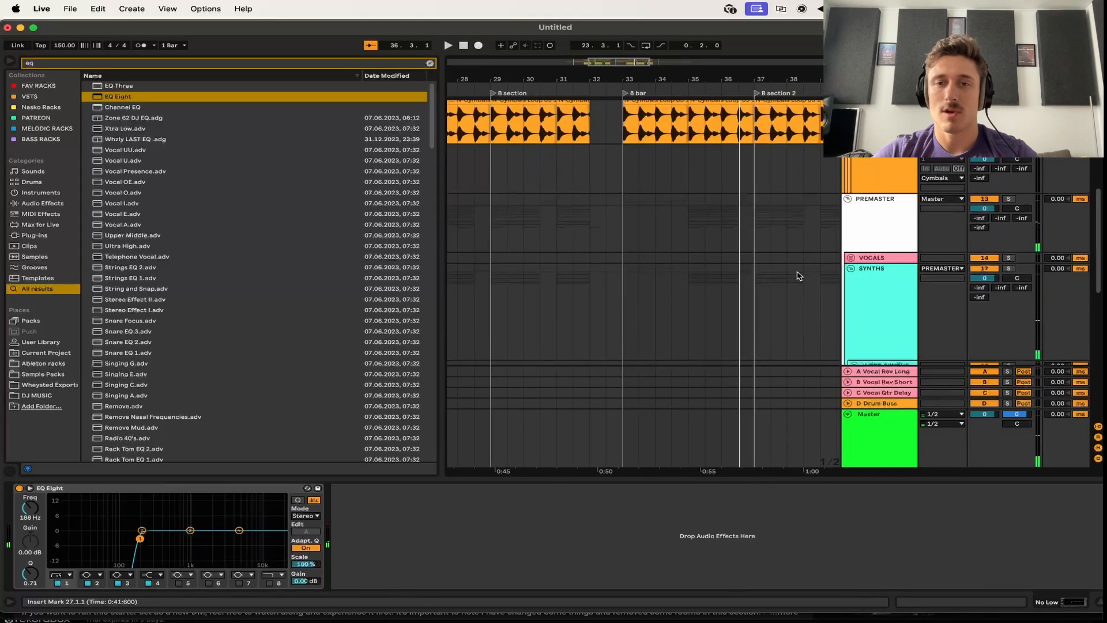
scroll(798, 274, down, 10)
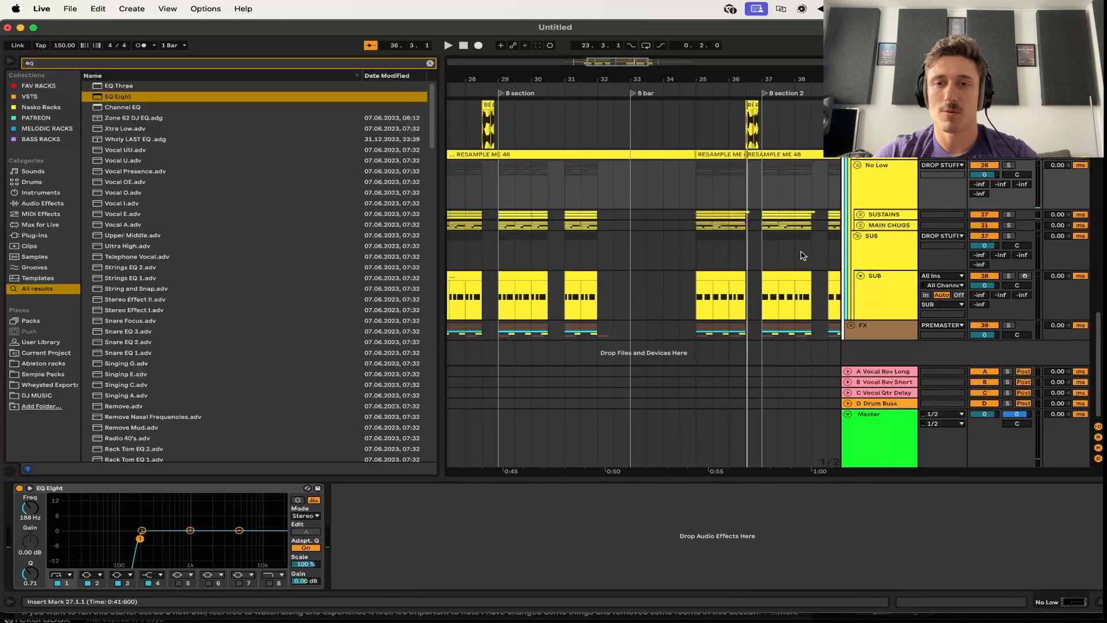
click(875, 226)
key(space)
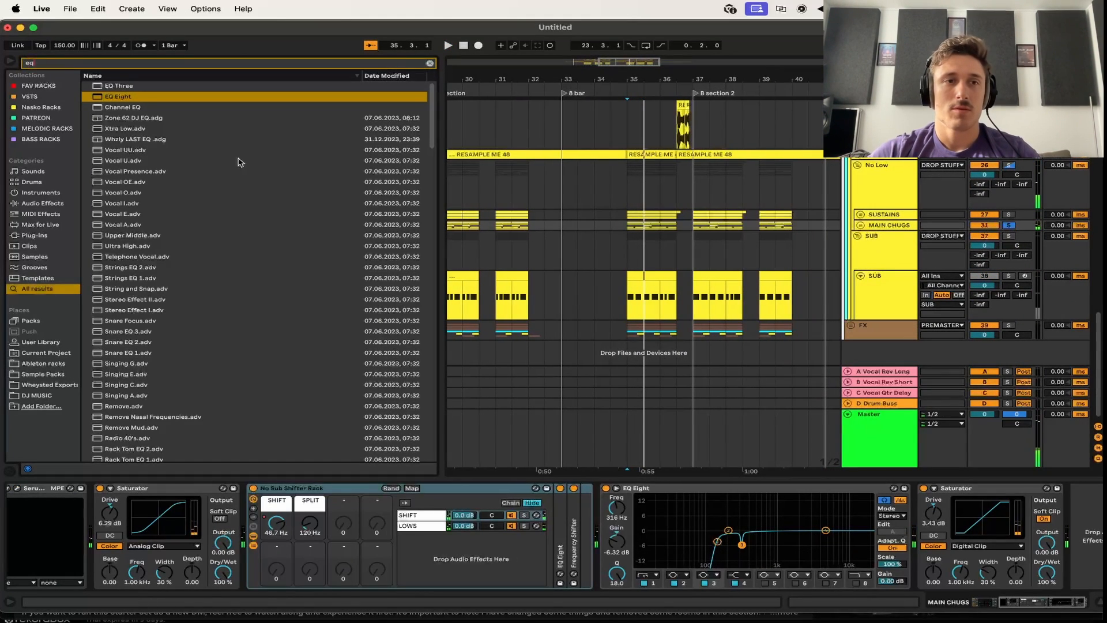
Add an EQ Eight to the end of the MAIN CHUGS chain and place a band at 3.44 kHz while auditioning with SPAN open
double_click(150, 94)
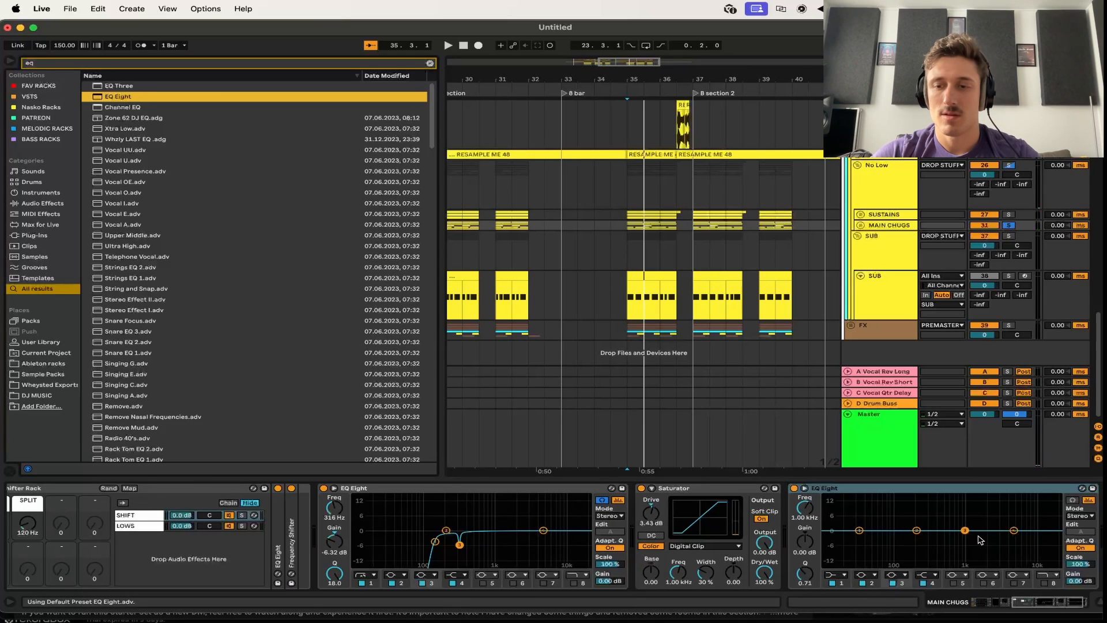
key(super+alt+p)
key(space)
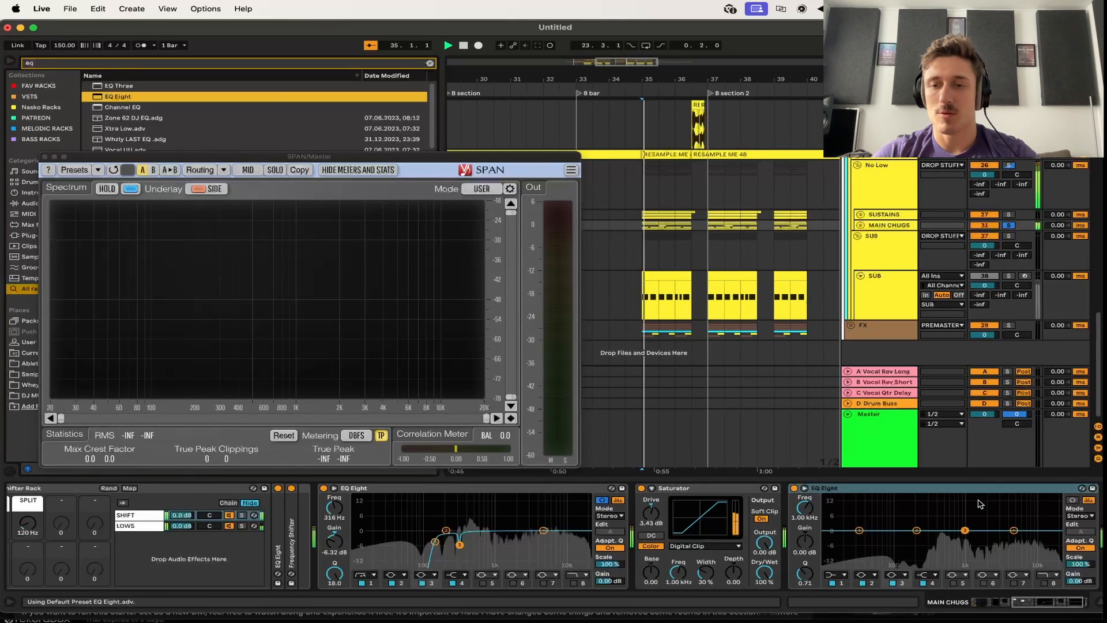
drag(965, 530, 1002, 530)
key(space)
key(space)
key(space)
key(space)
key(space)
key(space)
key(space)
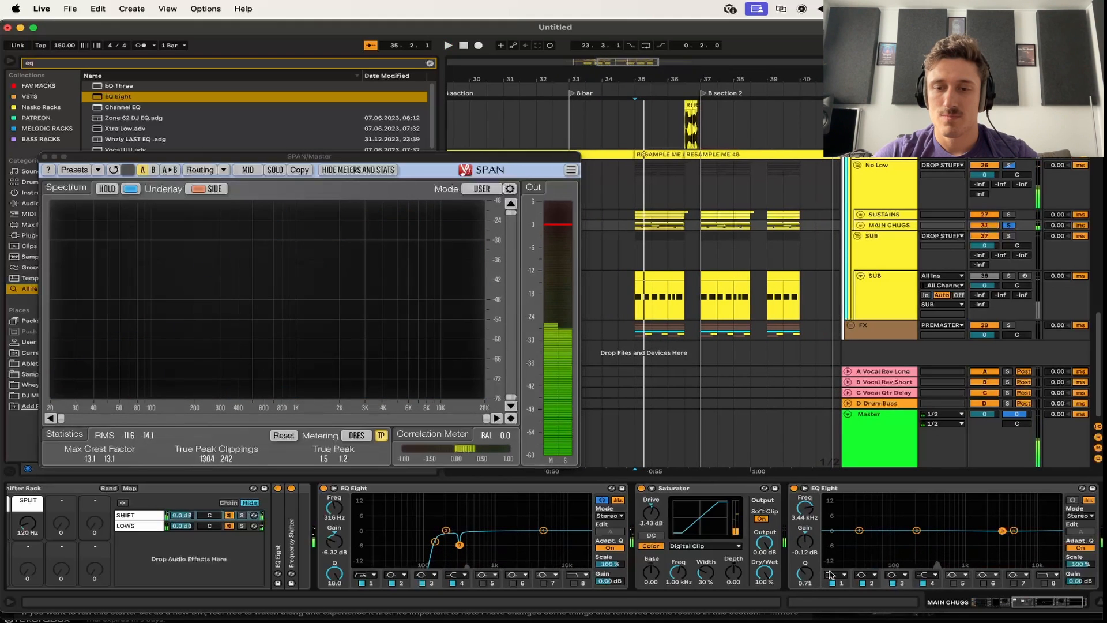
Enable a low-cut band at 225 Hz, Q 0.71, in the last EQ Eight of MAIN CHUGS and audition it
key(space)
drag(804, 508, 804, 478)
key(space)
key(space)
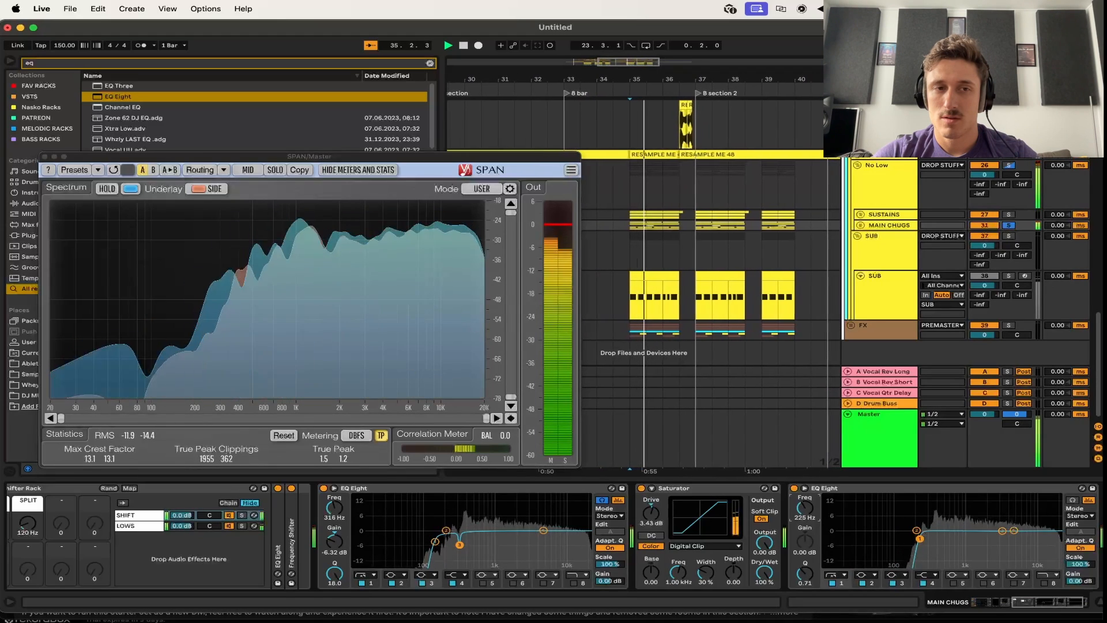
Slightly dip the upper-mid band of the last MAIN CHUGS EQ Eight and set a high band to -2.85 dB at 11.1 kHz while auditioning
key(space)
key(space)
key(space)
key(space)
key(space)
key(space)
key(space)
key(space)
key(space)
click(1002, 530)
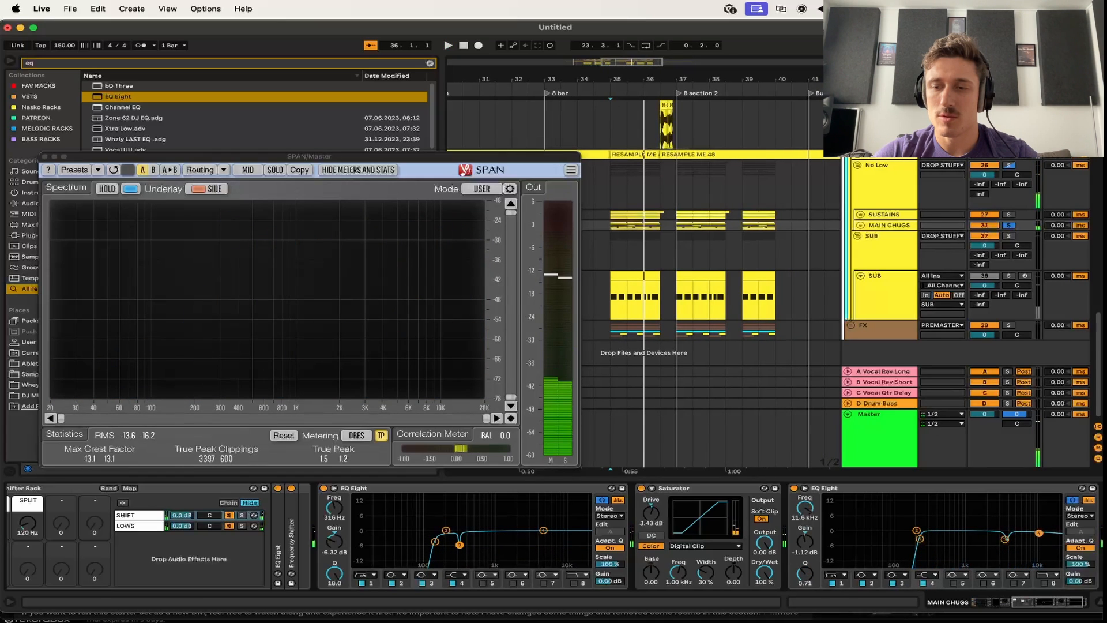
key(space)
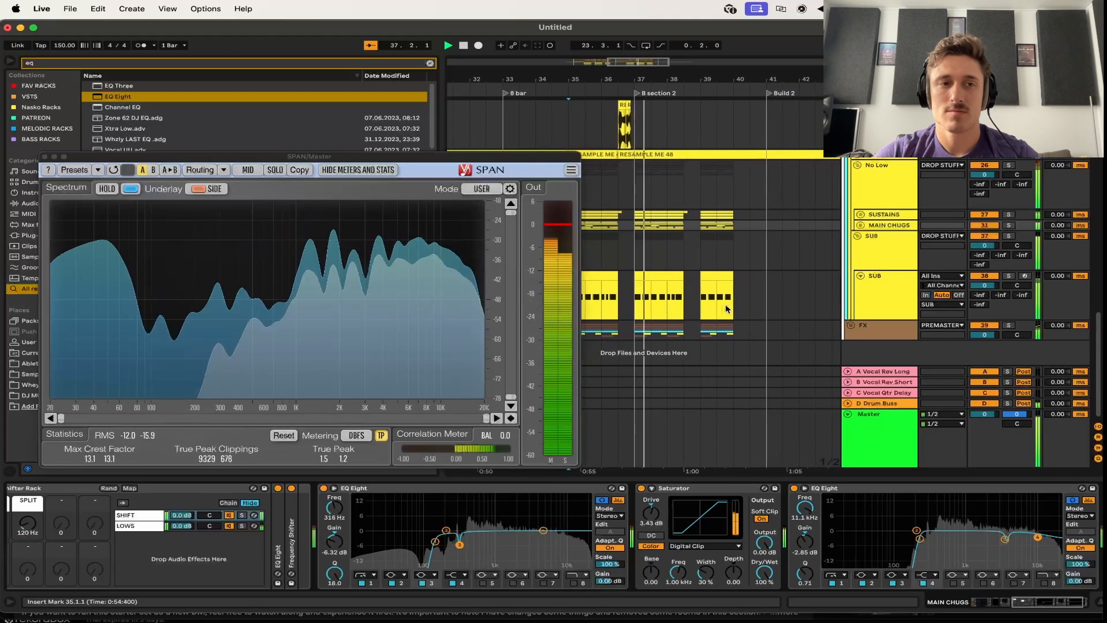
Audition the full drop with MAIN CHUGS unsoloed, hold SPAN's spectrum for inspection and close SPAN
key(space)
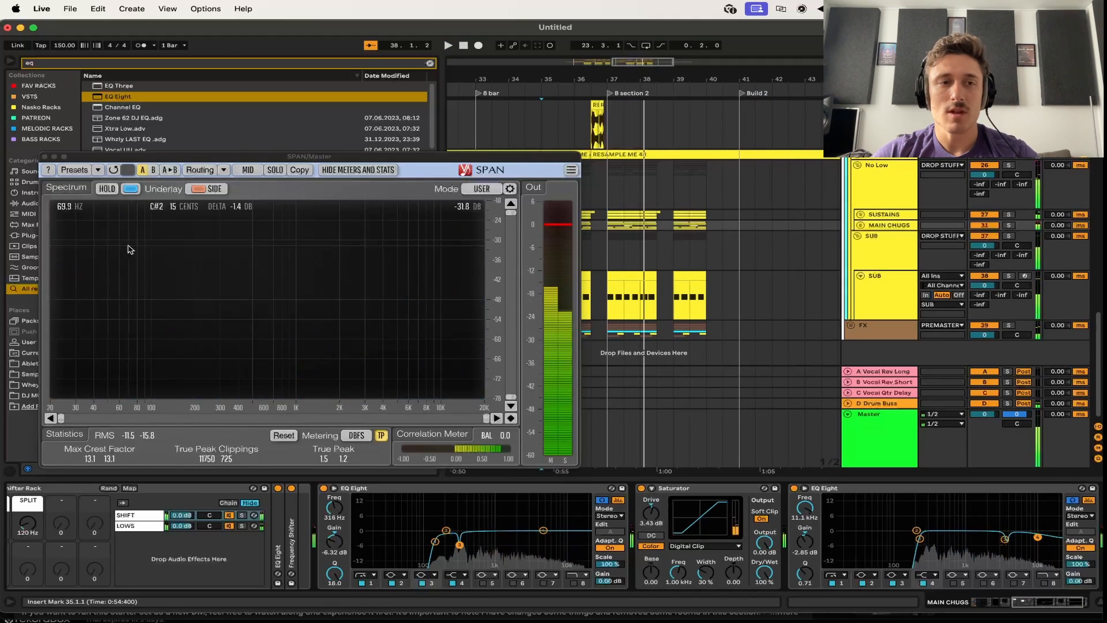
key(space)
click(108, 189)
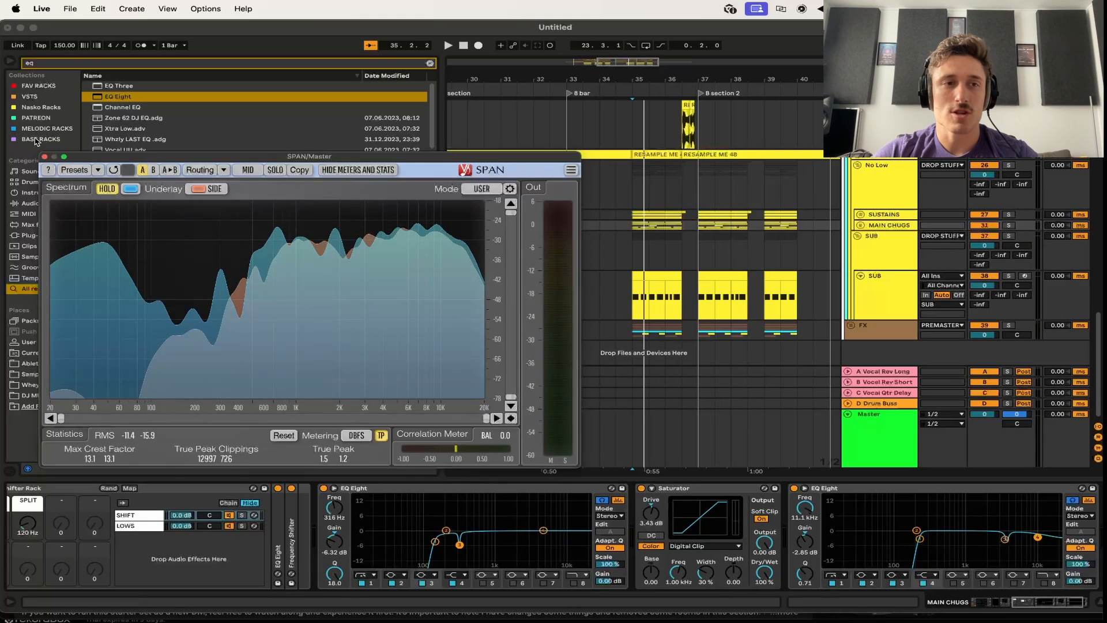
click(44, 157)
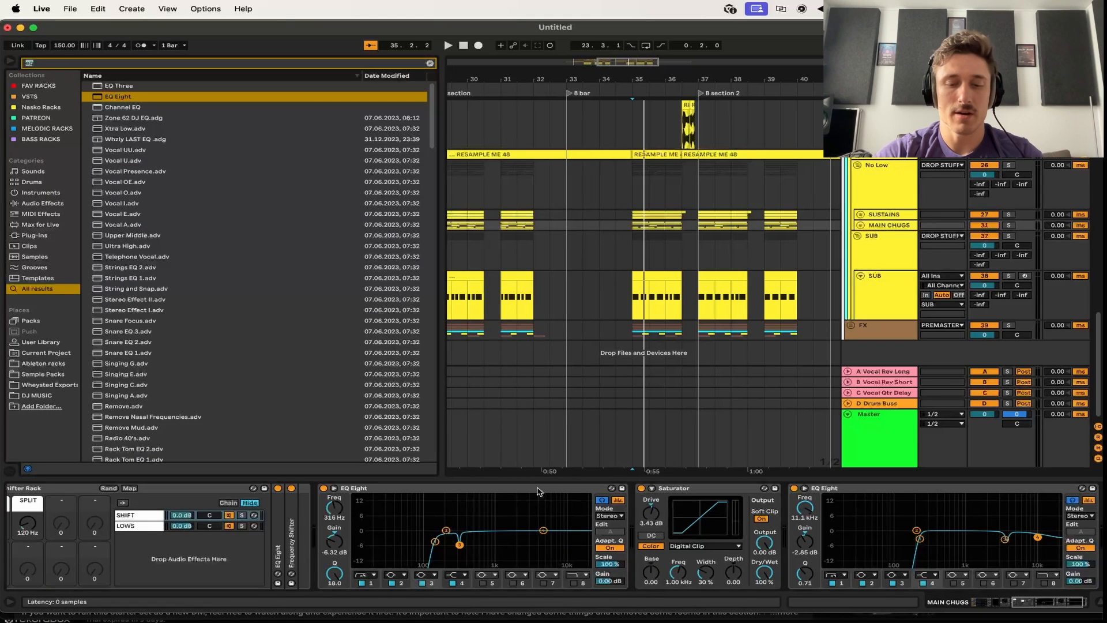
Insert a Utility between the EQ Eight and Saturator of MAIN CHUGS and set its width to 82% while checking SPAN
text(uti)
drag(107, 86, 646, 518)
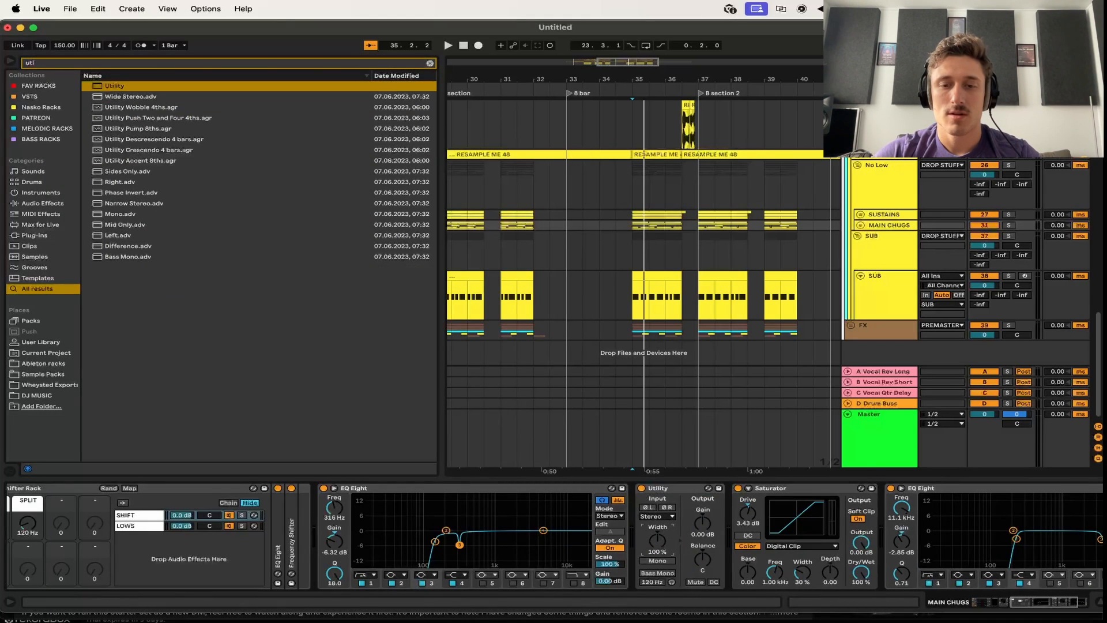
key(alt+super+p)
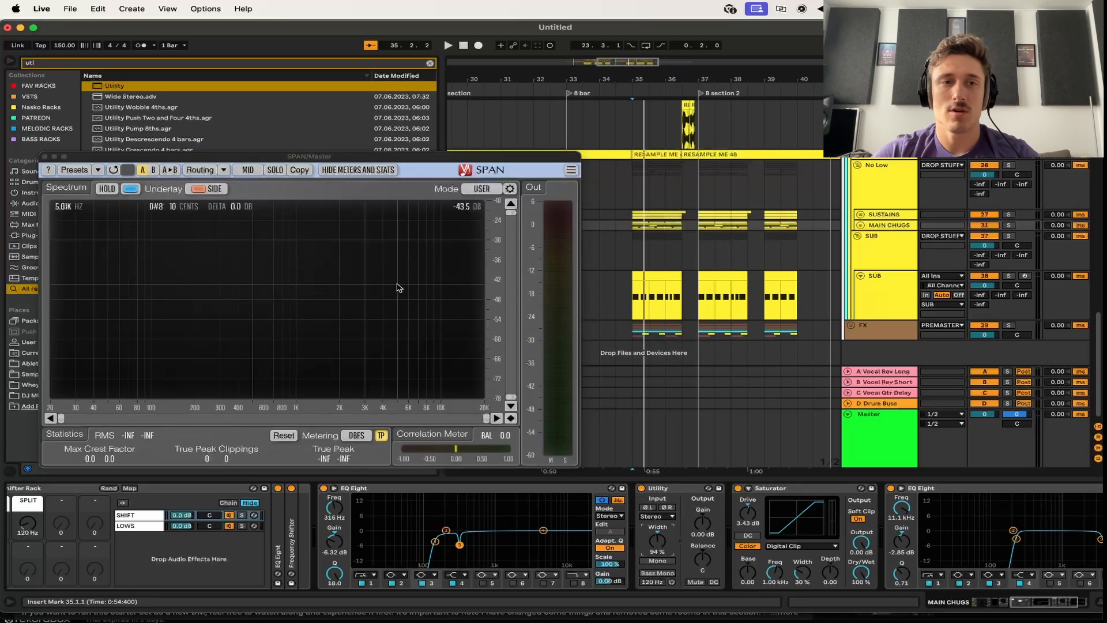
key(space)
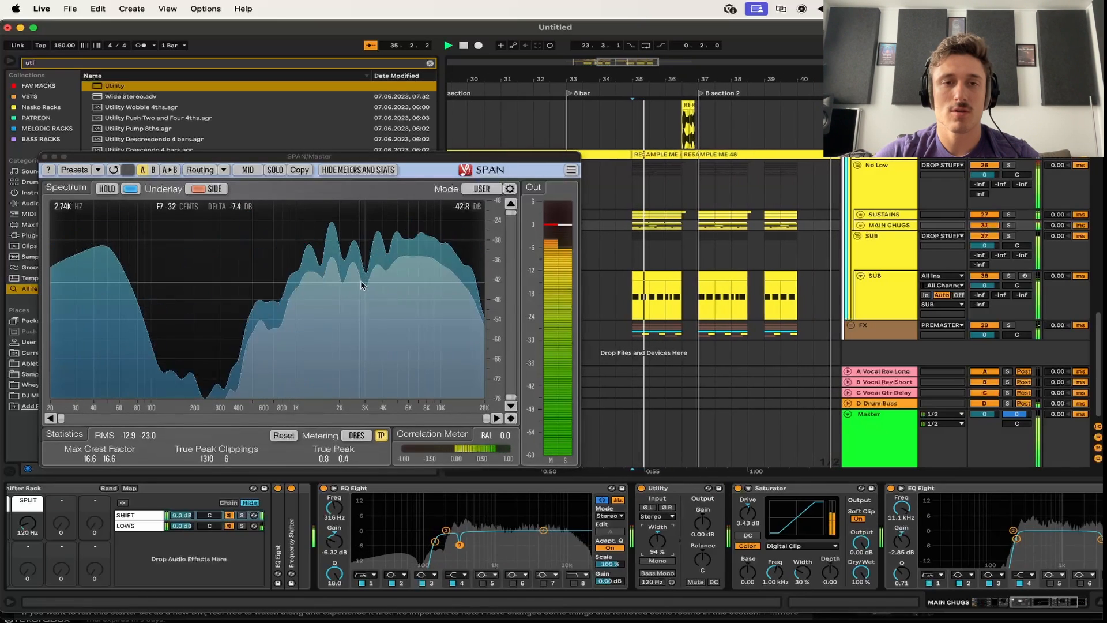
key(space)
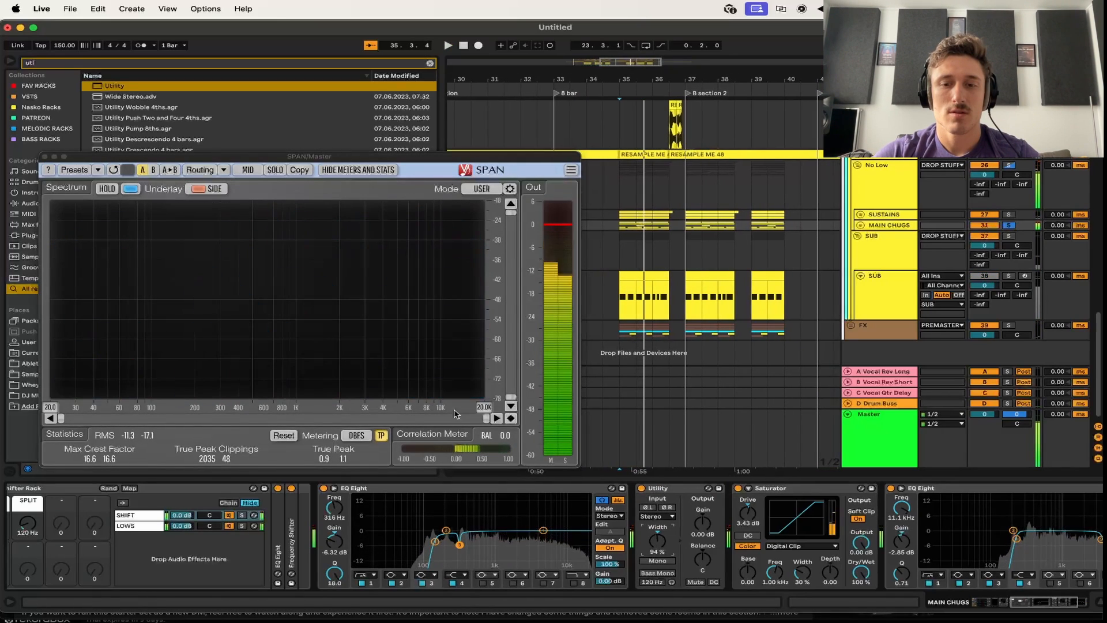
key(space)
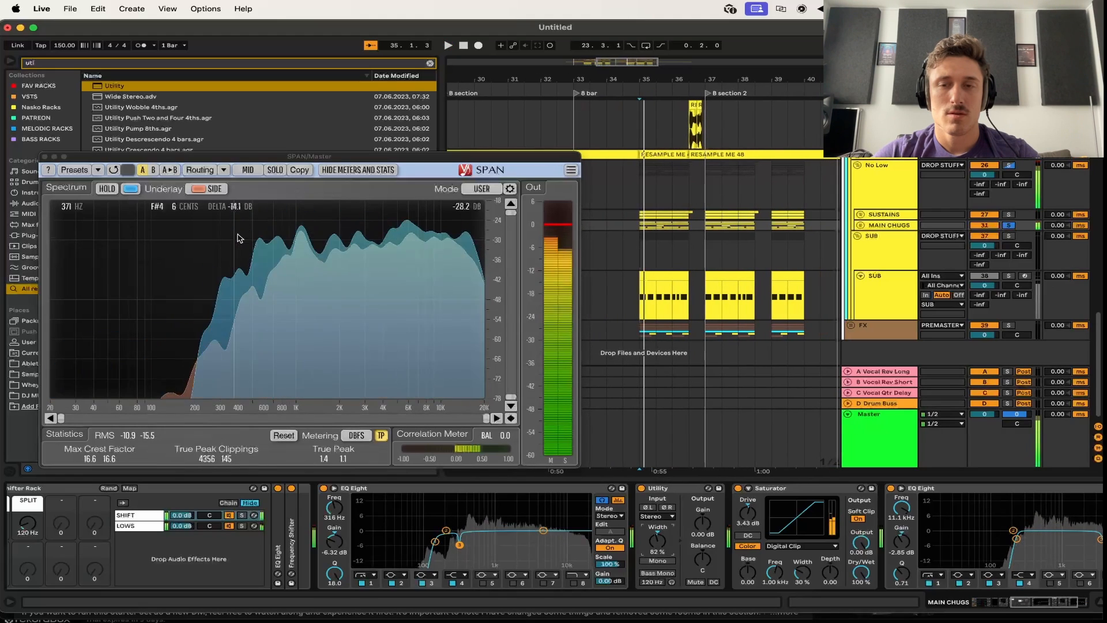
key(space)
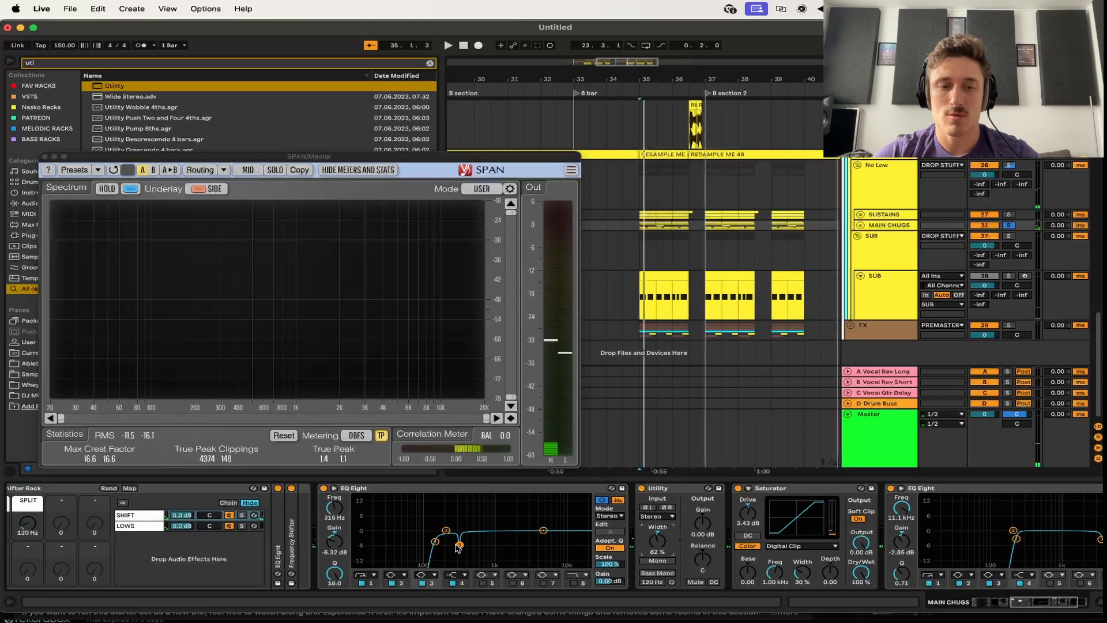
Add a dip of about 5 dB at 375 Hz, Q 2.49, in the last MAIN CHUGS EQ Eight while auditioning it
scroll(724, 549, right, 4)
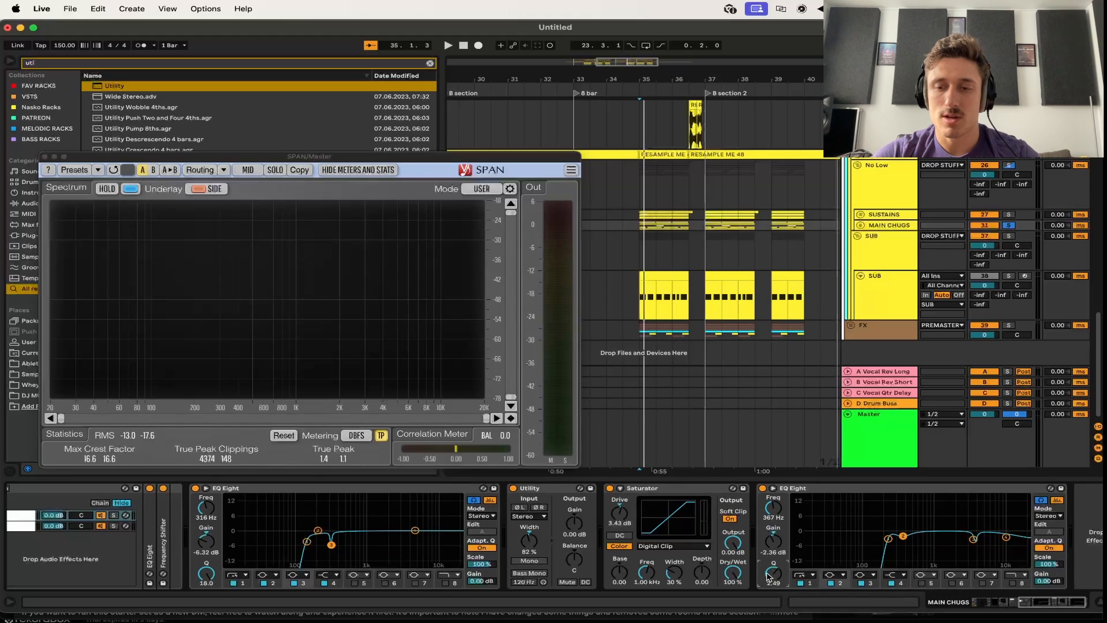
key(space)
drag(773, 541, 773, 550)
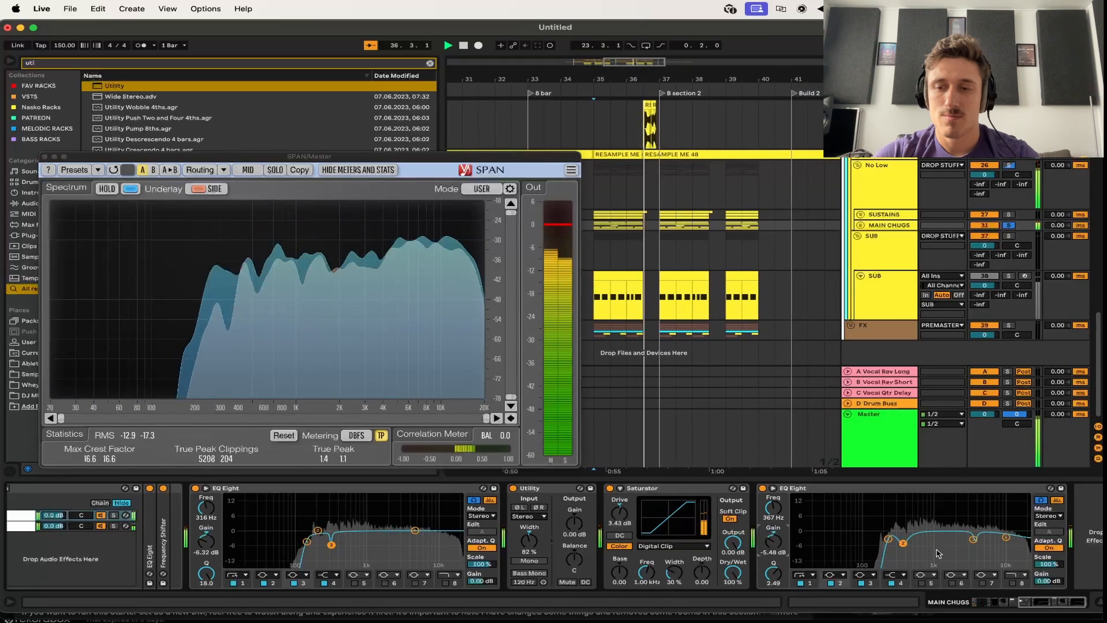
key(space)
key(space)
drag(903, 543, 903, 542)
Unsolo MAIN CHUGS, compare its last EQ Eight bypassed and active in the full drop, and close SPAN
key(s)
key(space)
key(space)
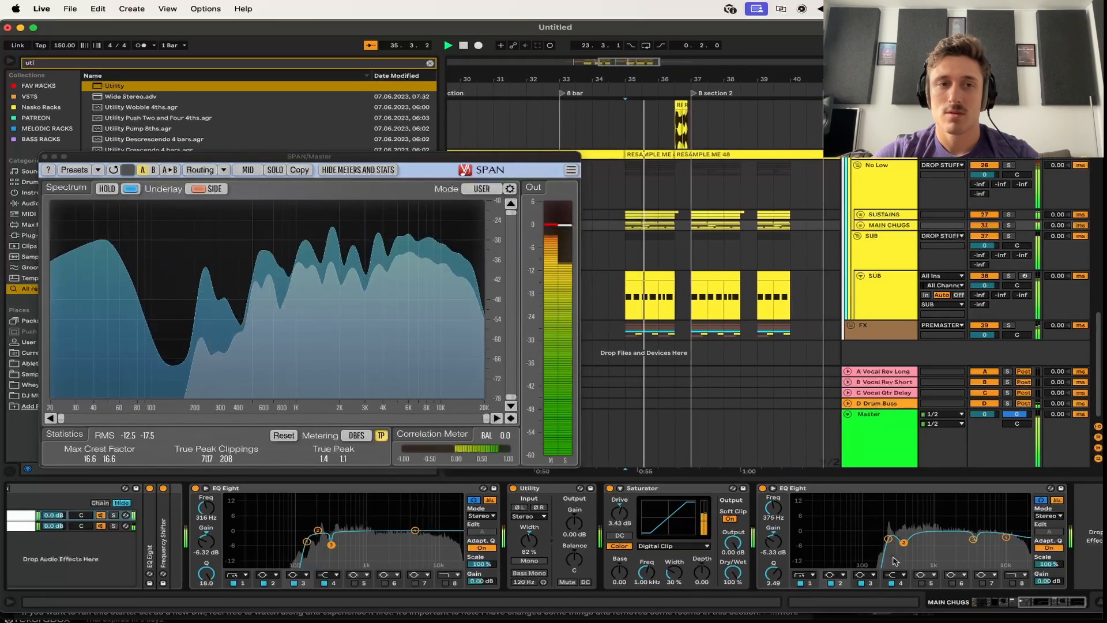
click(762, 488)
key(space)
key(space)
click(762, 489)
click(43, 157)
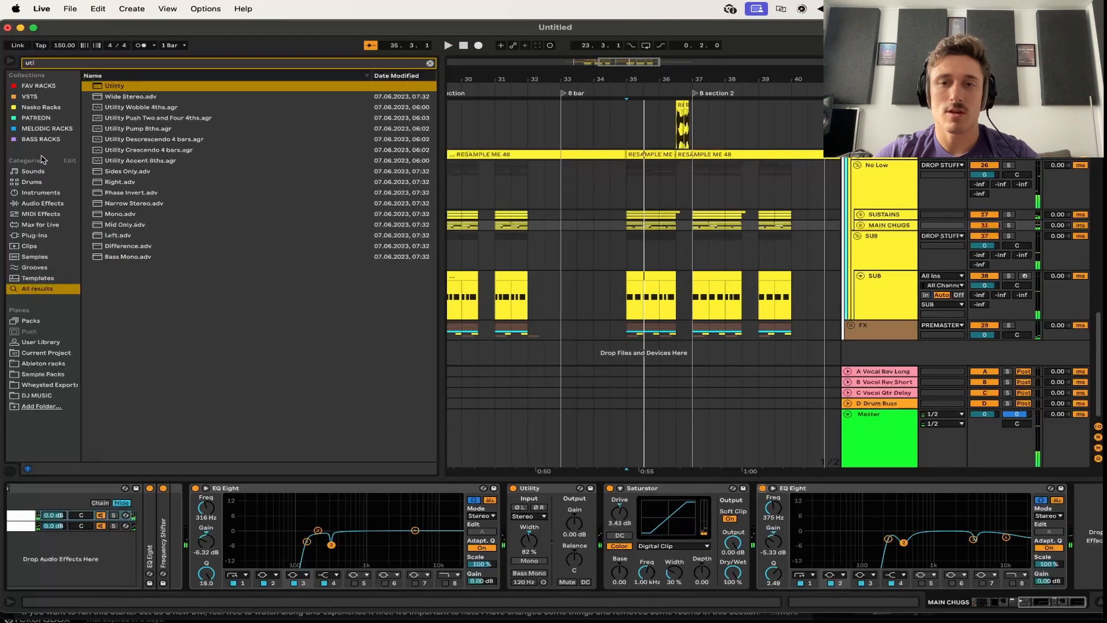
Solo the FX group and audition it from bar 35.1.1 with SPAN open
click(896, 338)
key(s)
key(space)
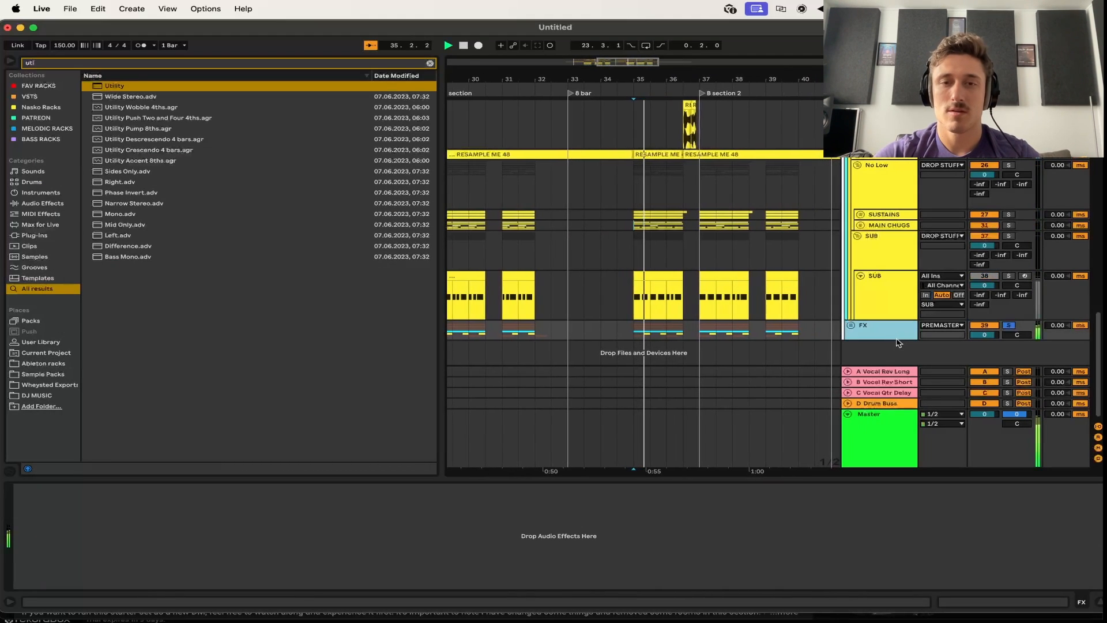
key(super+alt+p)
key(space)
key(space)
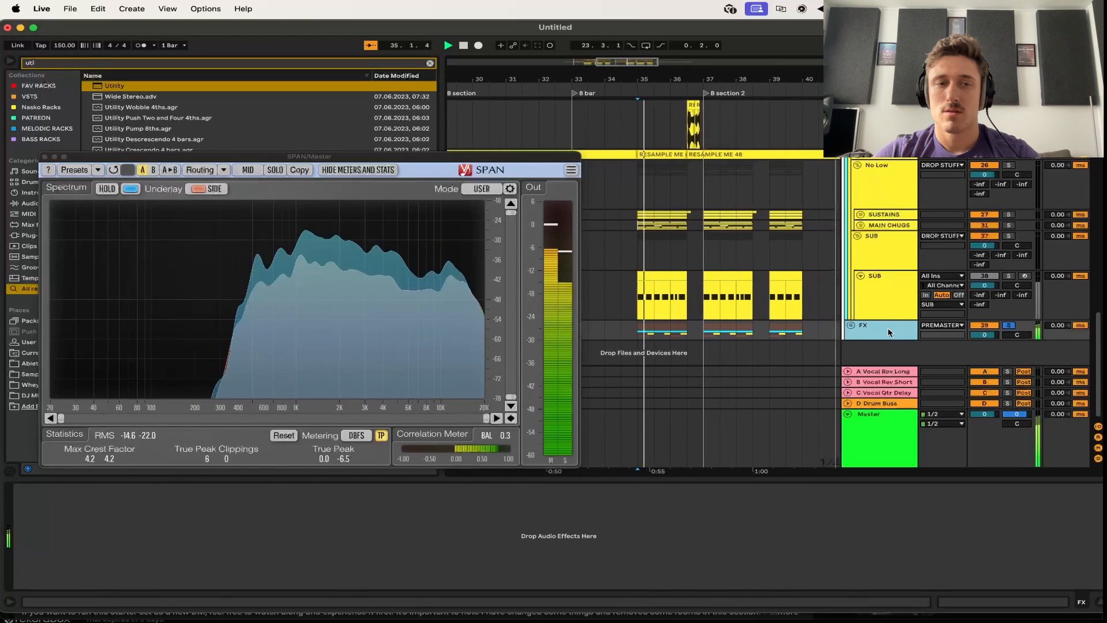
key(space)
Unfold the FX group, close SPAN and add a Utility to the end of the Drop Fx chain with its width at 120%
key(super+f)
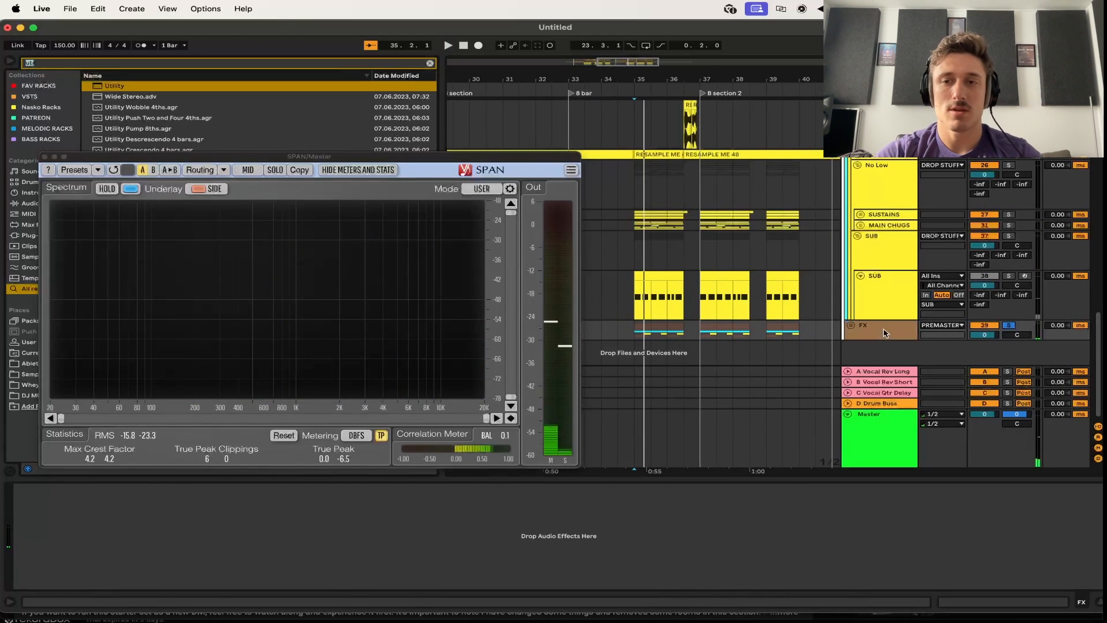
click(851, 326)
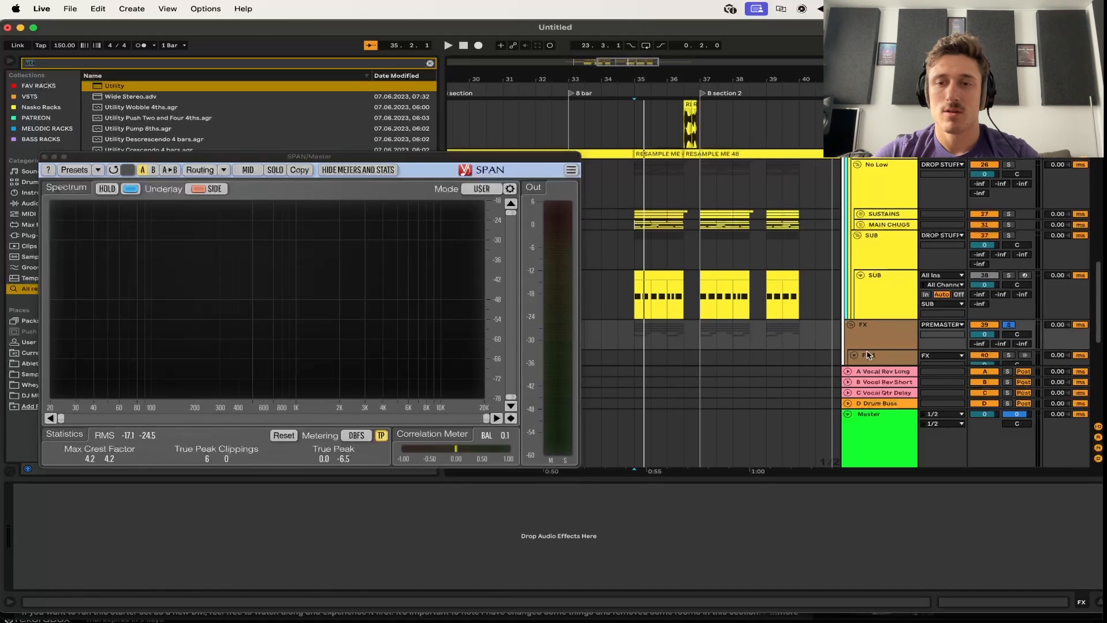
click(851, 326)
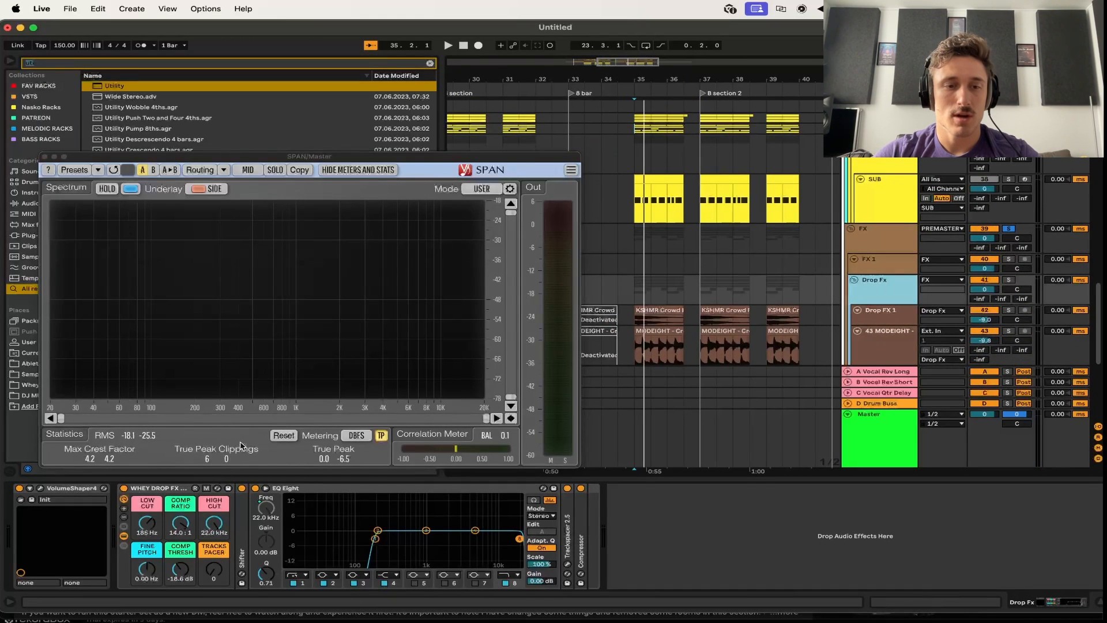
click(45, 157)
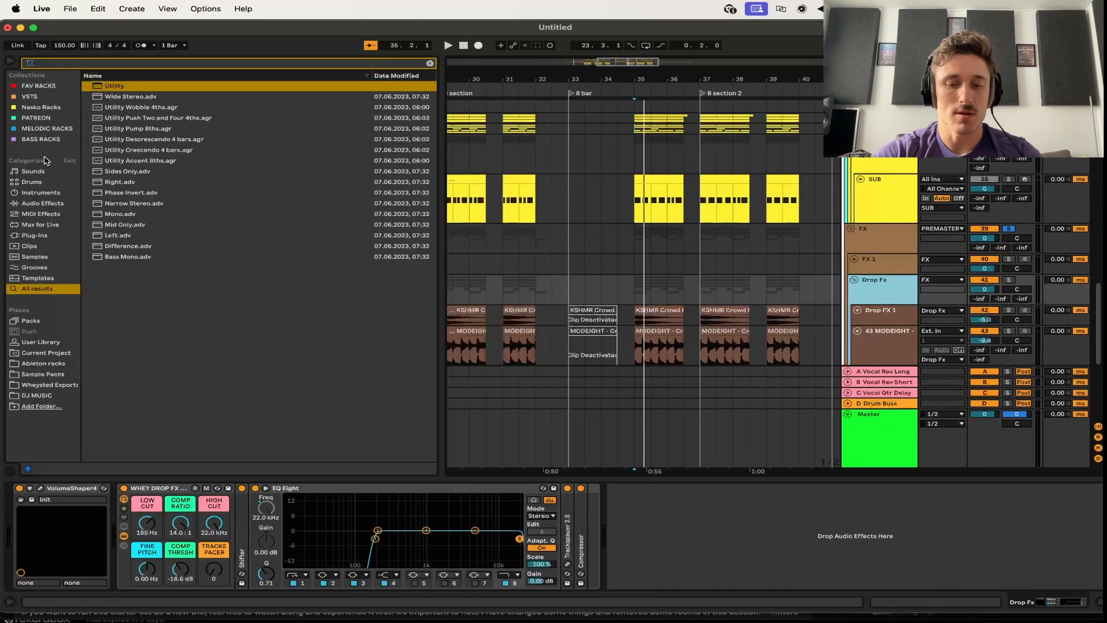
click(34, 62)
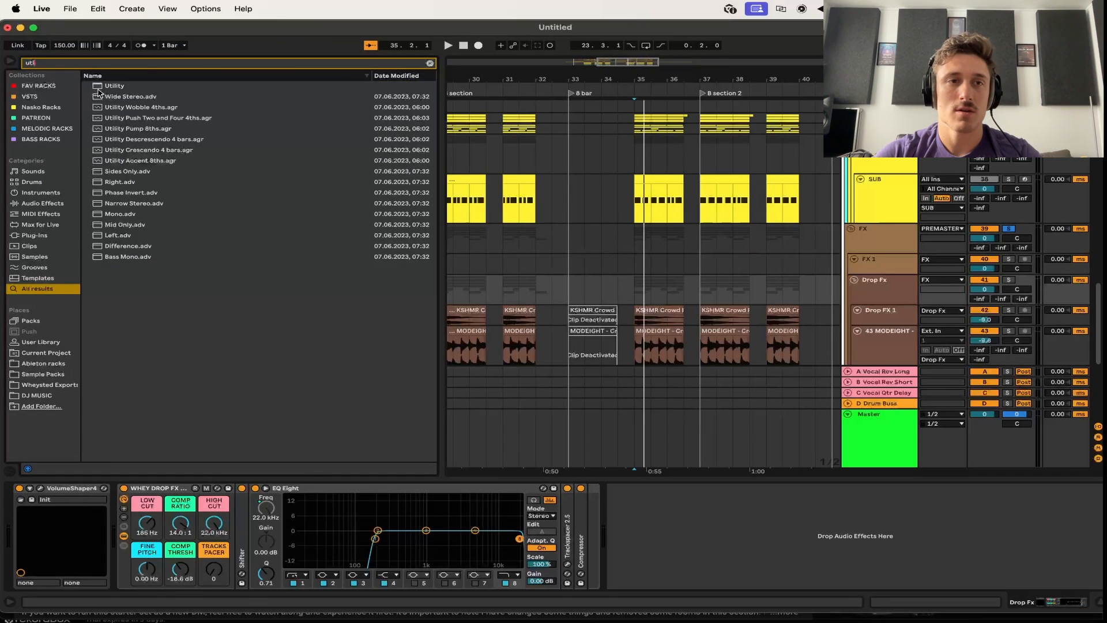
key(Down)
key(Return)
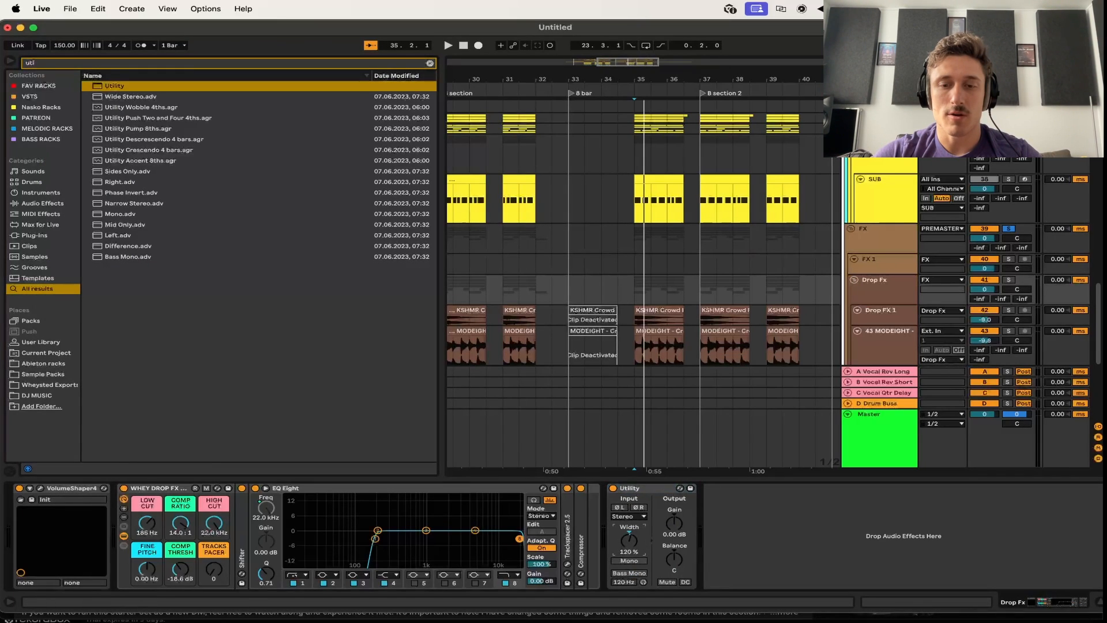
Raise the Drop Fx Utility width to 127% and lower the FX group volume to about -2.6 dB while auditioning
key(super+alt+p)
key(space)
key(space)
click(984, 238)
drag(984, 238, 985, 248)
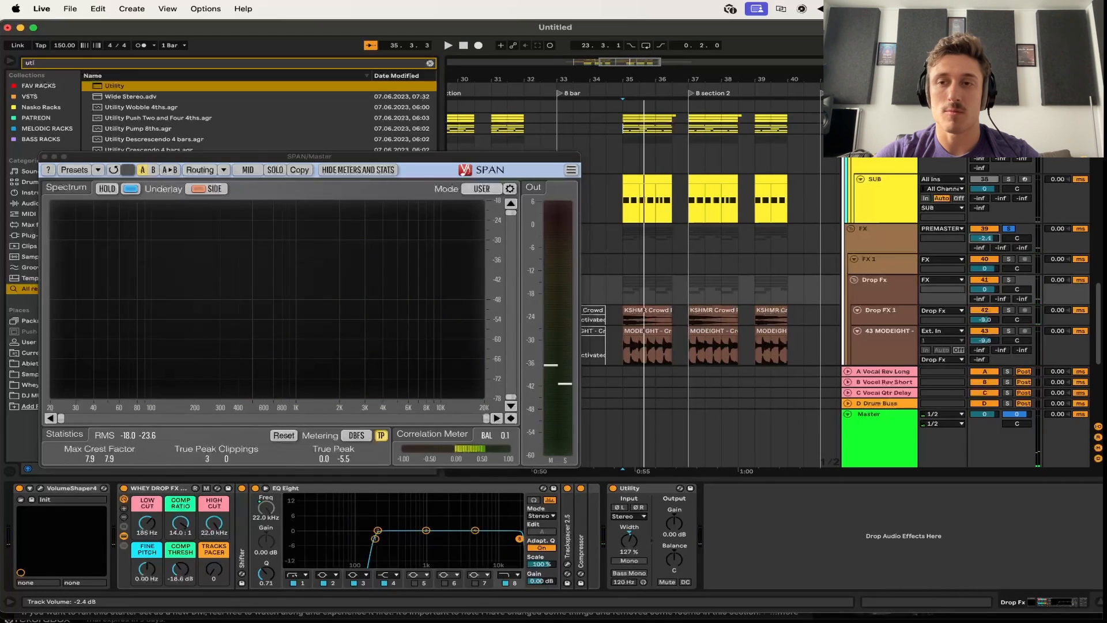
key(space)
drag(986, 244, 986, 243)
key(space)
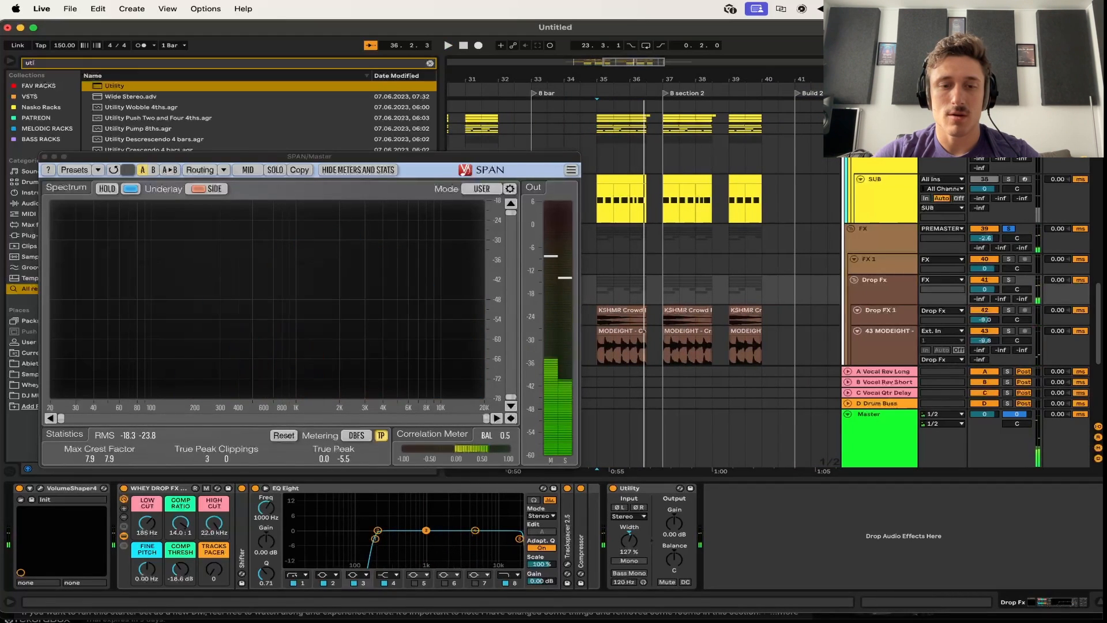
Dip the Drop Fx EQ Eight by 4.59 dB at 958 Hz, Q 0.71, and audition Drop Fx soloed
key(space)
drag(449, 537, 424, 541)
key(space)
key(space)
key(space)
key(space)
key(space)
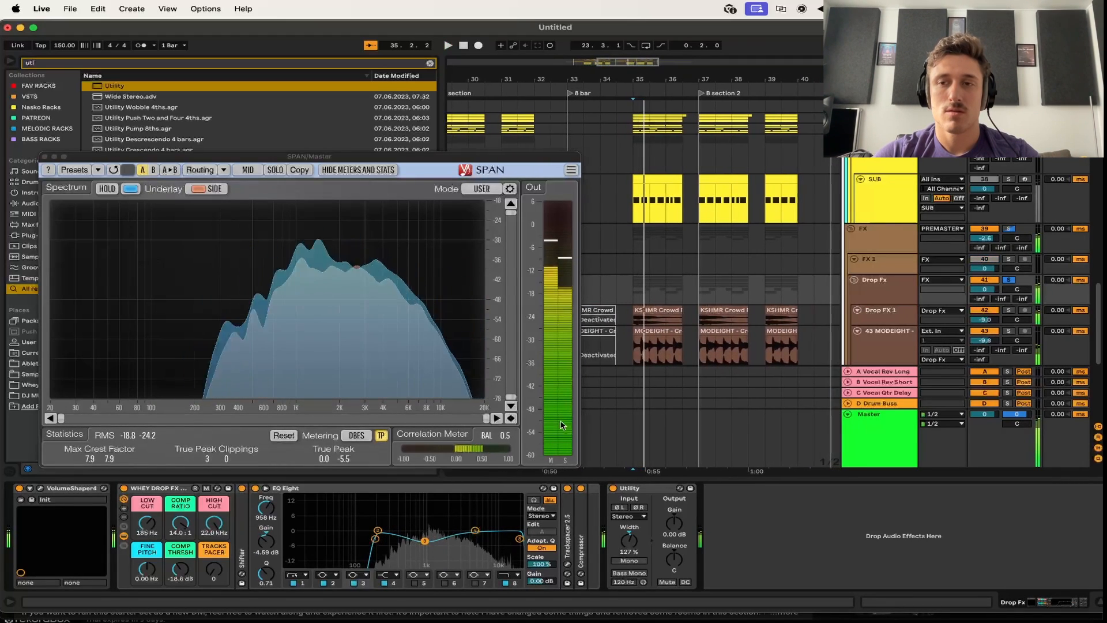
Unsolo the FX group, set its volume to -1.8 dB while the full drop plays, and close SPAN
click(1008, 229)
key(space)
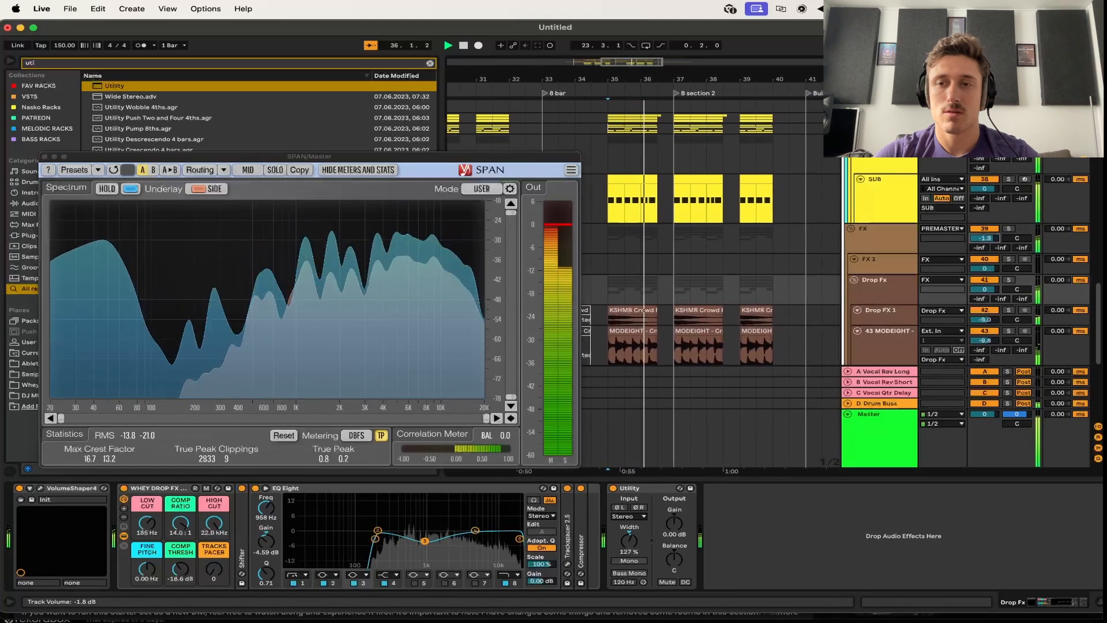
click(45, 156)
Inspect the Master device chain and bring the Drums group into view
scroll(852, 417, down, 2)
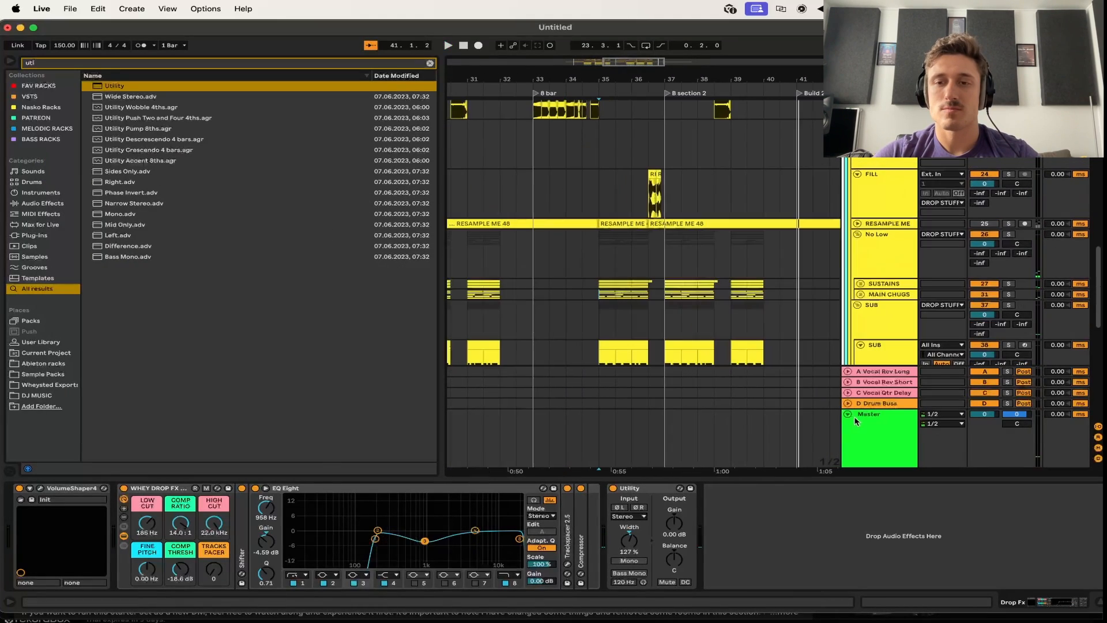
click(853, 416)
scroll(708, 372, up, 10)
scroll(712, 369, left, 5)
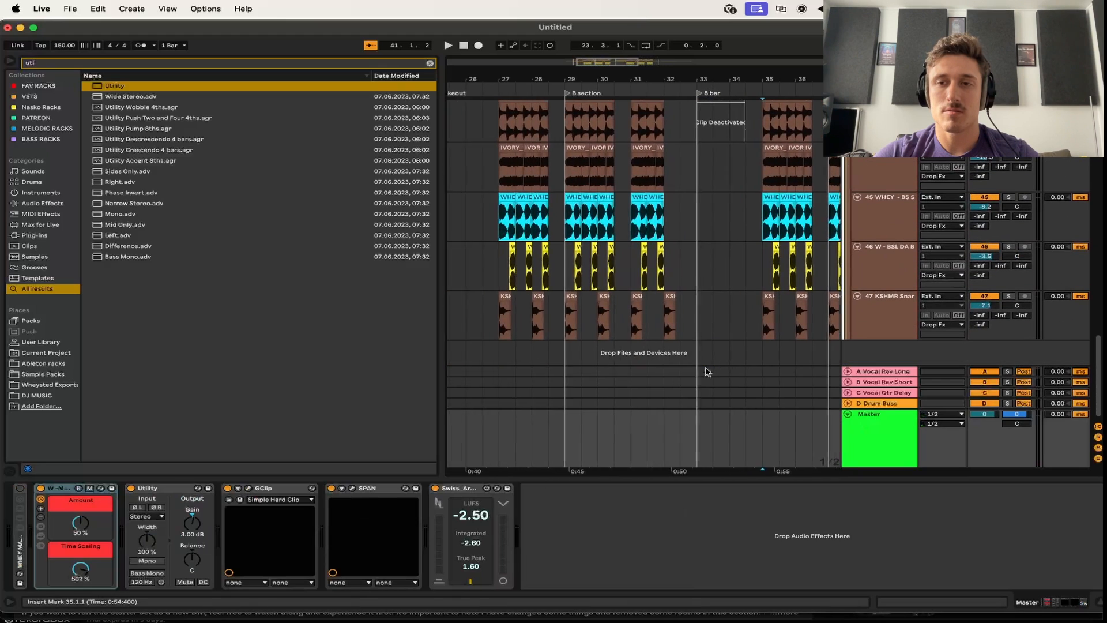
scroll(853, 295, up, 5)
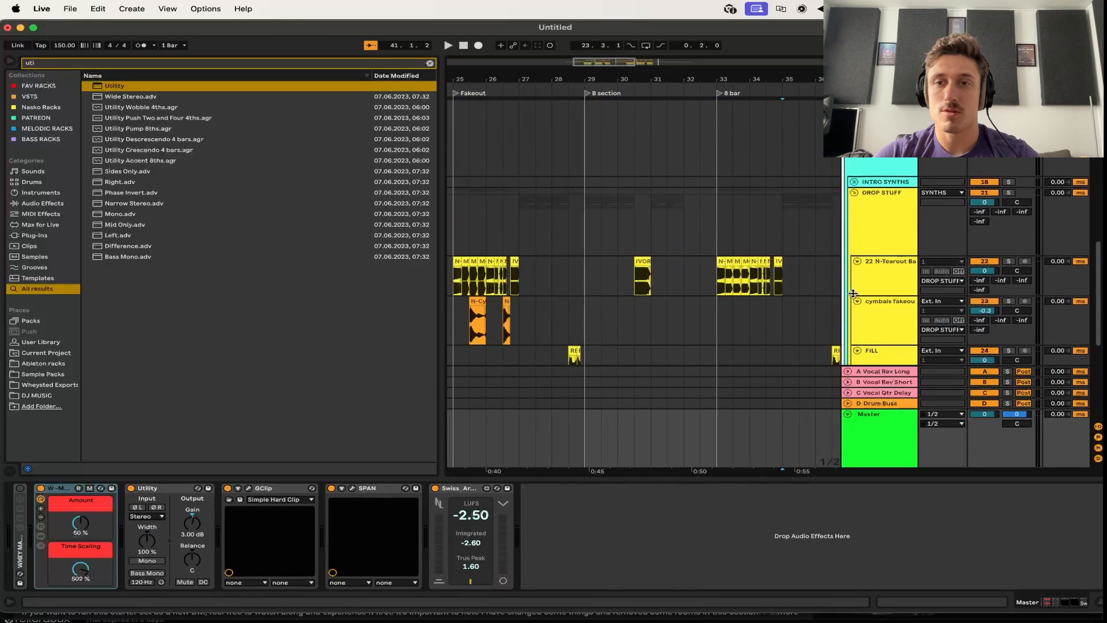
scroll(853, 192, up, 10)
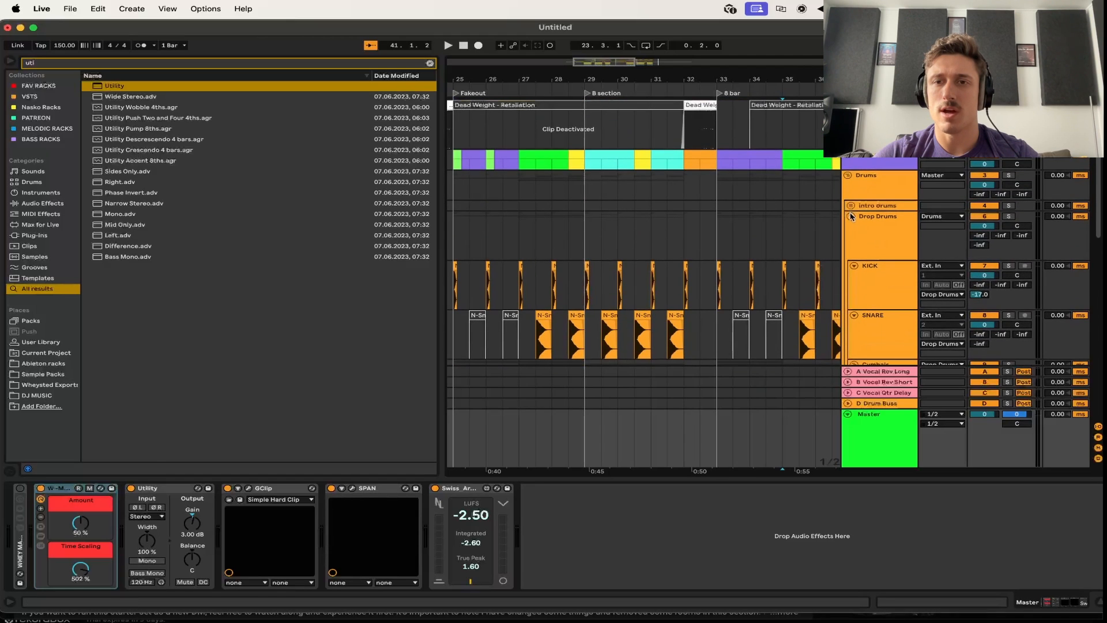
Collapse the Drop Drums group and bring the FX group at the end of the arrangement into view
click(850, 217)
scroll(726, 242, down, 1)
scroll(726, 242, down, 3)
scroll(747, 328, down, 4)
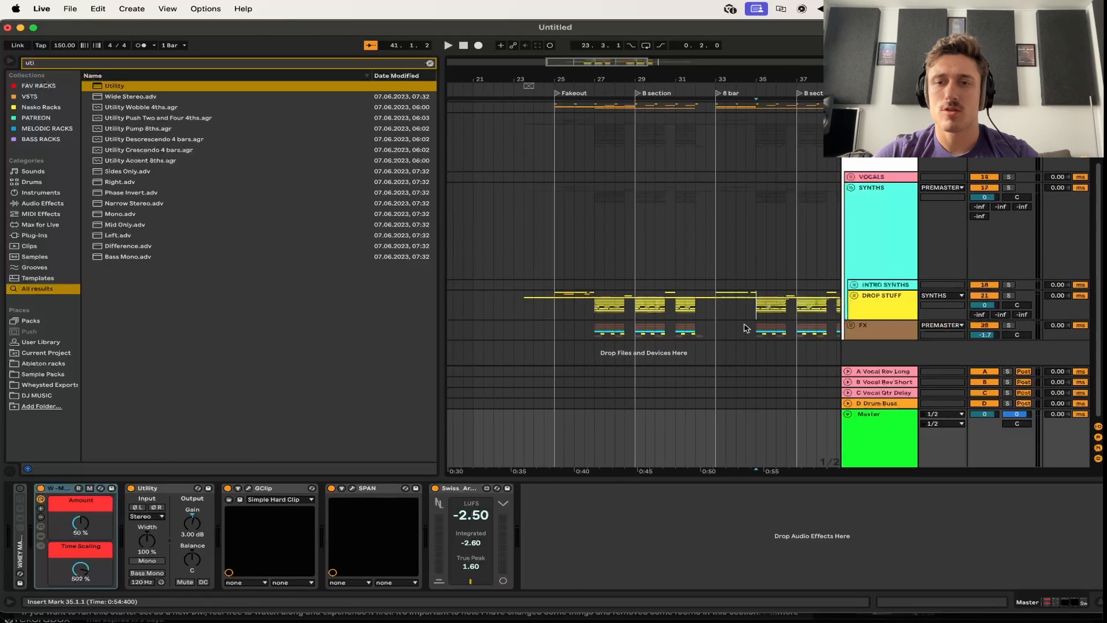
Insert an audio track below FX, set its input to Resampling, arm it and record the drop from 23.3.1
click(866, 348)
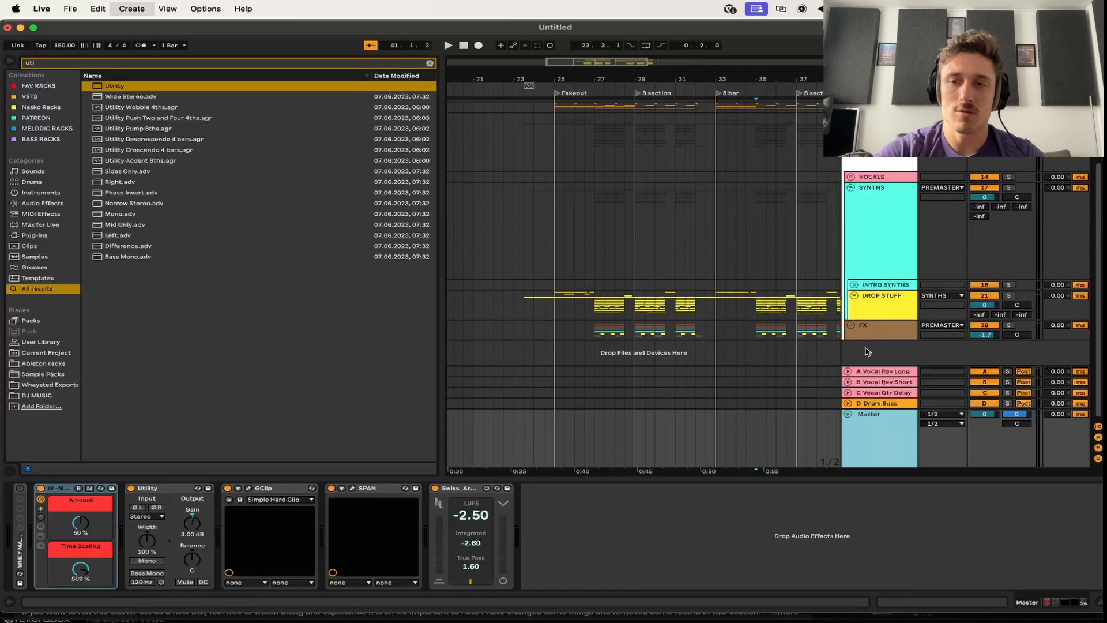
key(super+t)
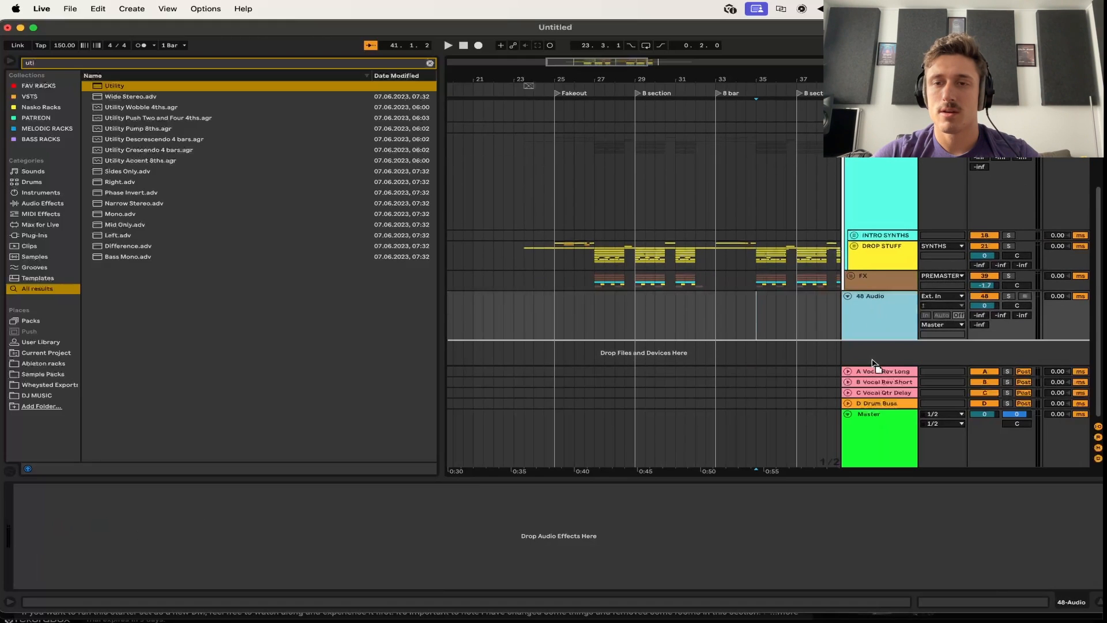
click(952, 298)
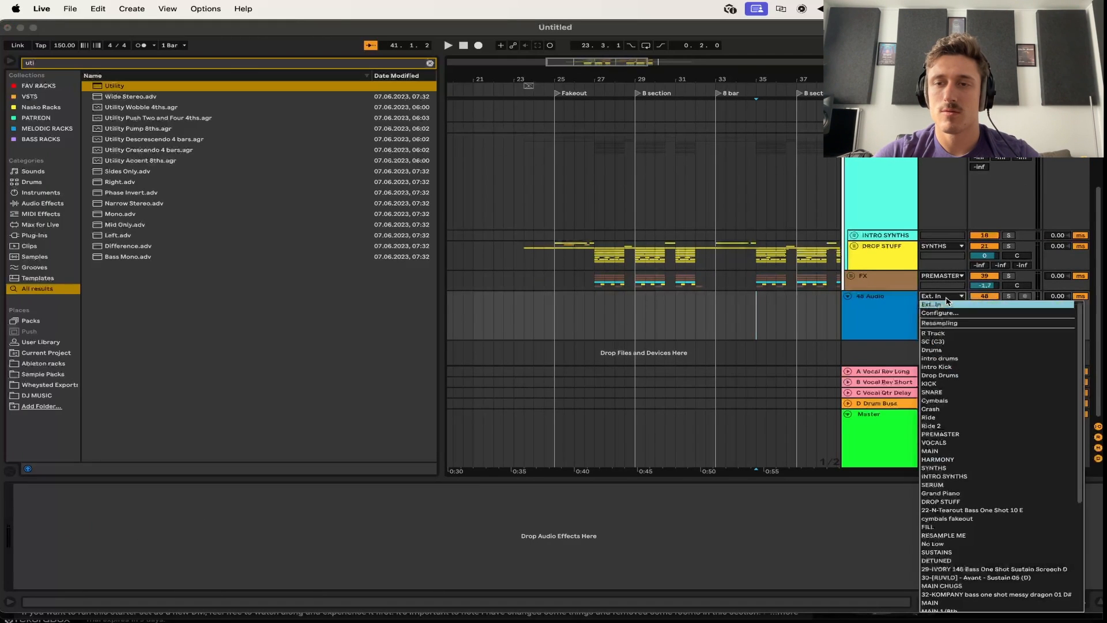
click(1018, 322)
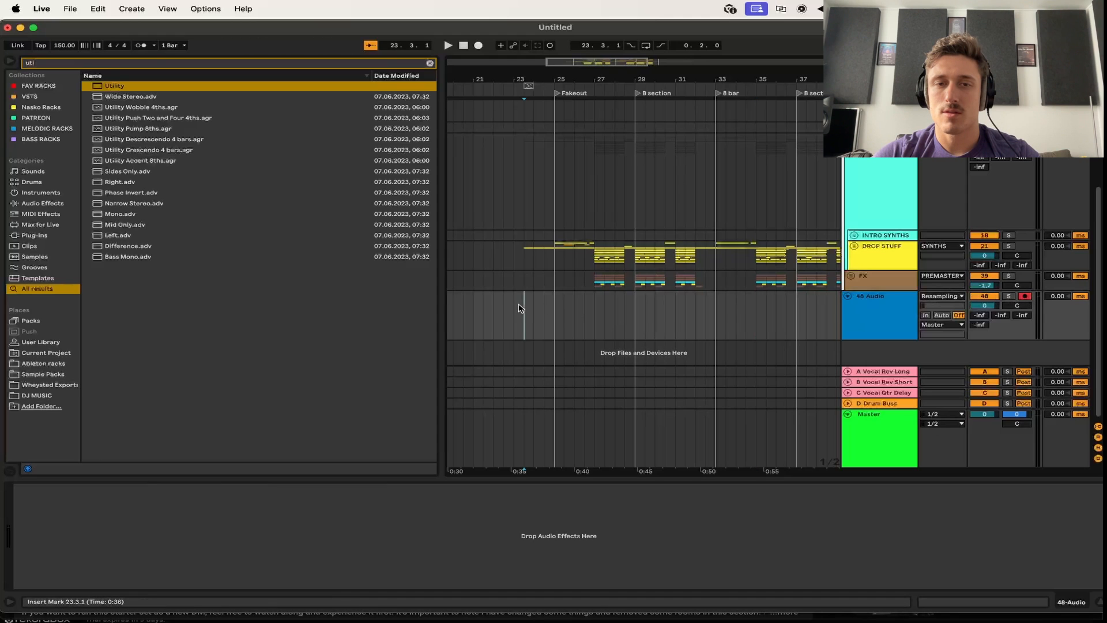
click(477, 46)
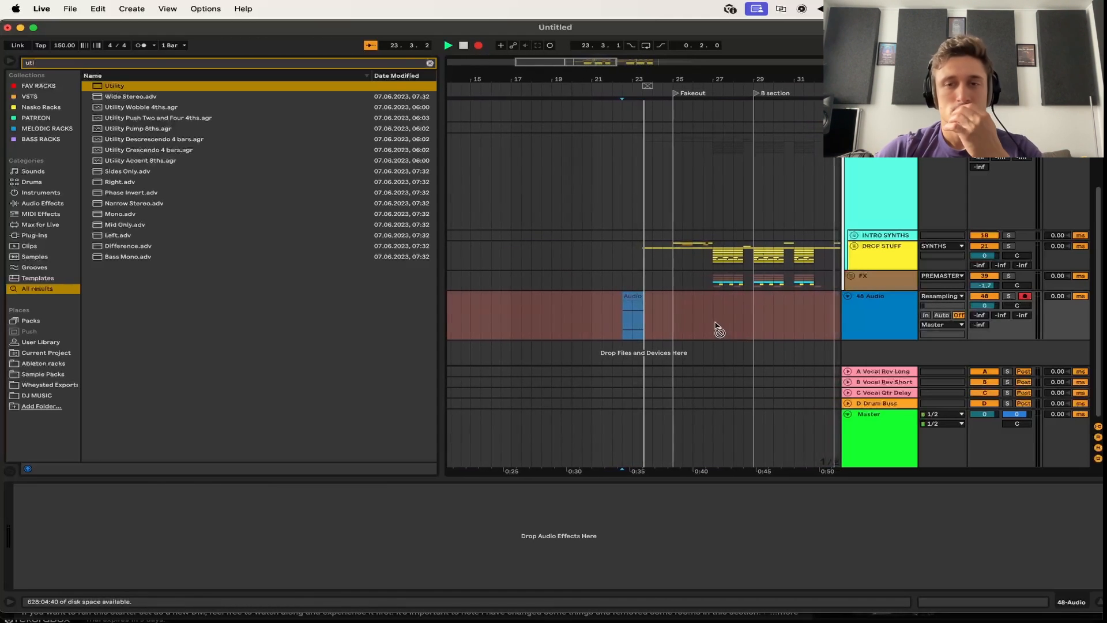
scroll(718, 327, up, 5)
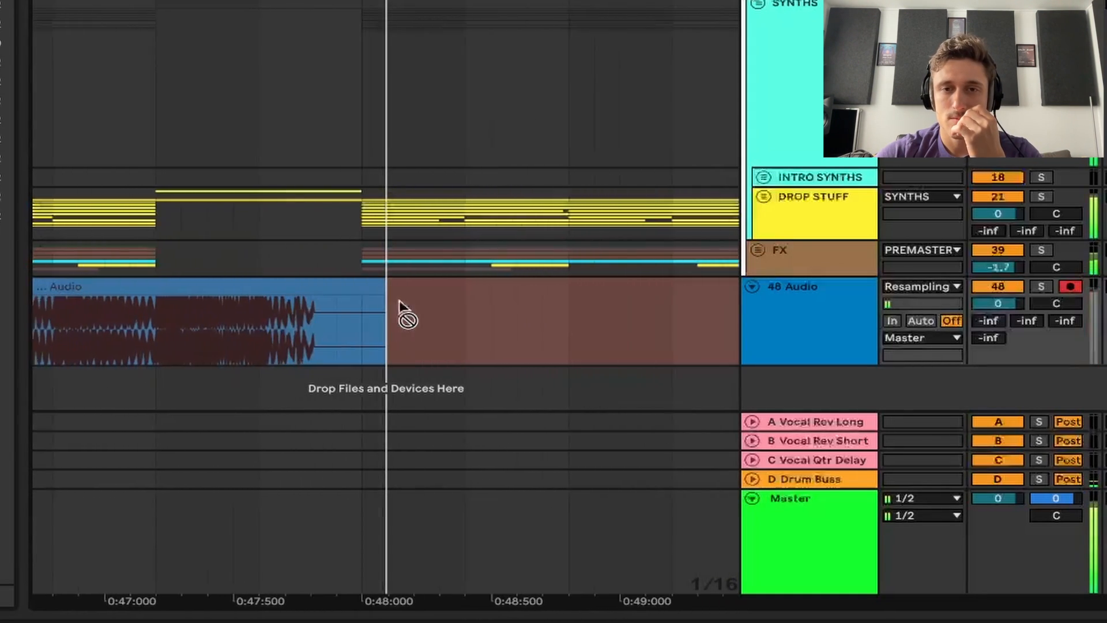
key(space)
Examine the resampled waveform at the start of the B section, from the opening kick into the following bass
scroll(166, 323, left, 8)
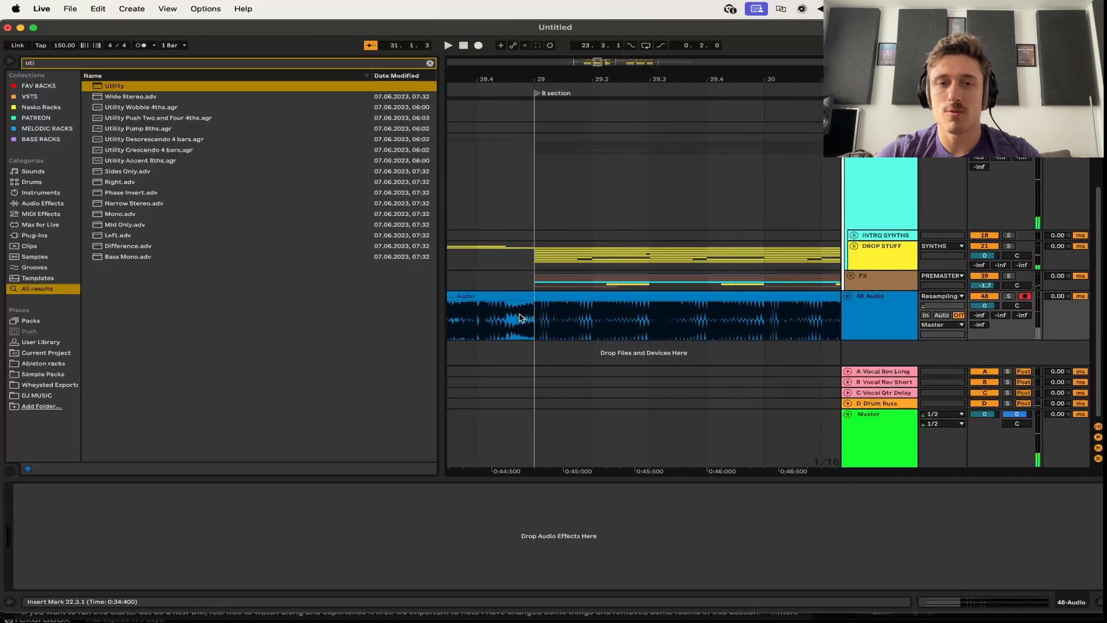
scroll(545, 328, up, 6)
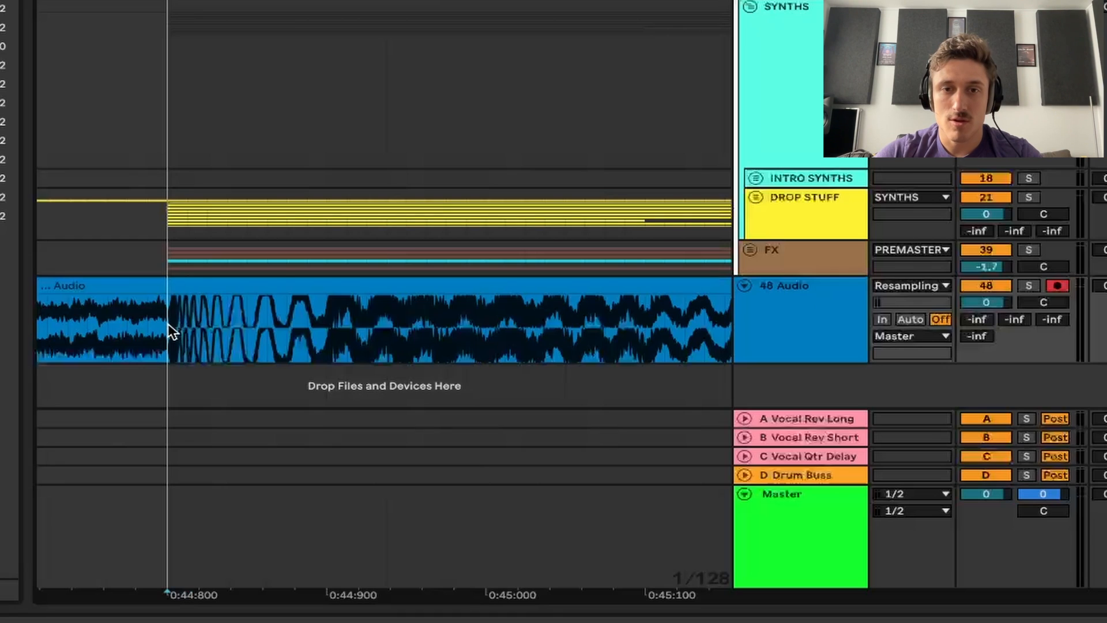
drag(167, 325, 291, 325)
drag(366, 326, 516, 332)
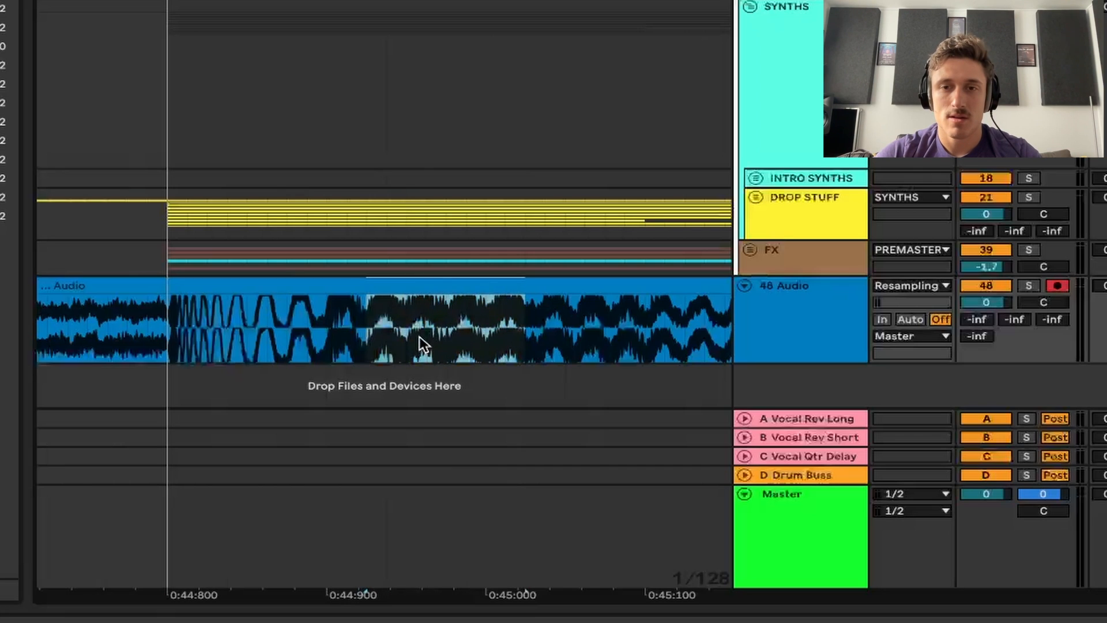
mouse_move(372, 331)
mouse_down()
mouse_move(173, 331)
mouse_move(291, 338)
mouse_up()
key(ctrl+z)
Examine the resampled waveform around 0:45.6 with the track enlarged, and remove the resampling track
scroll(292, 339, right, 10)
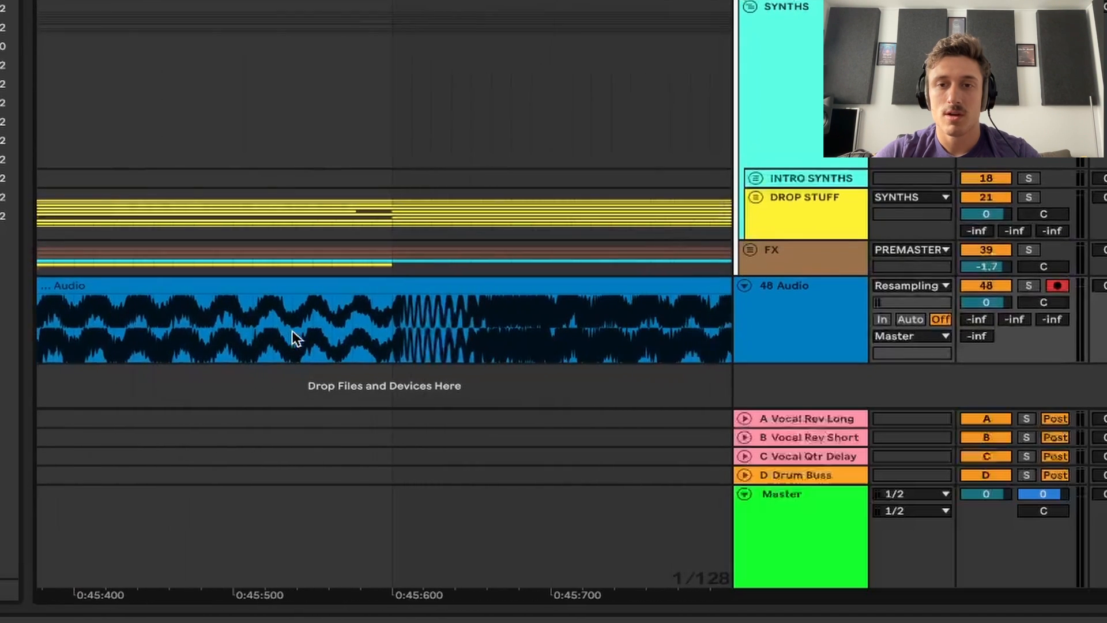
drag(386, 319, 459, 327)
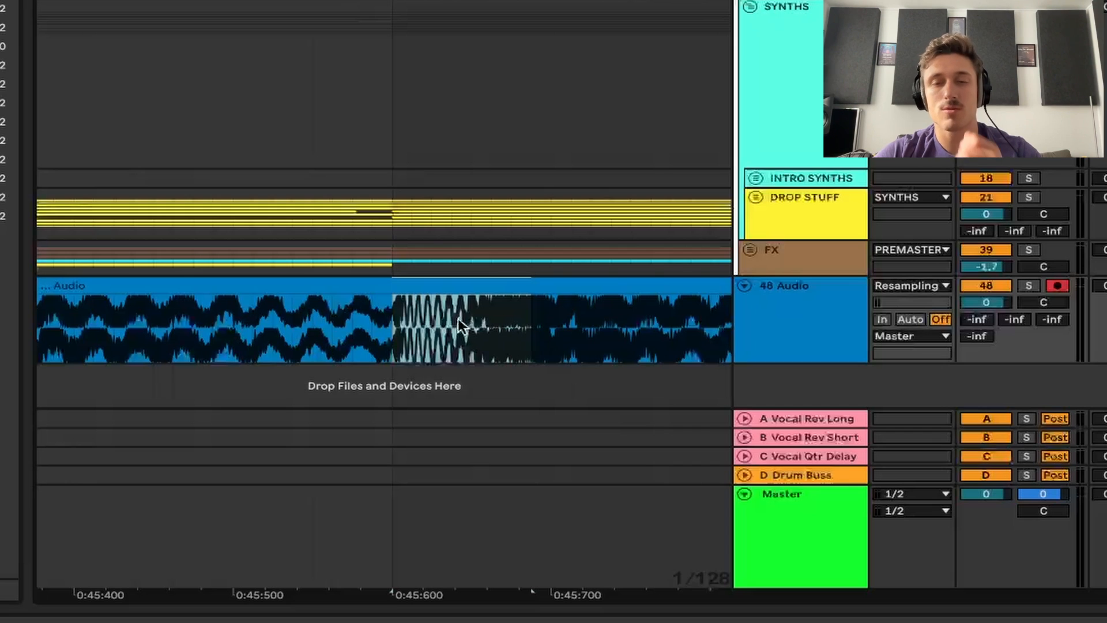
scroll(458, 319, down, 5)
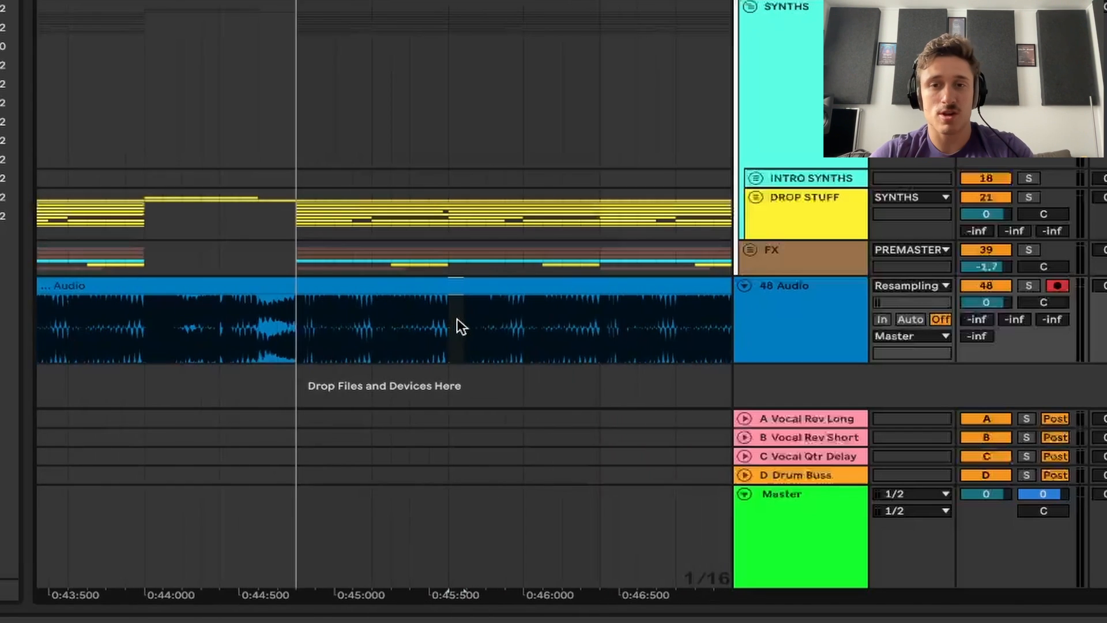
drag(821, 361, 822, 407)
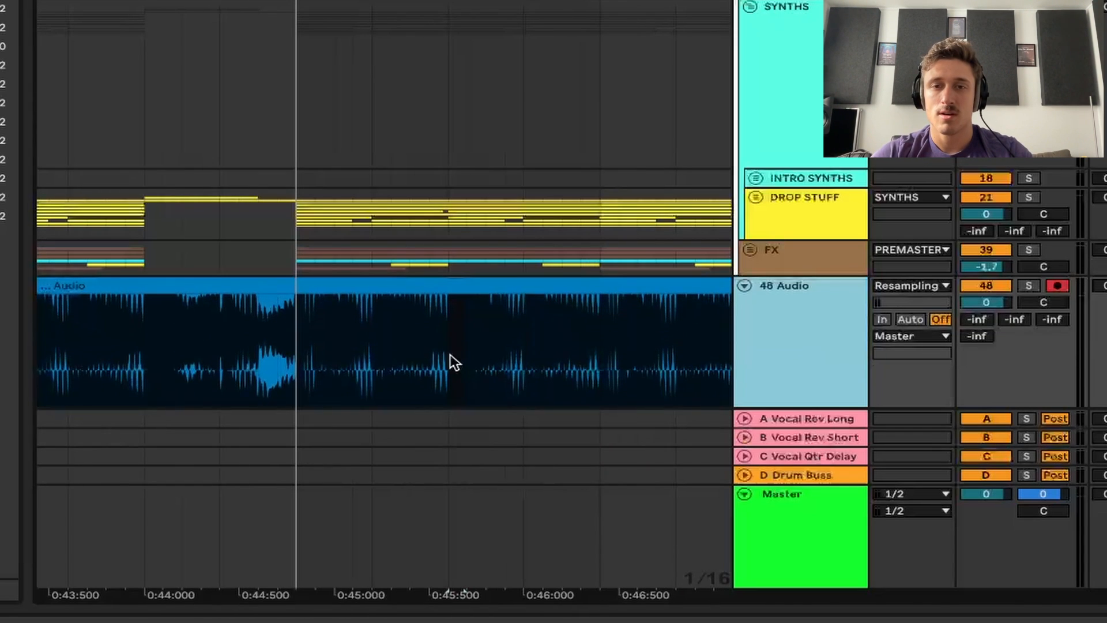
scroll(399, 314, up, 6)
scroll(392, 297, down, 4)
scroll(404, 308, down, 5)
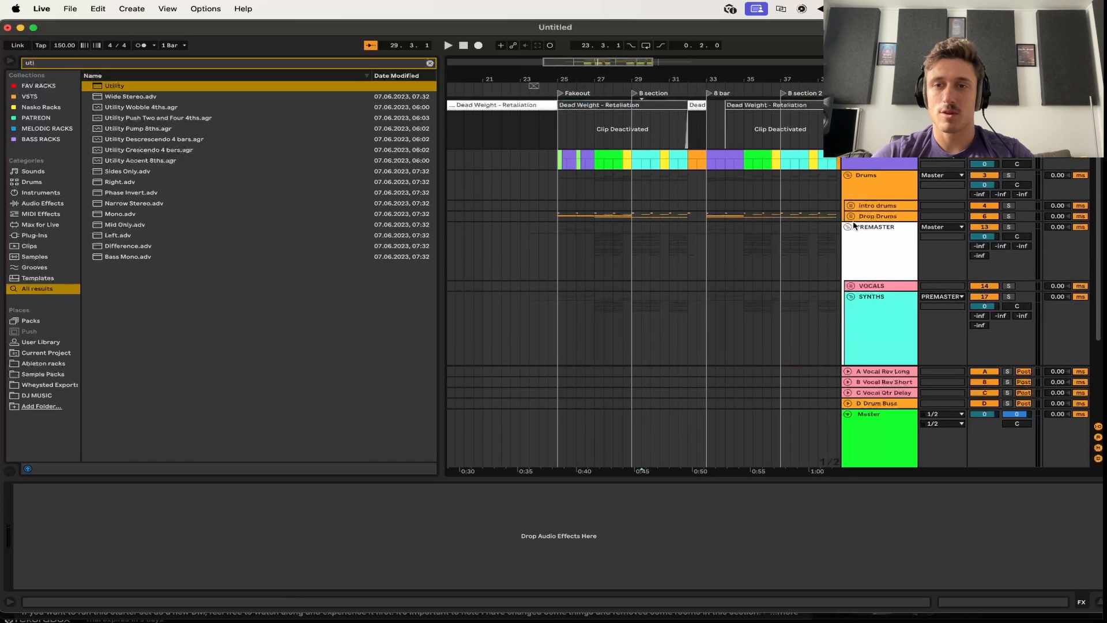
Collapse the PREMASTER group and bring the whole drop arrangement into view
click(849, 227)
key(minus)
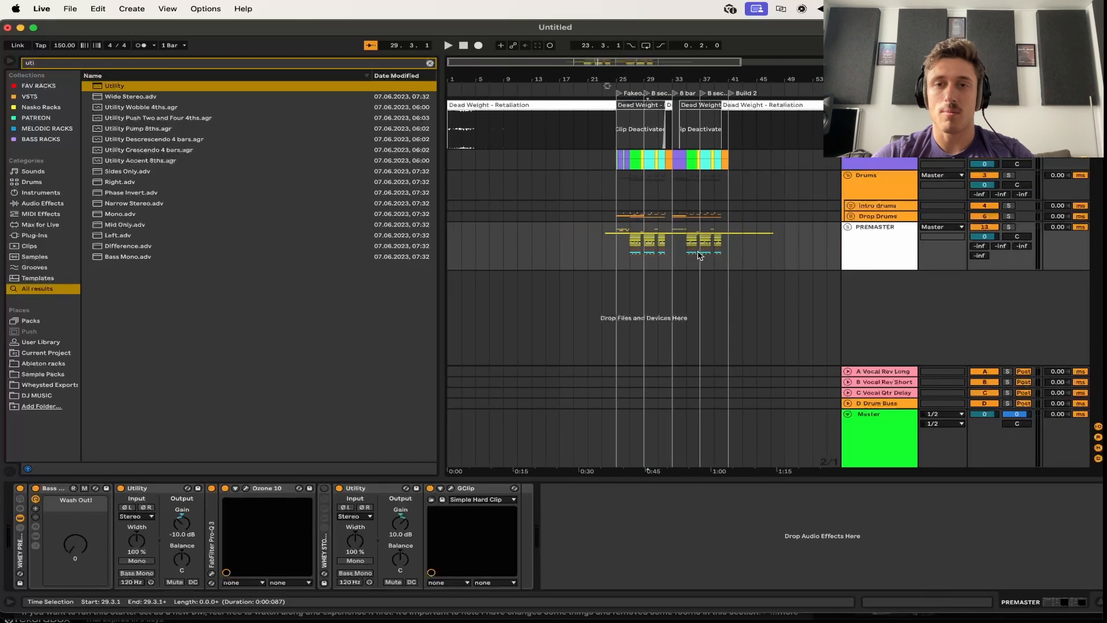
scroll(699, 255, up, 3)
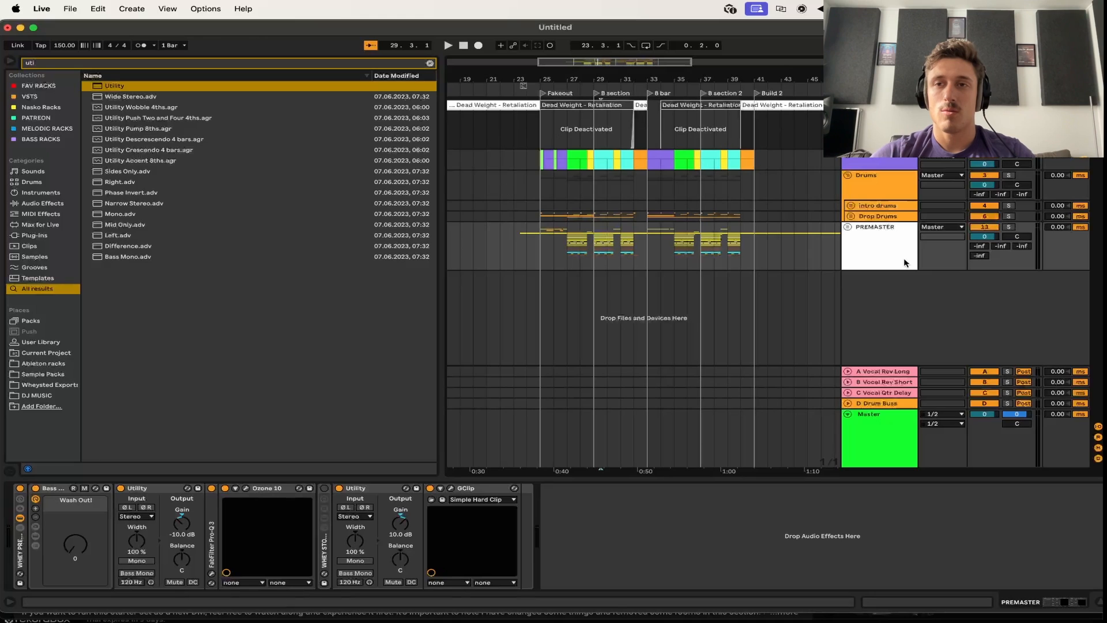
scroll(677, 139, left, 1)
Group the Master's Amount/Time Scaling rack and Utility into one Audio Effect Rack, and route R Track's output to Master
click(877, 425)
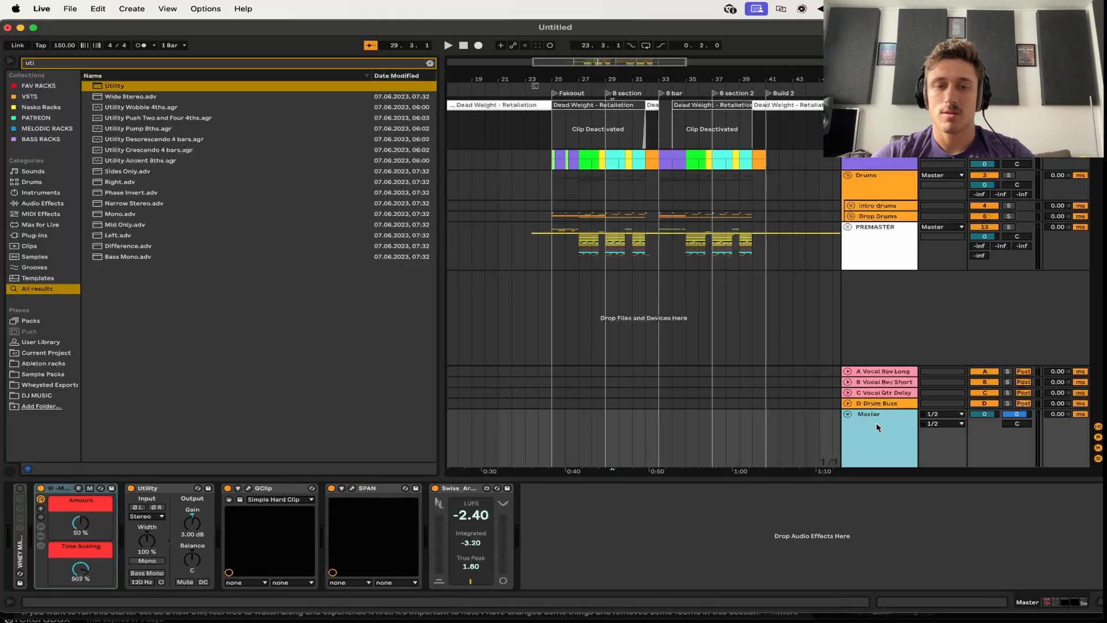
click(167, 489)
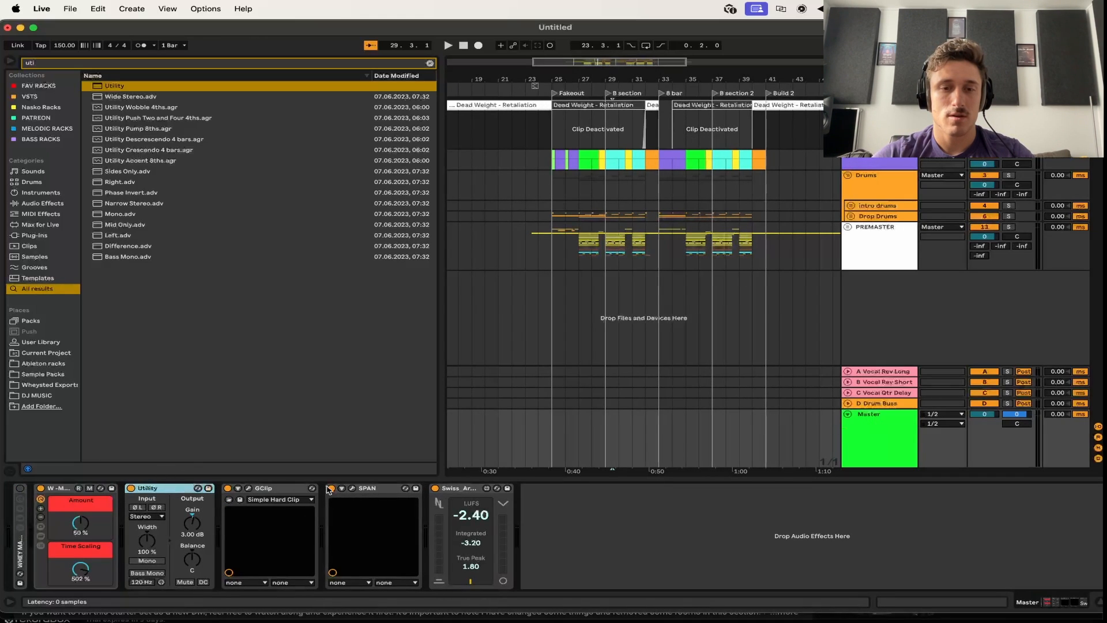
click(63, 490)
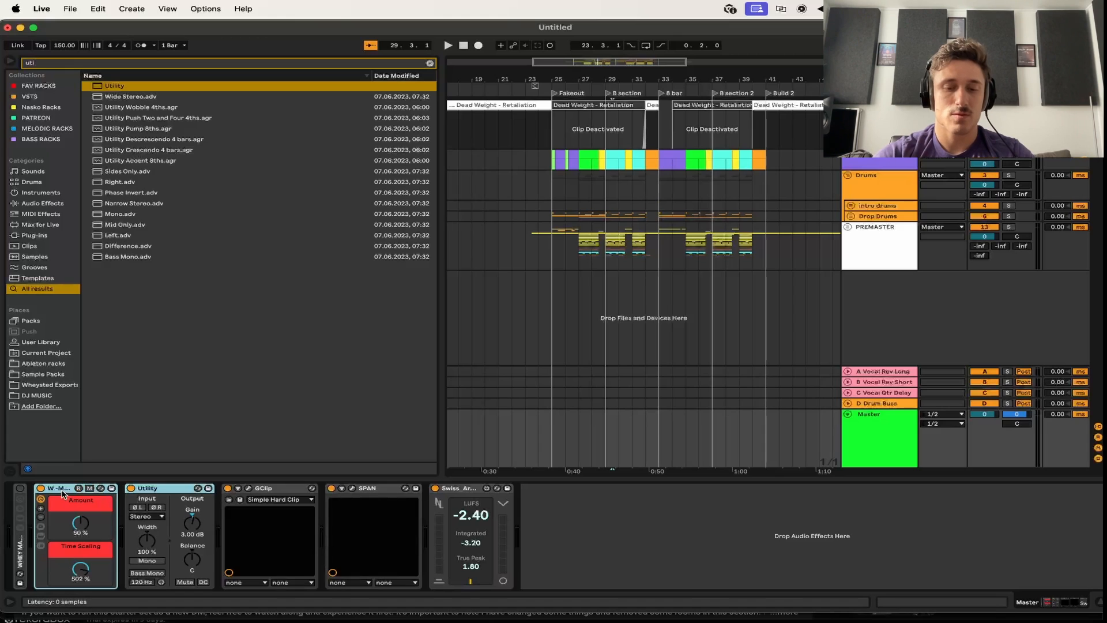
key(super+g)
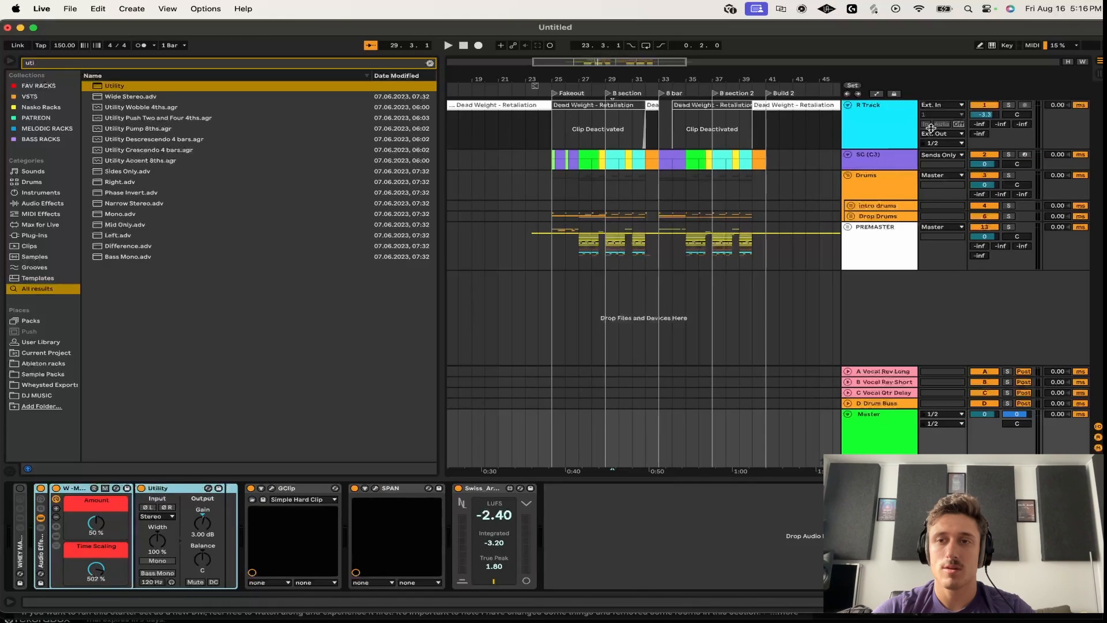
click(933, 133)
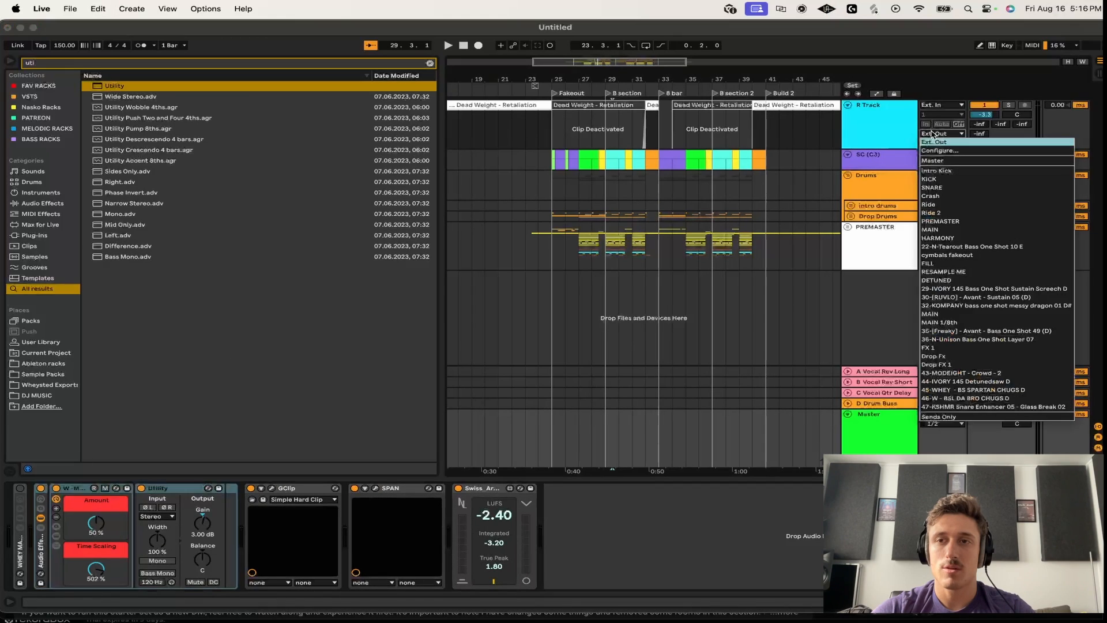
click(938, 160)
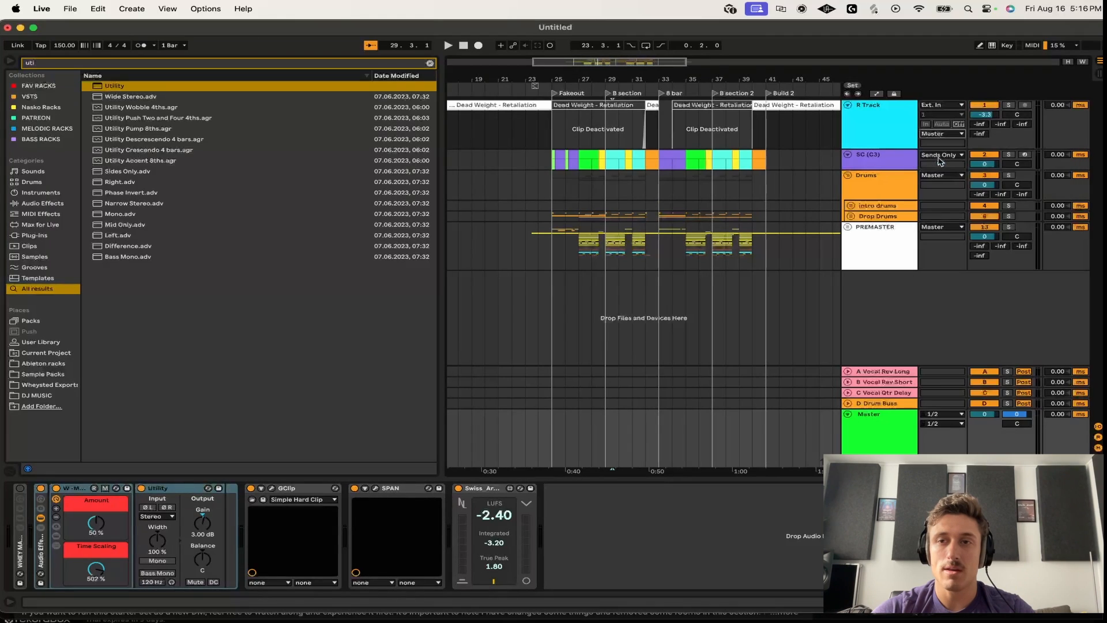
Automate the new Master rack's Device On to be off before bar 25 and on from the Fakeout marker
click(40, 491)
key(a)
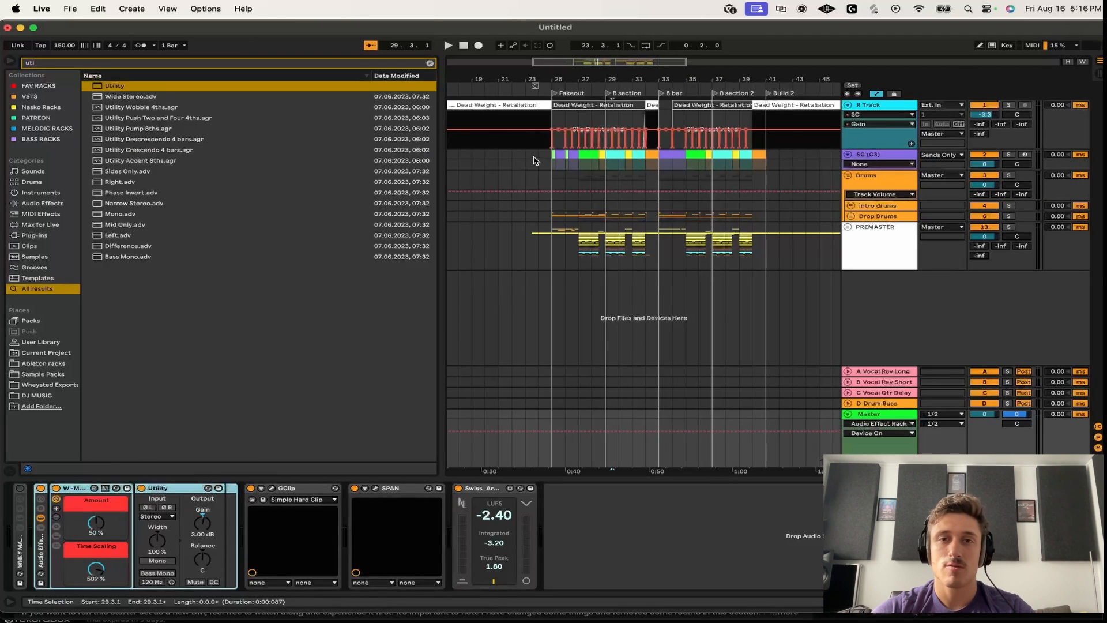
scroll(524, 402, up, 5)
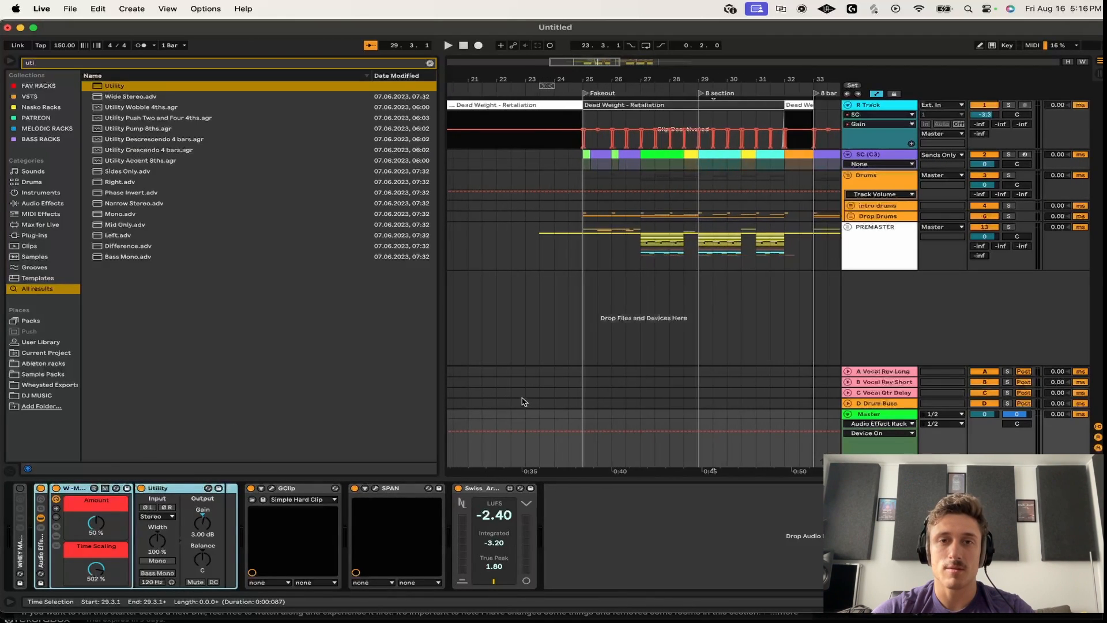
click(581, 435)
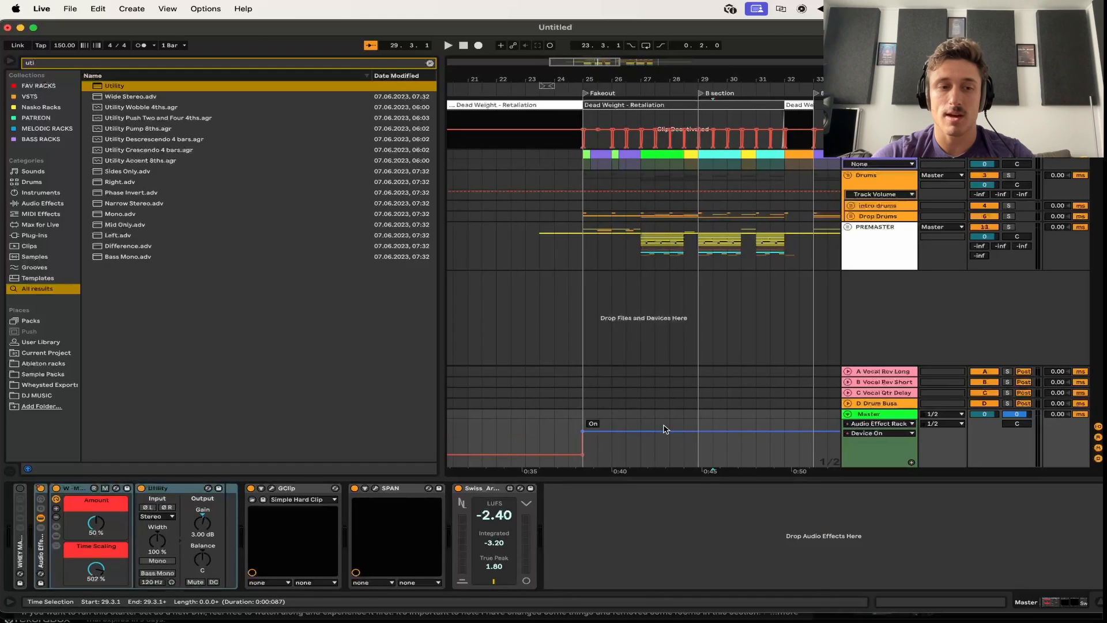
Move GClip into the automated Audio Effect Rack on the Master and check the rack's bypass during the intro
scroll(570, 452, right, 3)
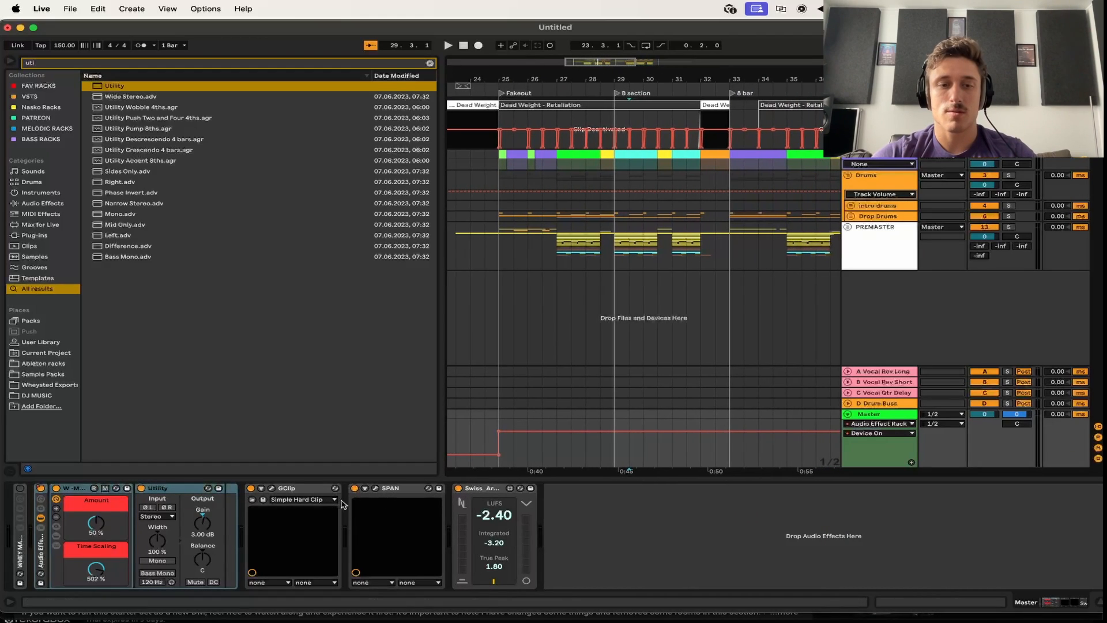
click(271, 491)
drag(231, 505, 224, 507)
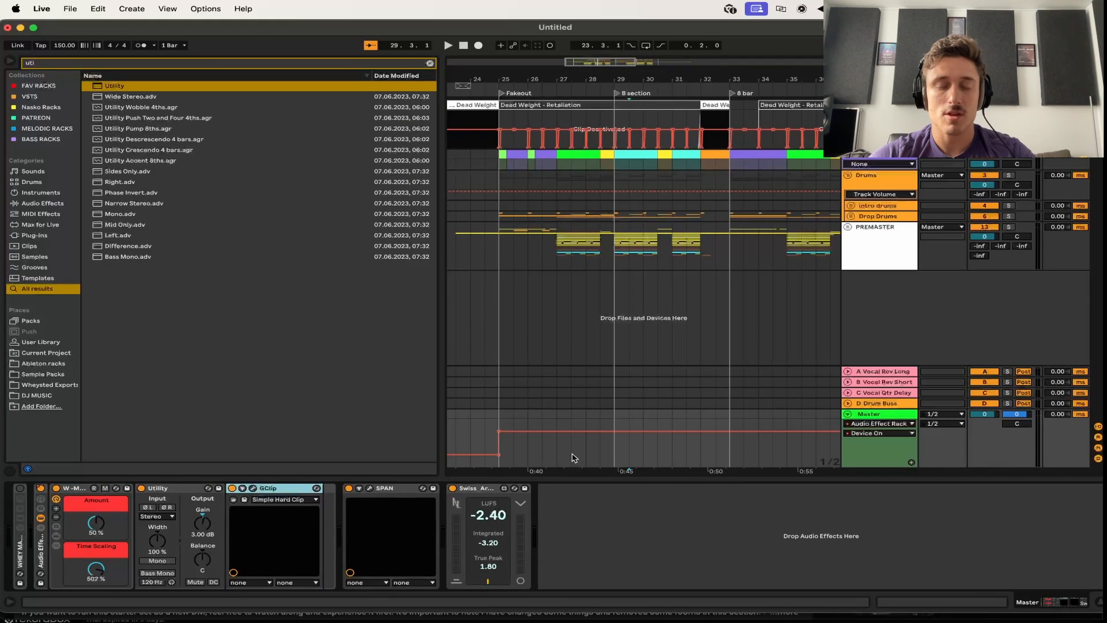
scroll(649, 369, right, 5)
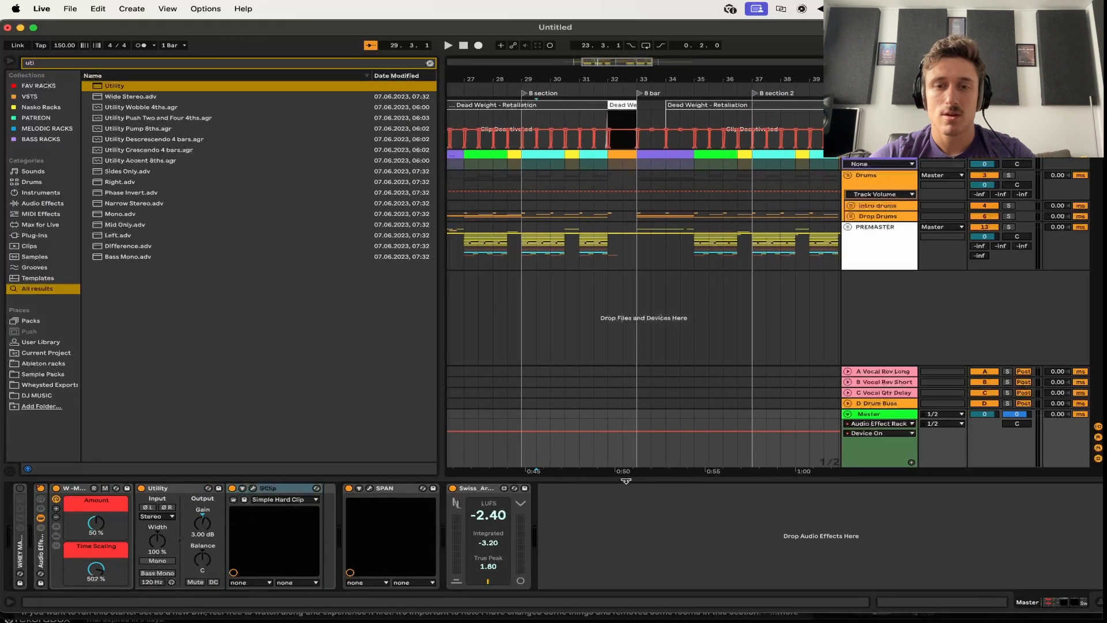
scroll(612, 427, up, 4)
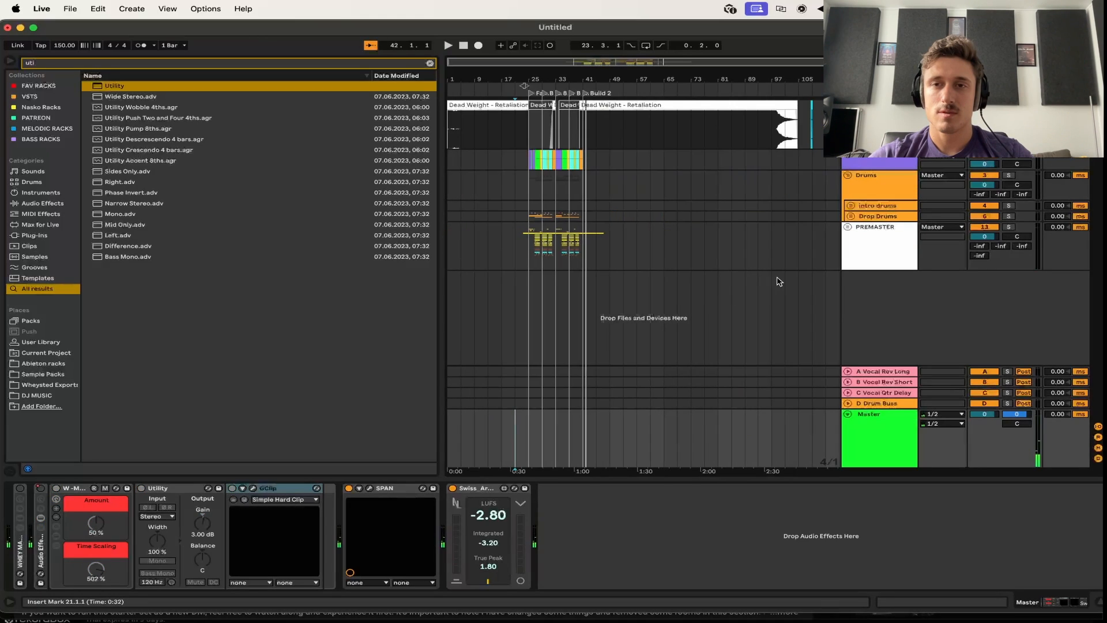
Audition the R Track reference from bar 48 to locate its second drop
drag(783, 298, 744, 309)
click(769, 325)
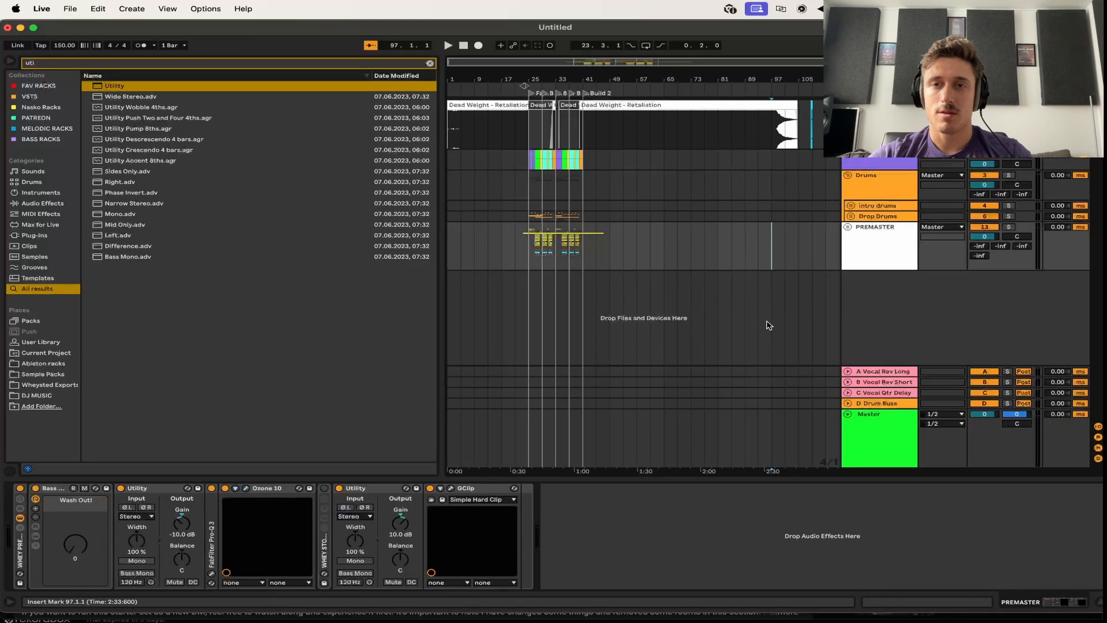
scroll(611, 135, up, 5)
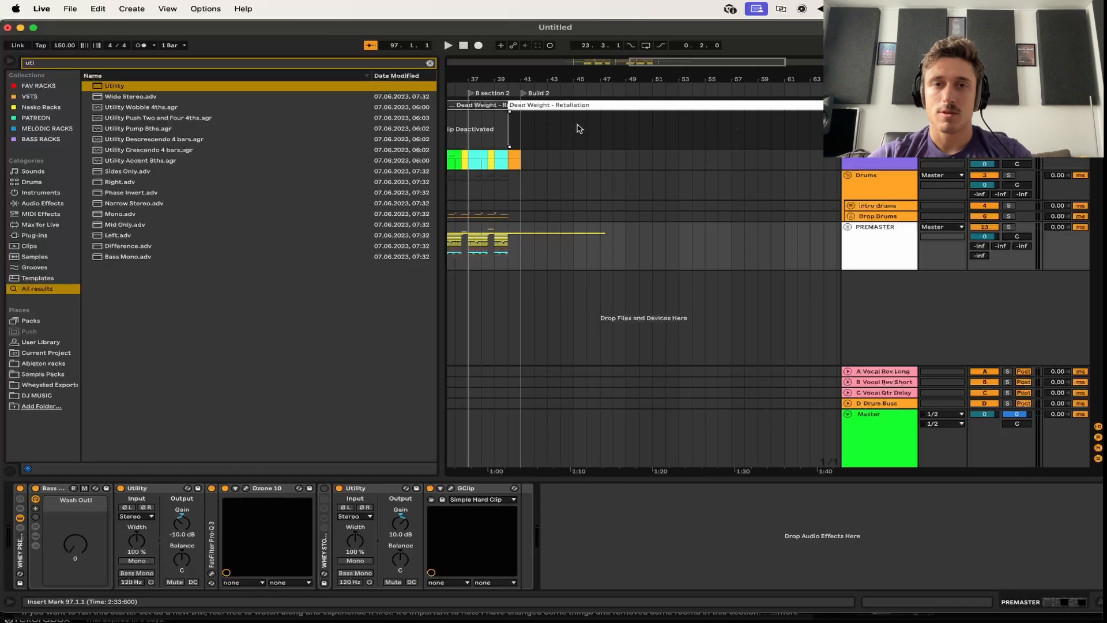
click(611, 133)
key(space)
scroll(655, 147, up, 5)
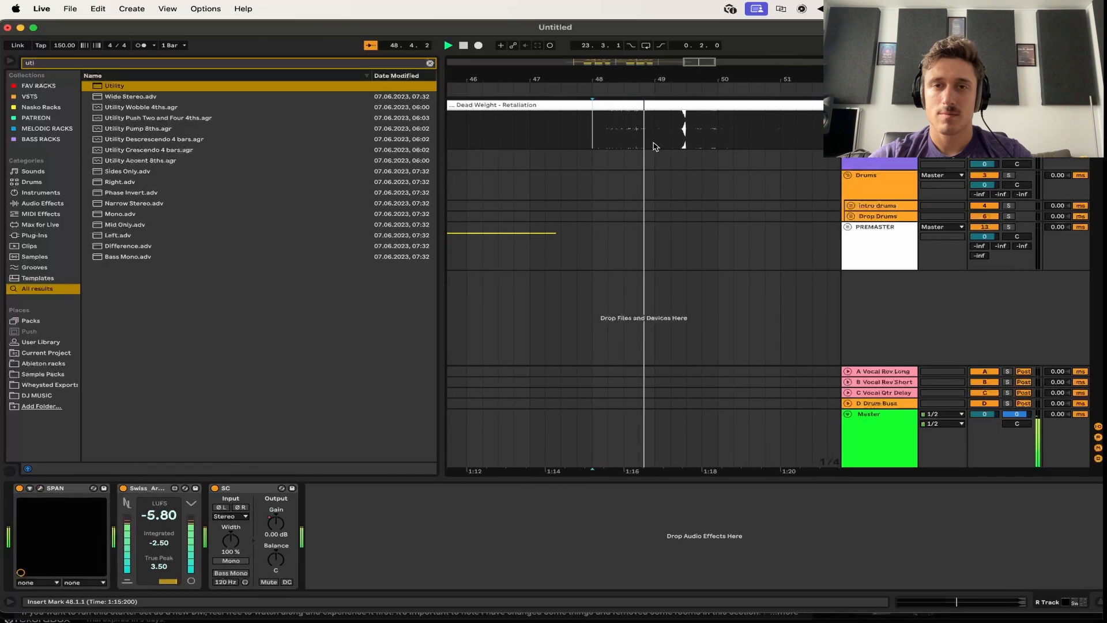
Add a locator named "Drop 2" at bar 49 on the arrangement timeline
click(625, 142)
right_click(635, 91)
click(655, 119)
text(Drop 2)
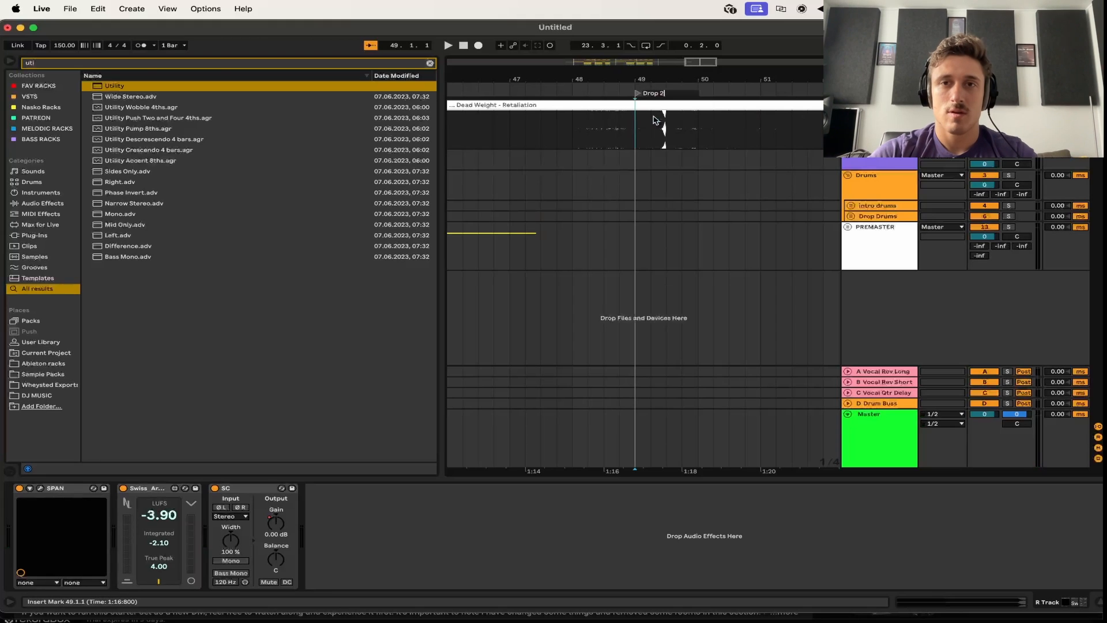
scroll(638, 208, down, 8)
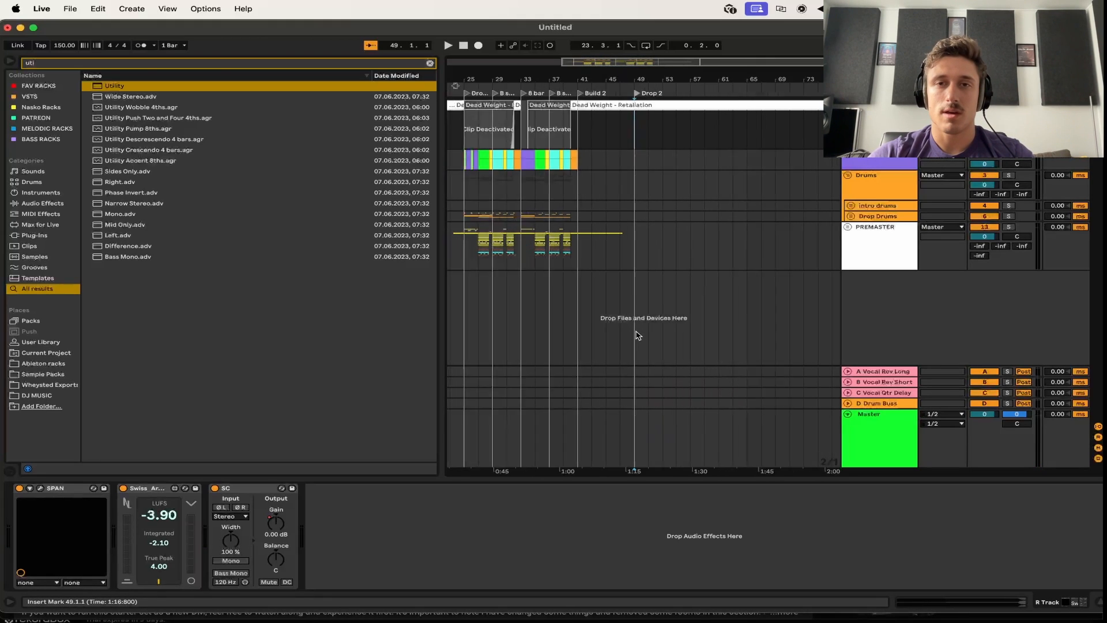
Select bars 1 to 49 of the arrangement and start exporting the Master as a 24-bit, 48000 Hz WAV
drag(610, 327, 557, 327)
key(super+a)
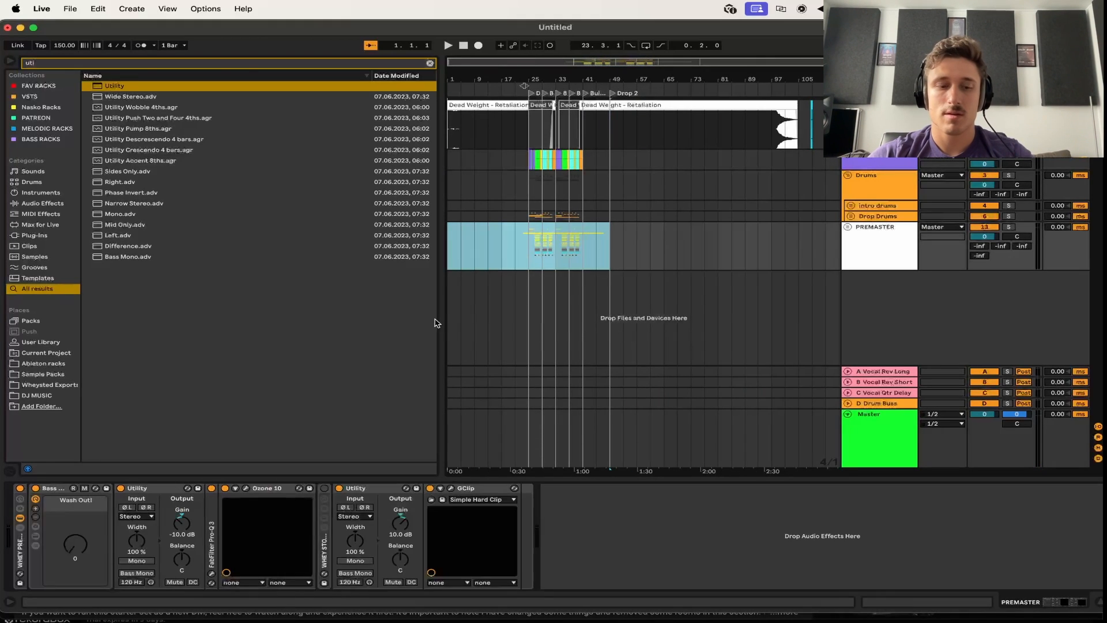
key(super+shift+r)
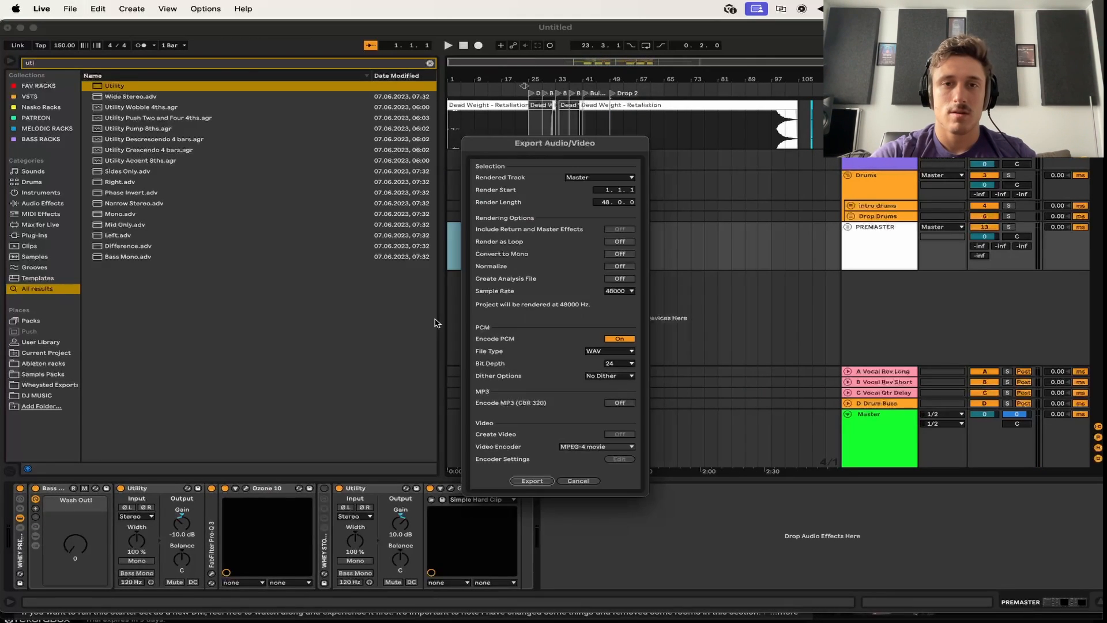
click(544, 481)
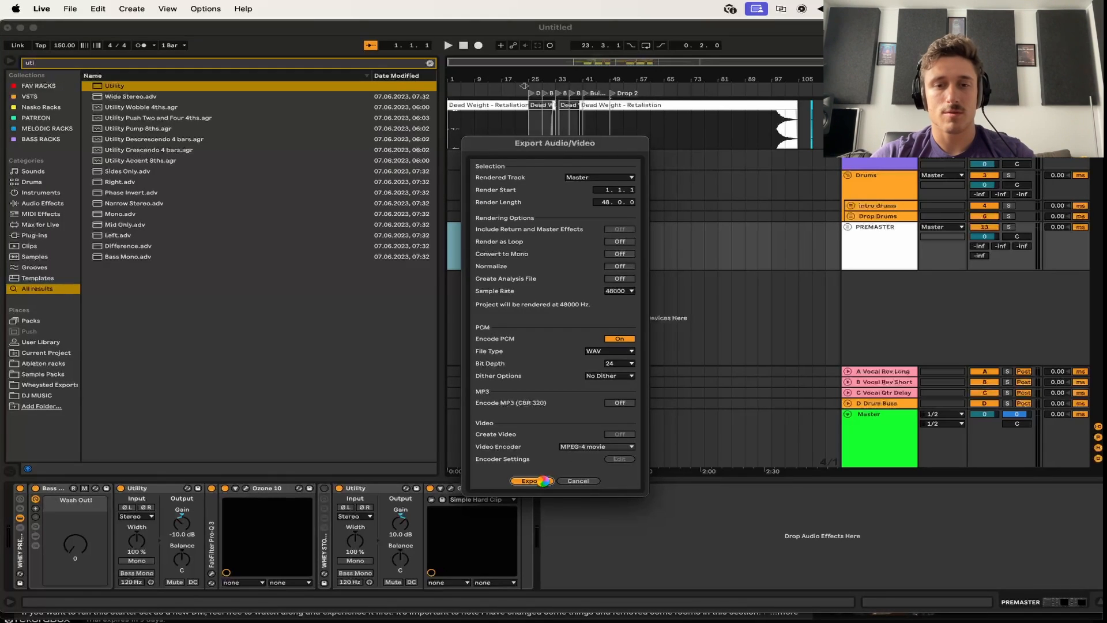
Save the export in the Wheysted Exports folder as "Dead Weight - Retalation [Wheyted Remix D minor 150]" and render it
click(397, 341)
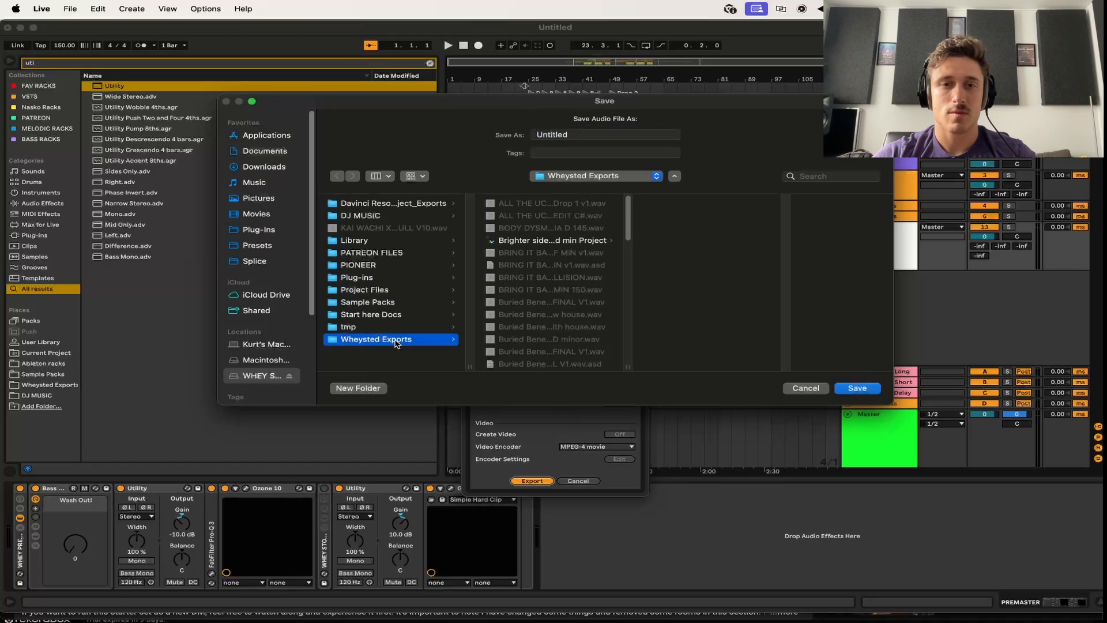
double_click(587, 132)
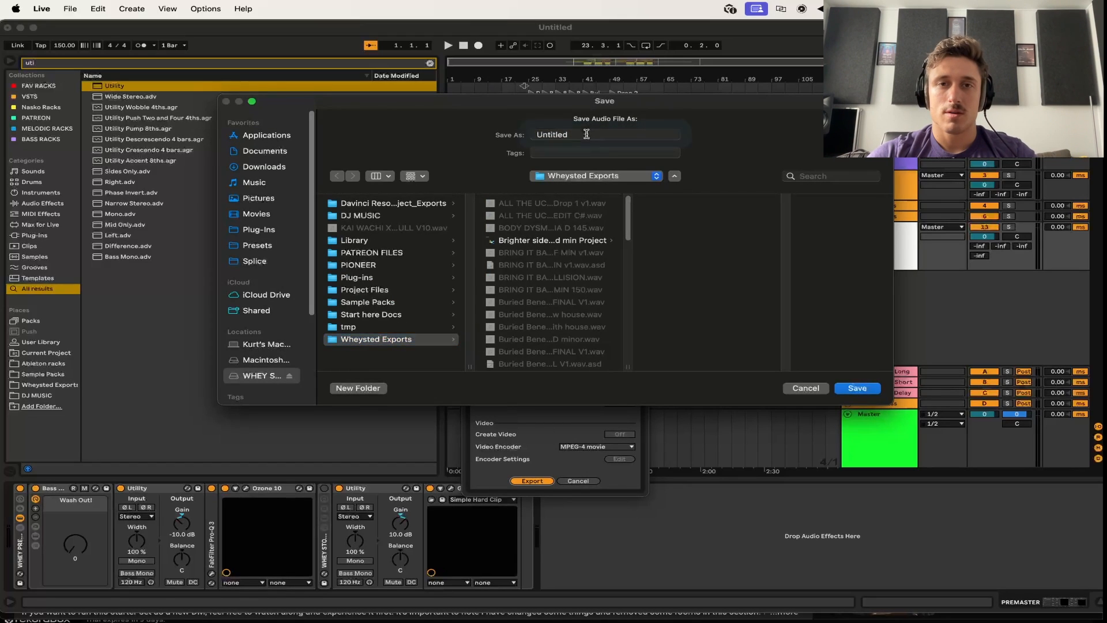
text(Deadw)
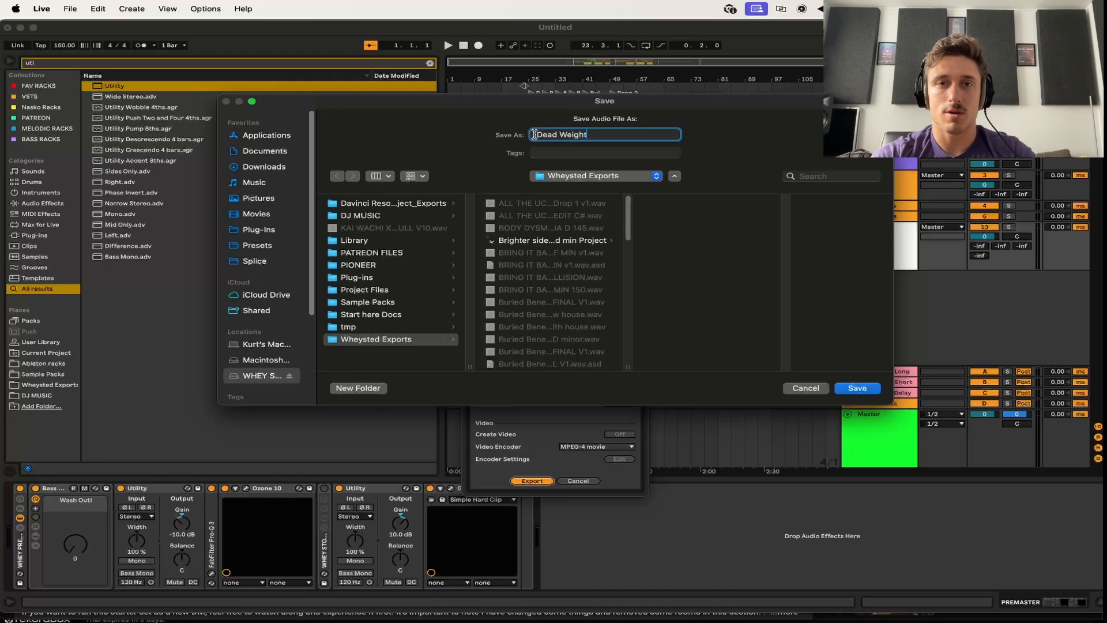
text(eight - Retal)
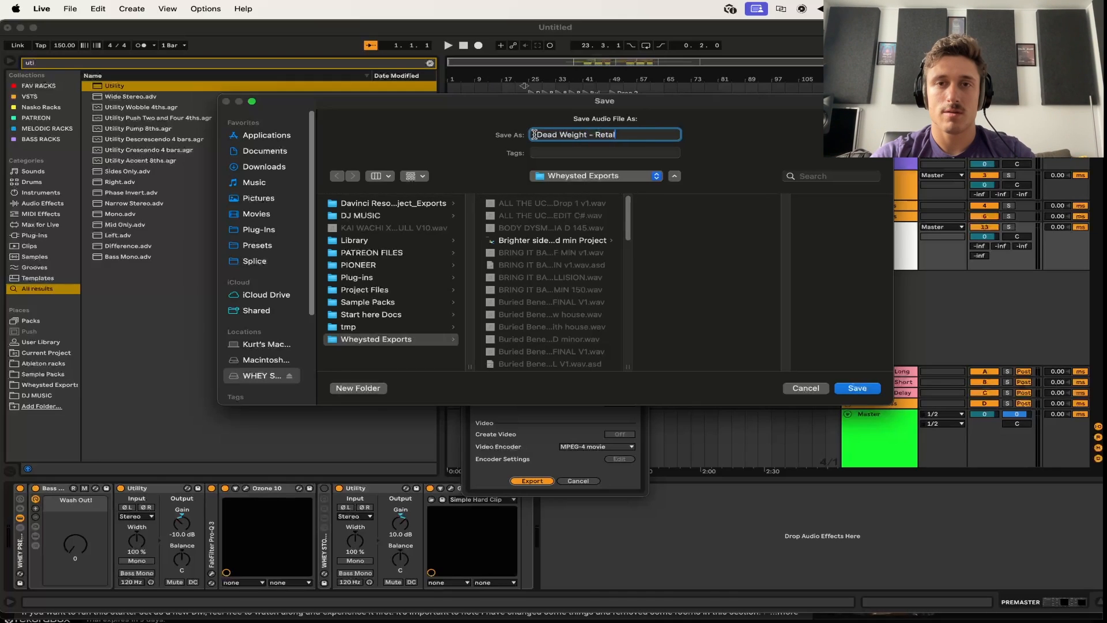
text(ation [Wheysted Remix)
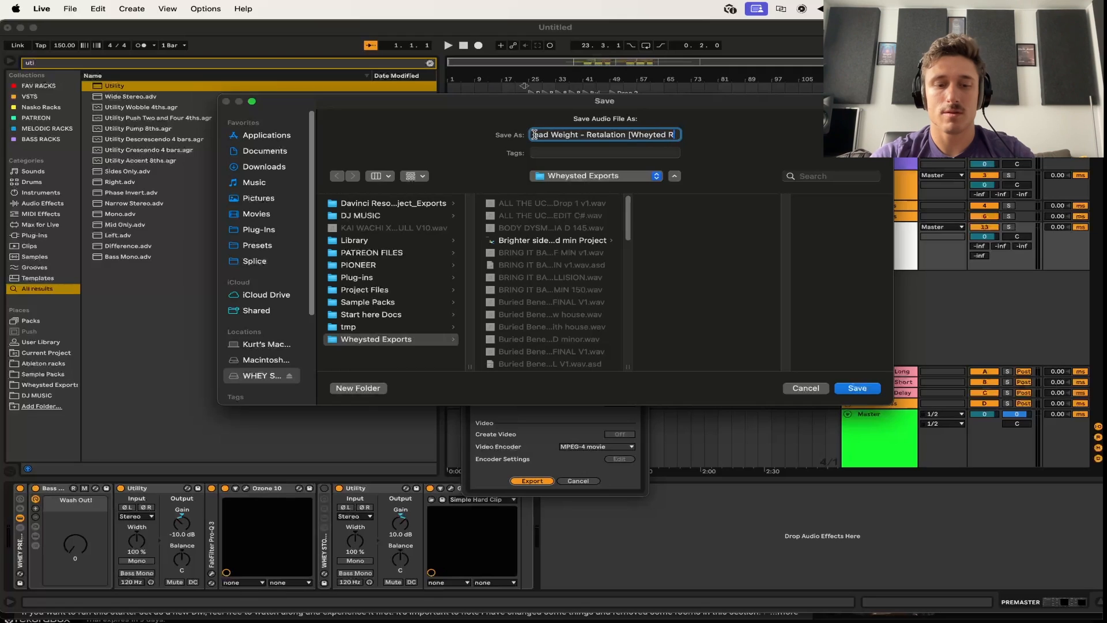
text( D minor )
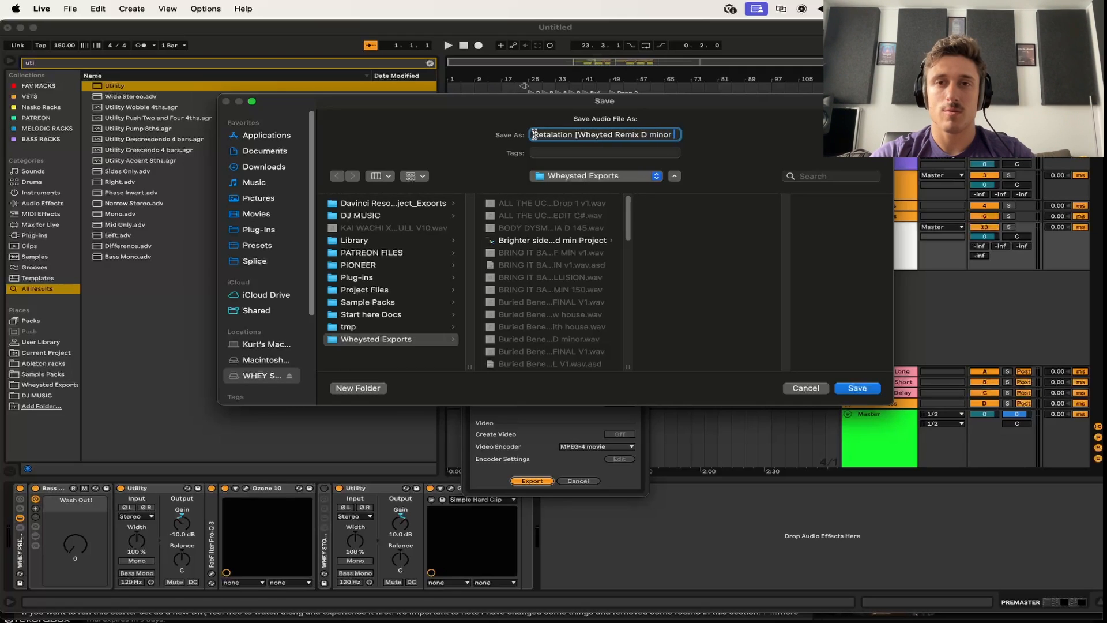
text(150])
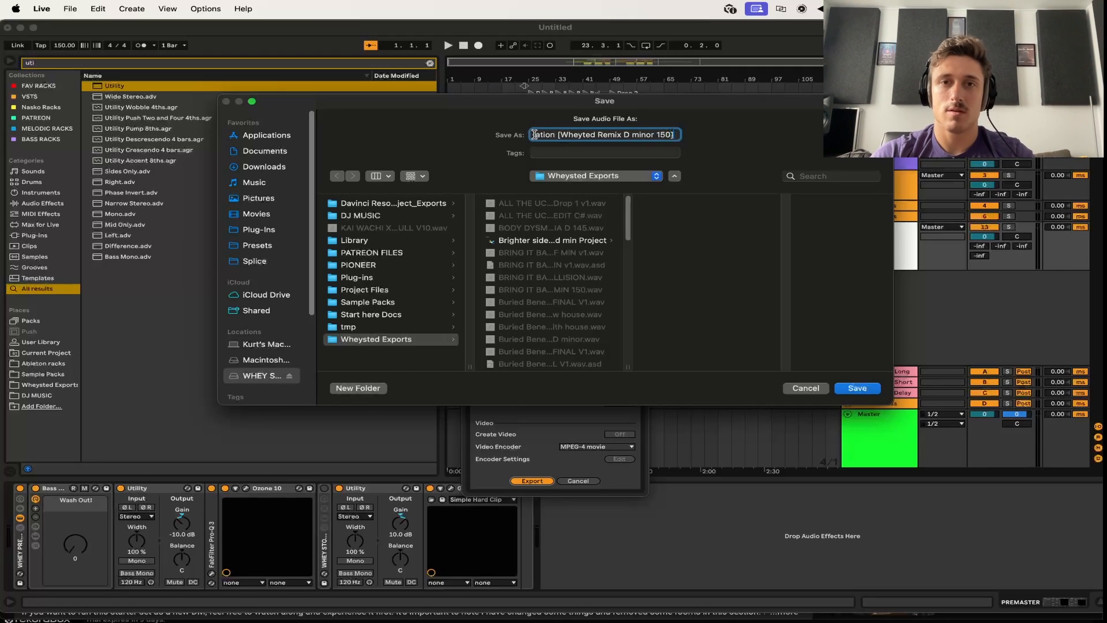
click(622, 135)
key(BackSpace)
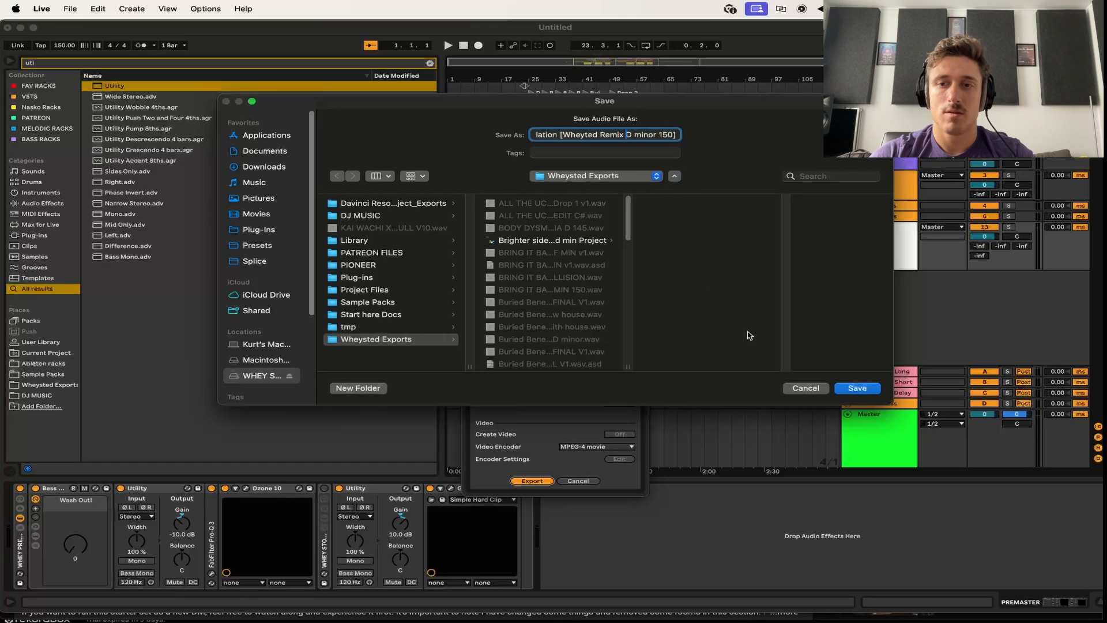
click(862, 388)
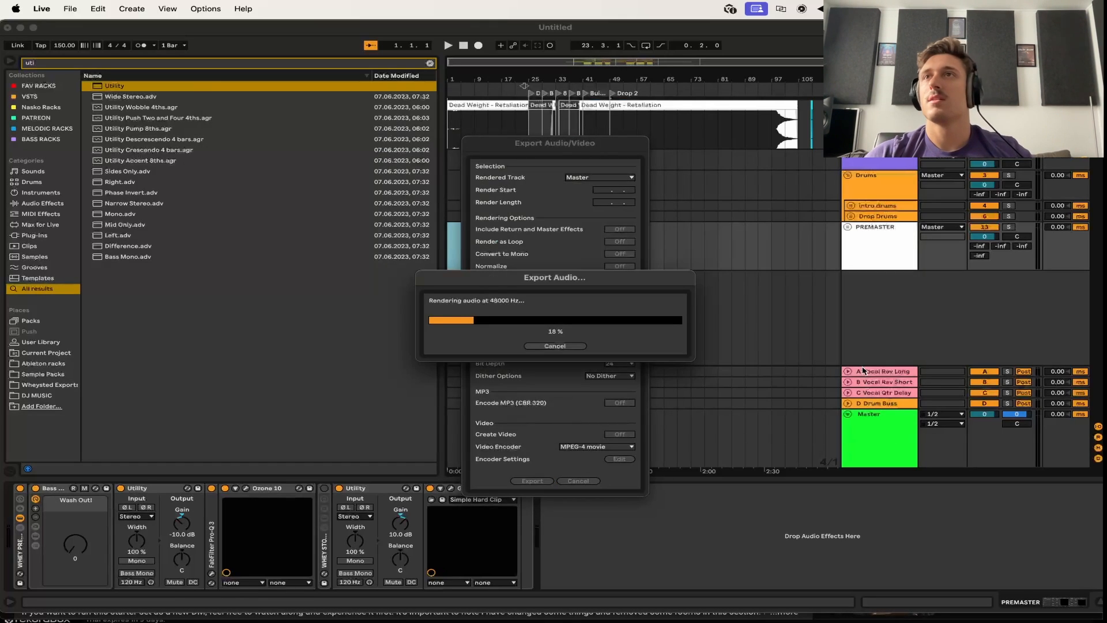